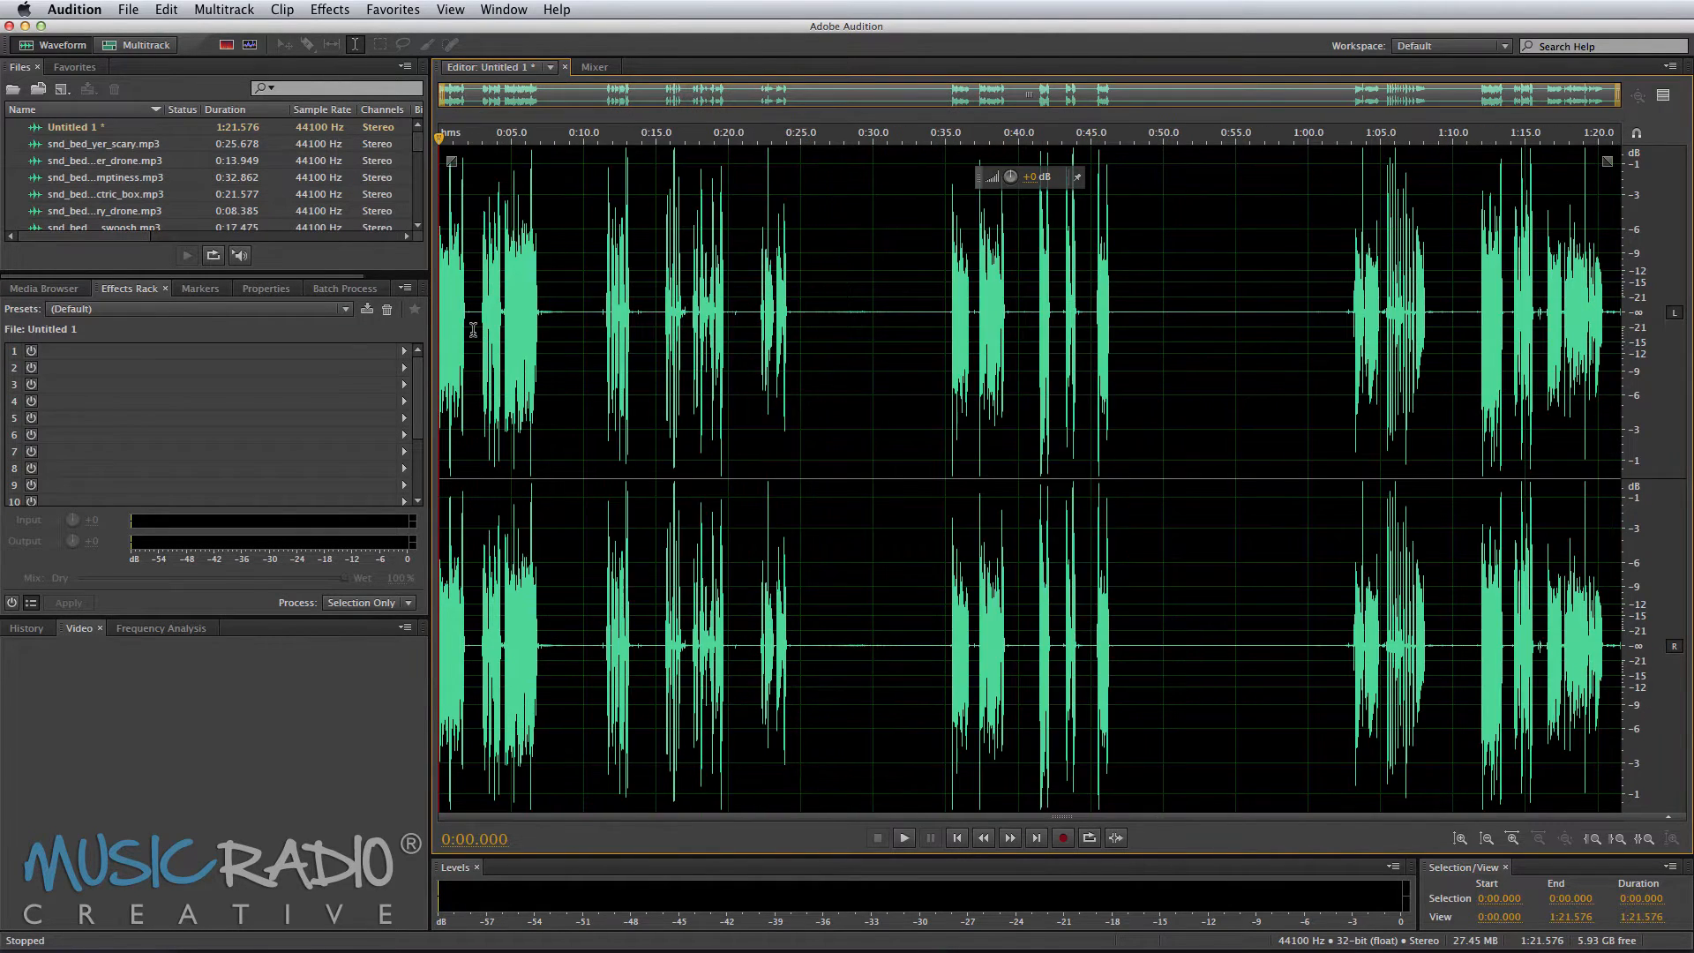
Step: Delete the silent pauses between the spoken phrases of the voice recording and play back the result
key(super+k)
key(Return)
key(equal)
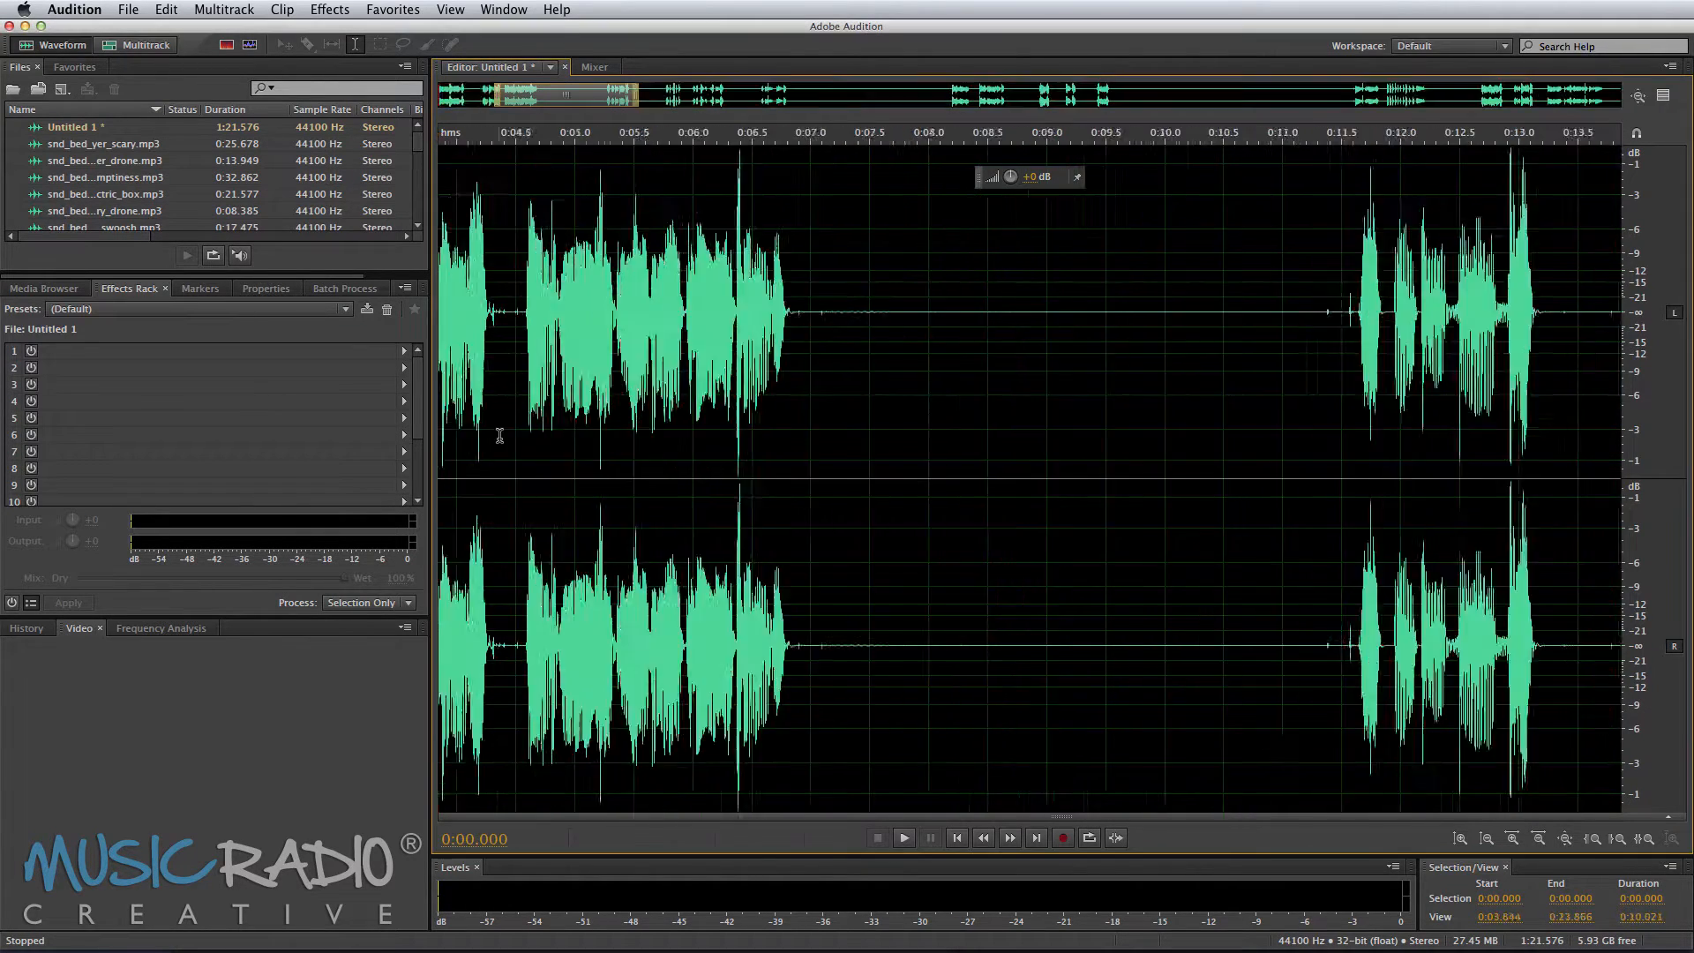
key(equal)
key(space)
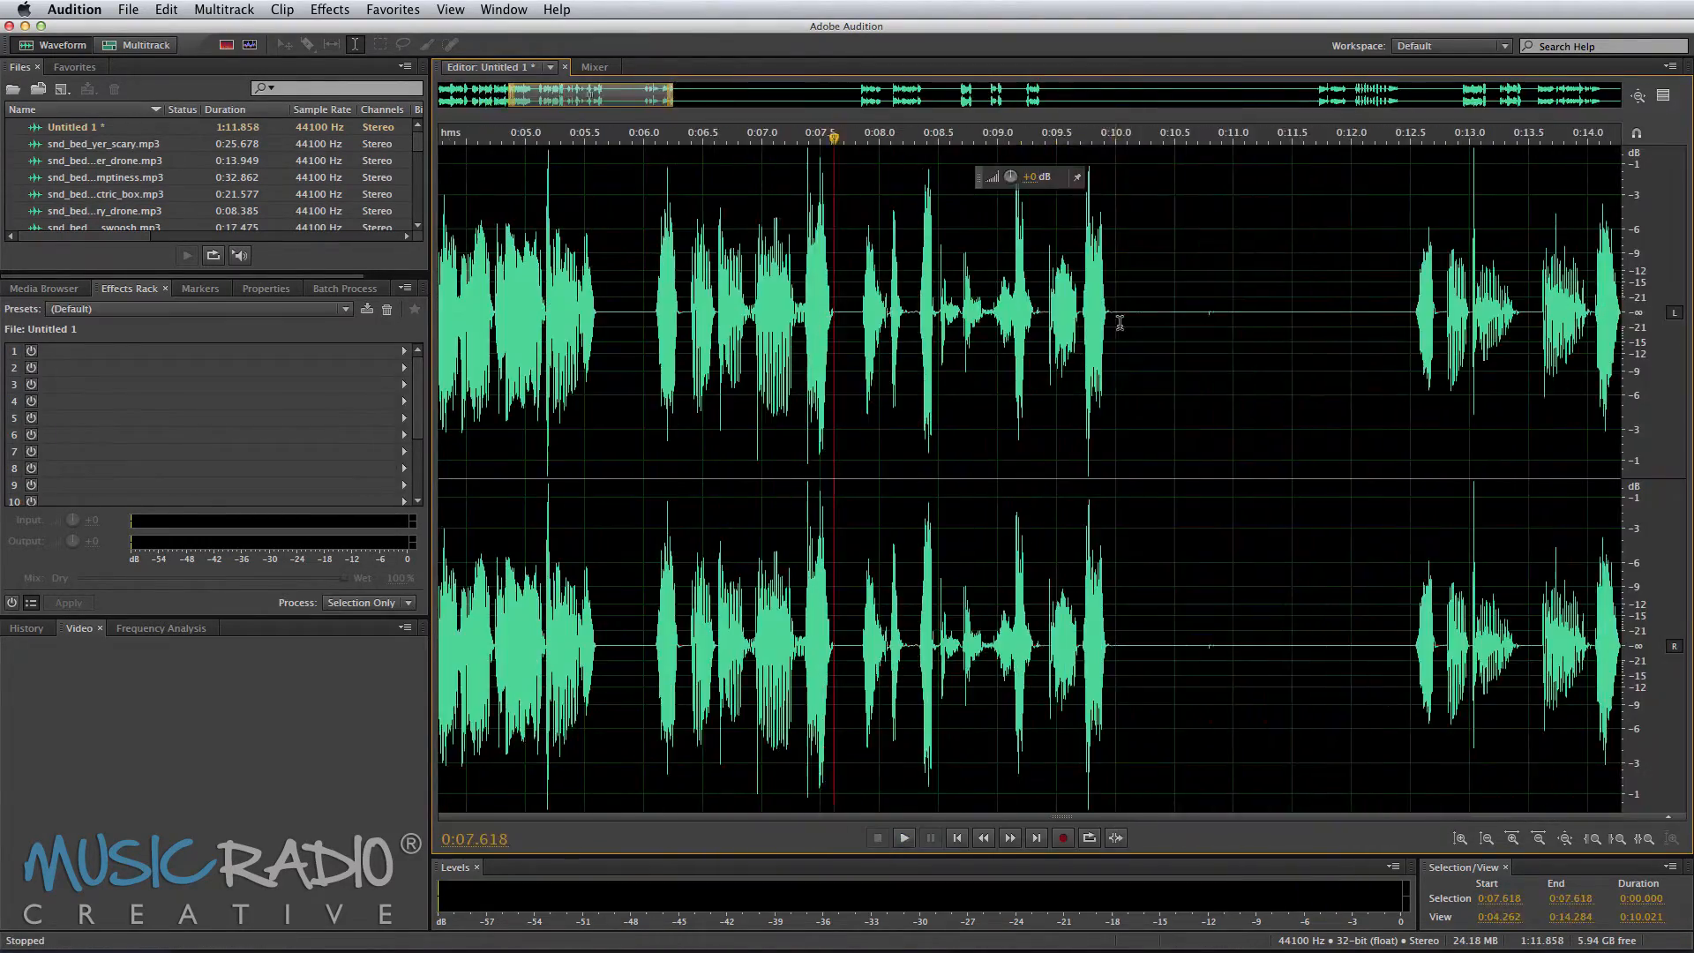
key(space)
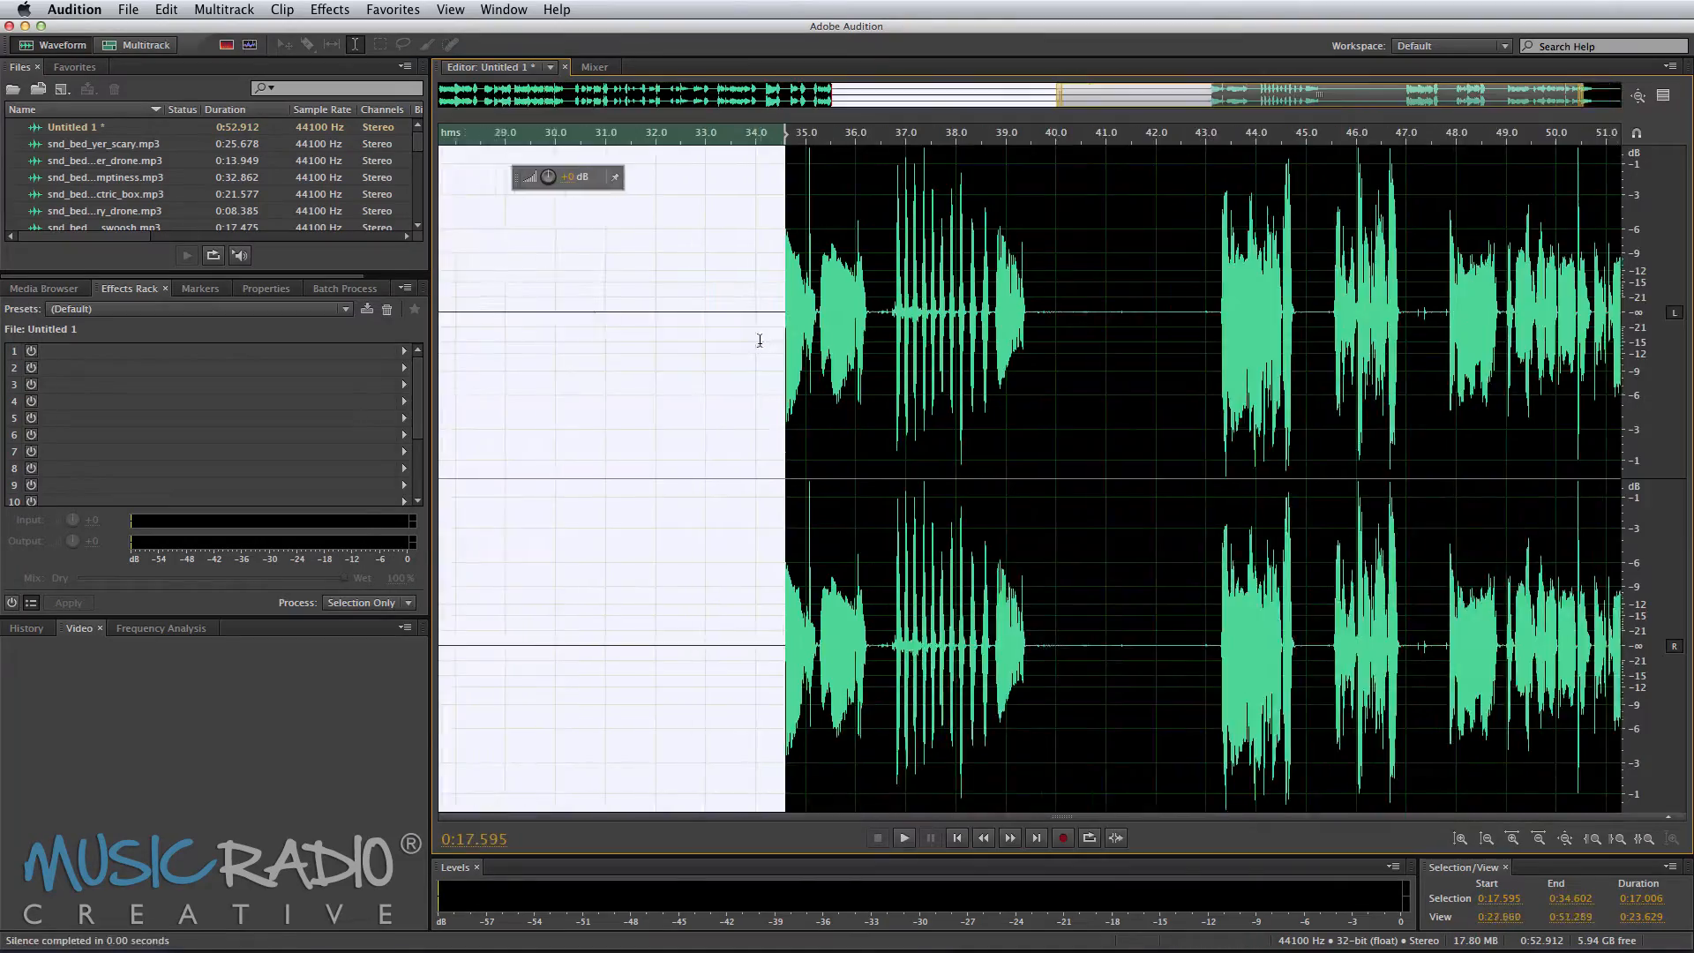
key(space)
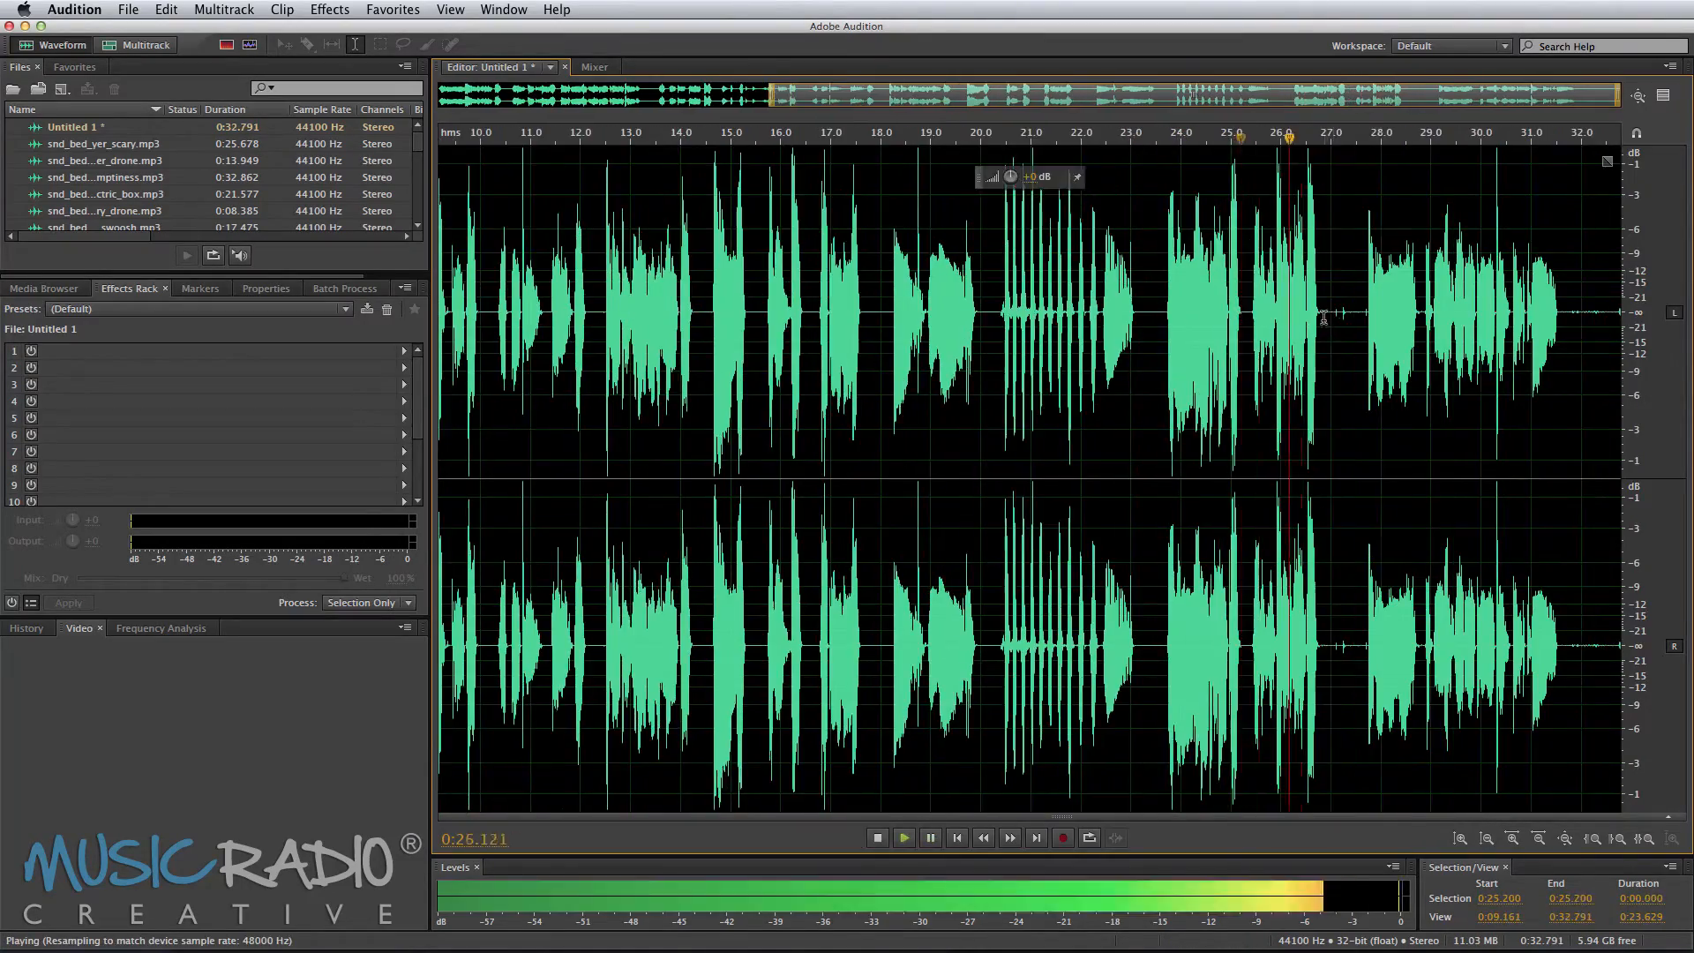
drag(1324, 316, 1368, 316)
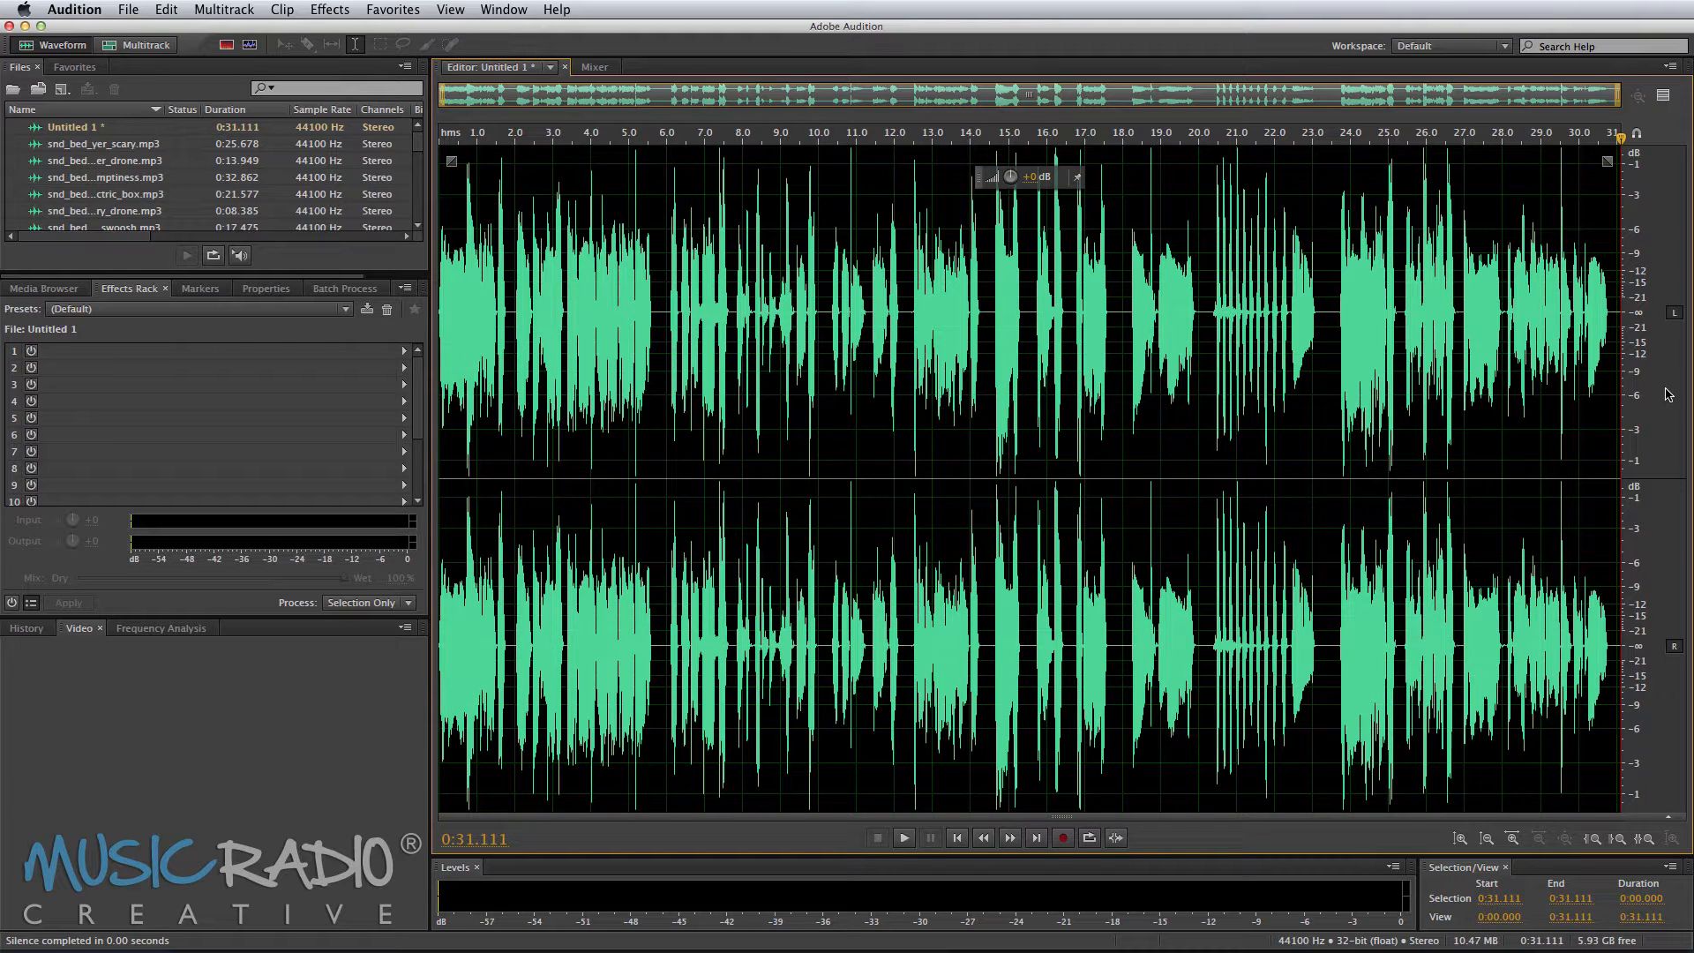
Step: Start saving the file and create a new folder named Halloween SFX inside the Demos folder
key(super+shift+s)
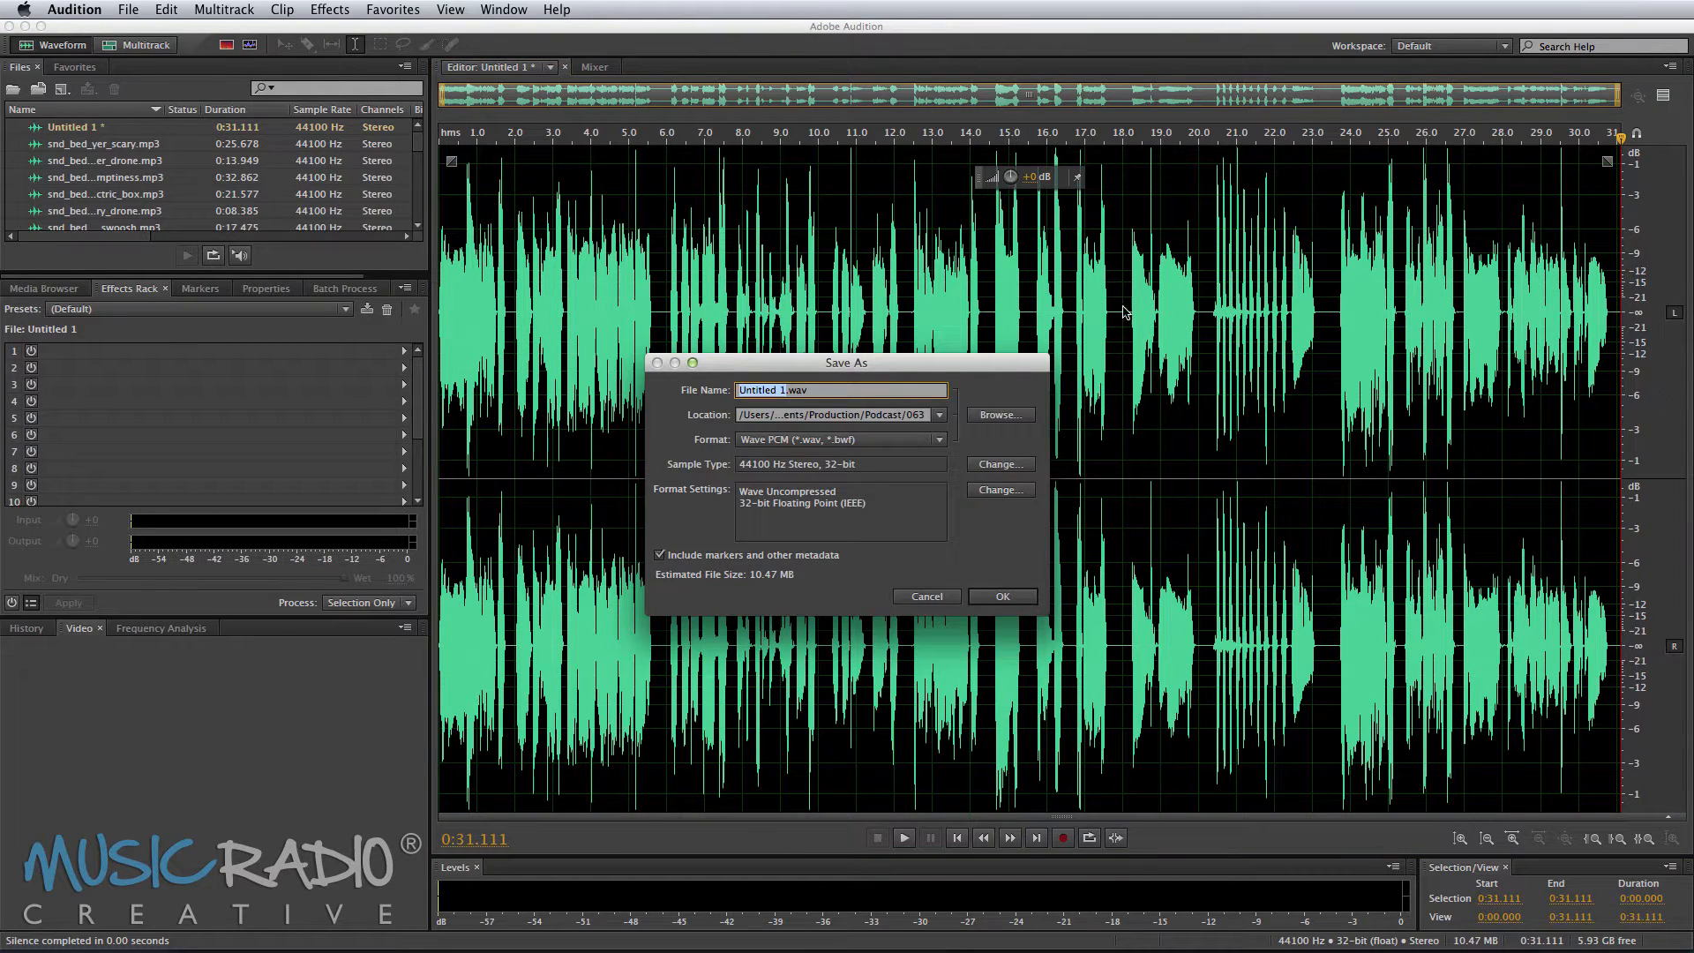
click(974, 417)
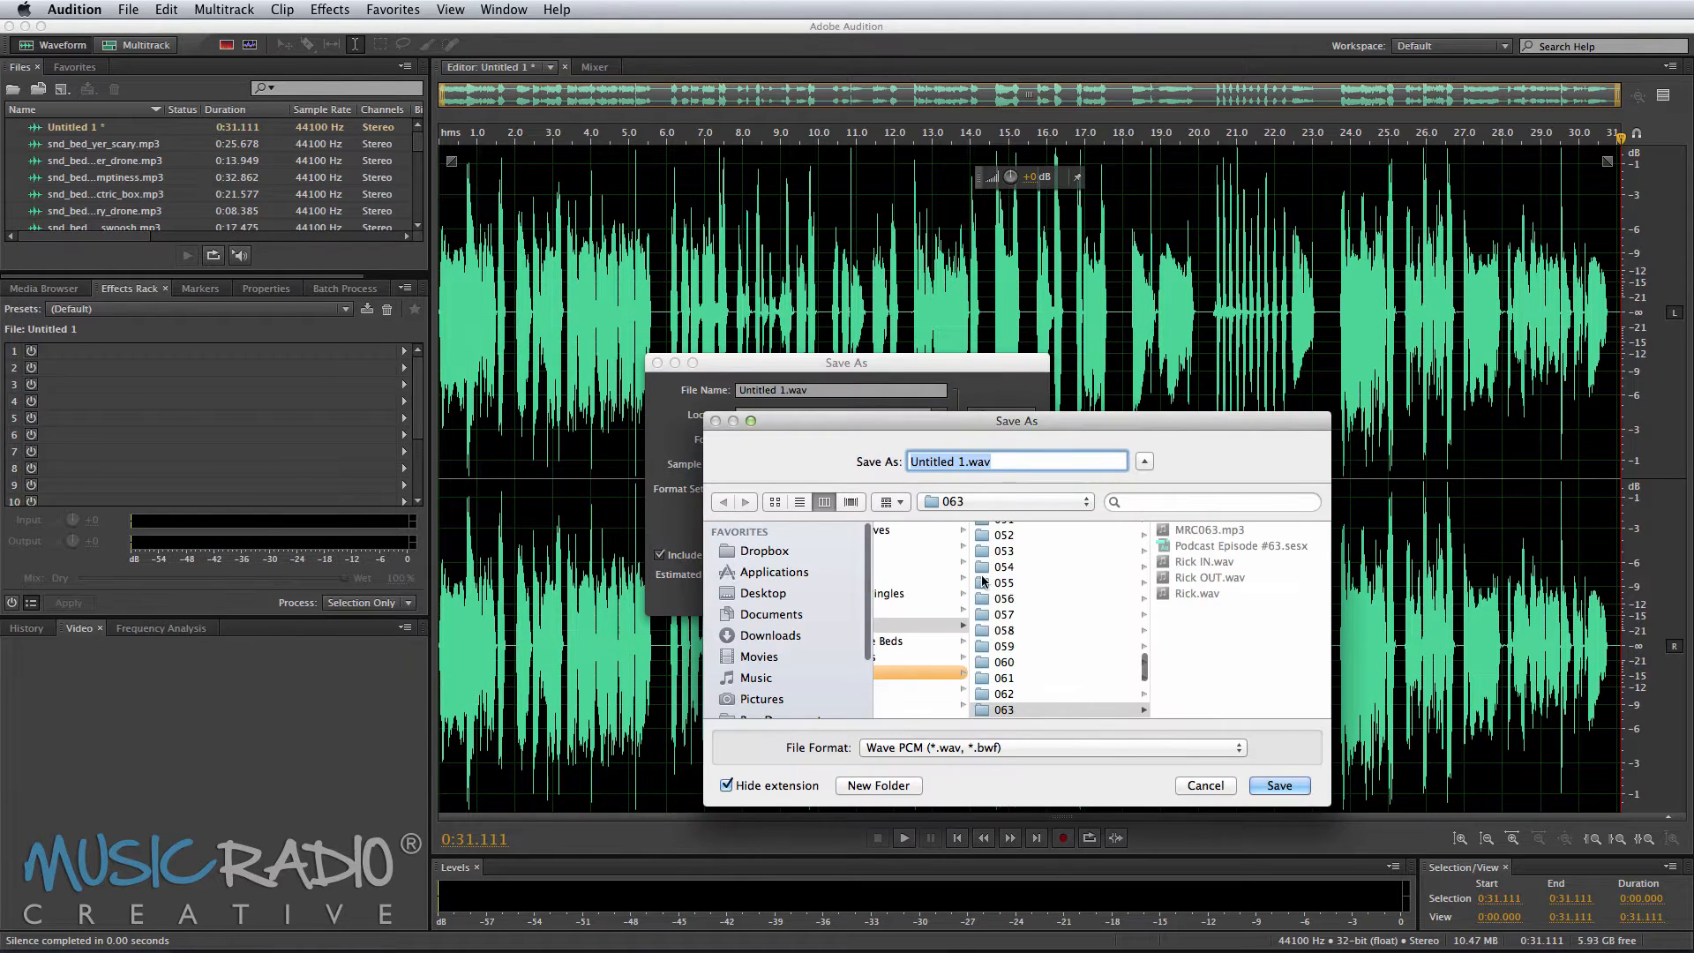
click(960, 566)
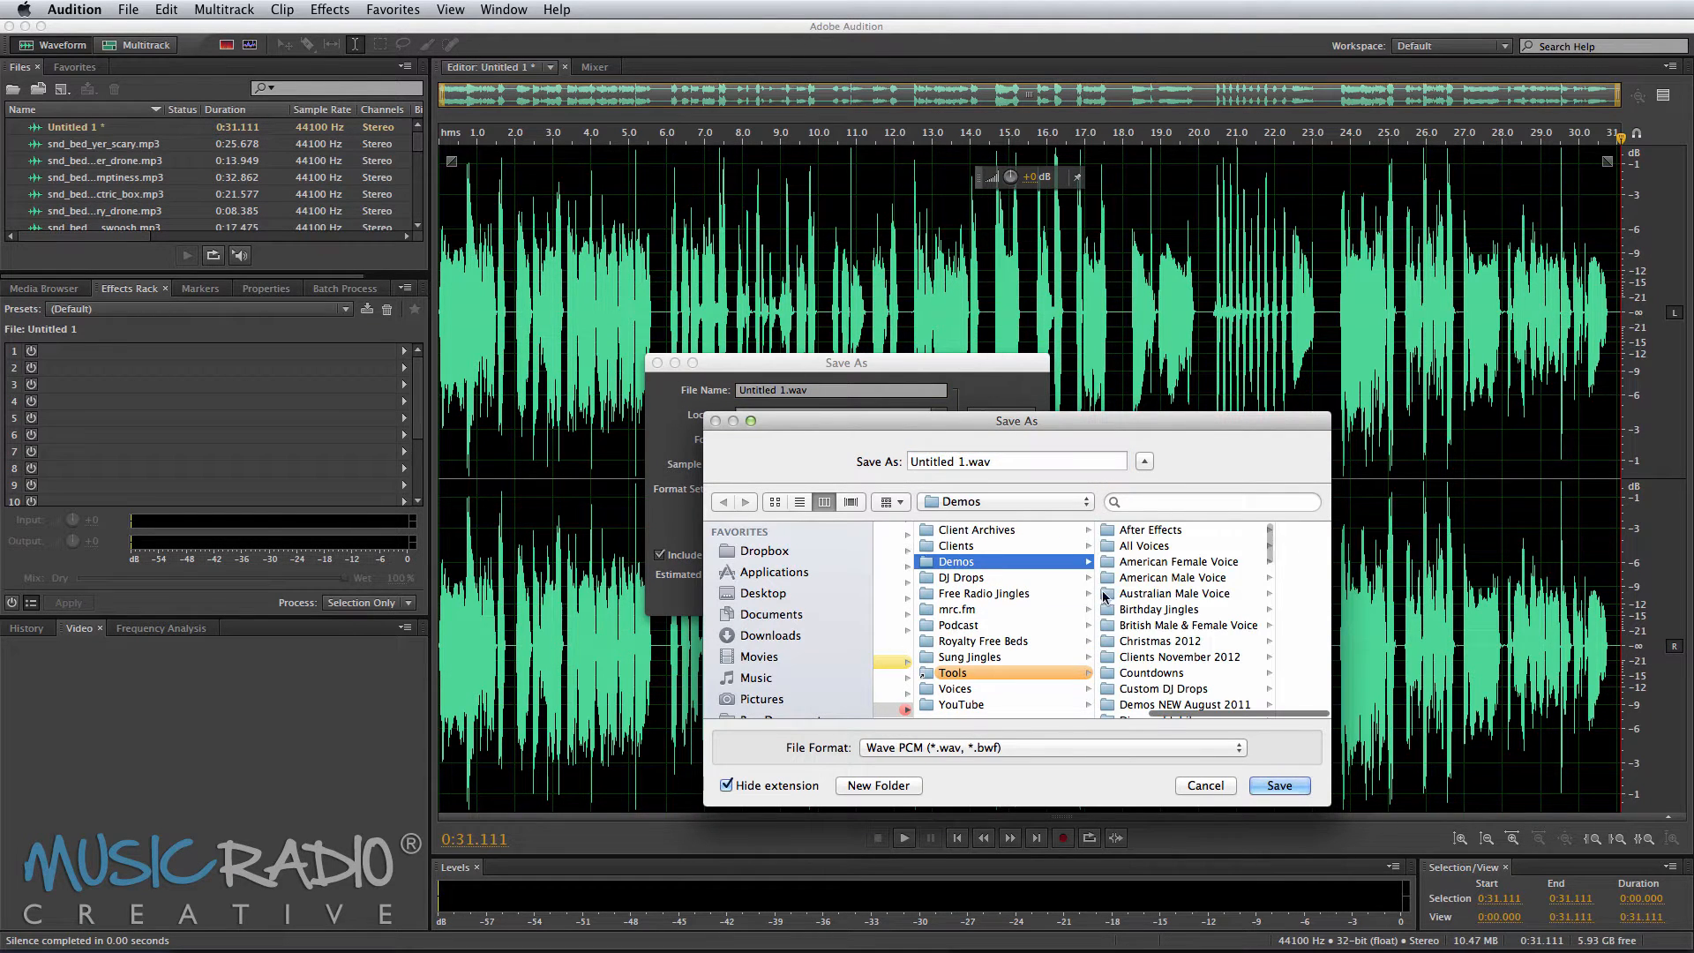
click(869, 786)
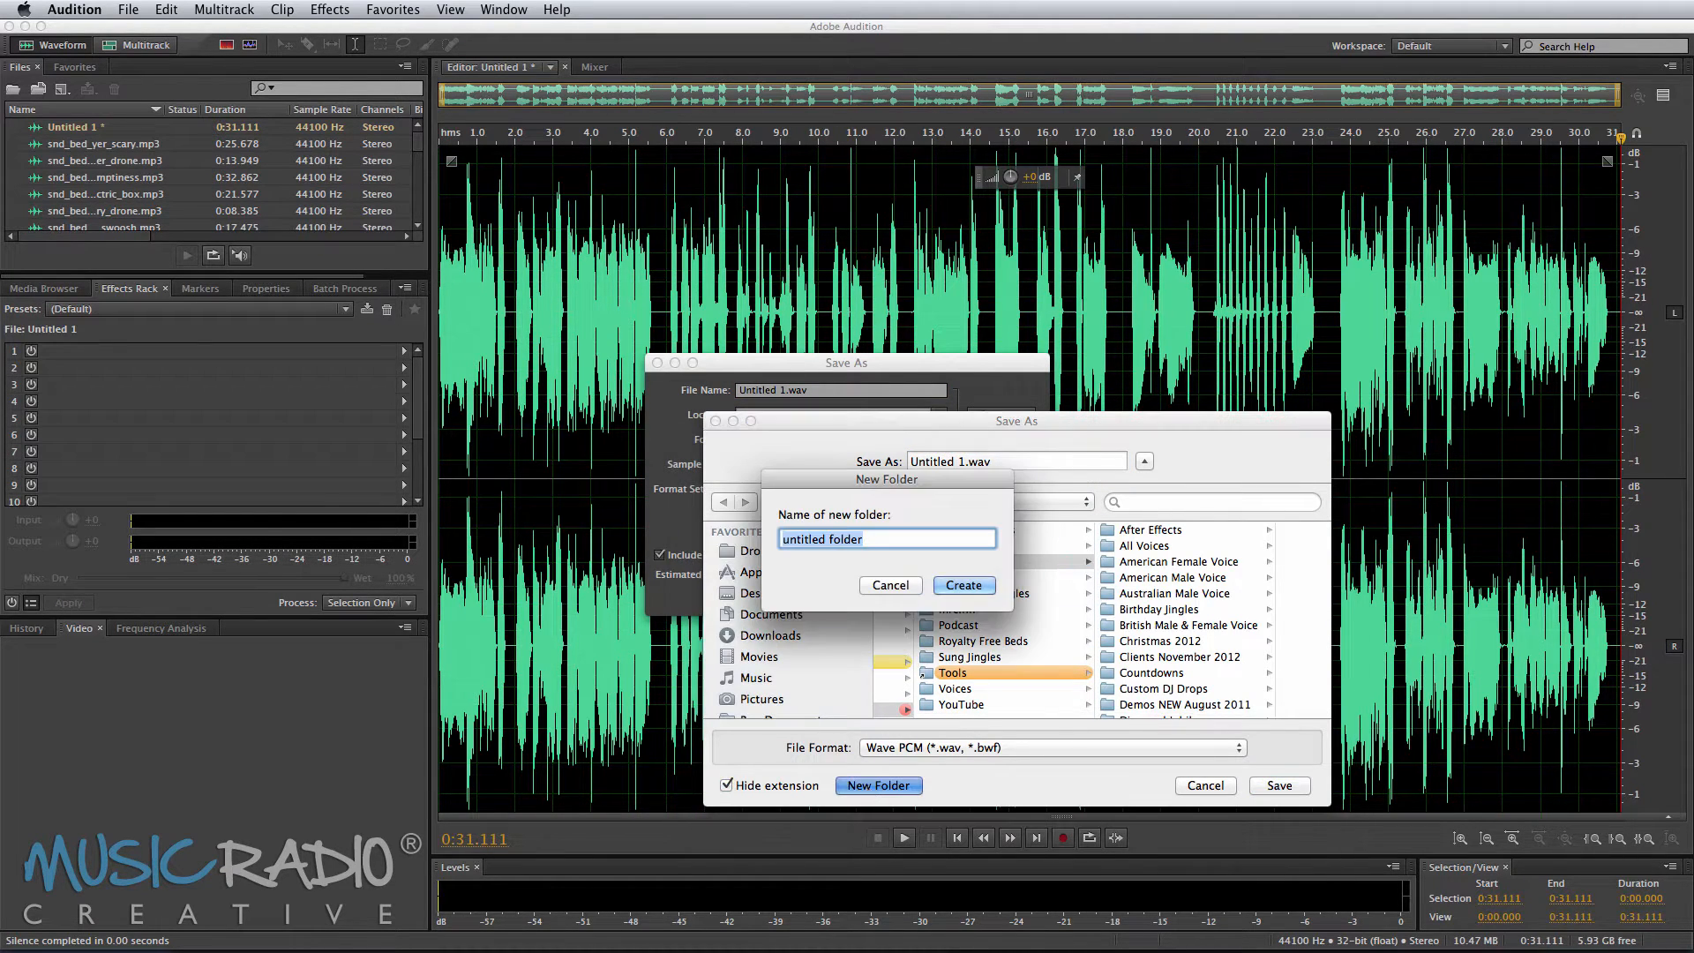
text(Halloween SFX)
key(Return)
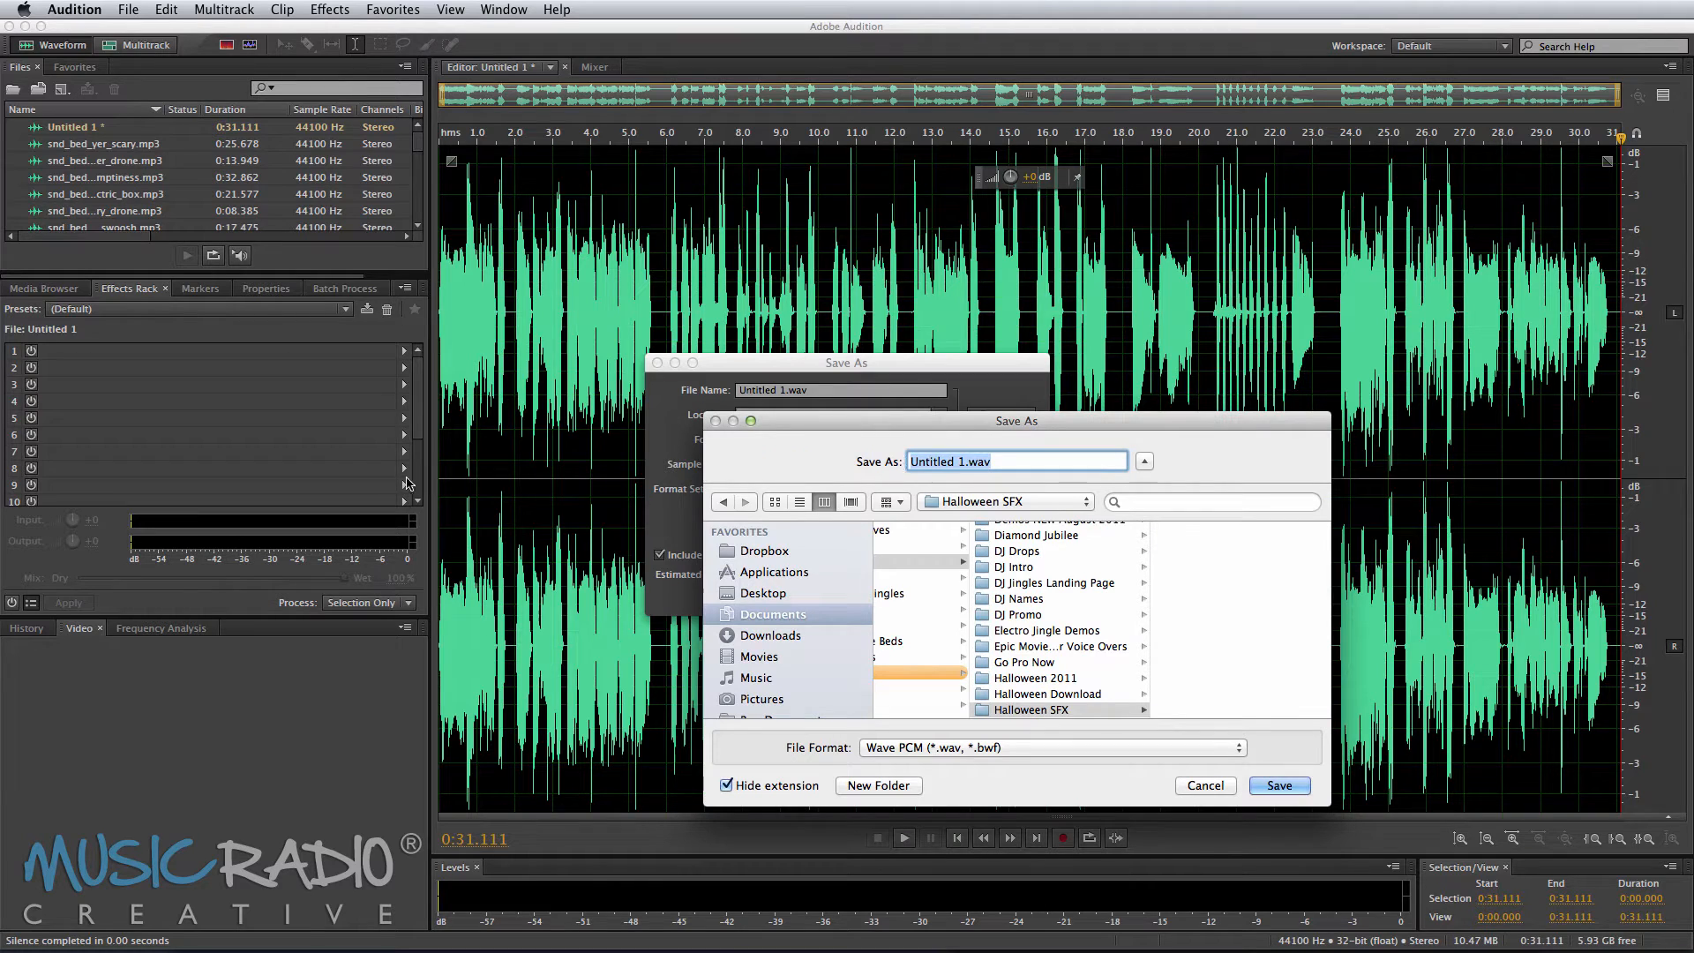
Step: Save the recording as Mike VO.wav in the Halloween SFX folder
text(Mike VO)
click(1292, 789)
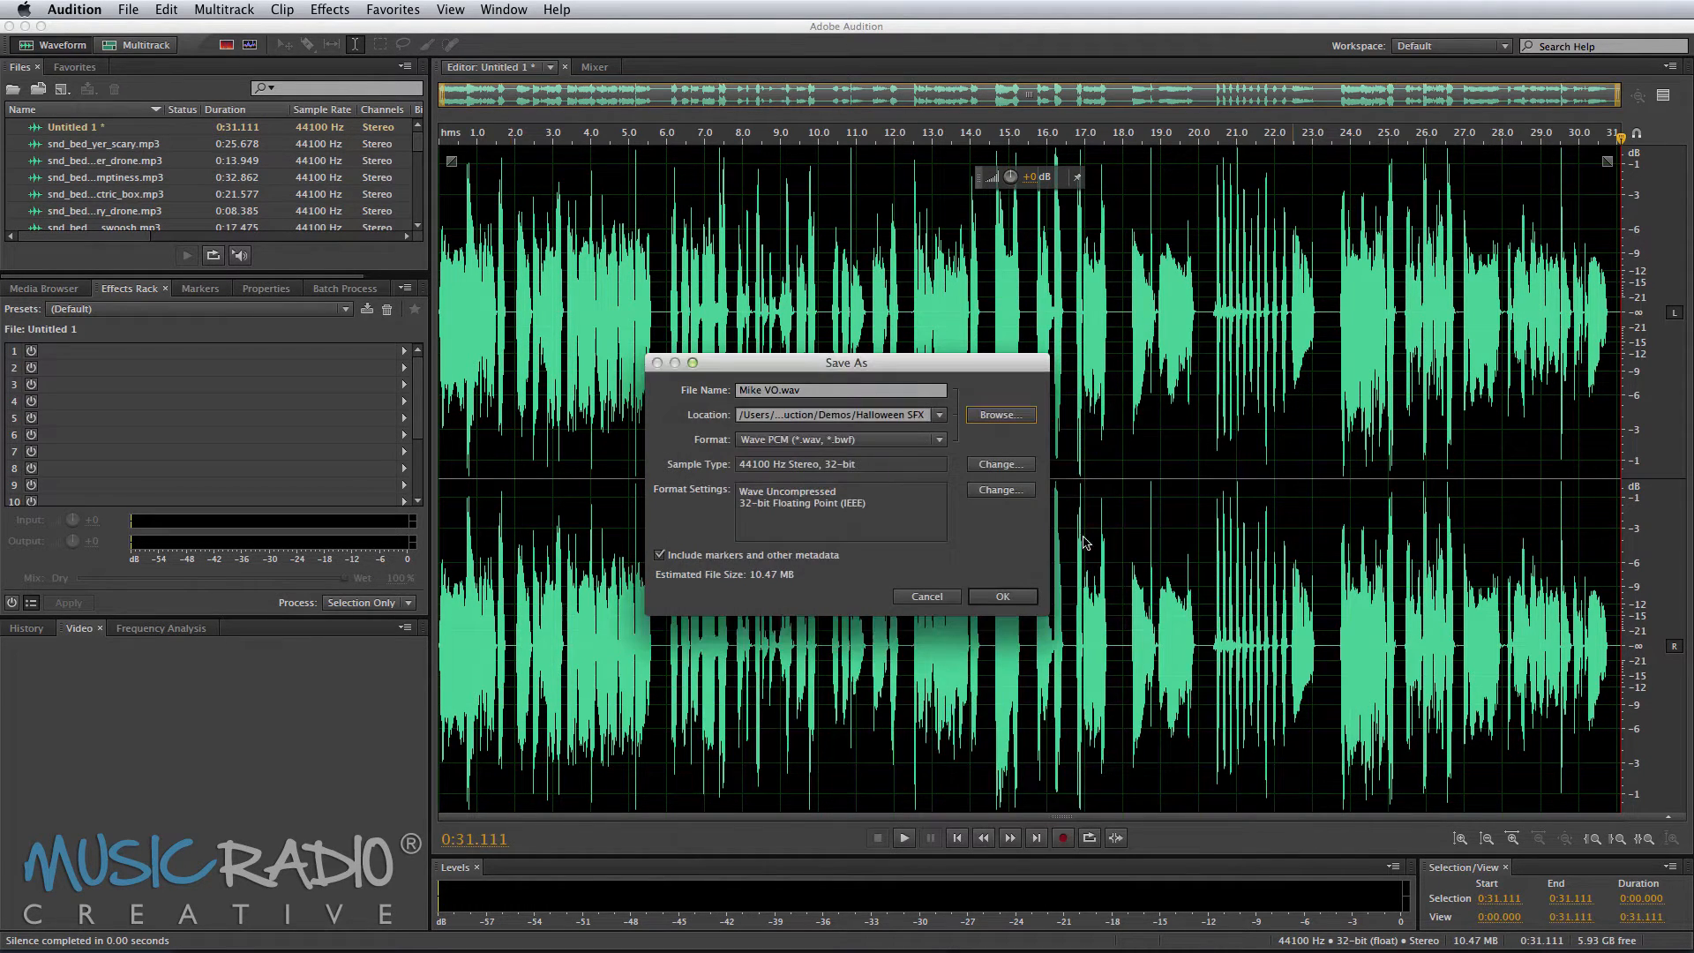
click(1033, 600)
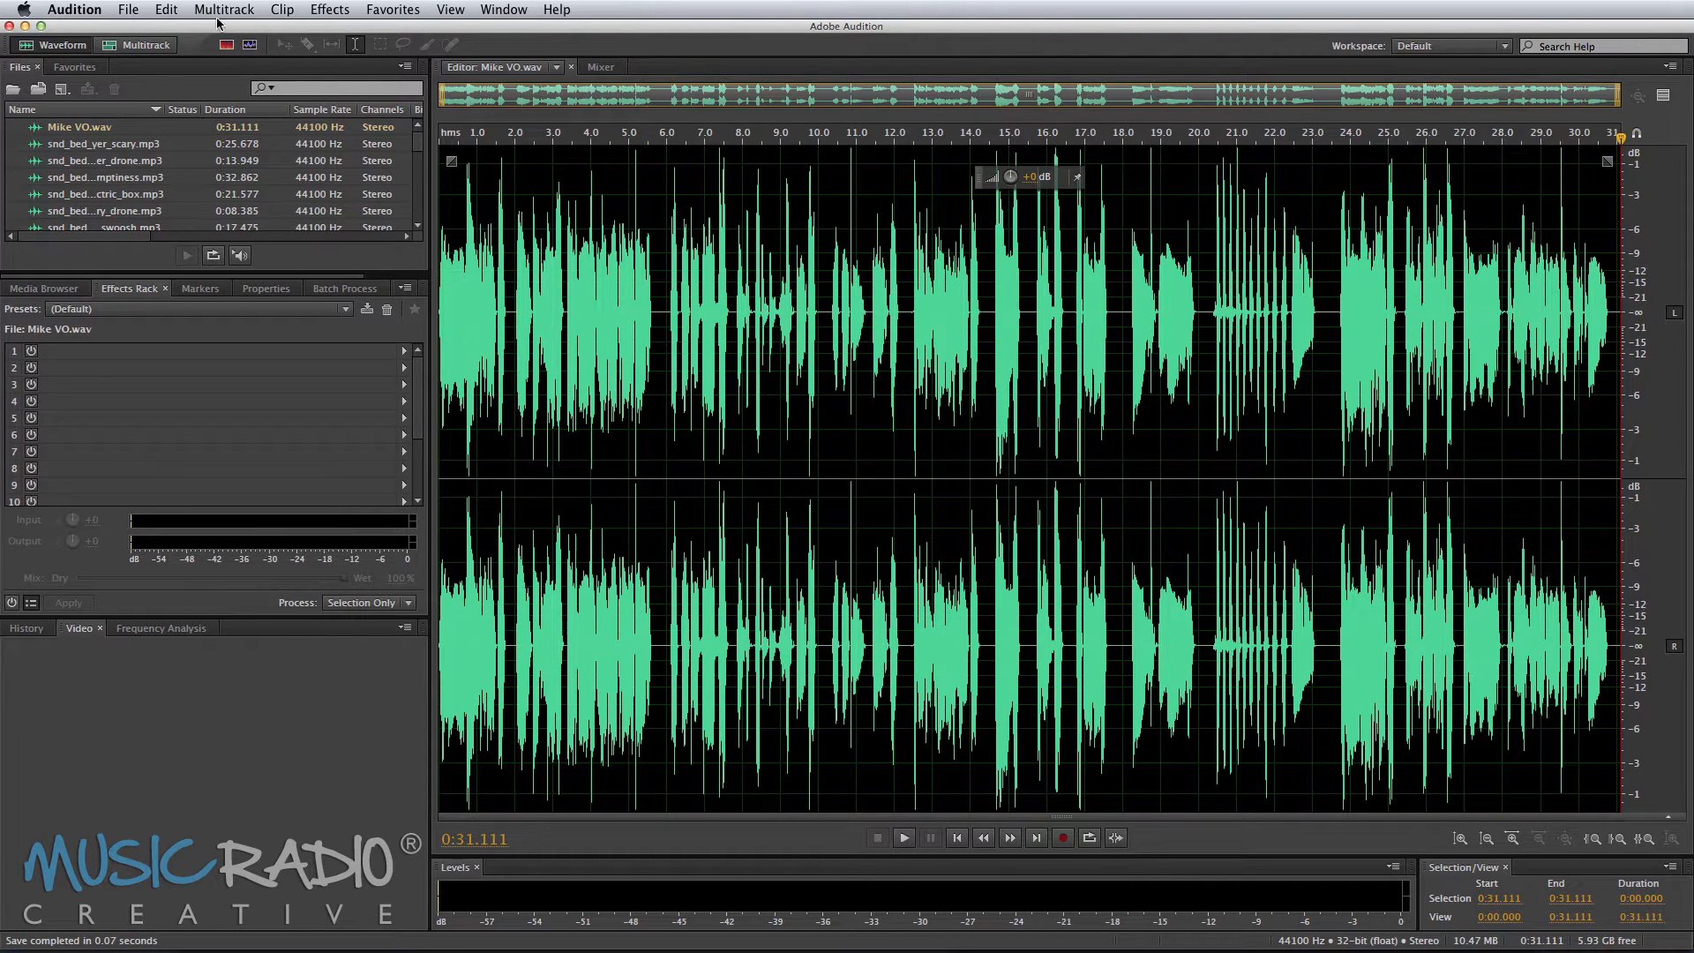
Step: Create a new multitrack session named Halloween SFX, located in the Demos > Halloween SFX folder
click(170, 43)
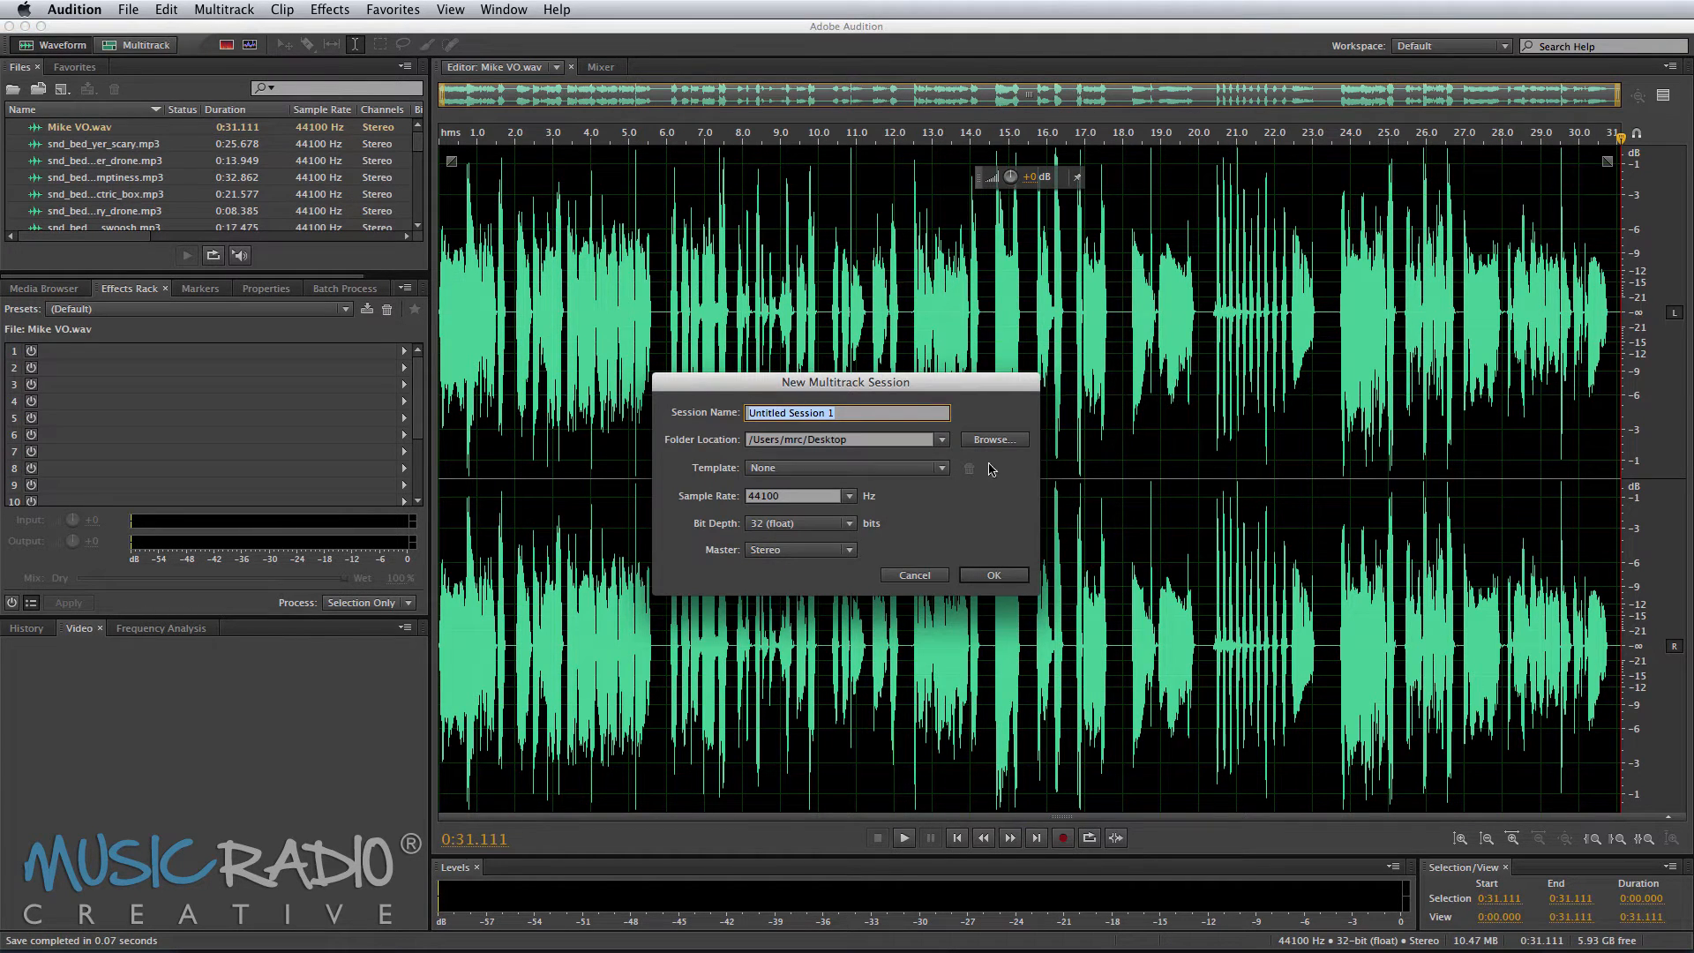
text(Halloween SFX)
click(995, 439)
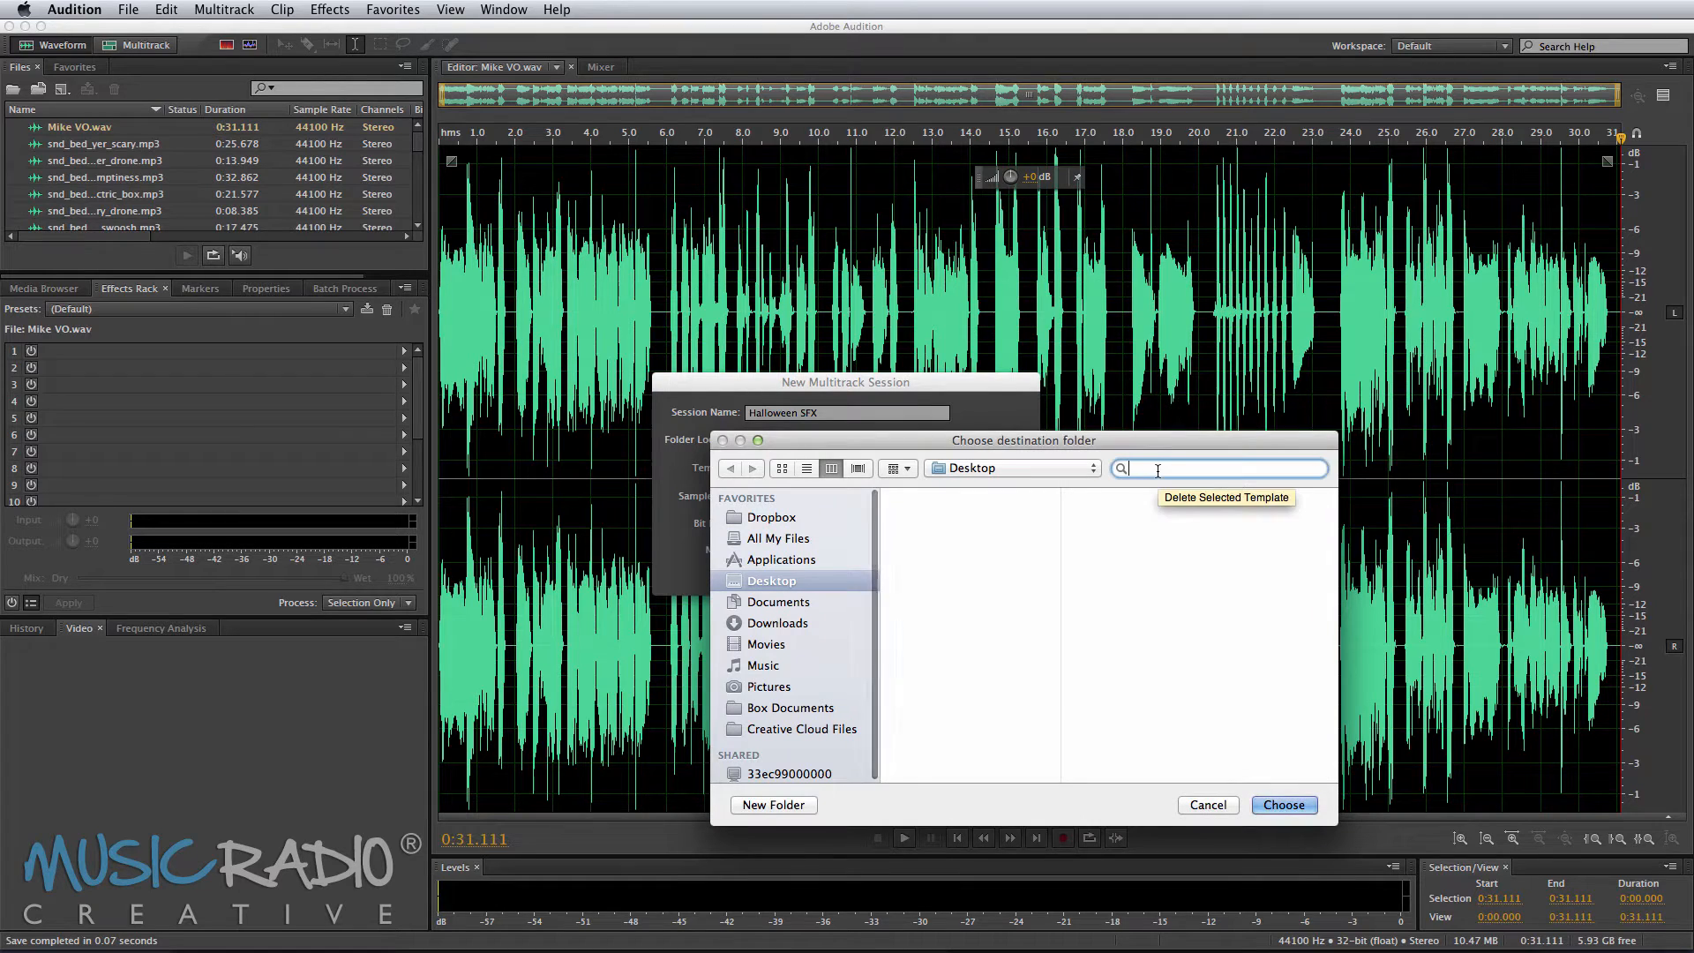
text(demo)
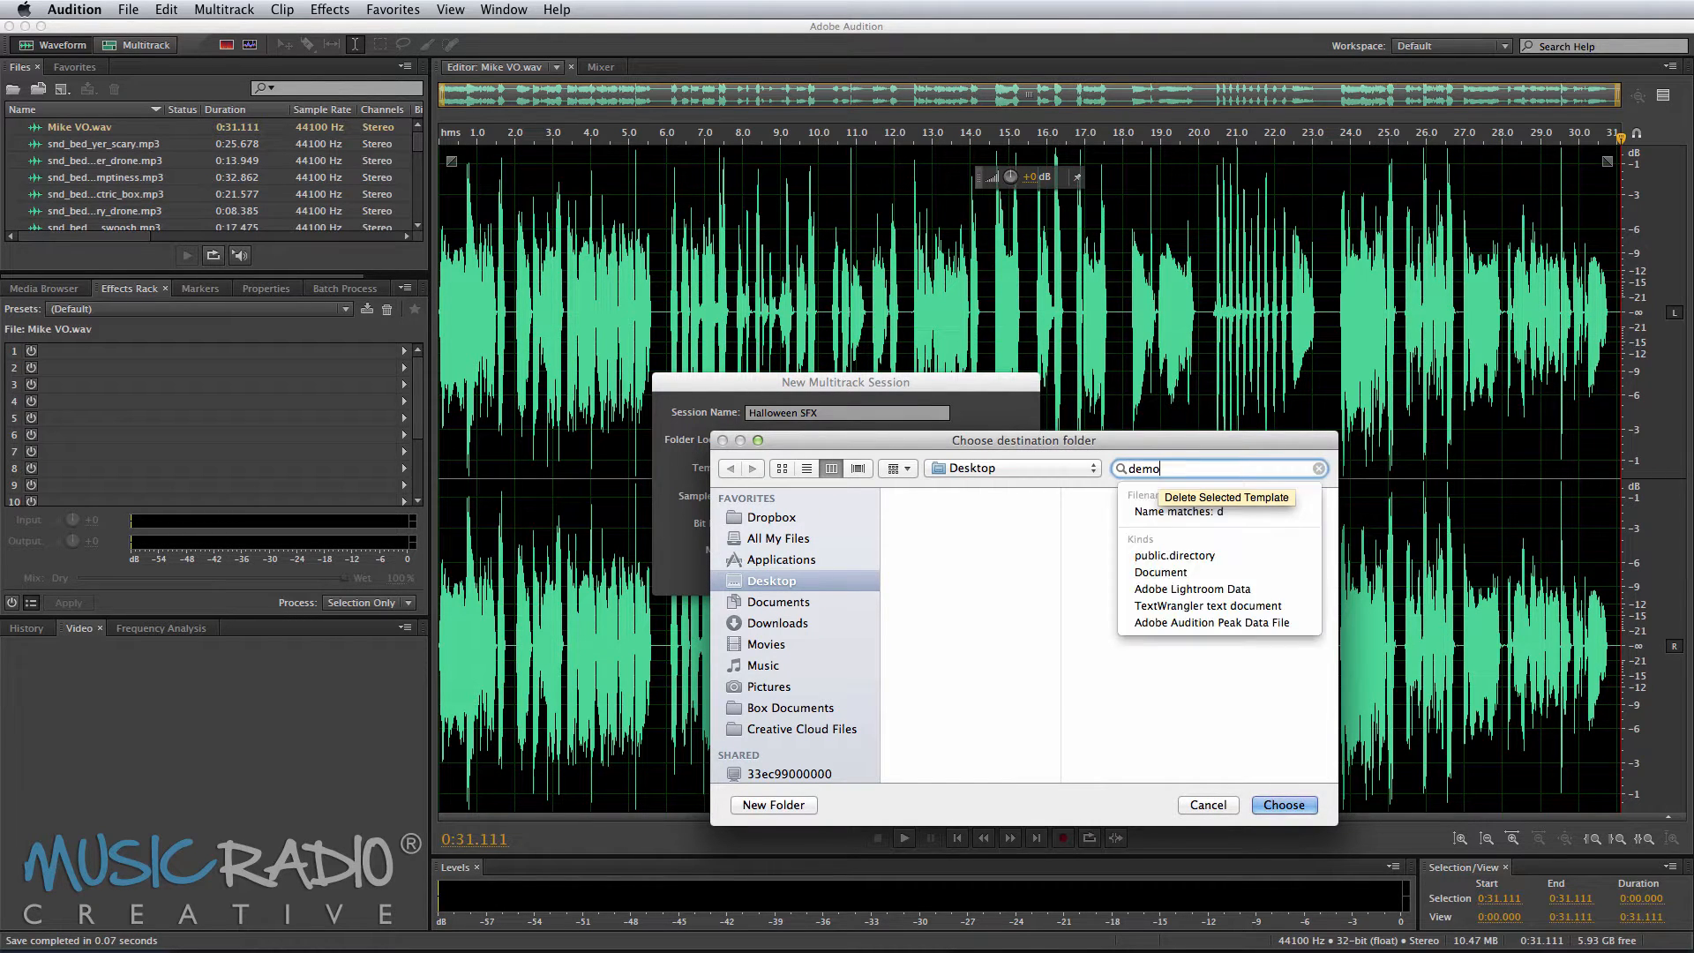
text(s)
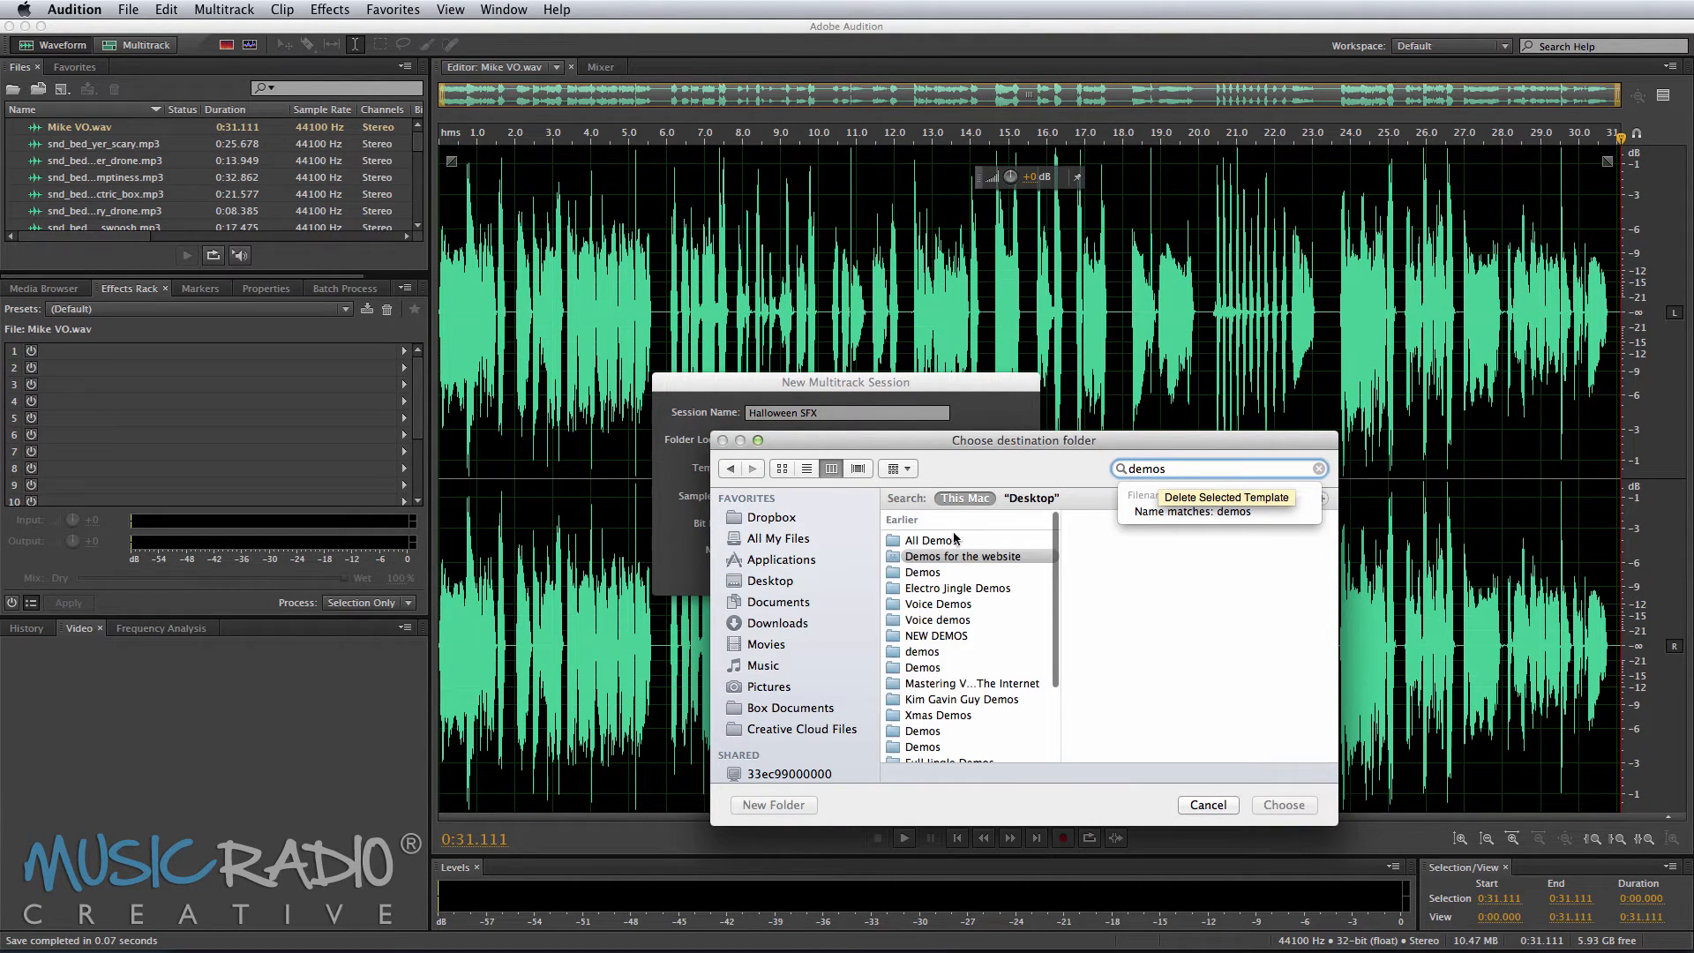
click(939, 572)
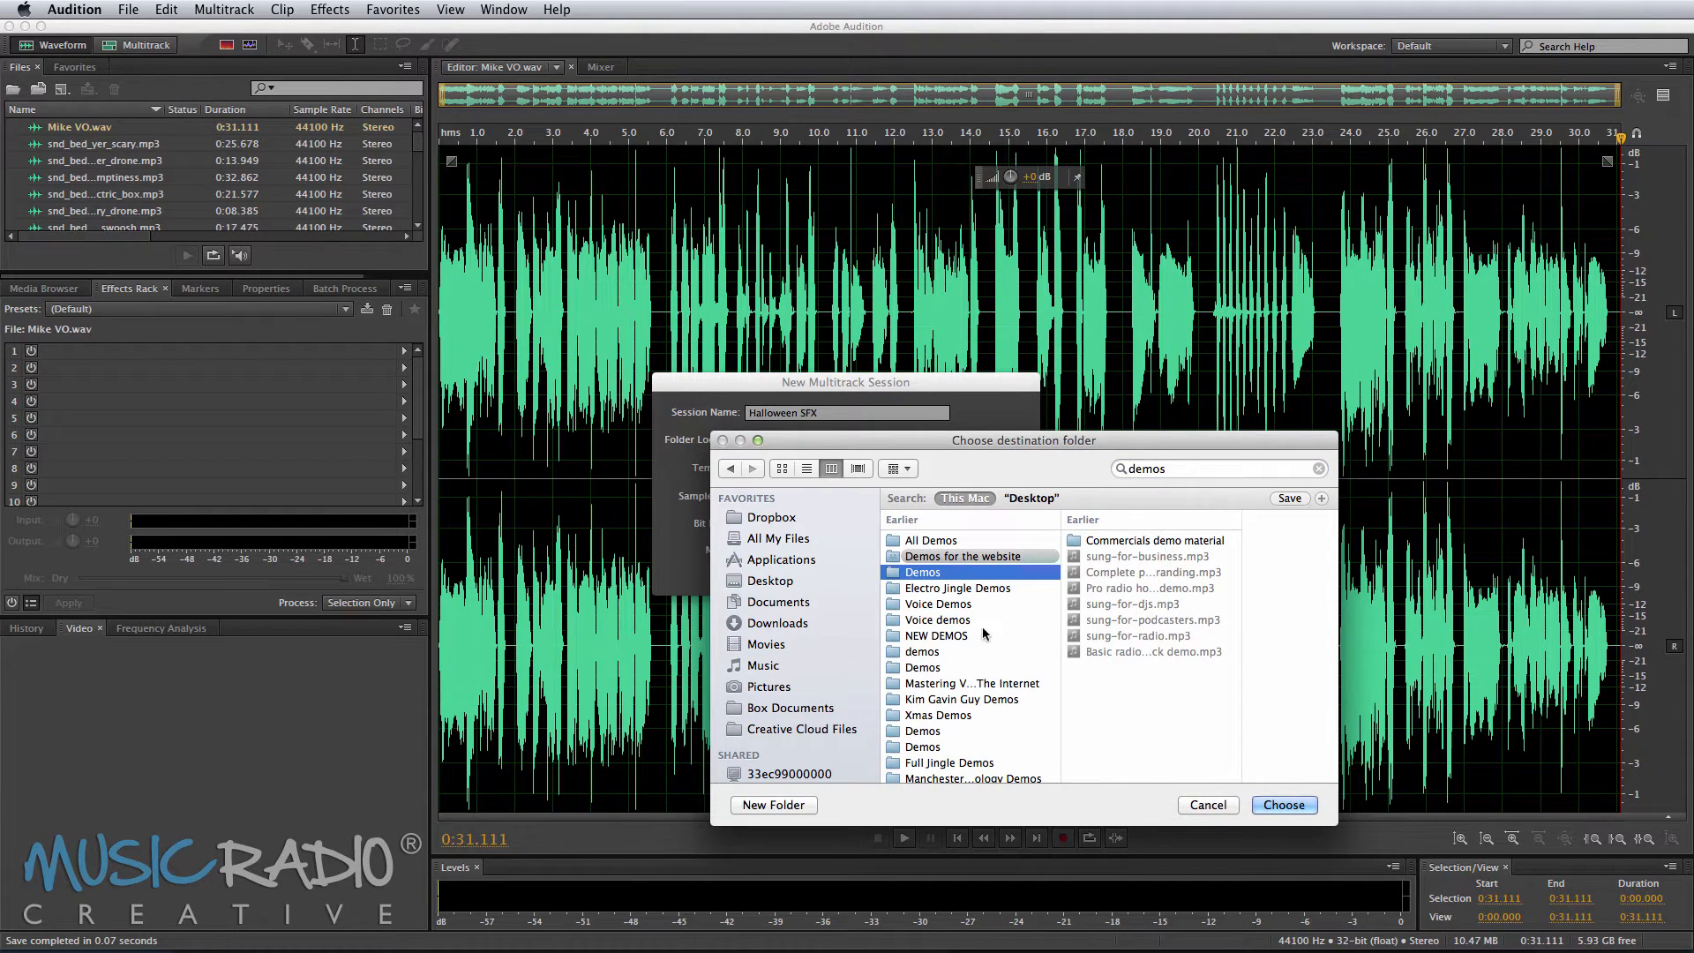
click(953, 667)
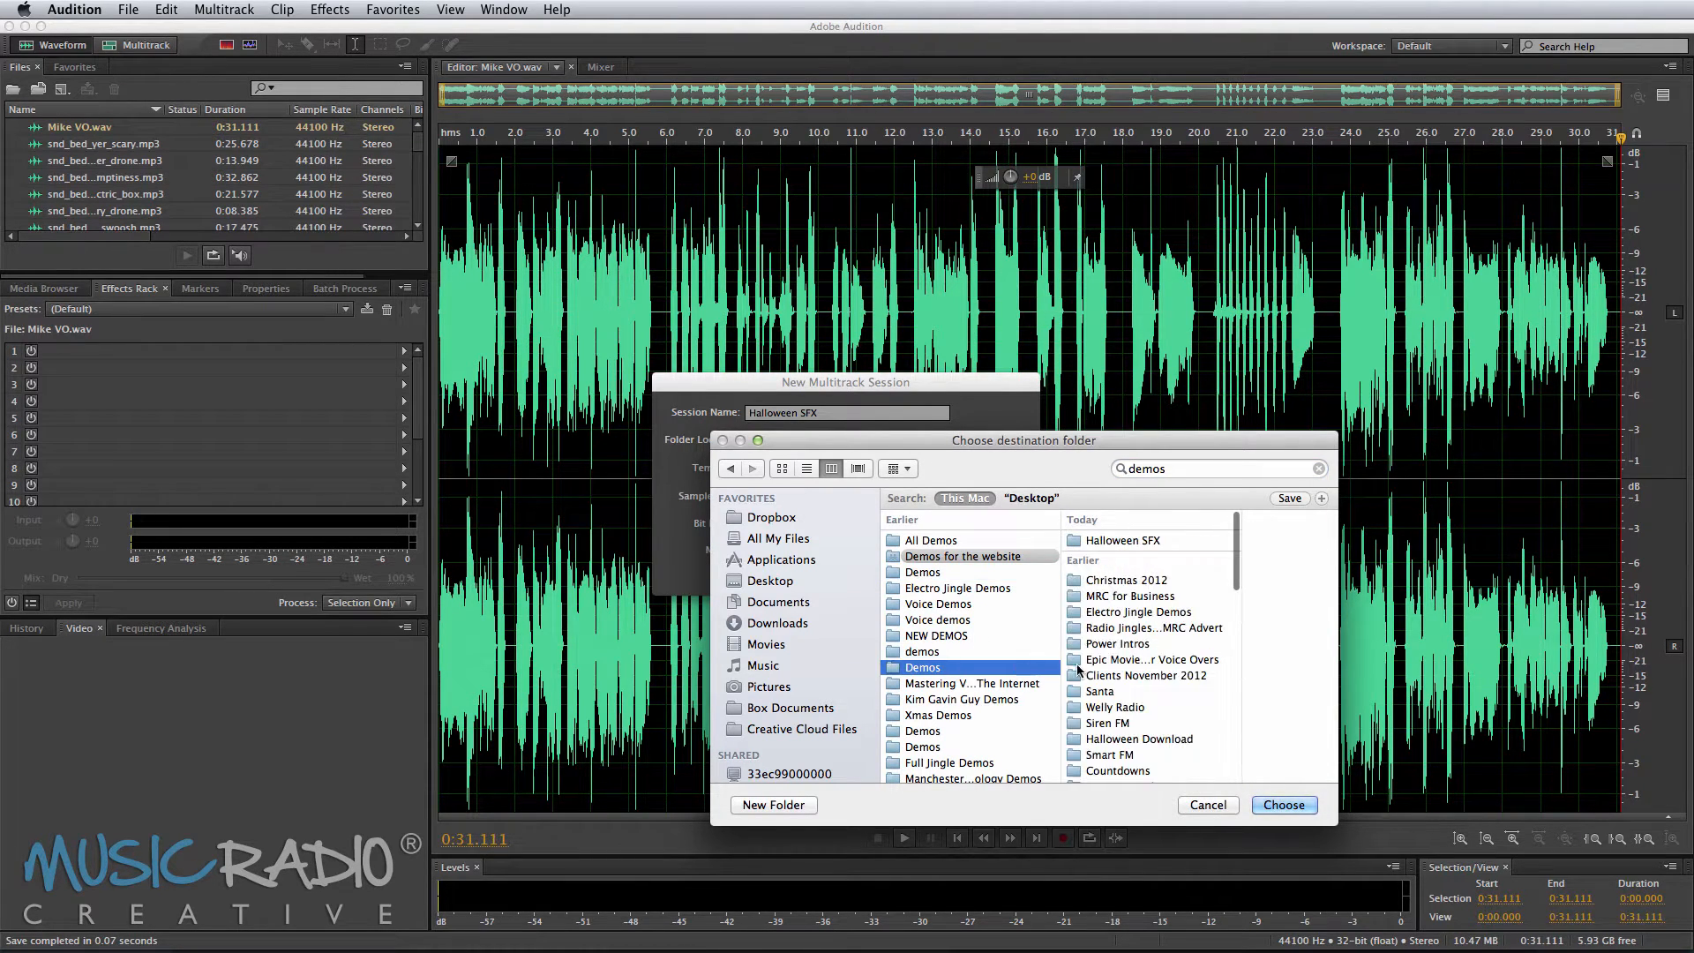
click(1161, 543)
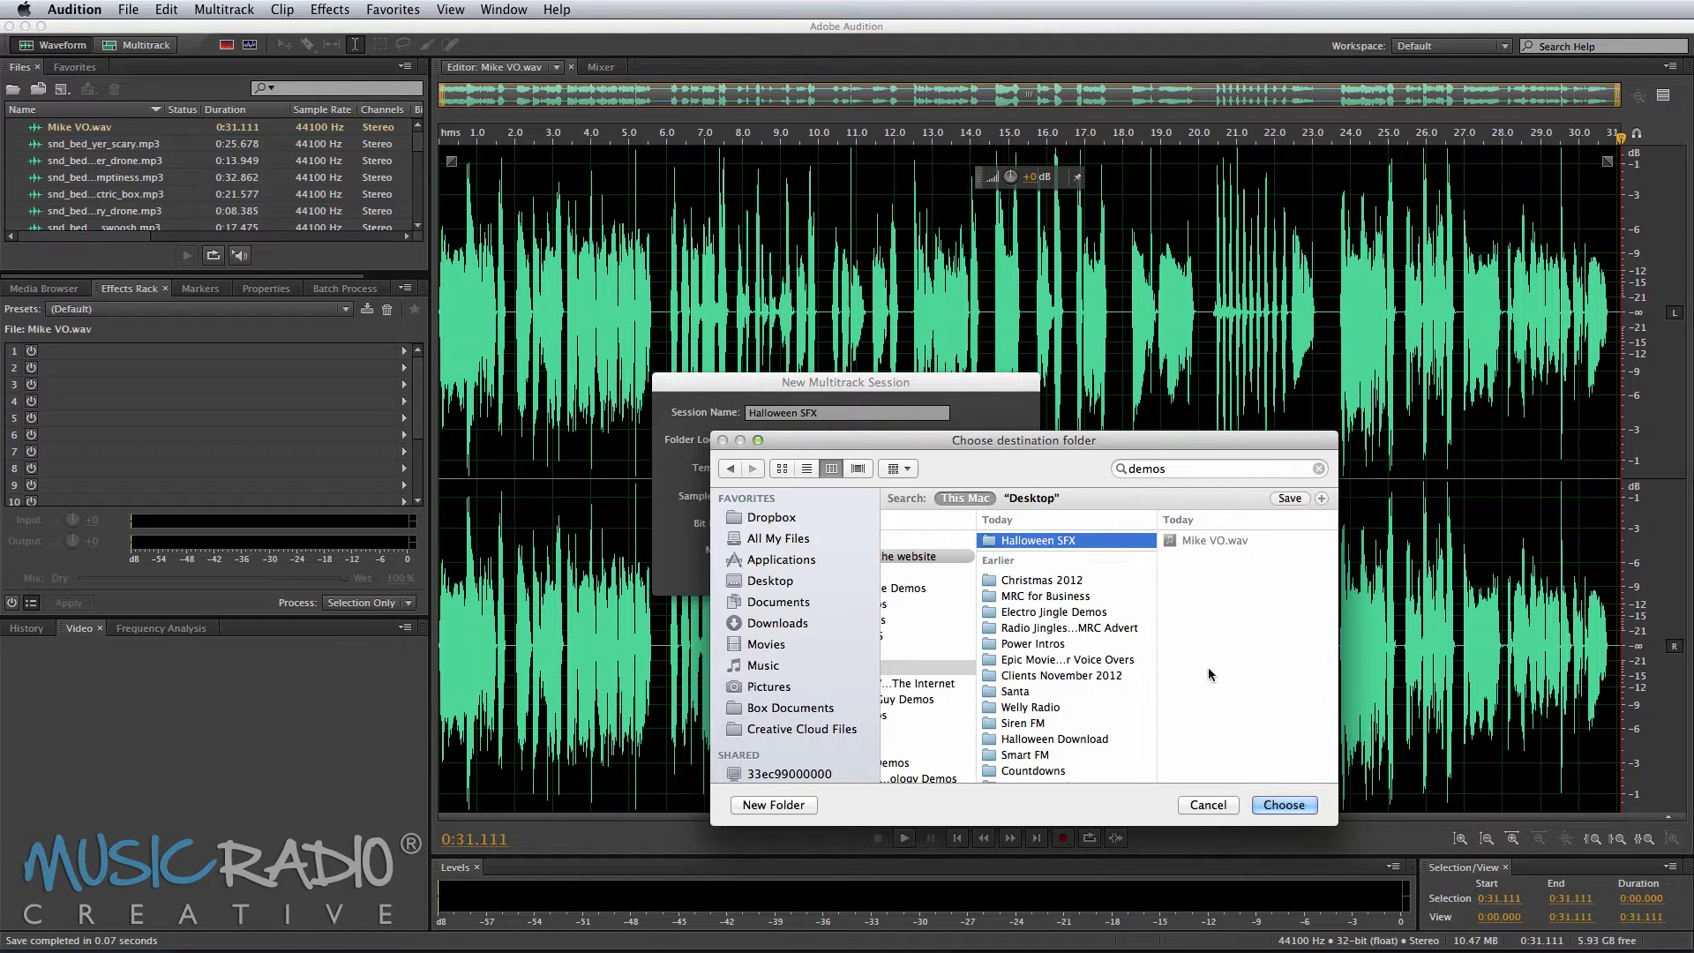
click(1281, 804)
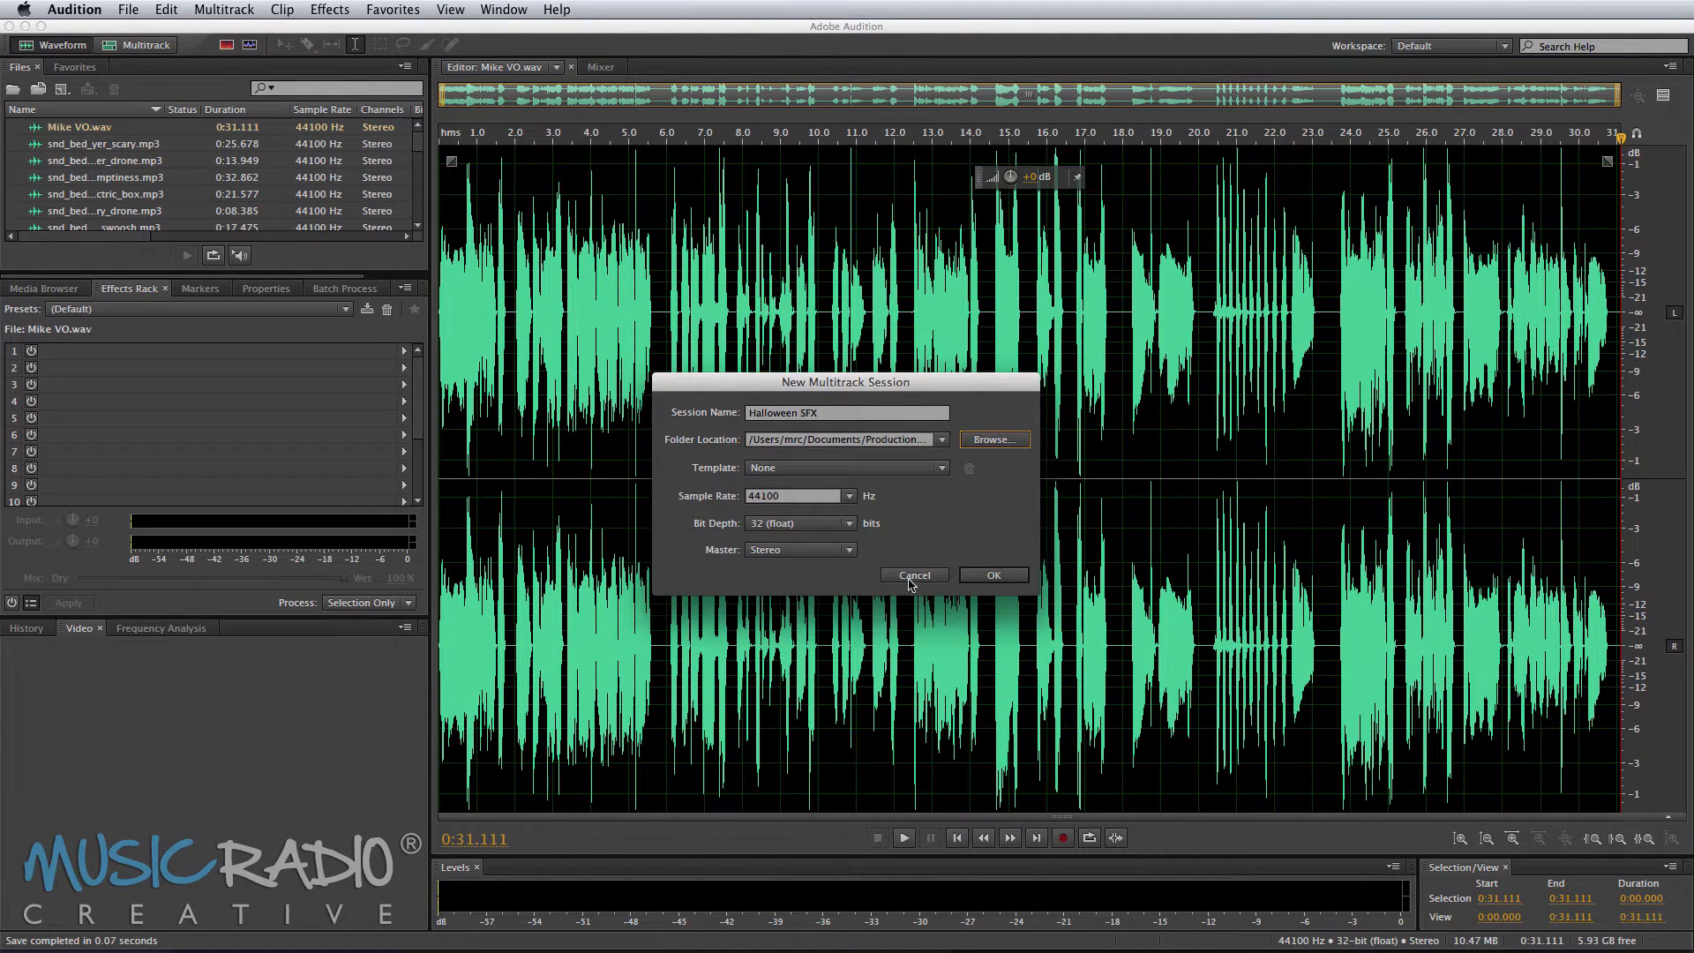
click(998, 576)
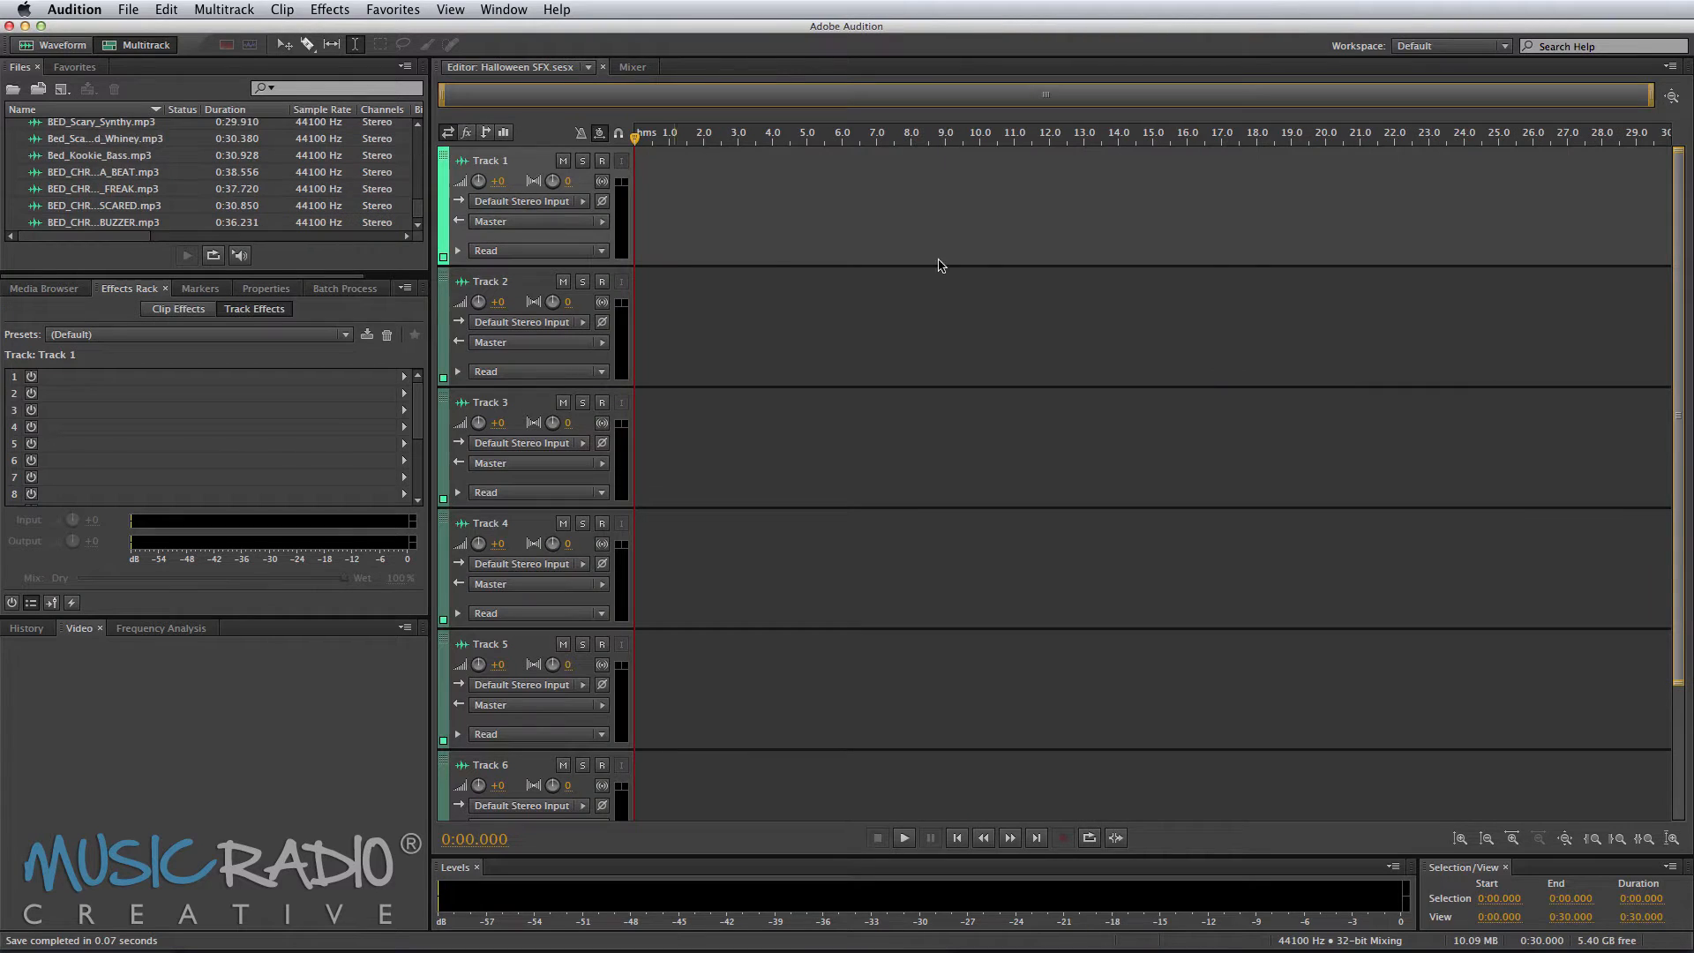
Step: Add Mike VO.wav from the files list onto Track 1 of the session
scroll(205, 195, down, 5)
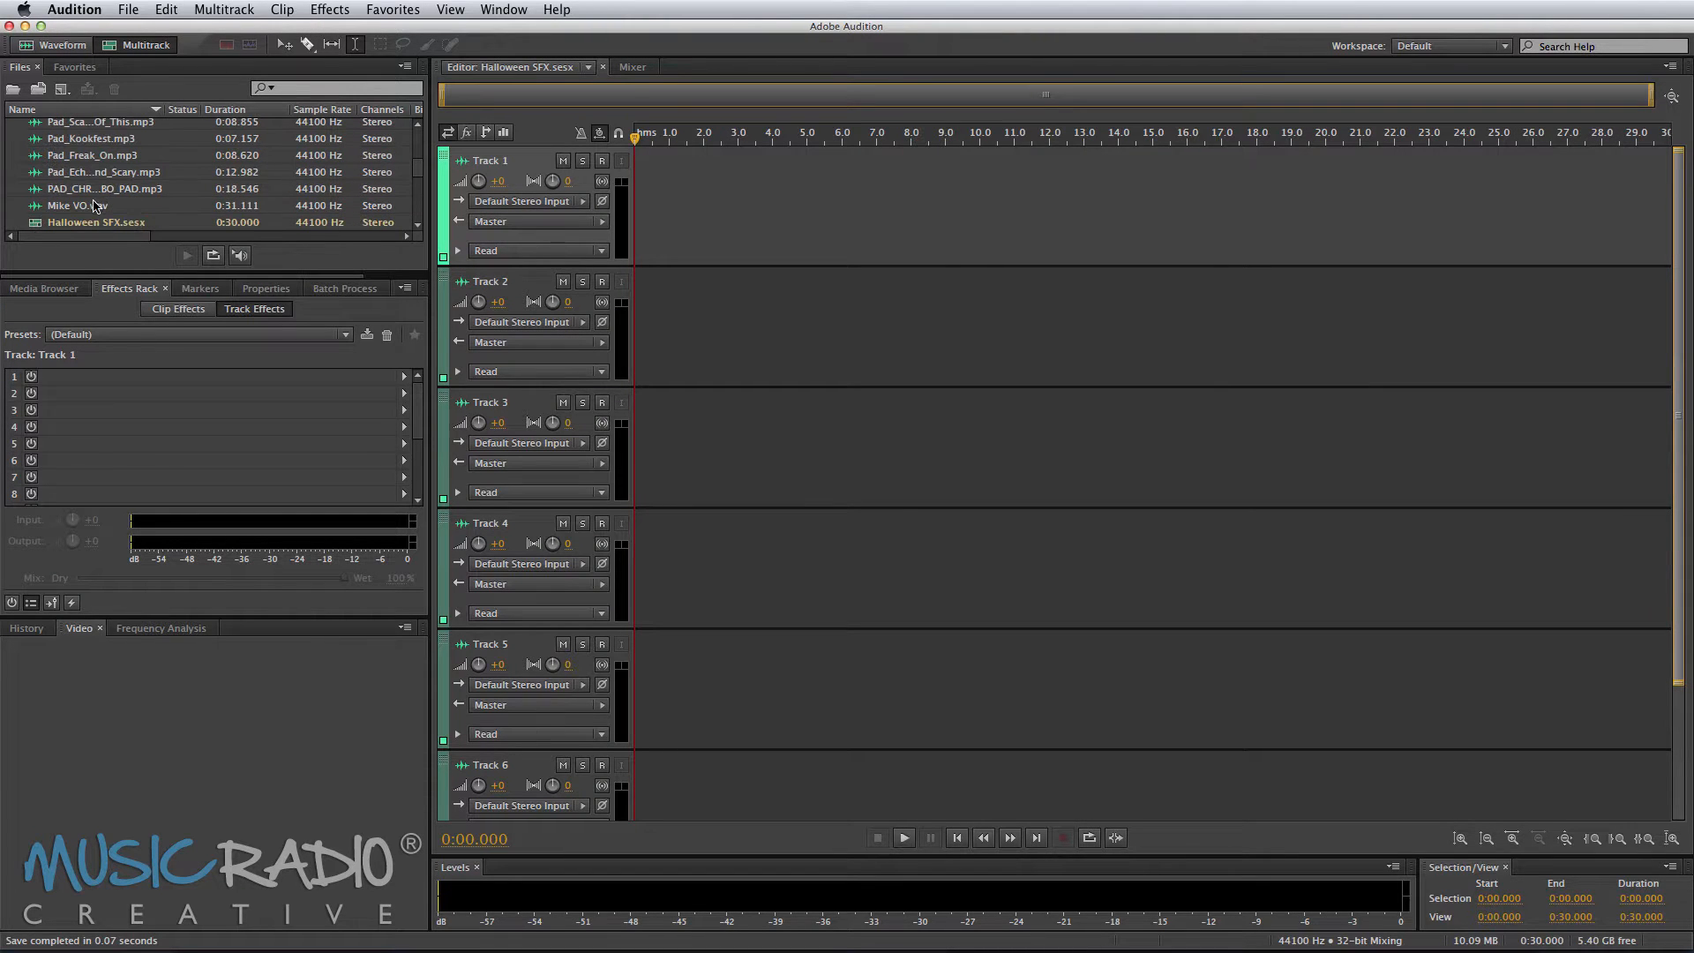
drag(96, 205, 596, 198)
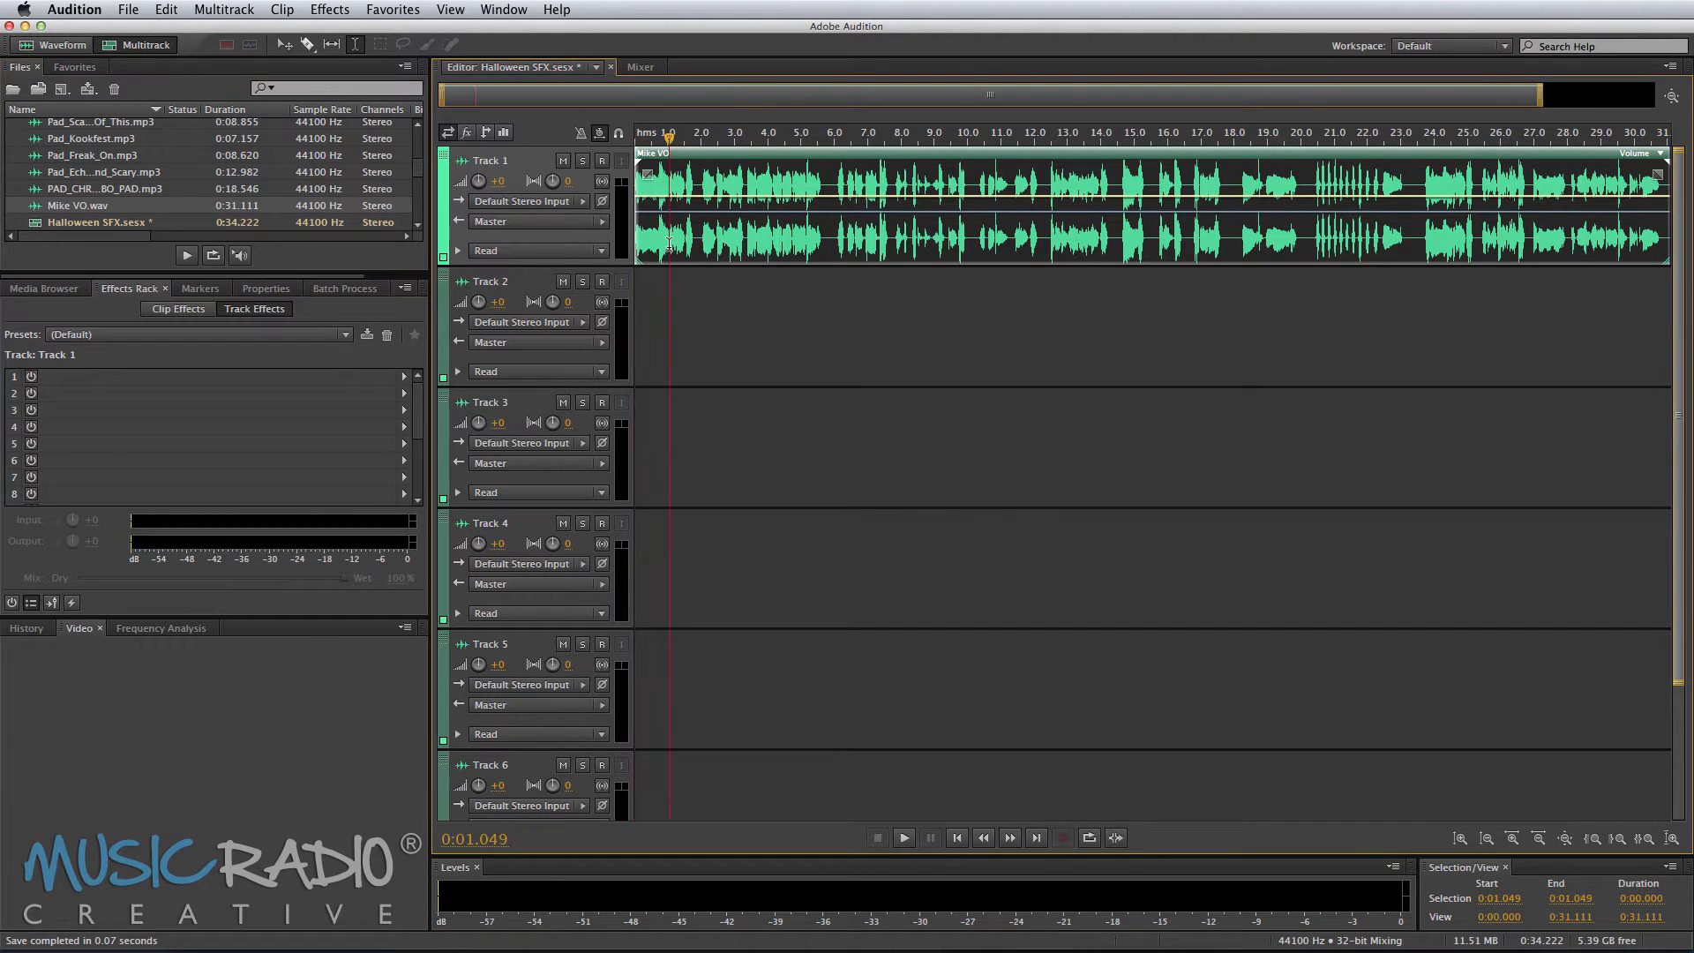
Step: Open the Mike VO clip in the waveform editor and play it from several points to find a phrase
double_click(669, 244)
drag(441, 284, 515, 285)
key(space)
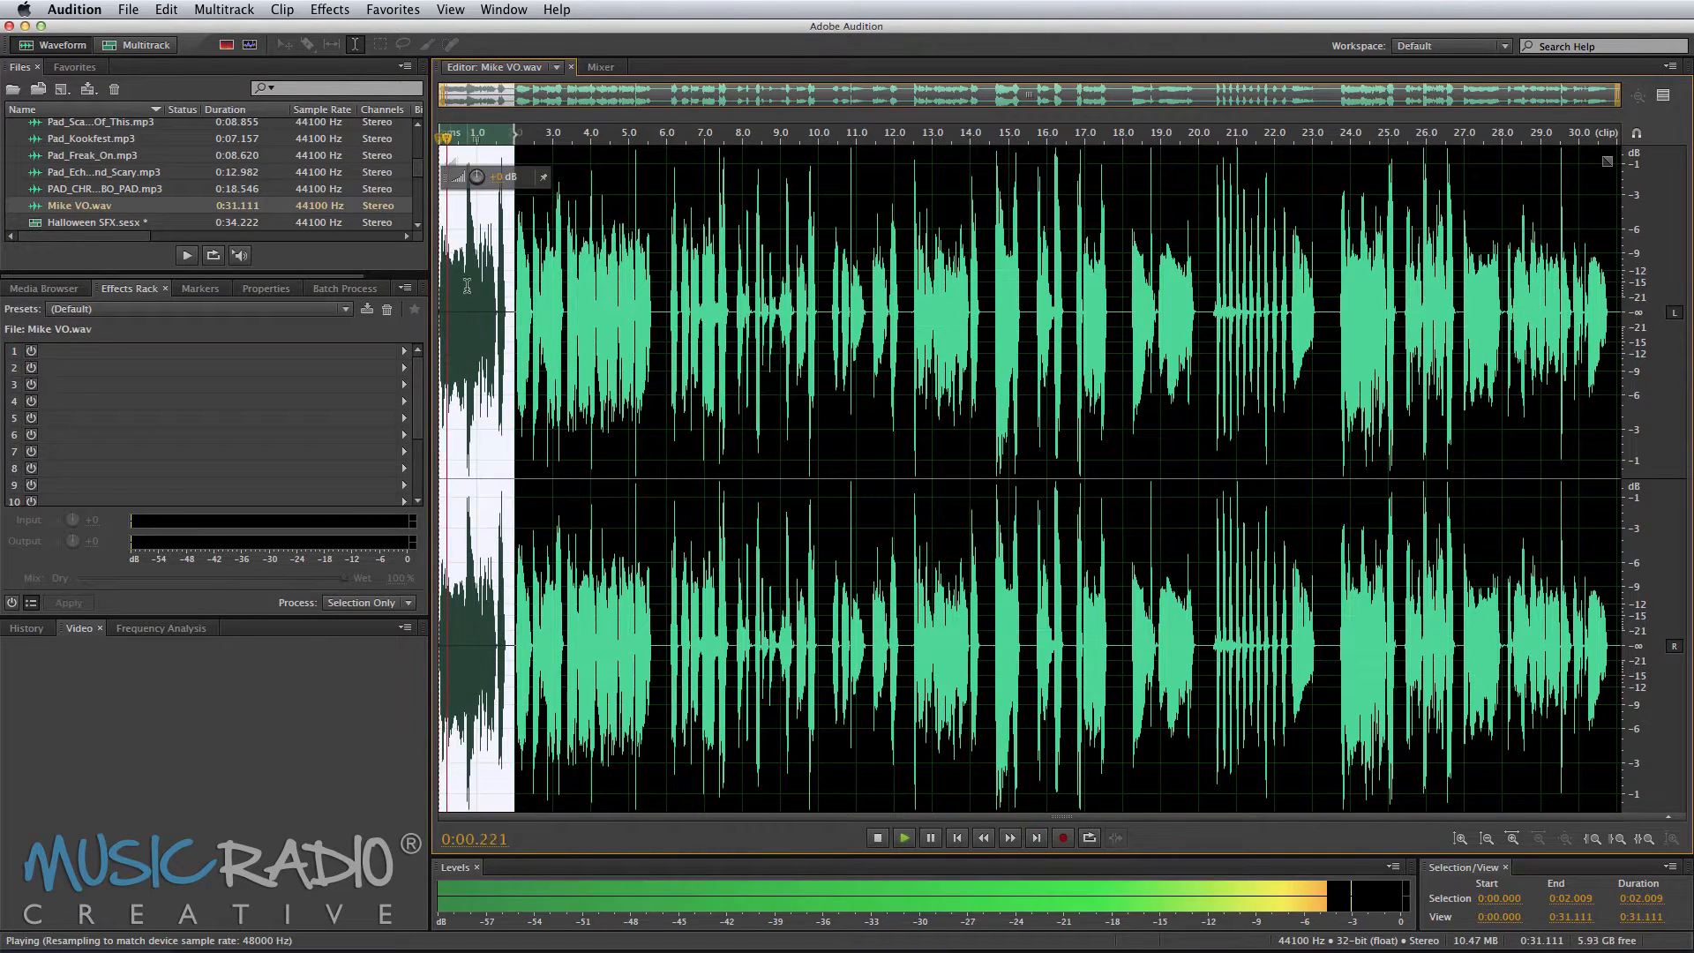
click(512, 273)
key(space)
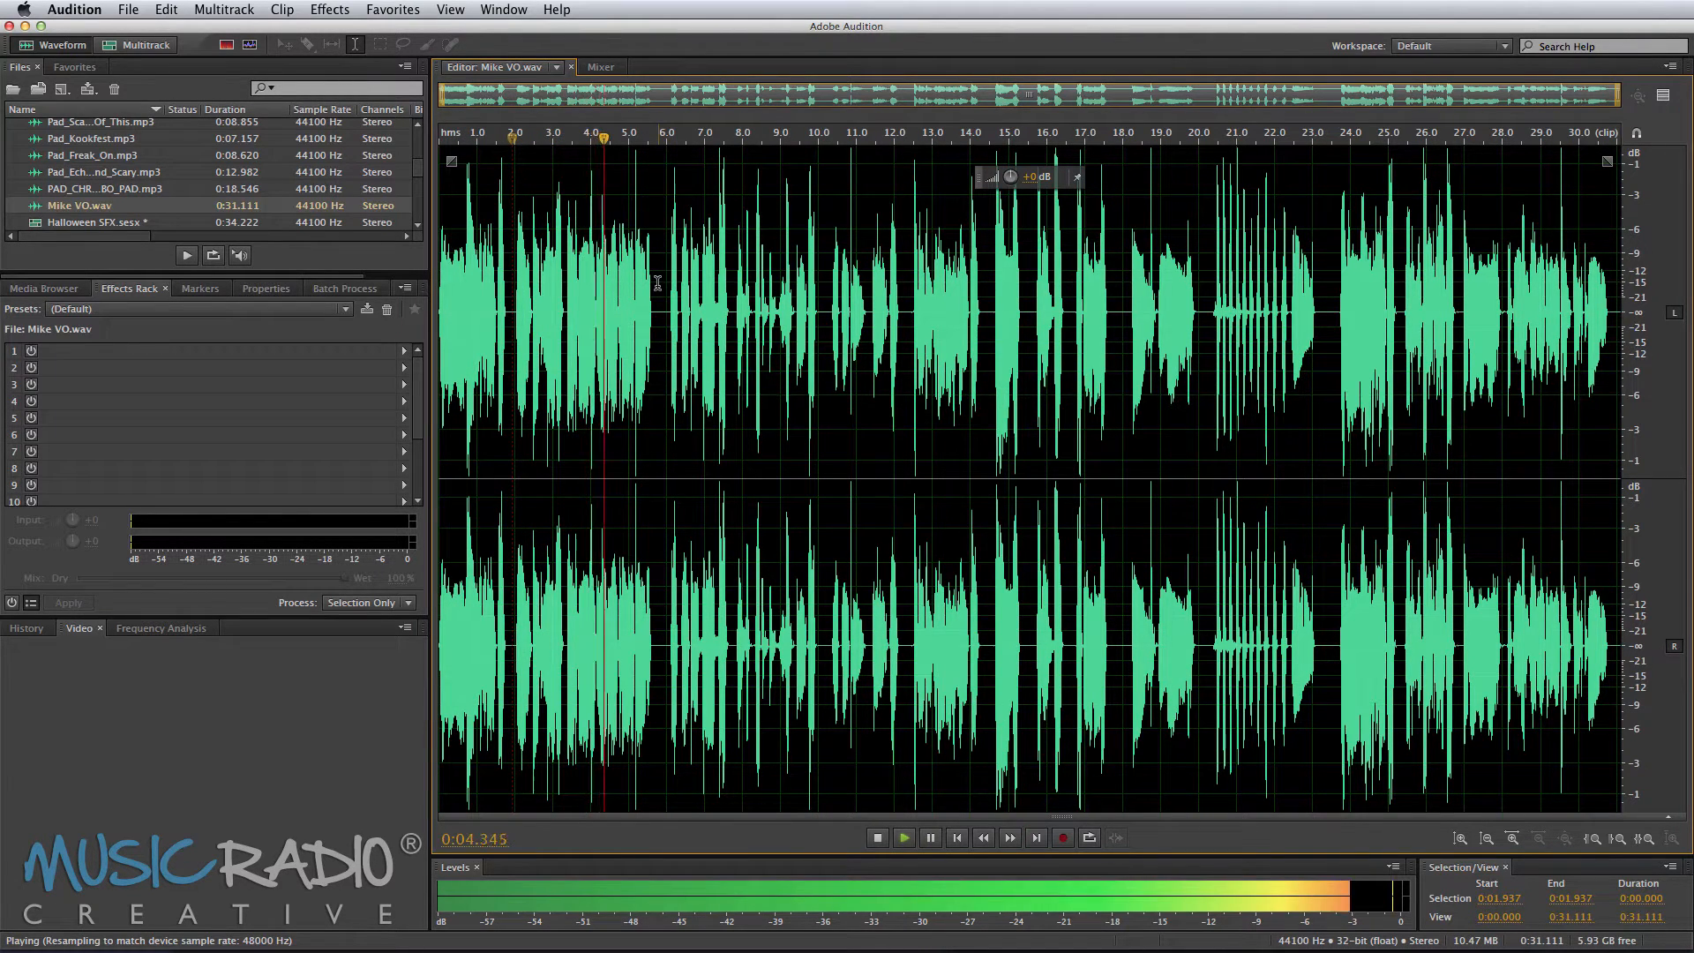
click(666, 280)
key(space)
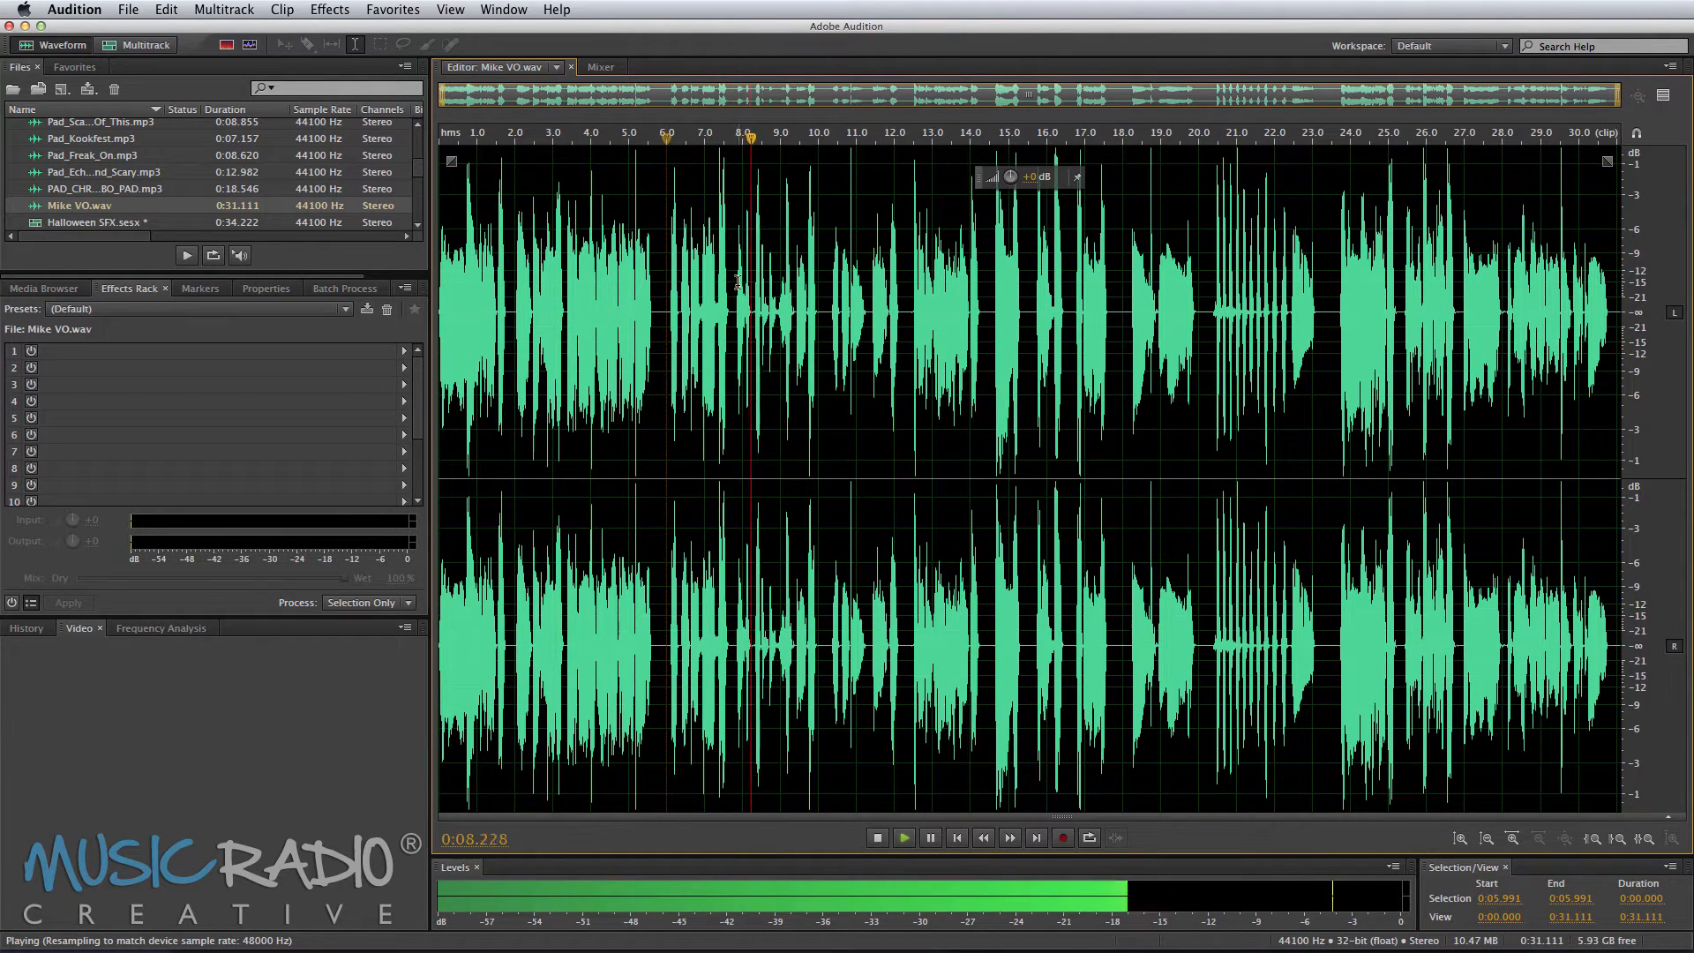
click(831, 287)
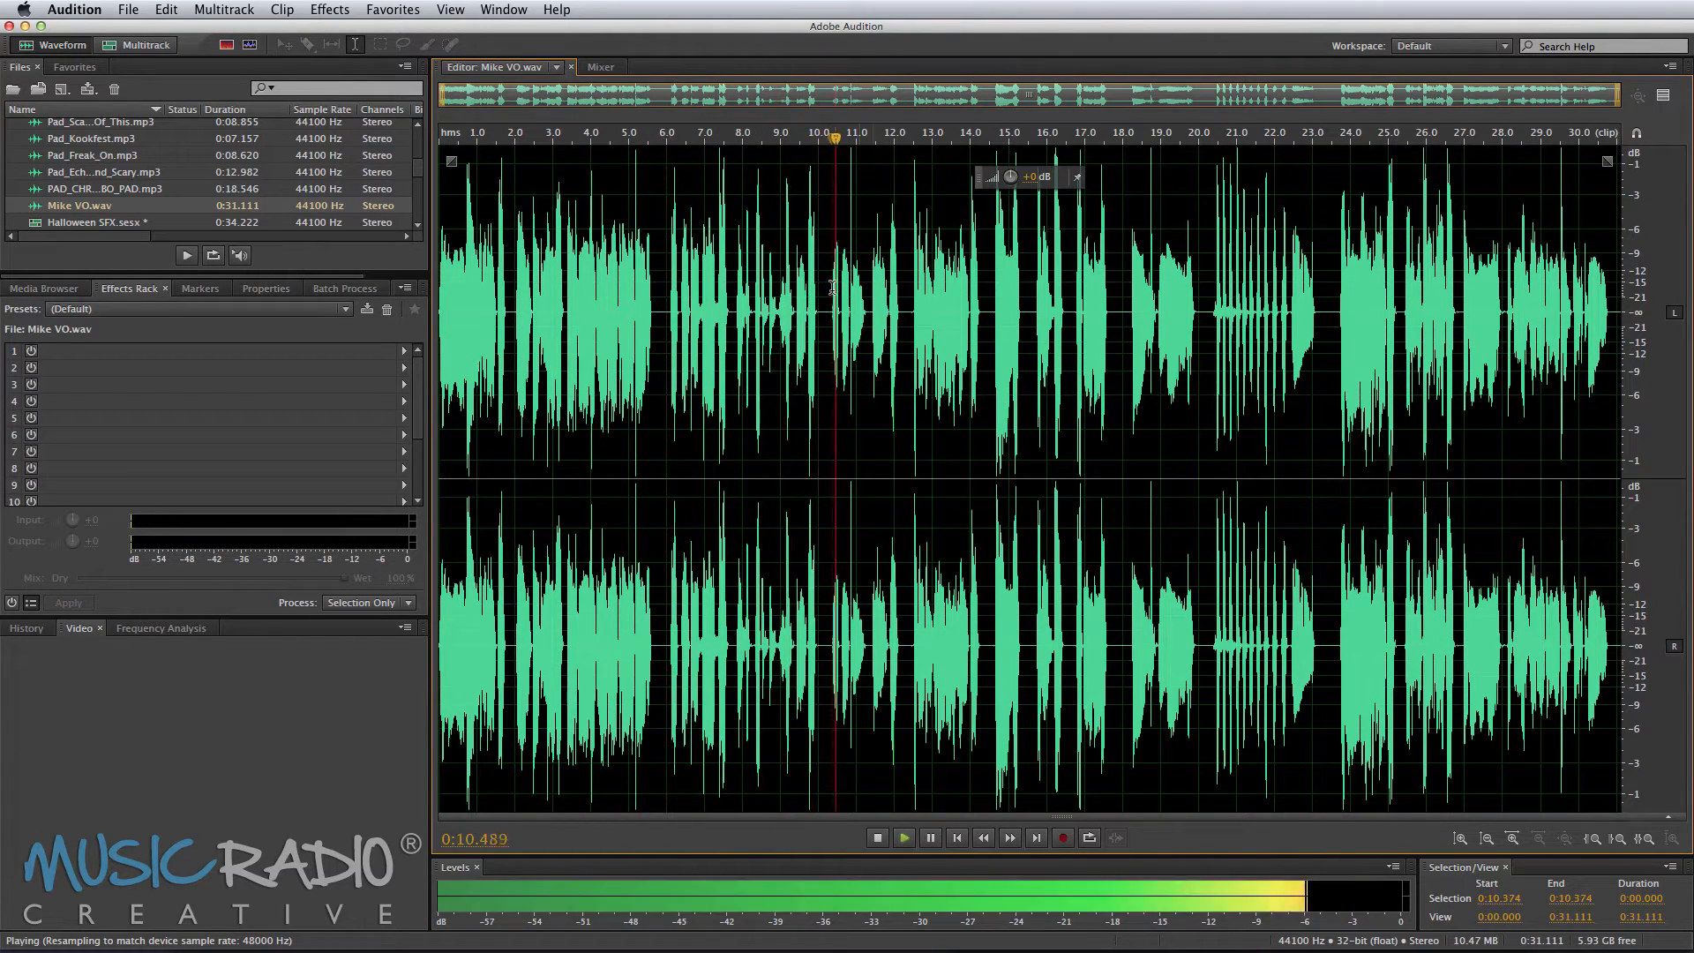
key(space)
Step: Copy the phrase from about 10.2 to 12.2 seconds and paste it into a new audio file
drag(902, 291, 826, 293)
key(super+c)
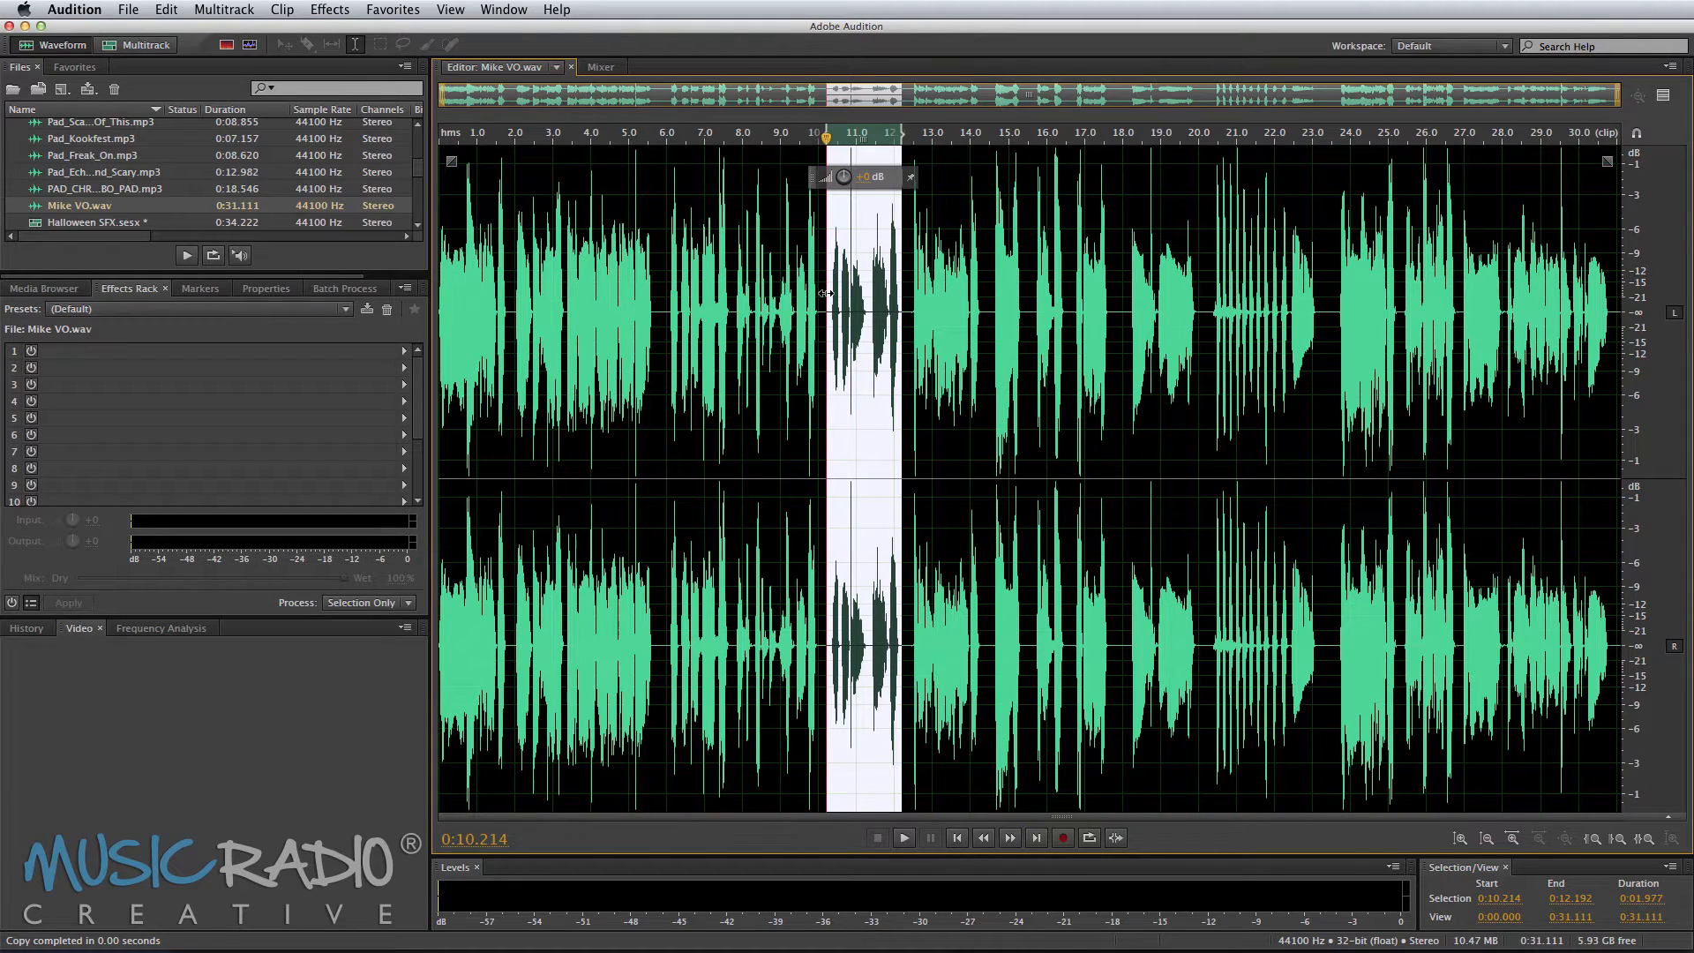
key(super+shift+n)
key(Return)
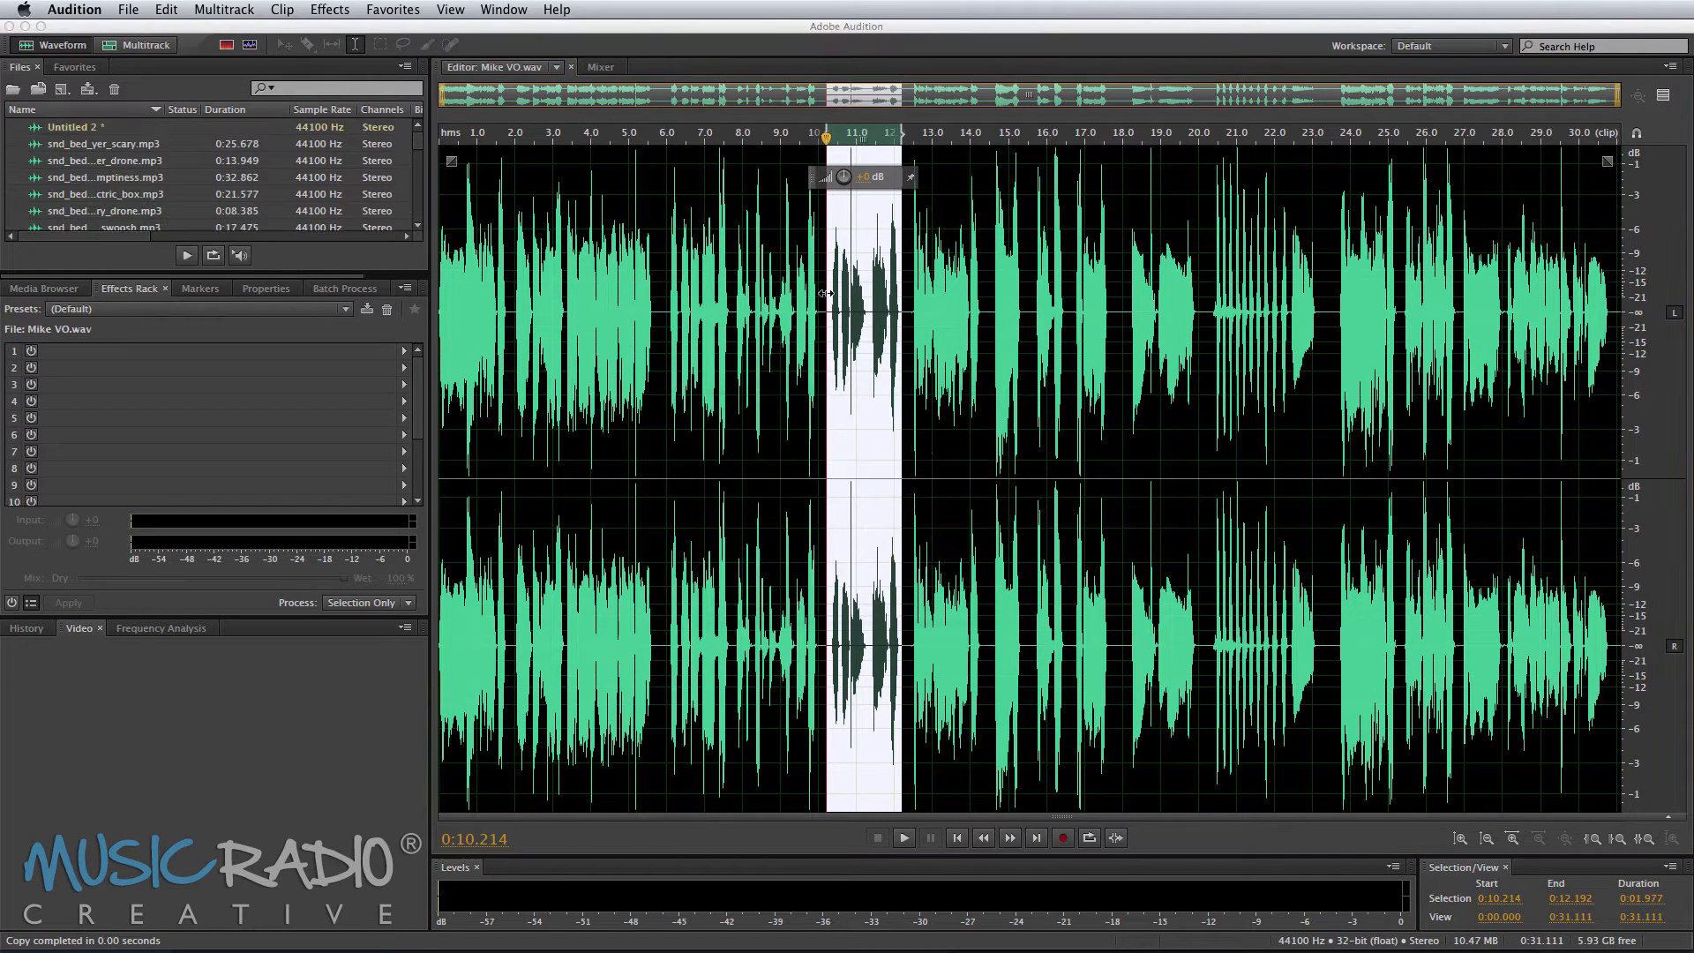
key(super+v)
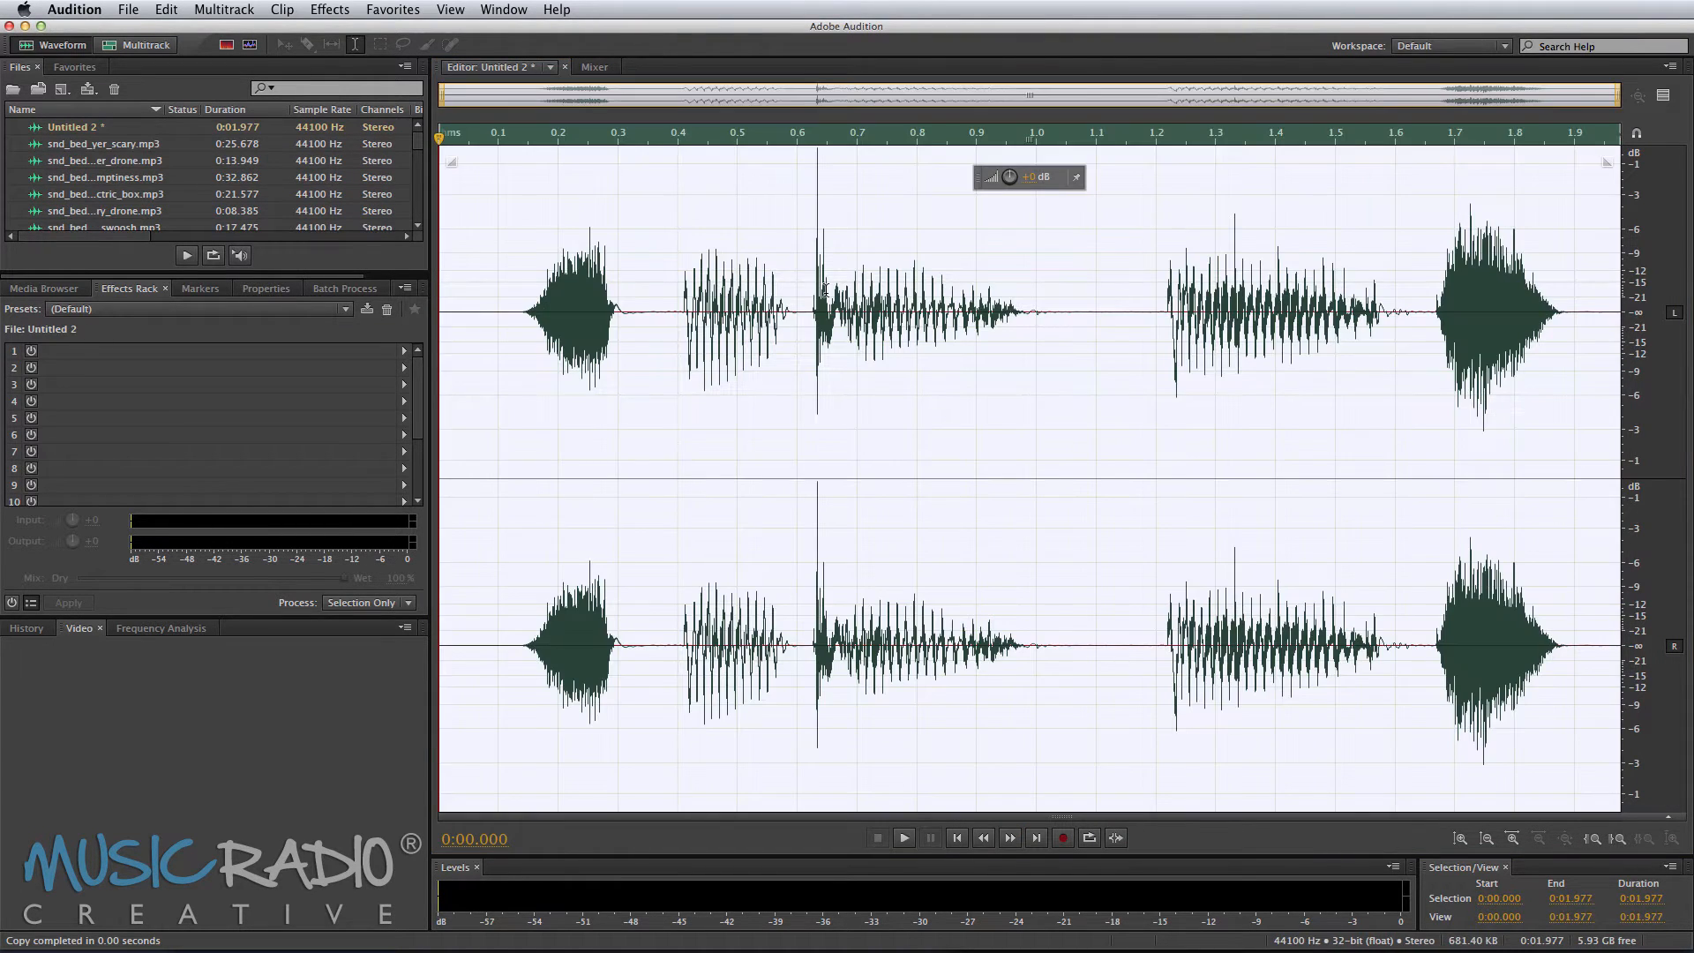
Step: Select the opening words of the new clip, about 0.11 to 1.08 seconds, and play them
click(574, 334)
key(space)
drag(503, 331, 1084, 328)
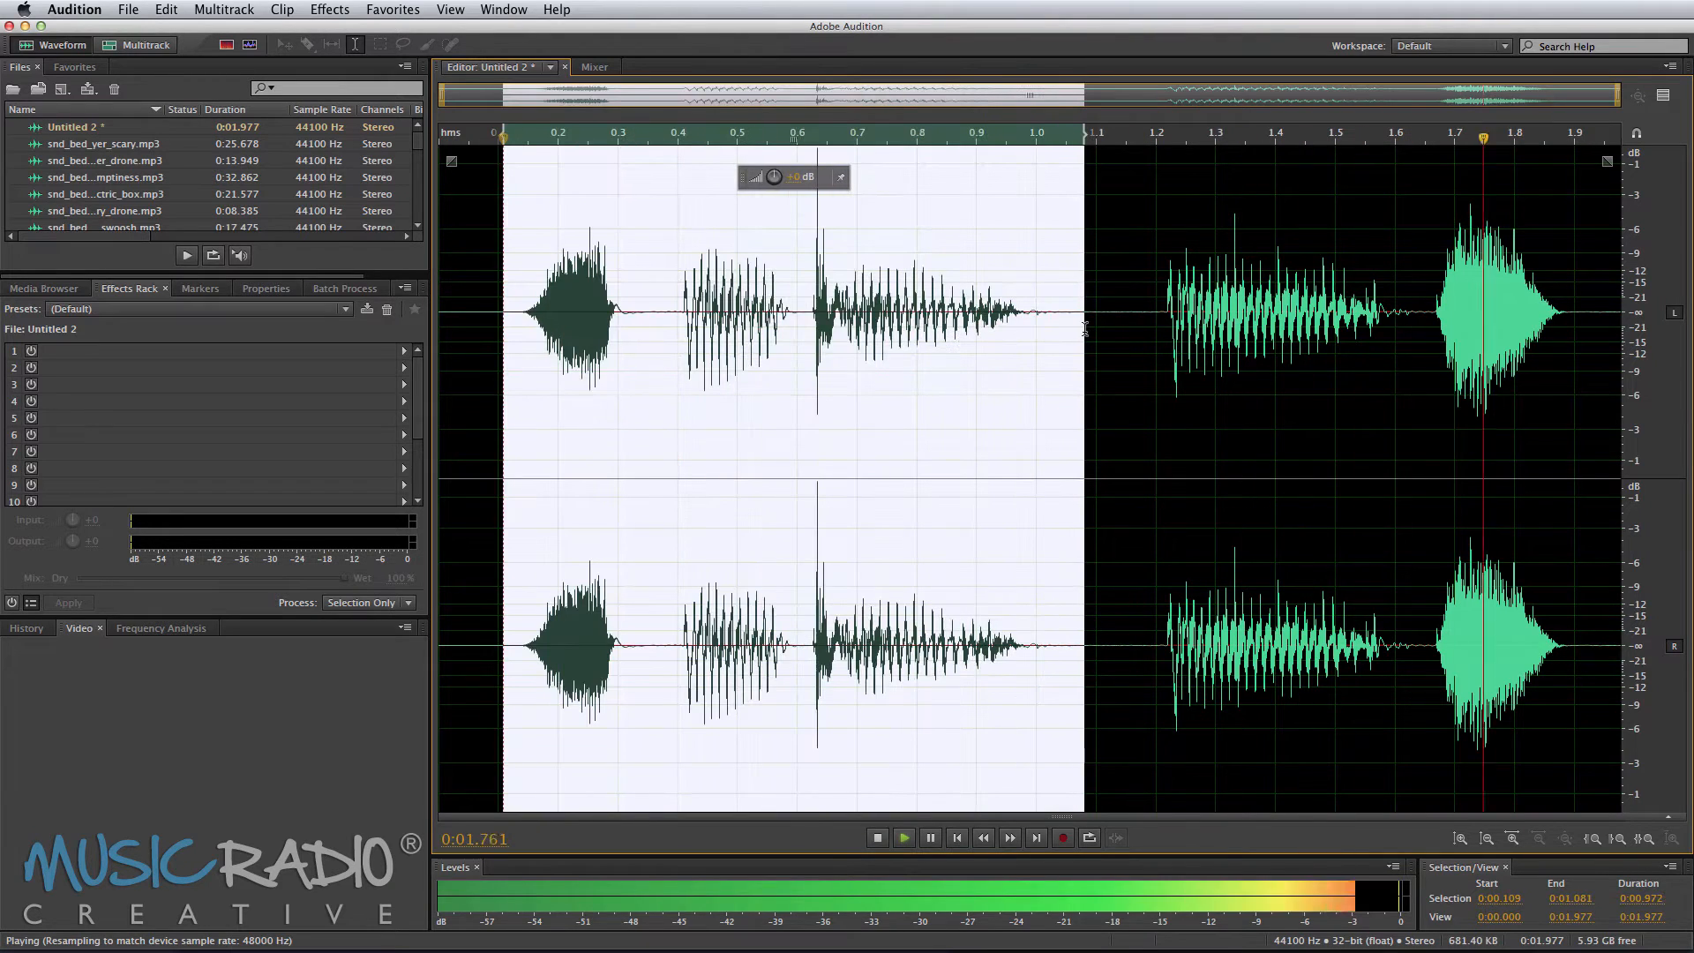
key(space)
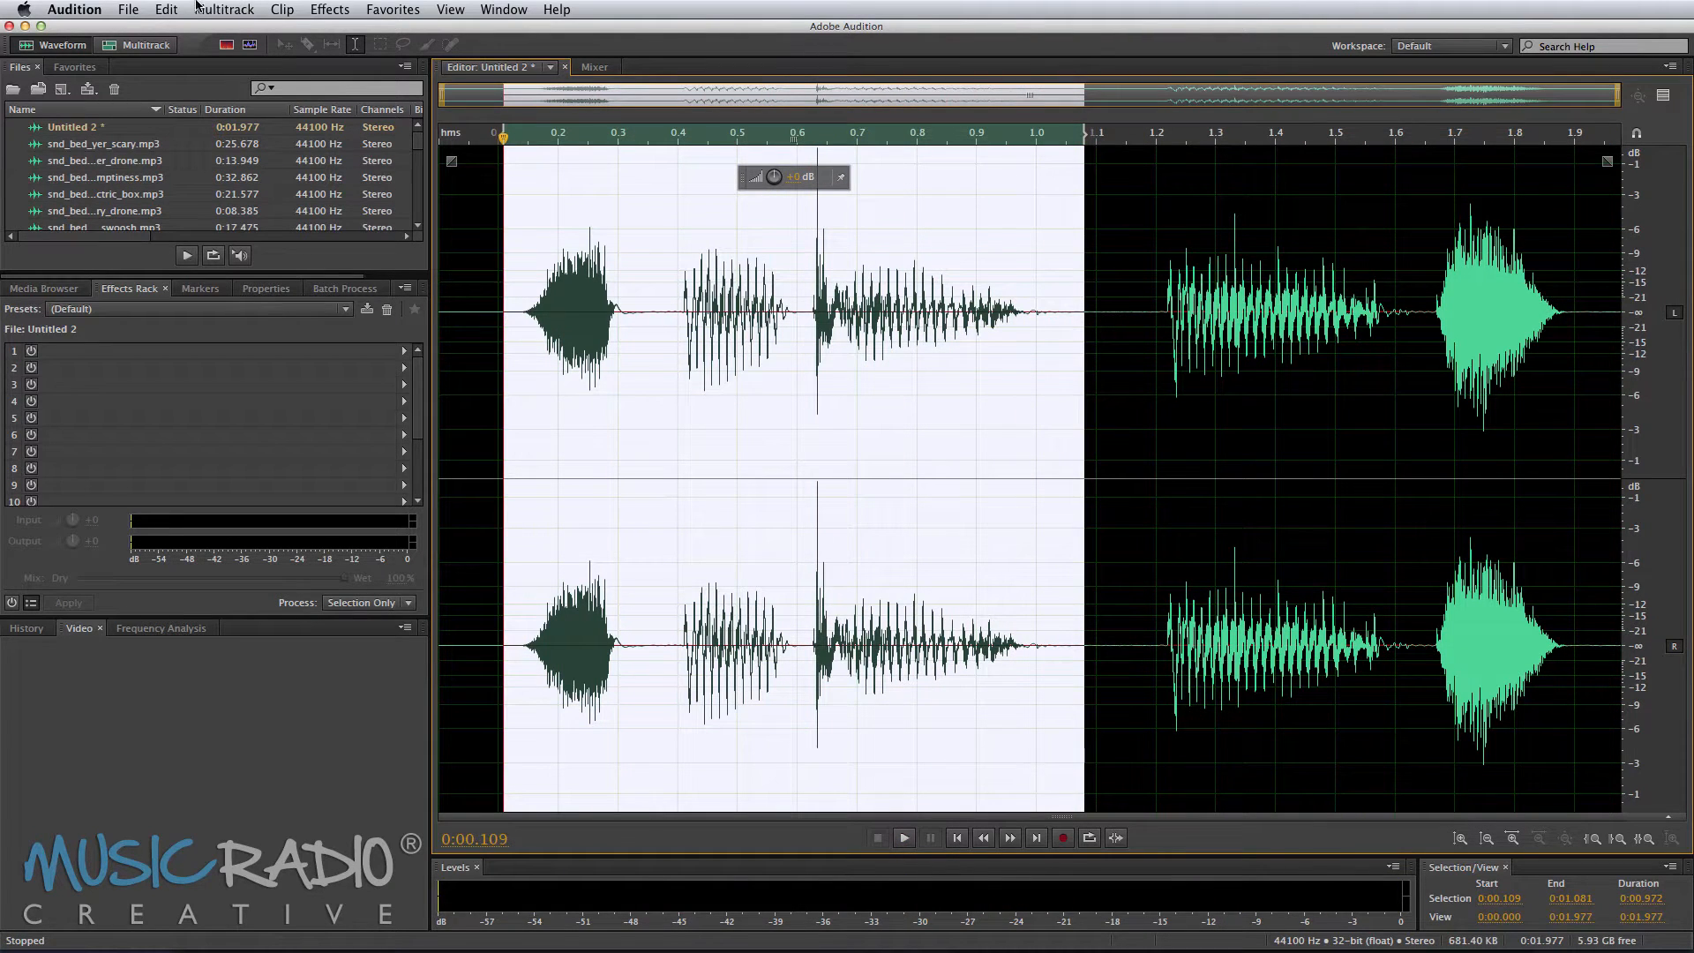
Step: Apply Stretch and Pitch with the Raise Pitch preset to the selected opening words and play the result
click(330, 10)
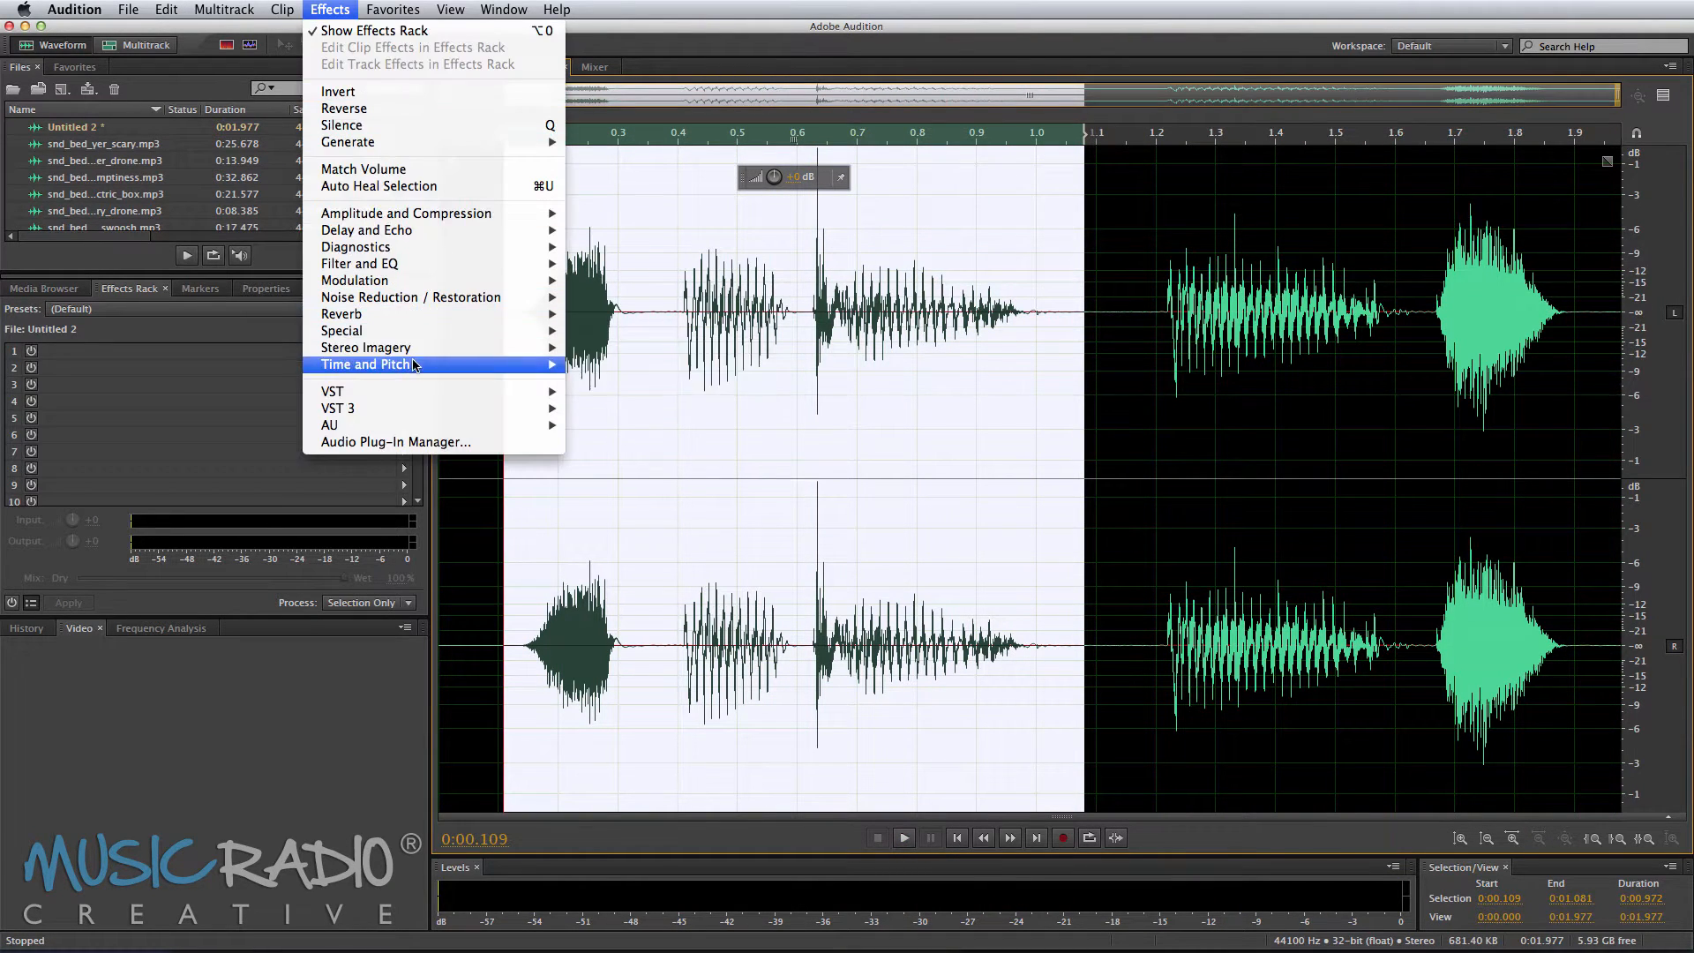
mouse_move(415, 365)
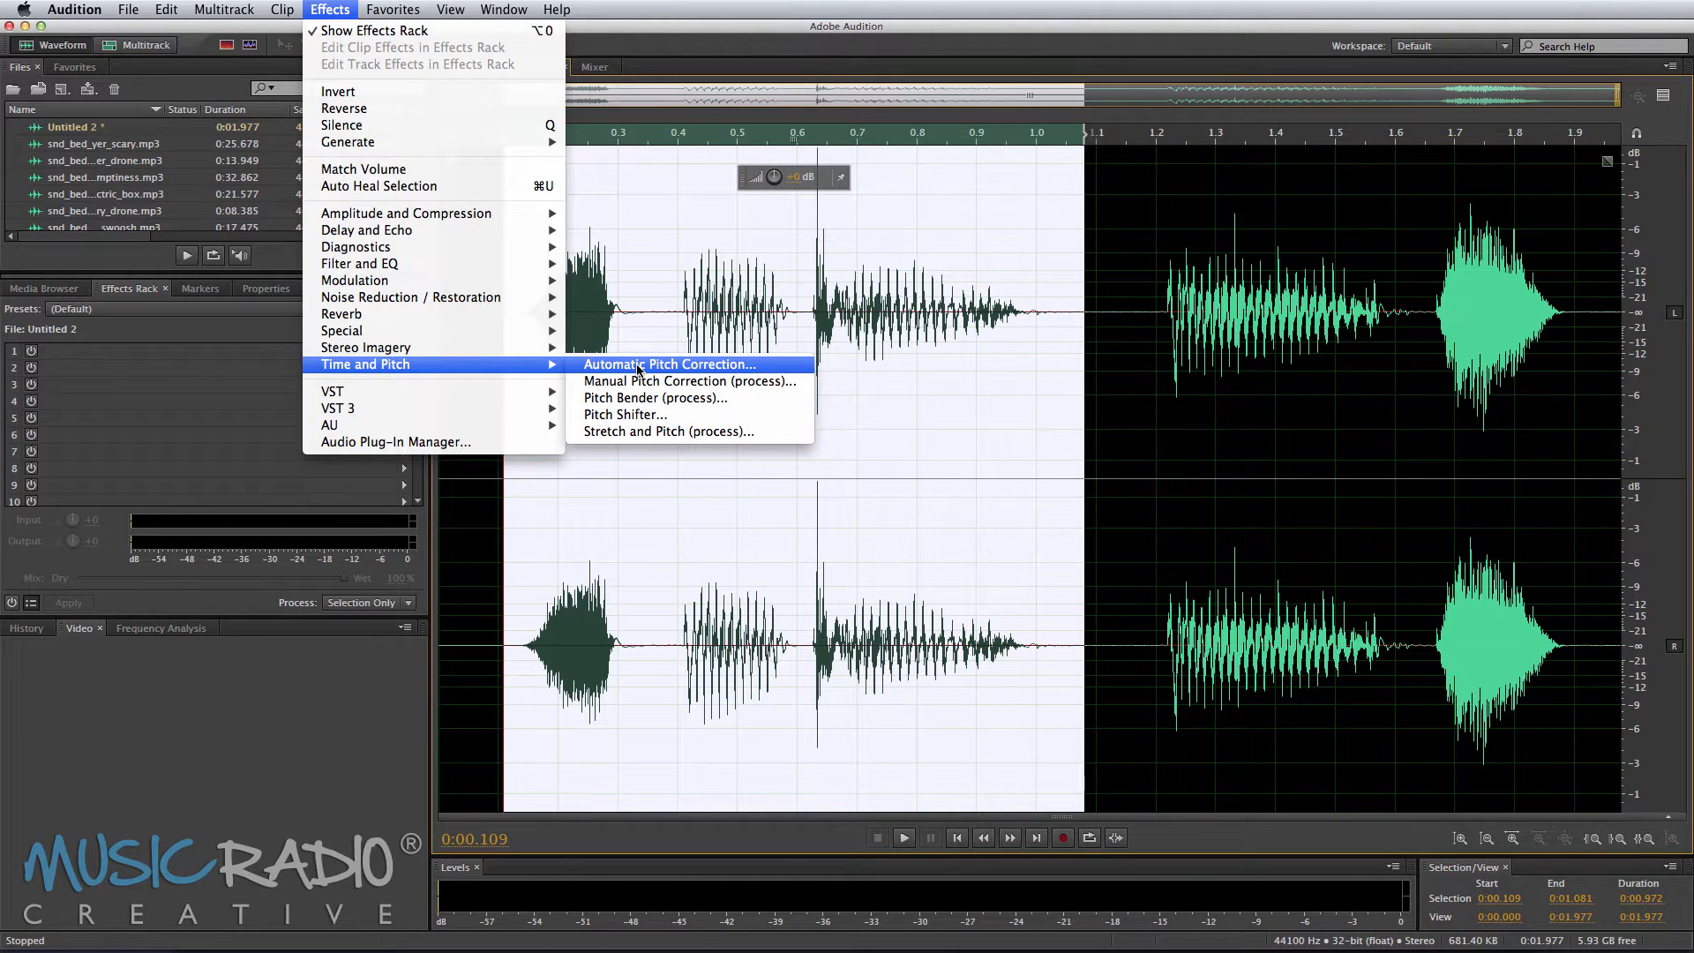
click(650, 431)
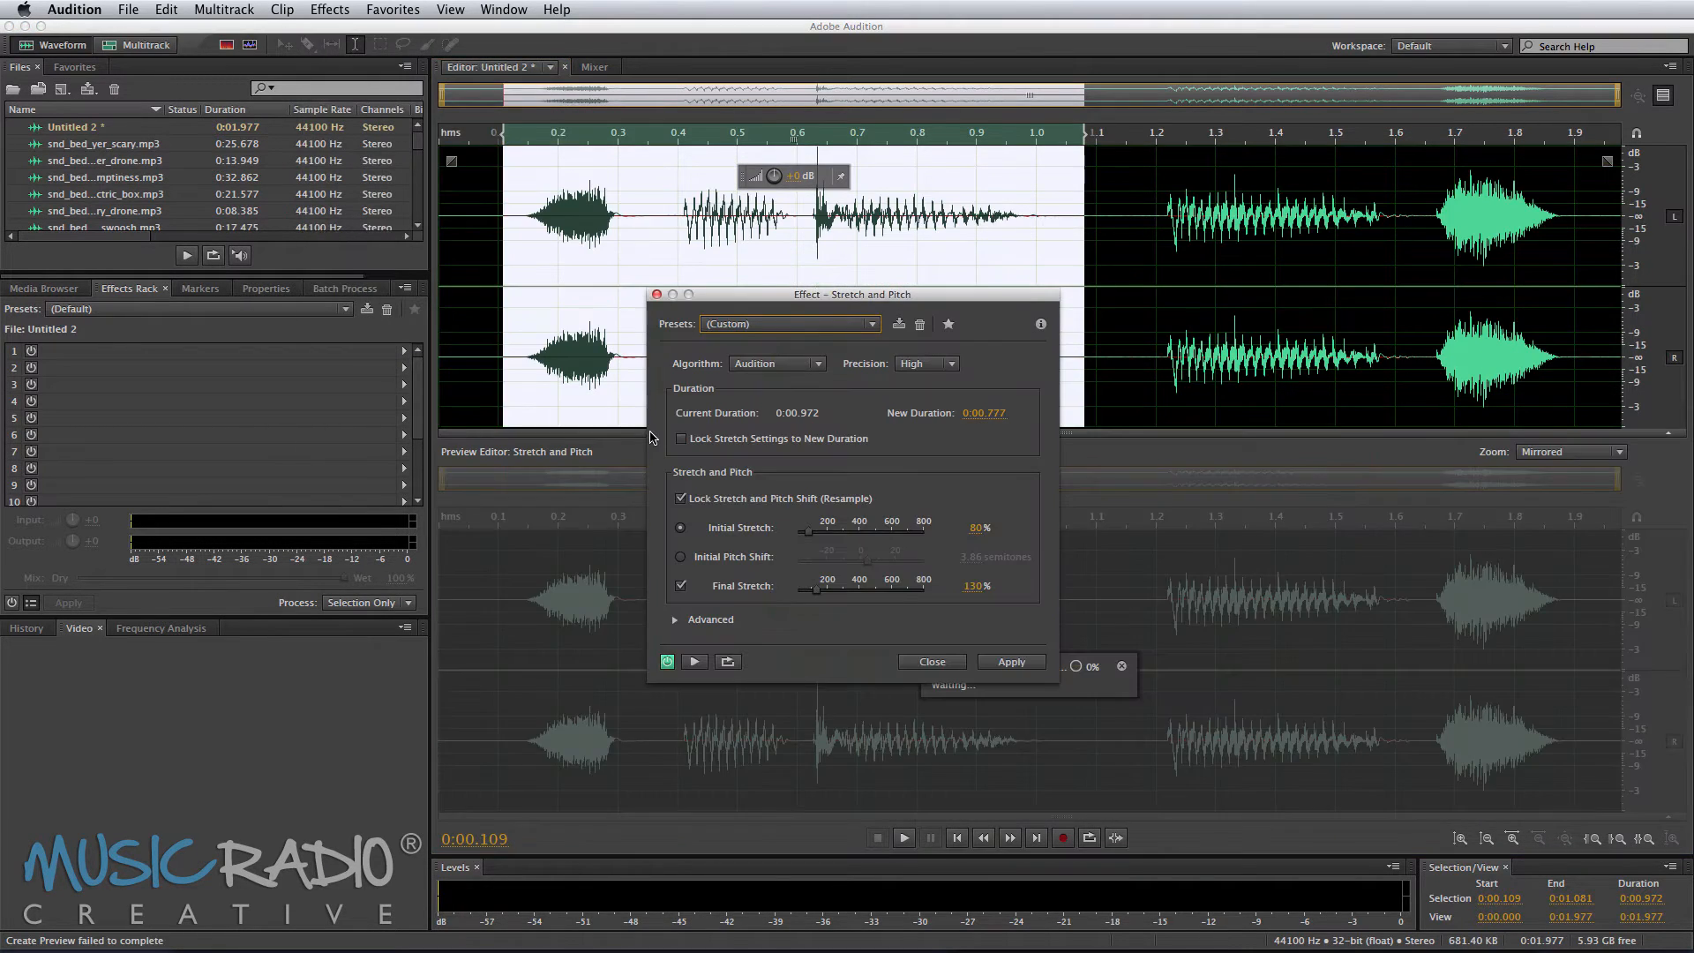
click(780, 326)
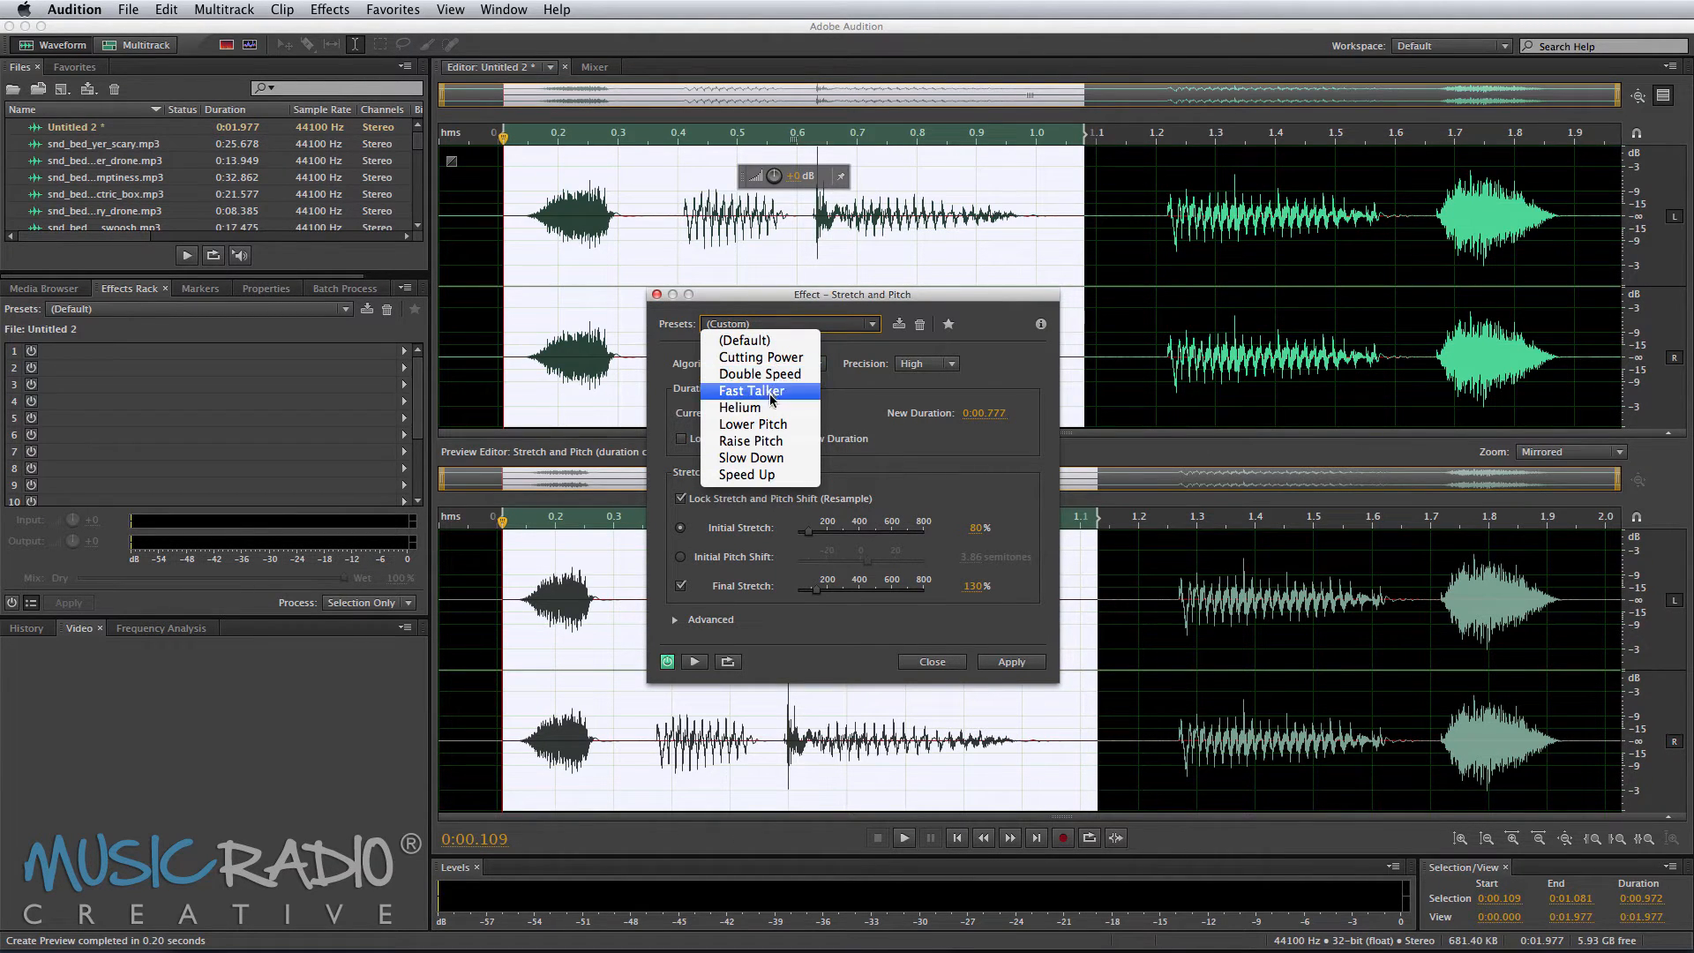
click(757, 442)
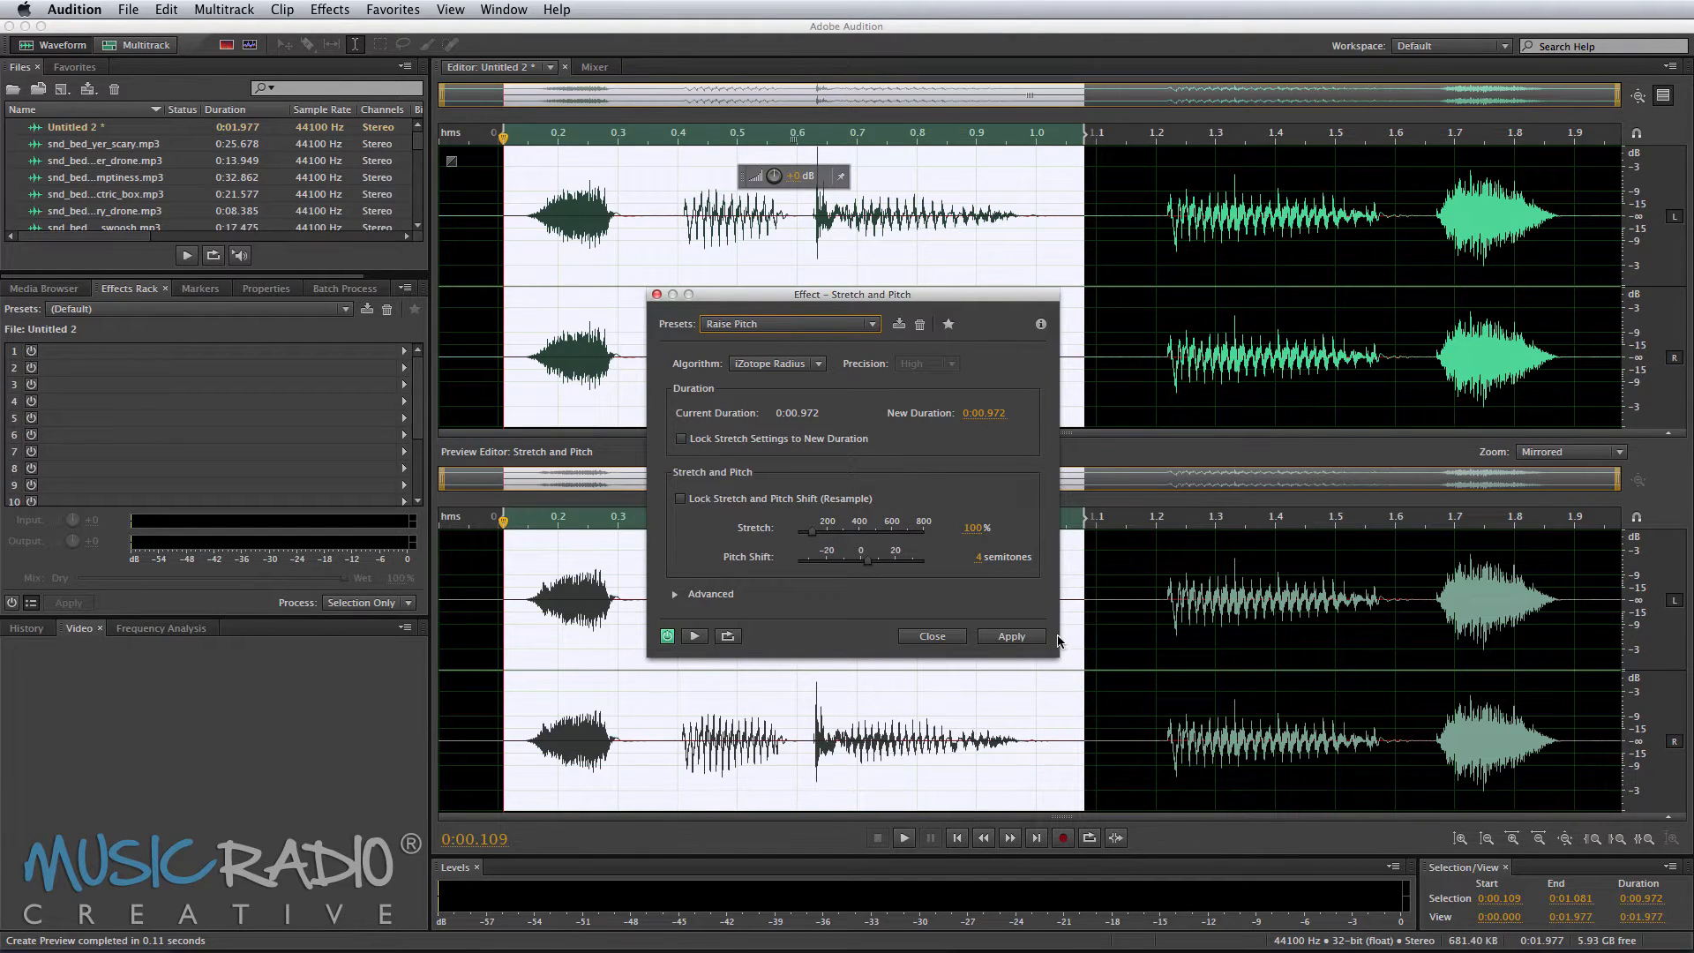
click(1012, 636)
key(space)
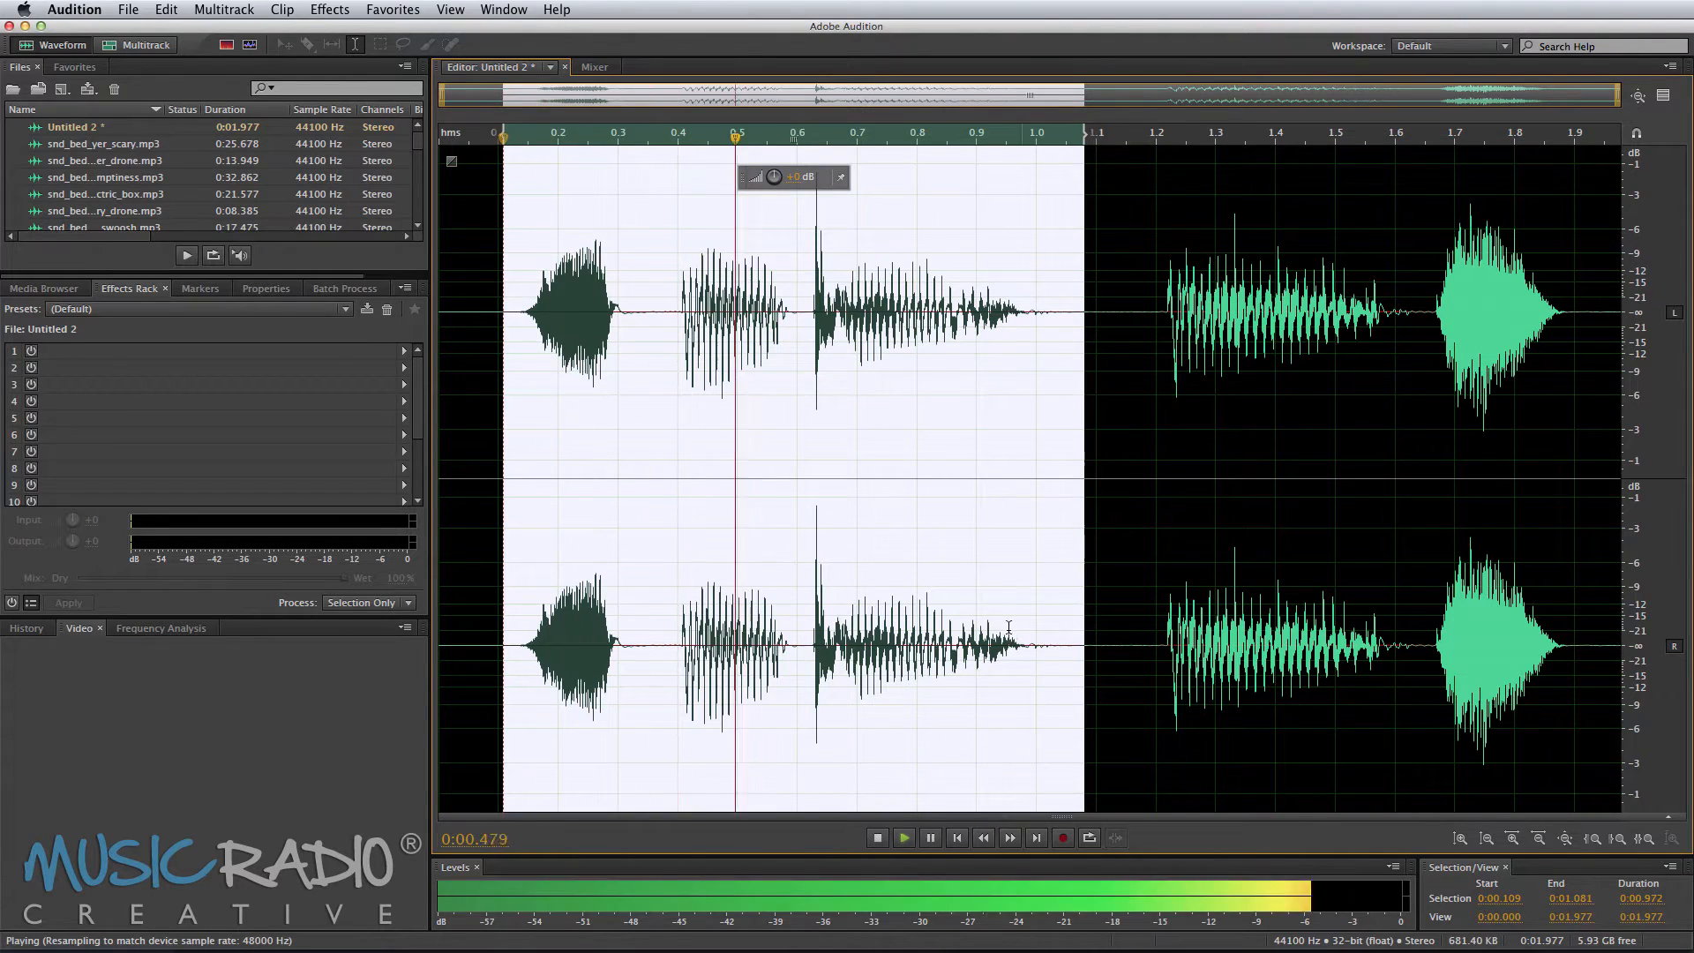
Step: Select the closing words, about 1.18 s to the end, and apply Stretch and Pitch with the Lower Pitch preset
drag(1147, 355, 1621, 354)
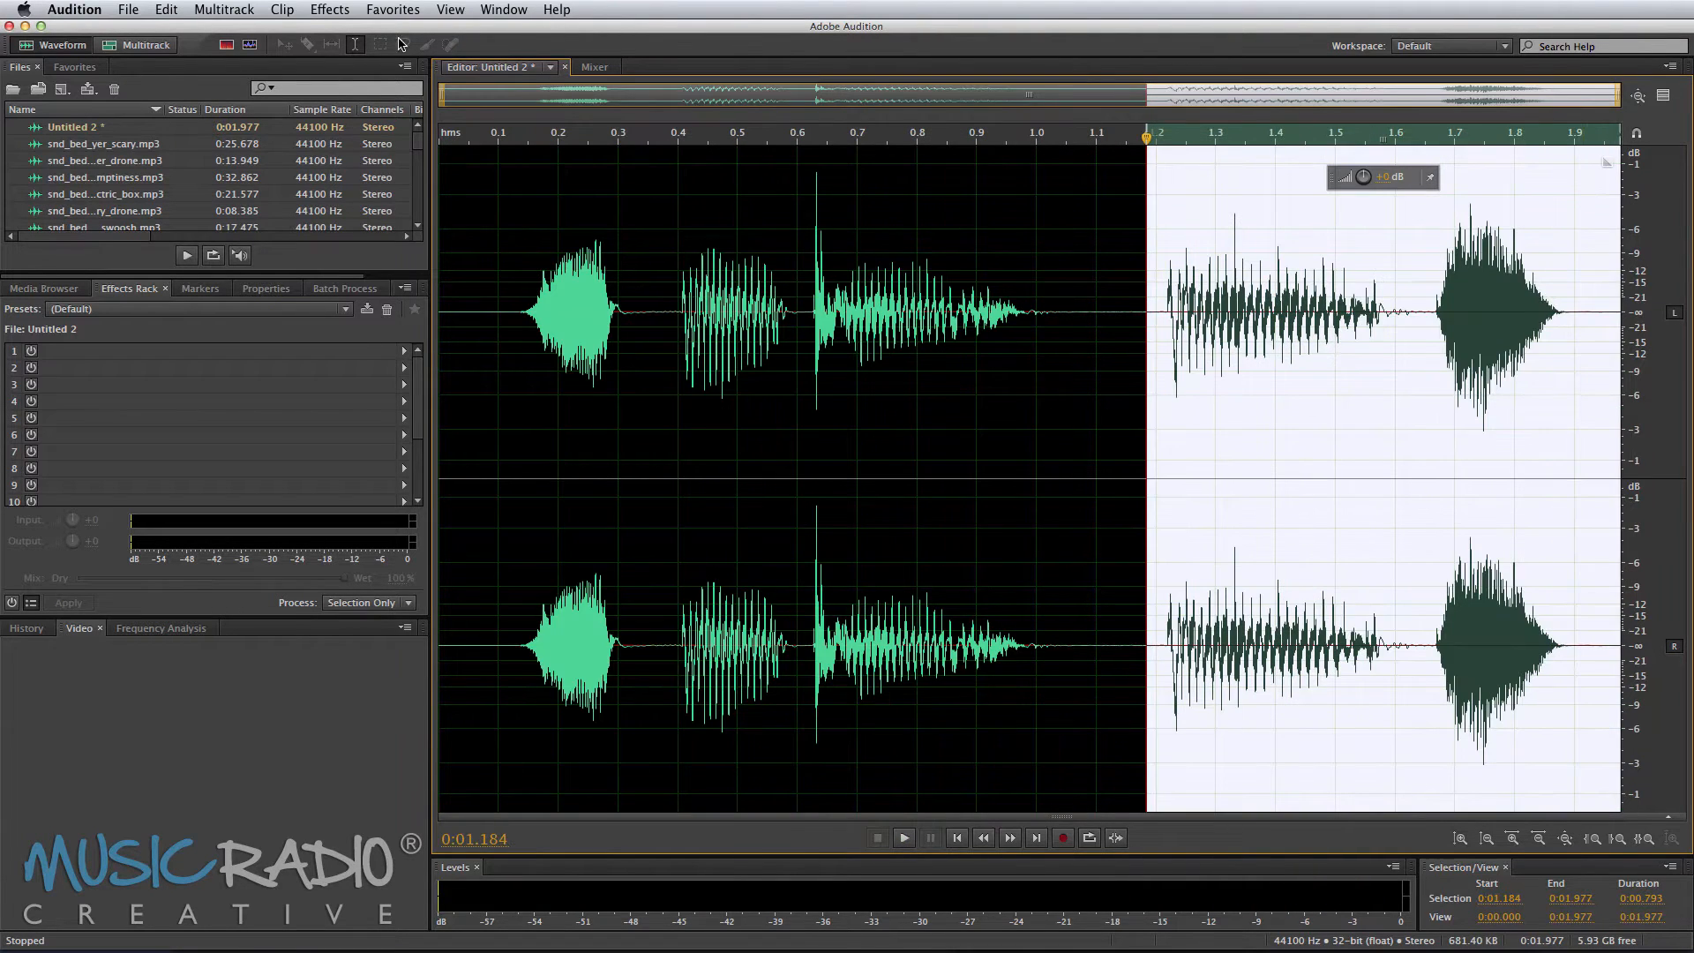
click(329, 10)
mouse_move(529, 365)
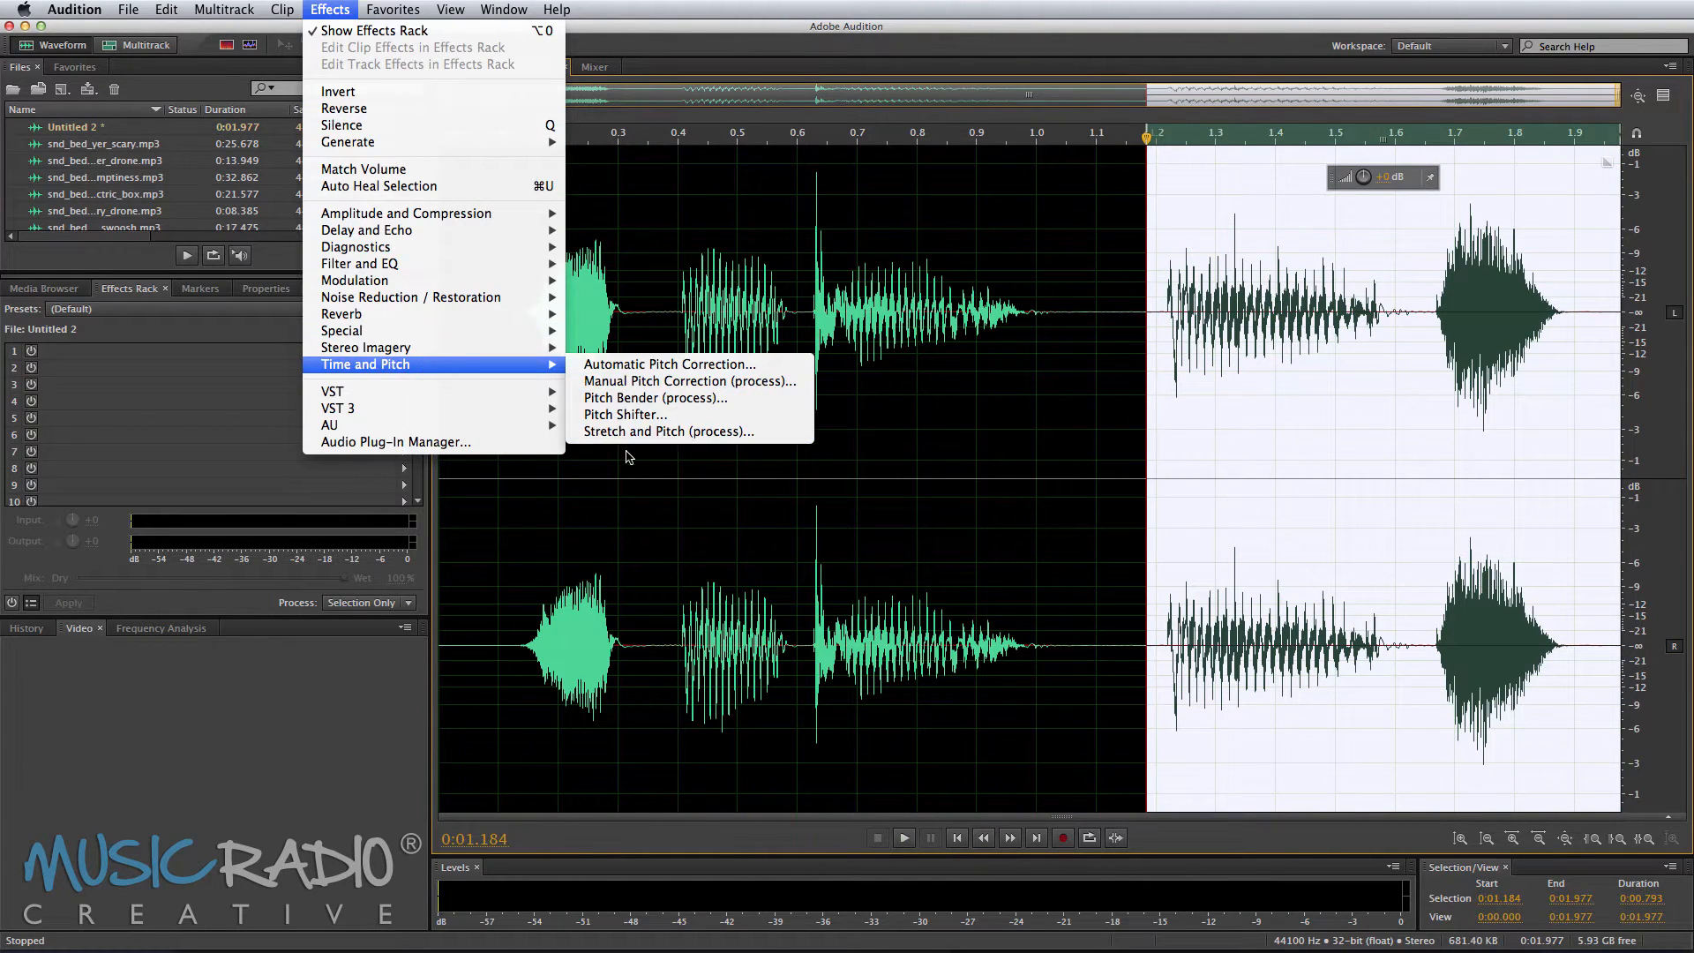
click(645, 432)
click(790, 324)
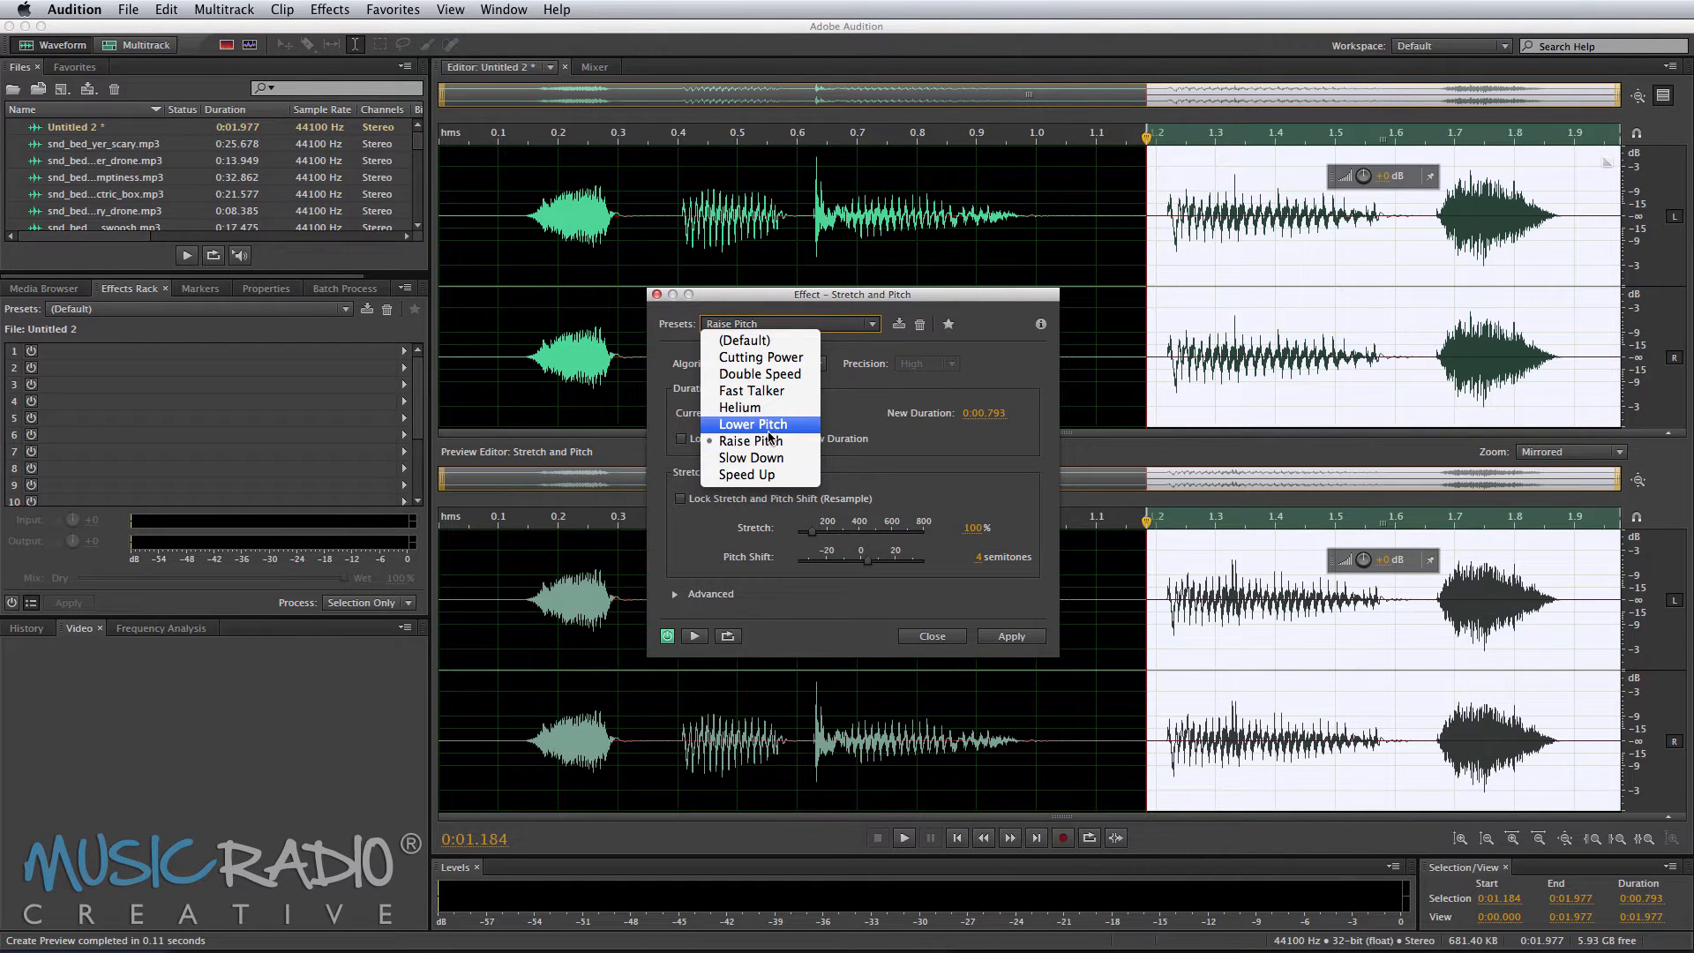
click(770, 425)
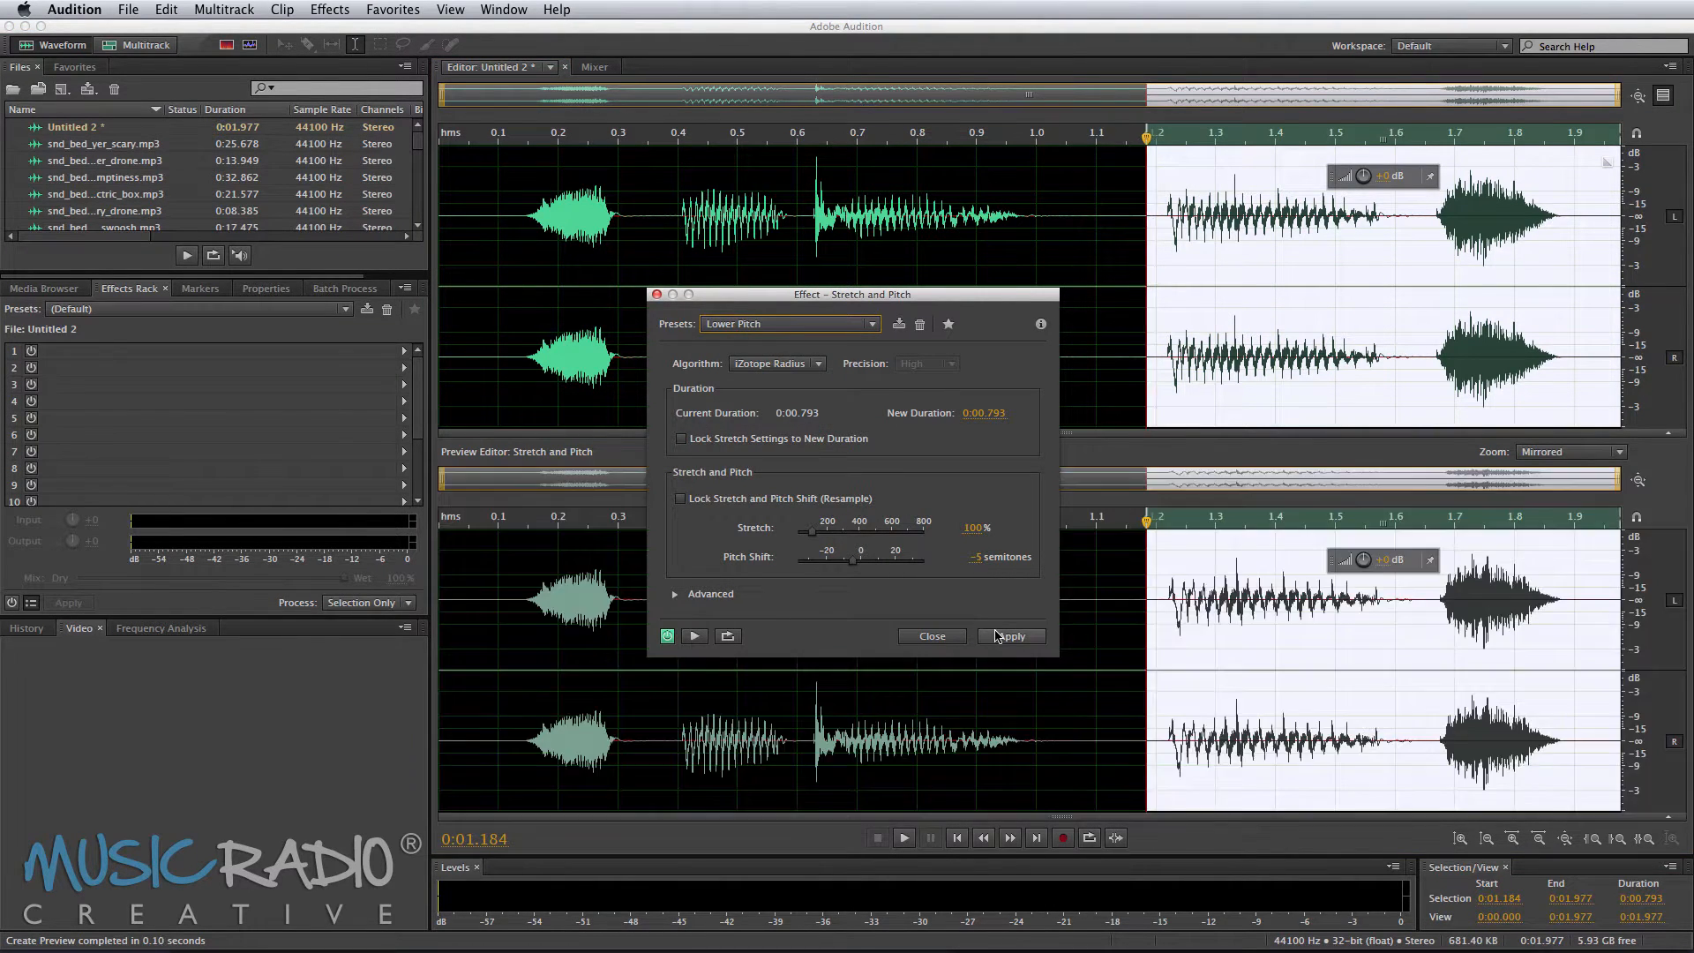
click(1009, 635)
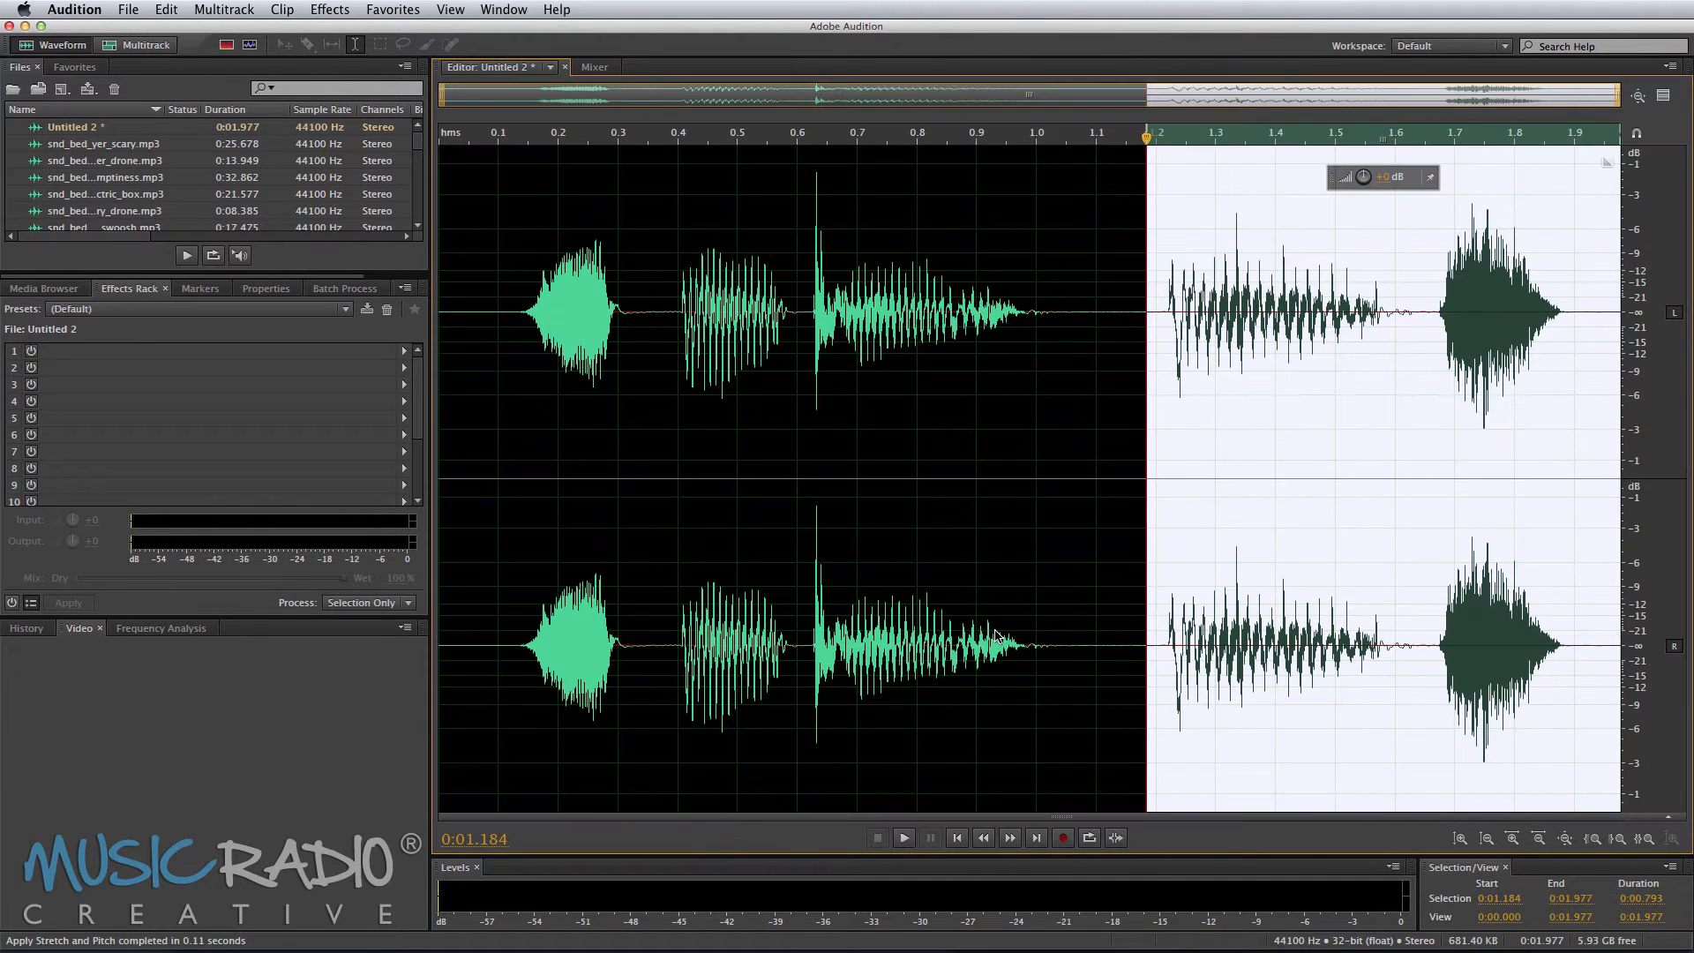
key(space)
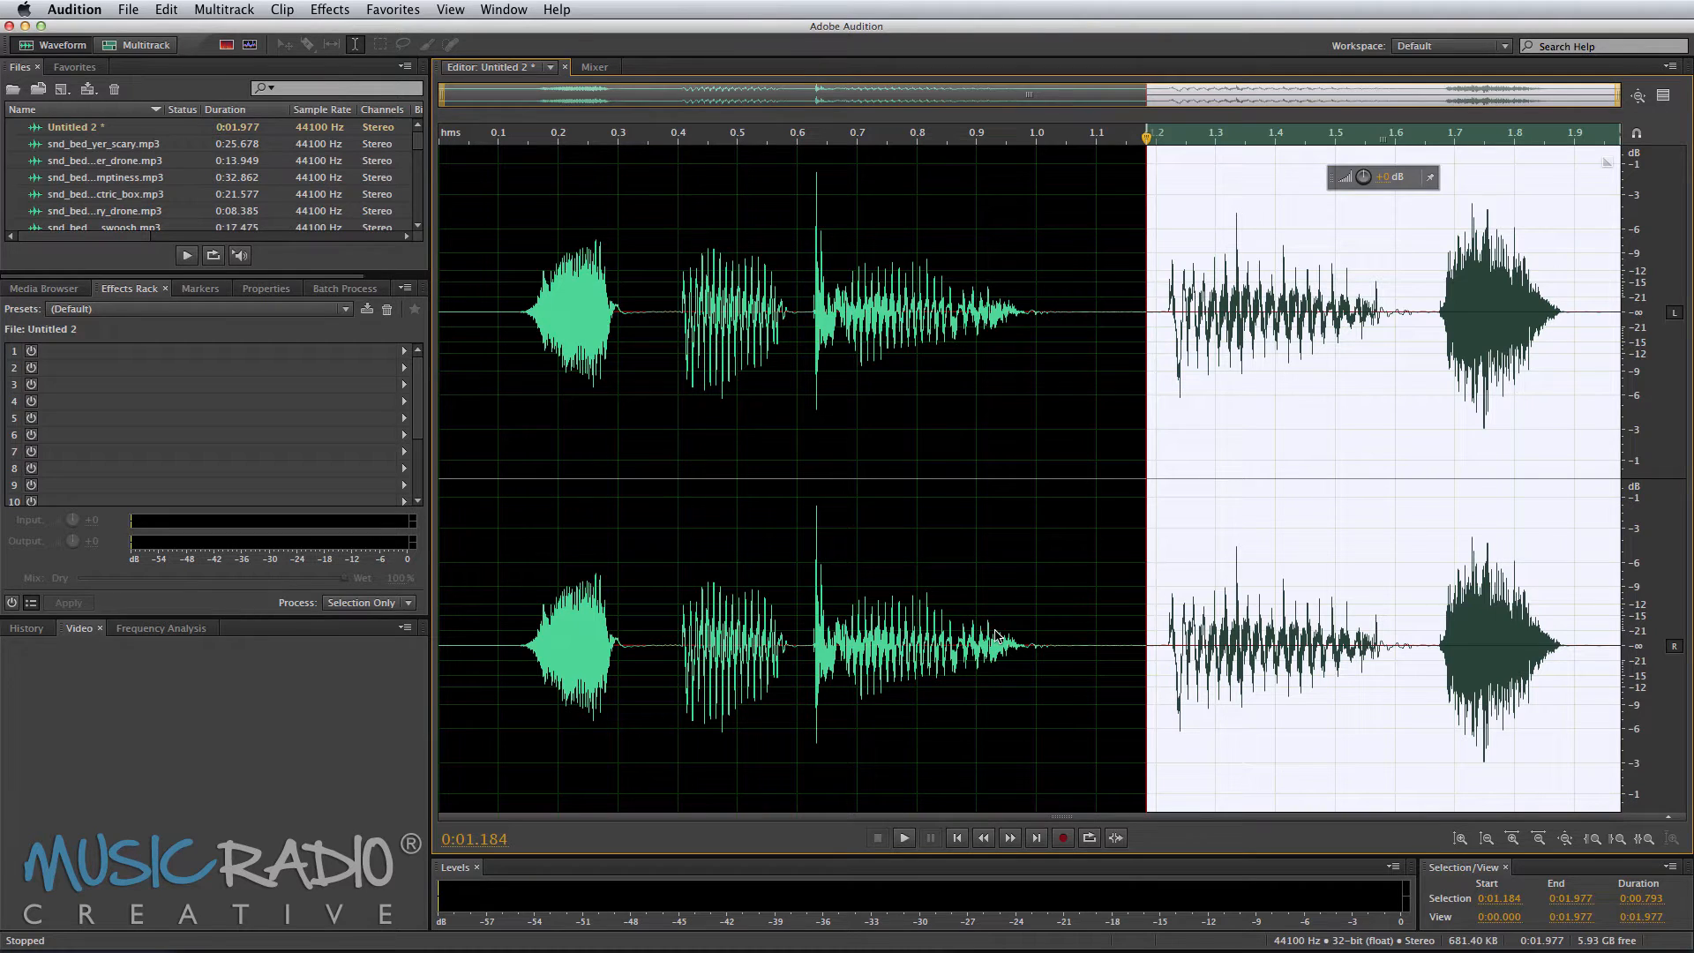
Step: Play the whole processed clip and save it as Spooky Beds.wav
double_click(1135, 530)
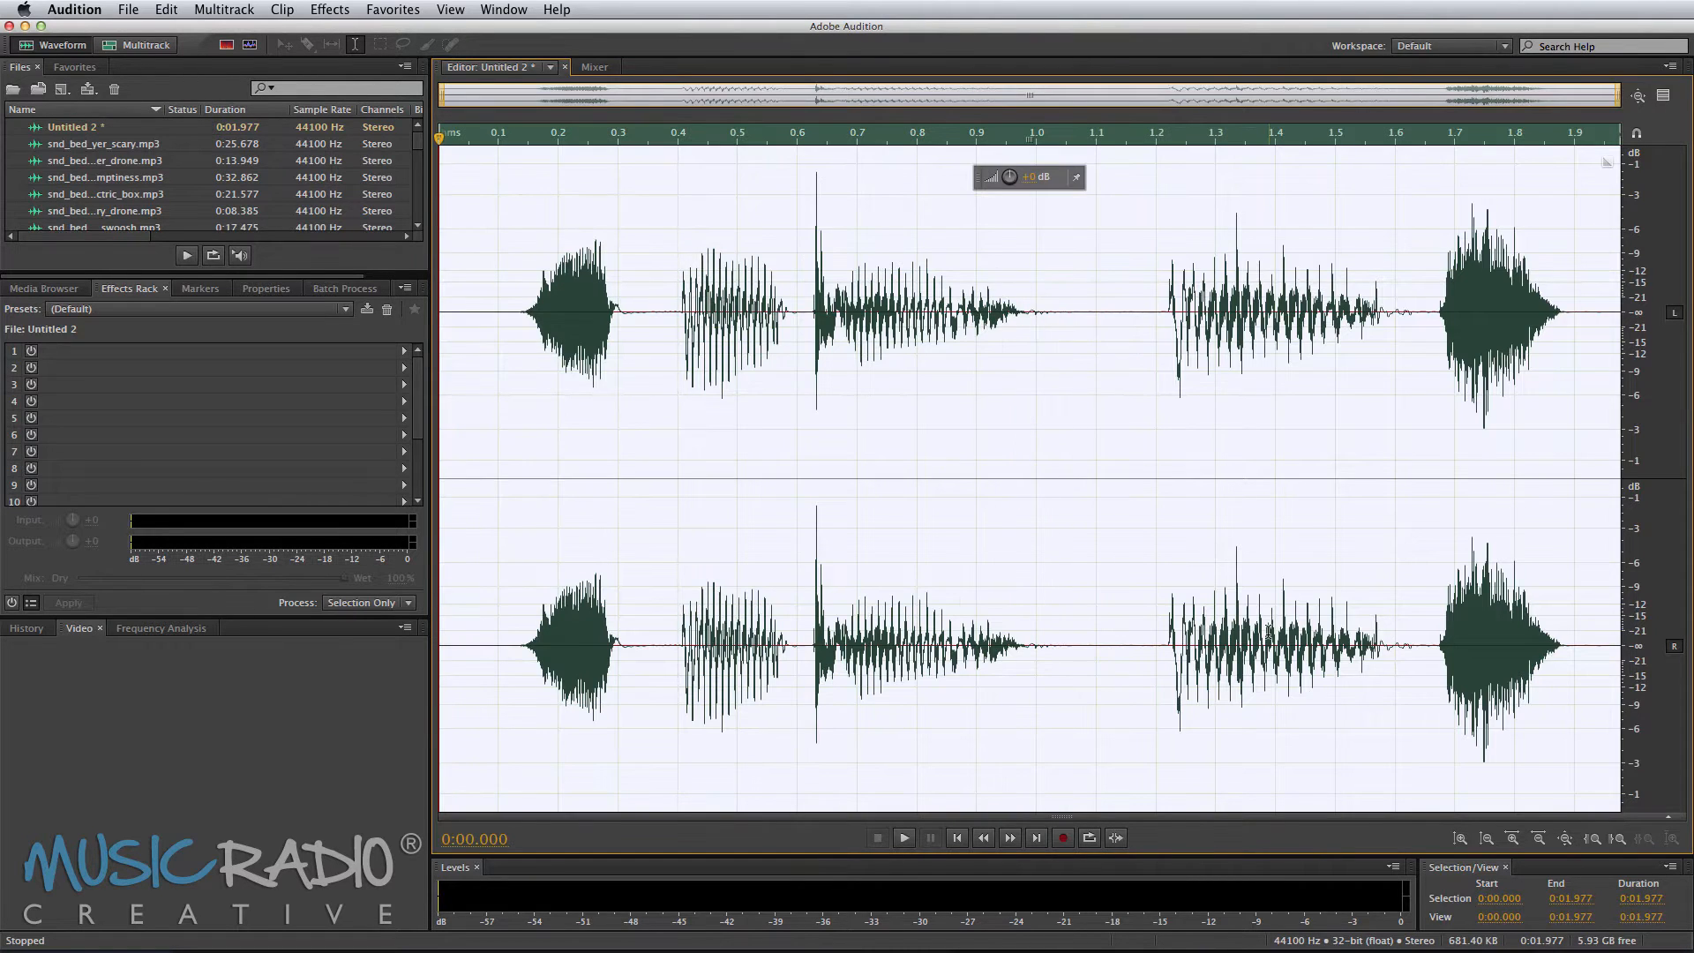
key(space)
key(super+shift+s)
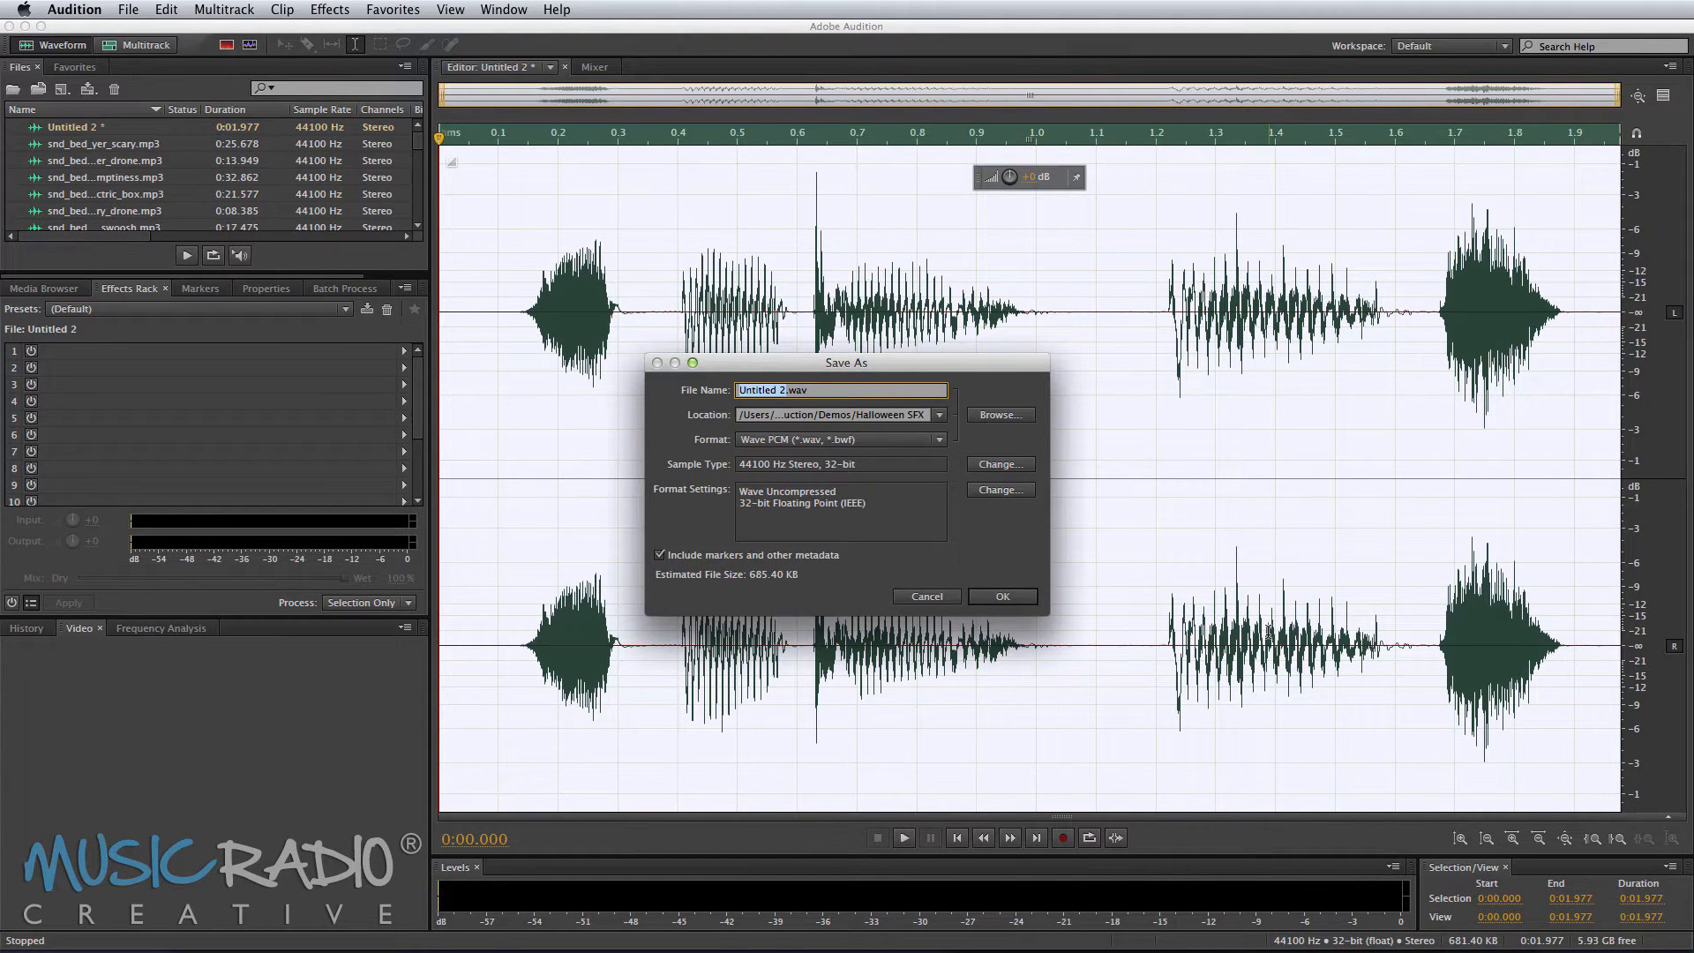
text(Spooky Beds)
key(Return)
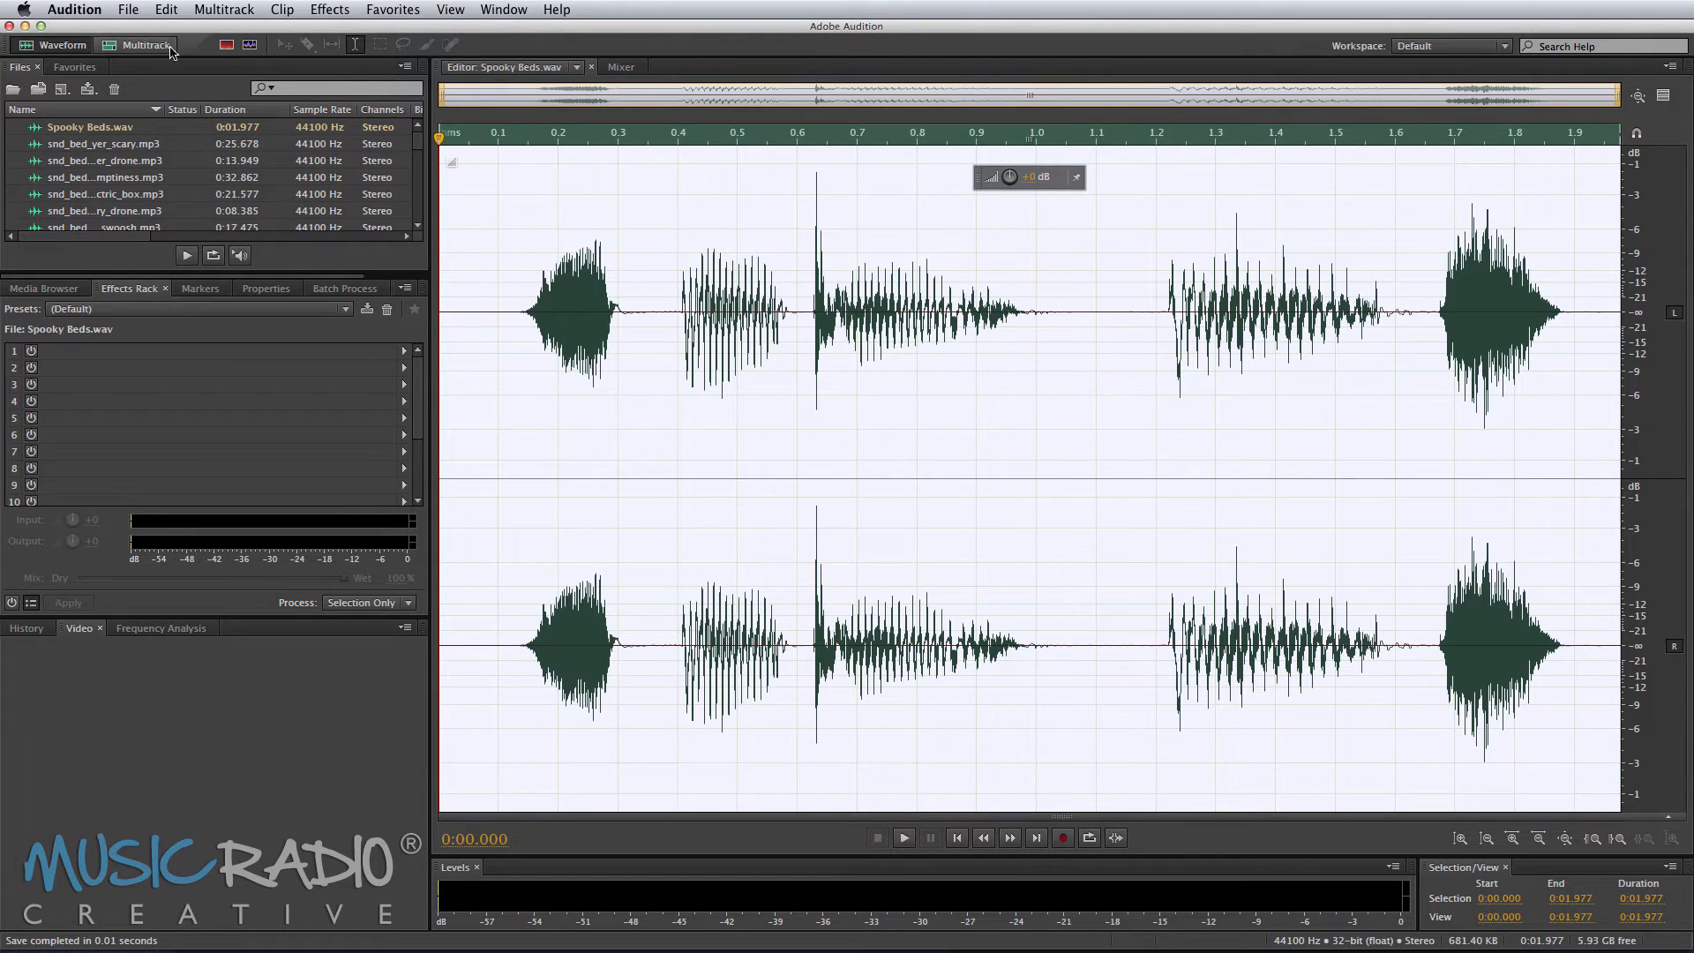
Step: In the multitrack session, place Spooky Beds.wav on Track 2 starting at about 10.2 seconds and play it
click(162, 48)
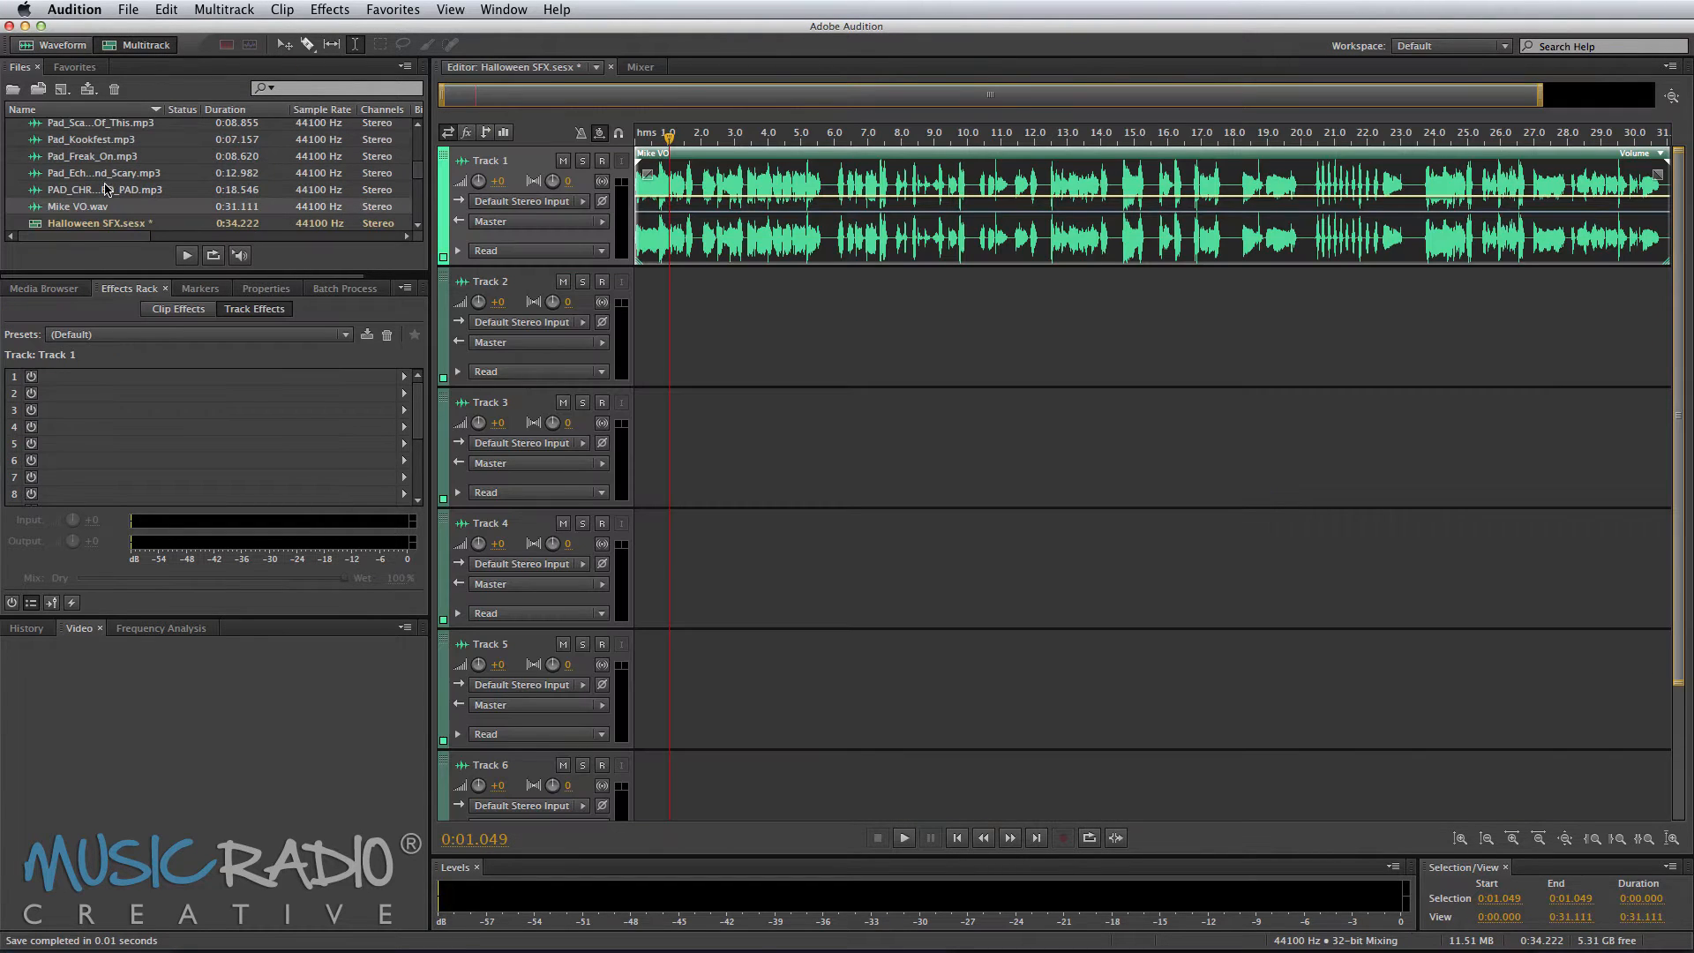
scroll(105, 190, up, 10)
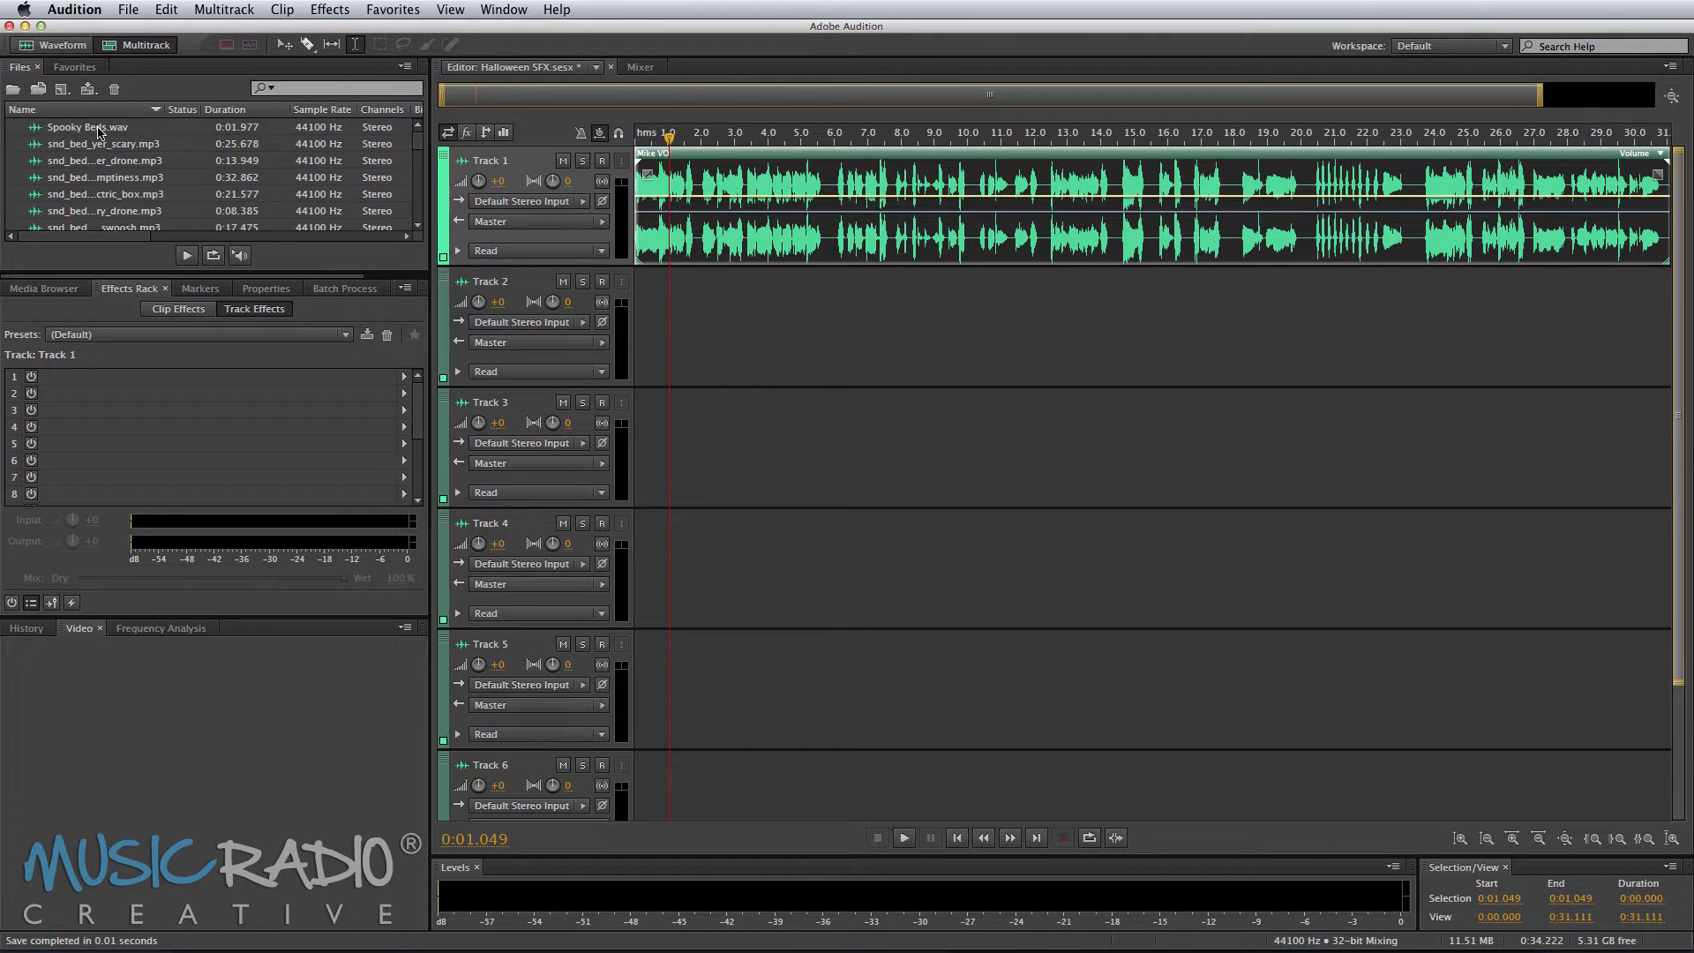
drag(98, 133, 976, 313)
click(968, 238)
scroll(978, 139, up, 5)
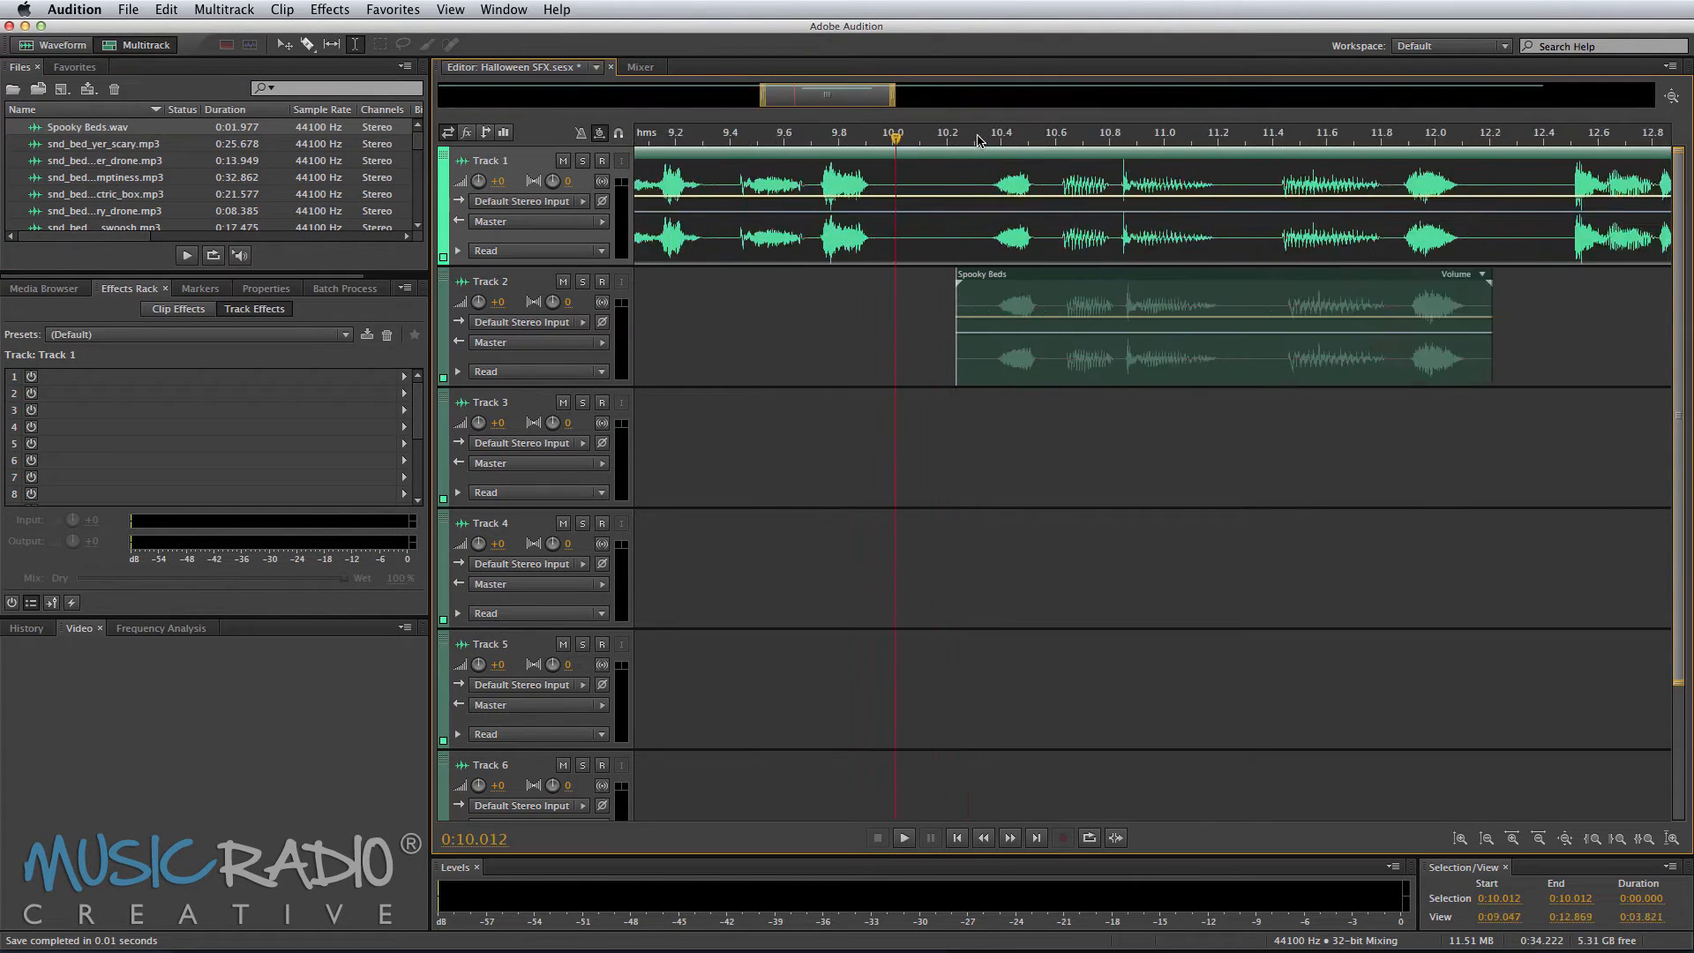
scroll(978, 139, up, 1)
drag(1013, 353, 1003, 372)
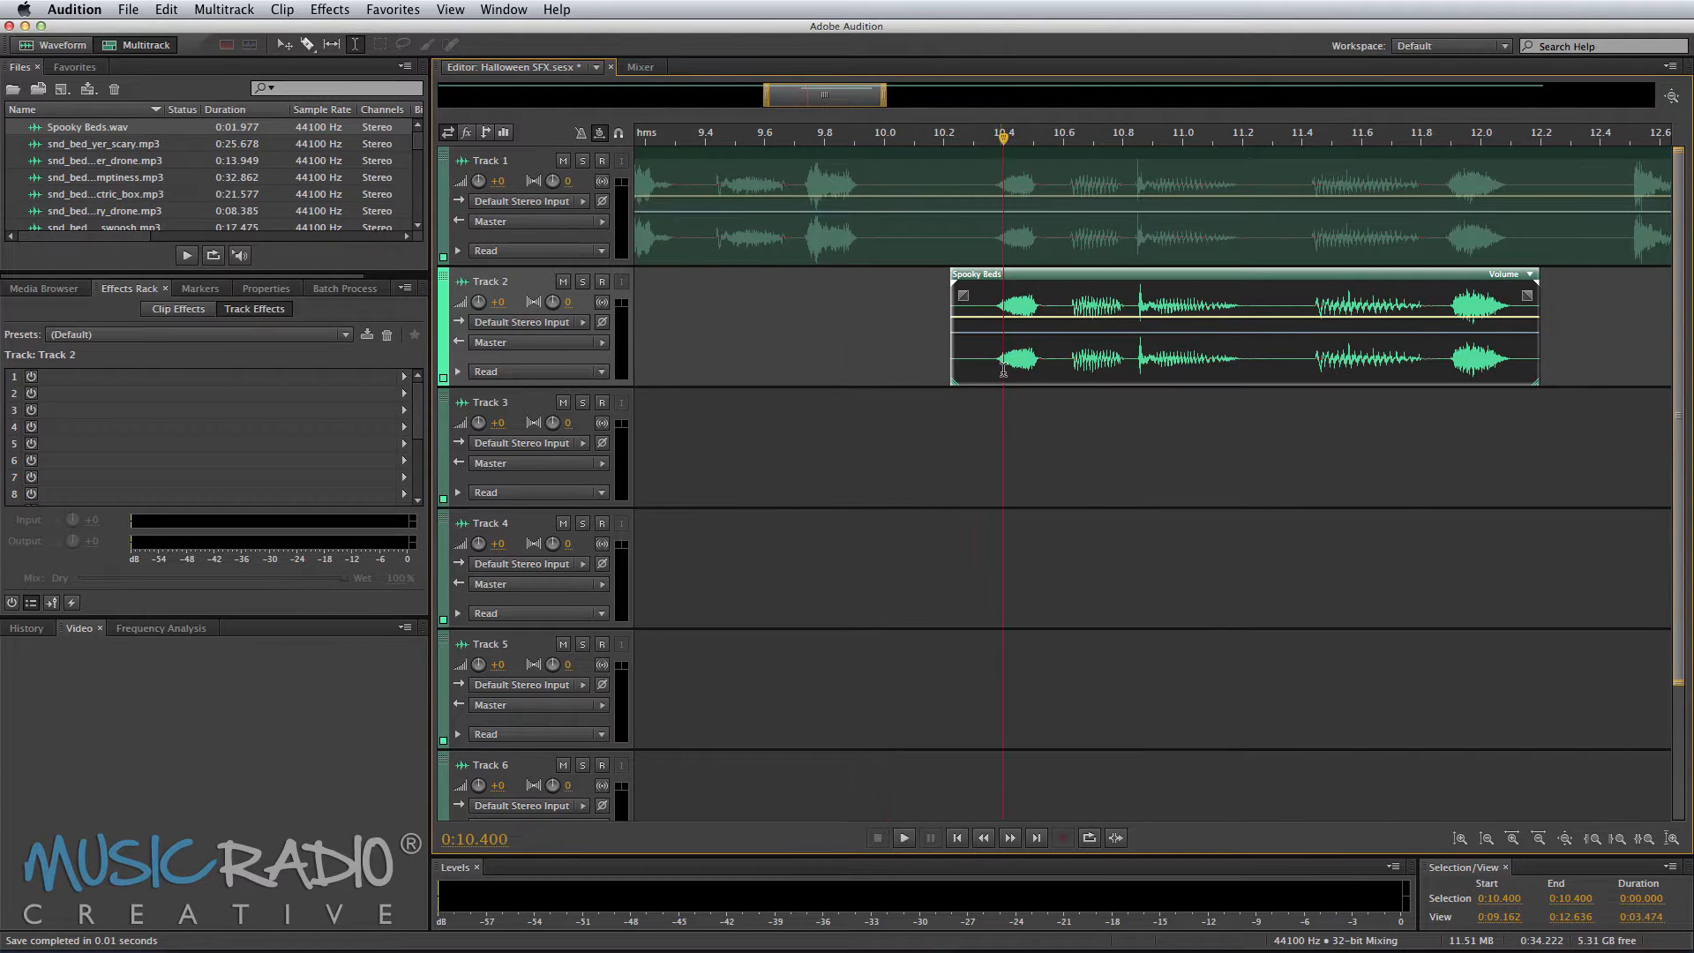
click(991, 412)
key(space)
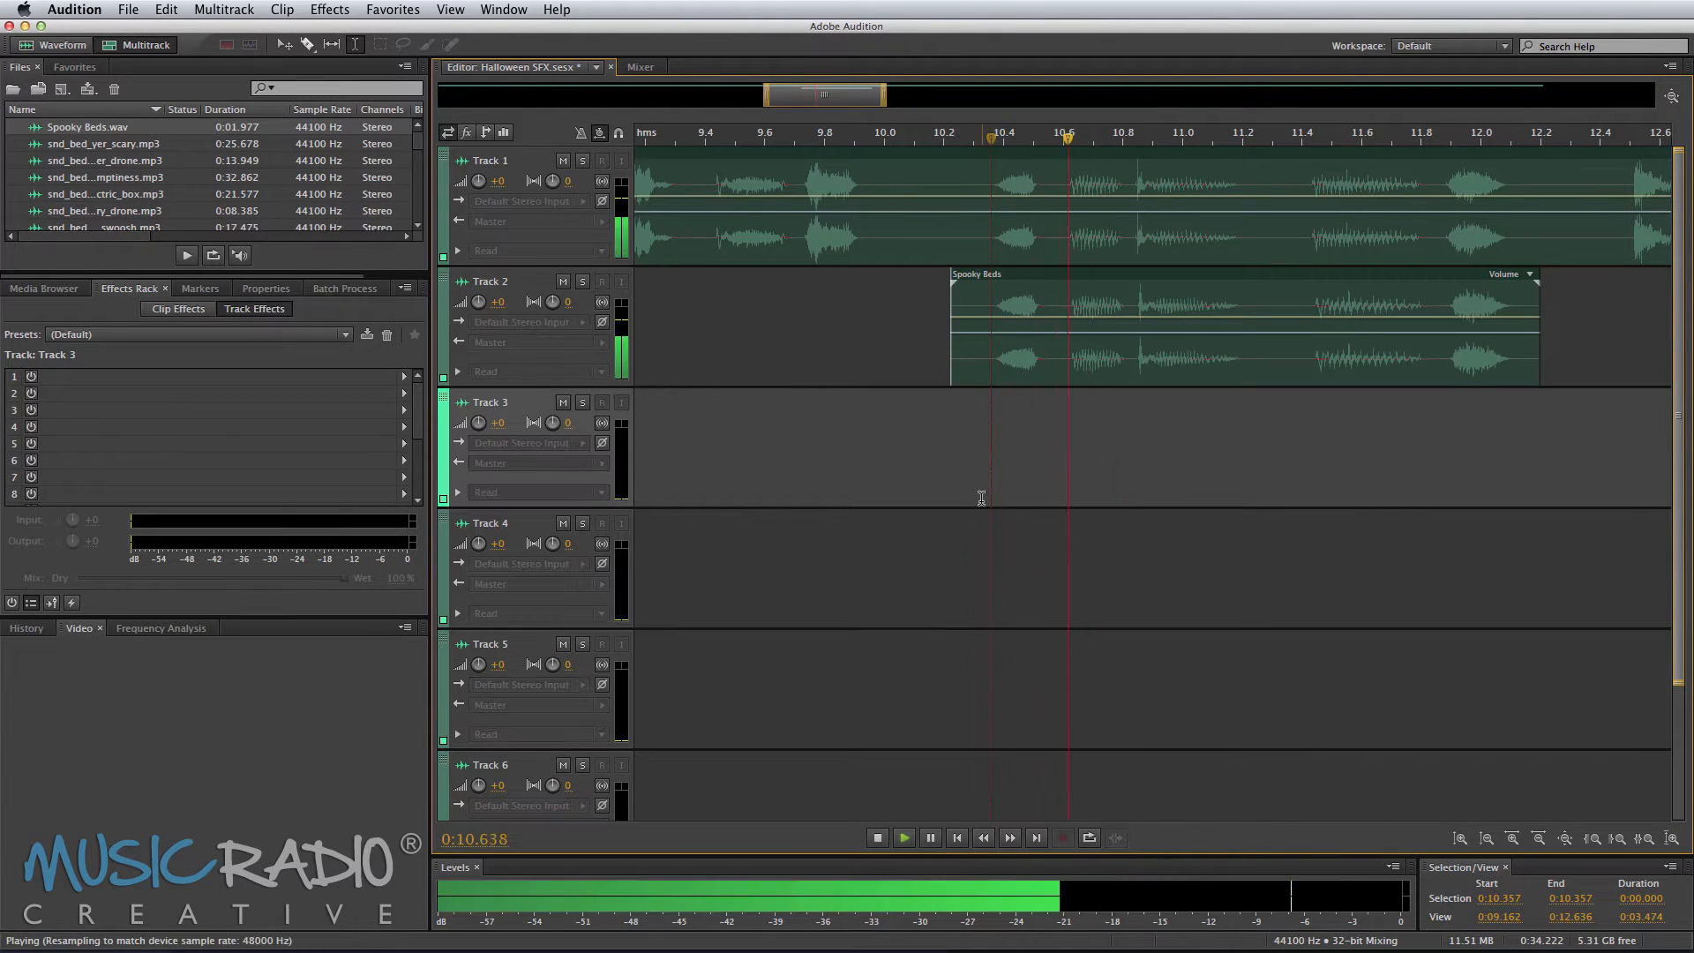
key(space)
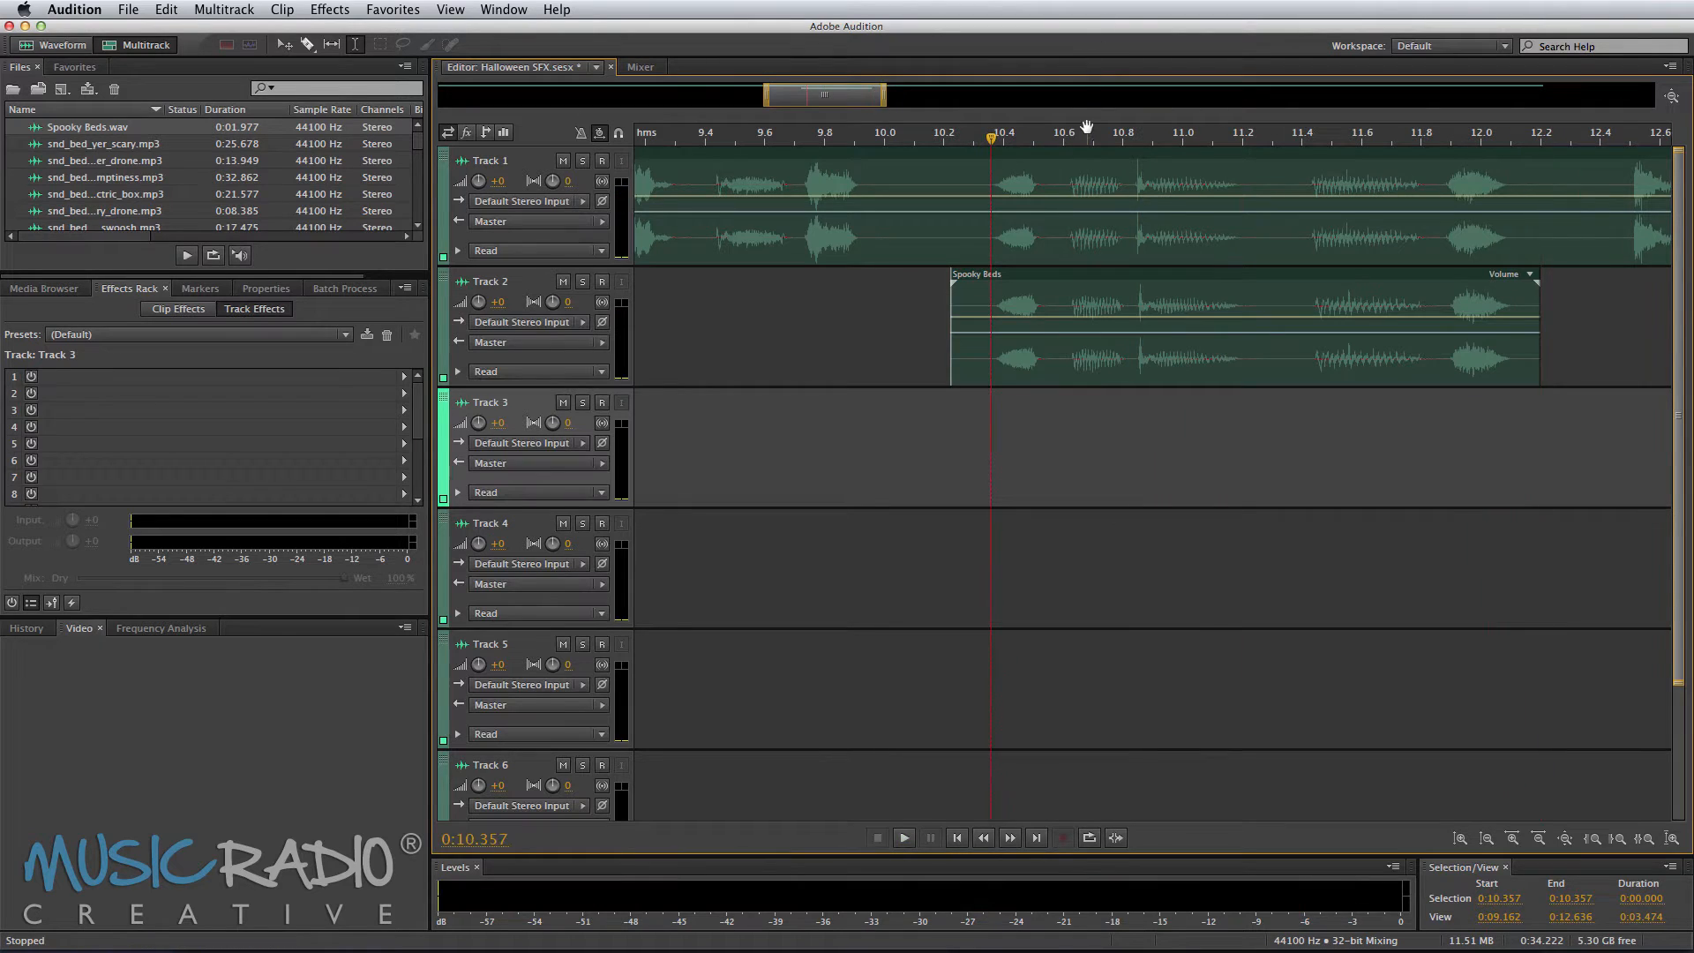
Step: Play the Mike VO track from several points and open the clip in the waveform editor to find another phrase
scroll(1086, 130, down, 10)
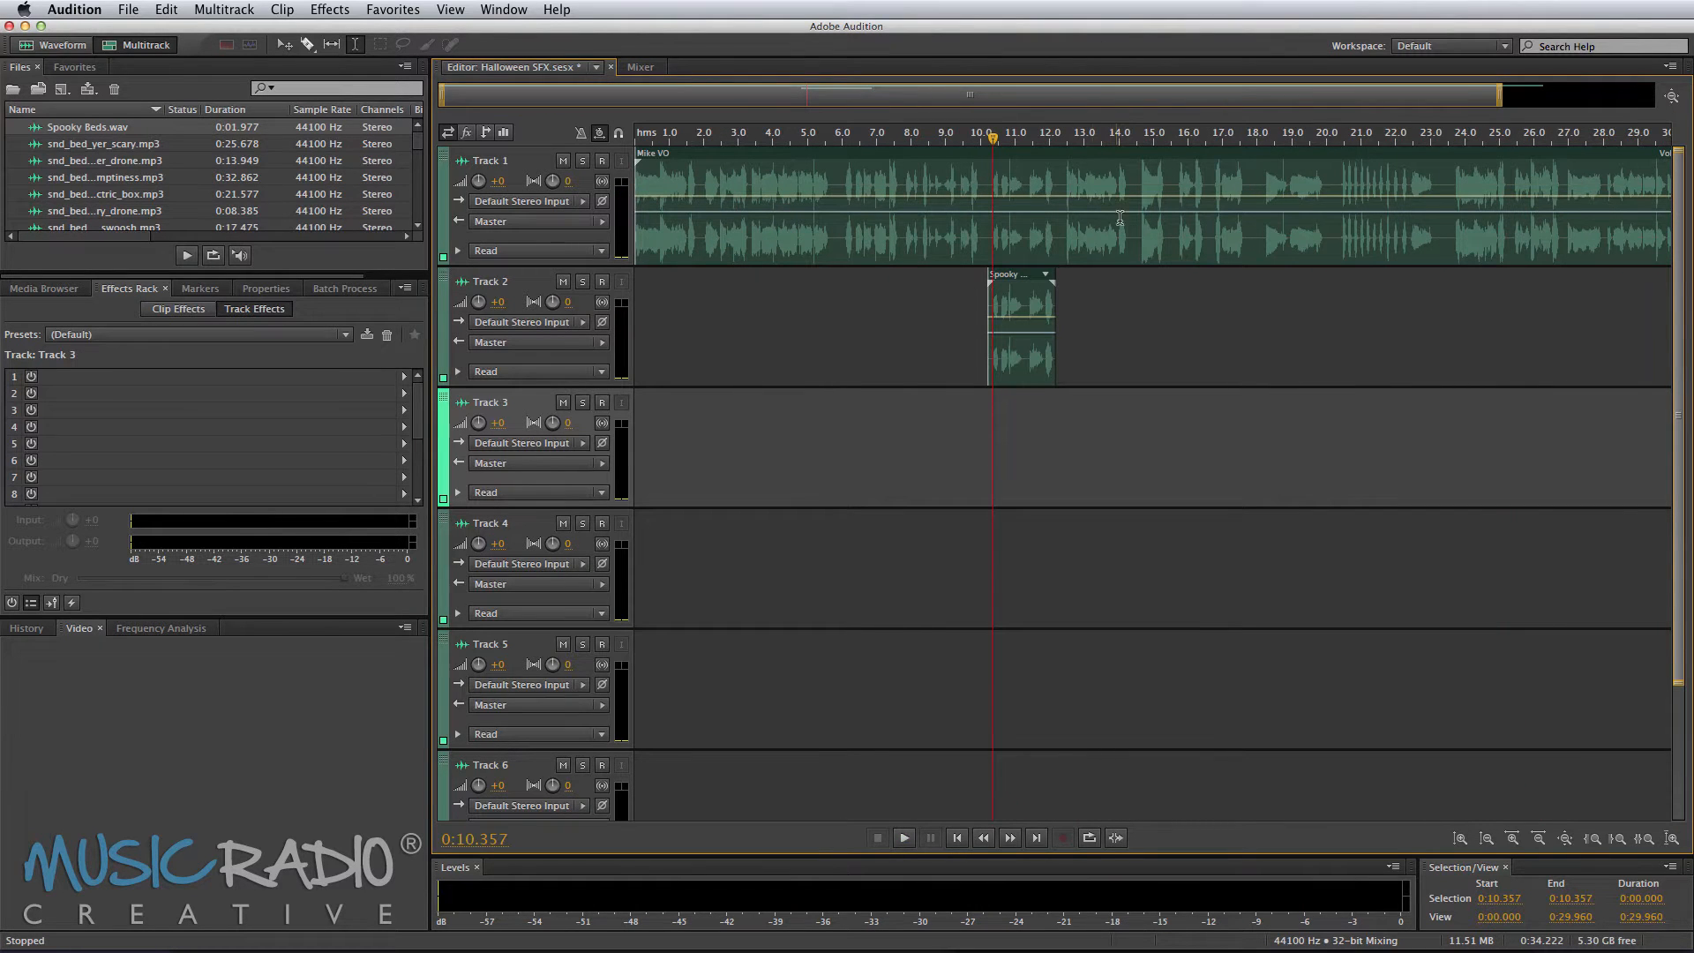
click(1067, 234)
key(space)
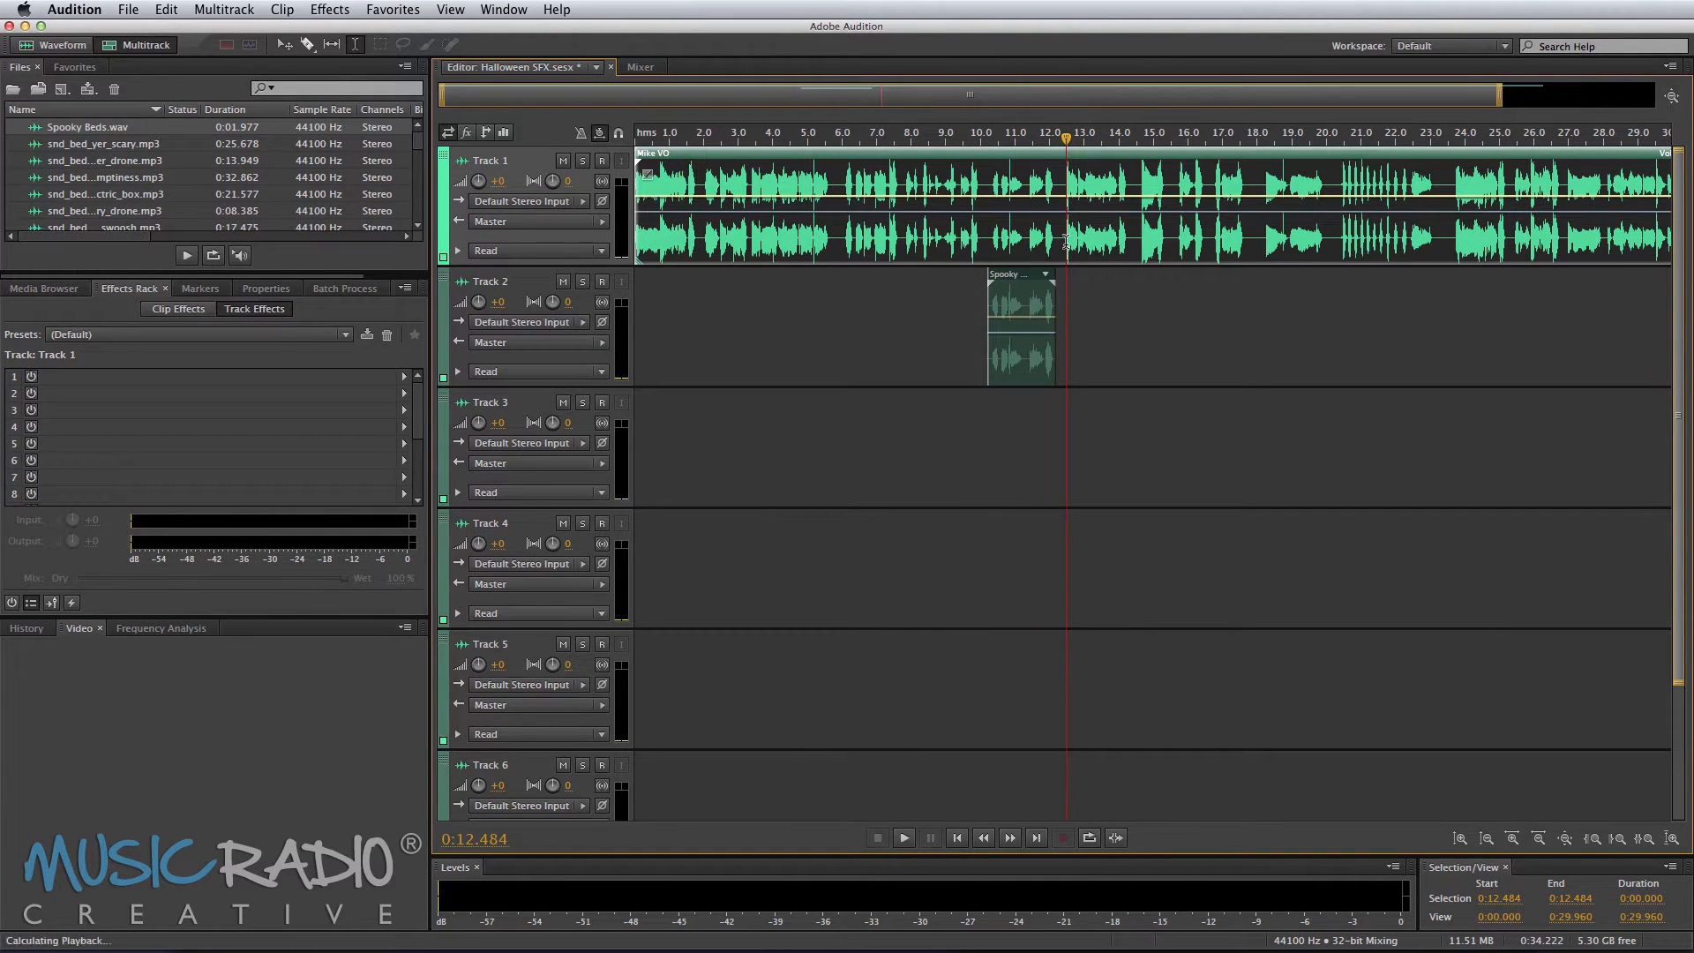
key(space)
click(1180, 240)
key(space)
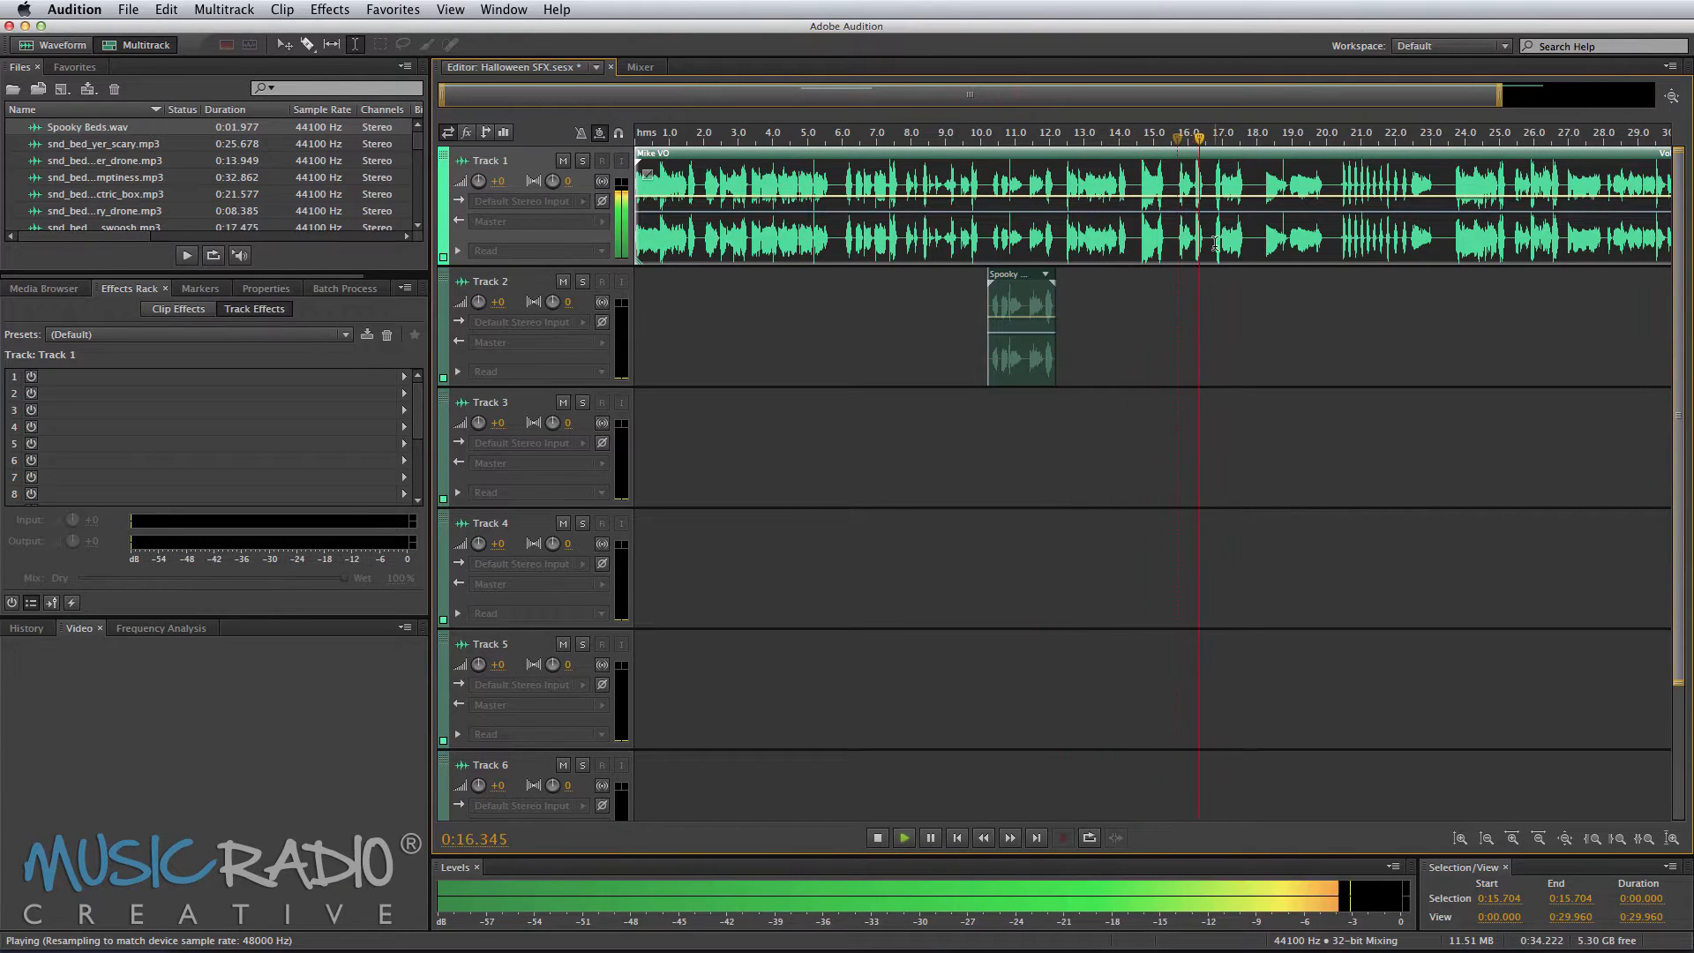
click(1263, 239)
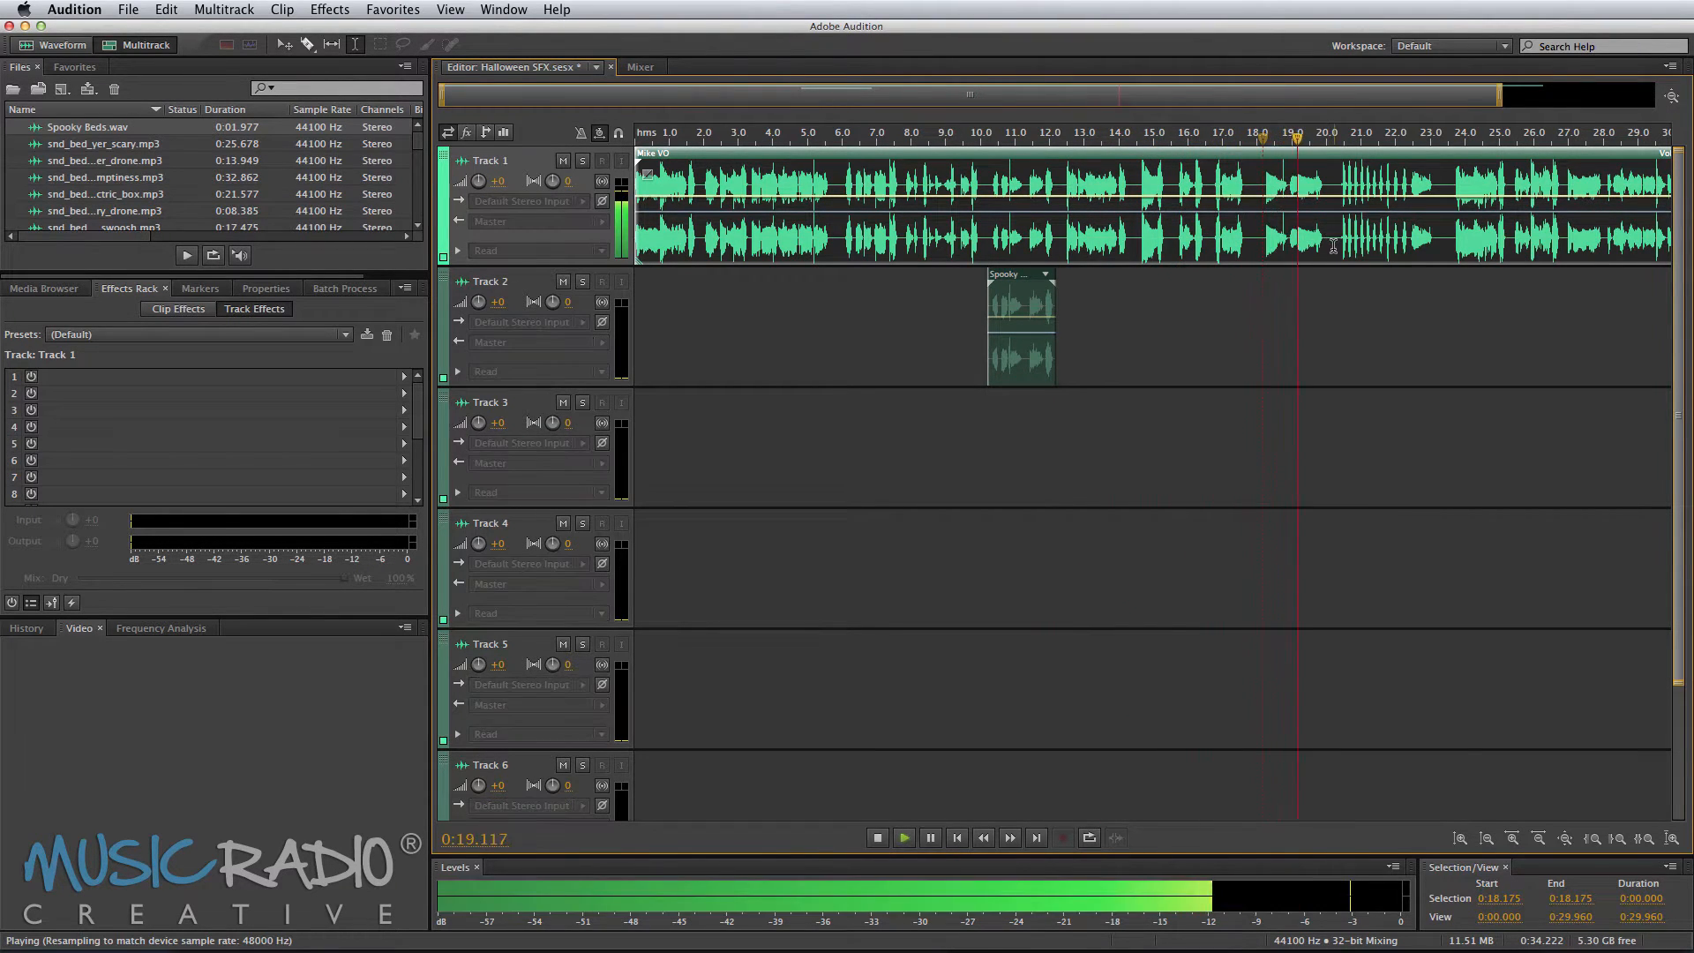
key(space)
double_click(1265, 246)
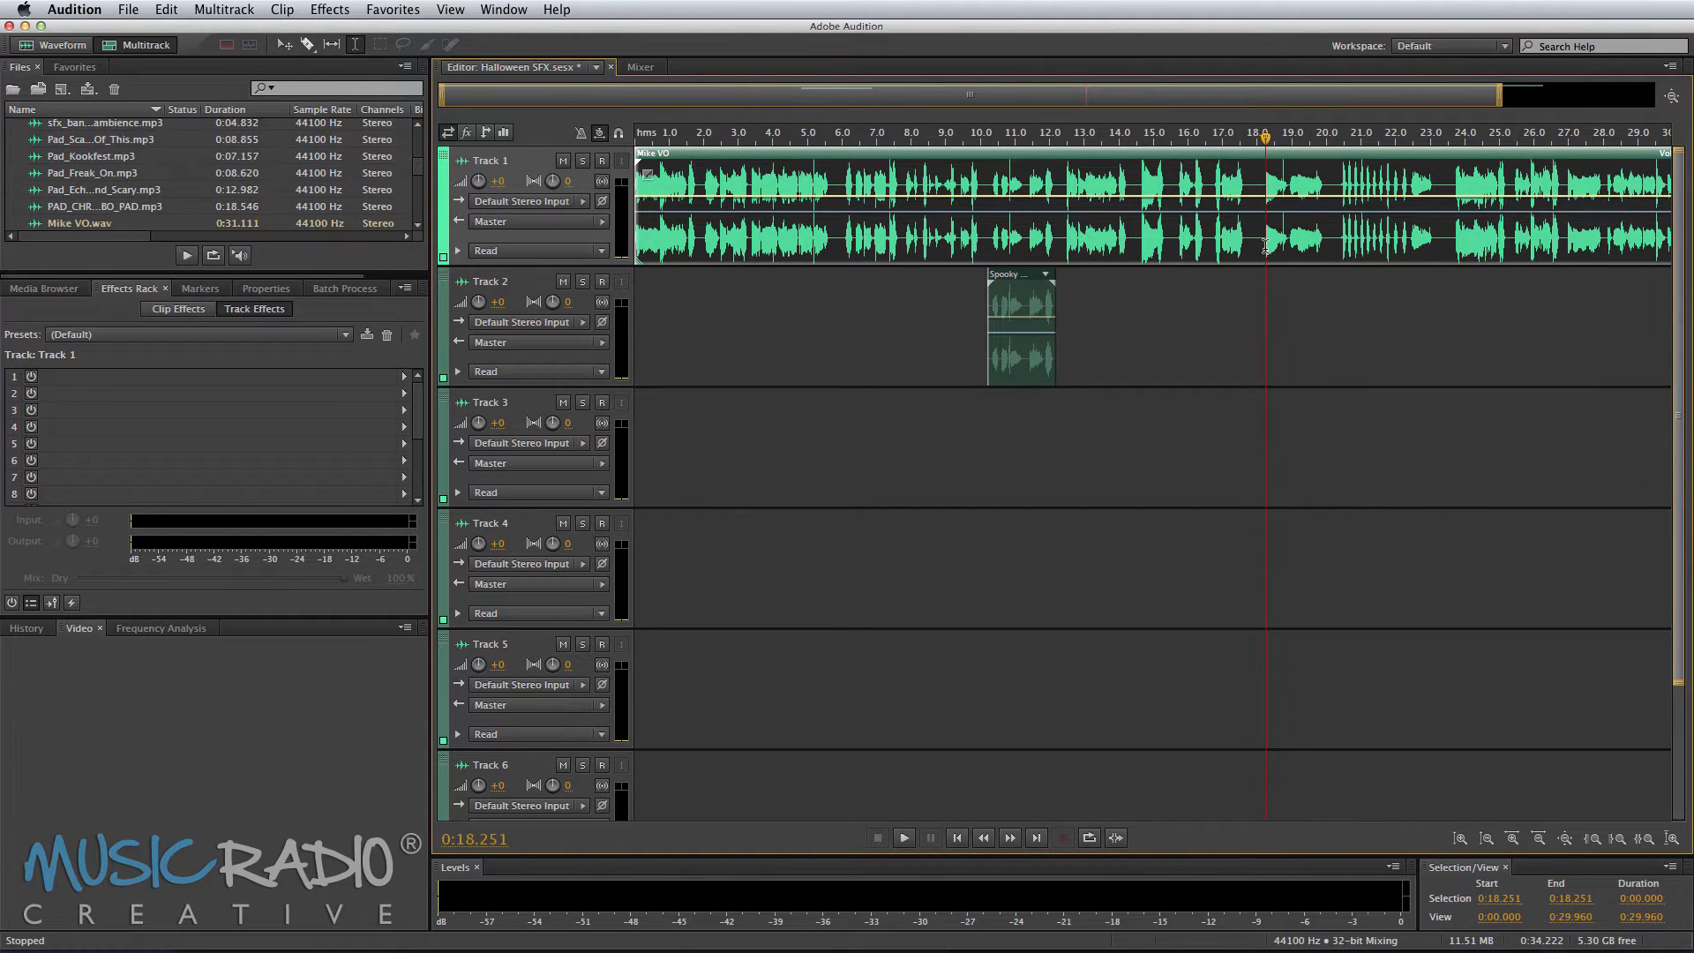
key(space)
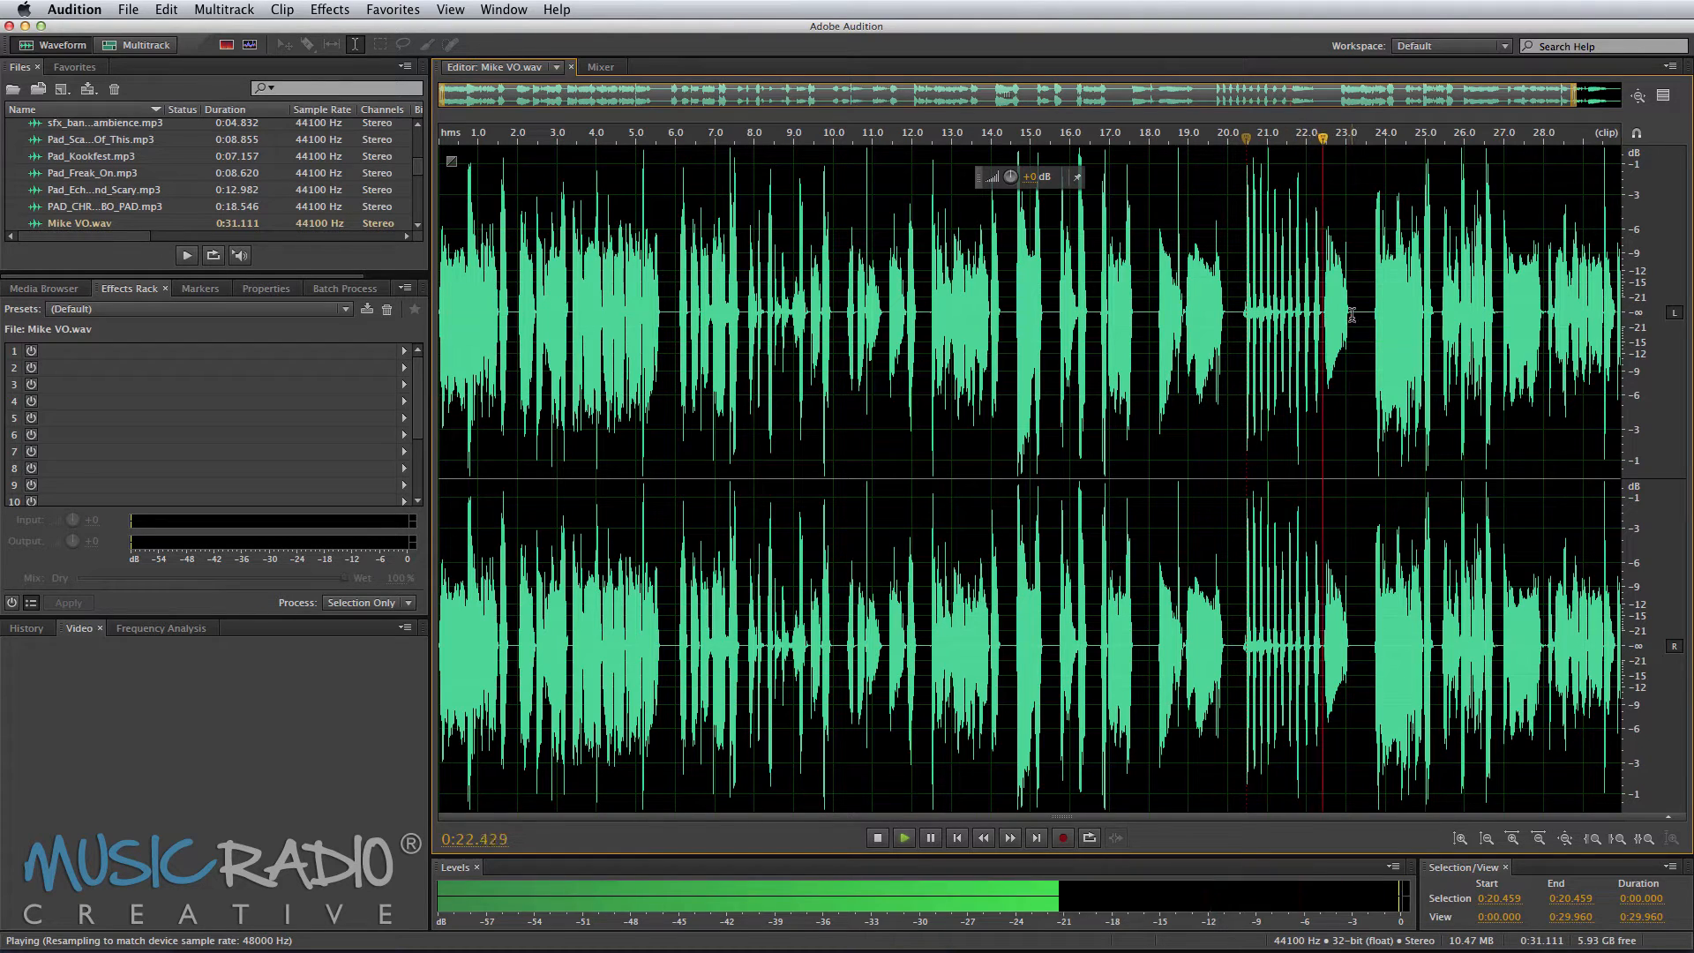
Step: Copy the phrase from about 18.2 to 23.2 seconds and paste it into a new audio file
drag(1353, 318, 1155, 337)
key(super+c)
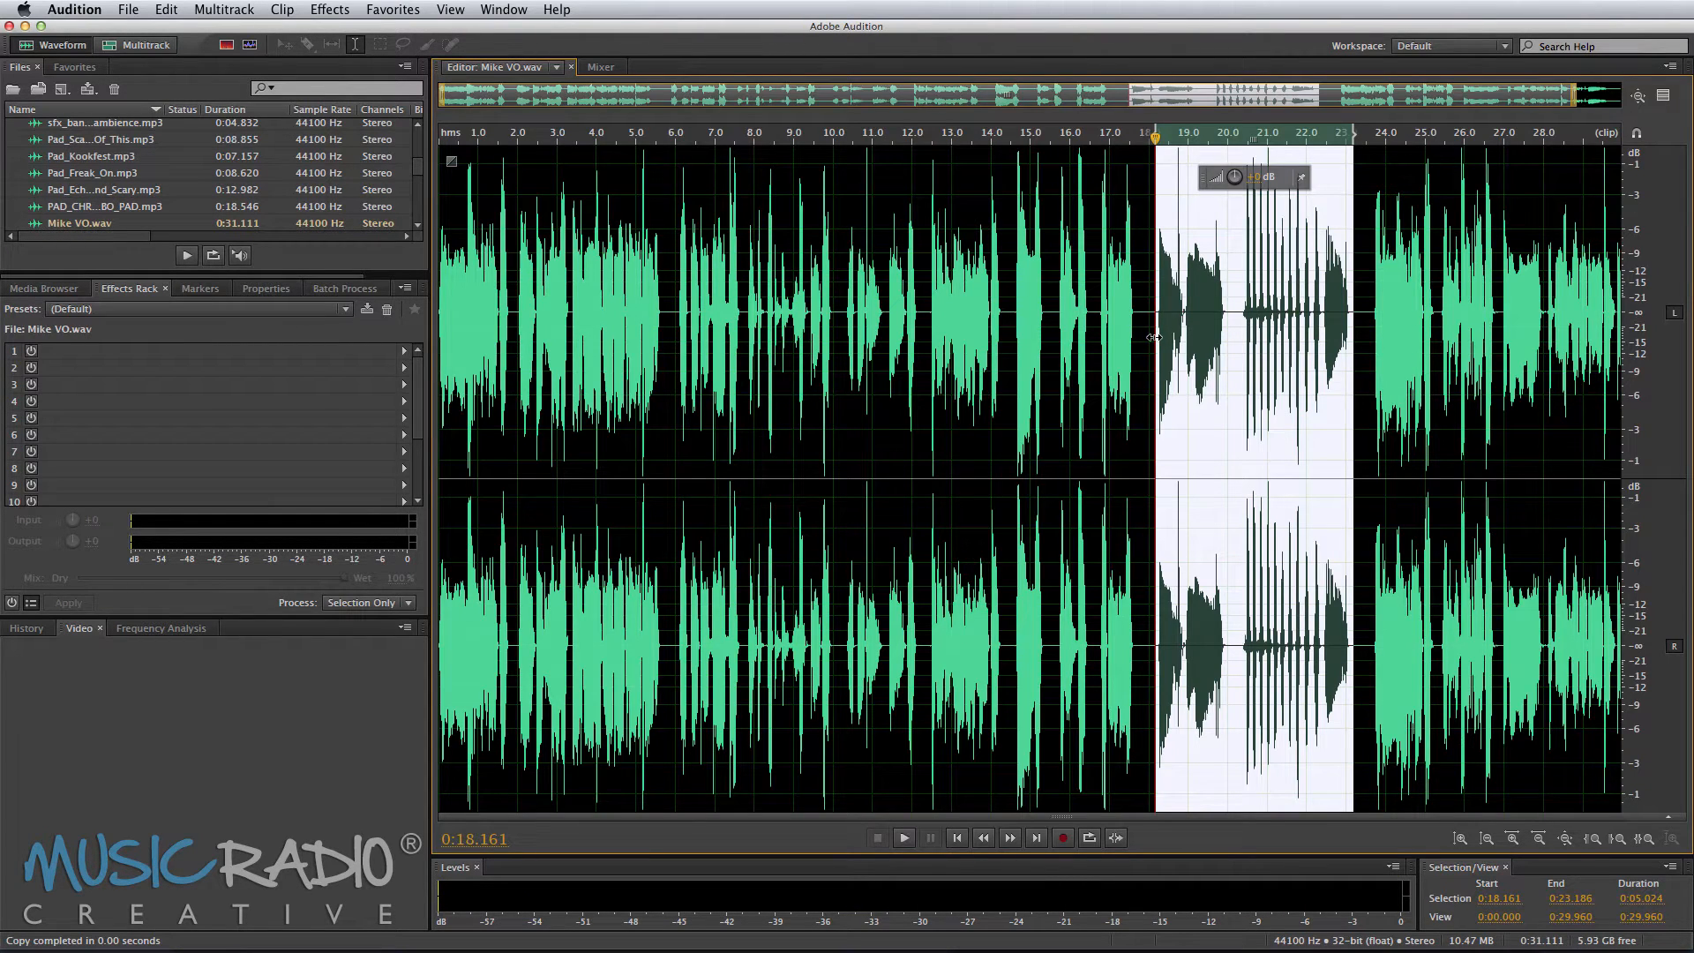
key(super+shift+n)
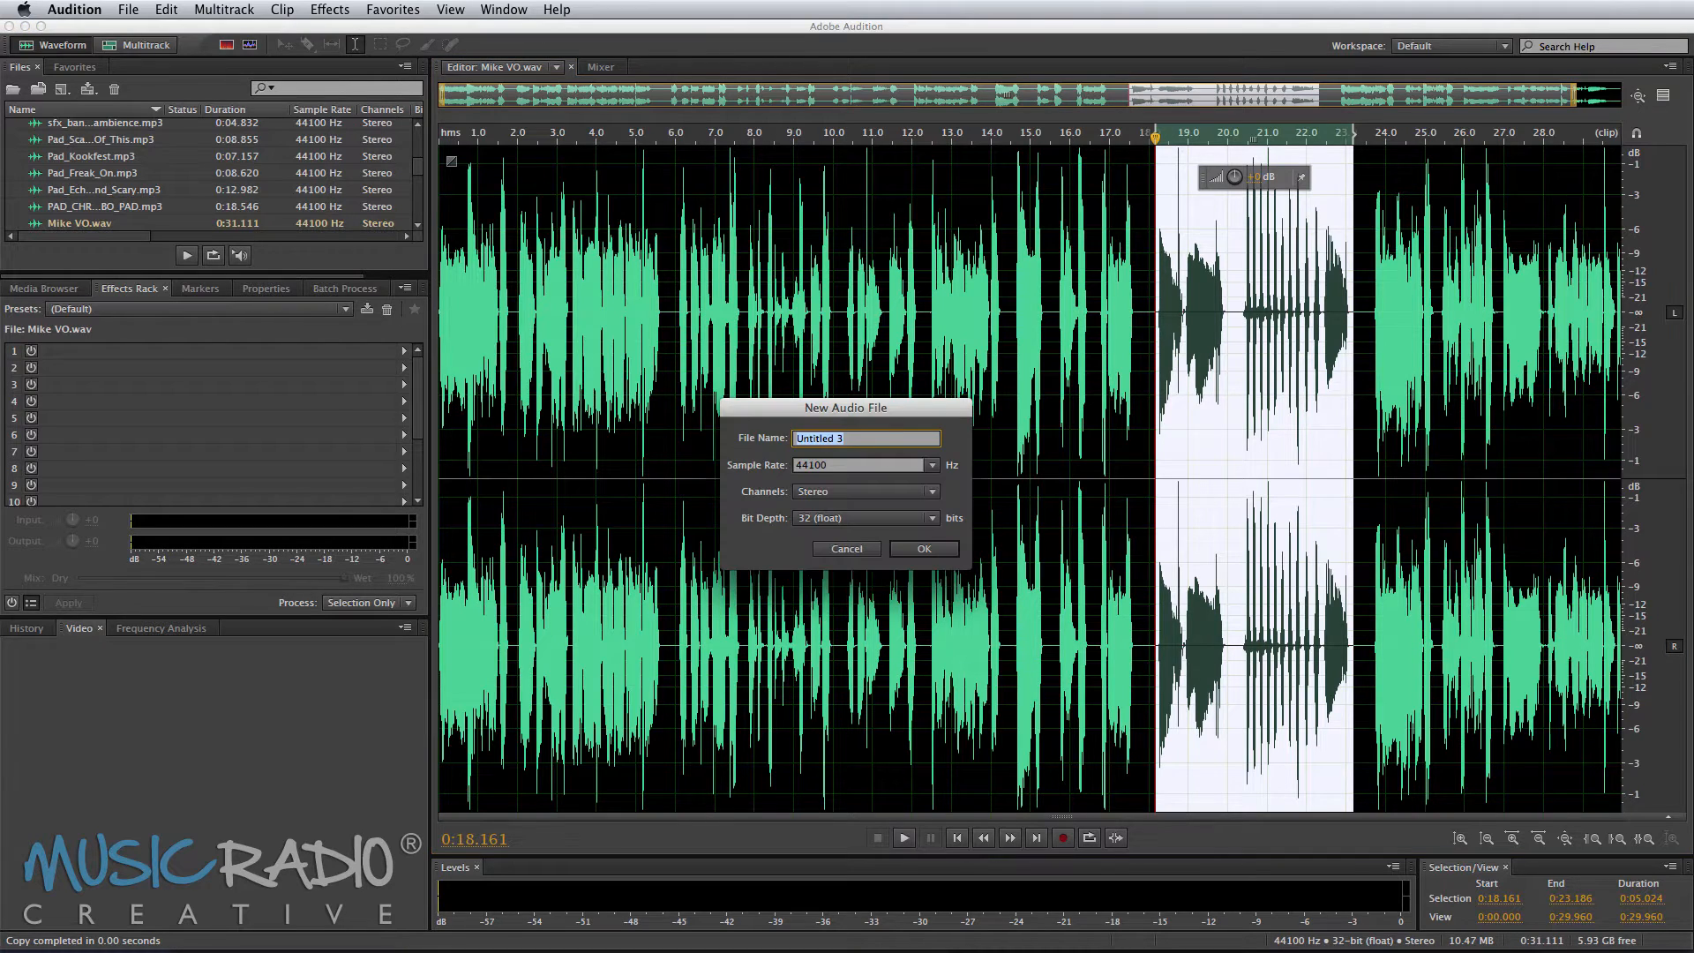
key(Return)
key(super+v)
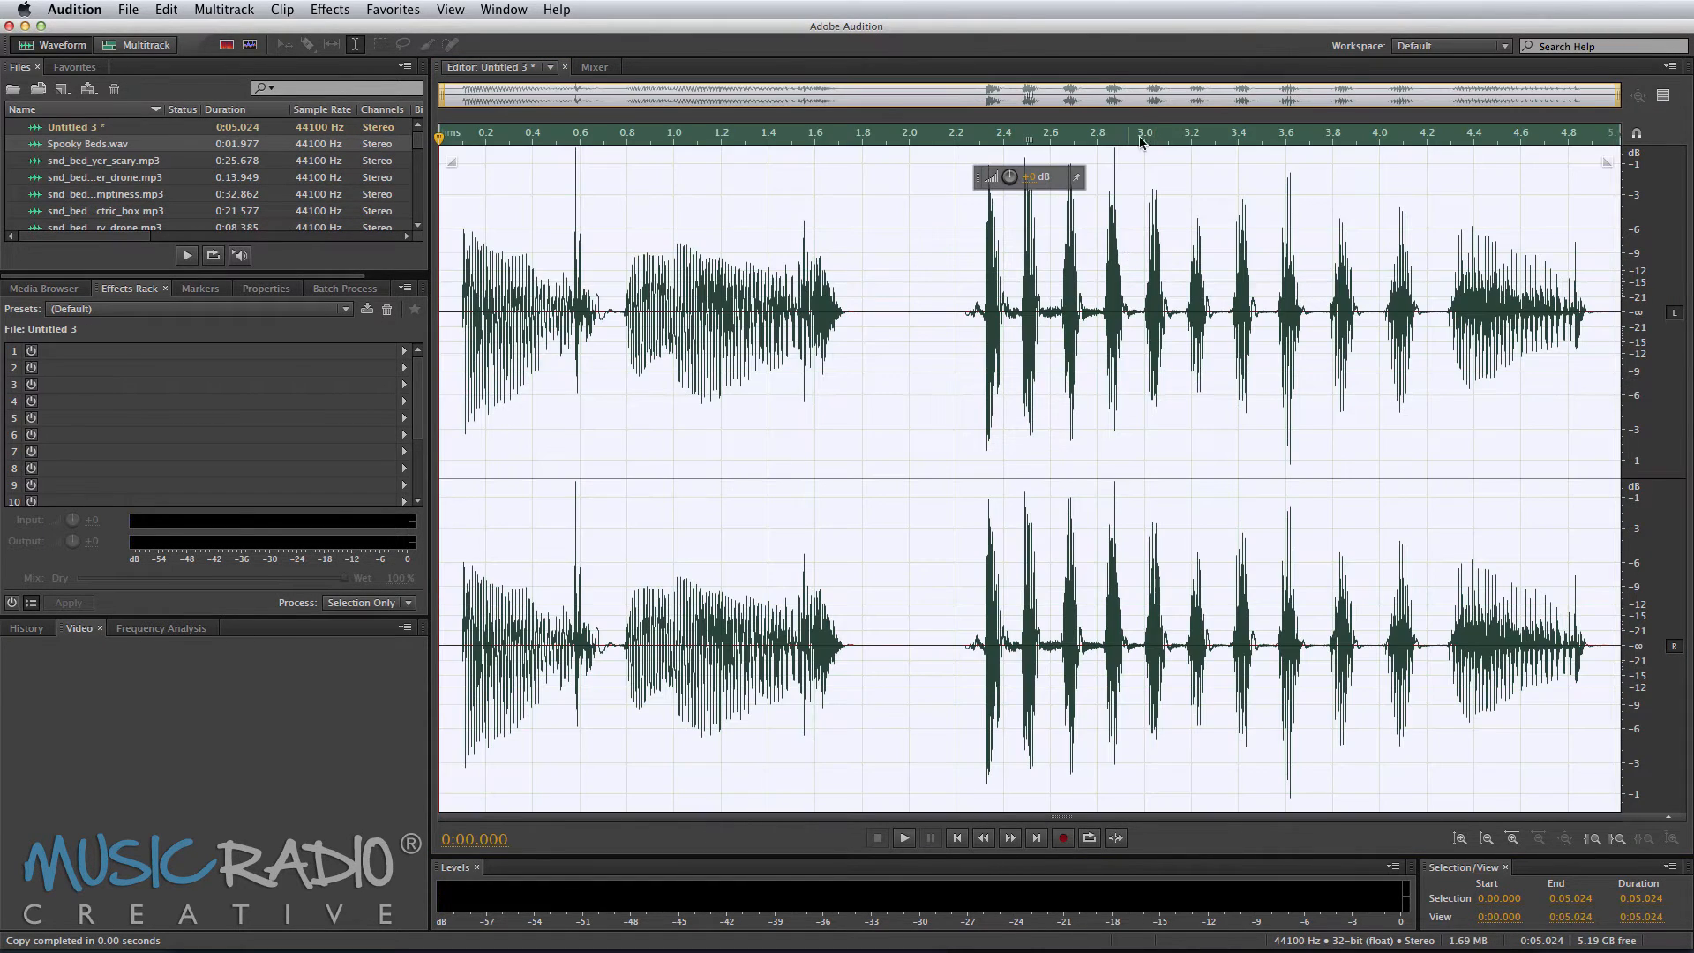
Step: Open the Pitch Bender effect on the new clip and load its Default preset
click(312, 10)
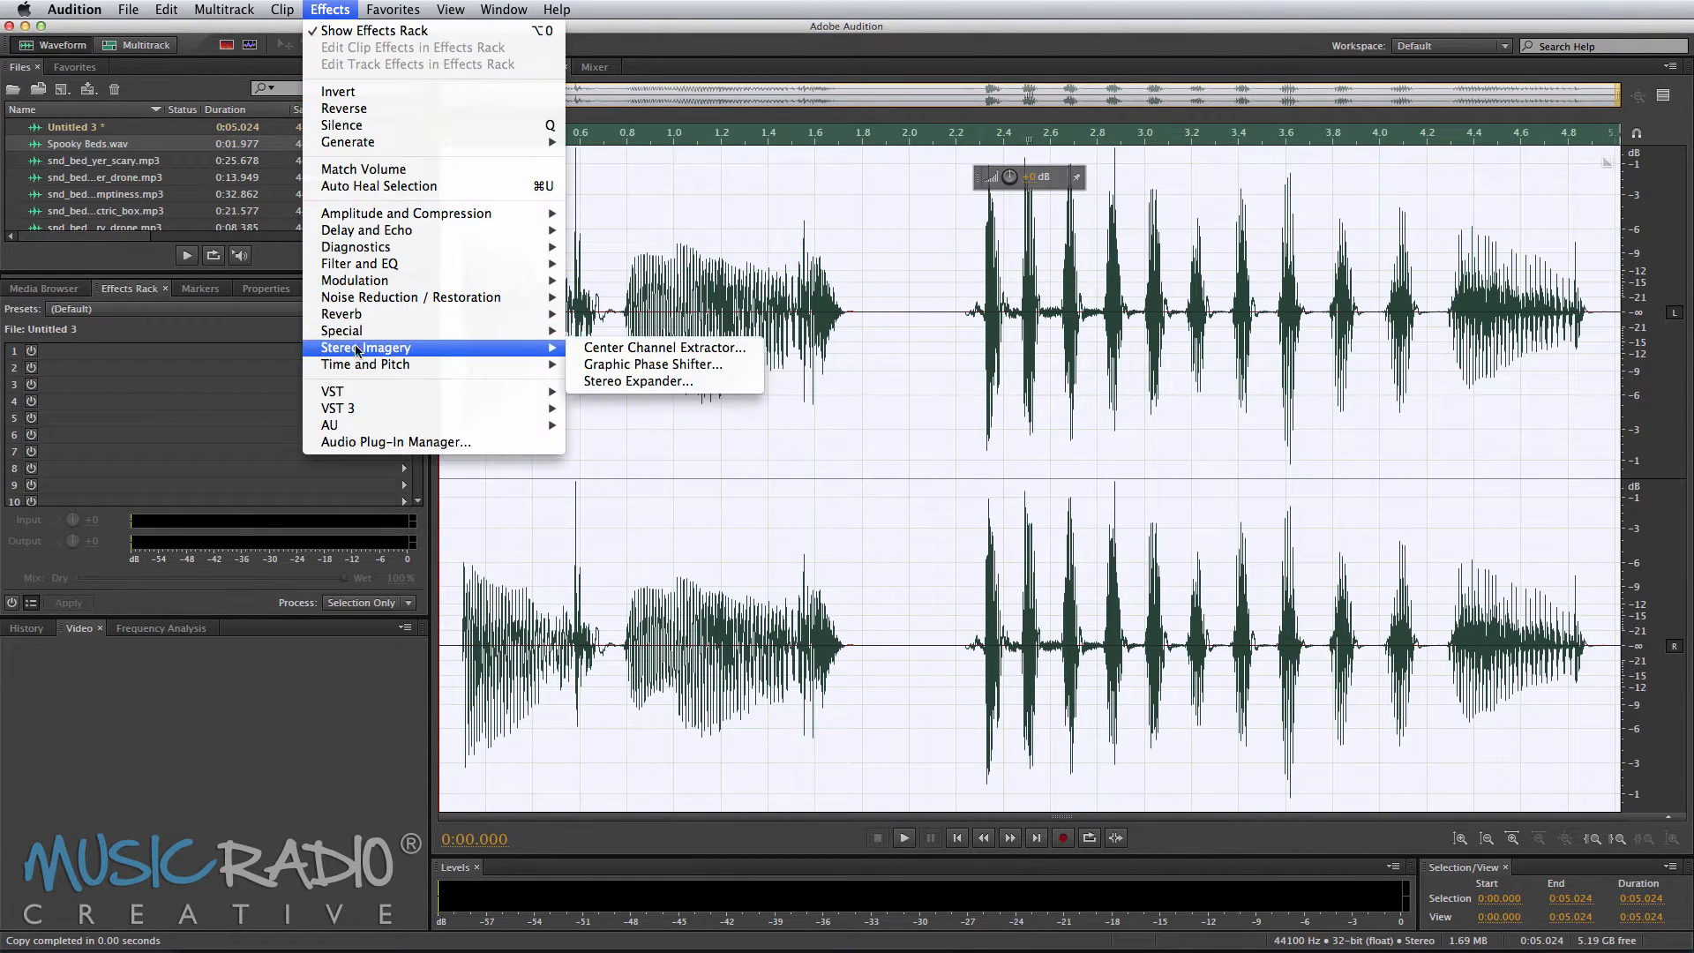
mouse_move(361, 365)
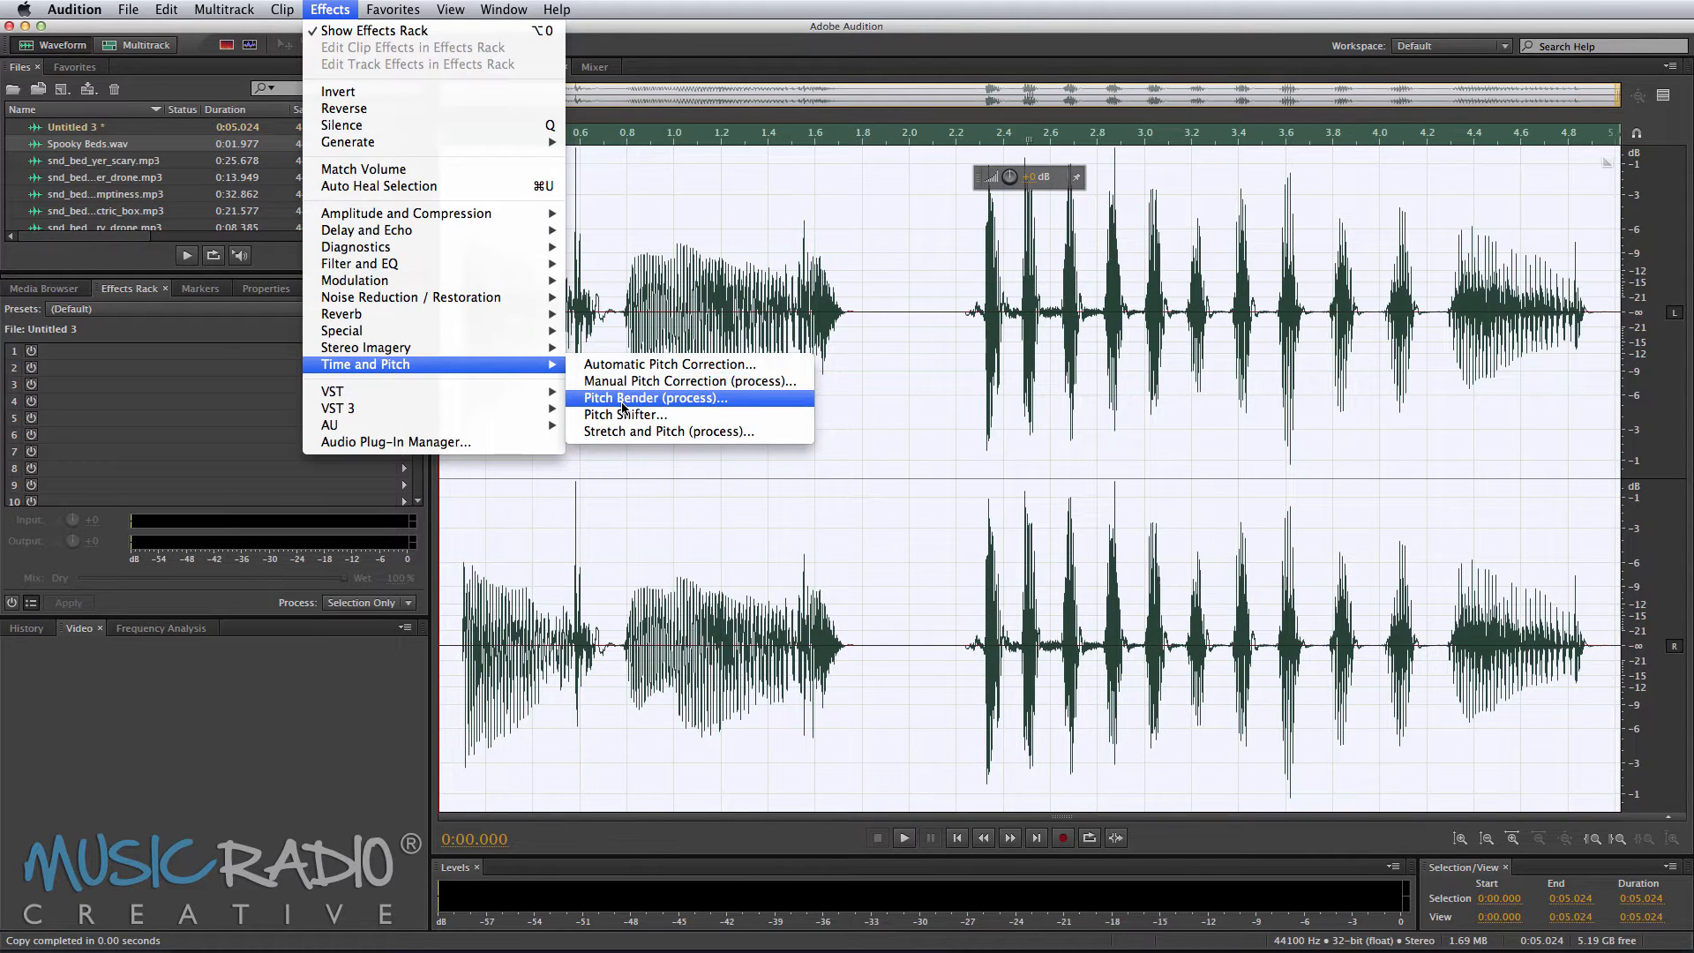
click(623, 398)
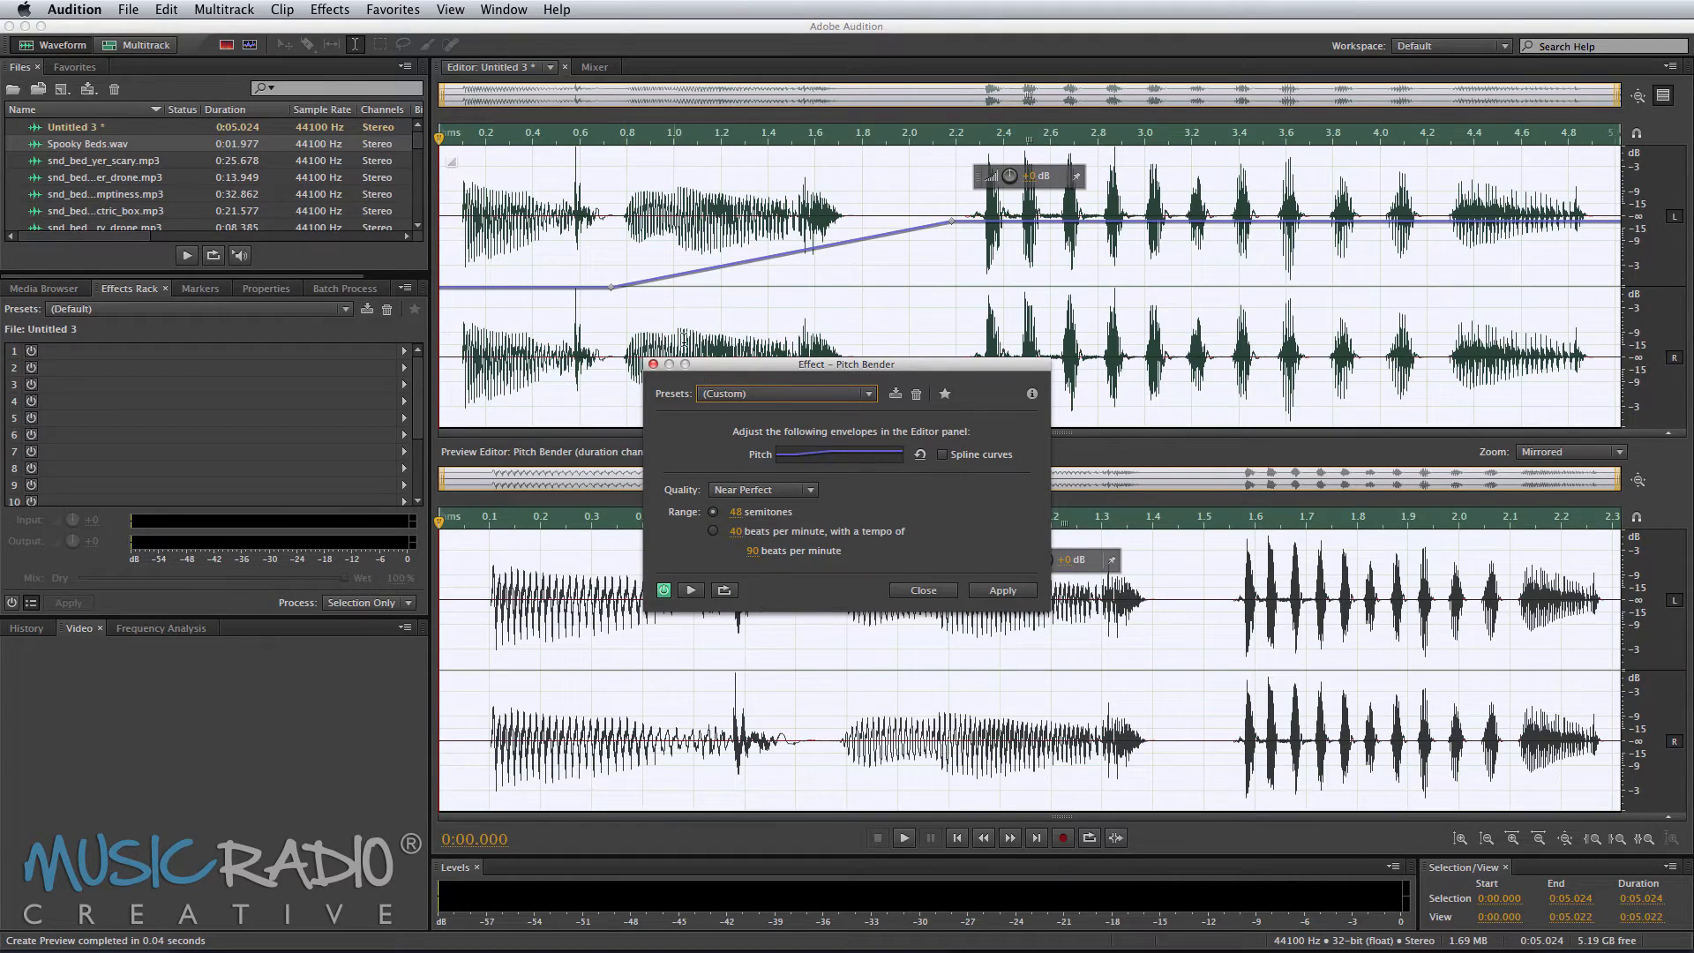
click(752, 394)
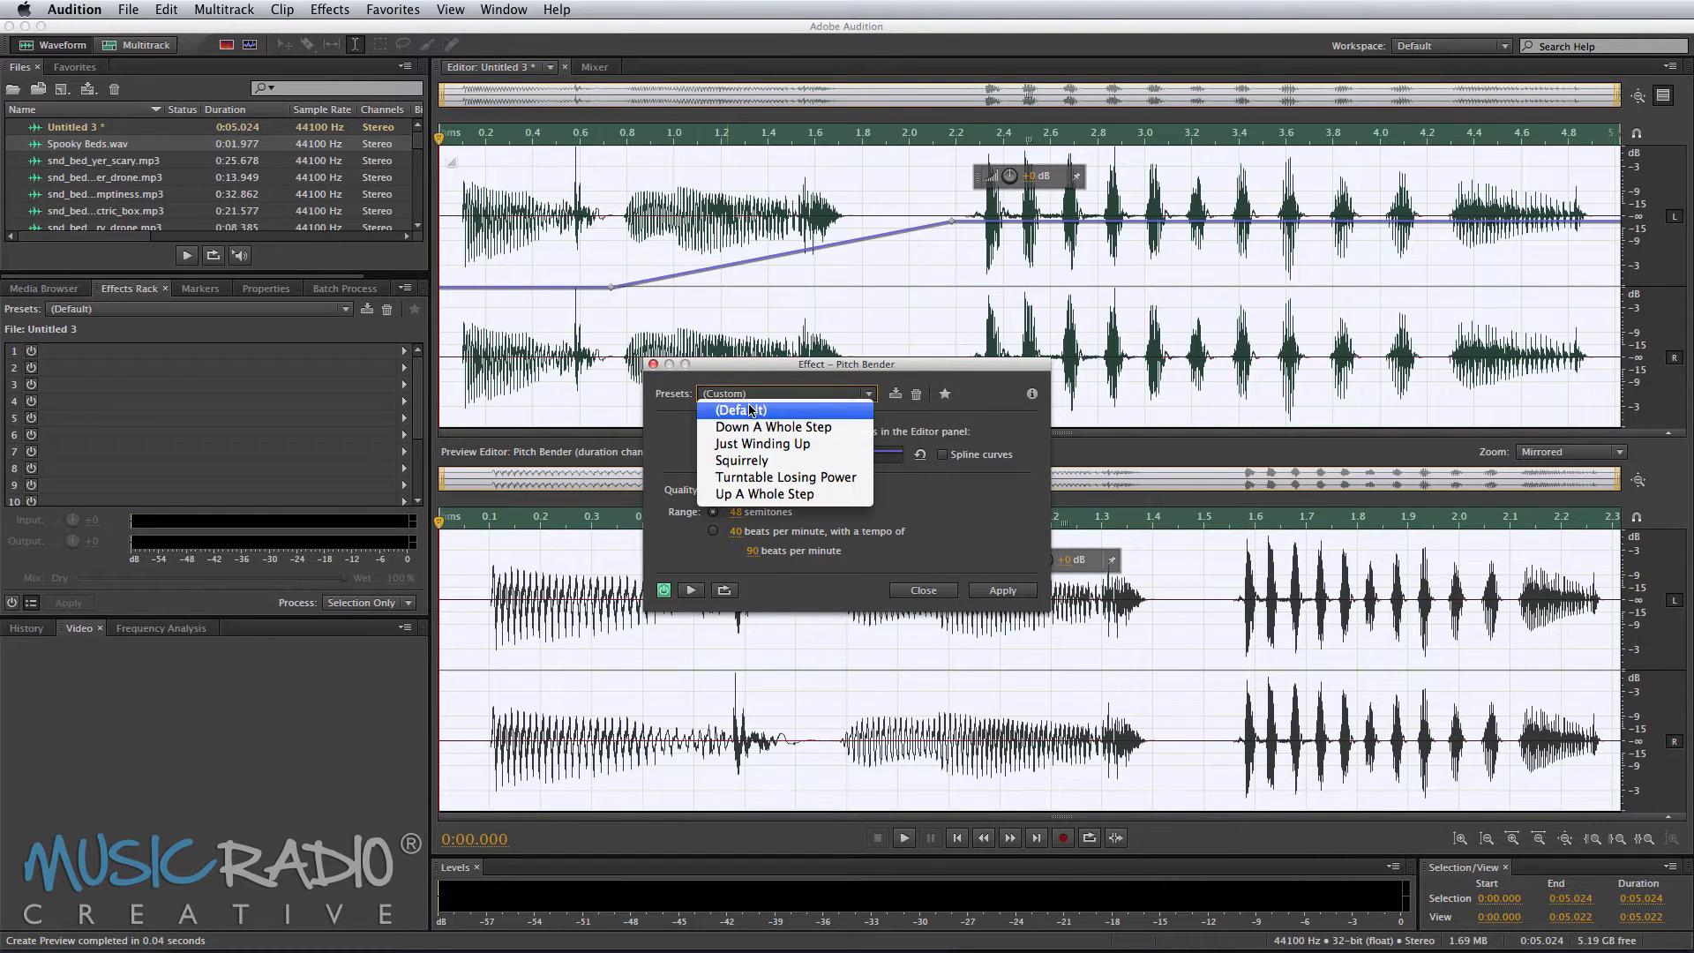
click(752, 410)
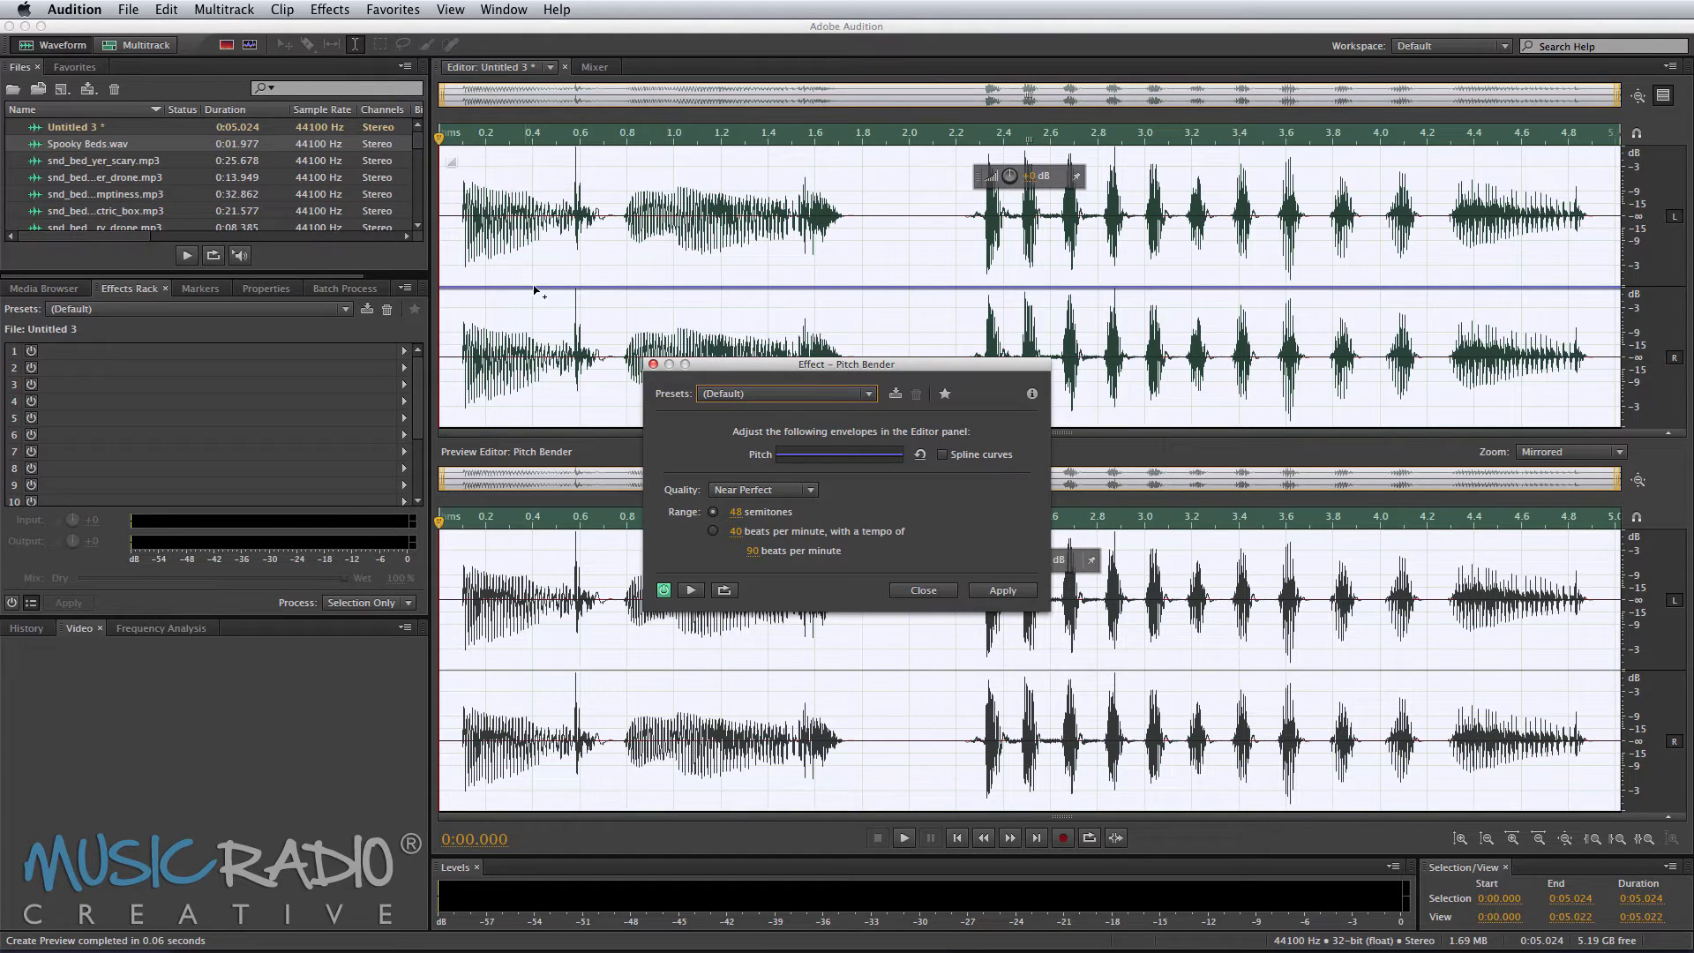
Step: Shape the pitch envelope to fall steadily toward the end of the clip and preview the result
drag(515, 288, 882, 323)
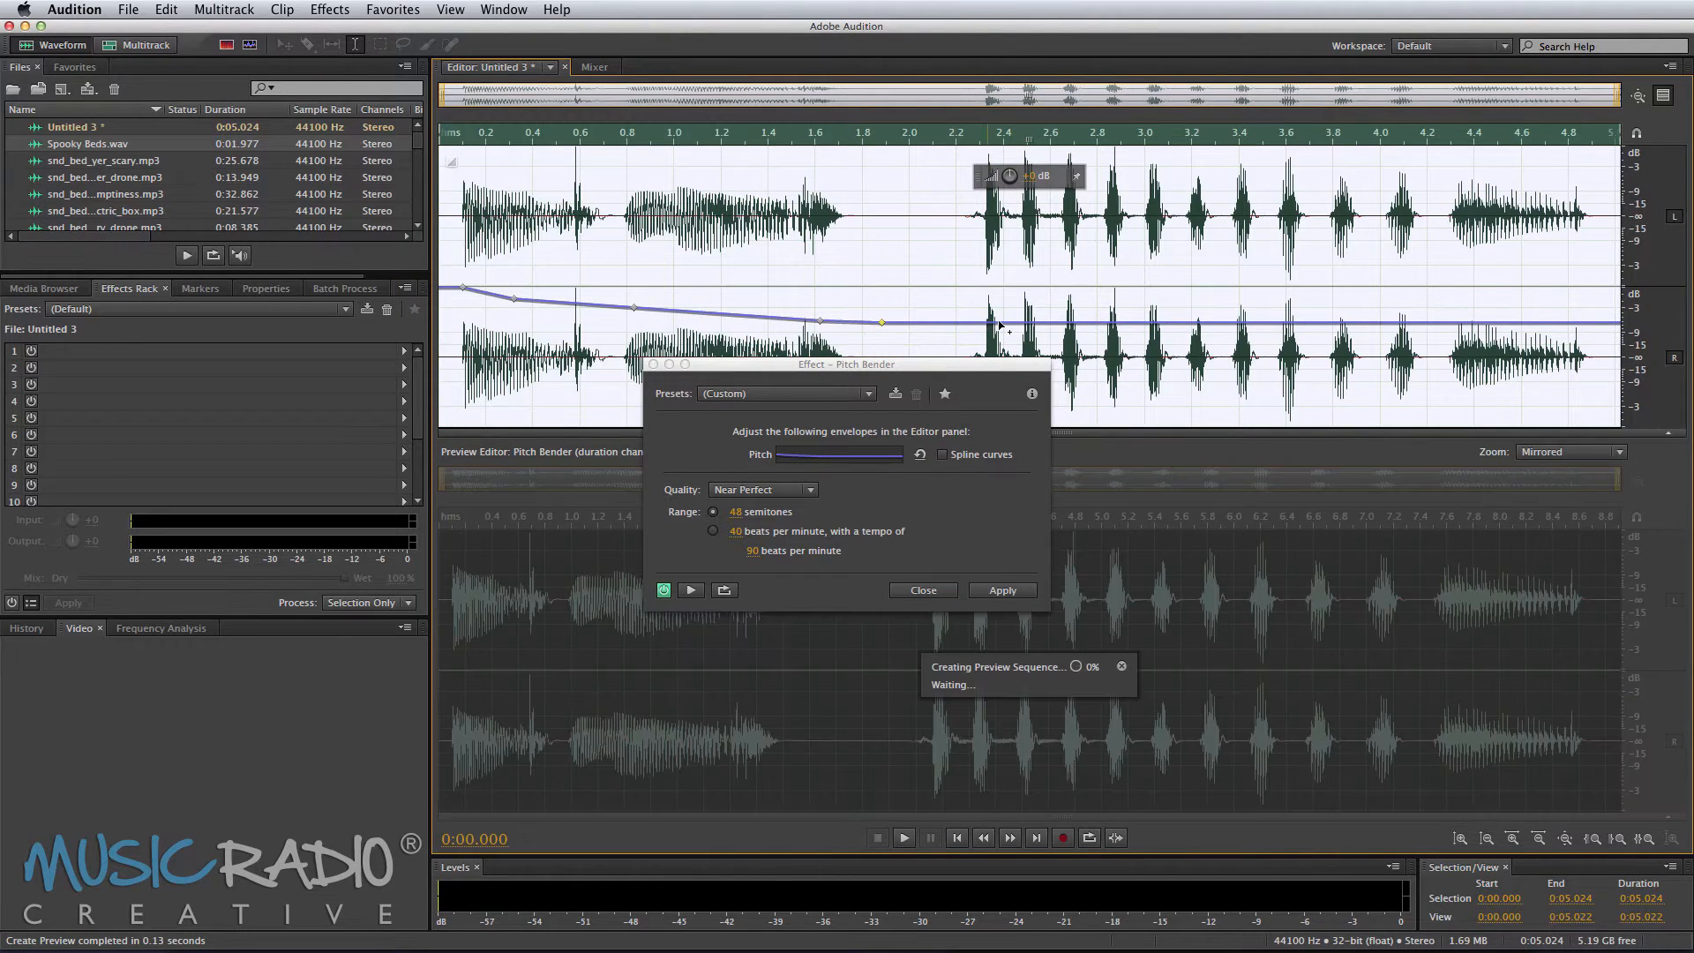
drag(985, 323, 986, 332)
drag(1390, 332, 1599, 398)
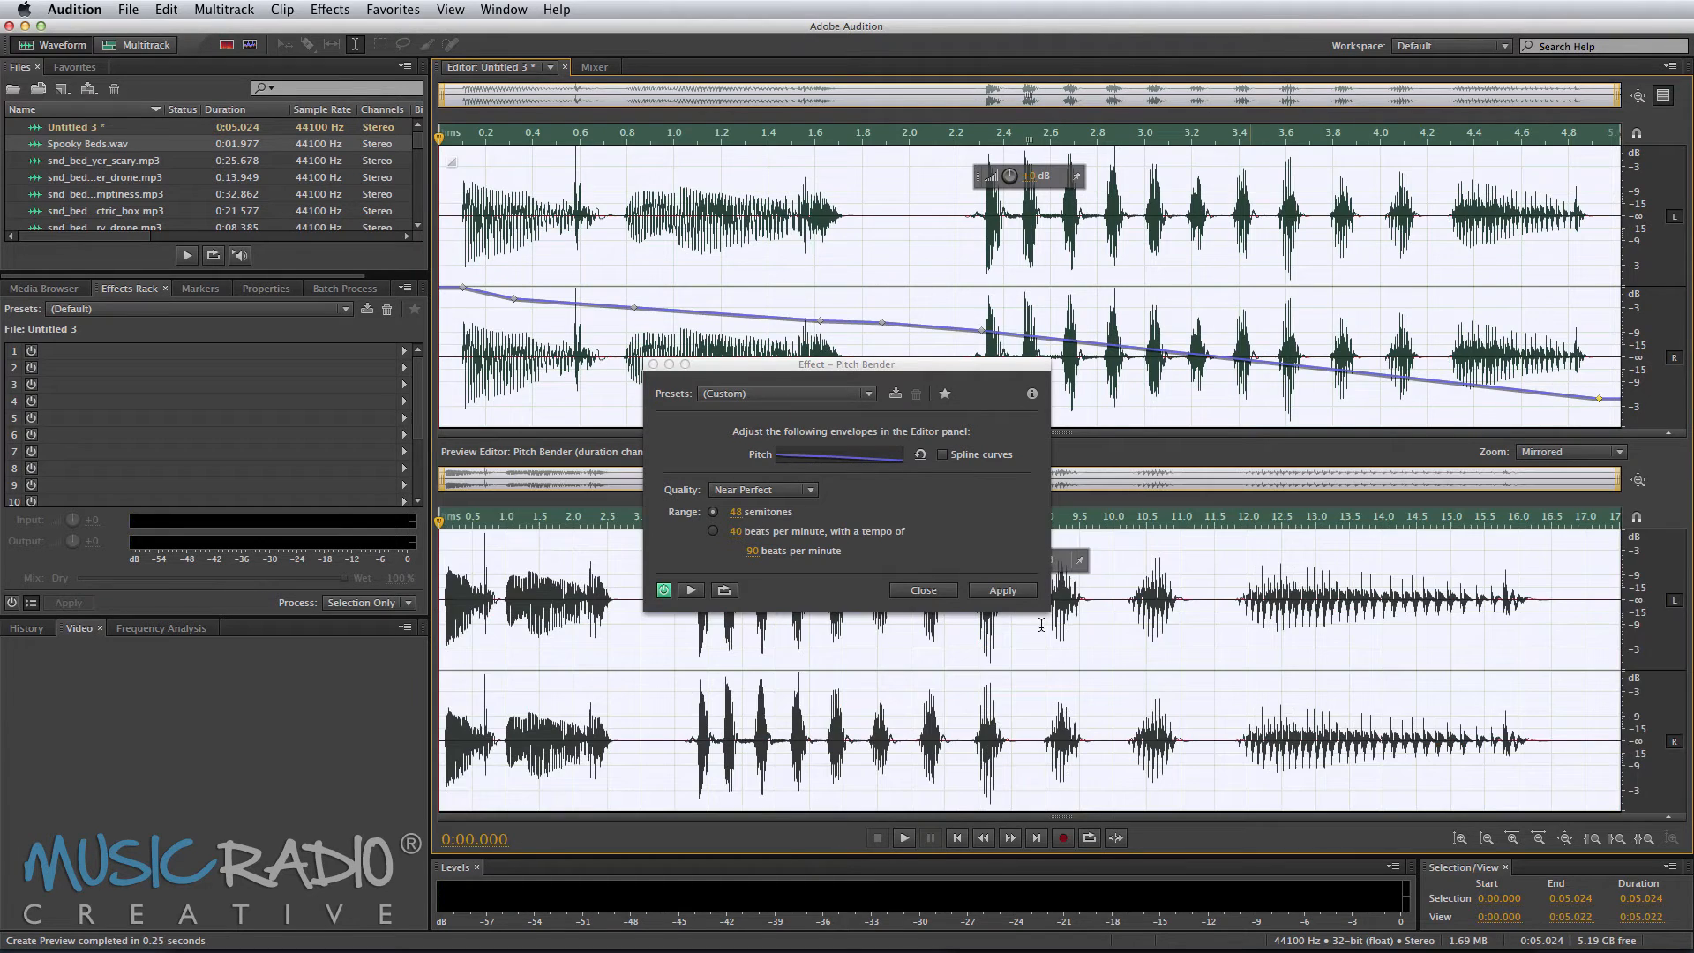
click(907, 840)
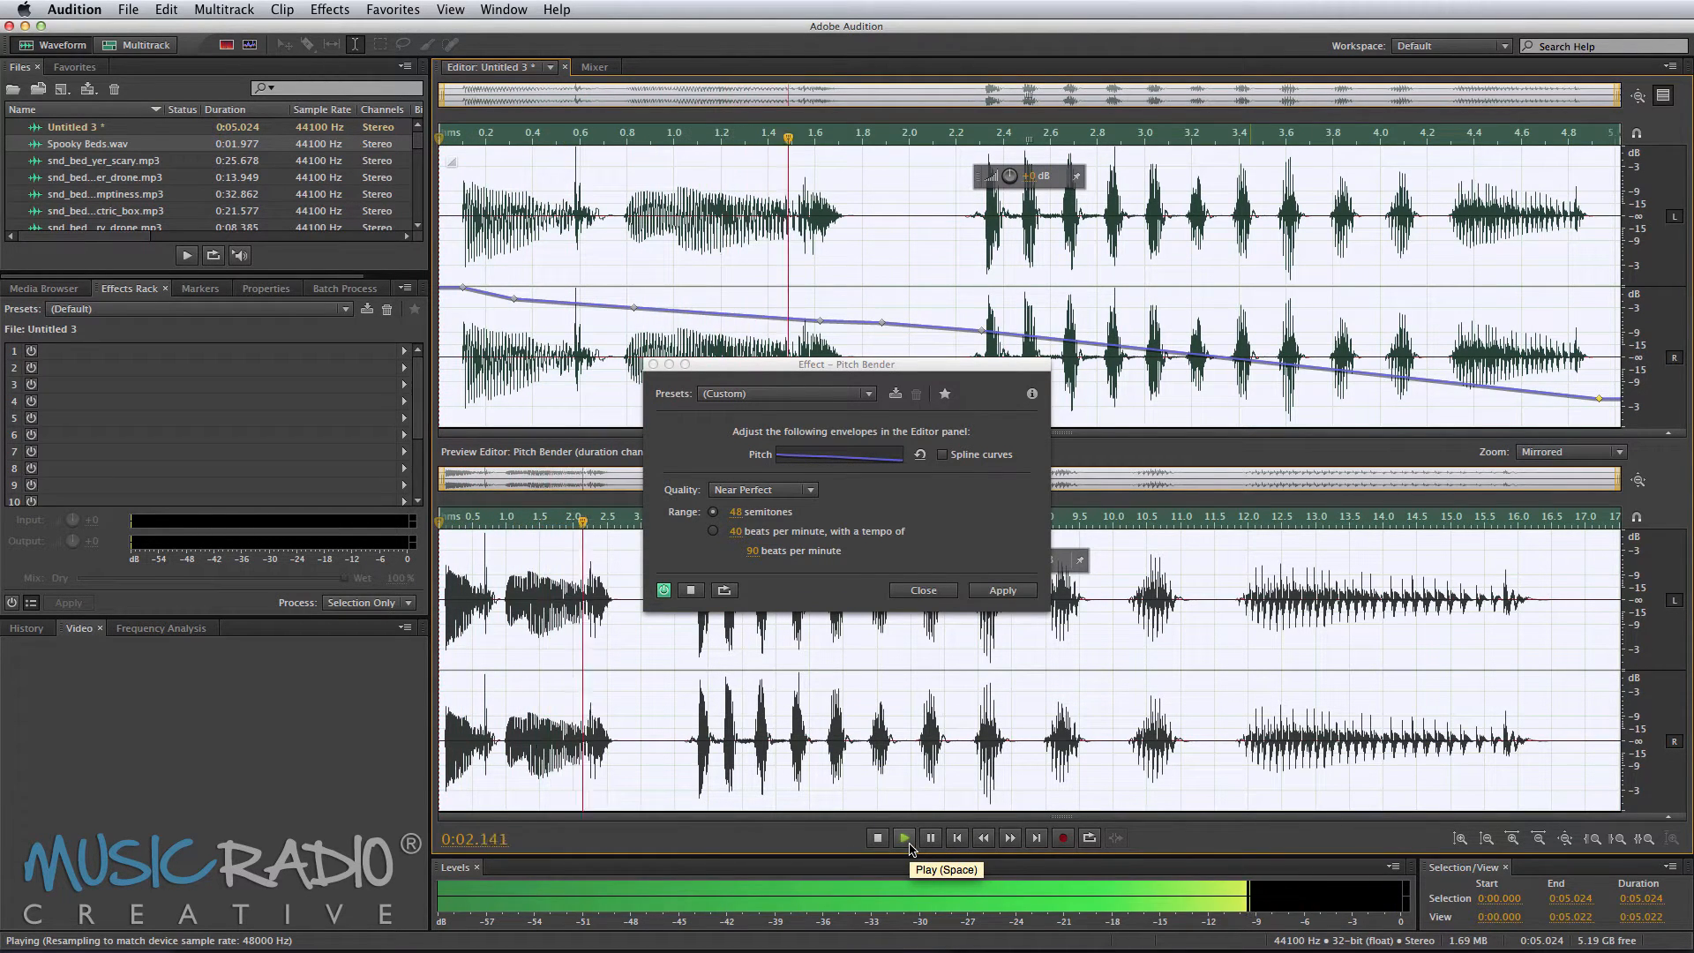
click(876, 837)
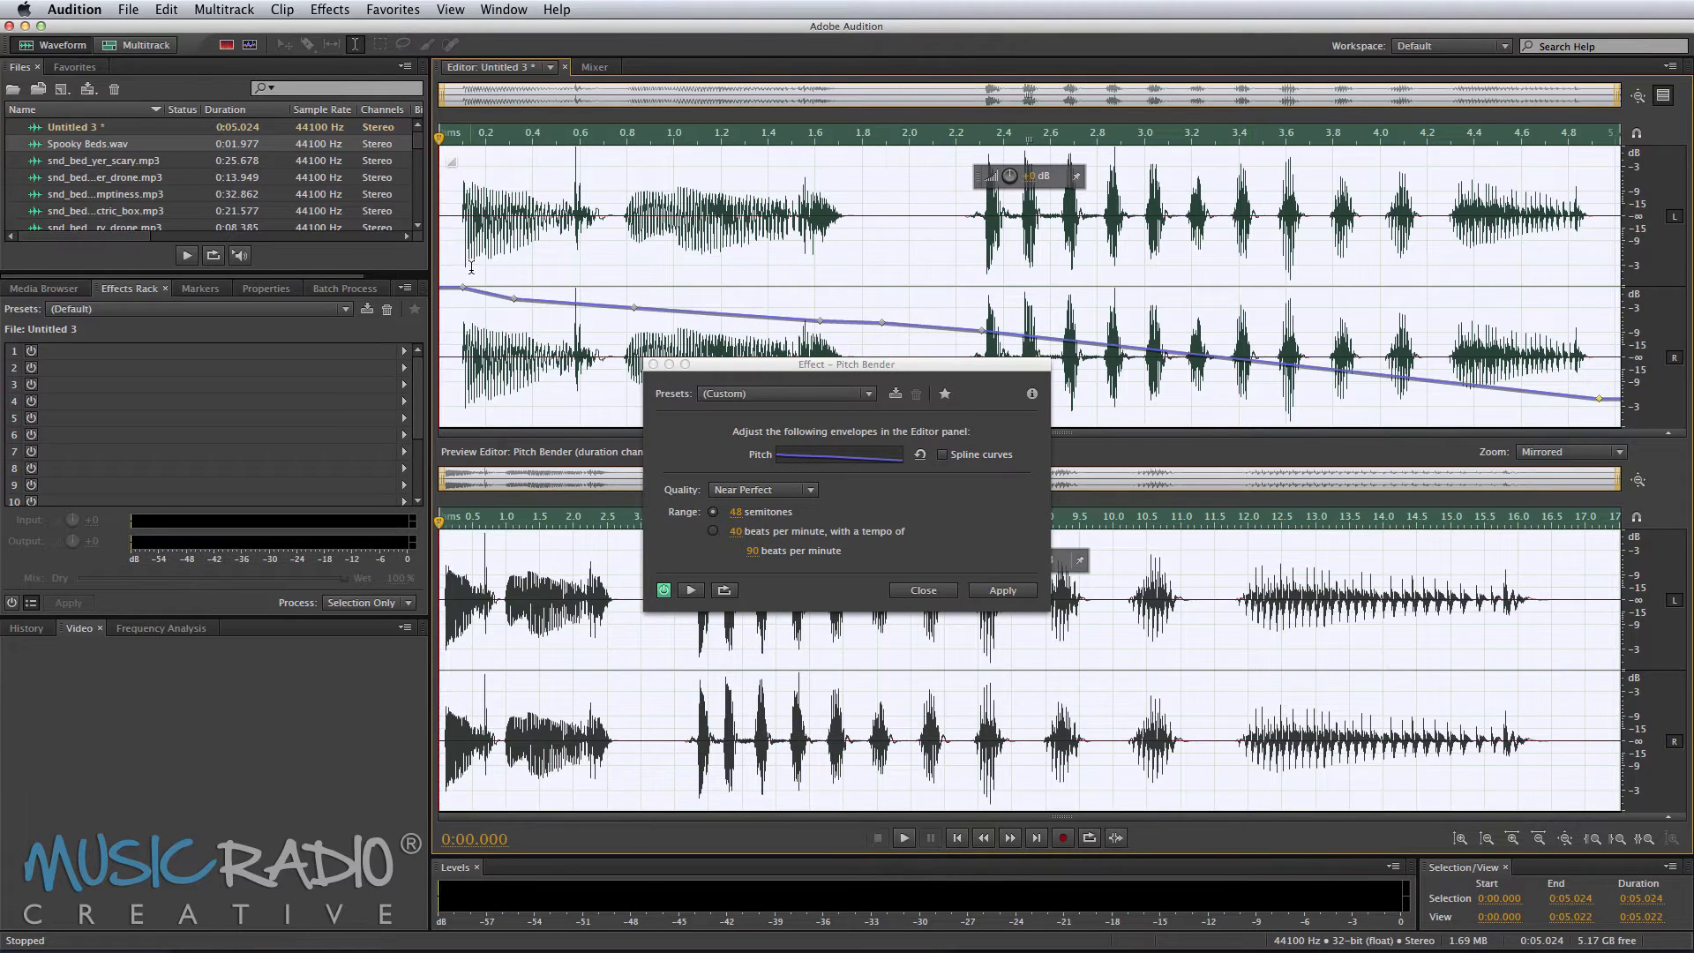
Step: Reshape the pitch envelope to stay nearly level until about 2.2 seconds, then drop sharply at the end, and apply it
drag(517, 301, 522, 291)
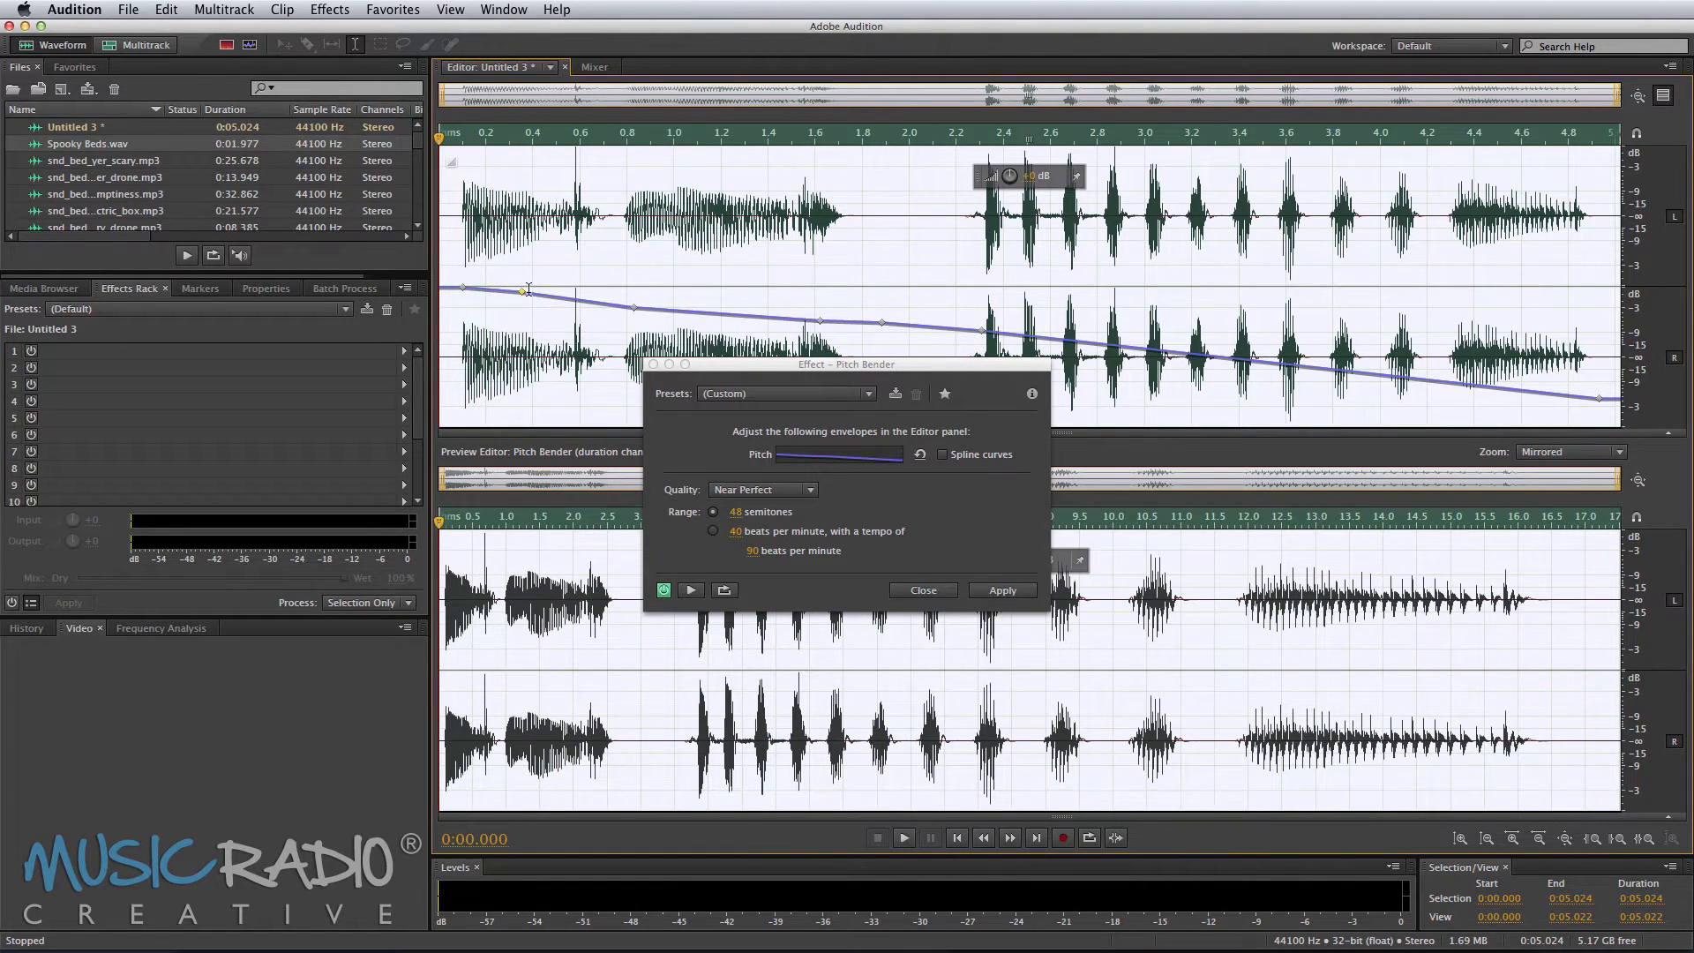
drag(637, 309, 988, 300)
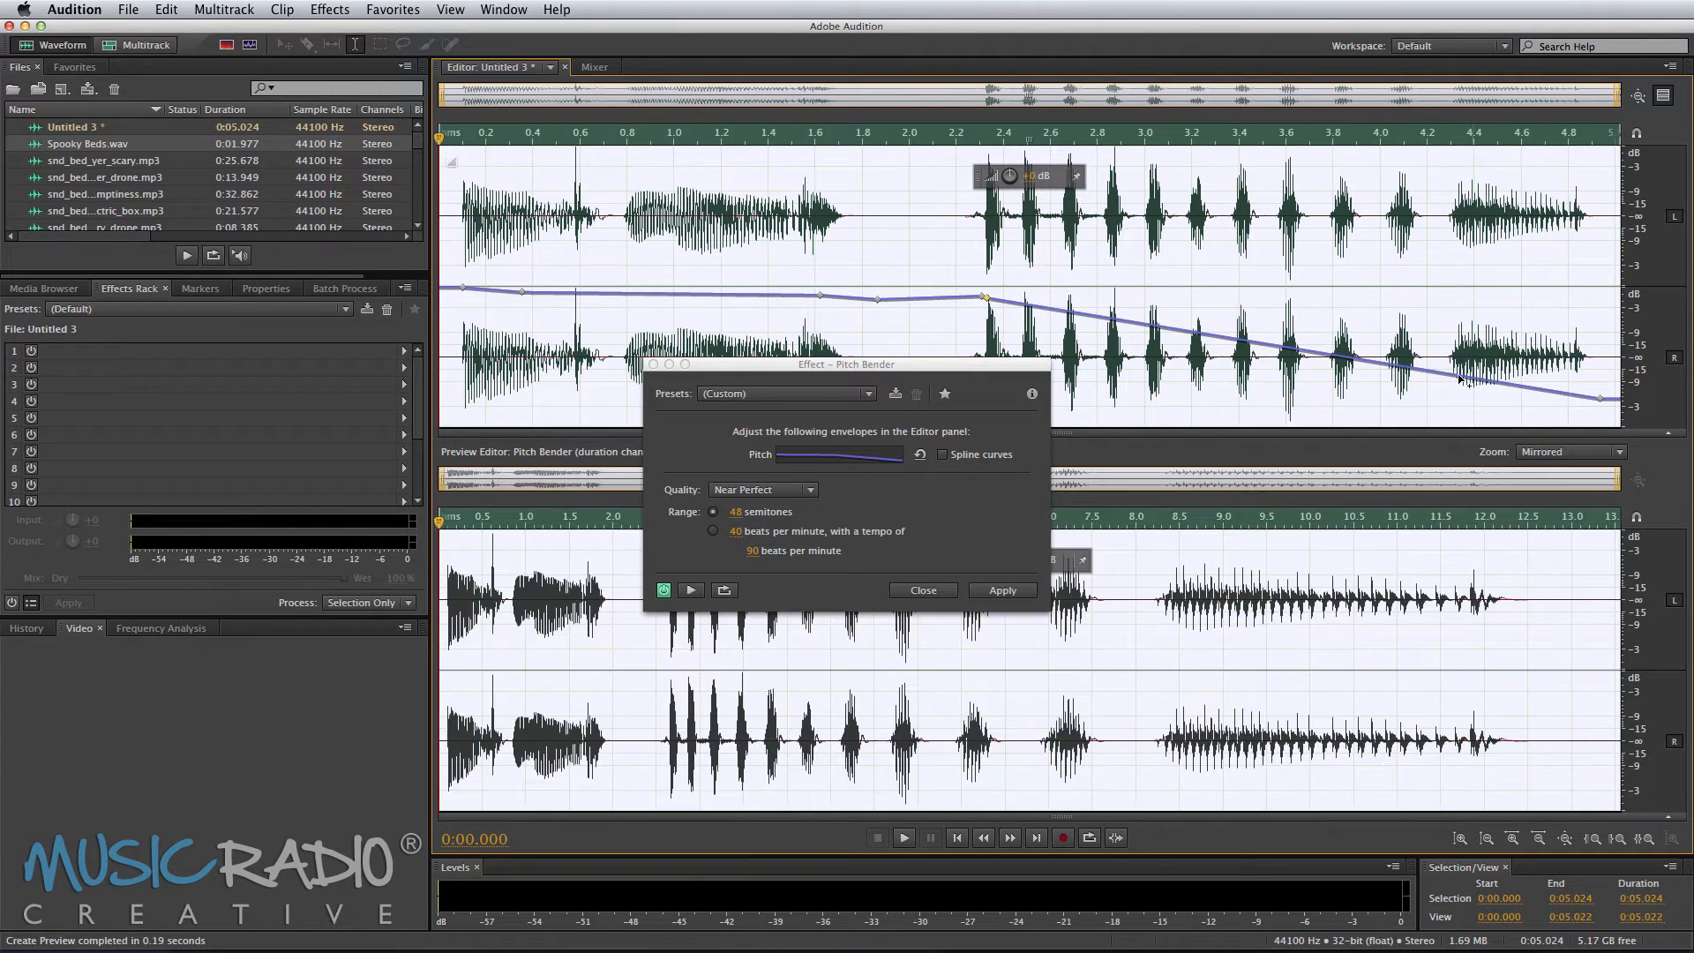
drag(1489, 384, 1597, 333)
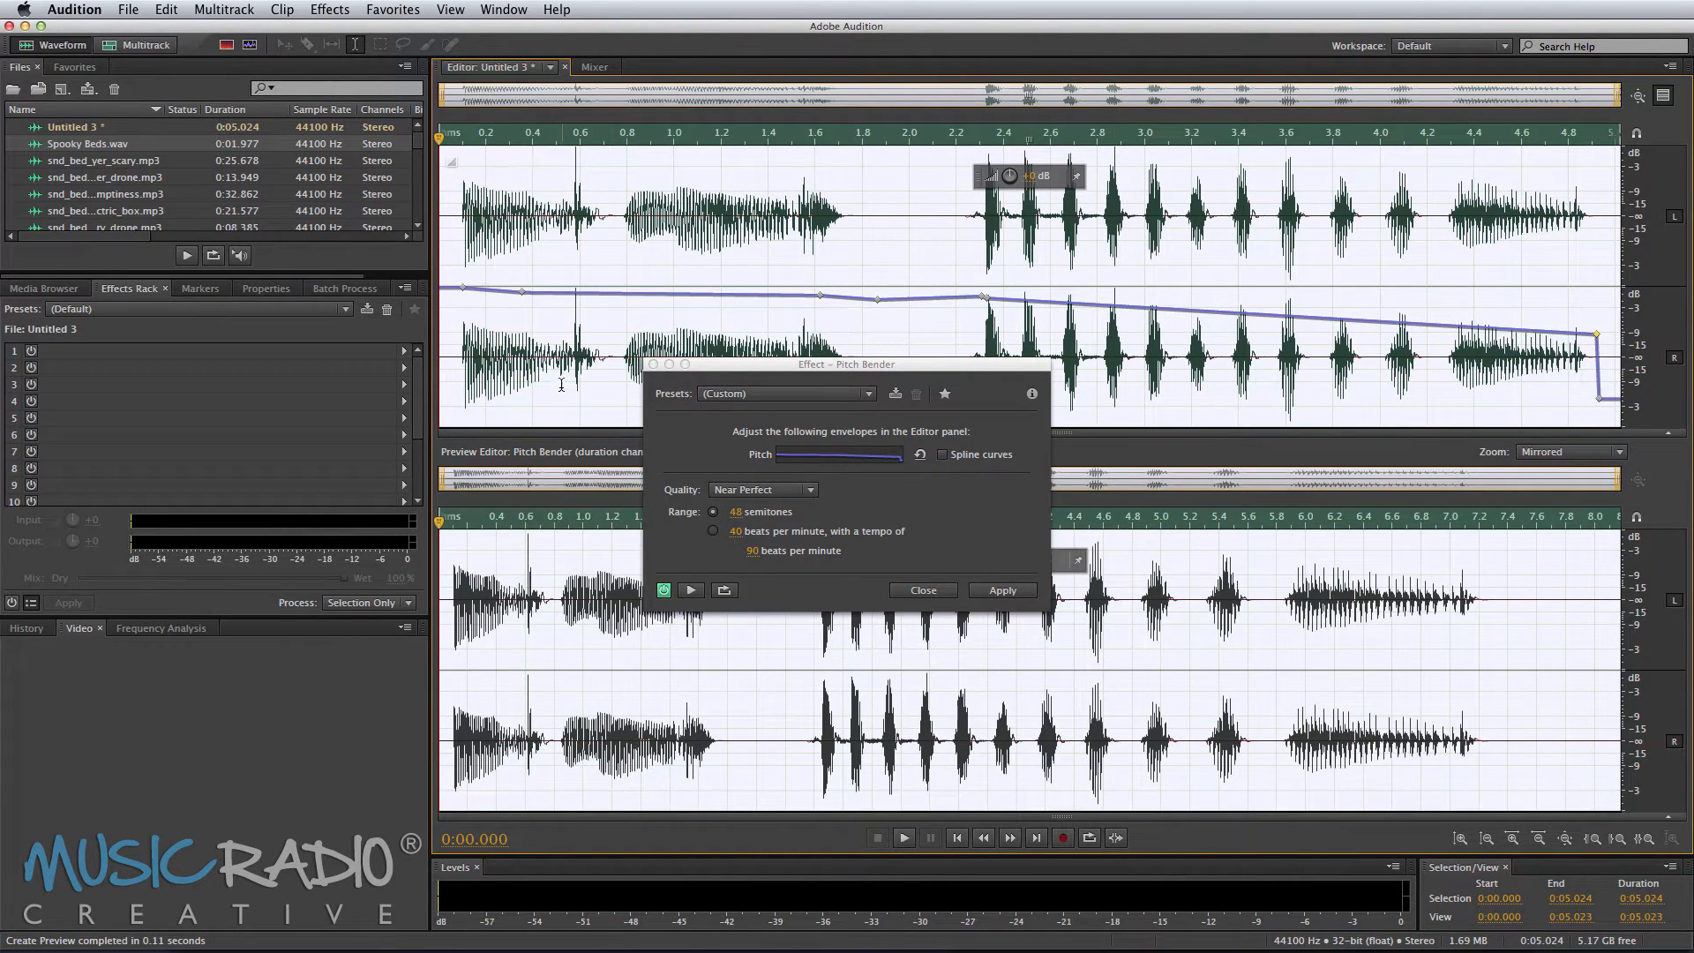
key(space)
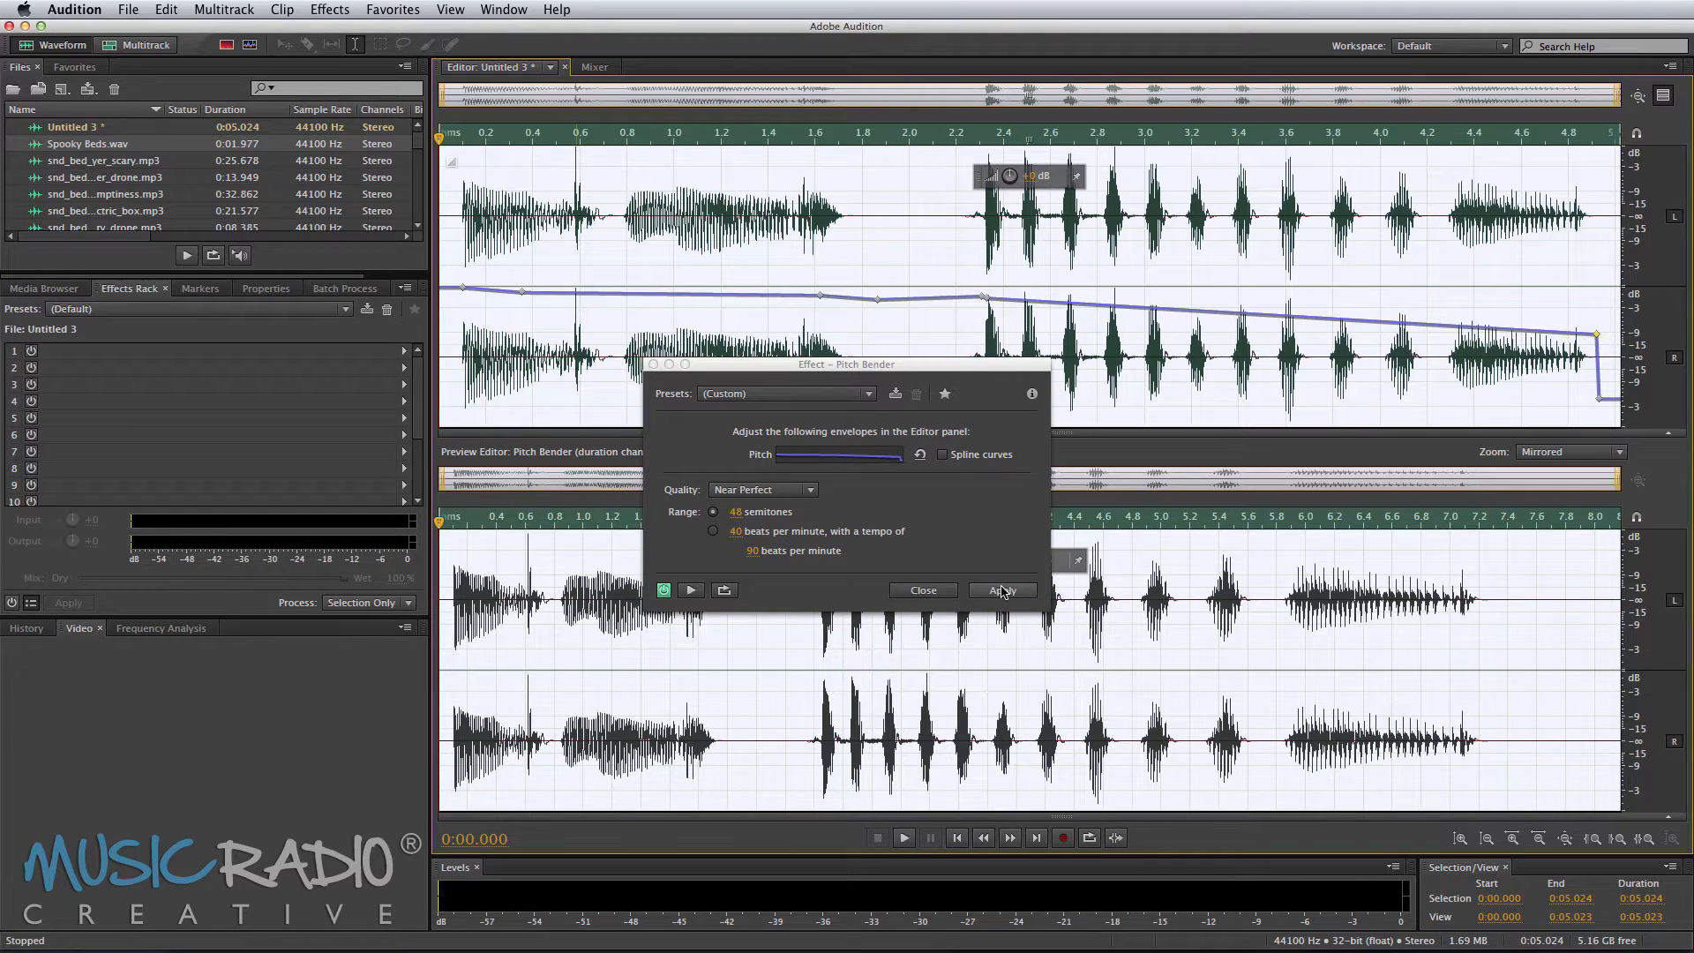
click(1002, 590)
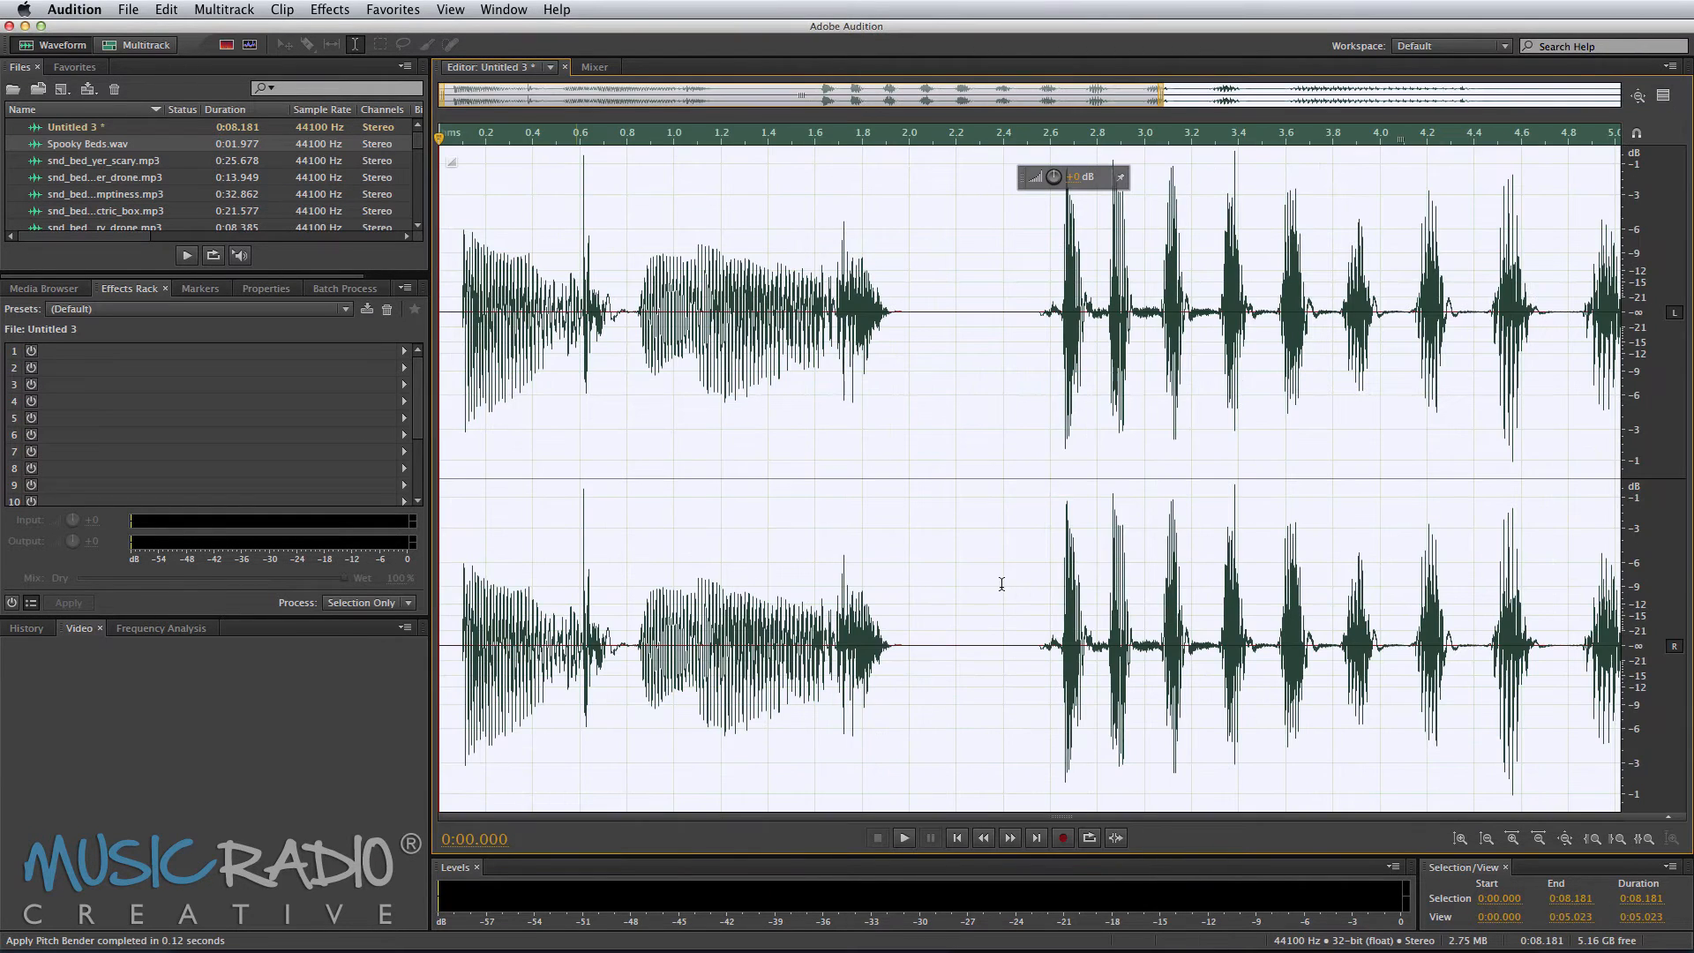
Step: Save the processed clip as And More Laugh.wav and close it
key(super+shift+s)
text(And More Laugh.wav)
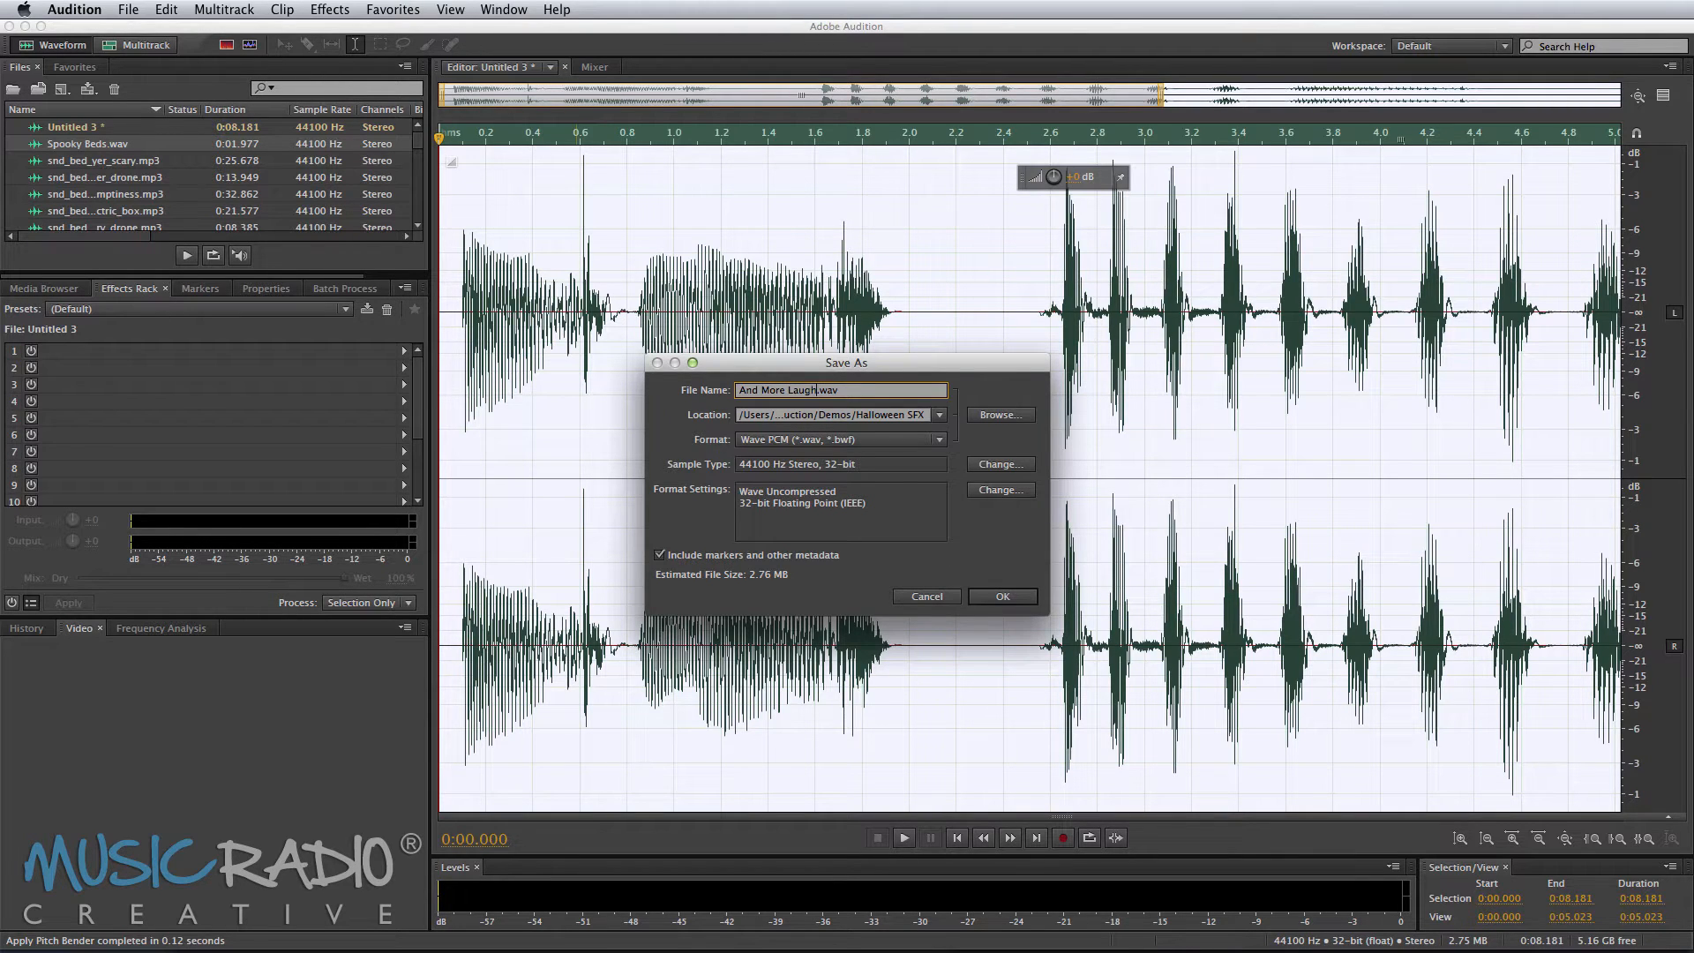
key(Return)
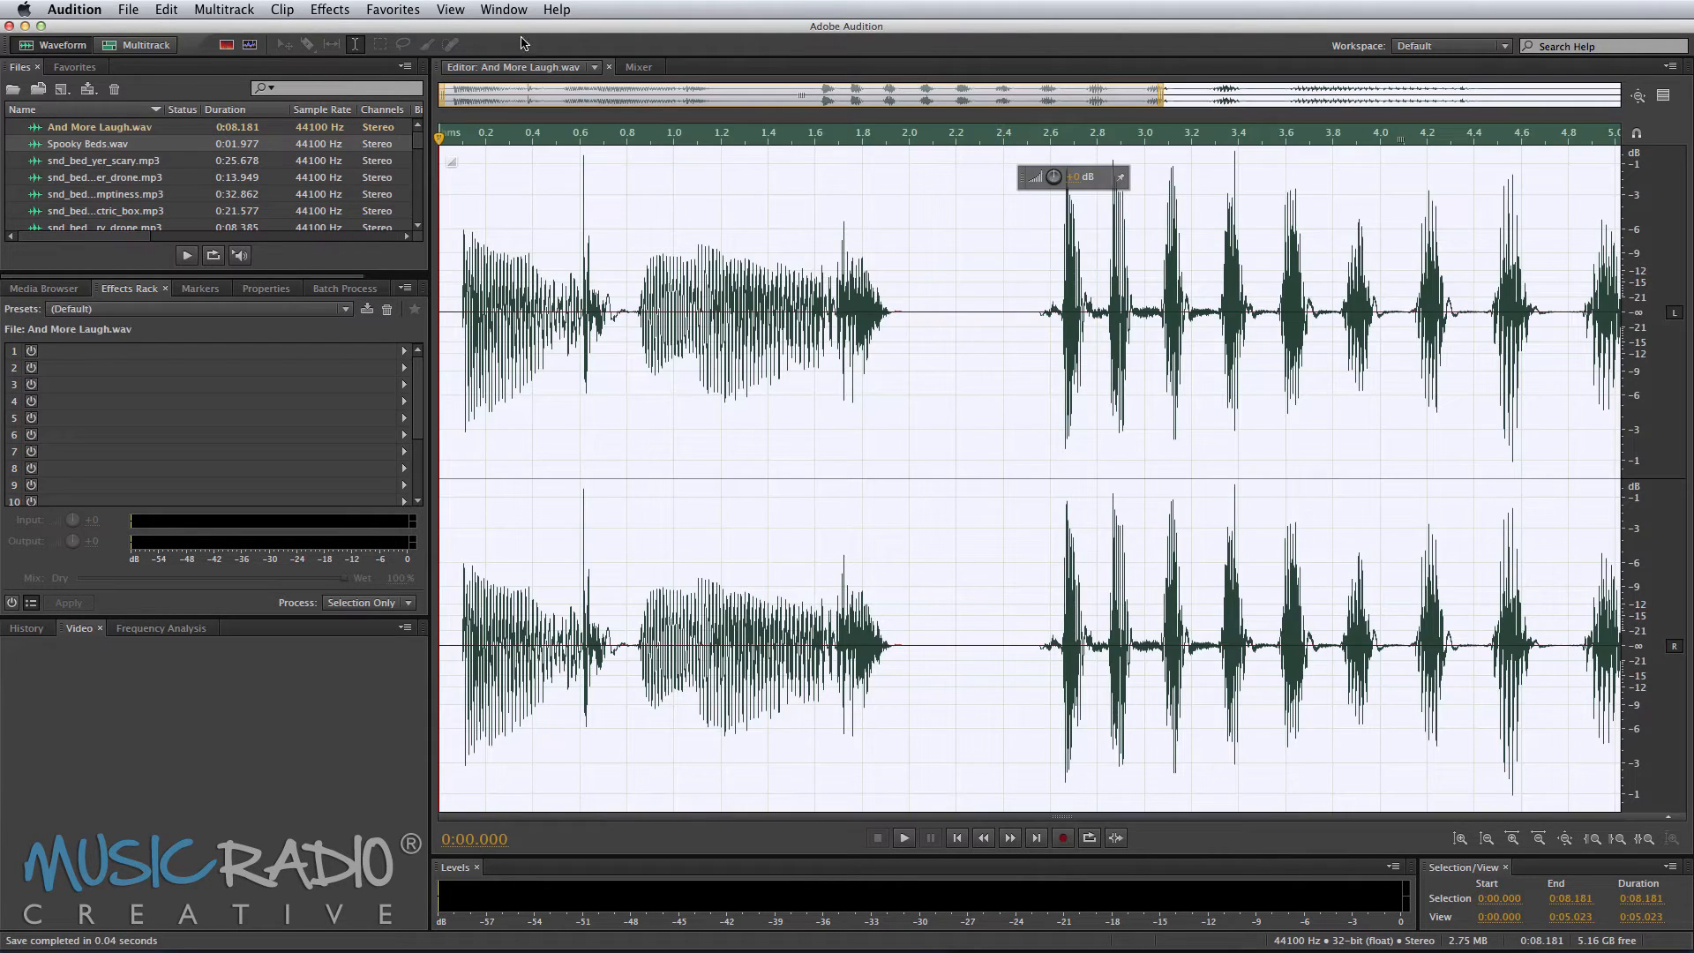
key(super+w)
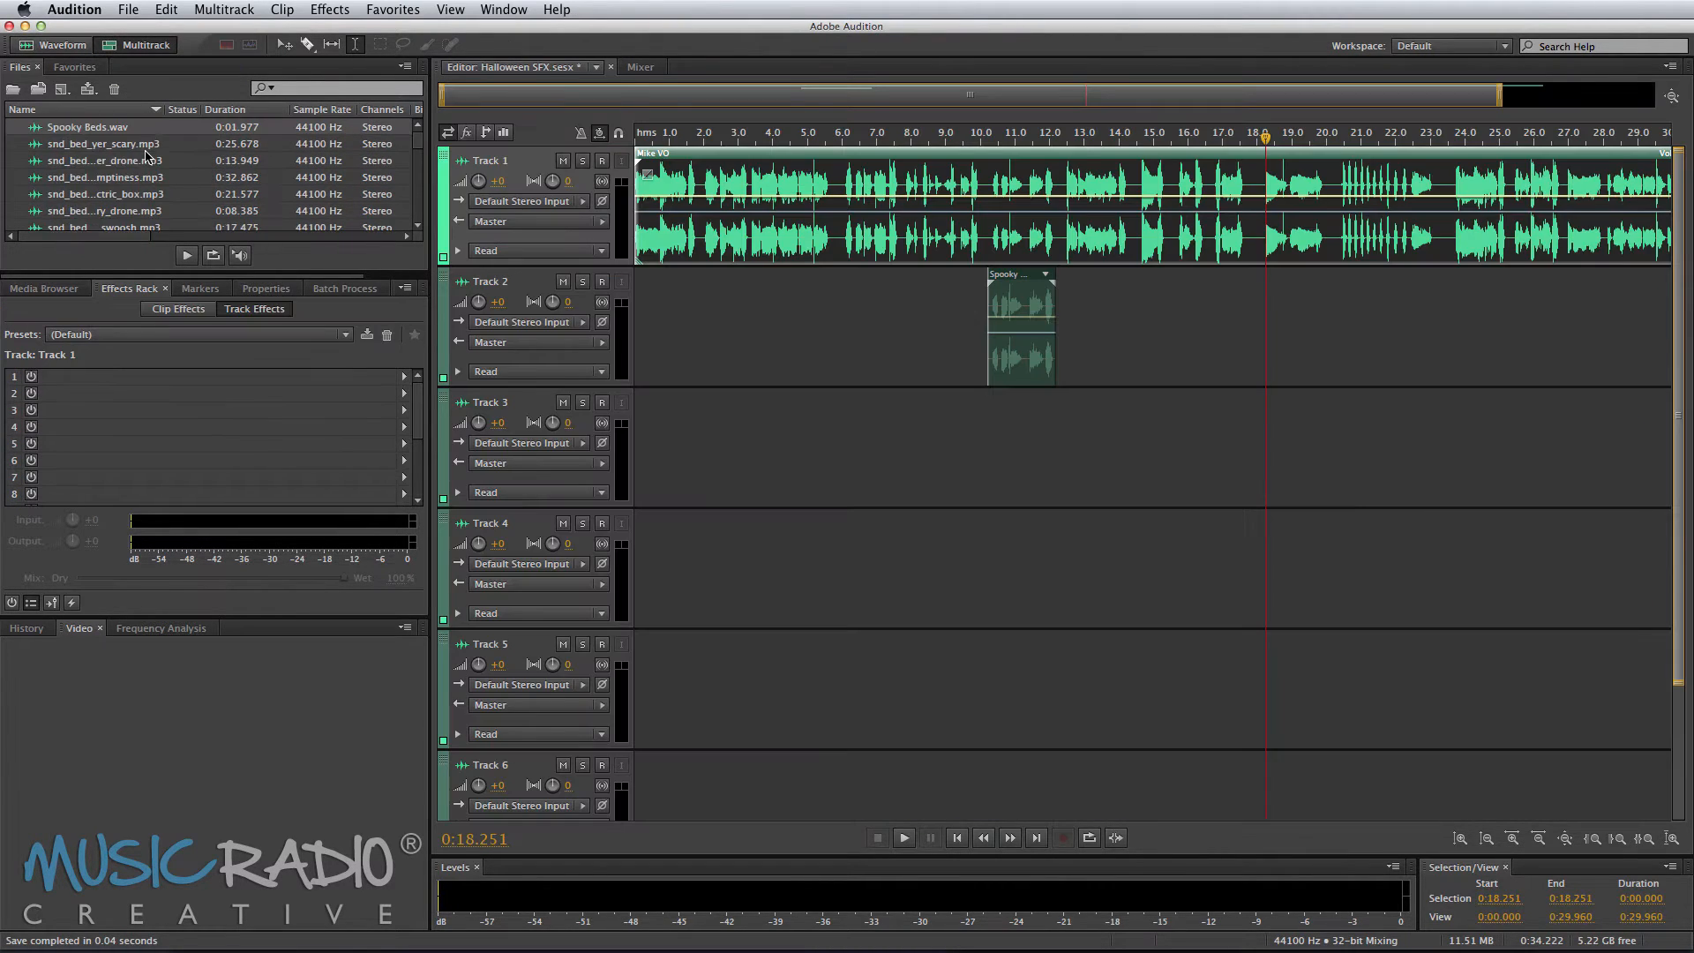
Step: Insert And More Laugh.wav on Track 1 at about 18.2 seconds, ahead of the remaining Mike VO clip
scroll(146, 157, down, 5)
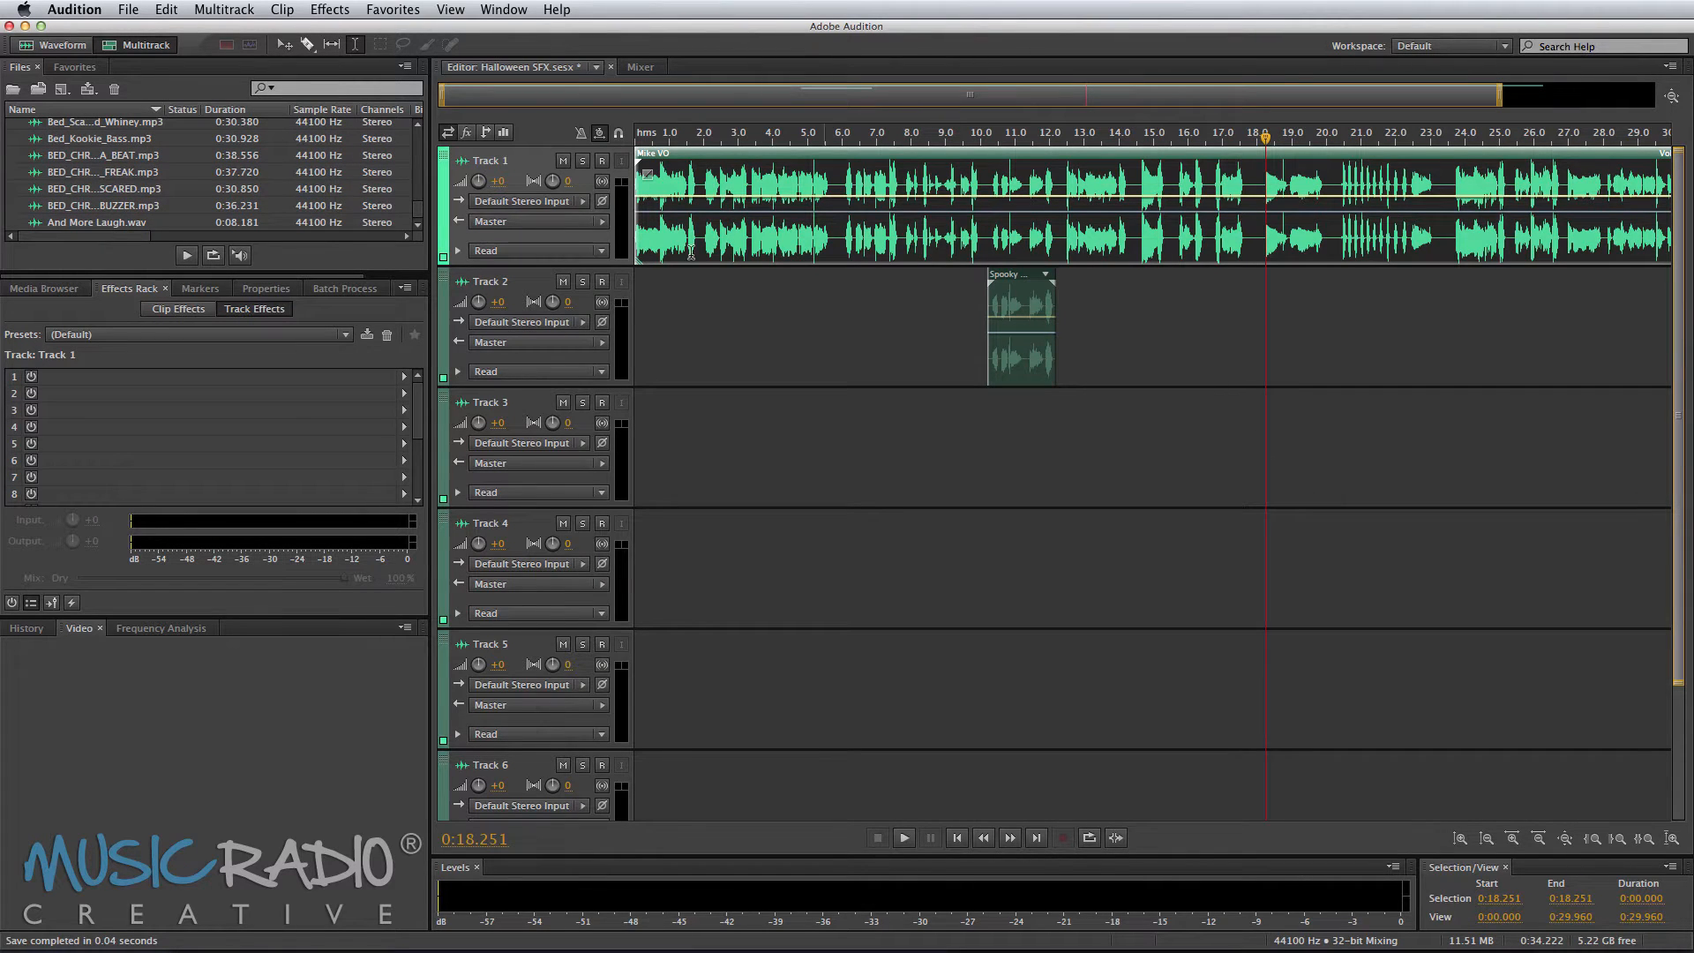
click(158, 224)
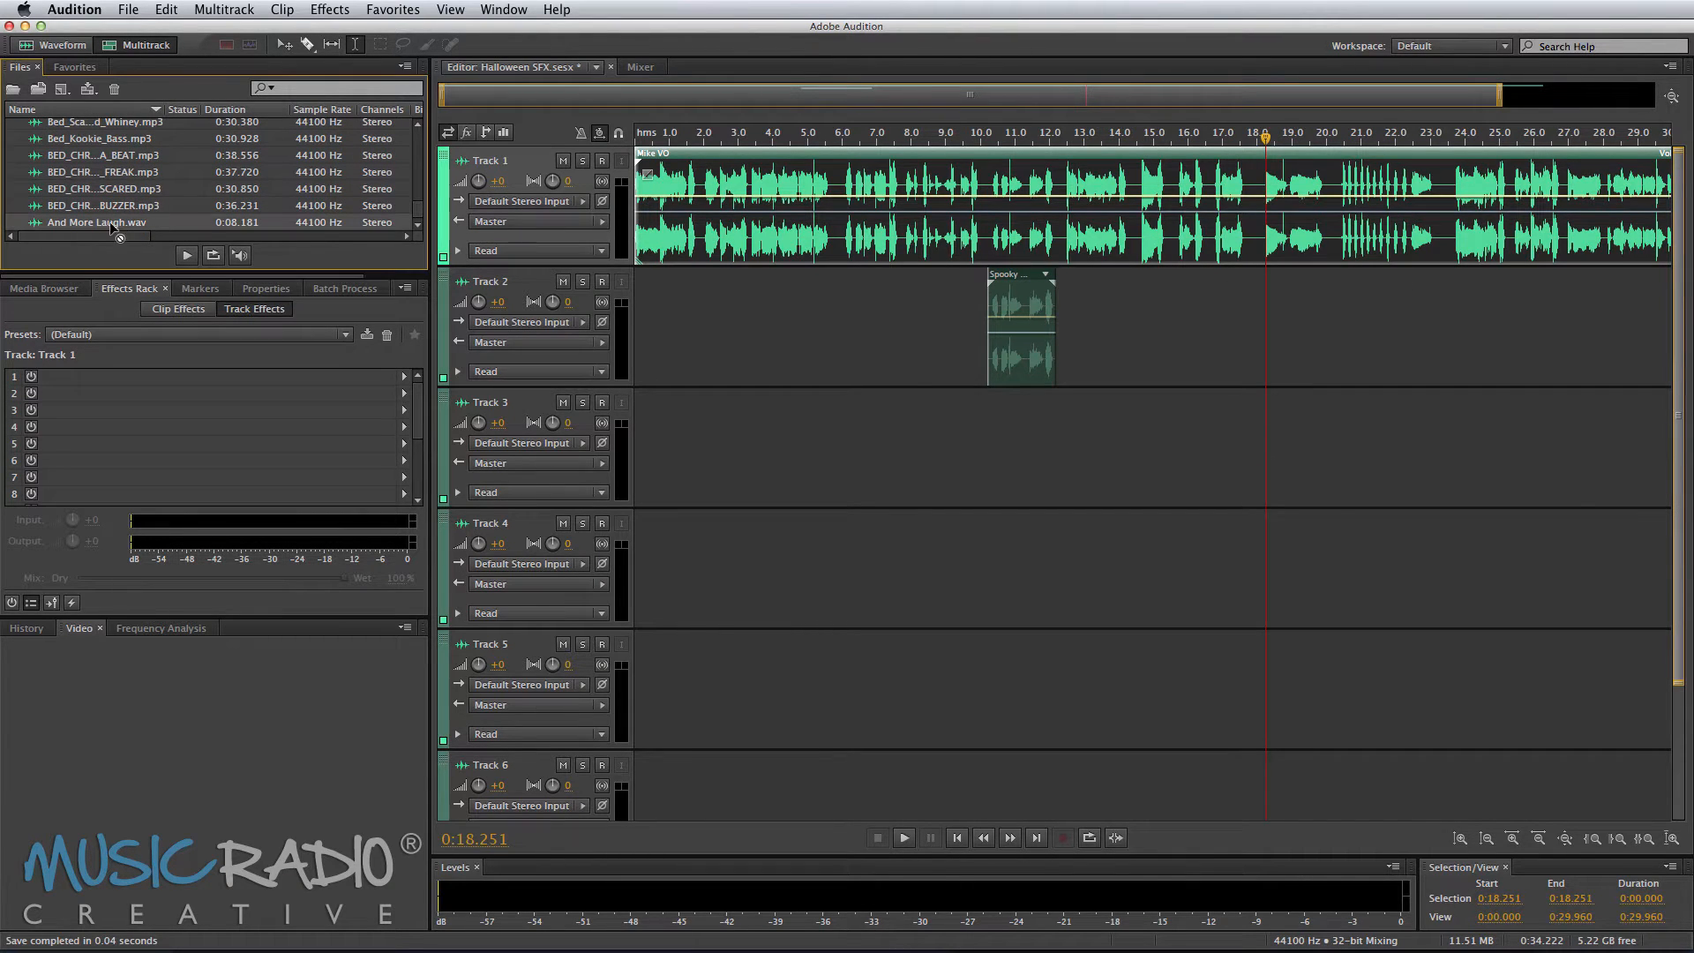
drag(113, 231, 1262, 326)
drag(1260, 225, 1639, 222)
key(Delete)
click(1482, 438)
drag(1302, 380, 1335, 204)
scroll(1551, 309, right, 5)
click(1266, 279)
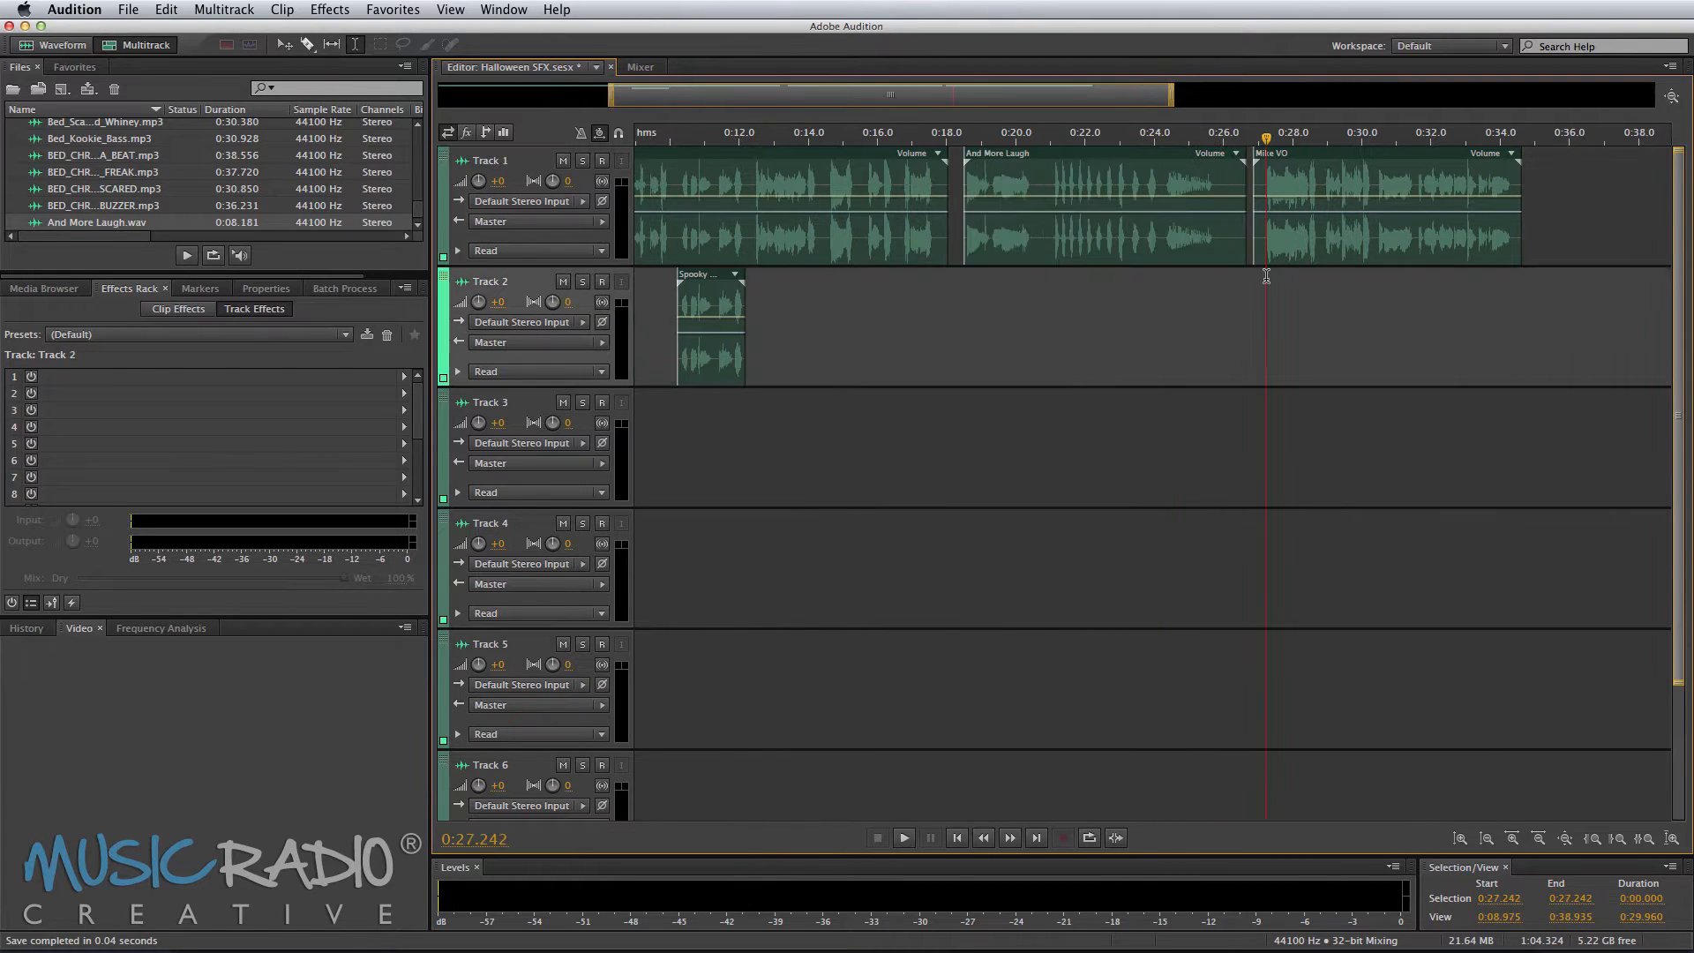
Step: Play the later Mike VO clip and split it at about 28.9 and 30.2 seconds
key(space)
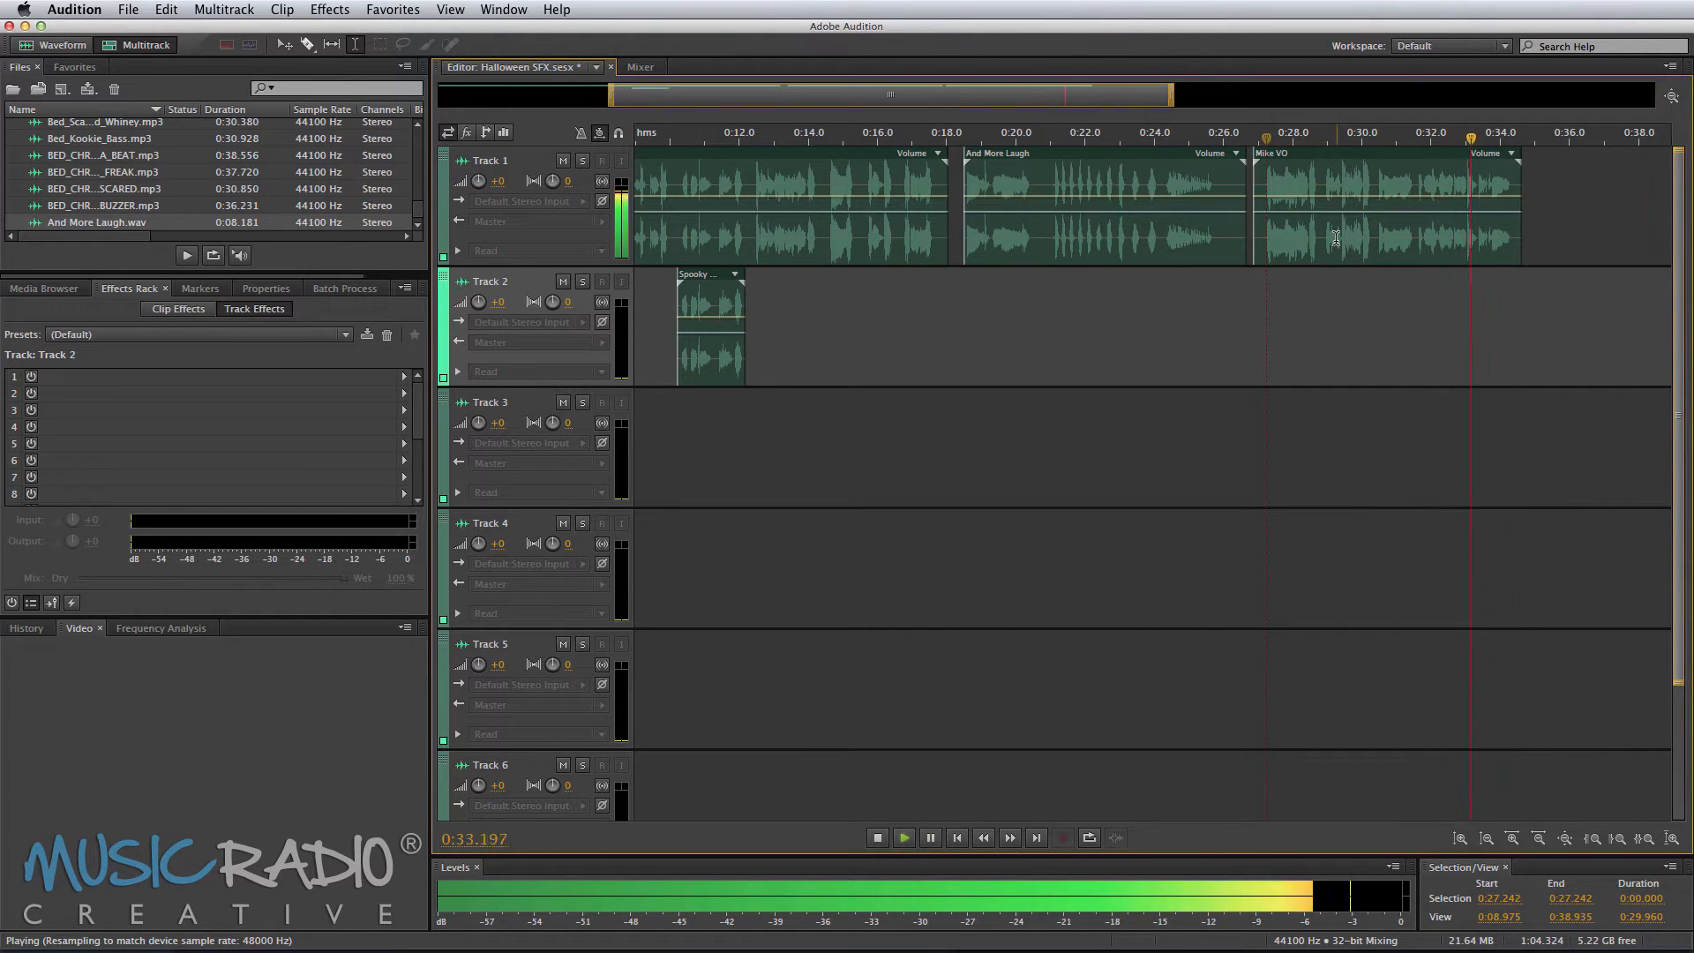
key(space)
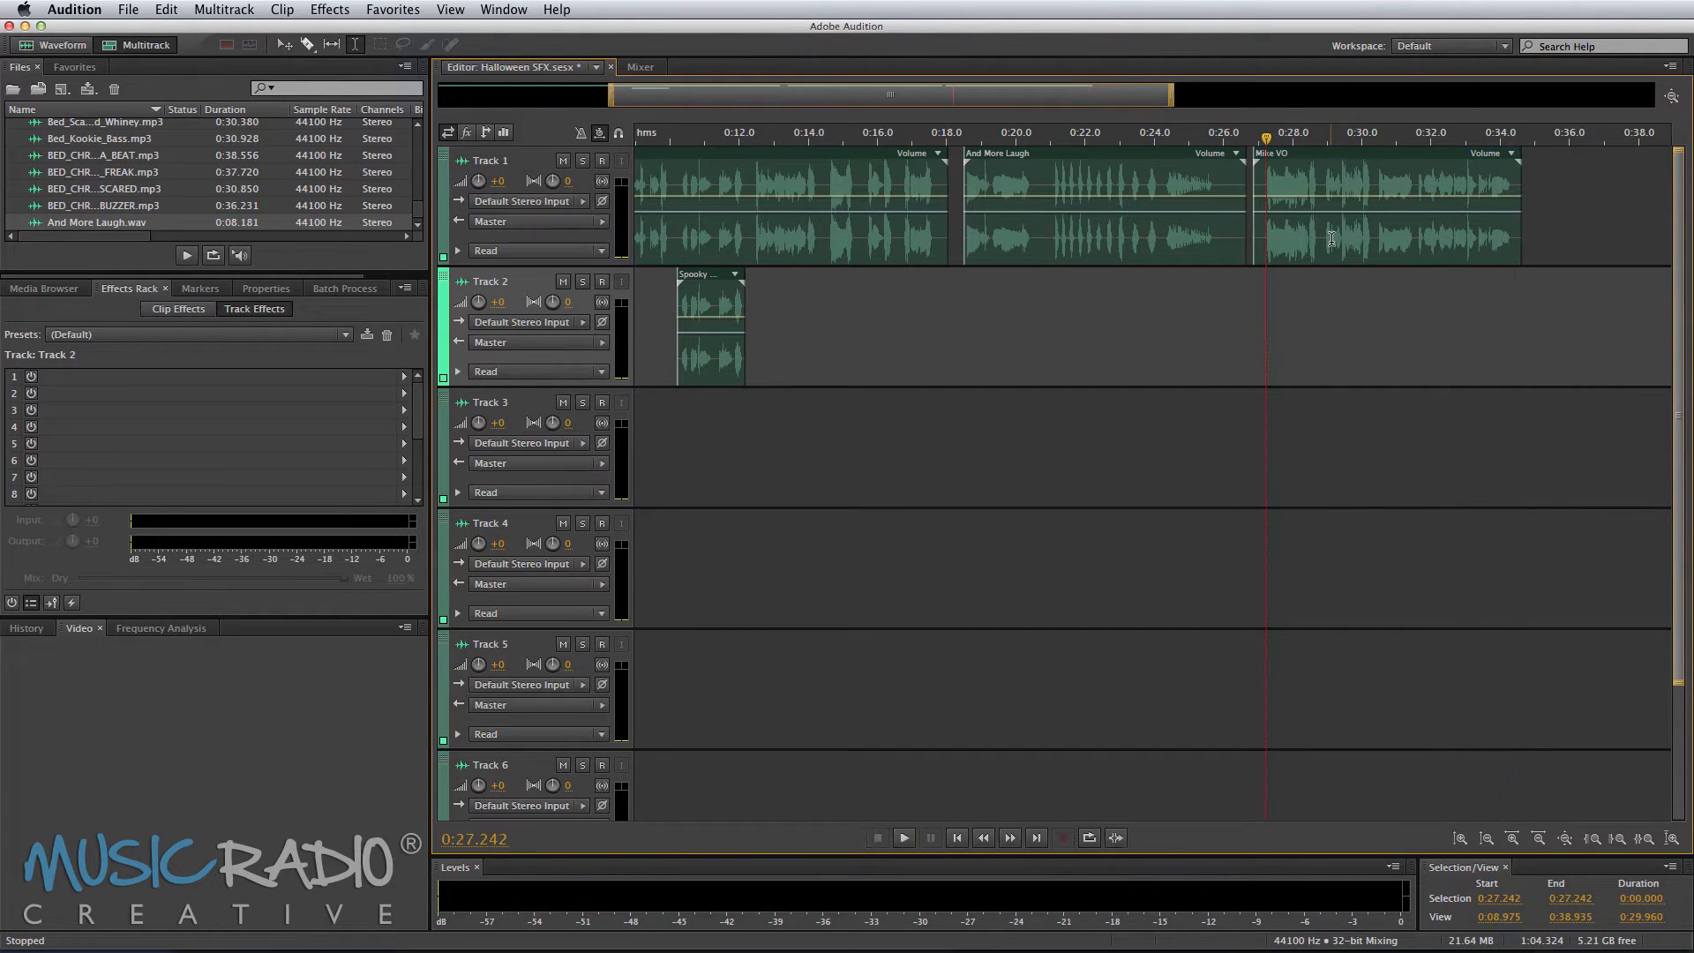
click(1323, 244)
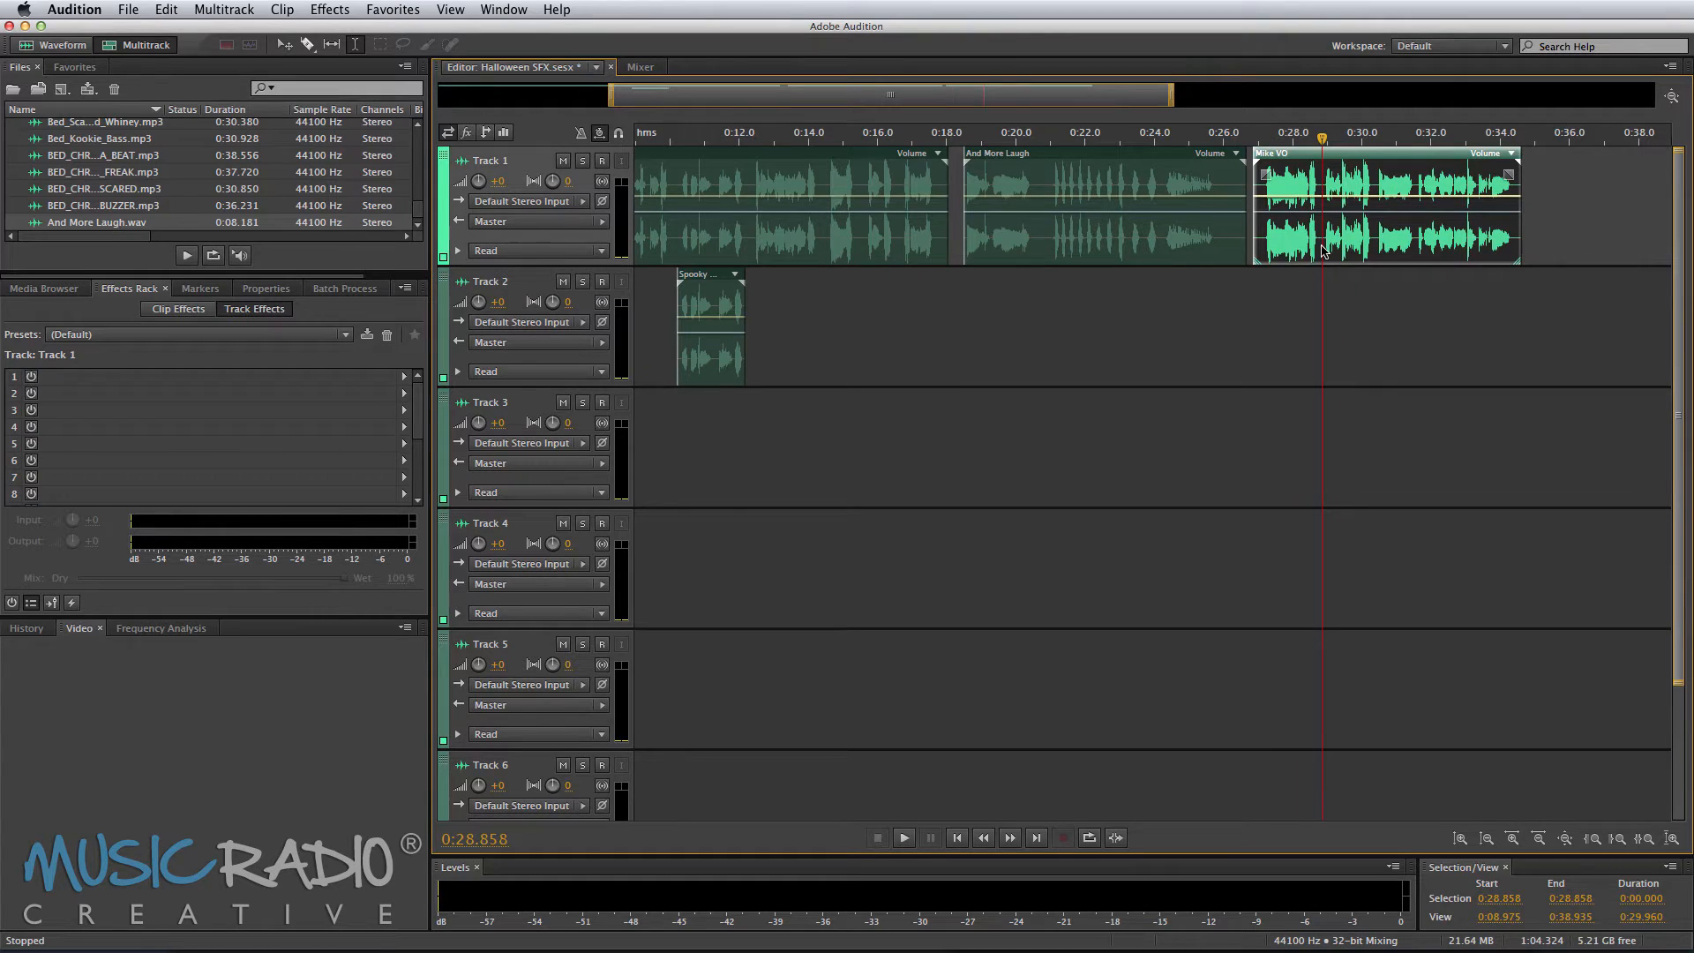
key(super+k)
click(1371, 236)
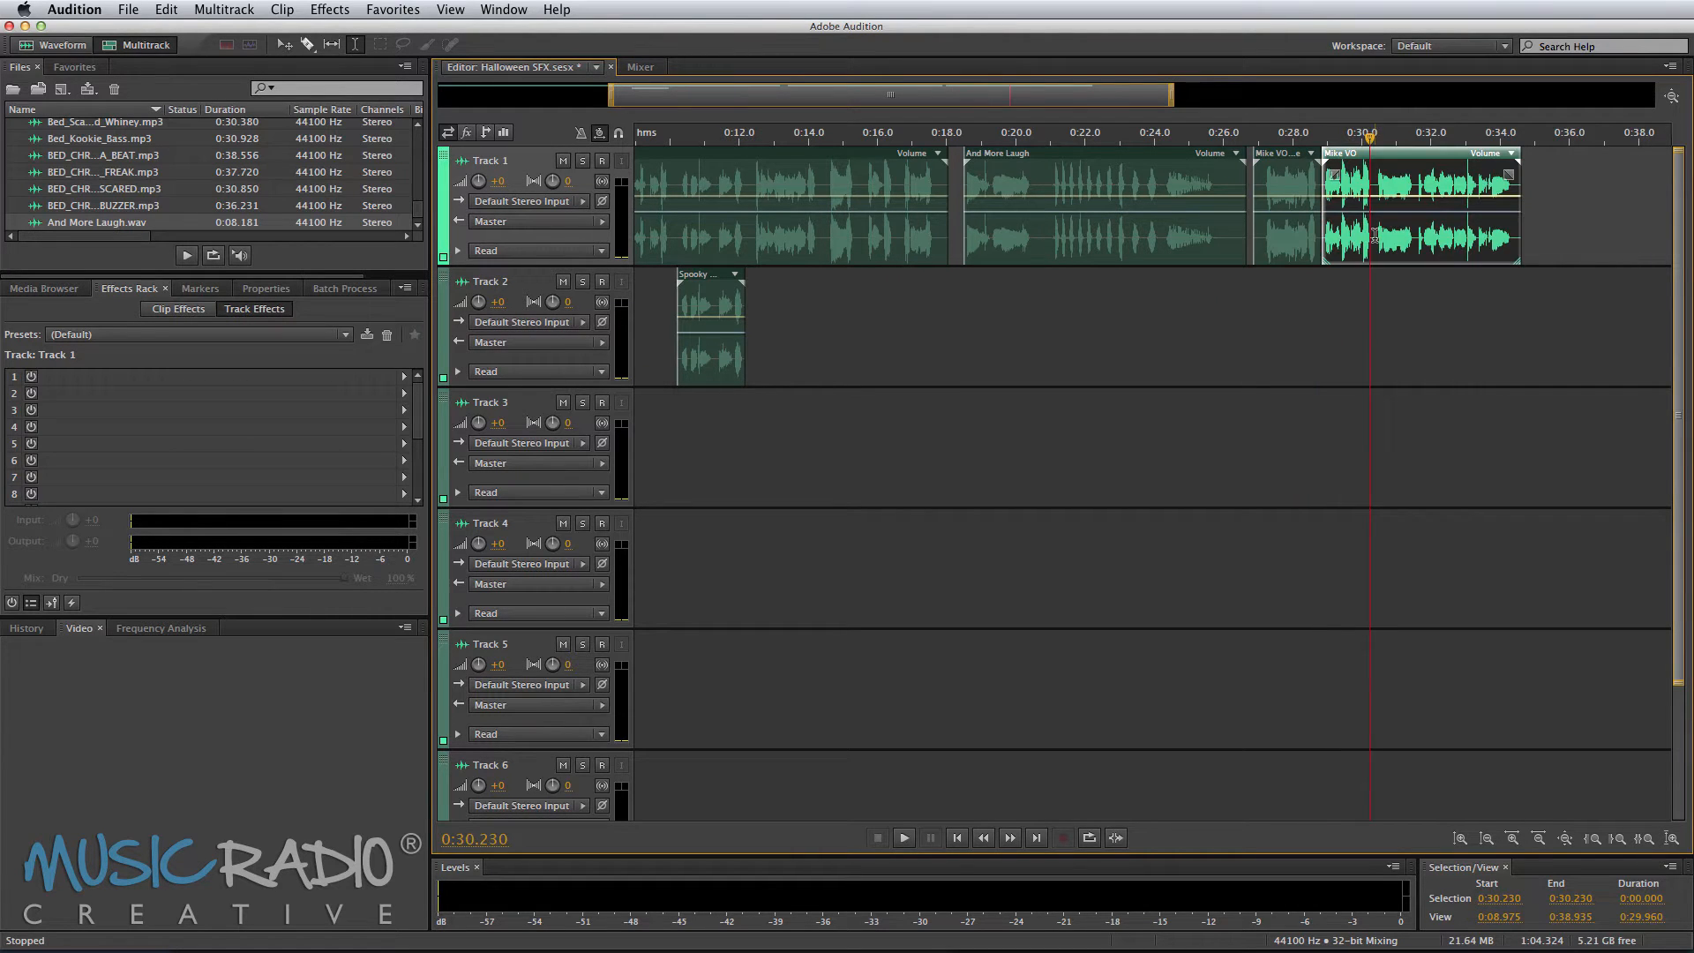
key(super+k)
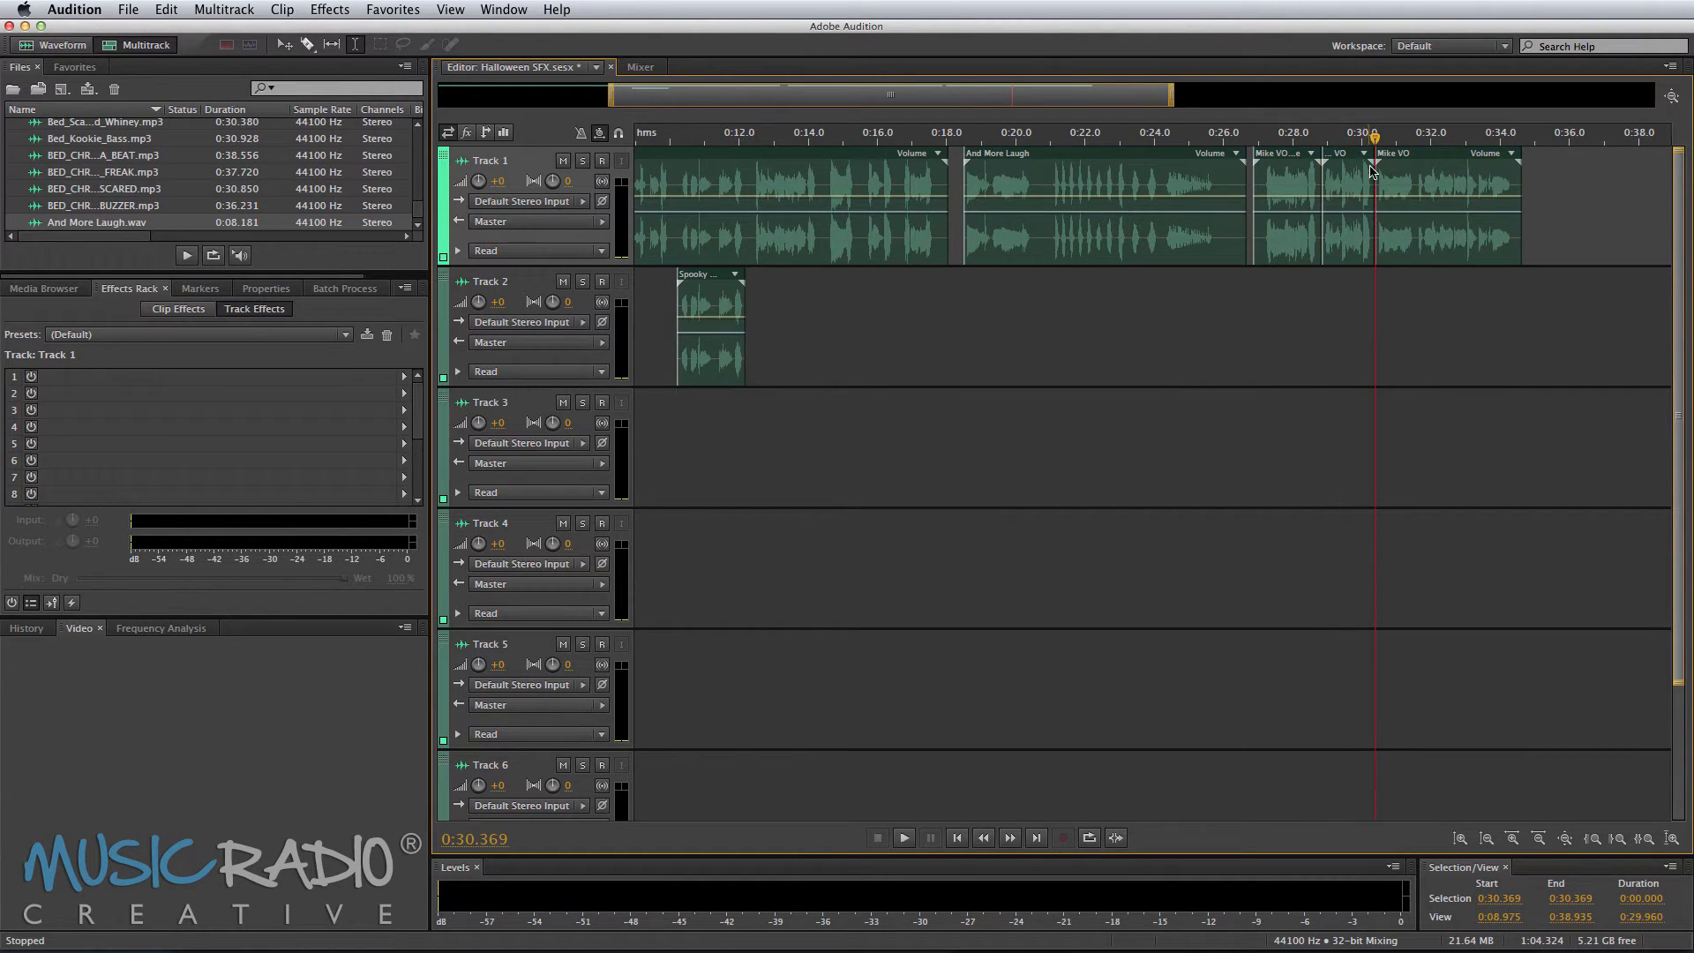
Step: Move the first split Mike VO segment down to Track 2, starting around 27.2 seconds
scroll(1353, 137, up, 4)
click(1268, 293)
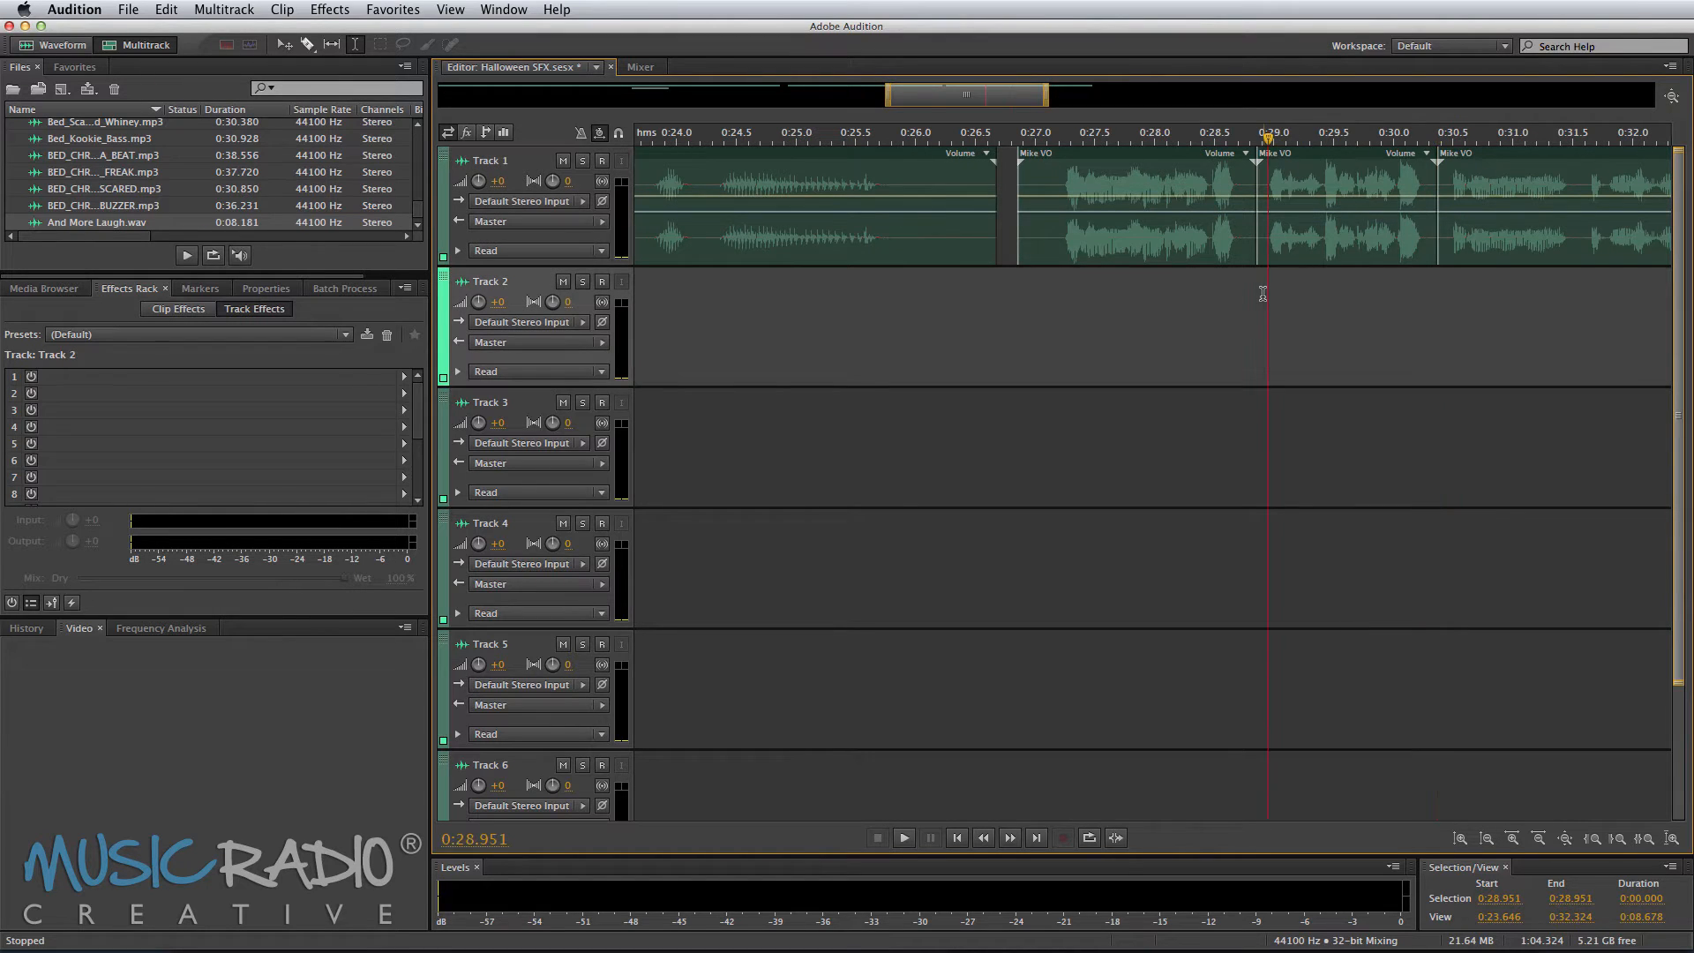
key(space)
key(space)
drag(1299, 199, 1108, 323)
scroll(1131, 141, up, 3)
drag(997, 327, 1034, 299)
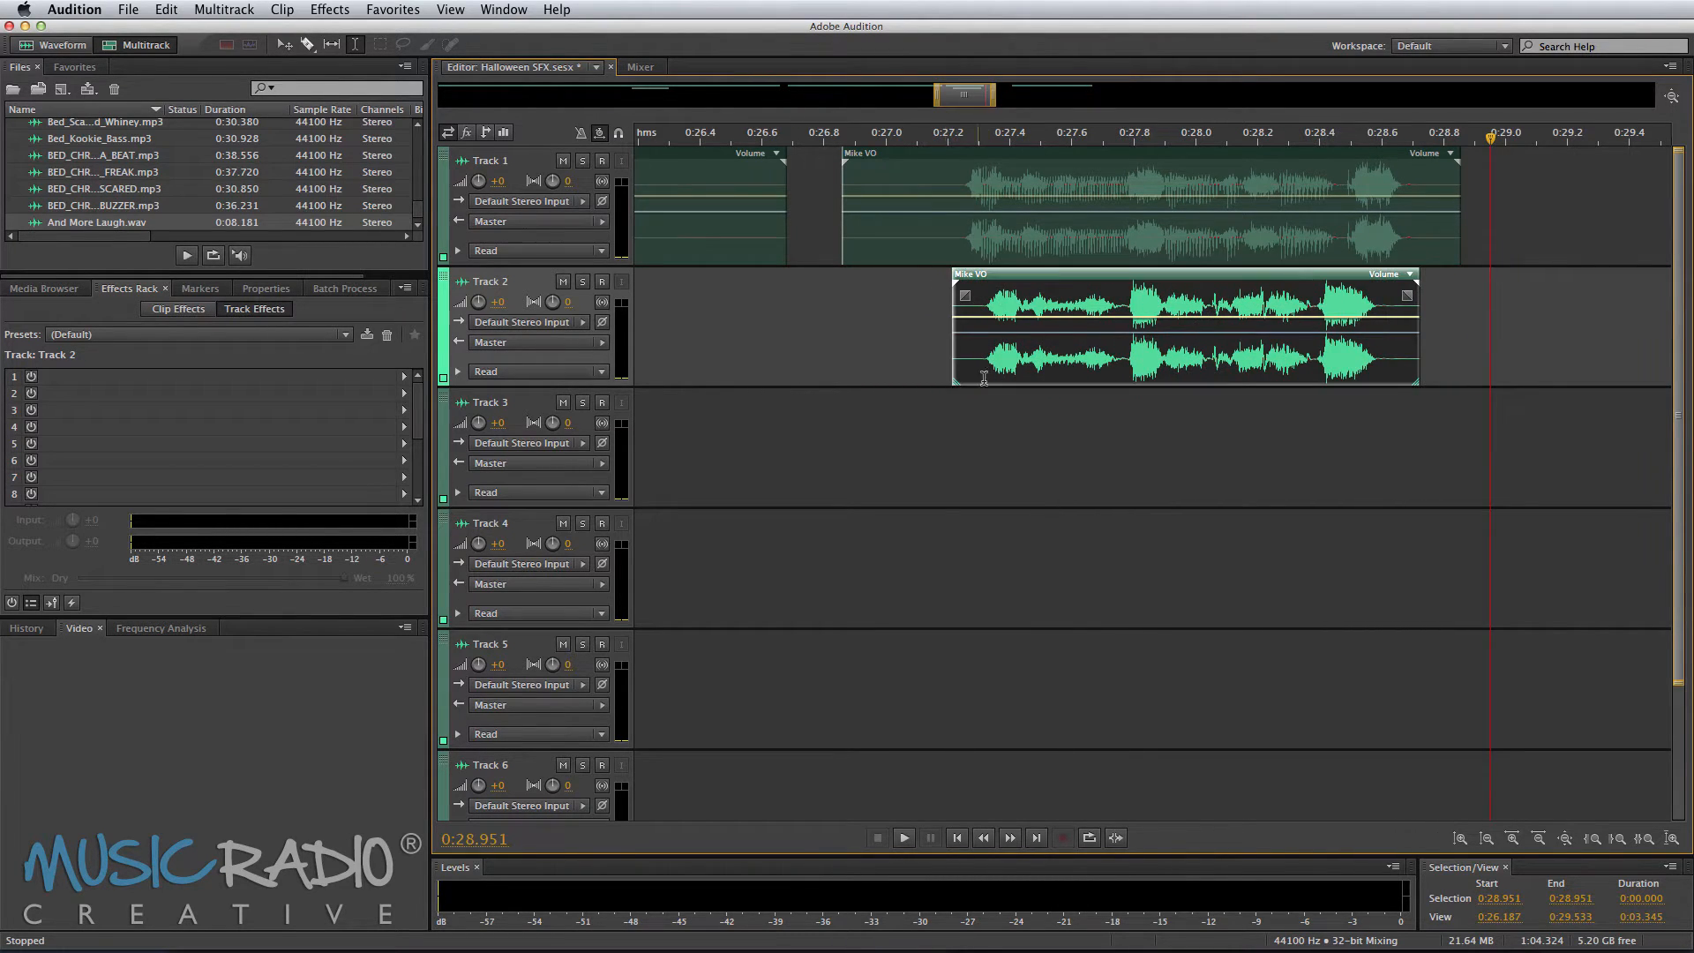
Step: Play the Track 2 segment and nudge it slightly earlier
click(945, 413)
key(space)
key(space)
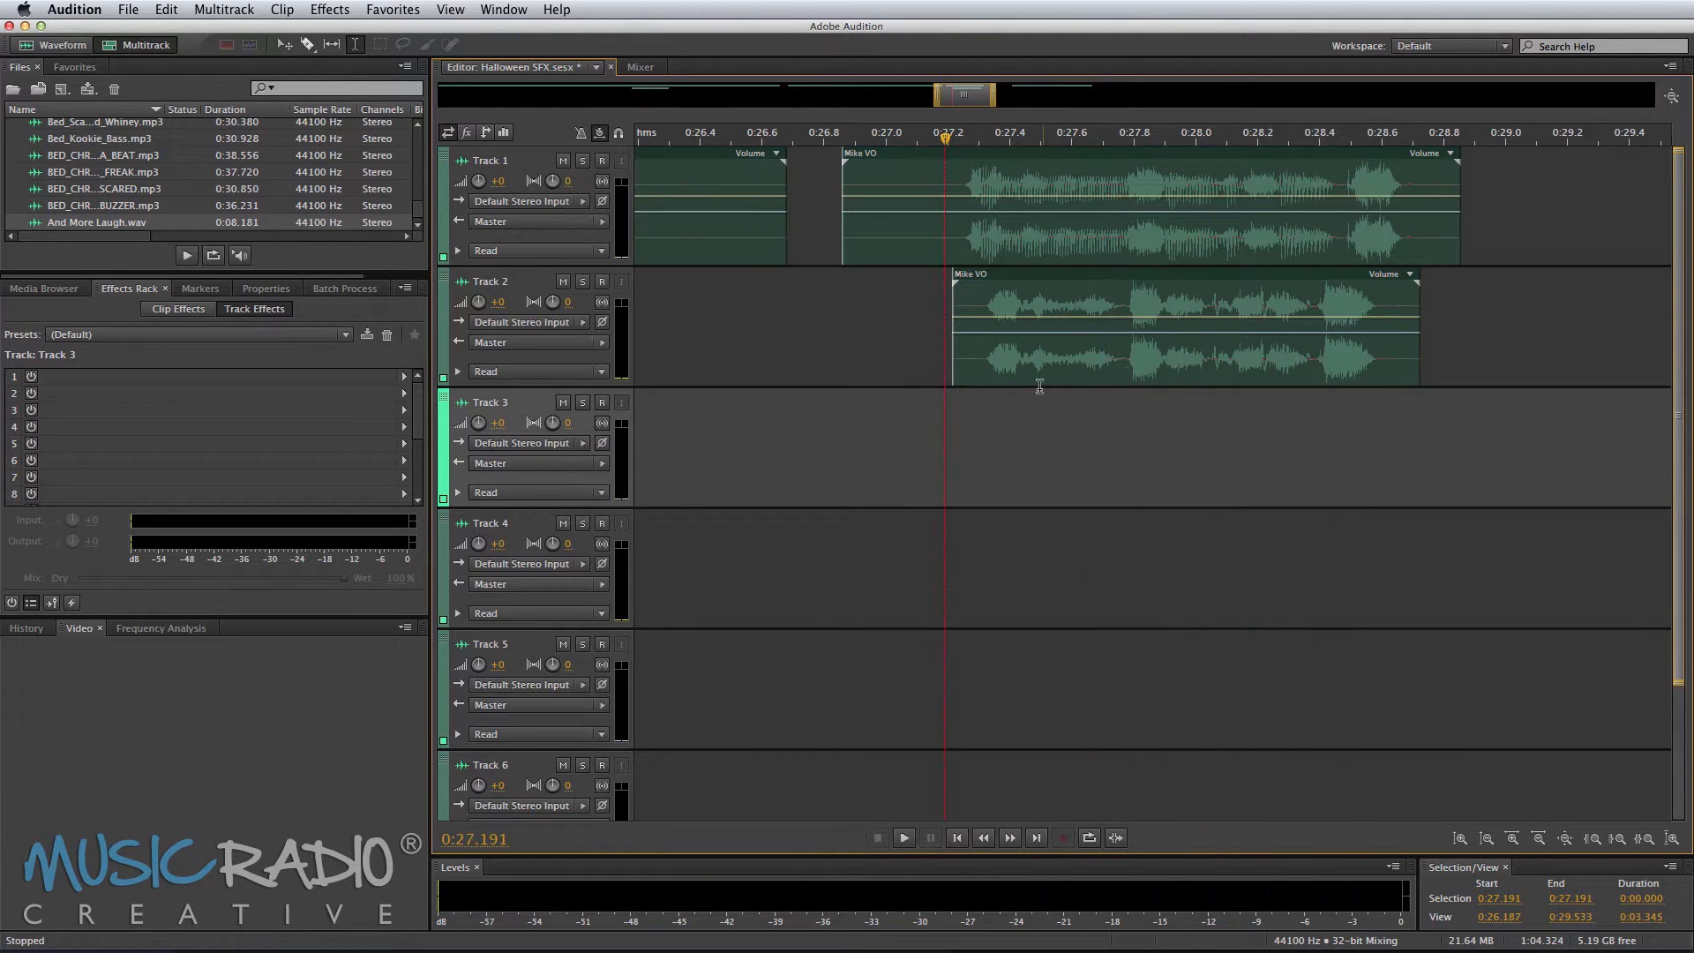
drag(1042, 382, 1025, 380)
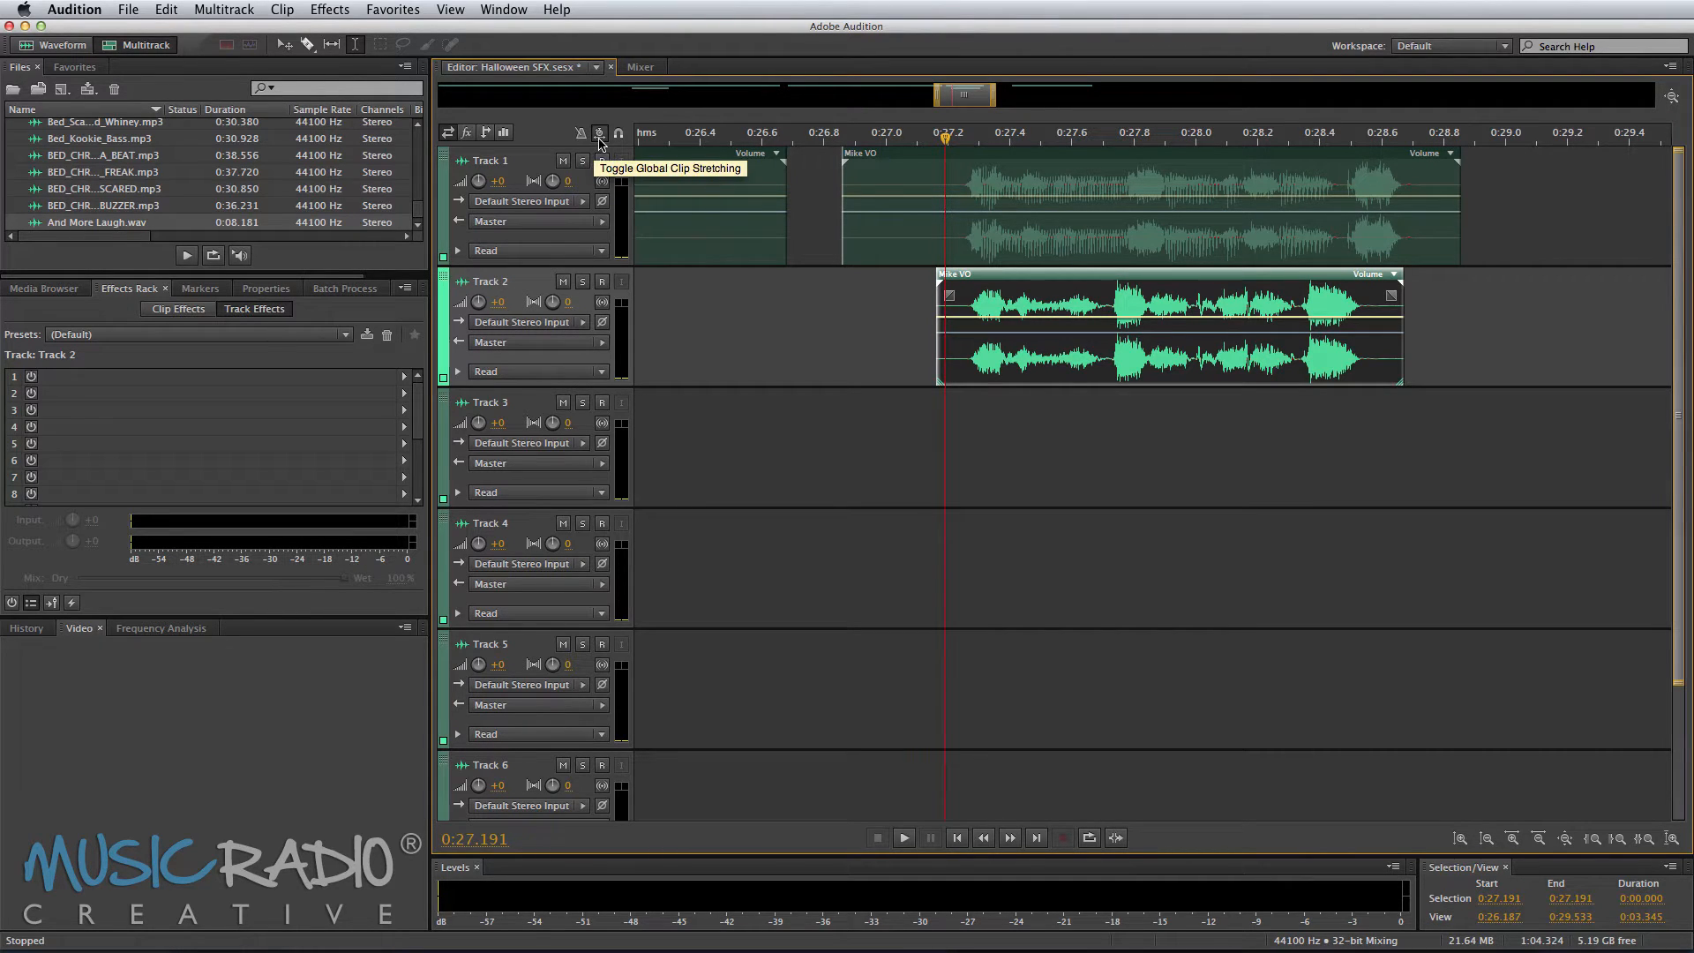
Step: Enable global clip stretching, stretch the Track 1 Mike VO clip to about 91%, and play it
click(600, 134)
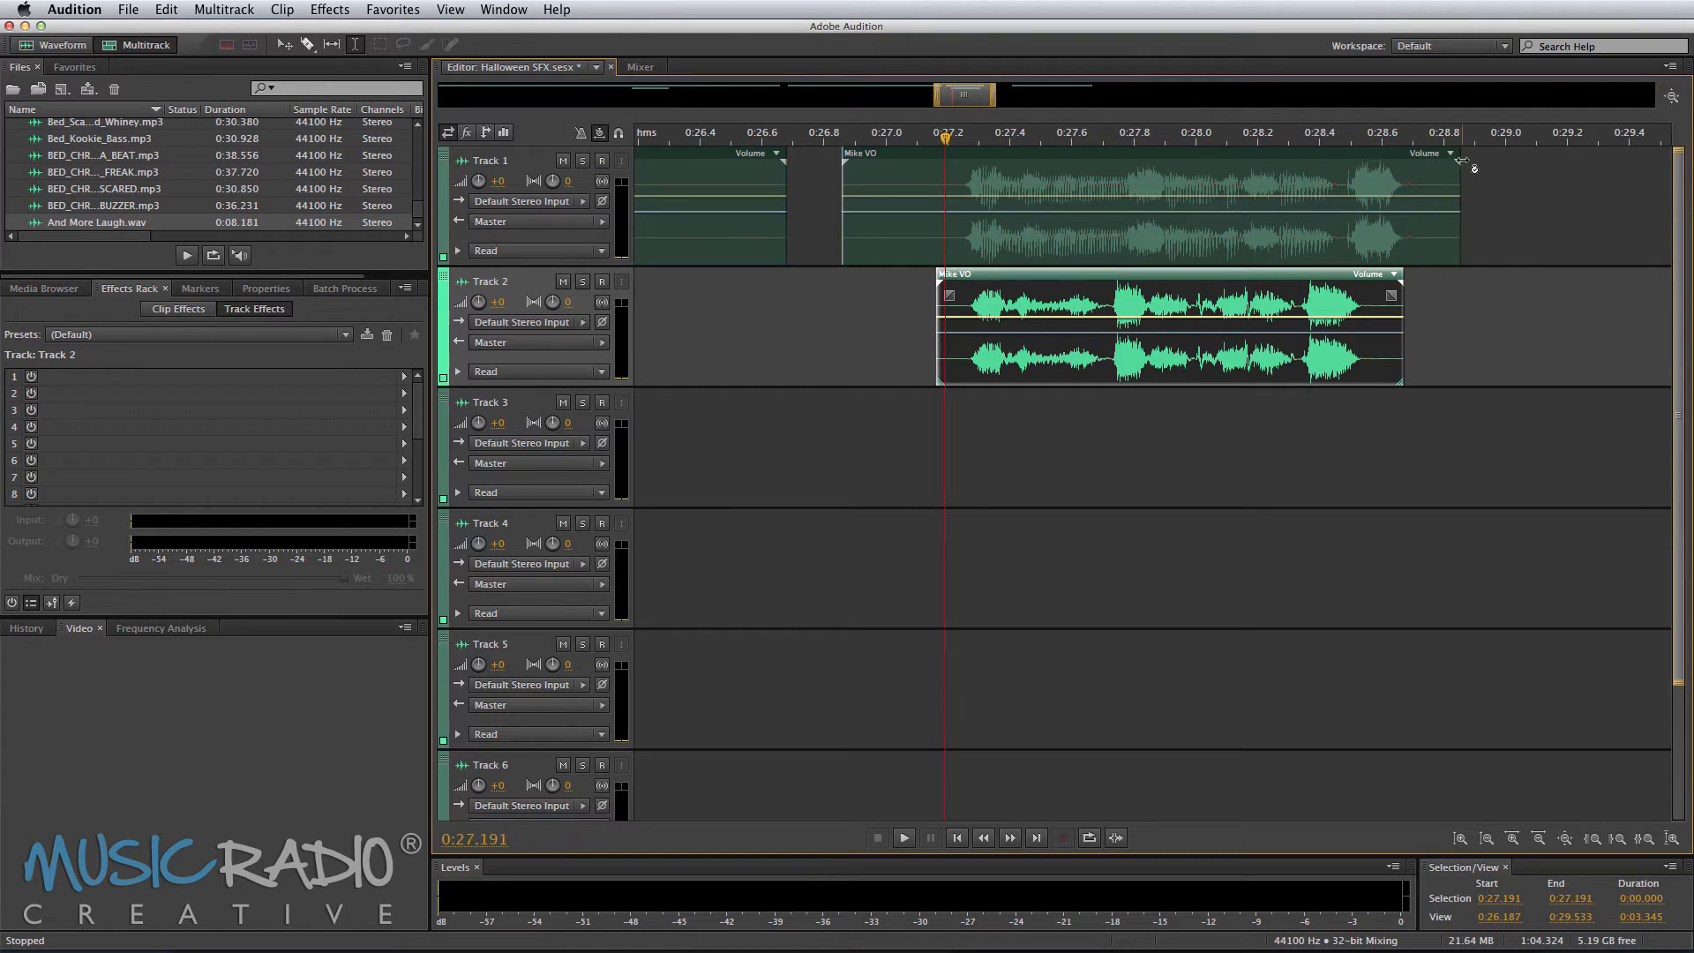
drag(1458, 162, 1410, 170)
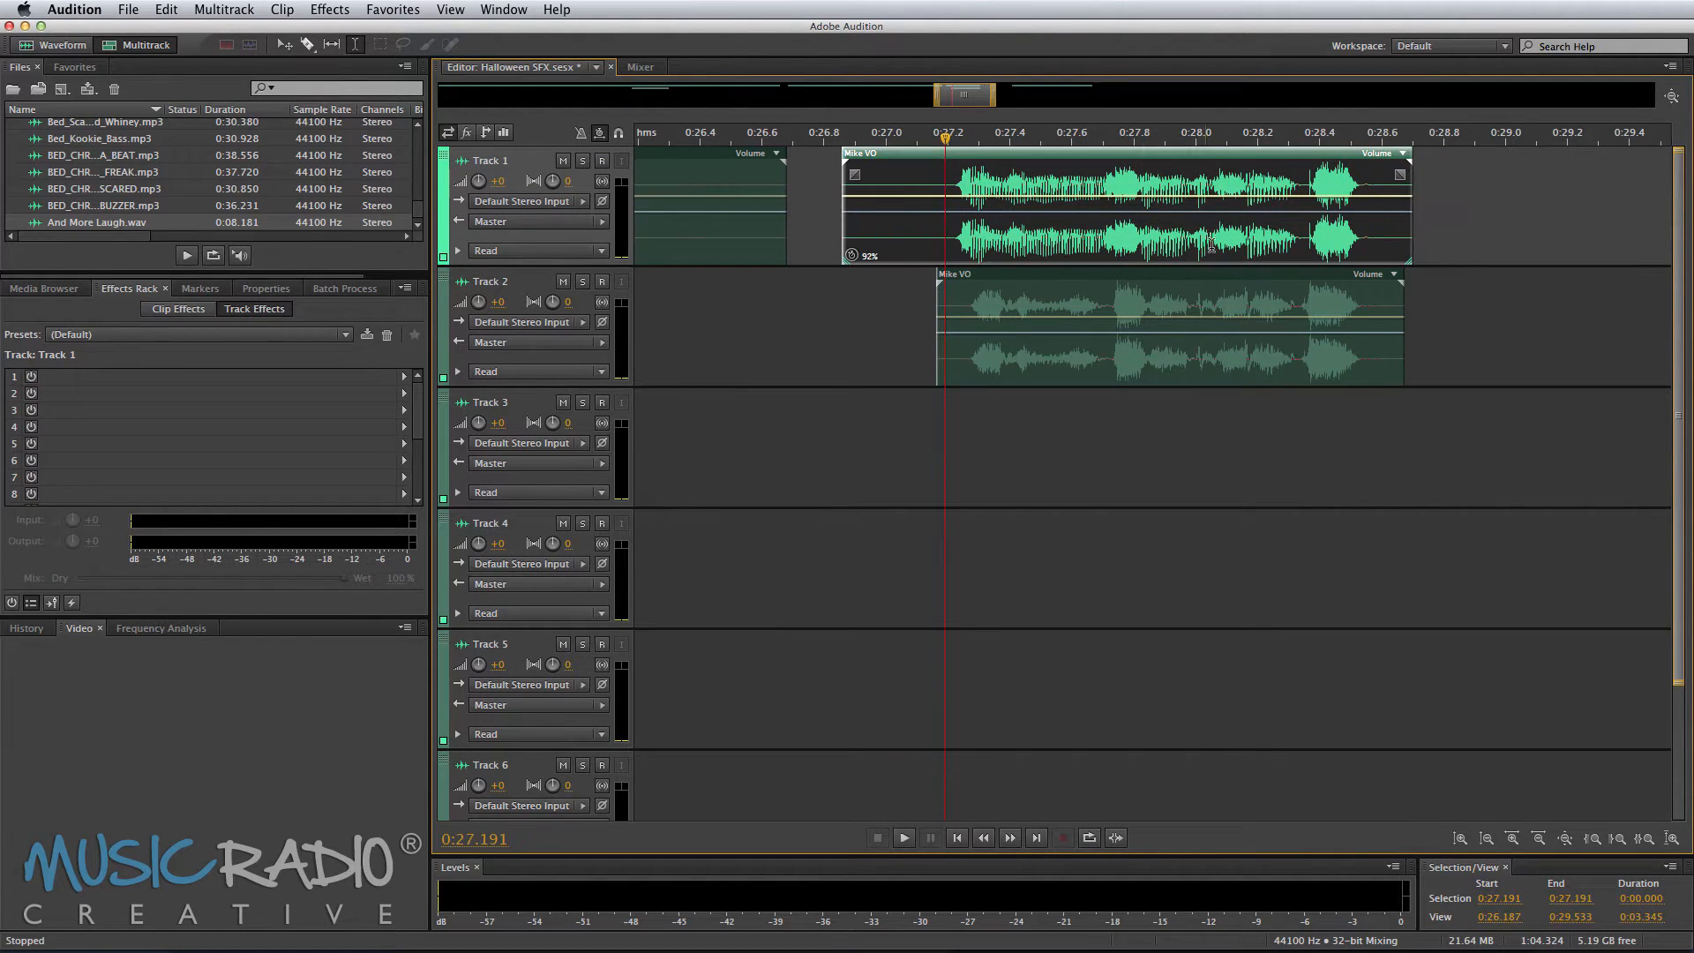
drag(1189, 234, 1195, 234)
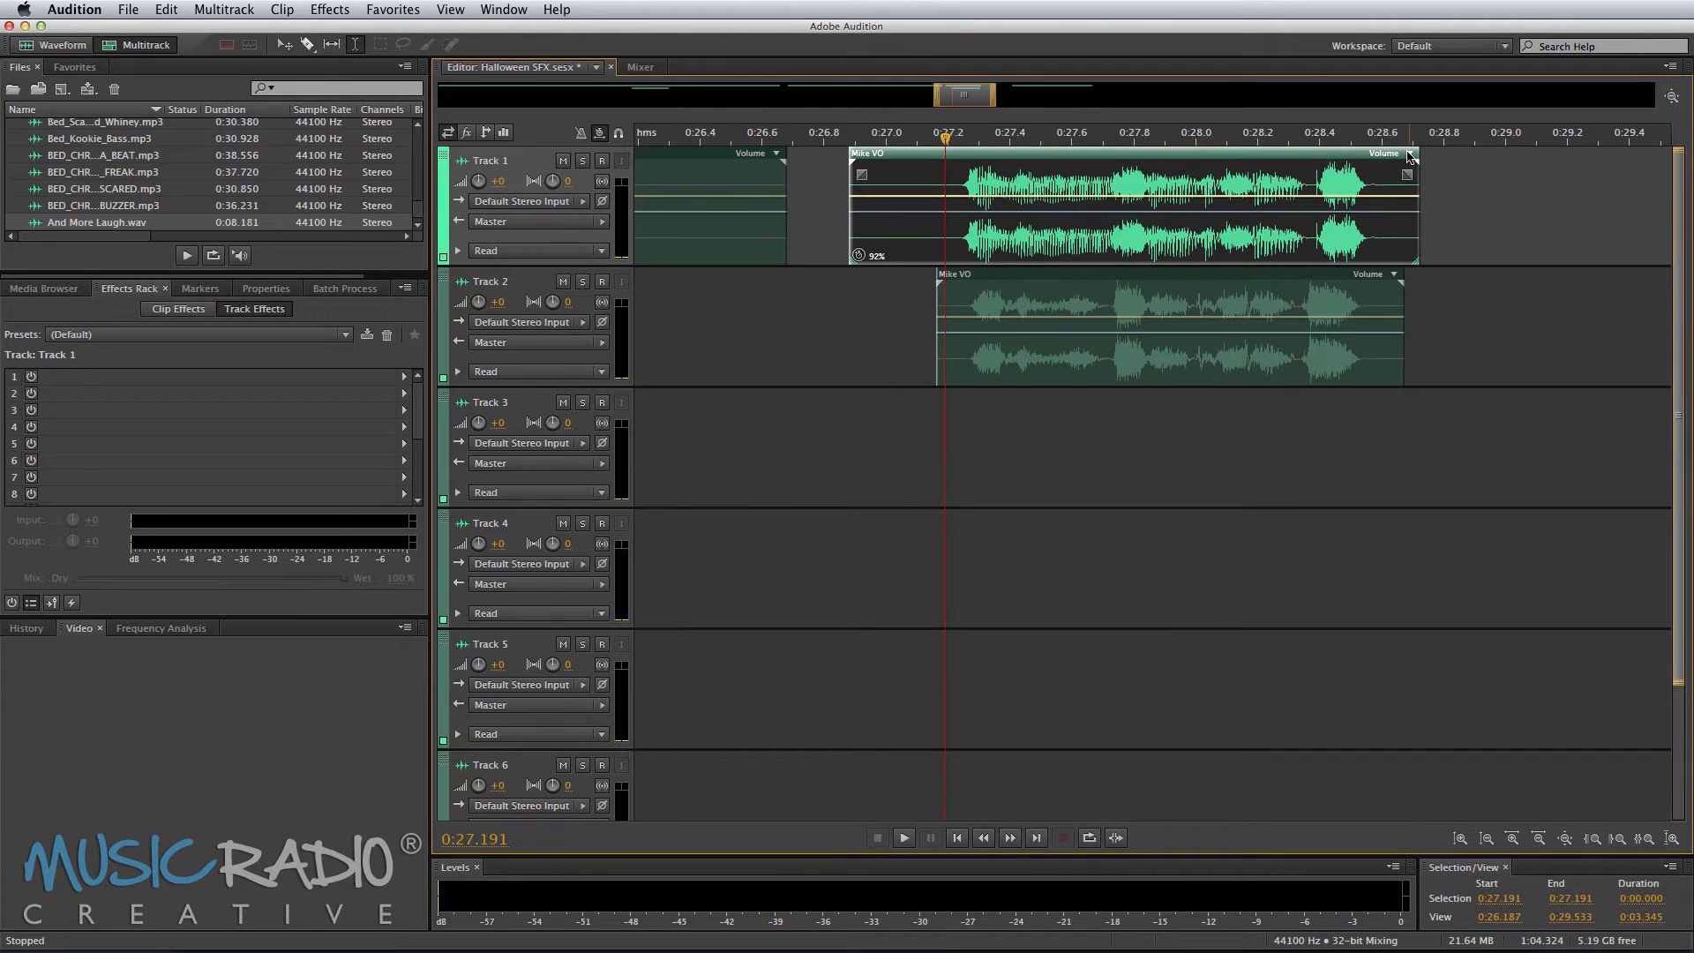
drag(1410, 157, 1409, 168)
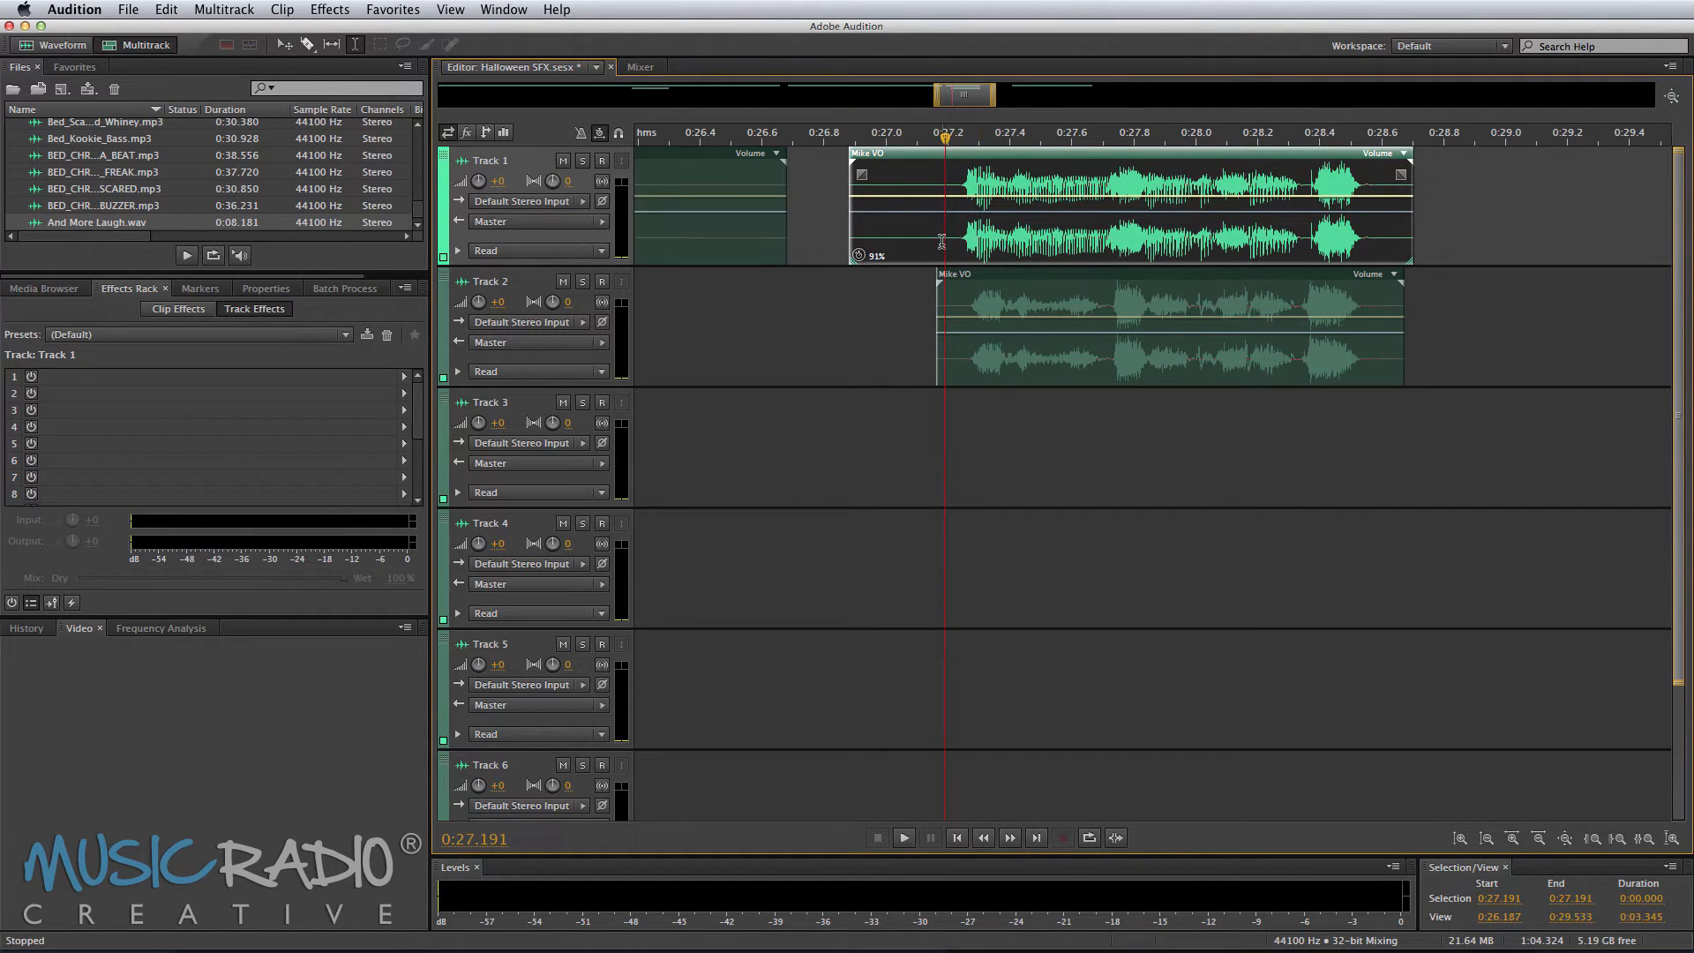
key(space)
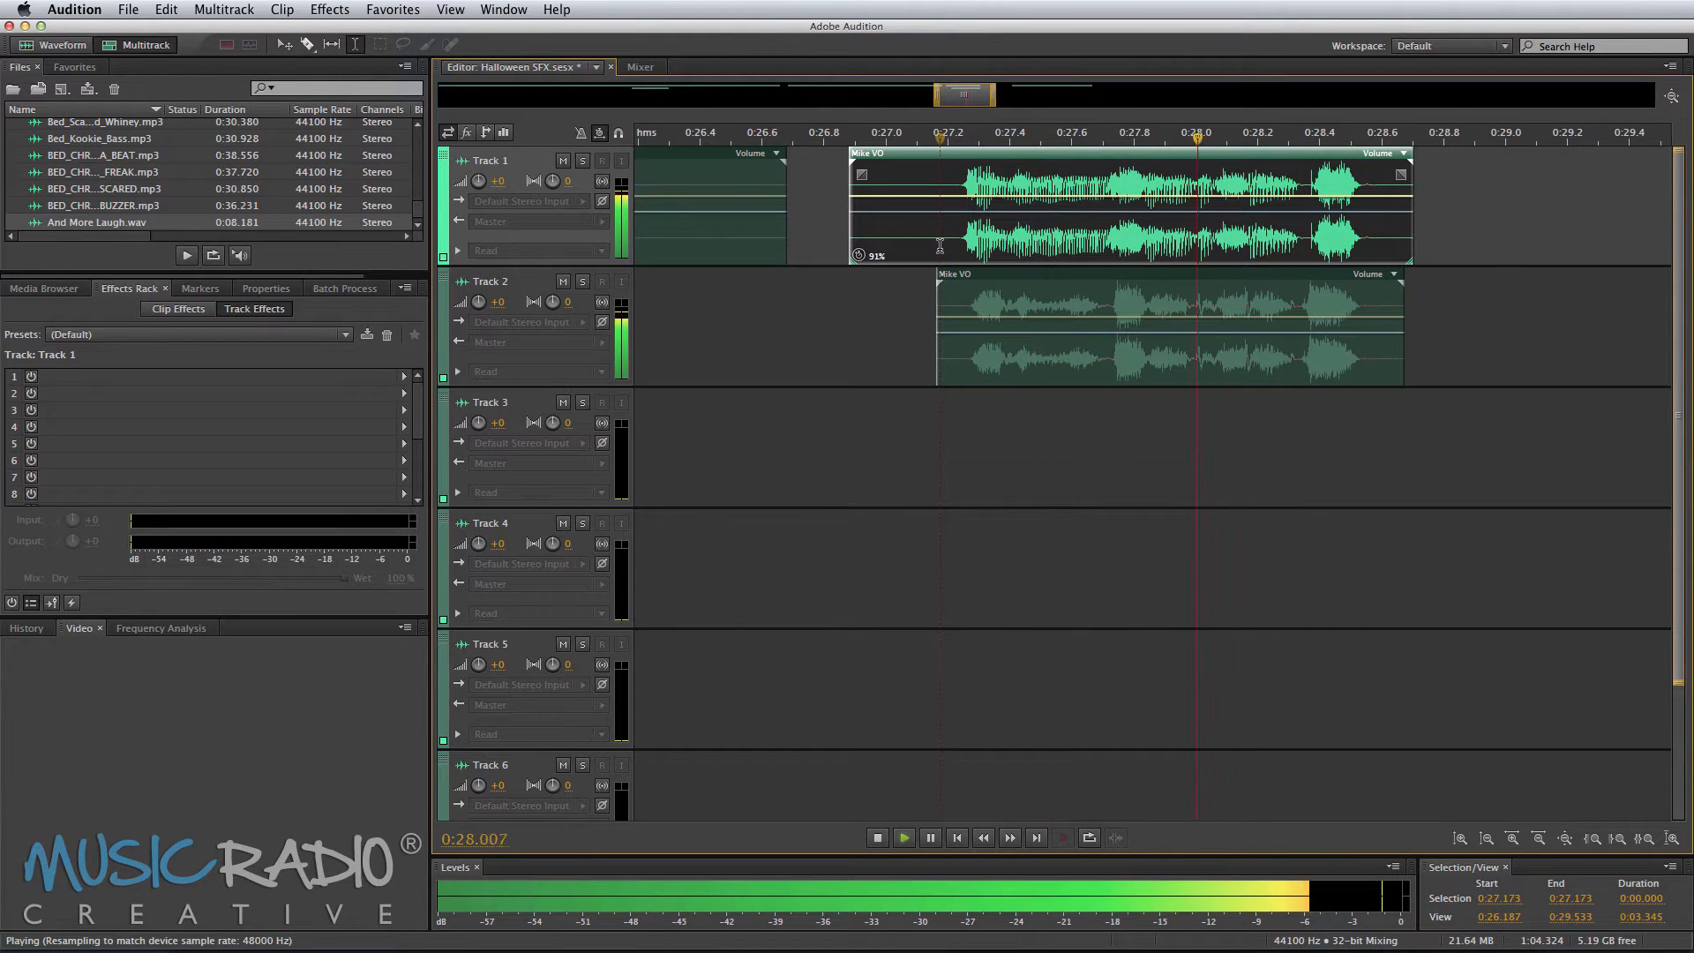
key(space)
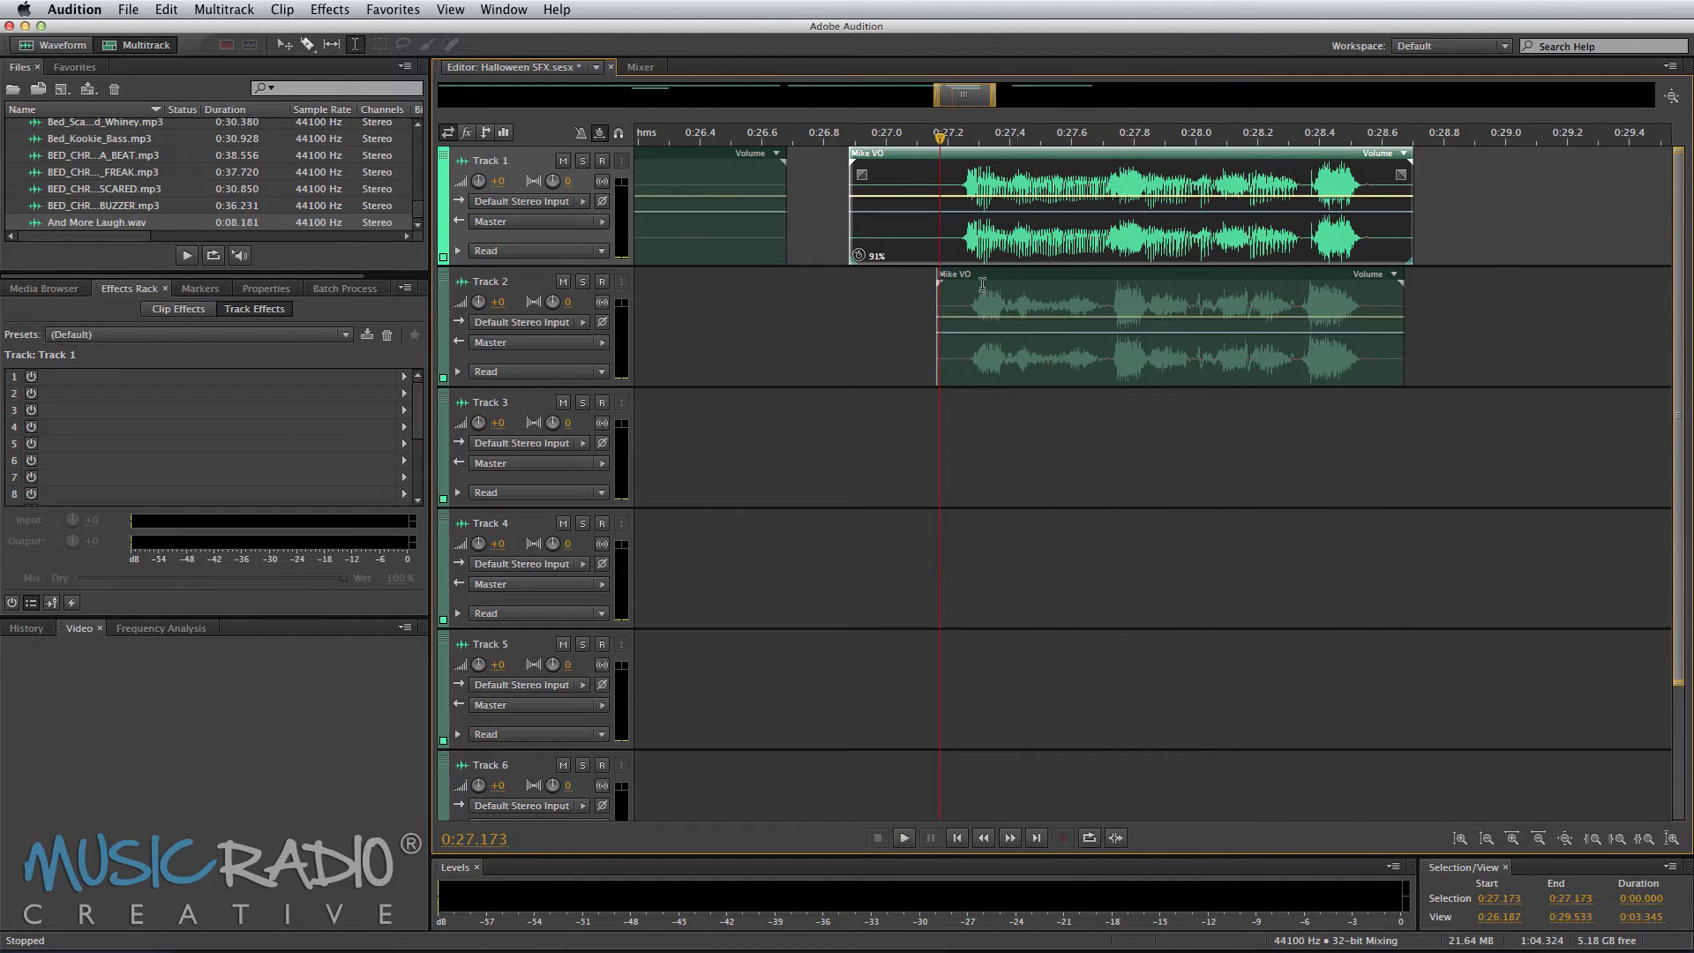
Step: Select the Mike VO segment on Track 2 and play it back
drag(1000, 328, 1000, 342)
key(space)
key(space)
key(space)
key(space)
Step: Add pan keyframes in the middle of the Track 2 segment to sweep it from left to right, and play it
key(space)
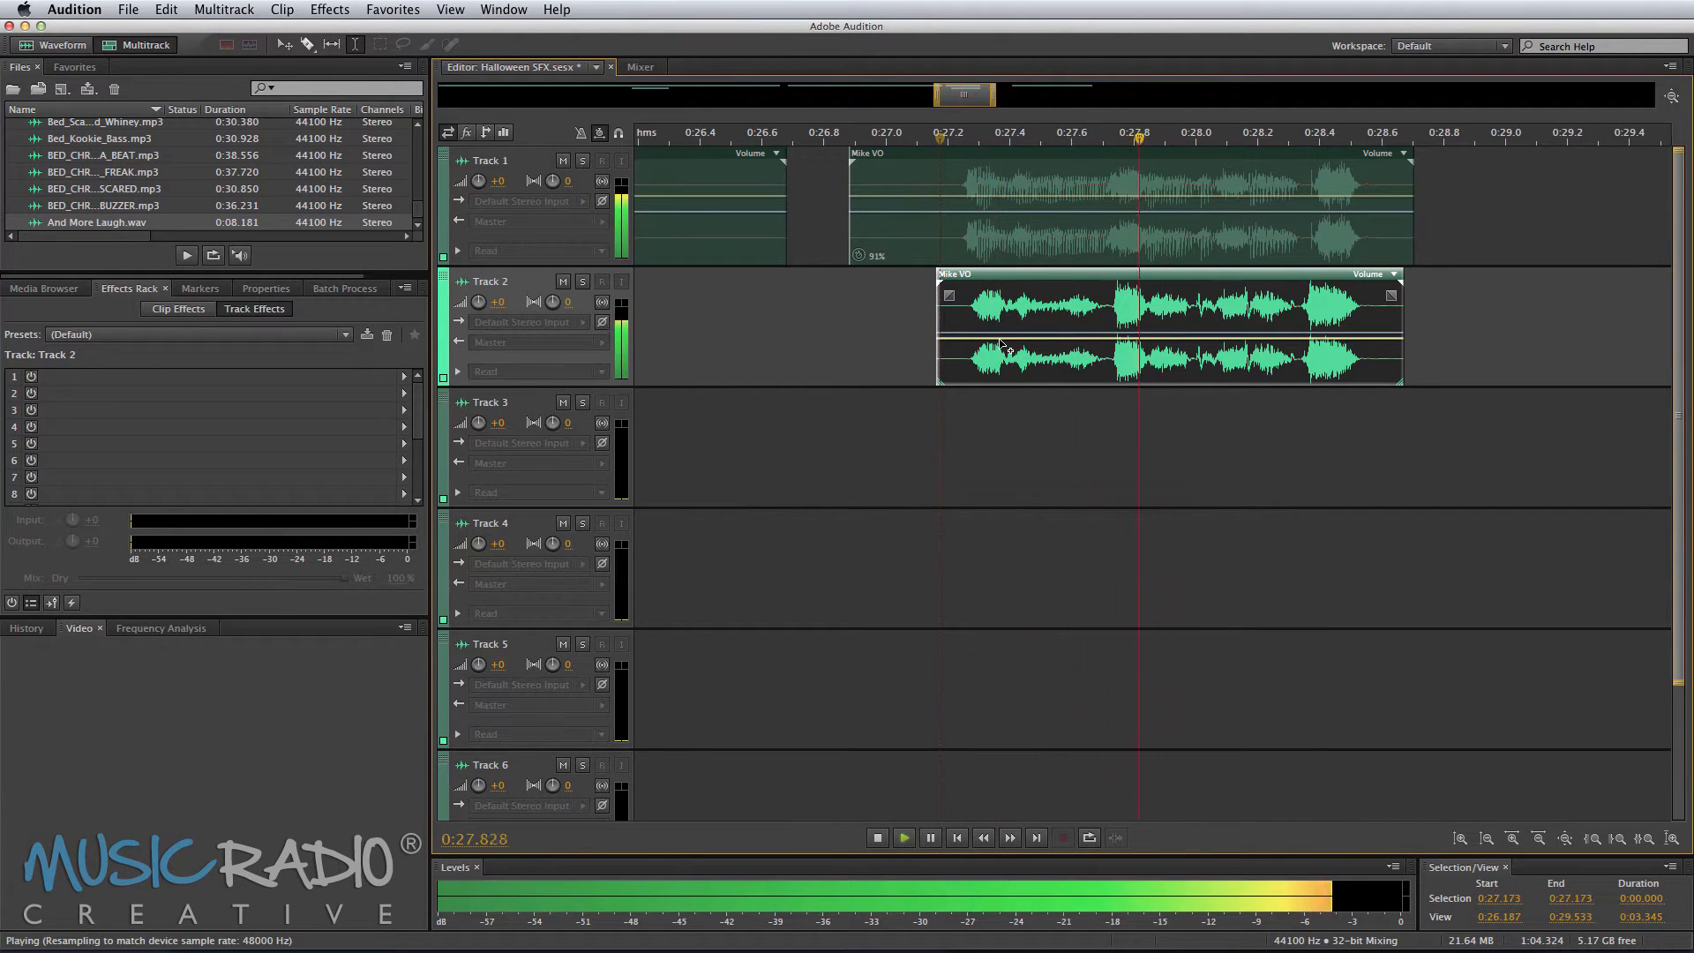
key(space)
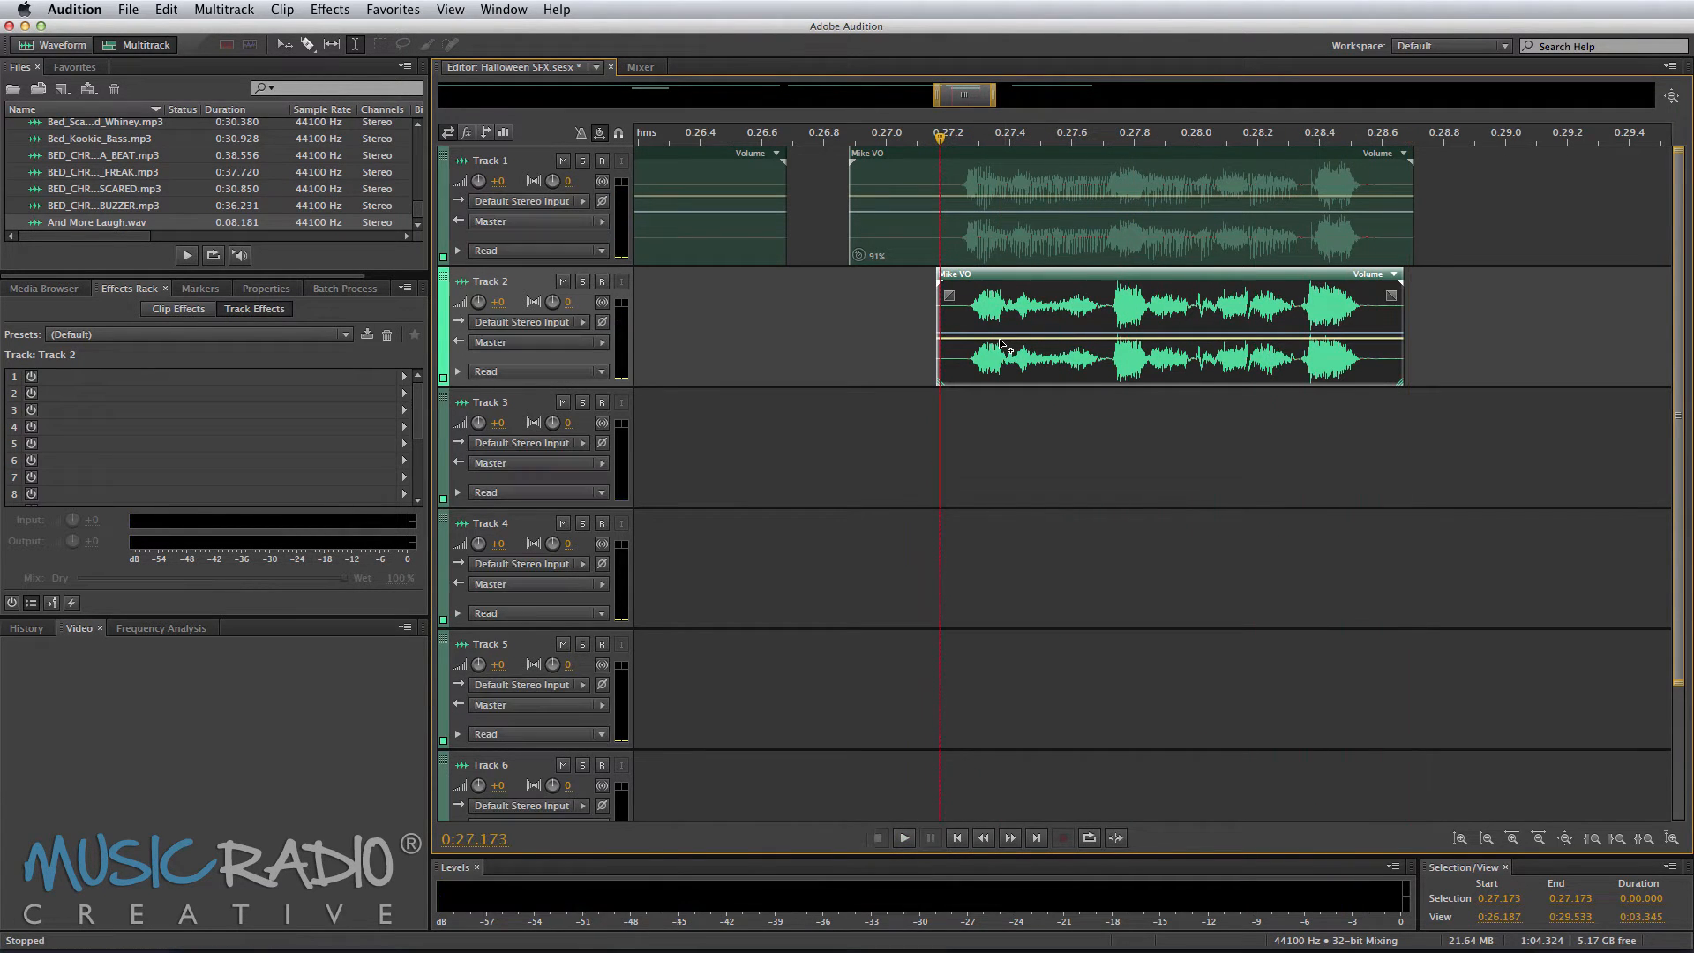
click(1112, 334)
drag(1098, 334, 1102, 281)
drag(1120, 341, 1122, 385)
key(space)
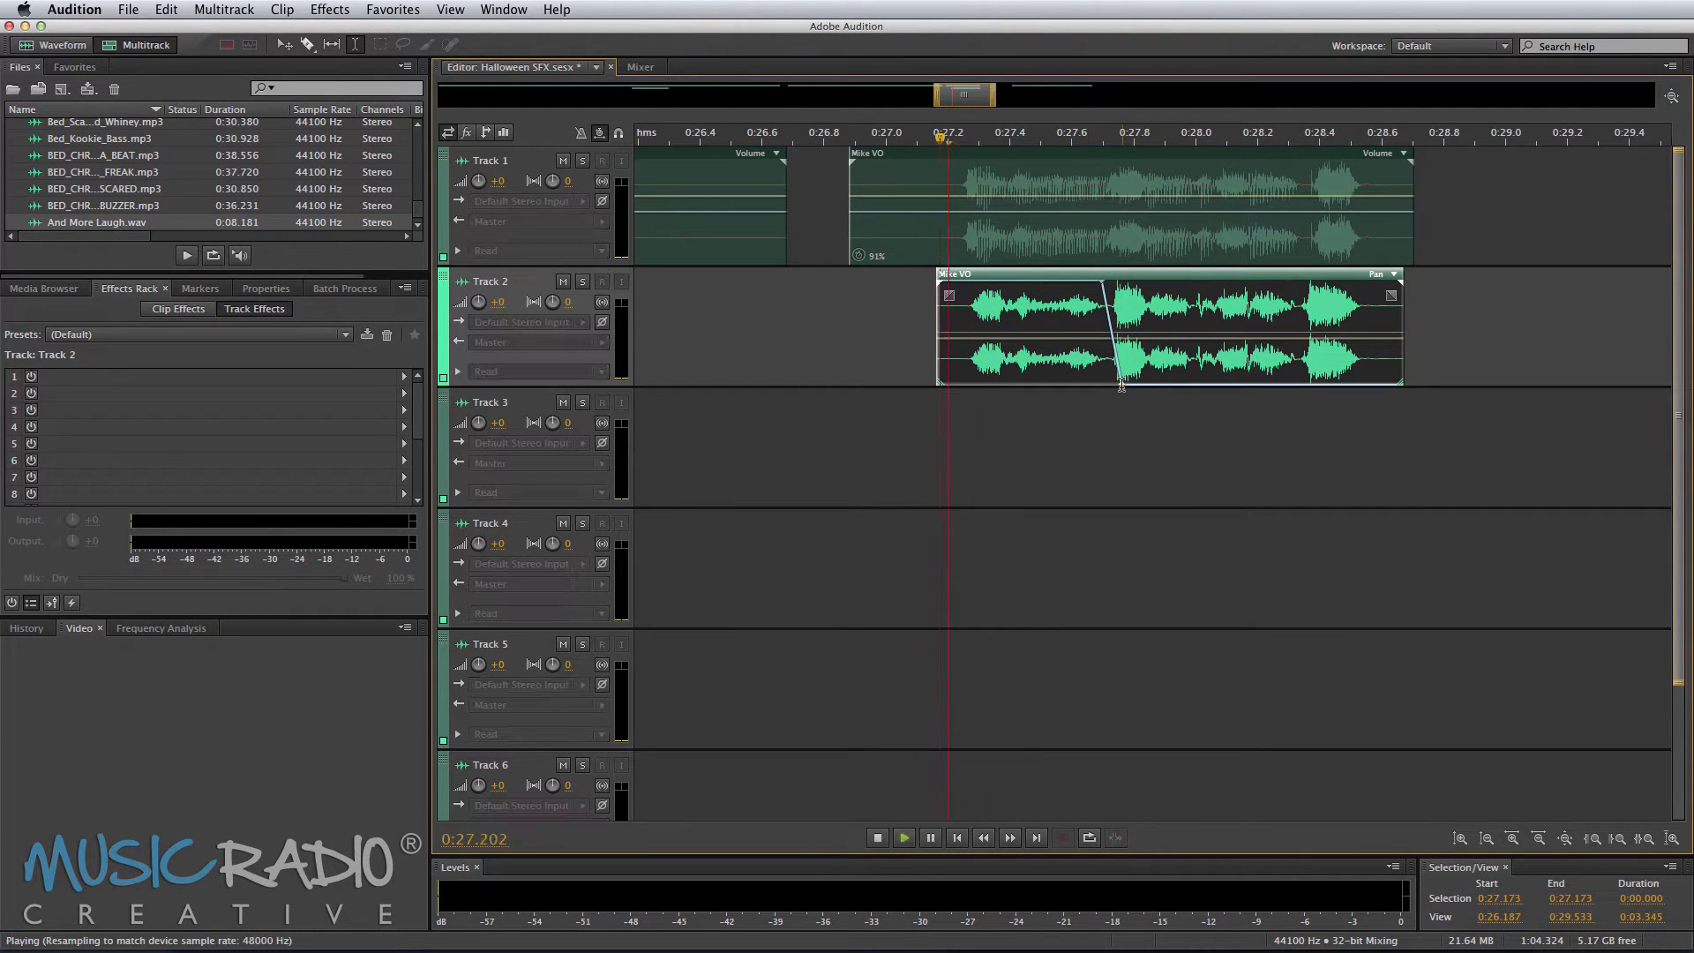
key(space)
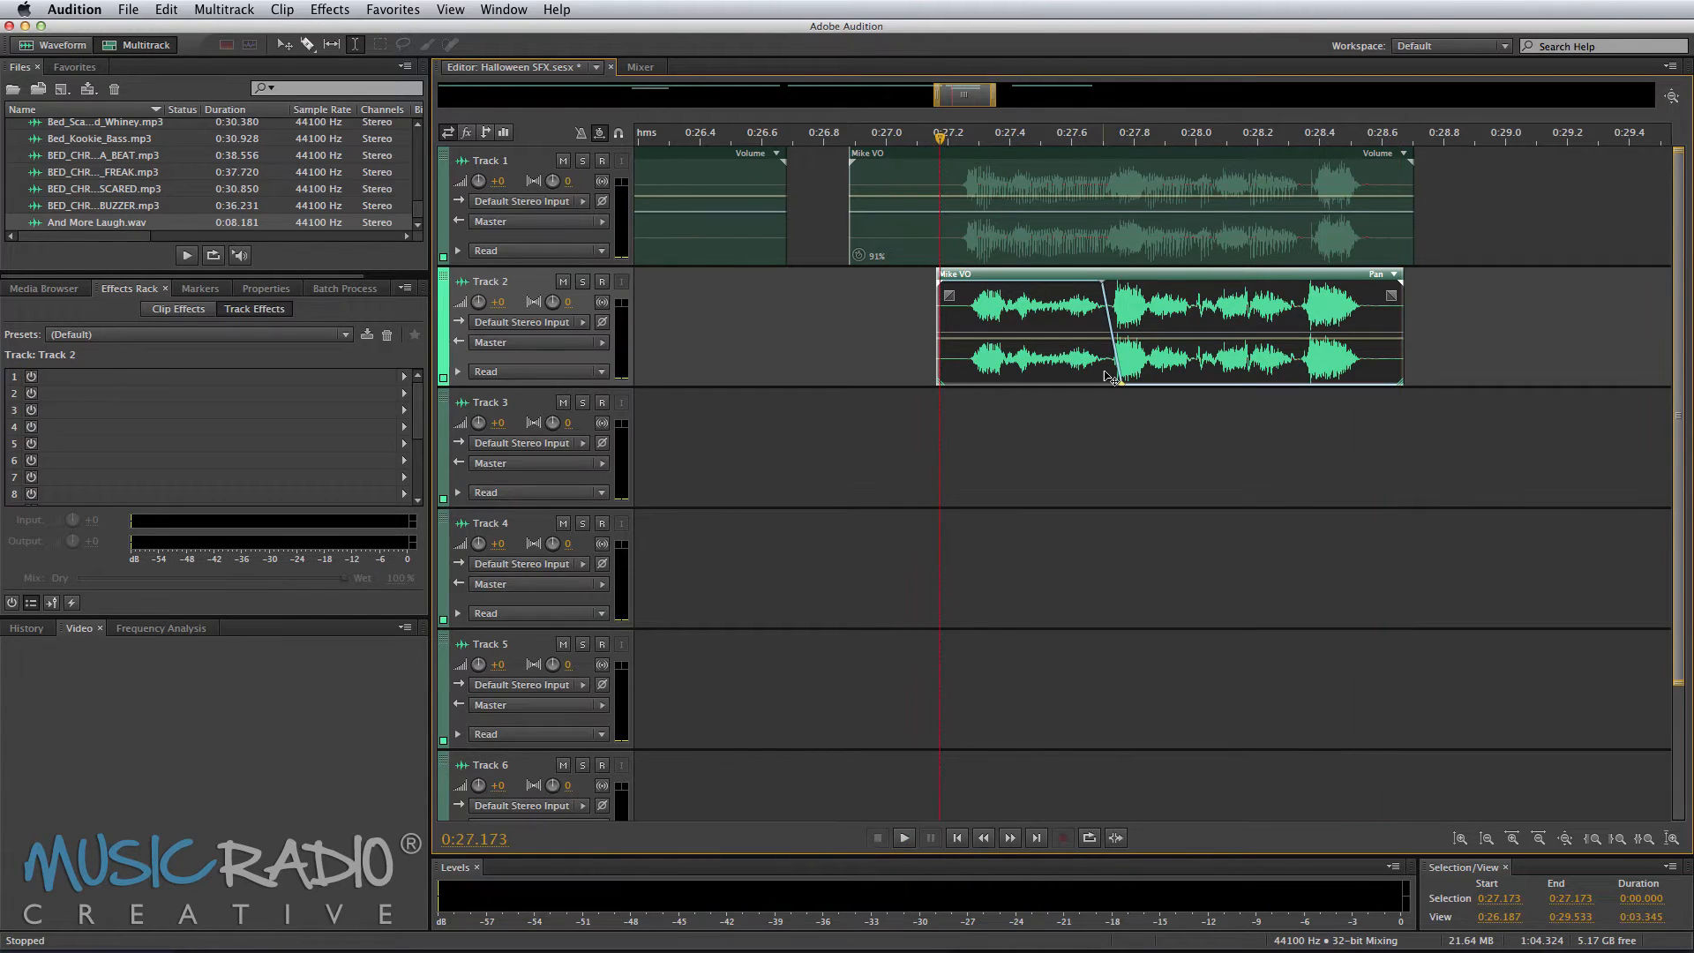
Step: Apply the Processed effects rack preset to Track 1
scroll(941, 126, down, 12)
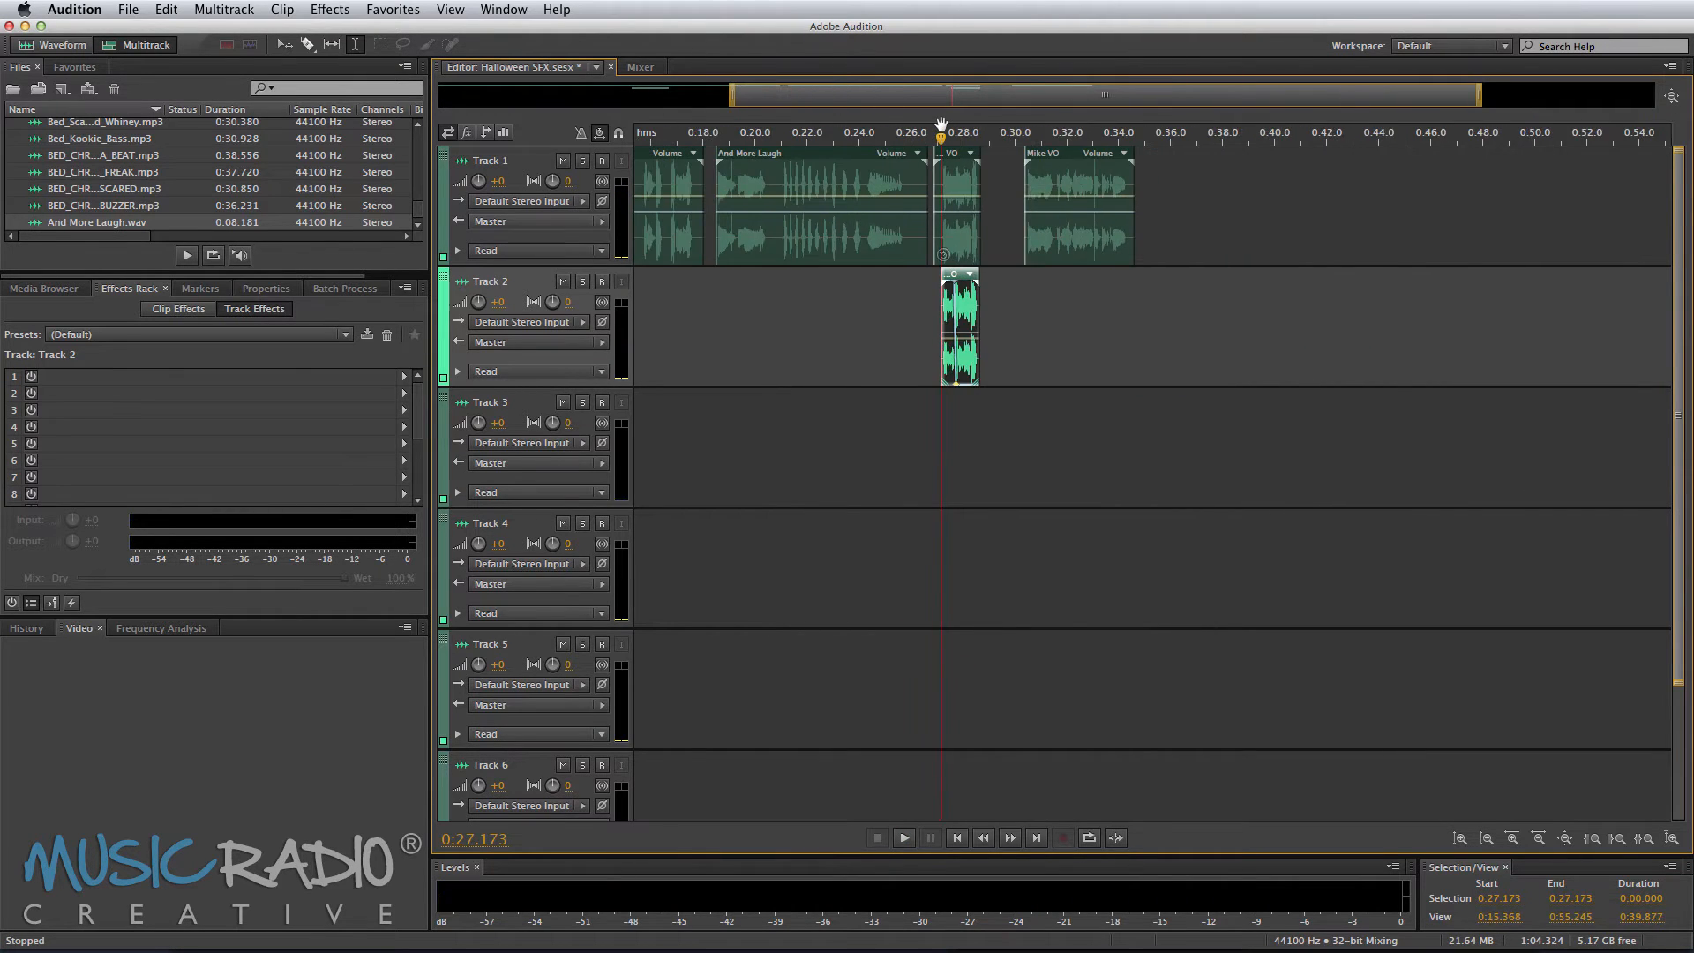
scroll(926, 134, down, 2)
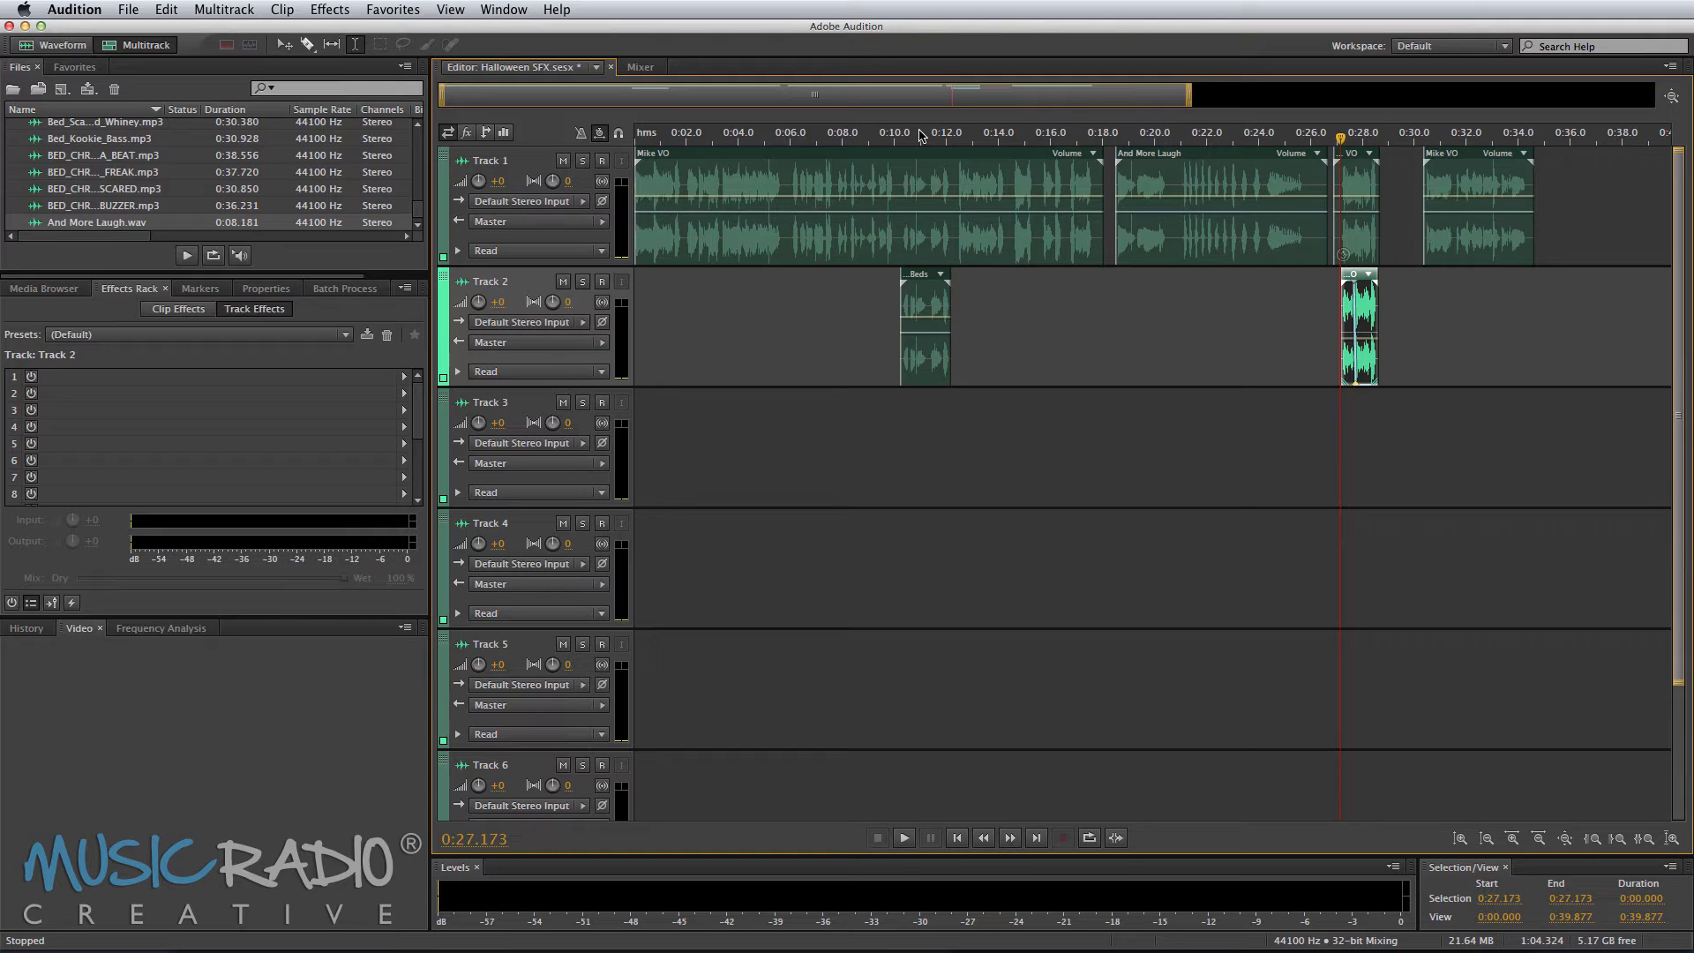
click(649, 172)
click(172, 336)
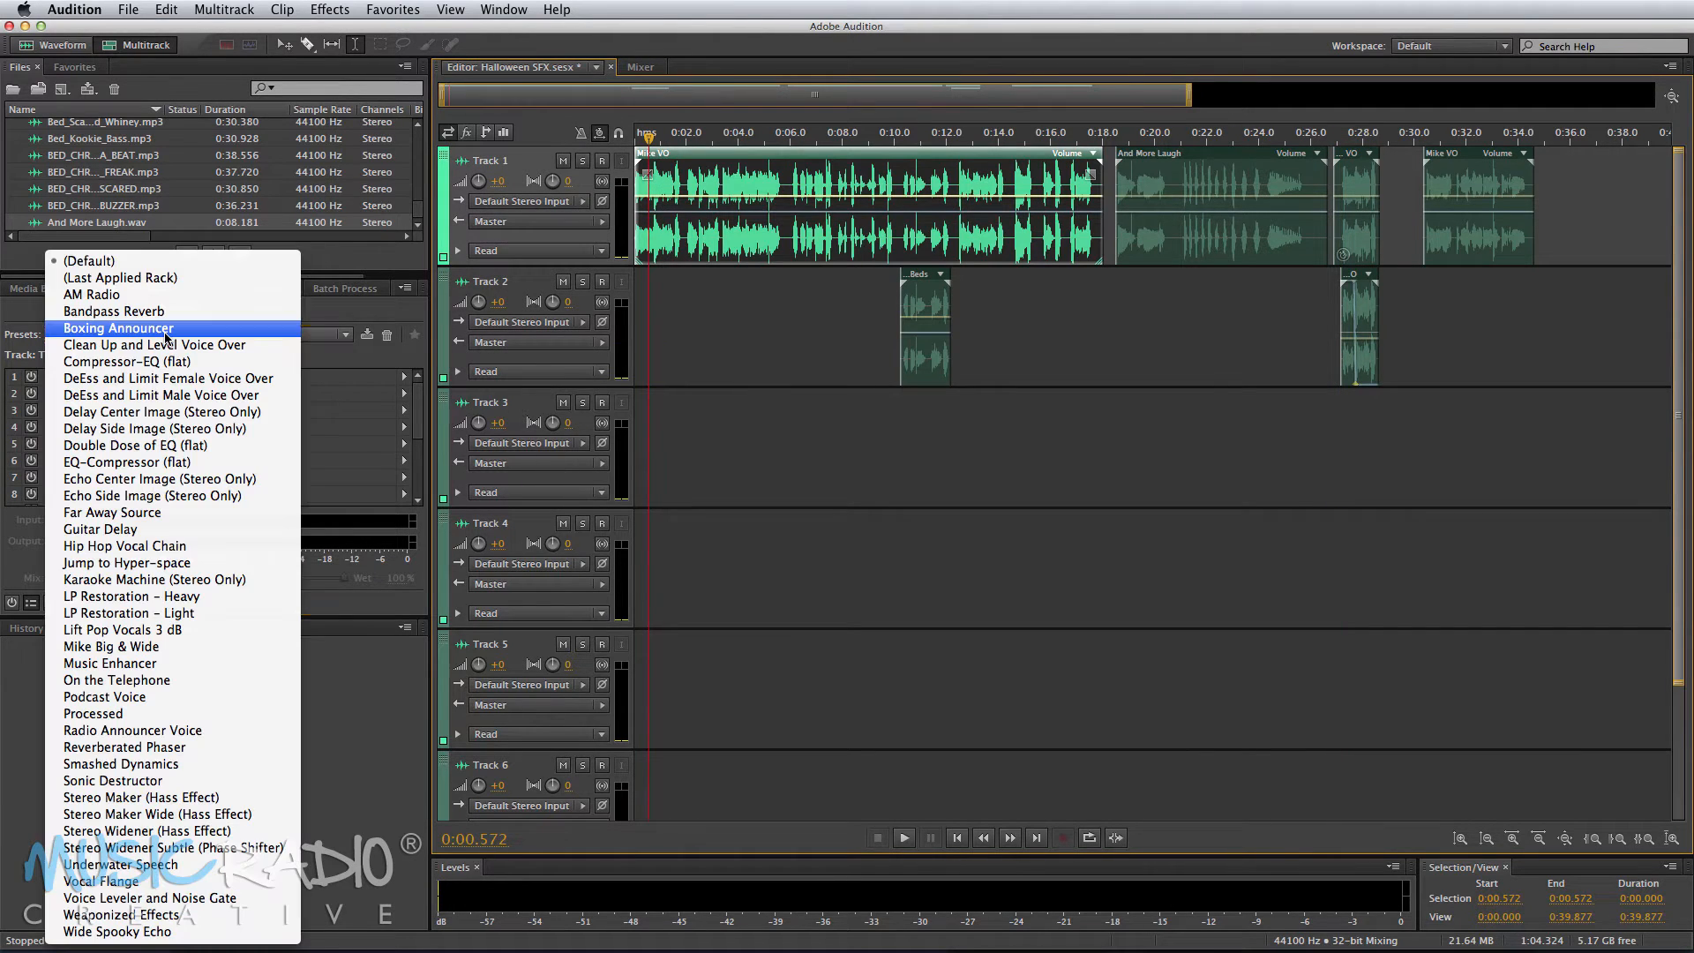
click(143, 718)
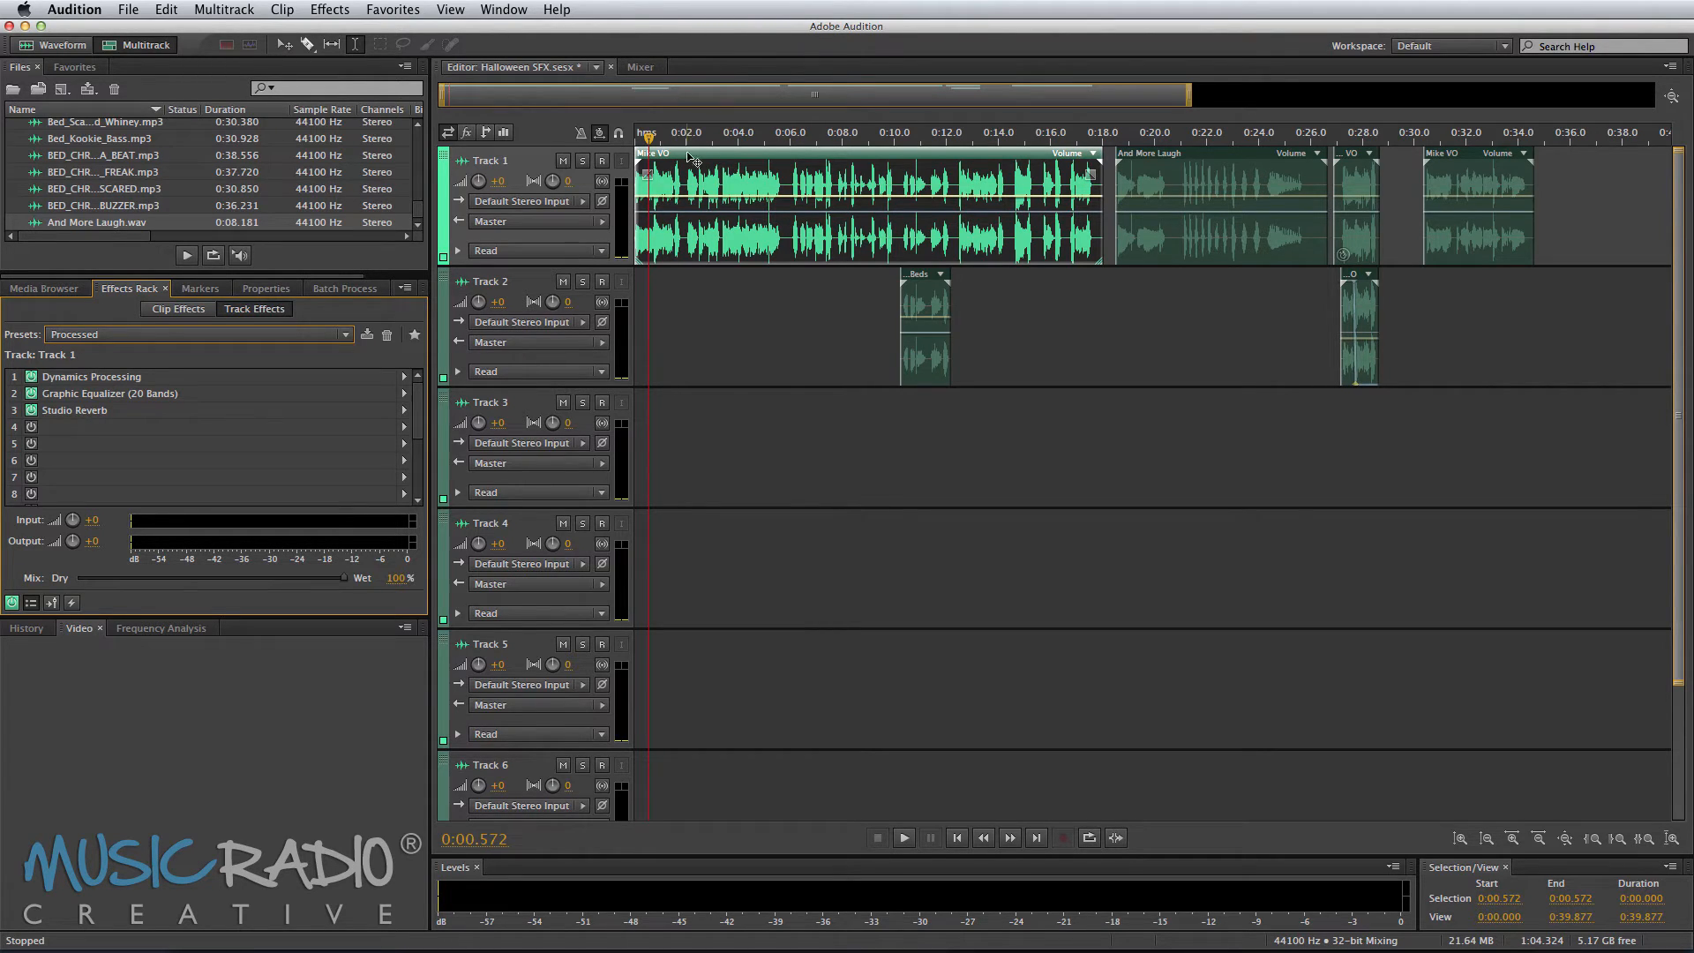
Step: Play Track 1 from about 31.5 s and set its Studio Reverb wet level to about 28%
click(1455, 136)
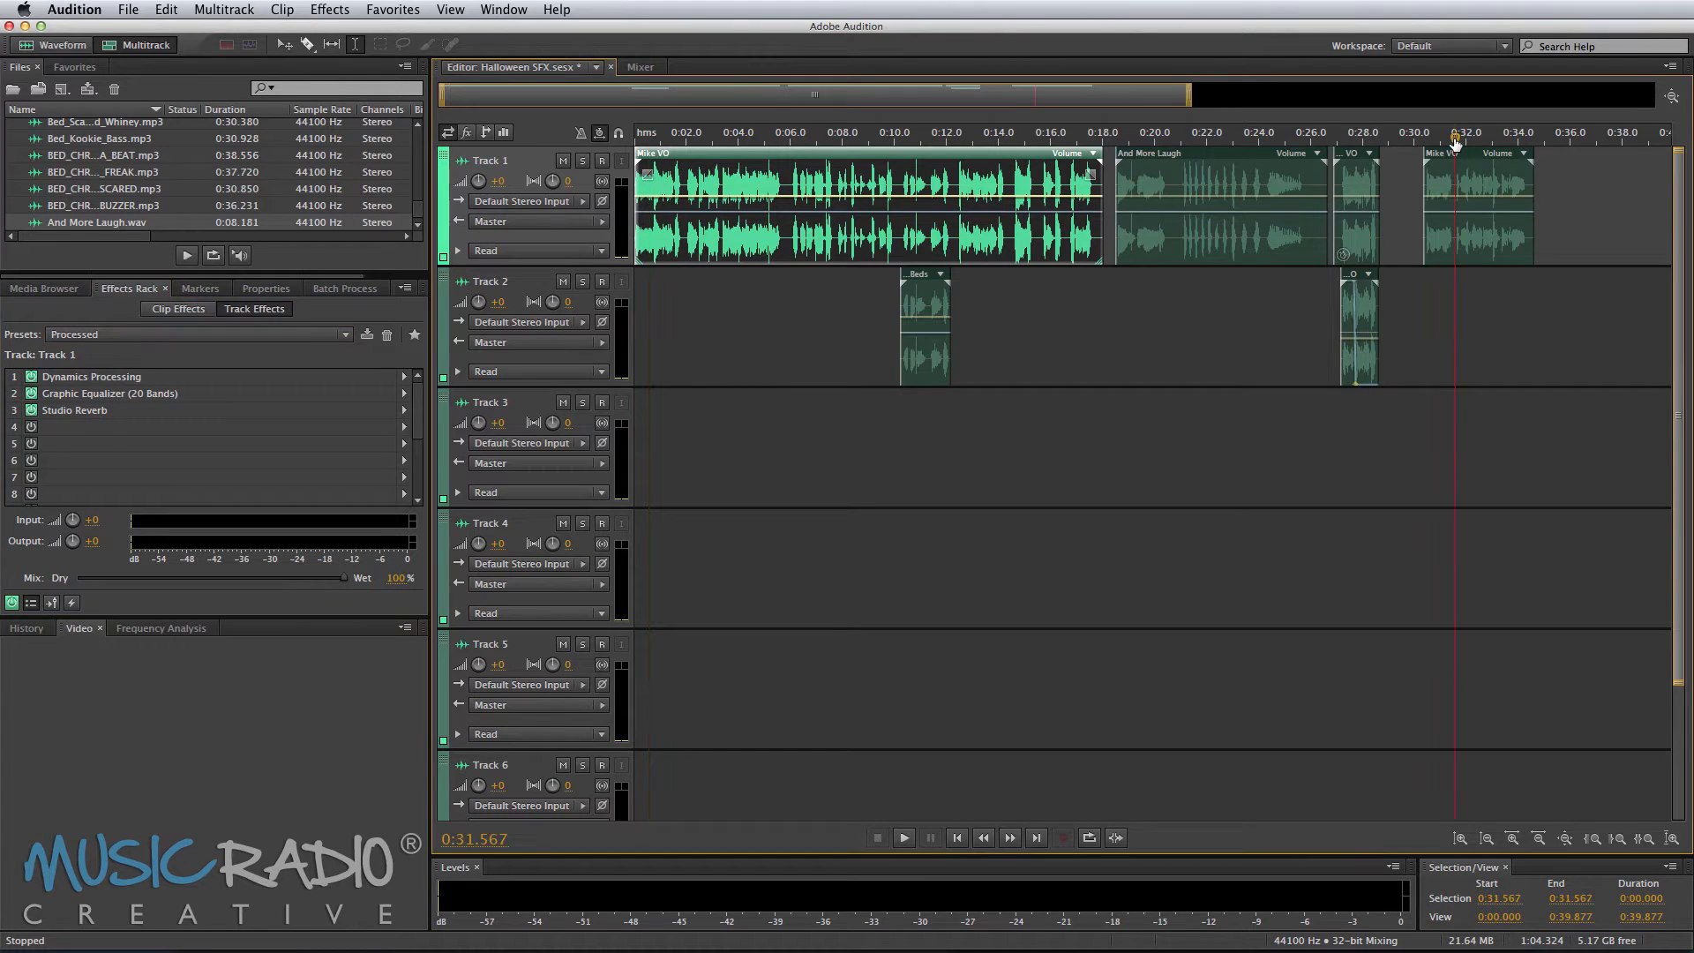
key(space)
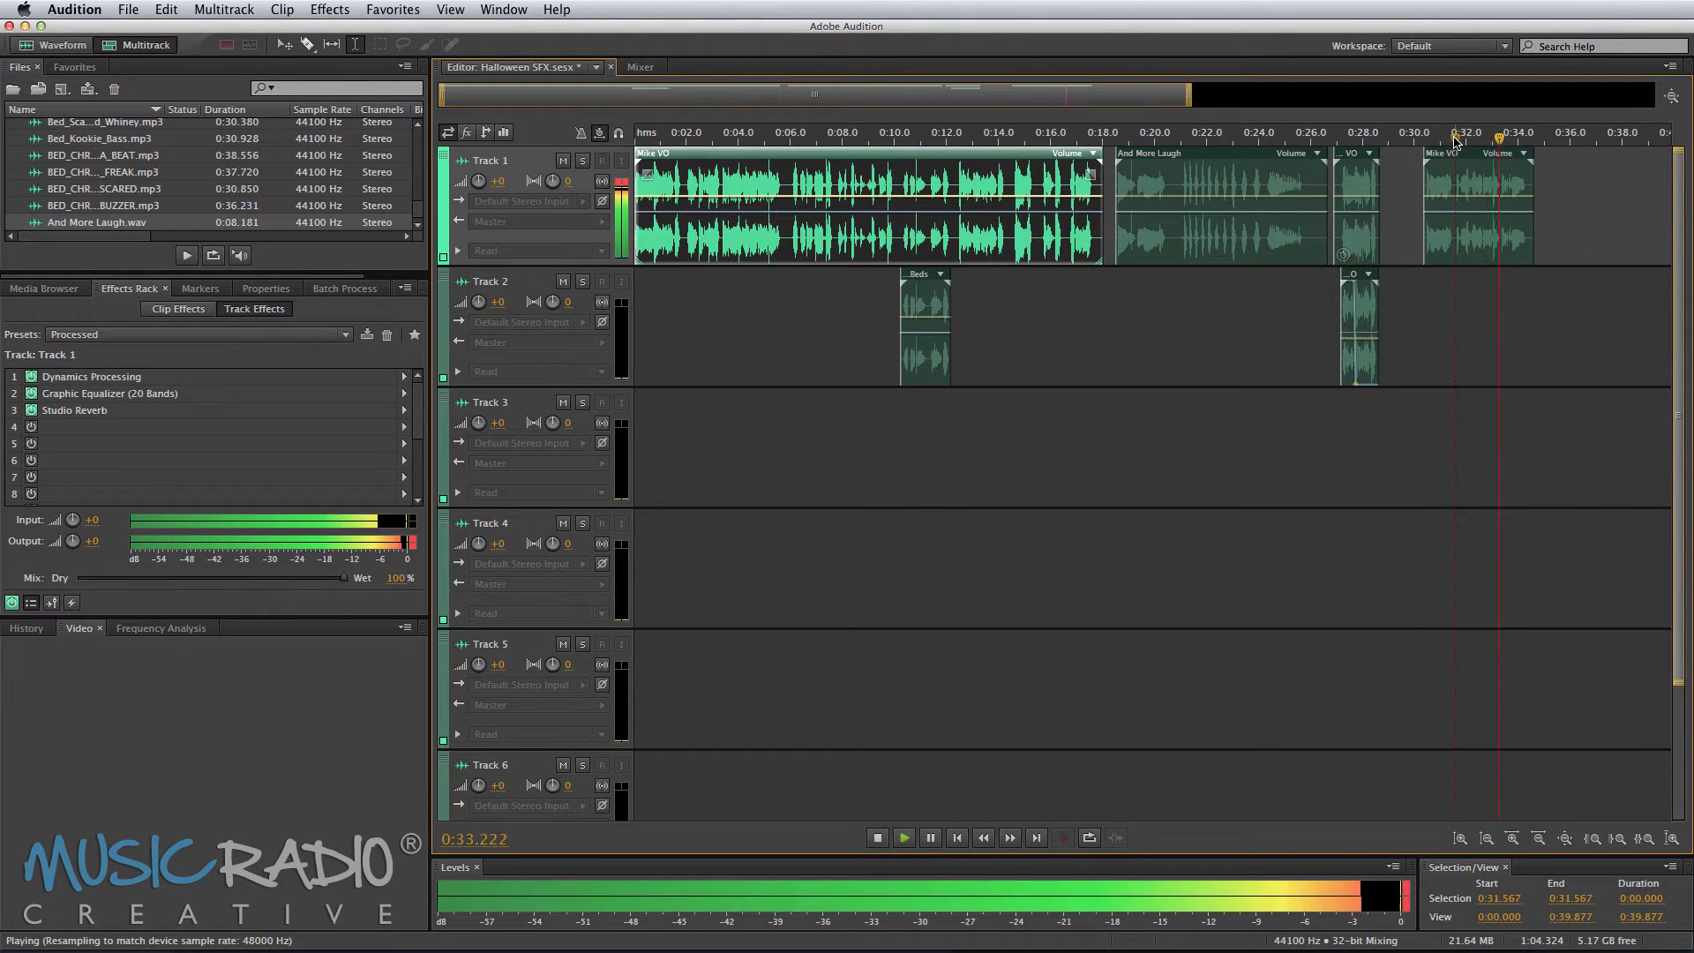
key(space)
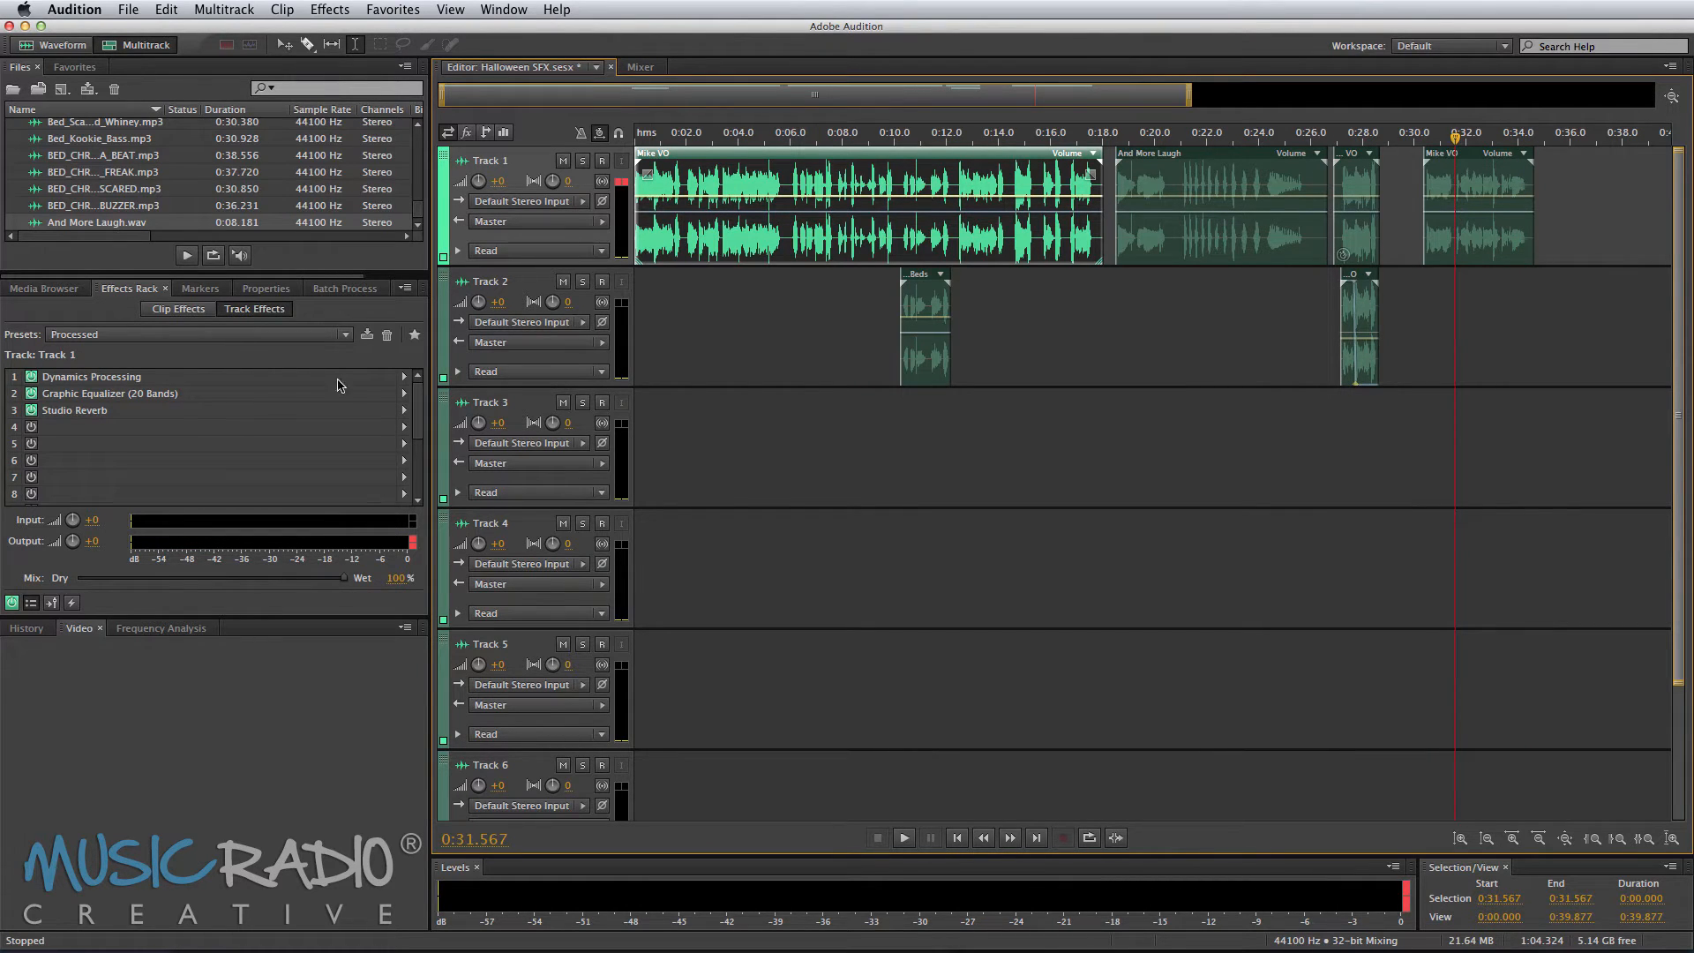
double_click(225, 412)
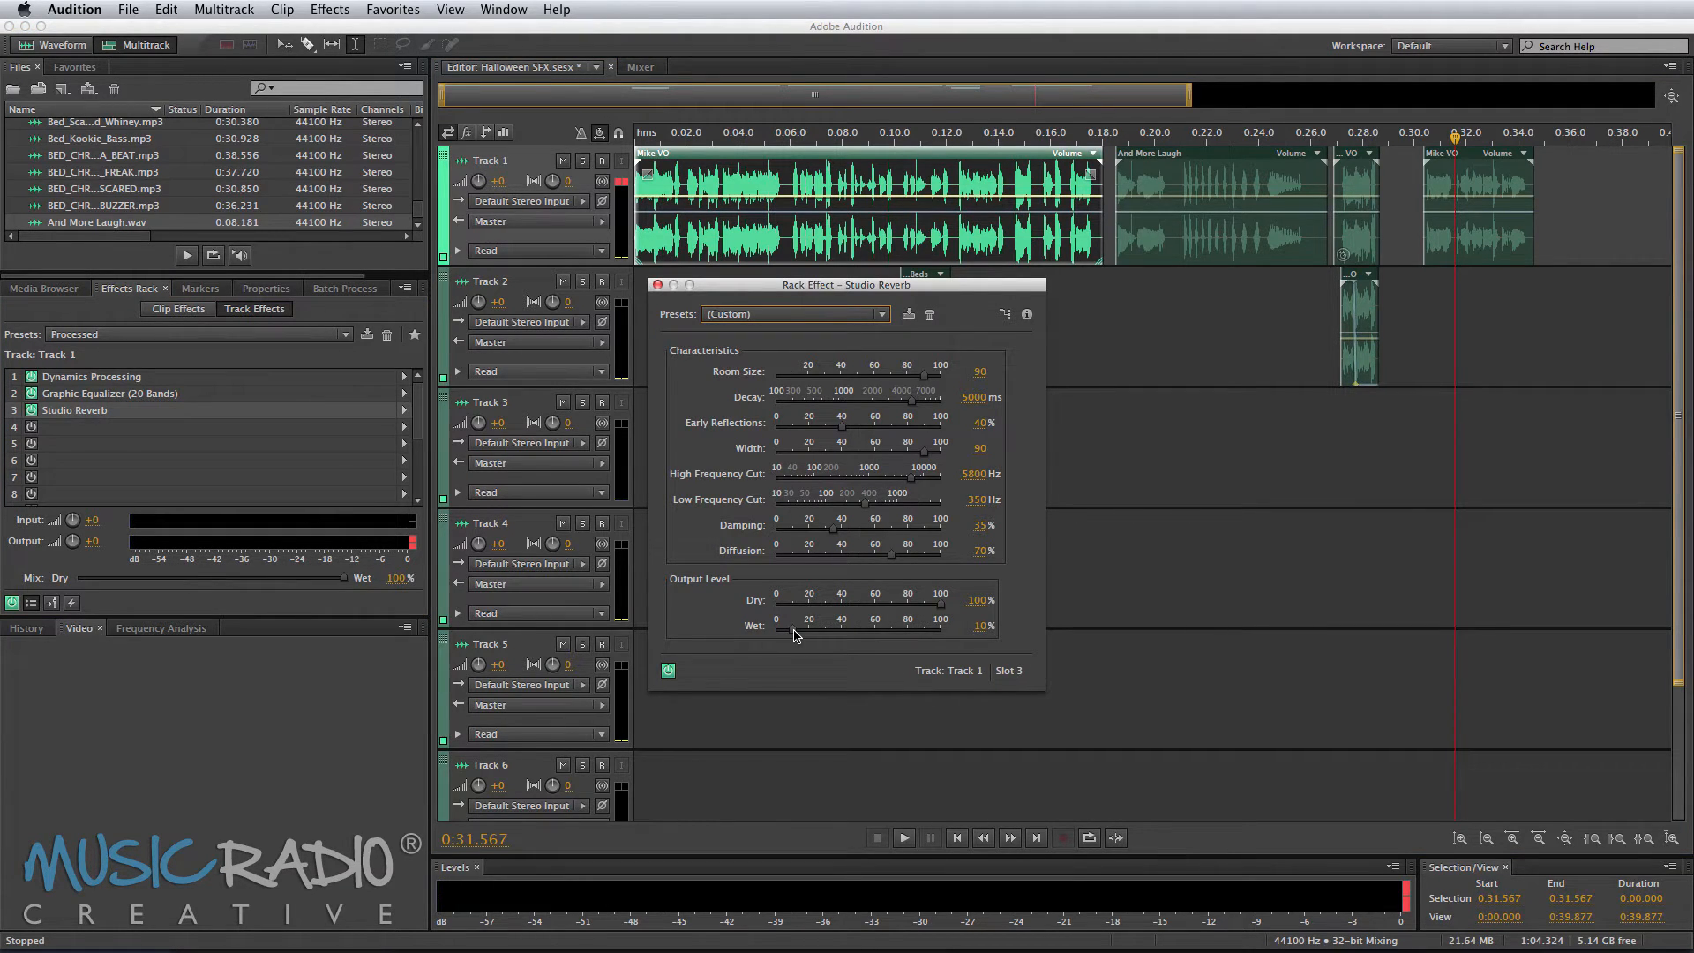
drag(795, 634, 841, 634)
key(space)
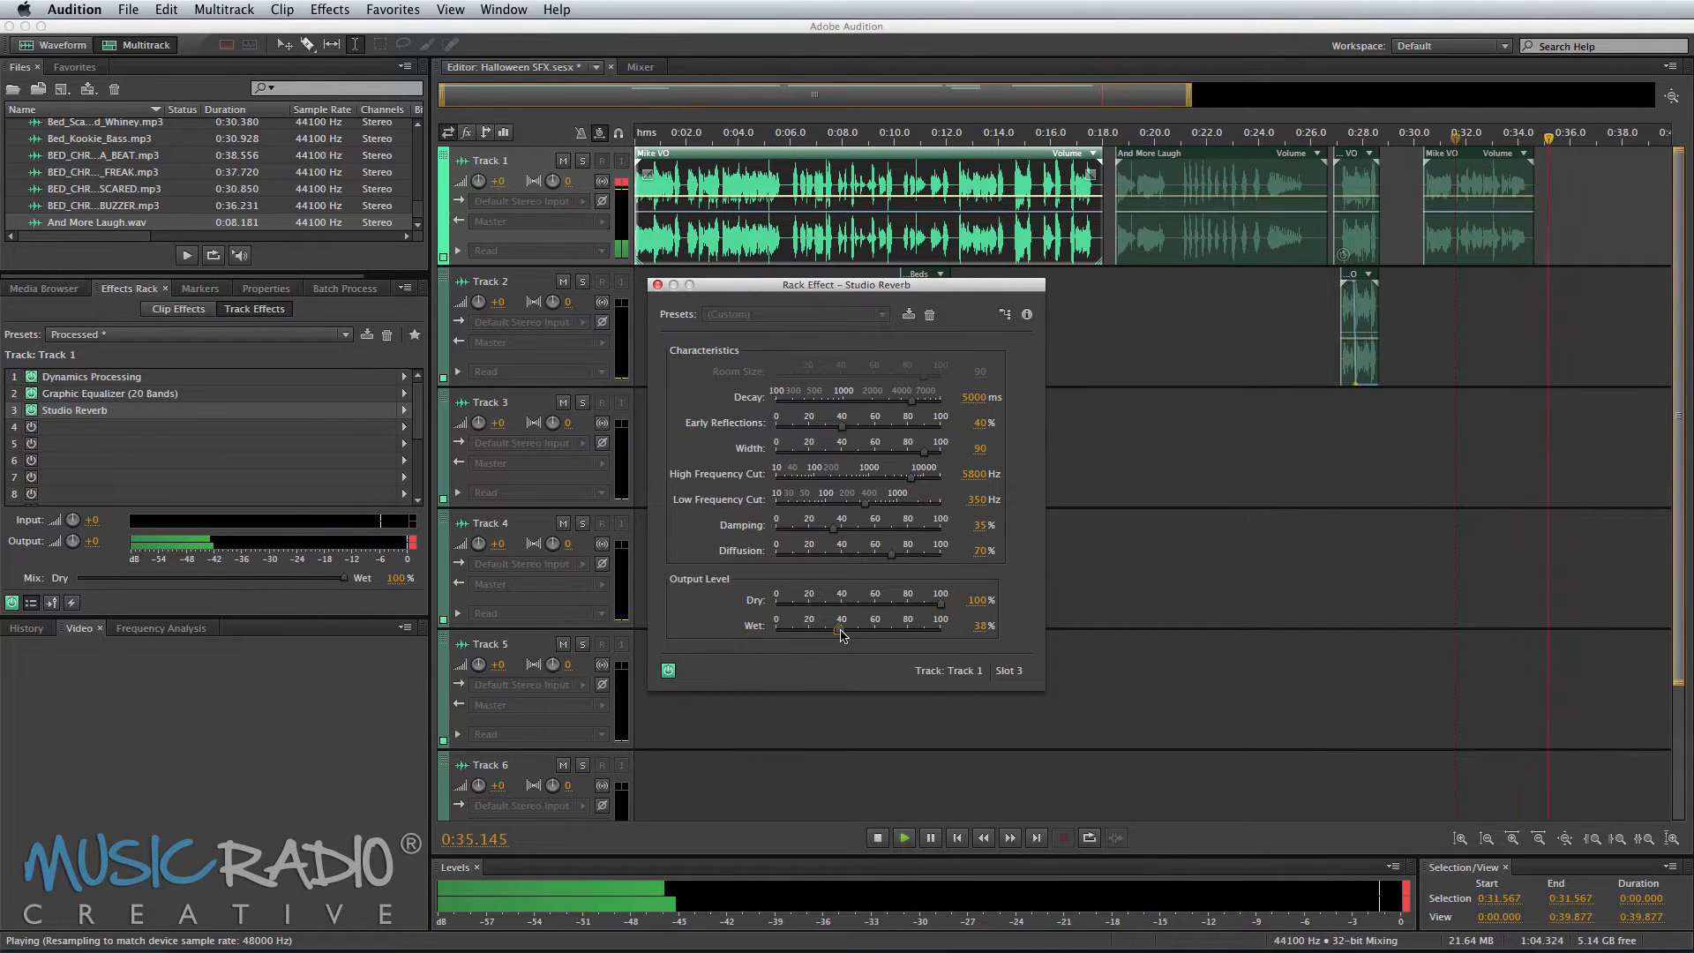
key(space)
drag(841, 634, 831, 634)
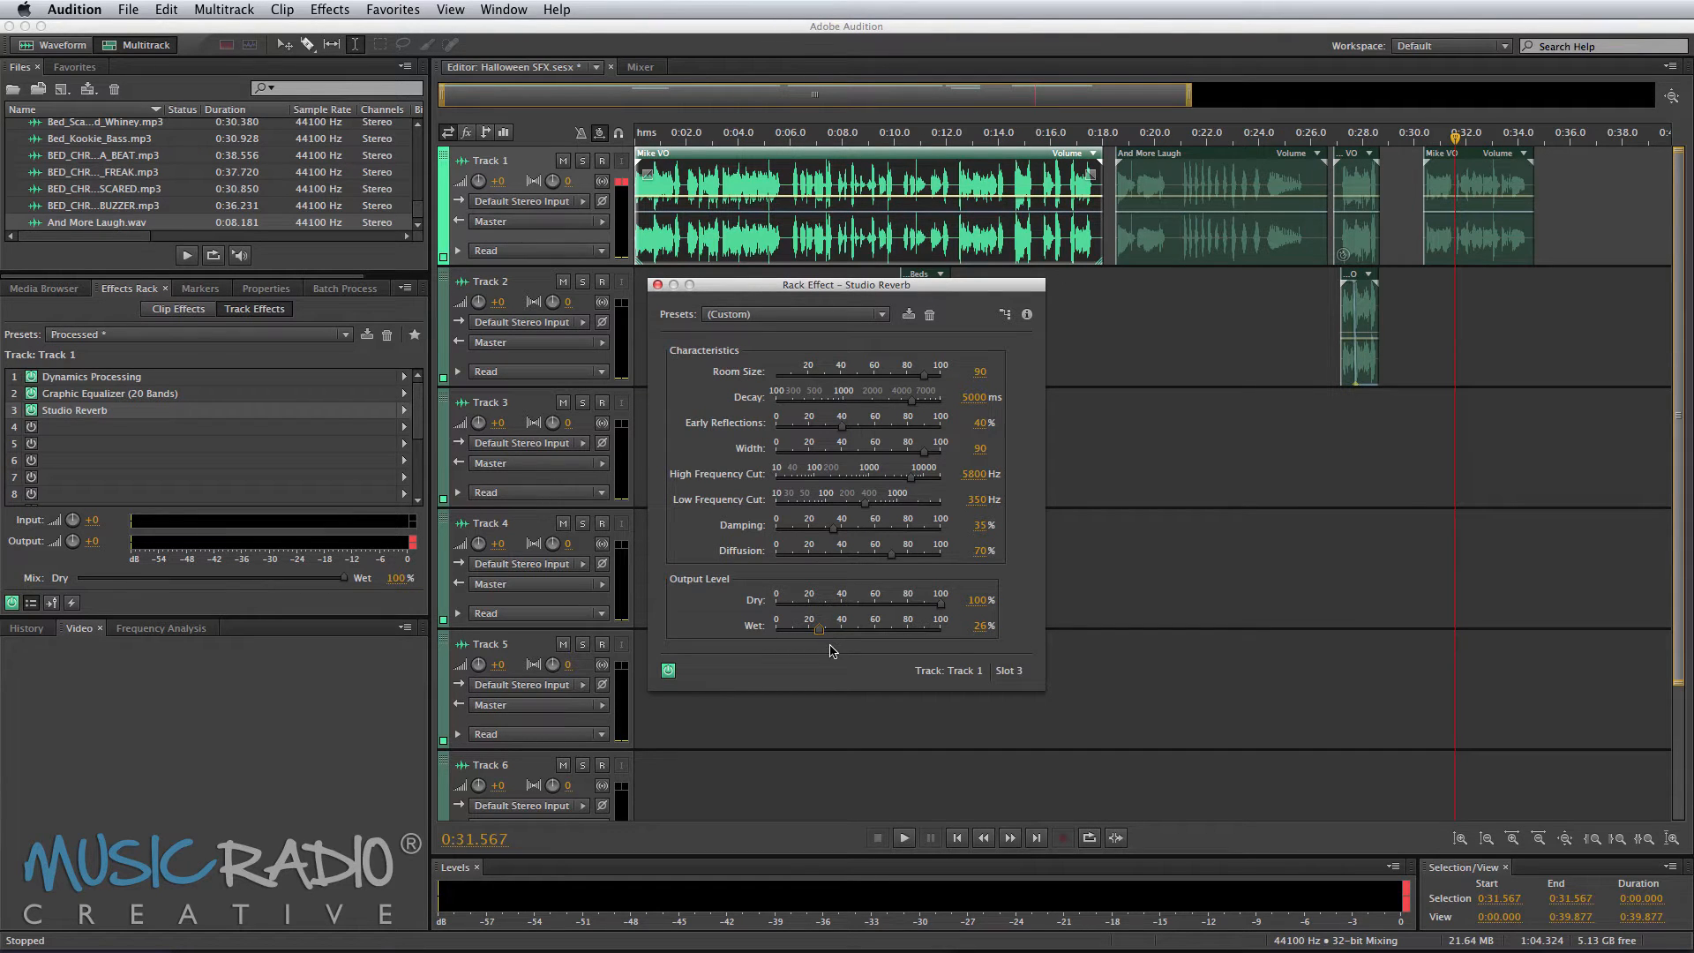
key(space)
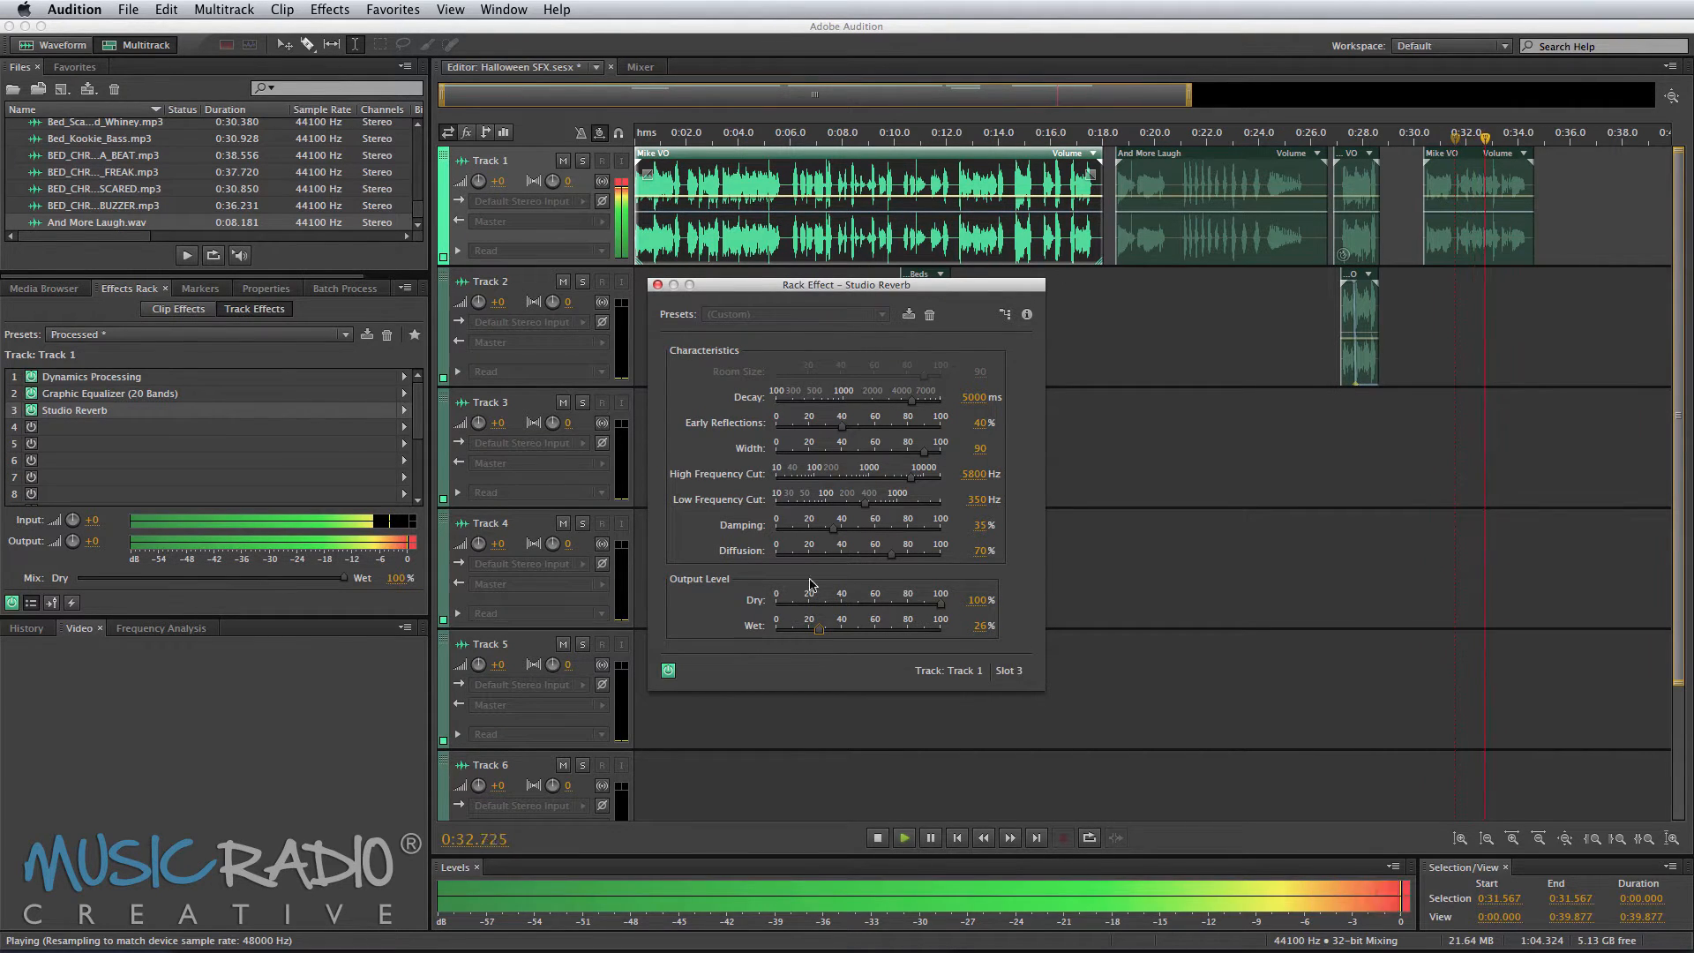
key(space)
click(658, 285)
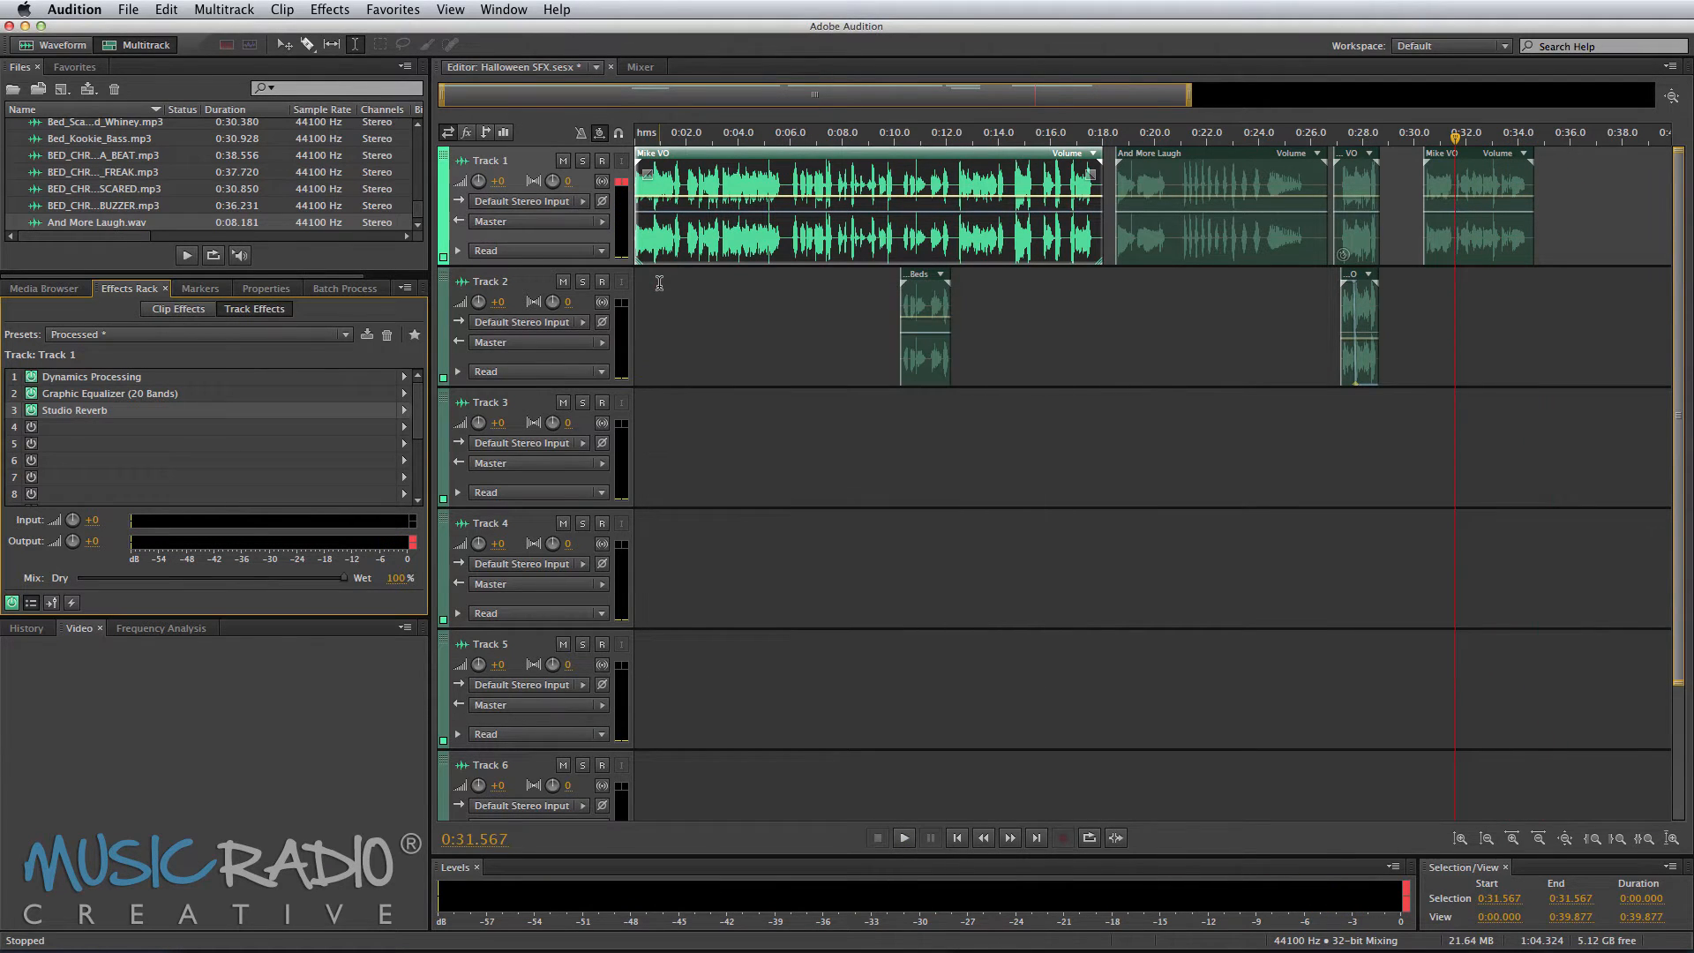
Step: Apply the Processed effects rack preset to Track 2
click(1330, 415)
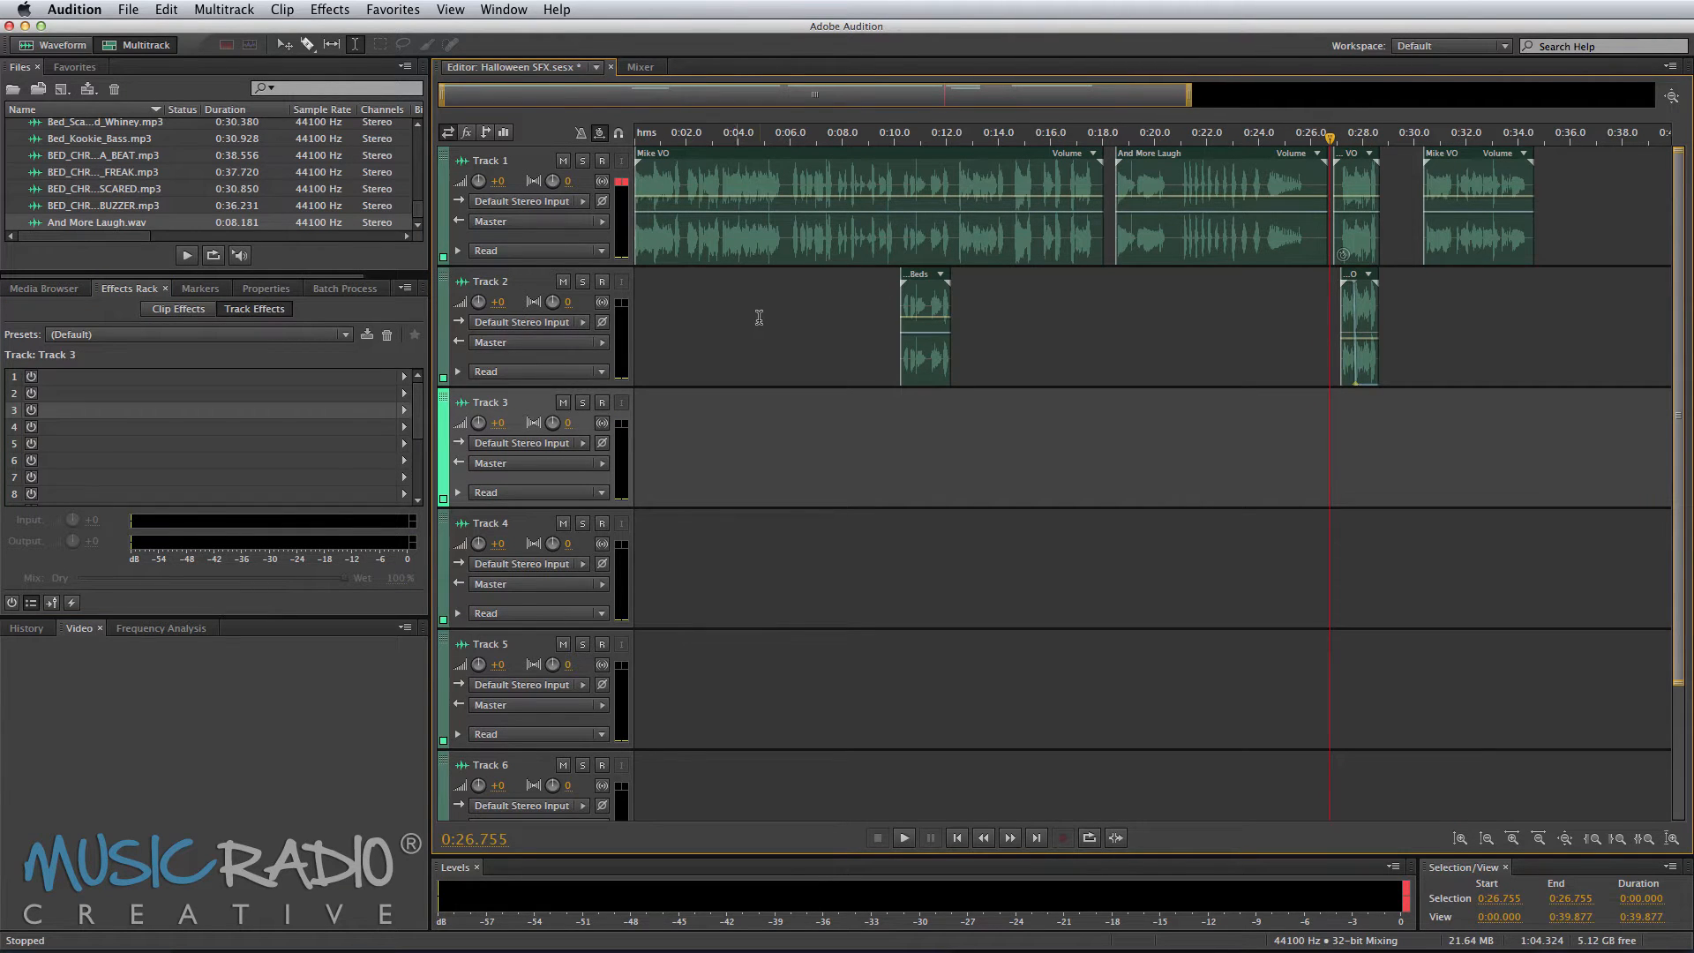
click(675, 343)
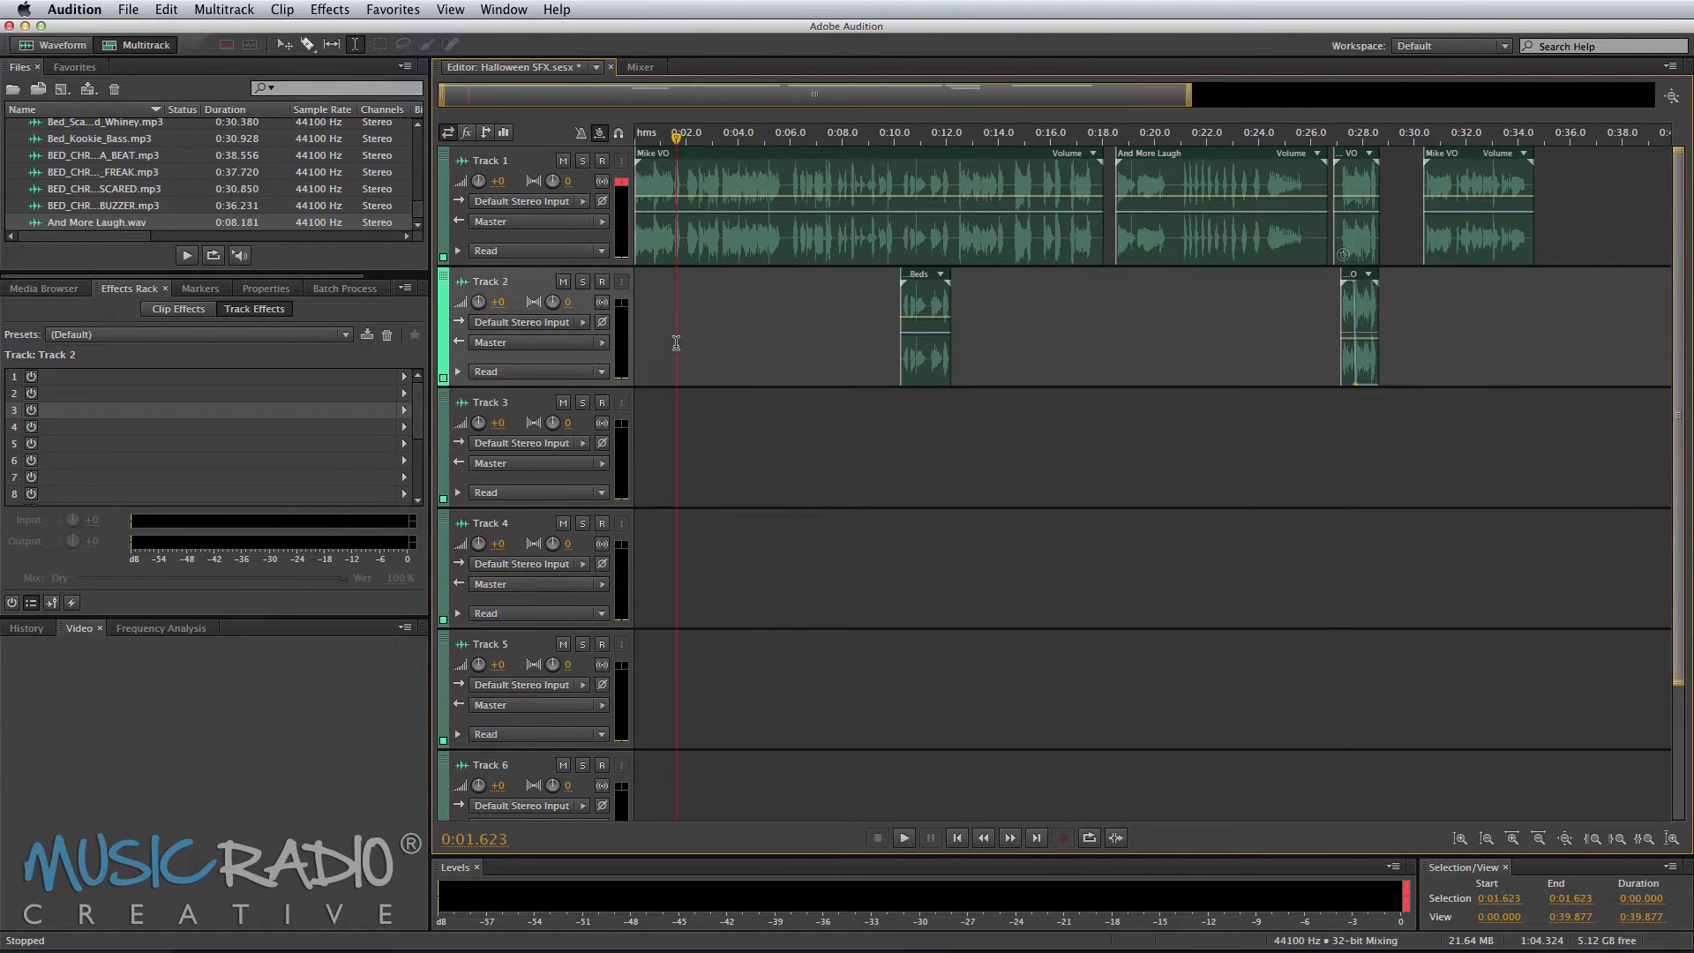
click(246, 335)
key(Escape)
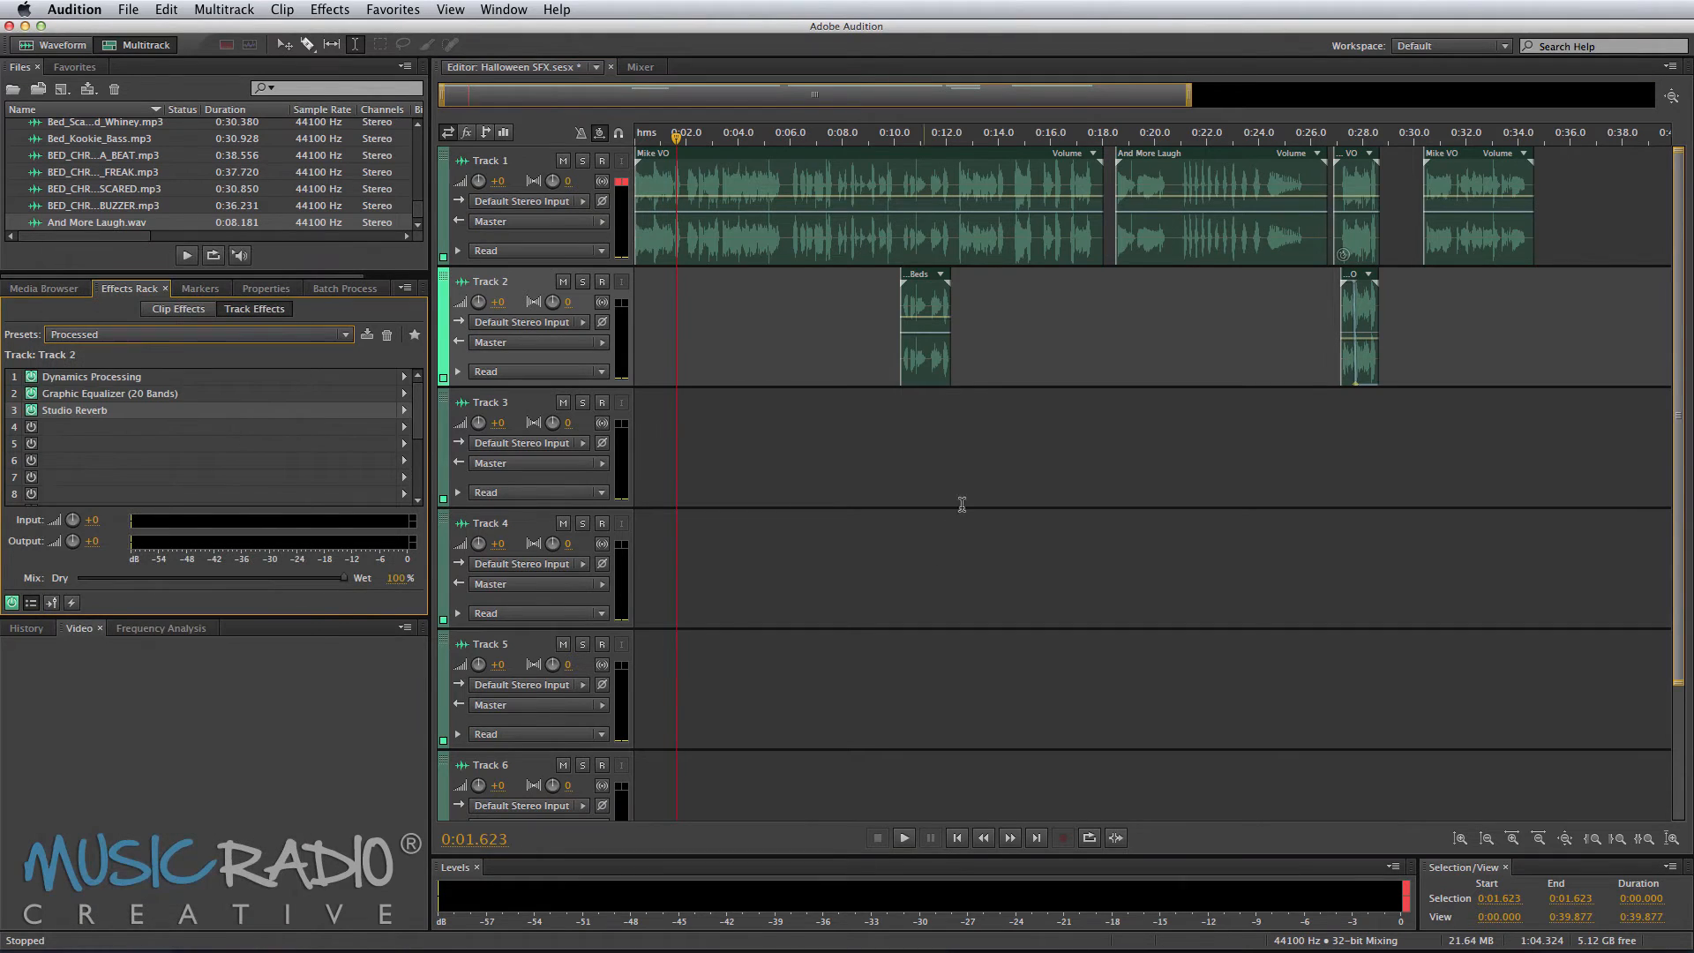
Step: Play back the session and lower the Track 1 and Track 2 volumes to -3 dB
click(897, 406)
key(space)
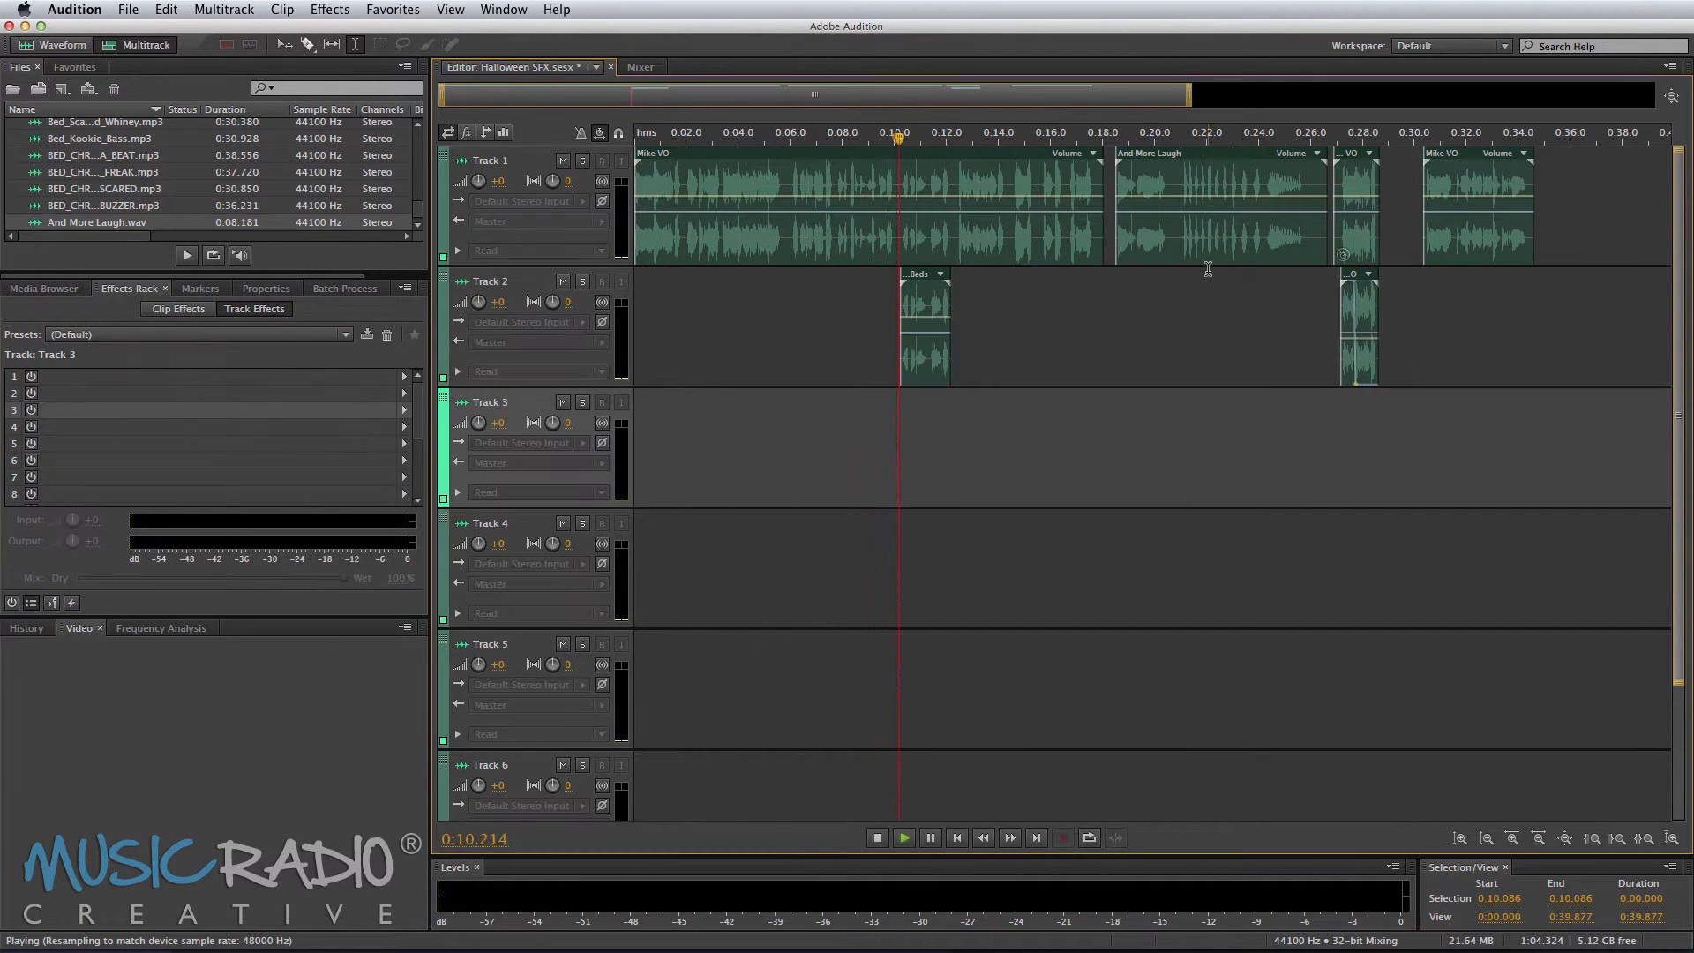
click(1339, 299)
key(space)
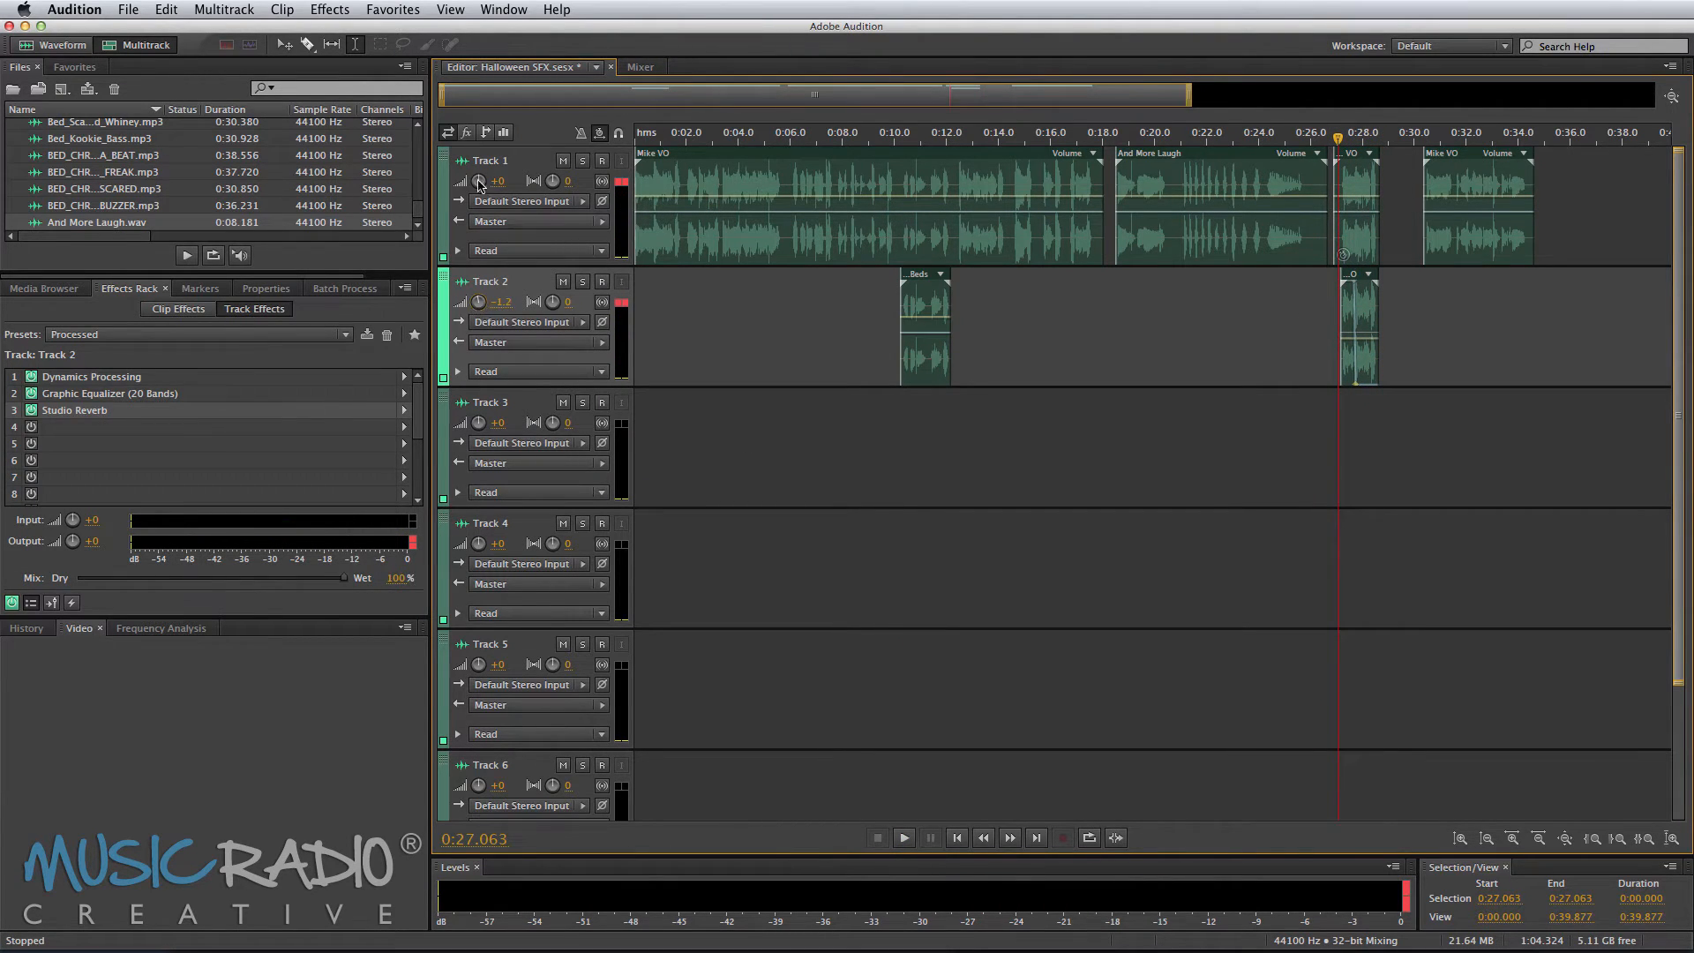
drag(478, 181, 482, 183)
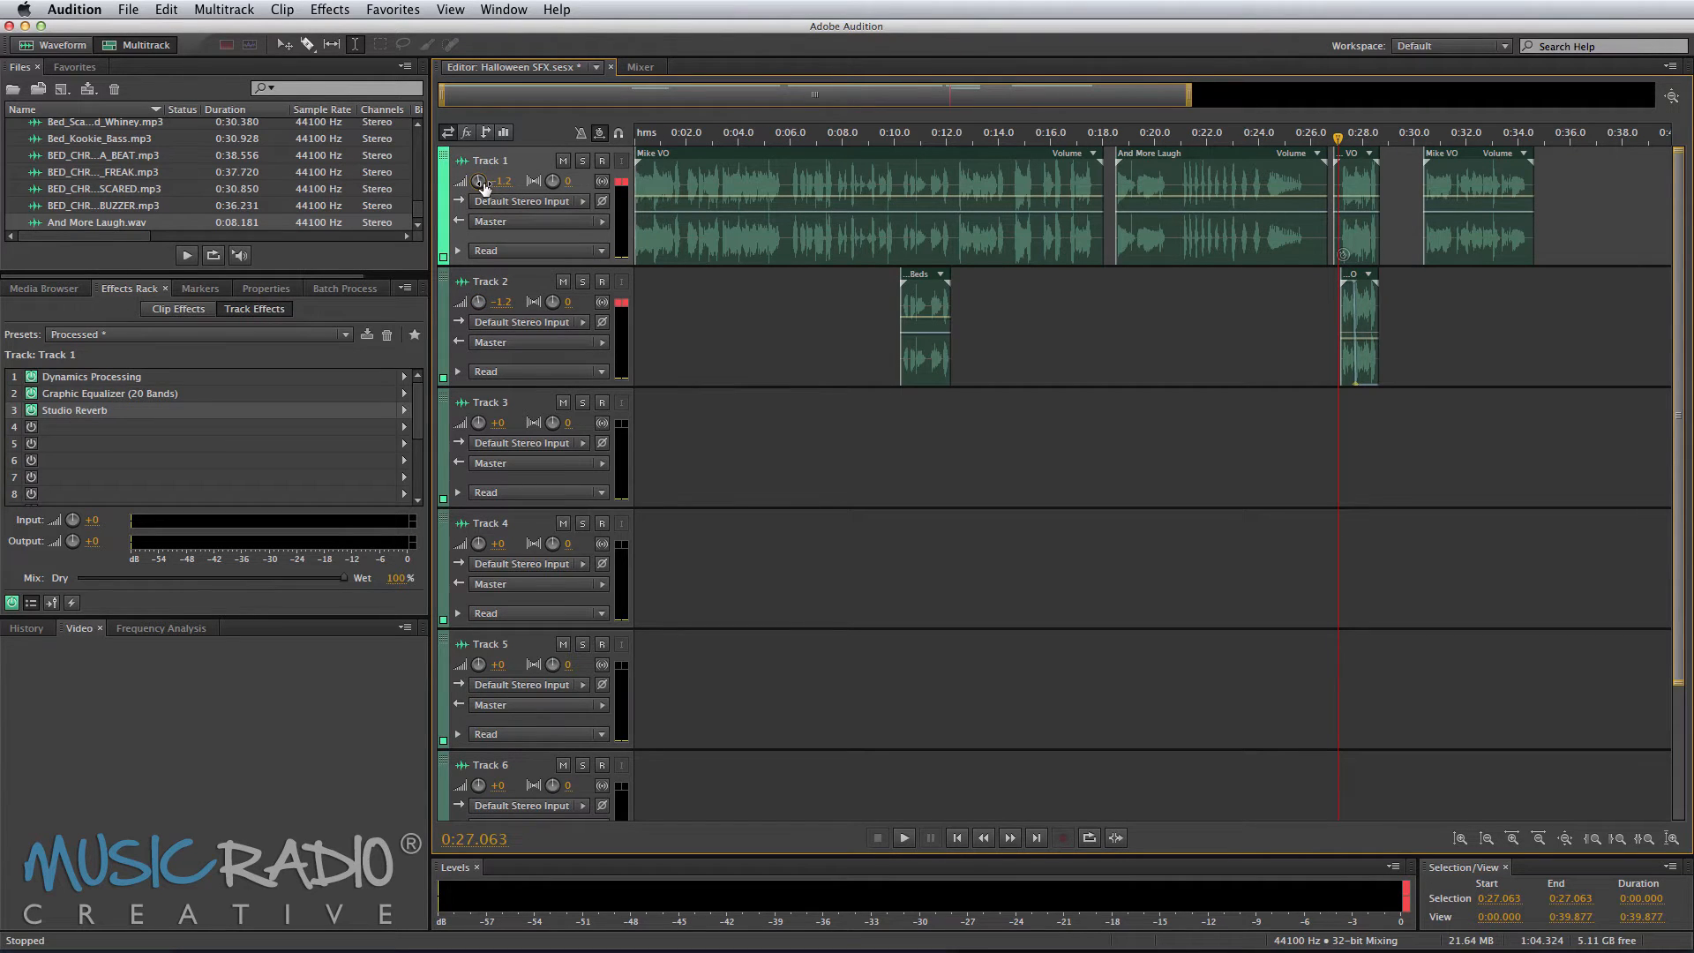
key(space)
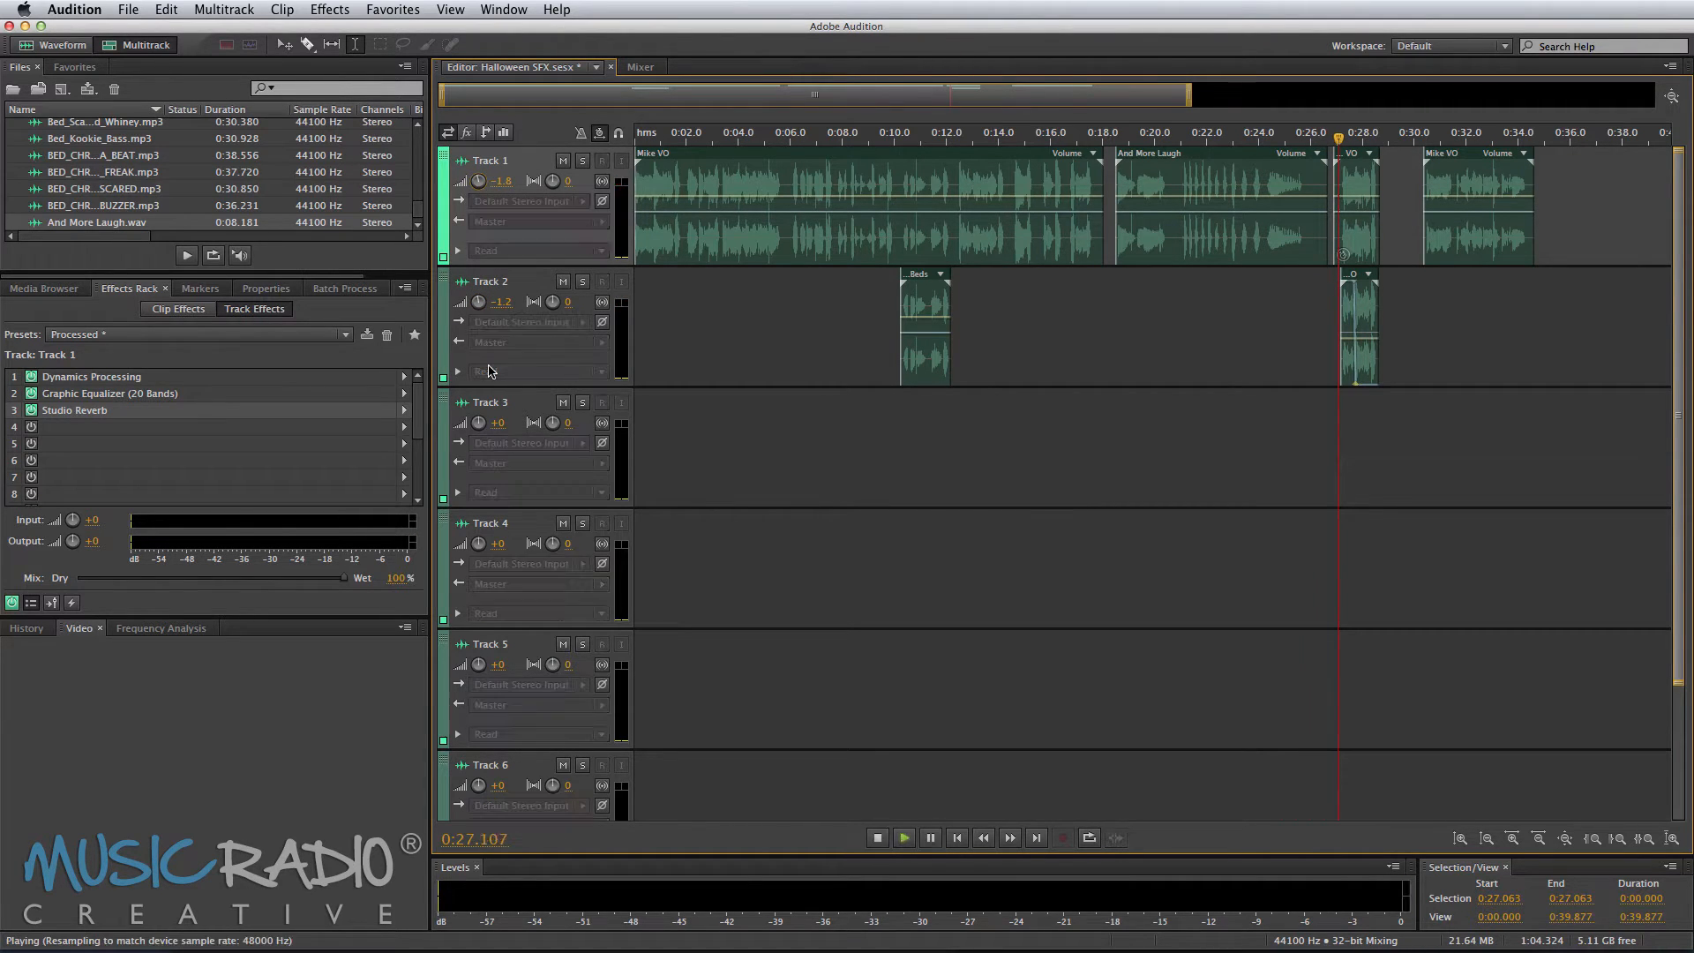
key(space)
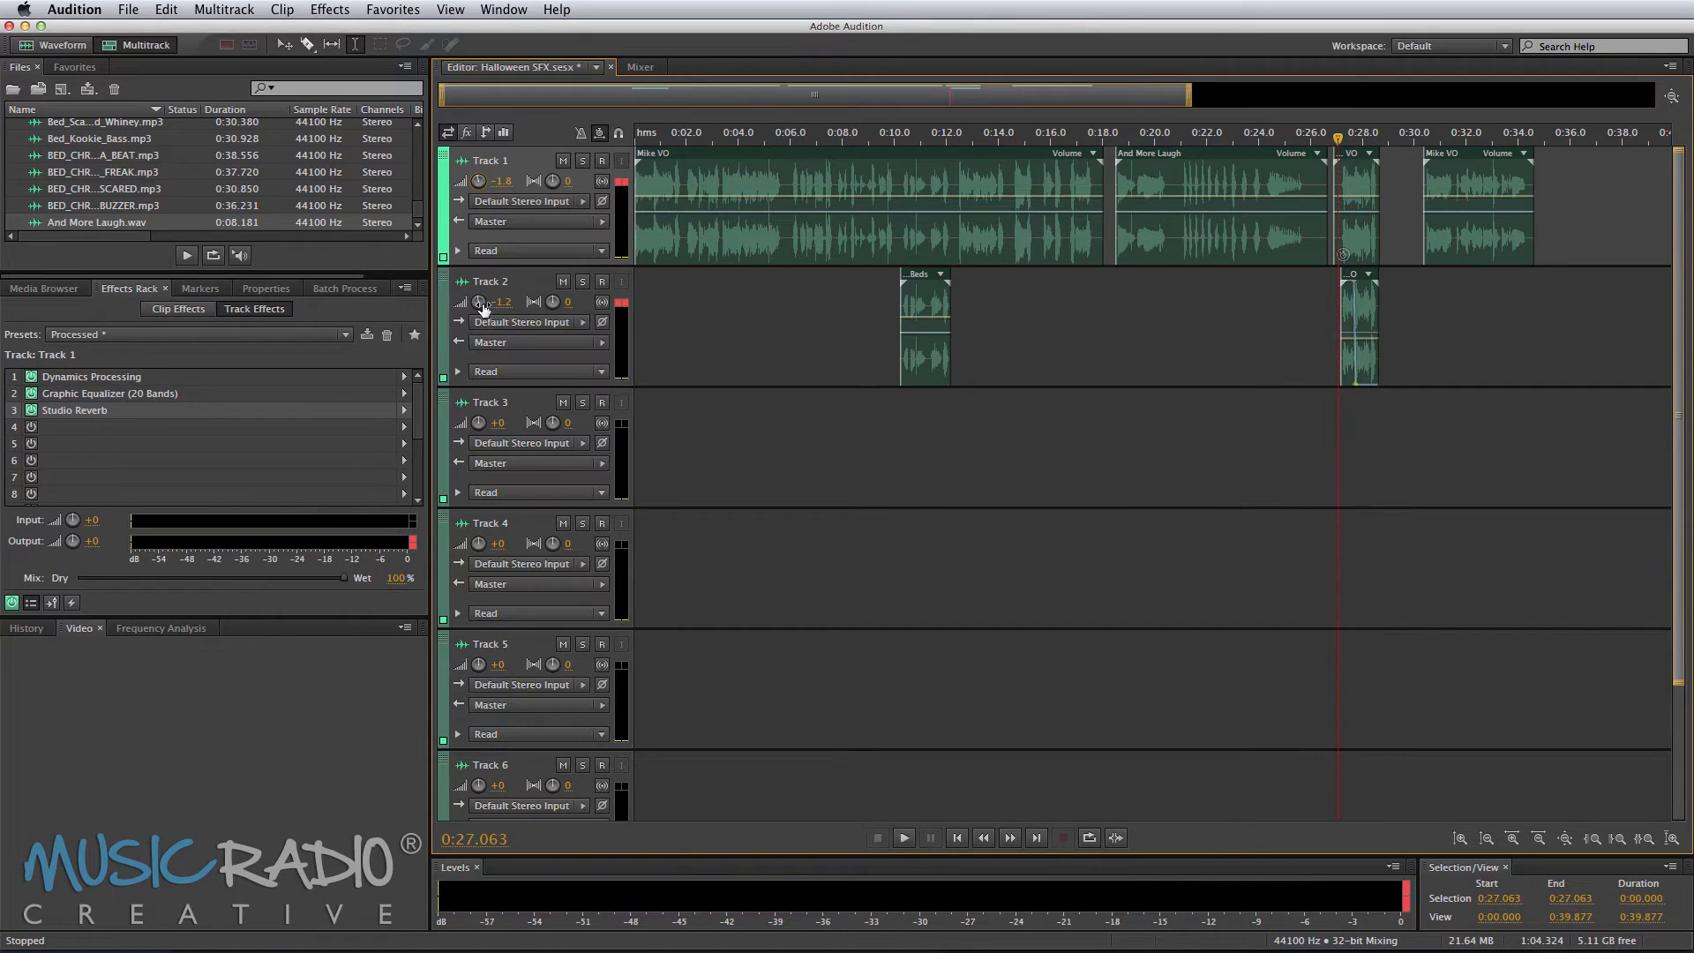
drag(478, 302, 481, 304)
drag(476, 181, 477, 183)
key(space)
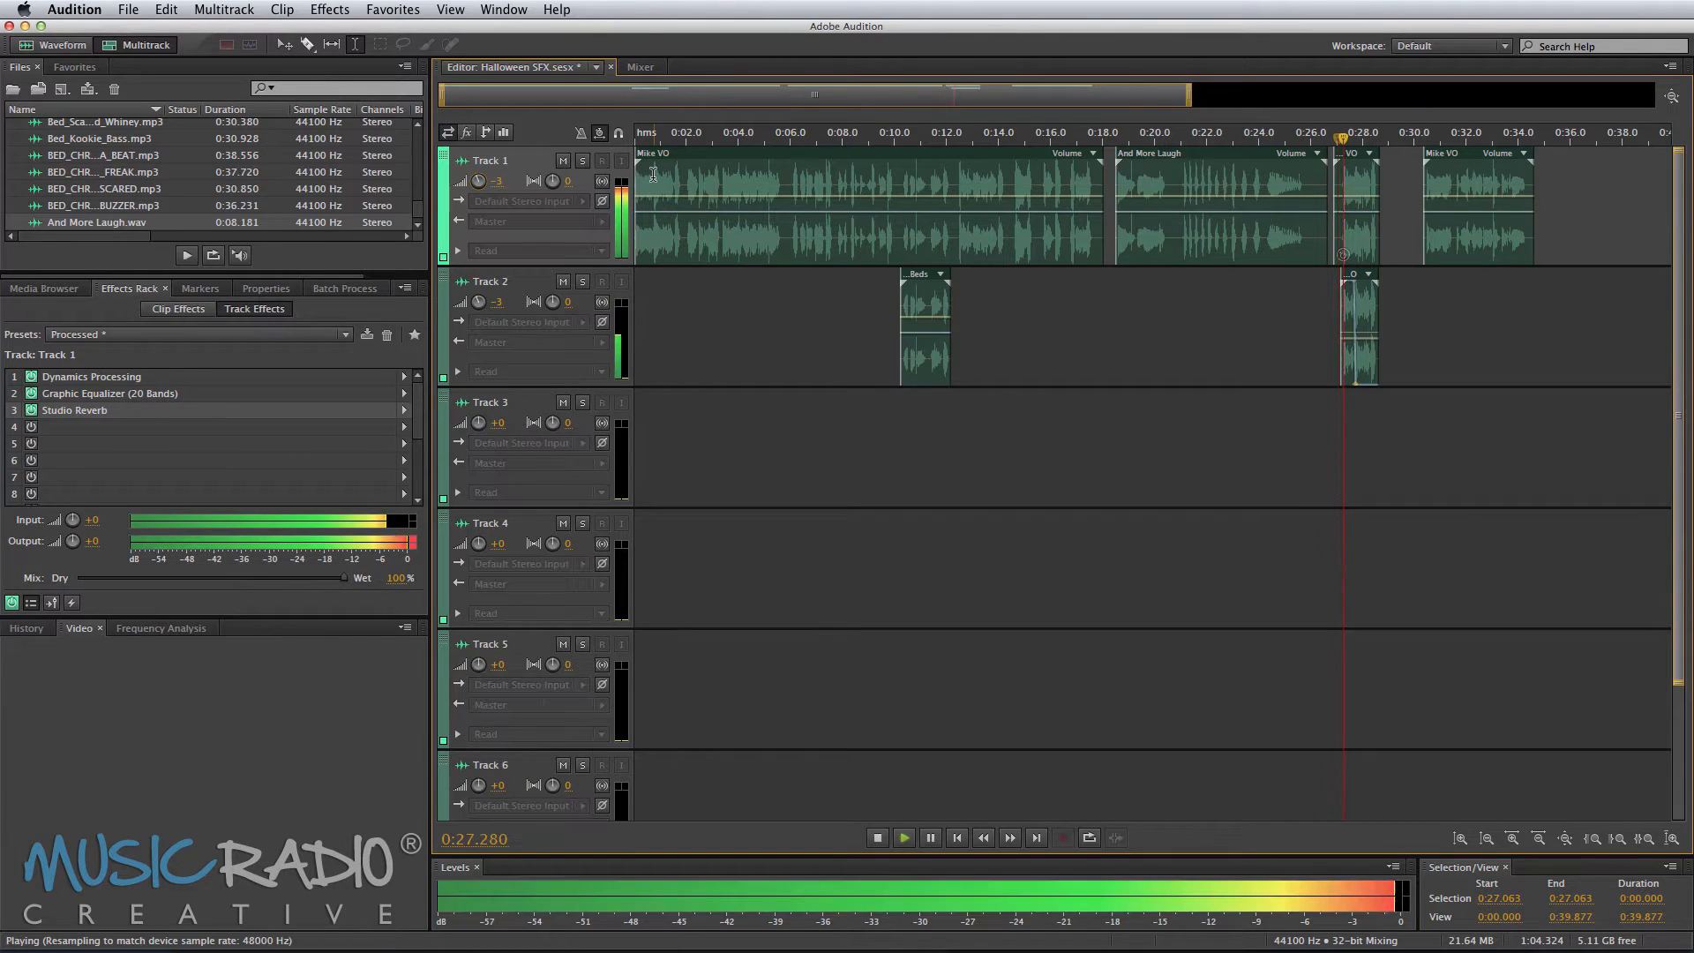
key(space)
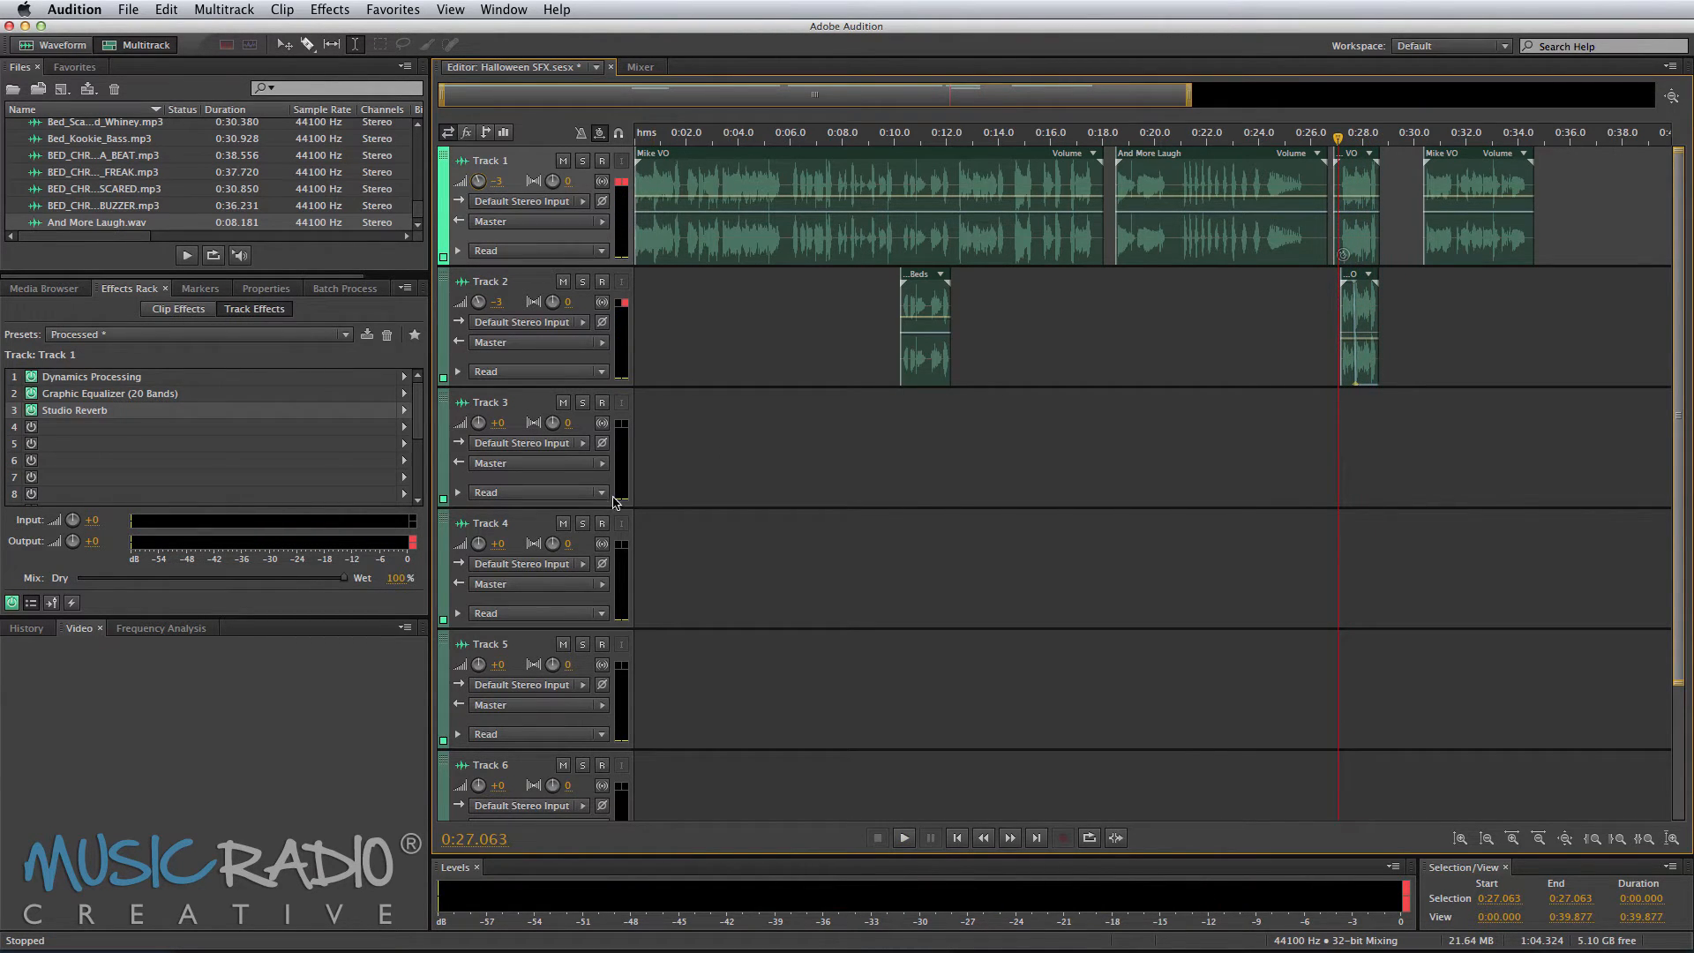
Step: Apply the Processed rack preset to Track 5 and set Track 5 and Track 6 volumes to about -3 dB
click(653, 669)
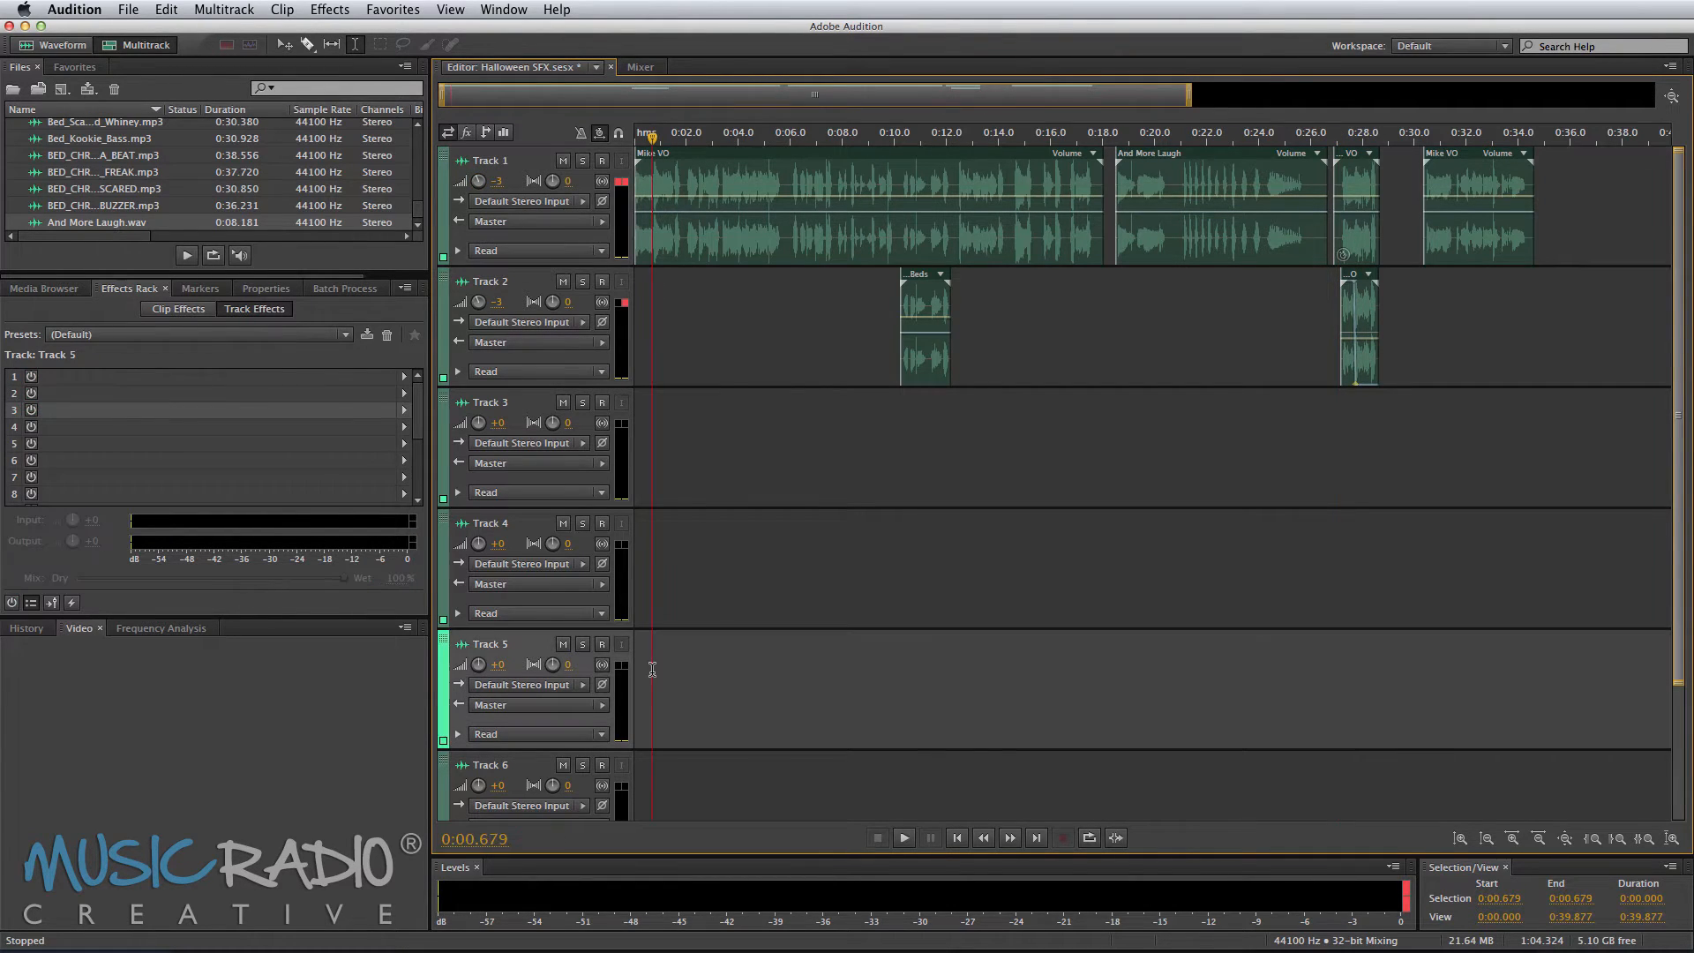
click(113, 336)
click(146, 714)
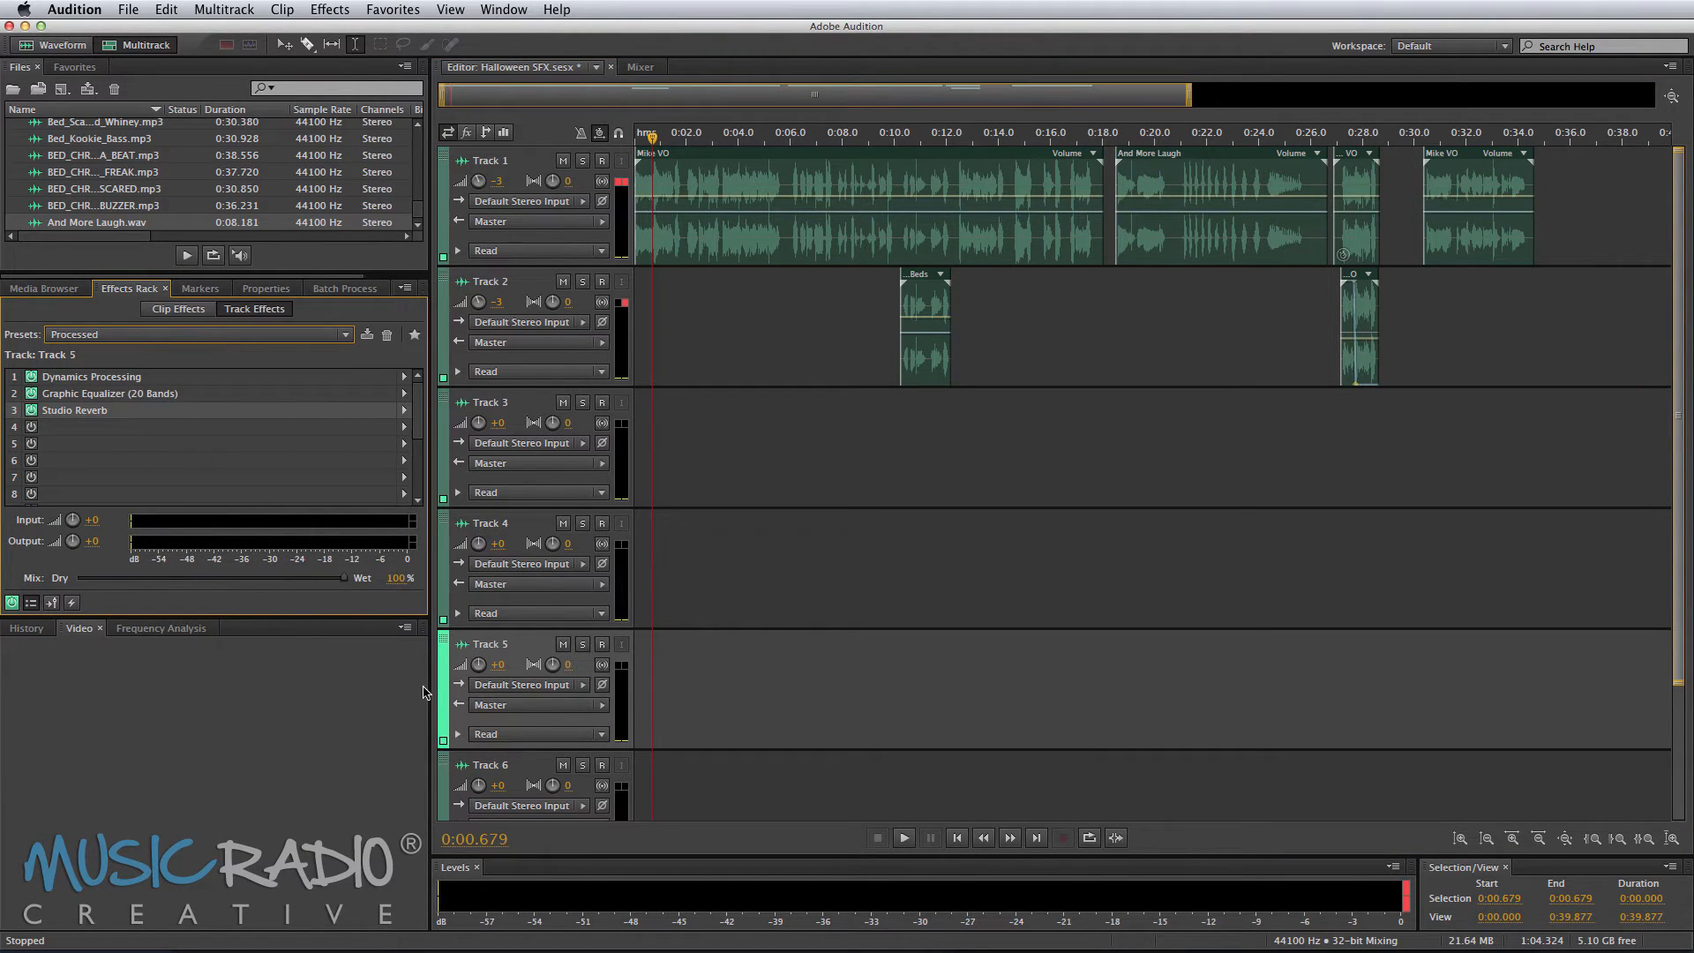
drag(478, 664, 478, 667)
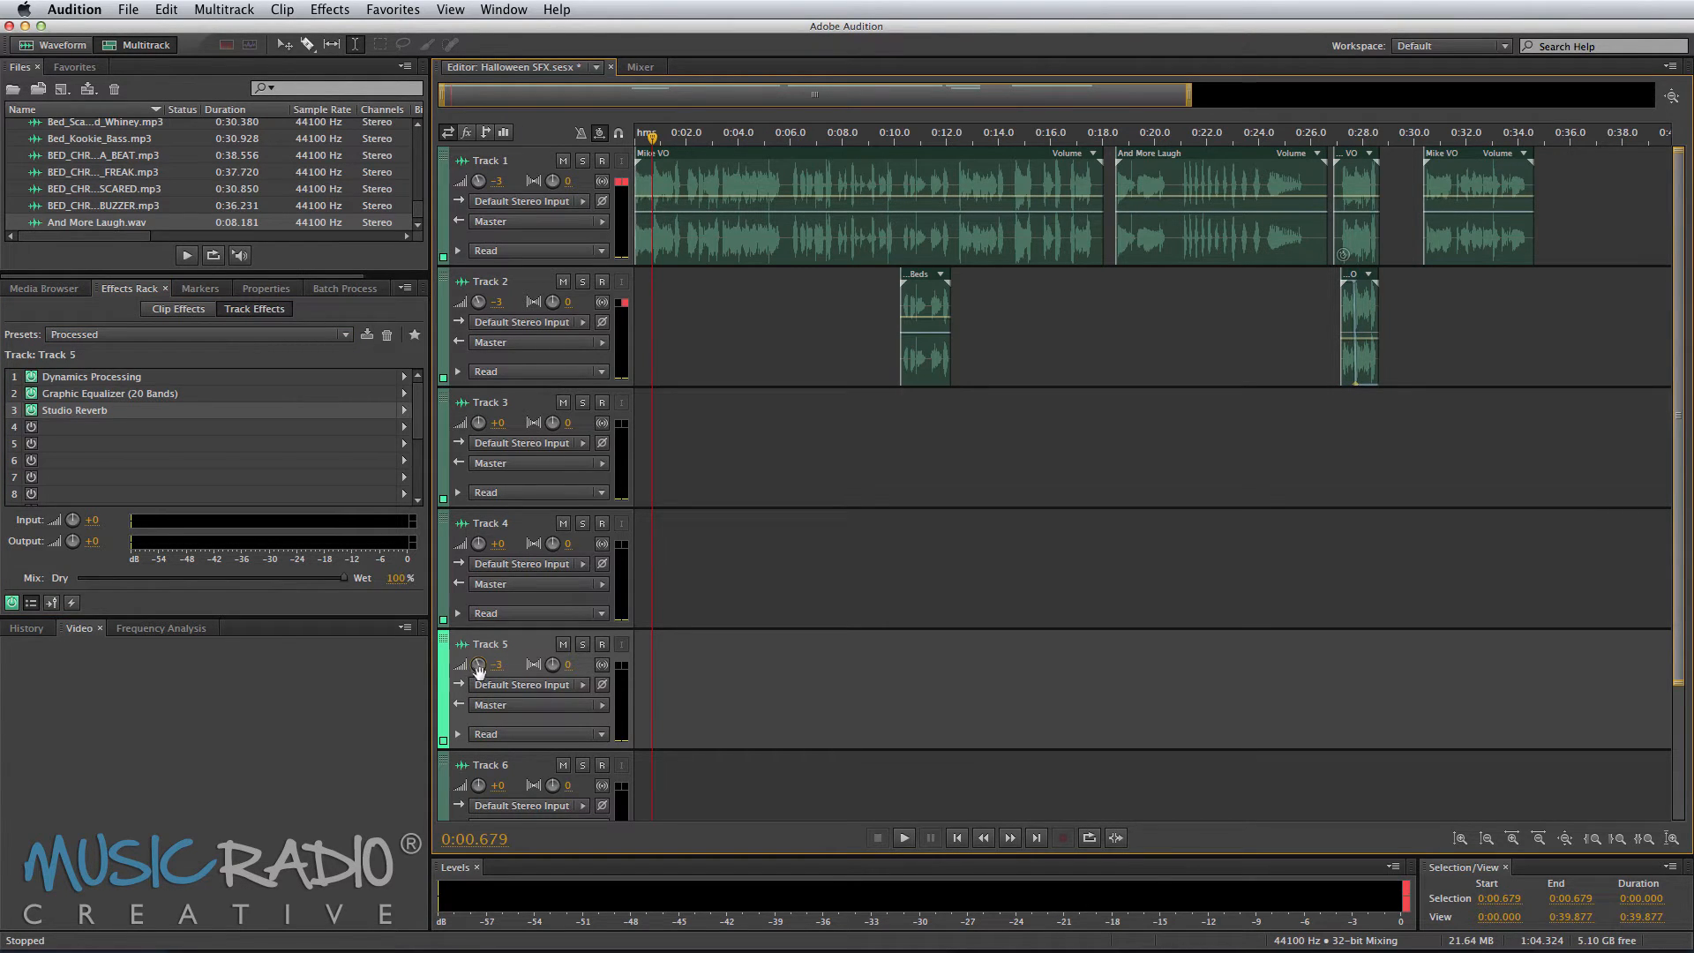
drag(478, 786, 482, 784)
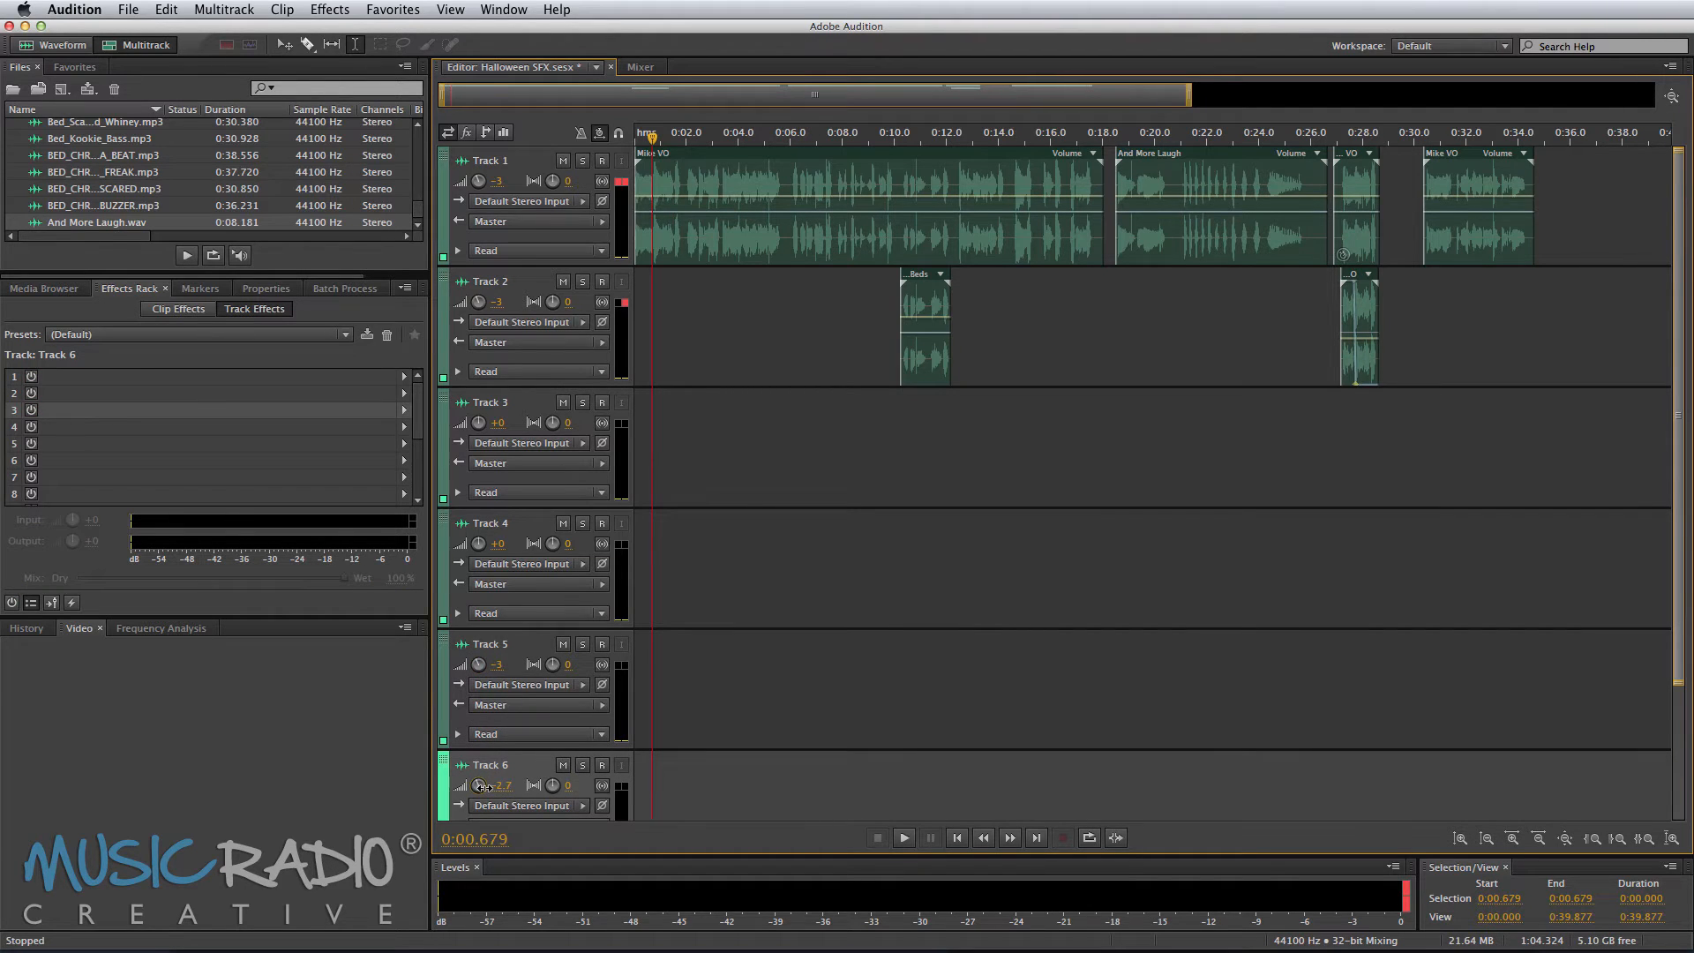
Step: Add a Chorus effect to the fourth slot of Track 5's effects rack
click(667, 670)
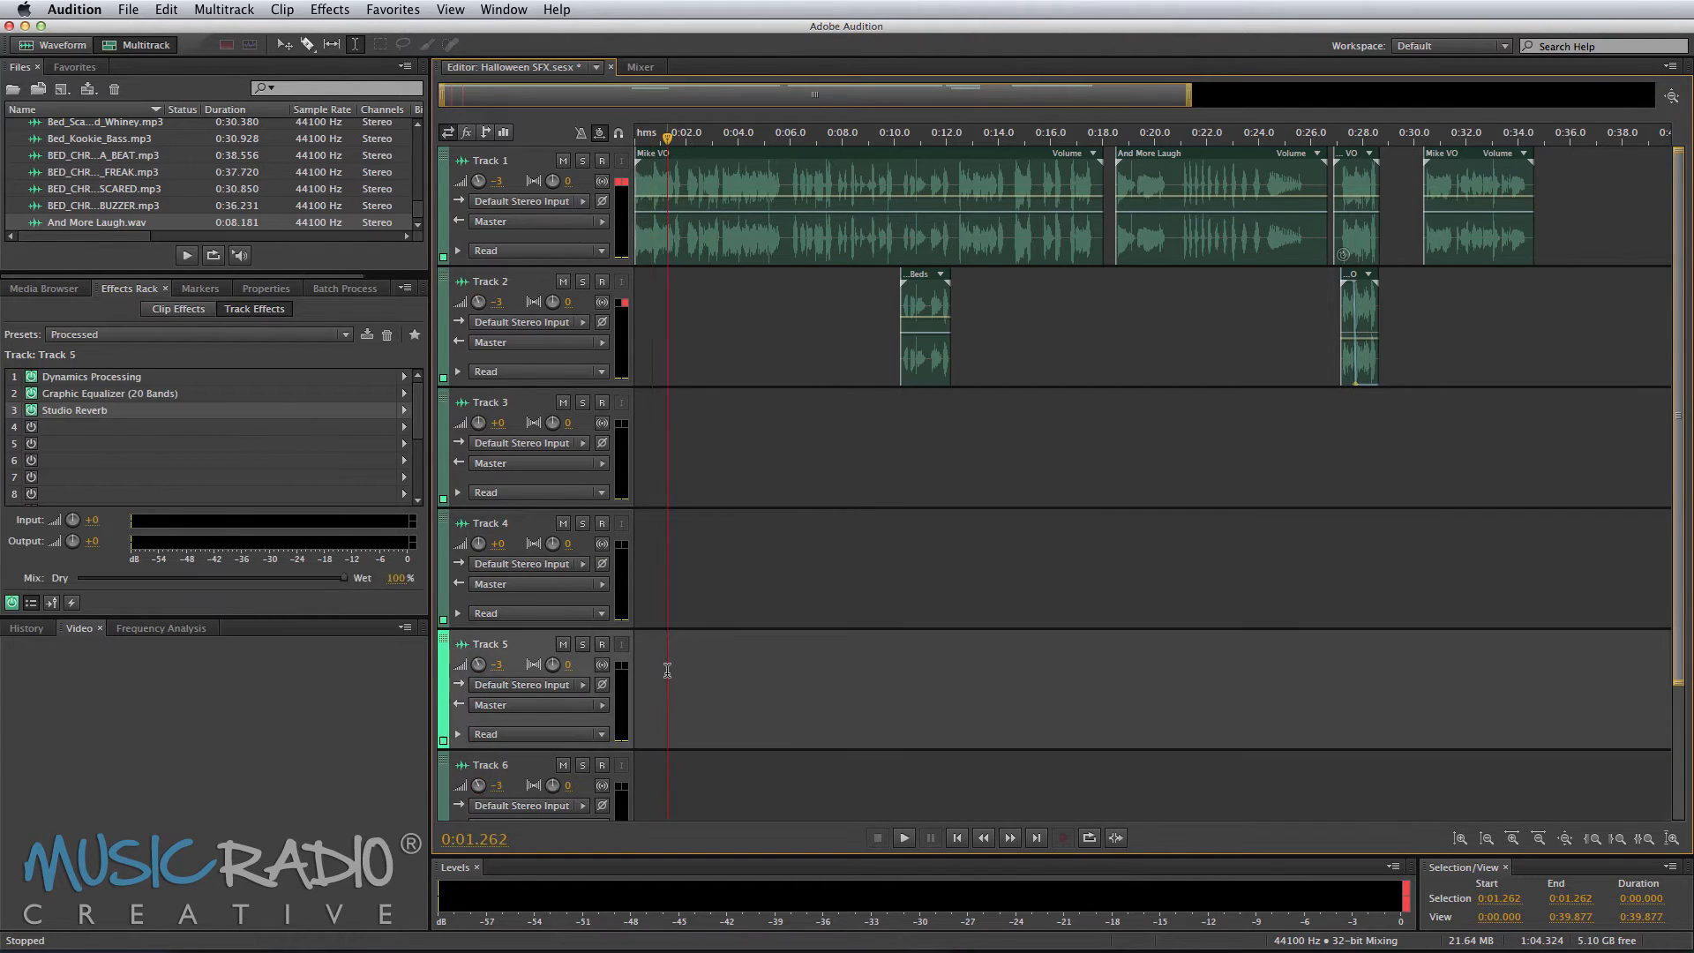
click(404, 427)
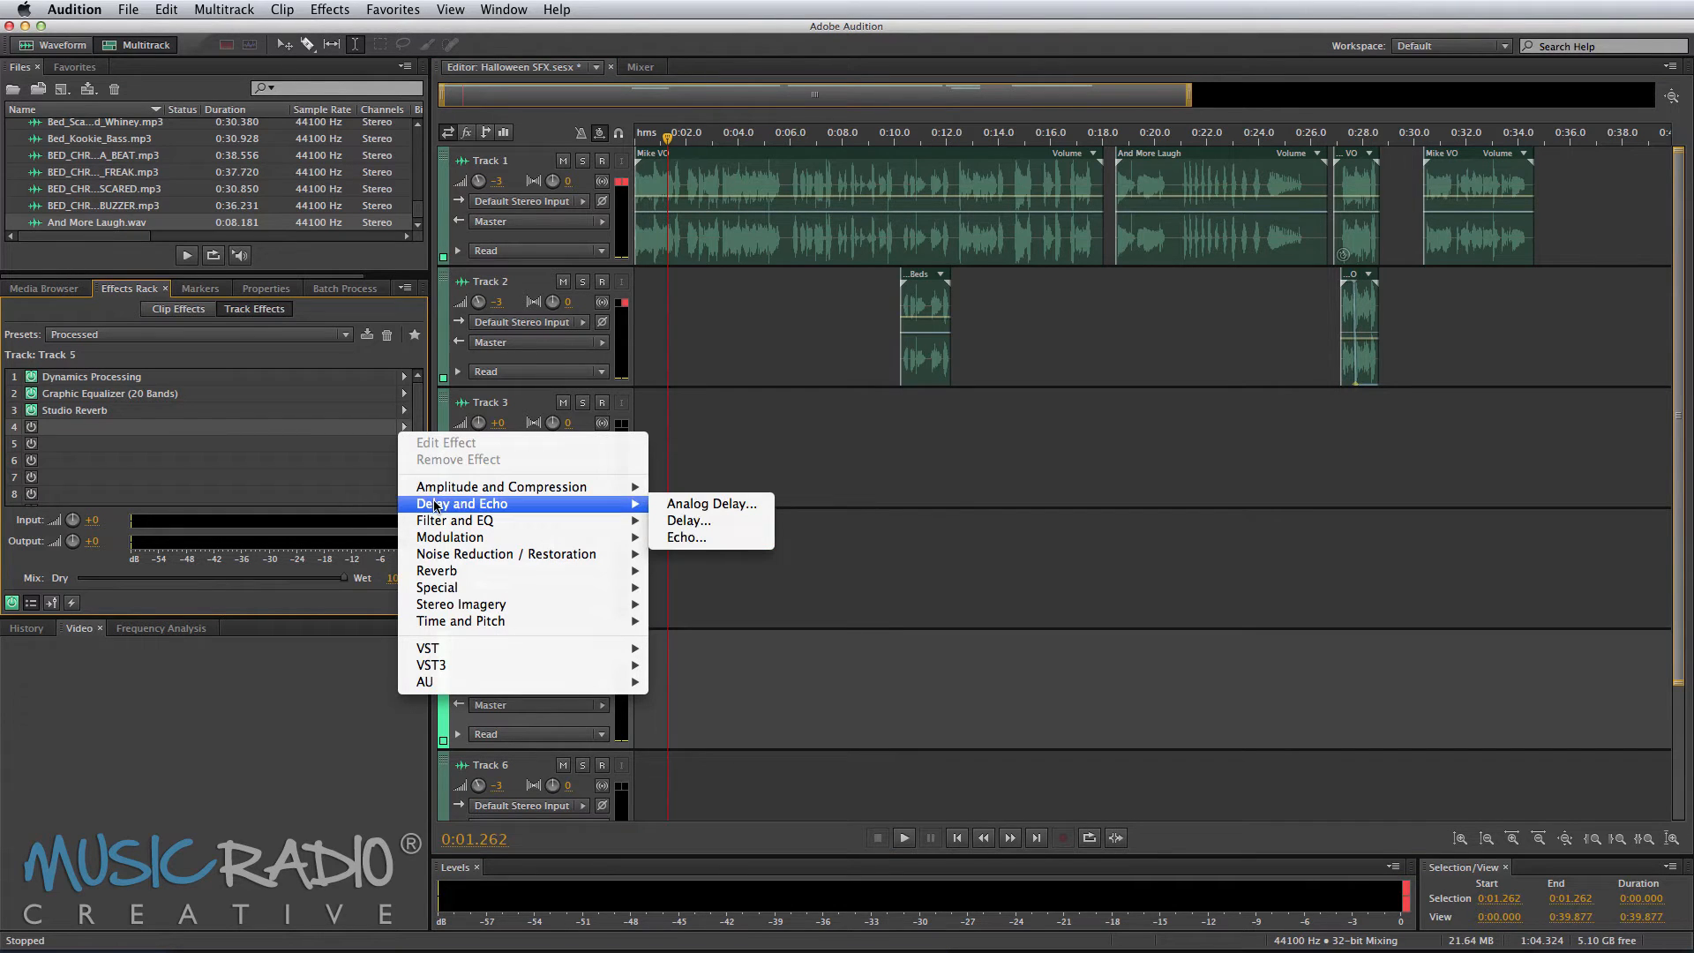
mouse_move(446, 521)
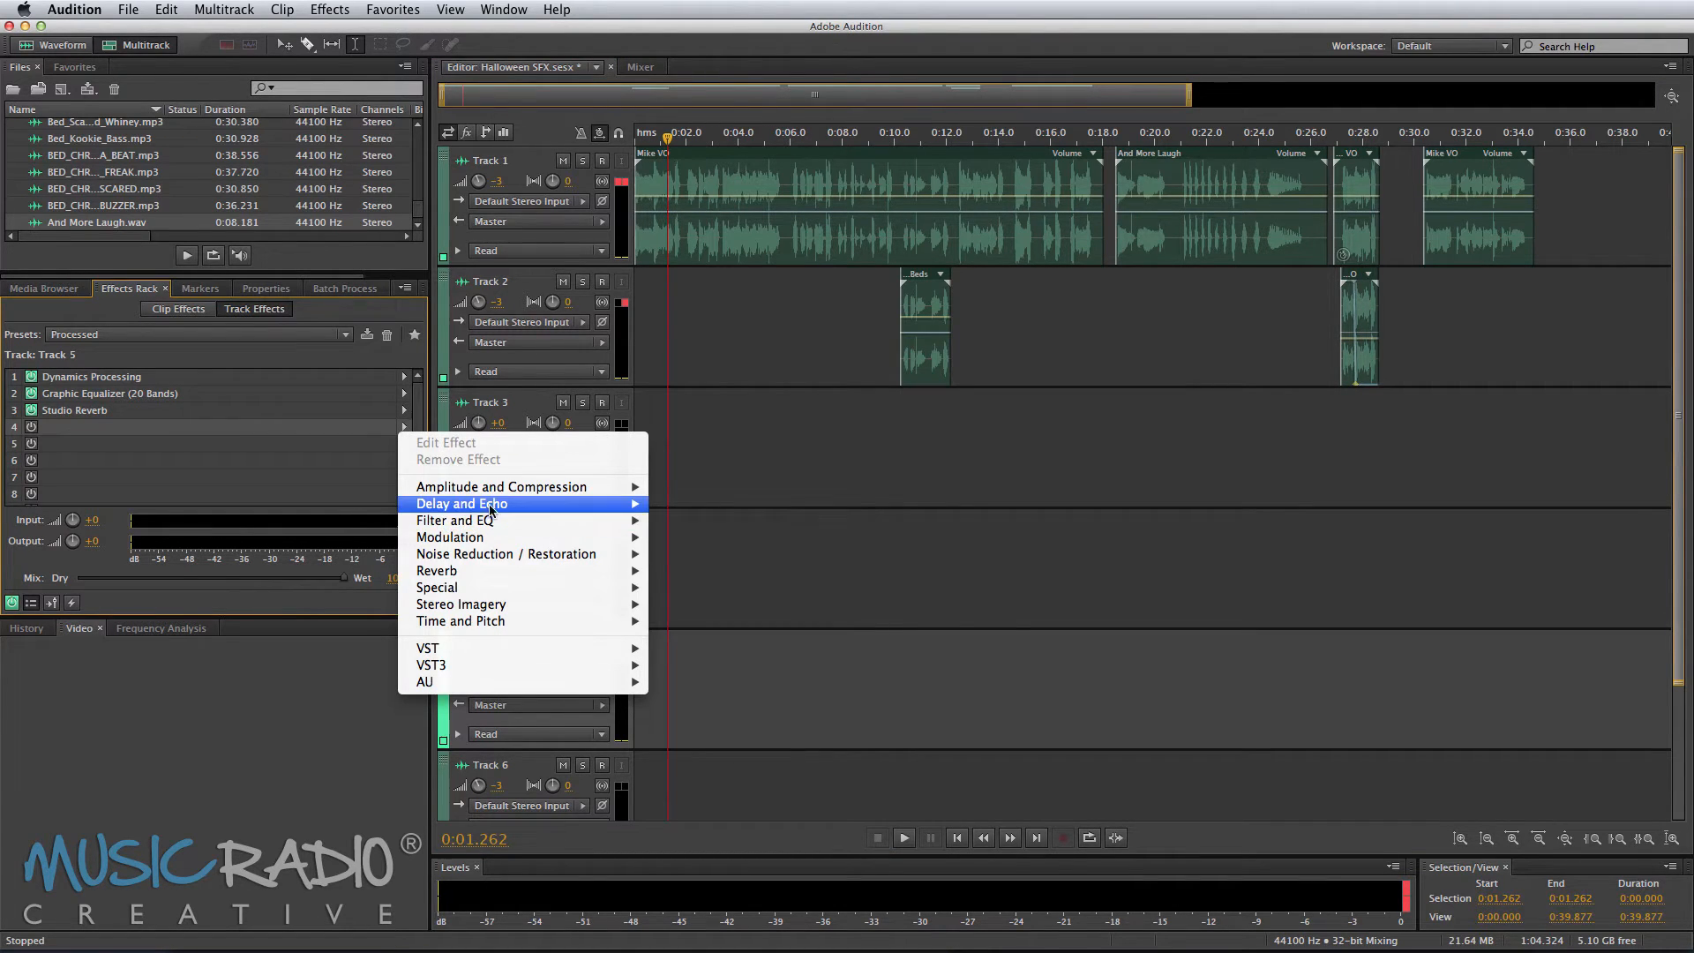
mouse_move(606, 539)
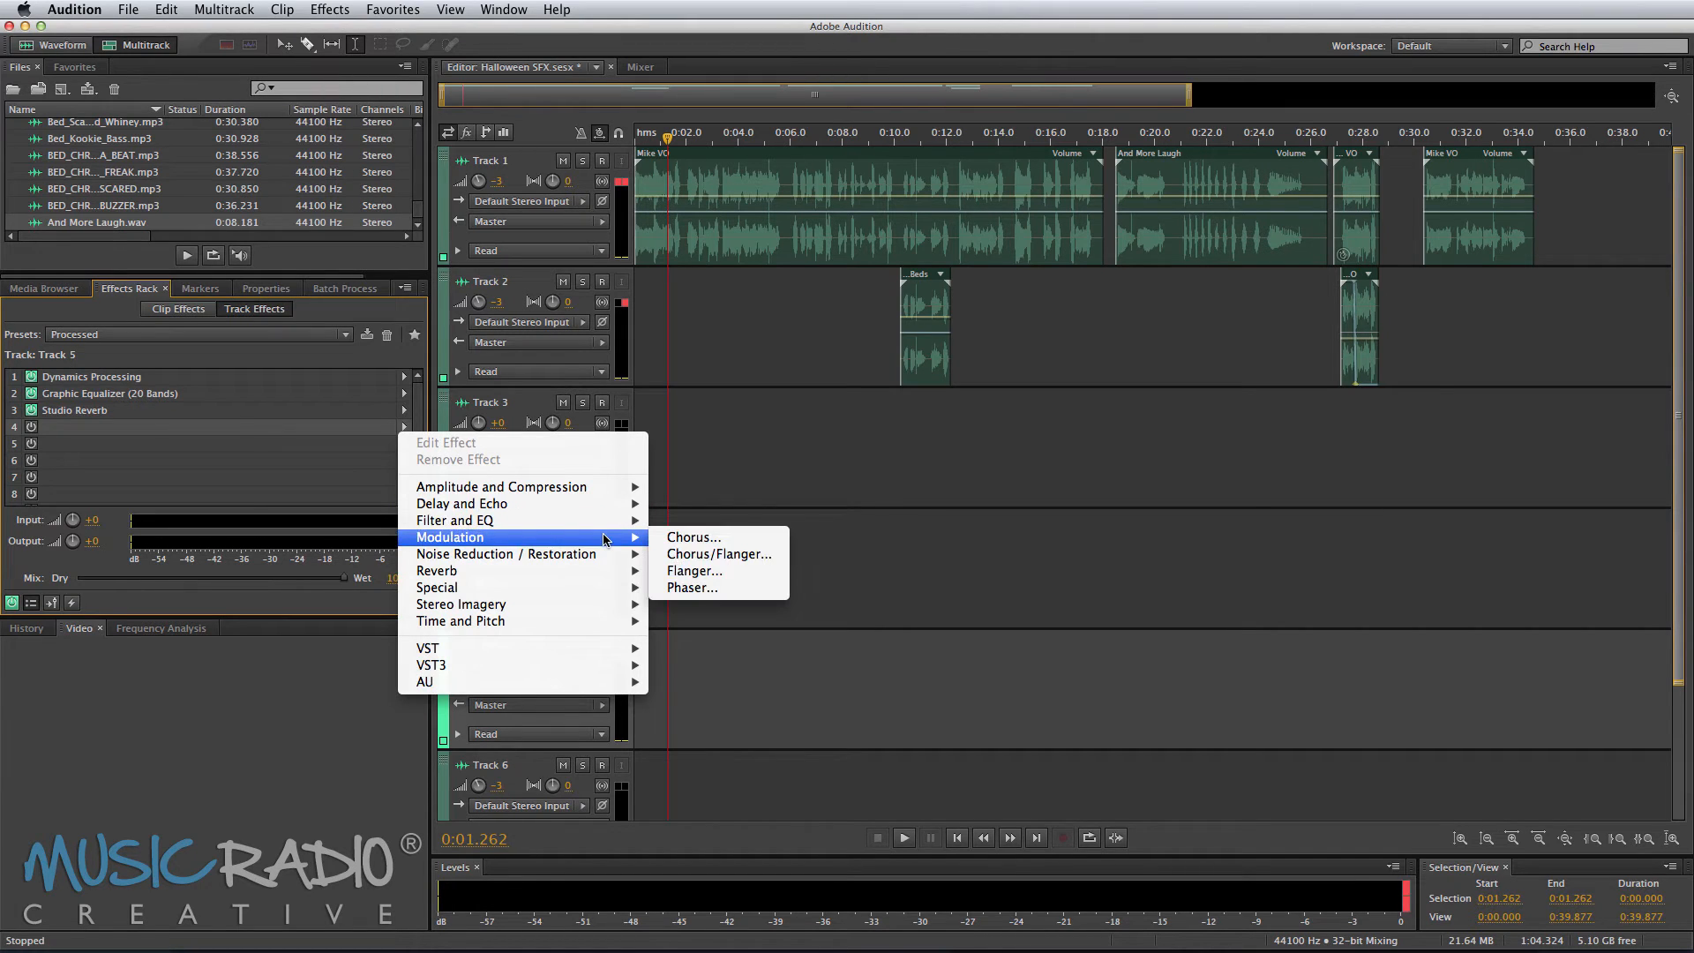
click(706, 539)
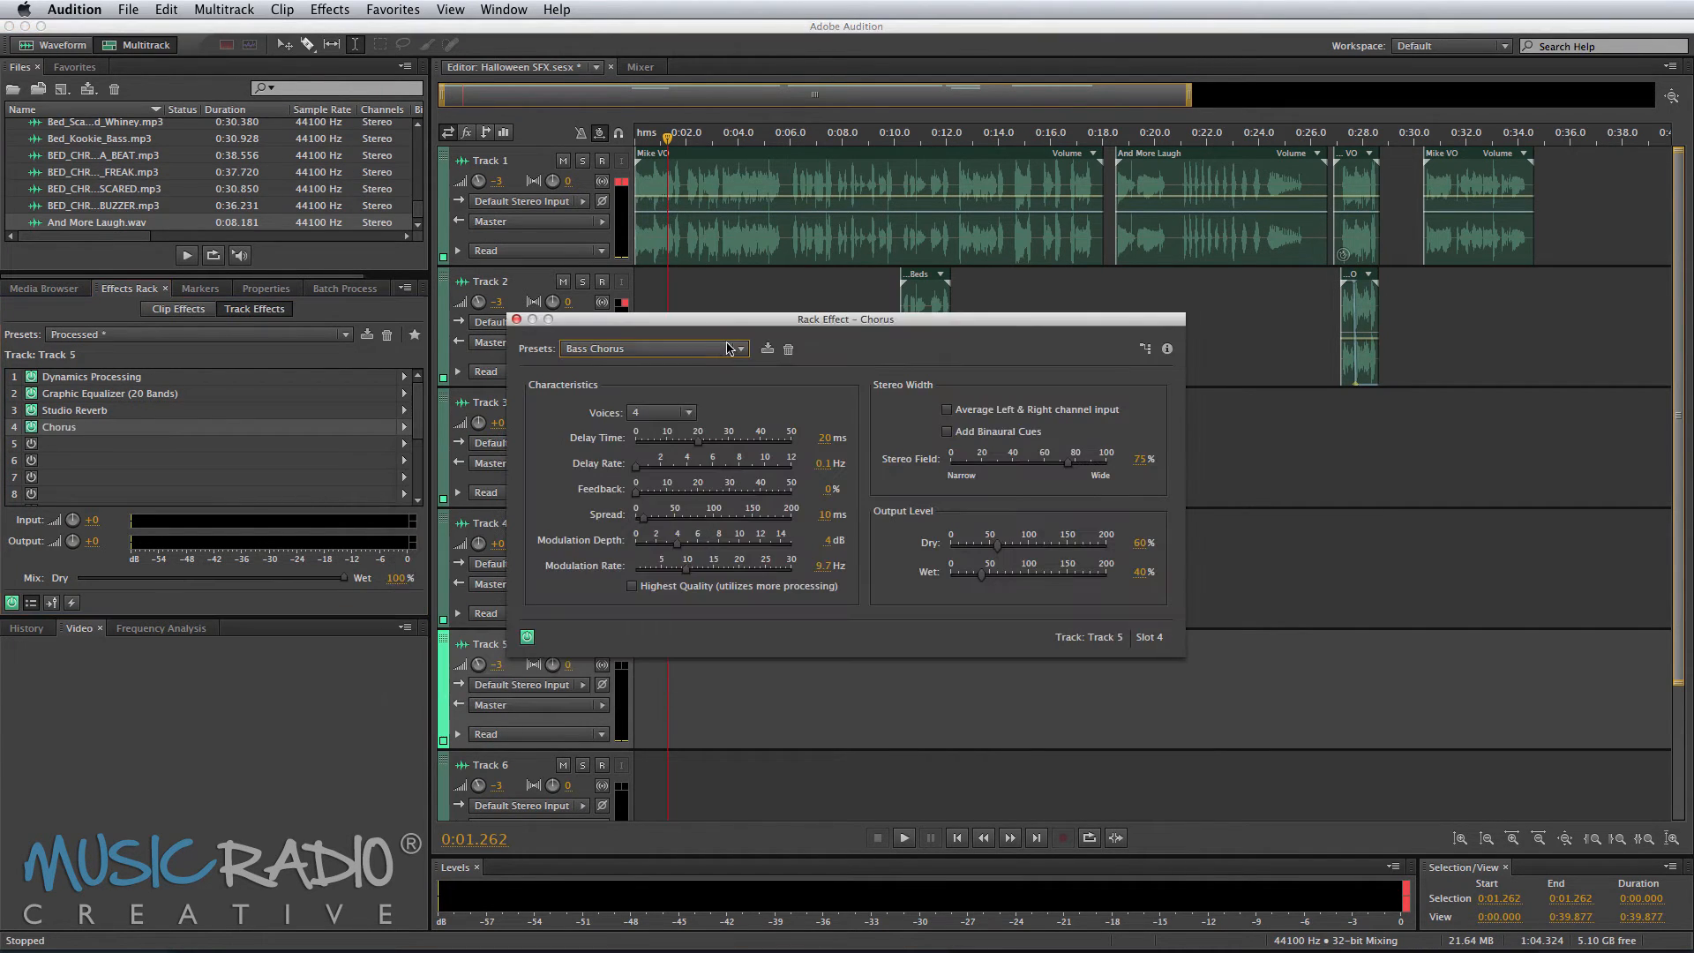
Step: Pick the Bass Chorus preset for Track 5's Chorus effect and close the Chorus window
click(728, 348)
click(671, 435)
click(517, 320)
Step: Split the Track 1 voice clip at about 0:01.9 and move the opening piece down to Track 5
click(686, 247)
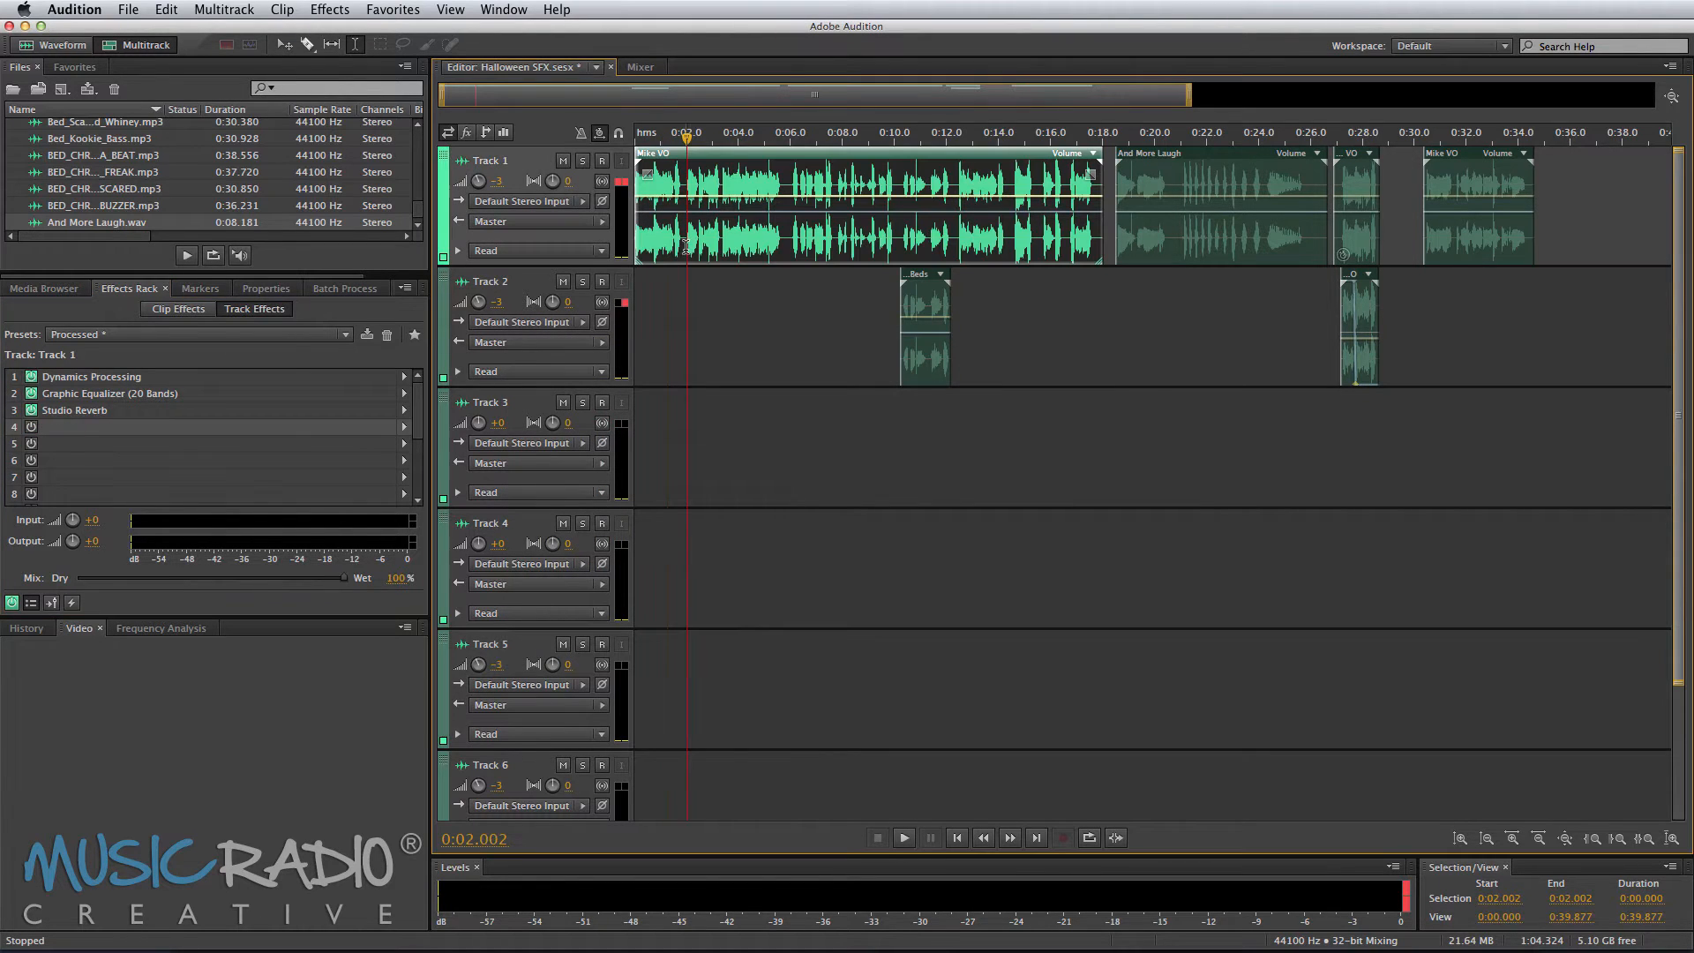
key(super+k)
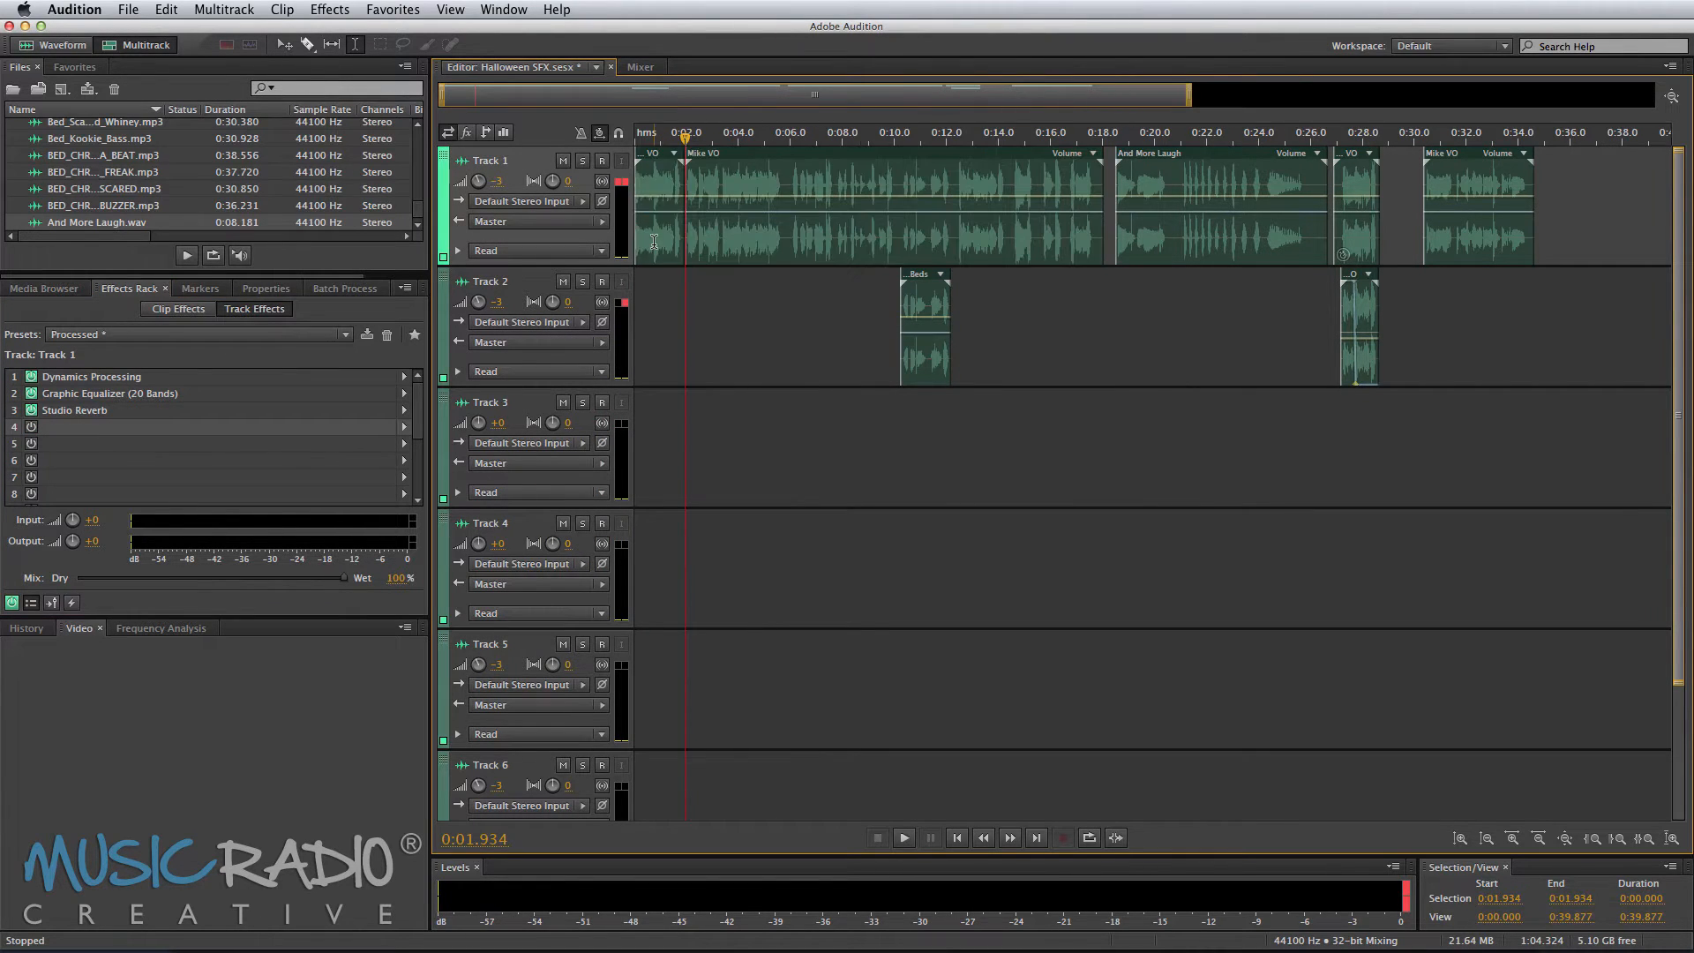
drag(670, 234, 671, 697)
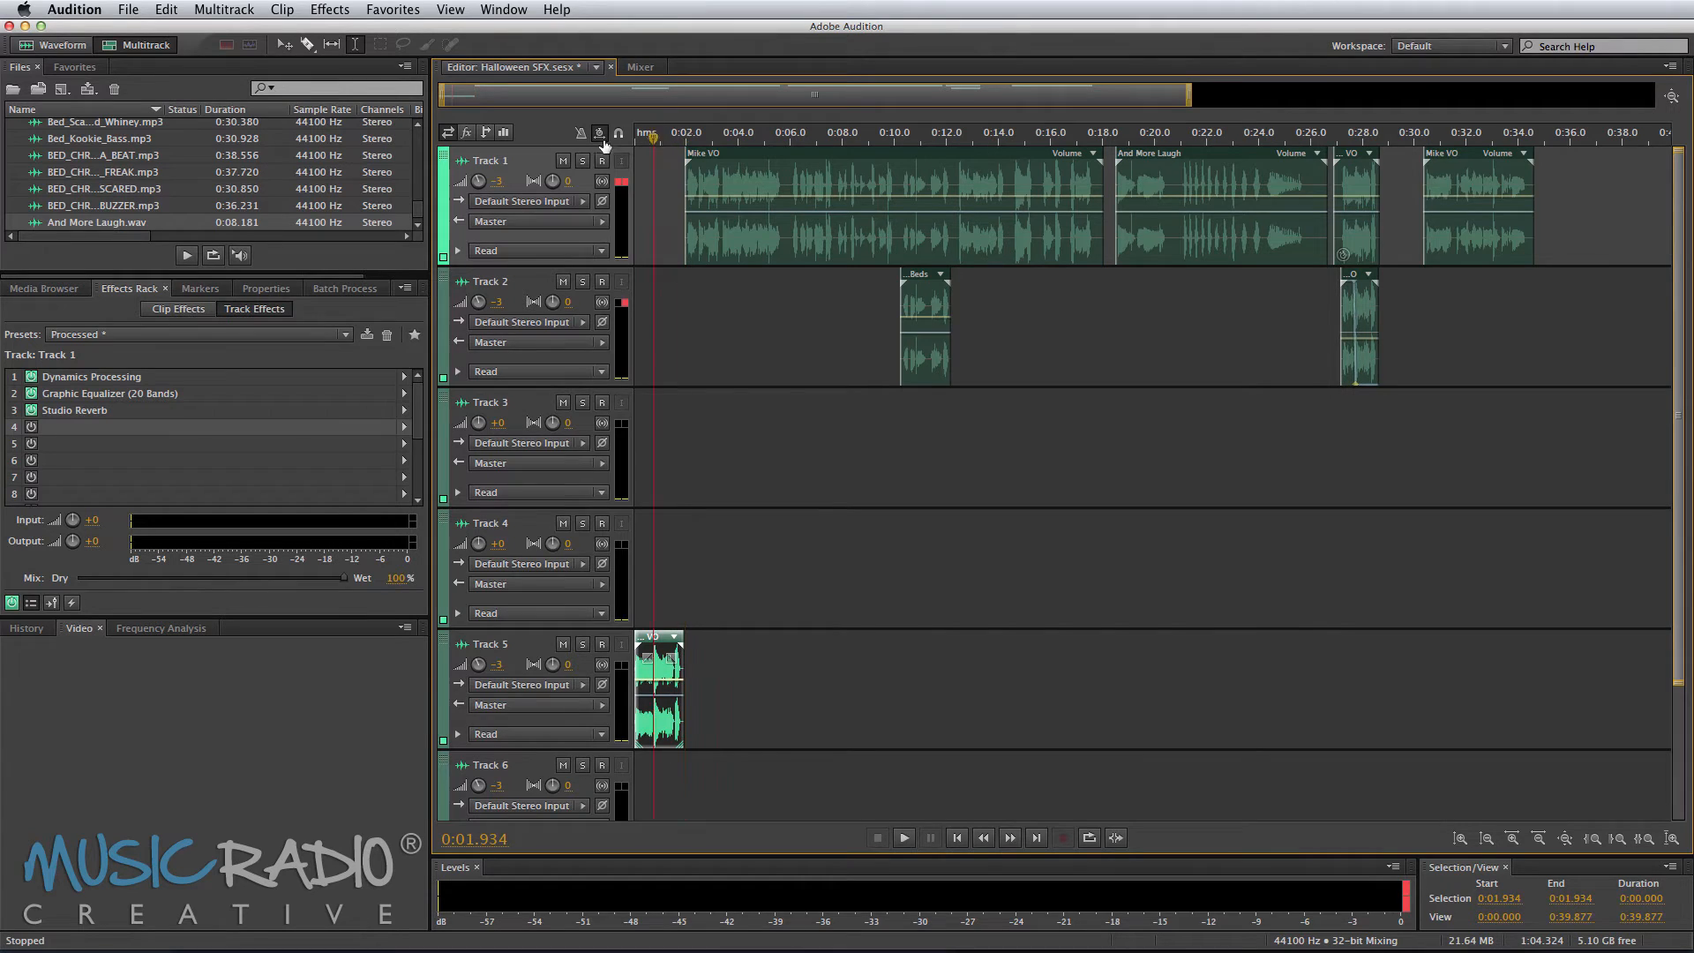
Step: Play the session back from the start to hear the moved phrase
click(640, 138)
key(space)
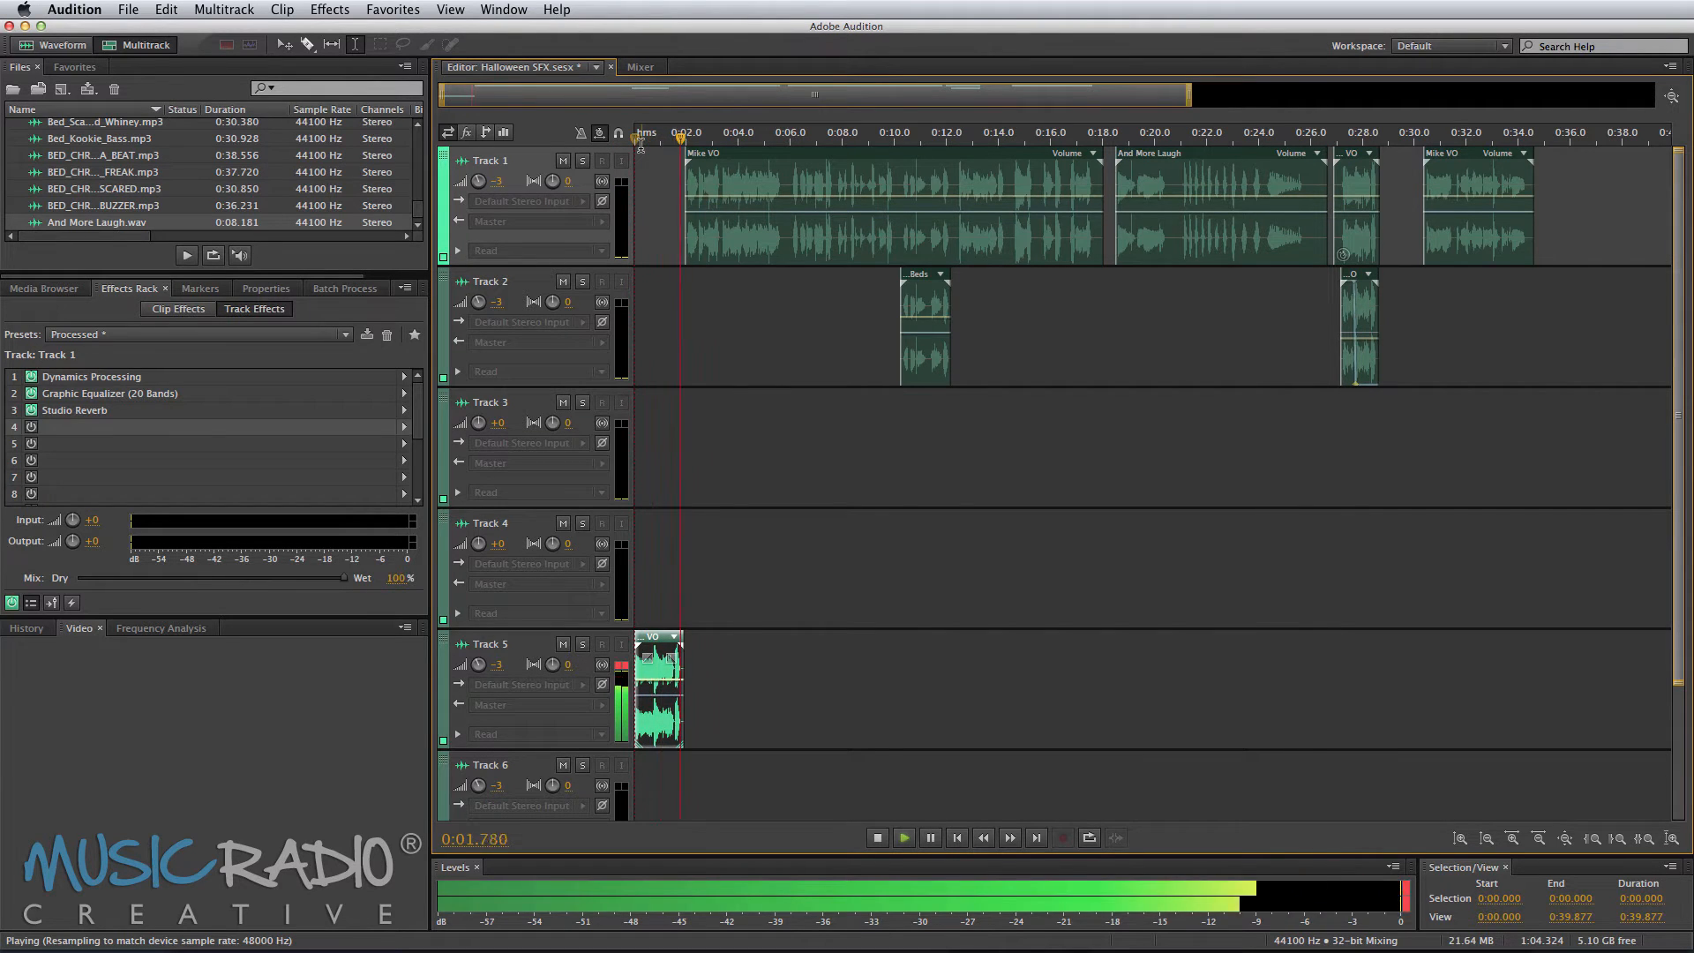
key(space)
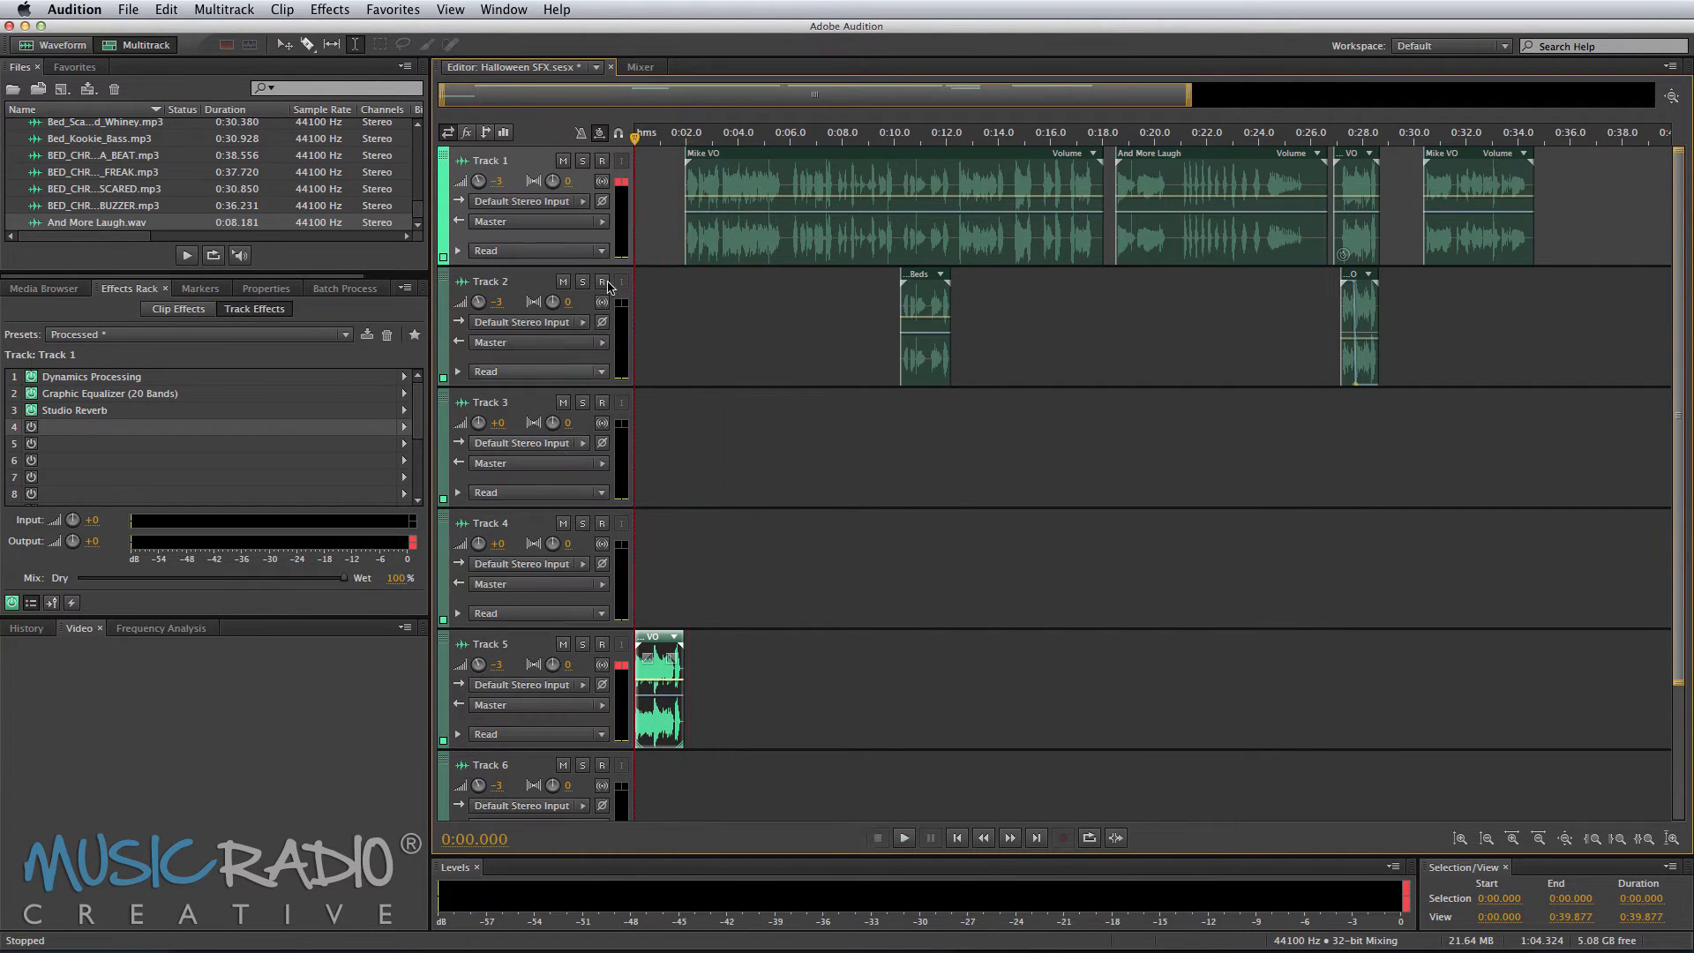
Step: Reopen Track 5's Chorus effect and set its Delay Time to 45.6 ms while previewing
click(655, 666)
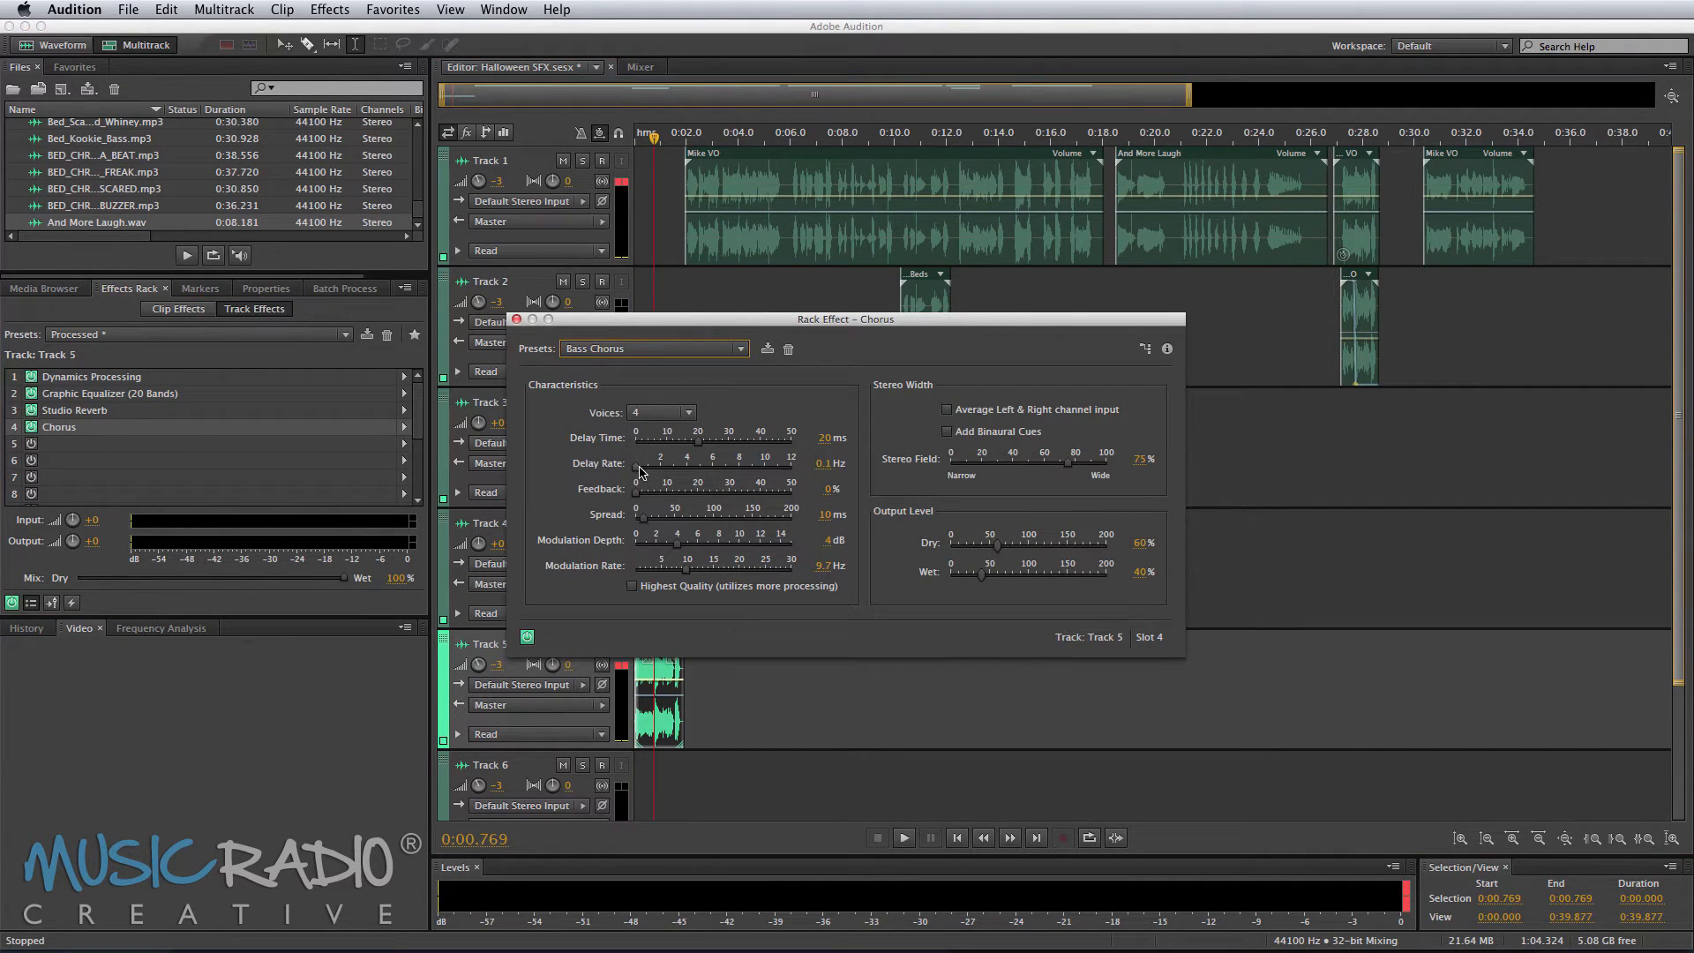
key(space)
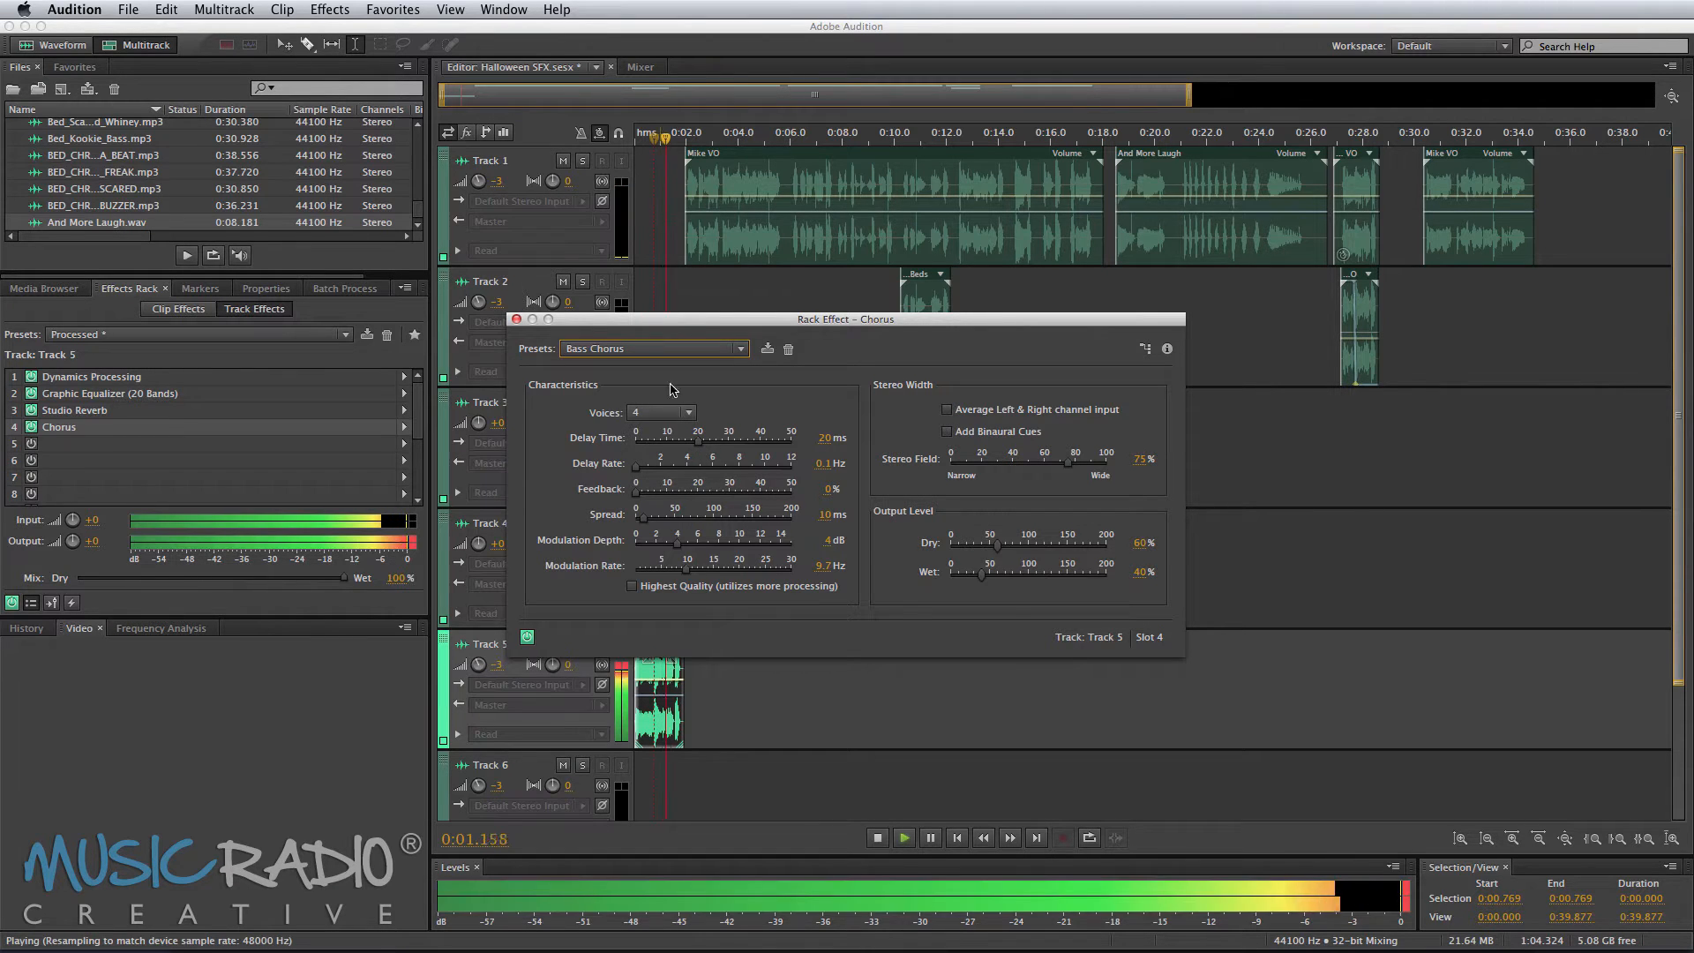
key(space)
drag(698, 443, 780, 449)
key(space)
key(space)
key(space)
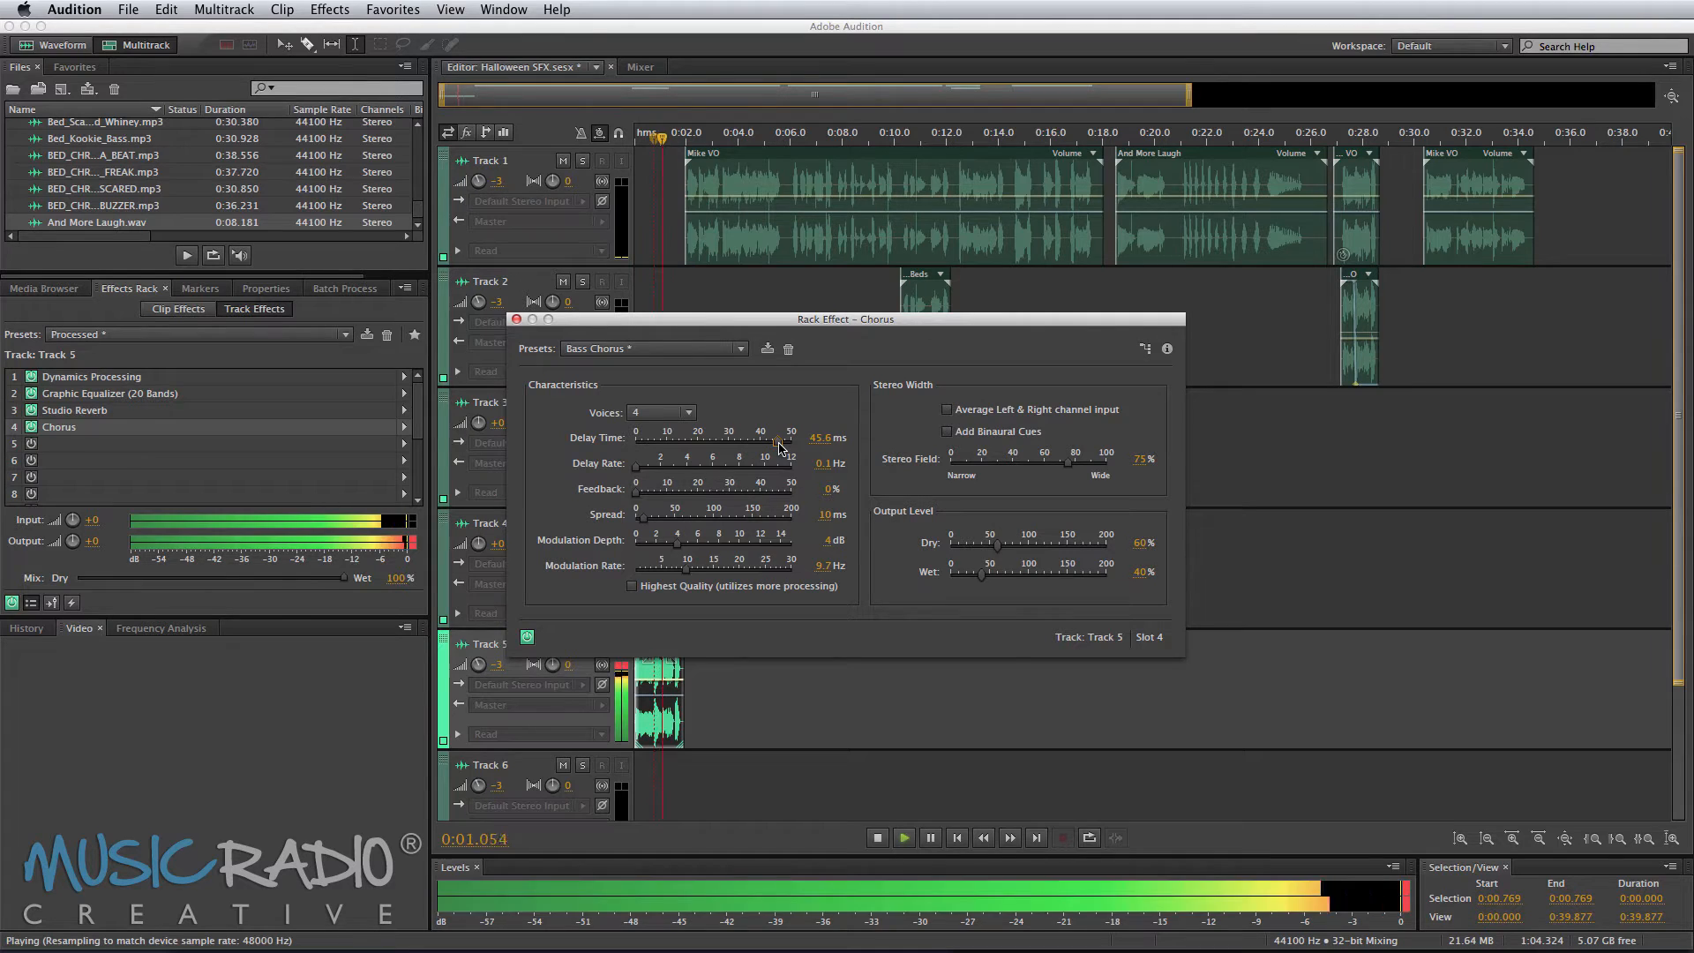
key(space)
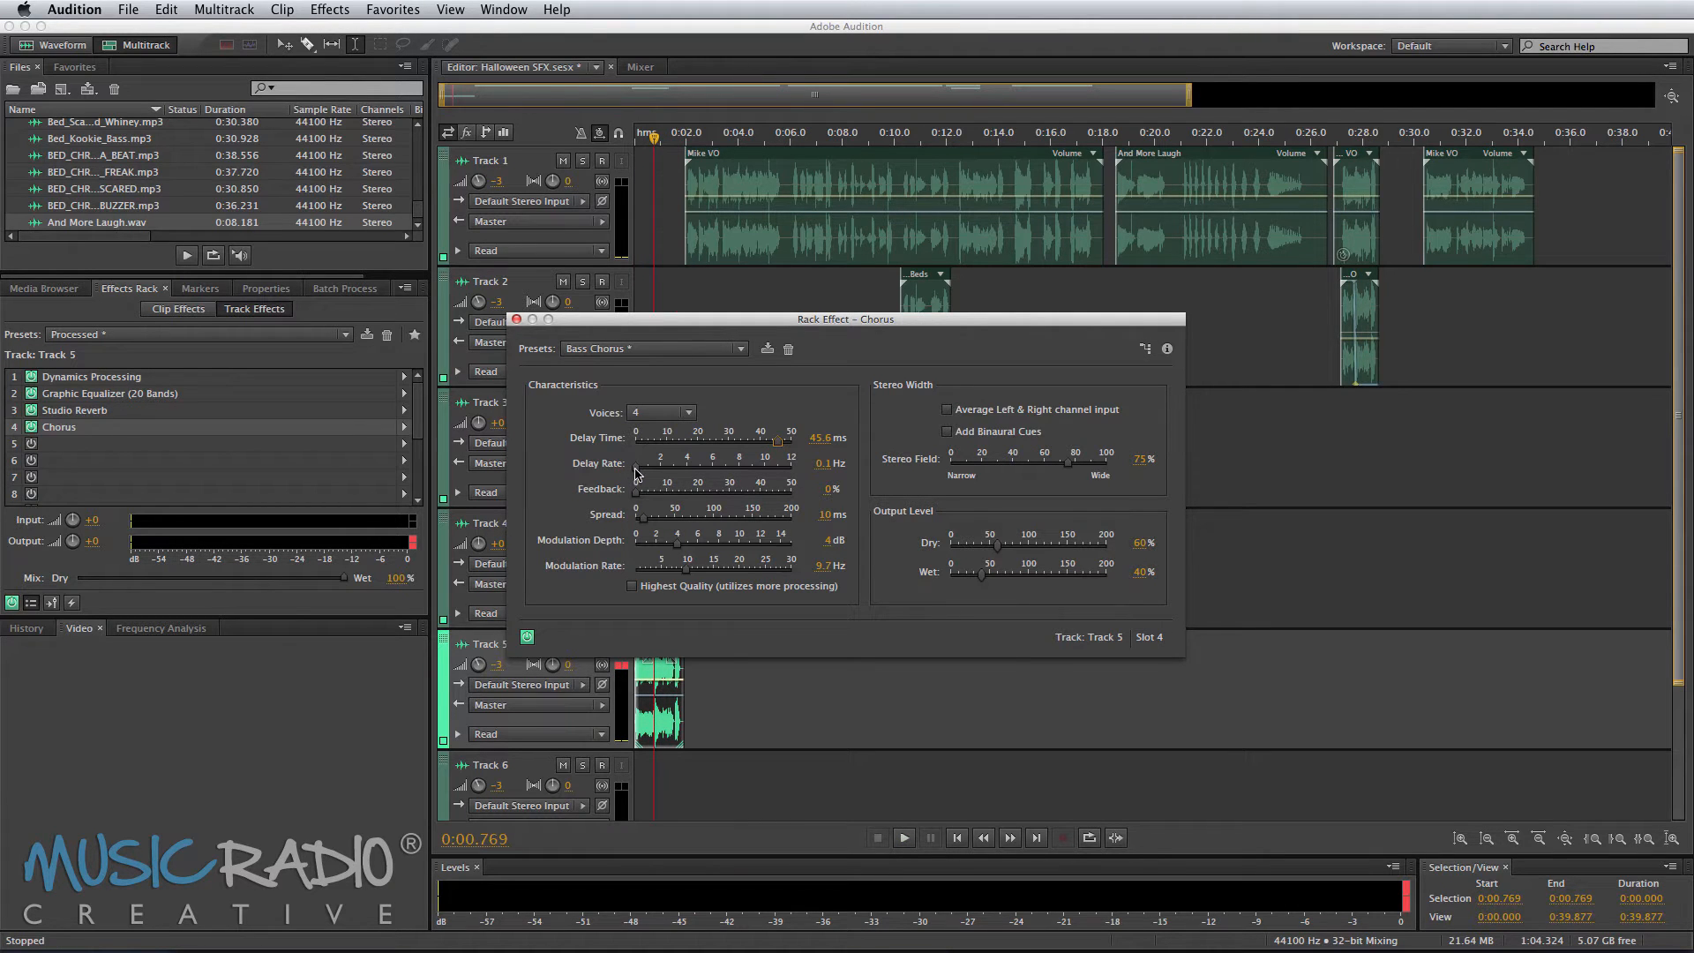
key(space)
Step: Set the Chorus Delay Rate to 1.9 Hz while previewing the phrase
drag(637, 474, 663, 475)
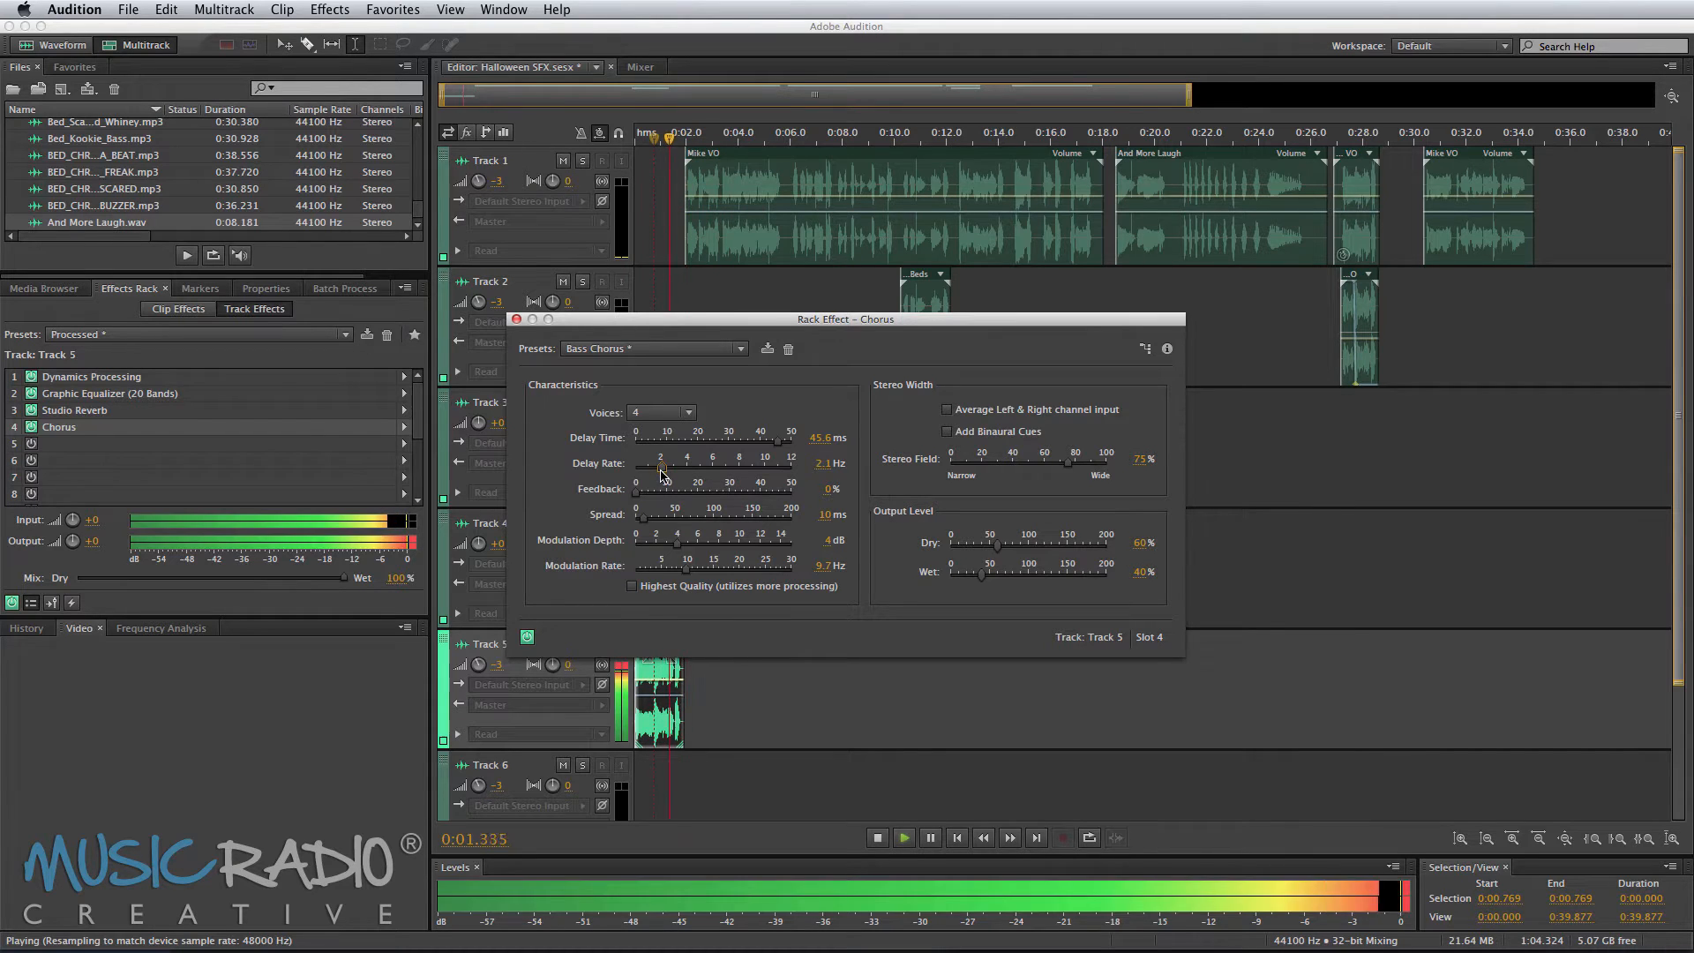
key(space)
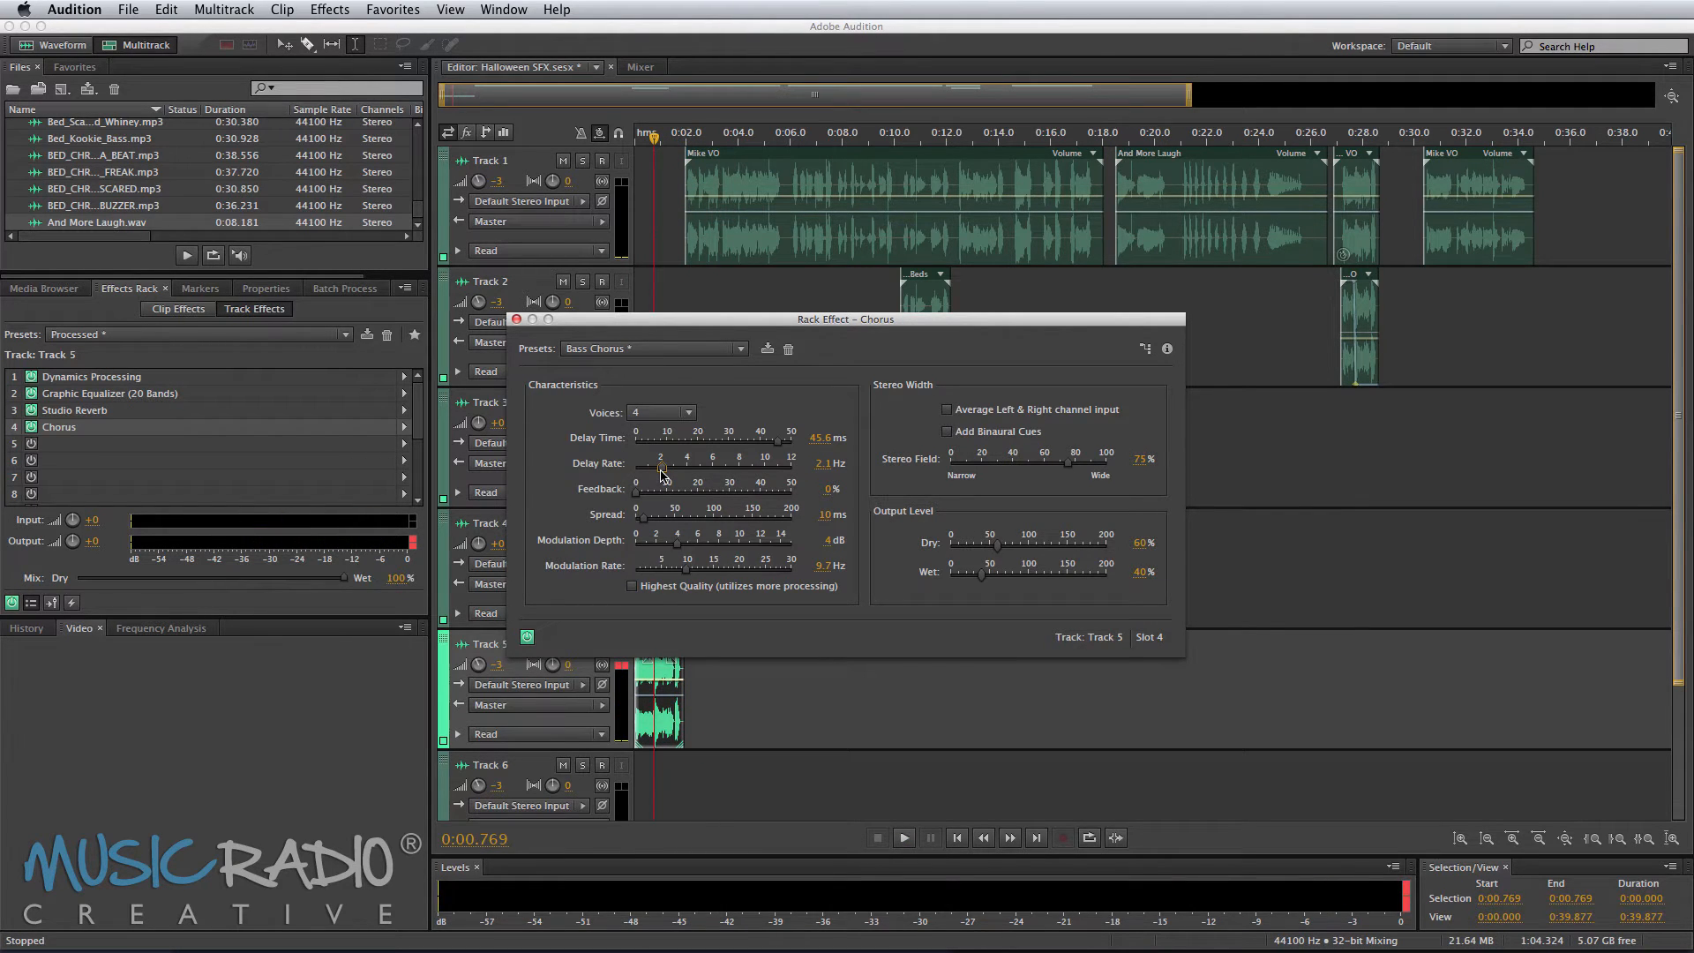
mouse_move(663, 475)
mouse_down()
mouse_move(765, 475)
mouse_move(653, 470)
mouse_up()
key(space)
Step: Set the Chorus Feedback to 13.8% while previewing the phrase
key(space)
key(space)
key(space)
drag(636, 492, 686, 500)
key(space)
key(space)
key(space)
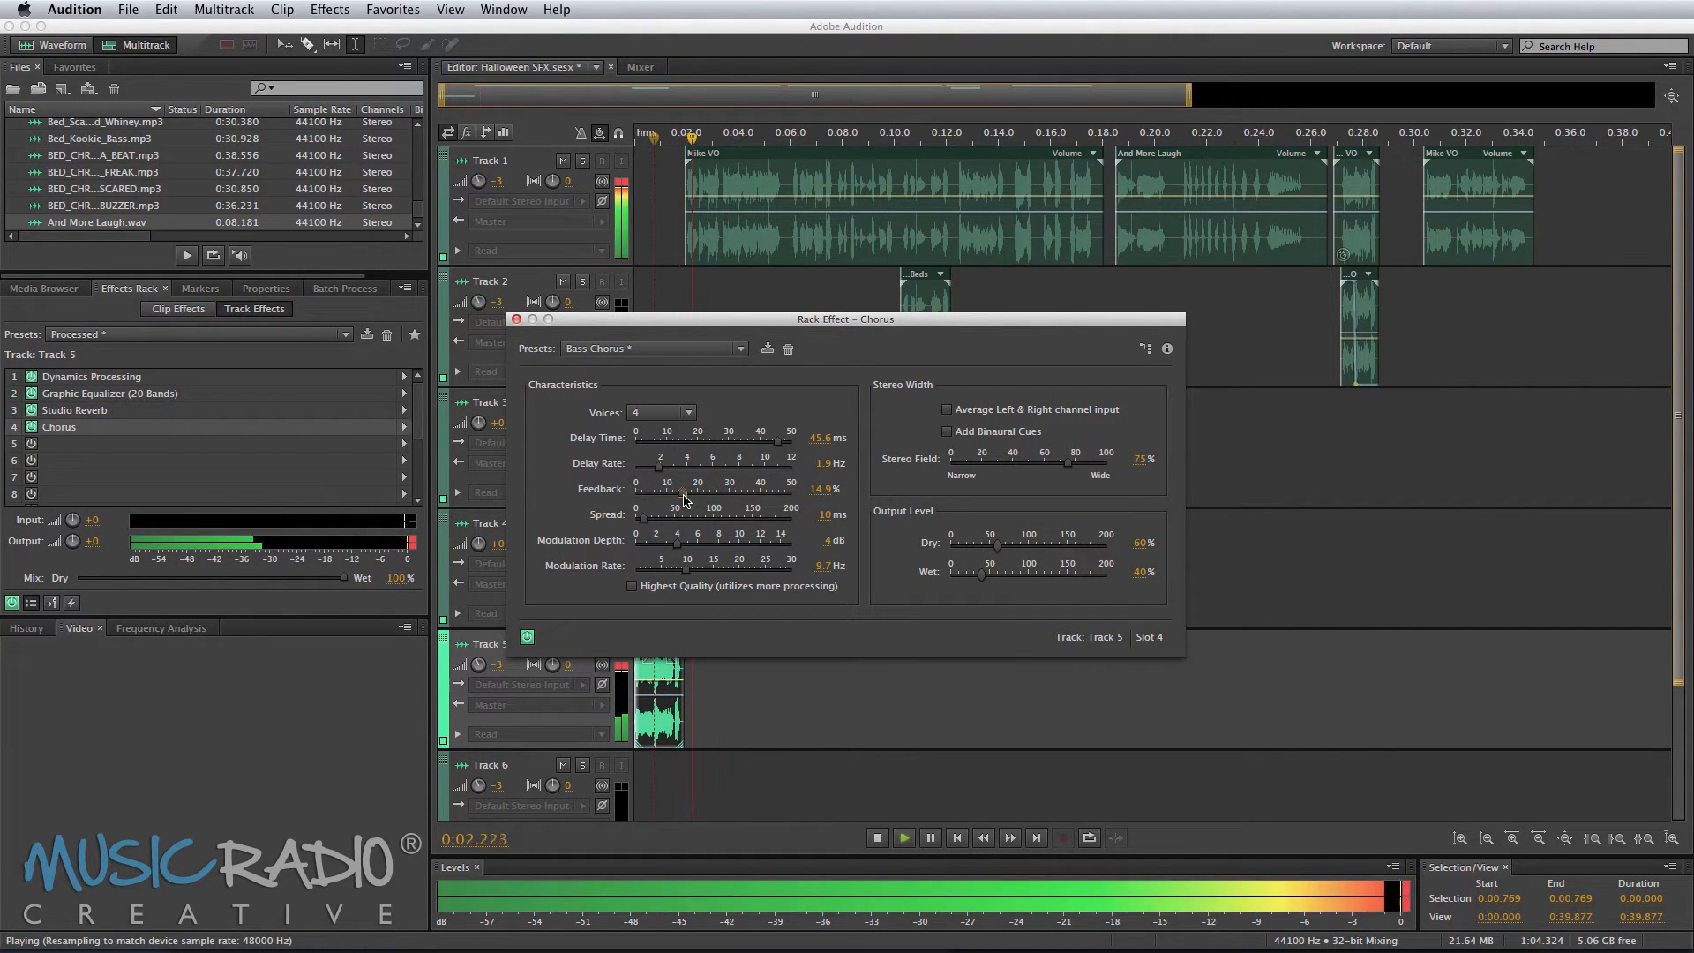
key(space)
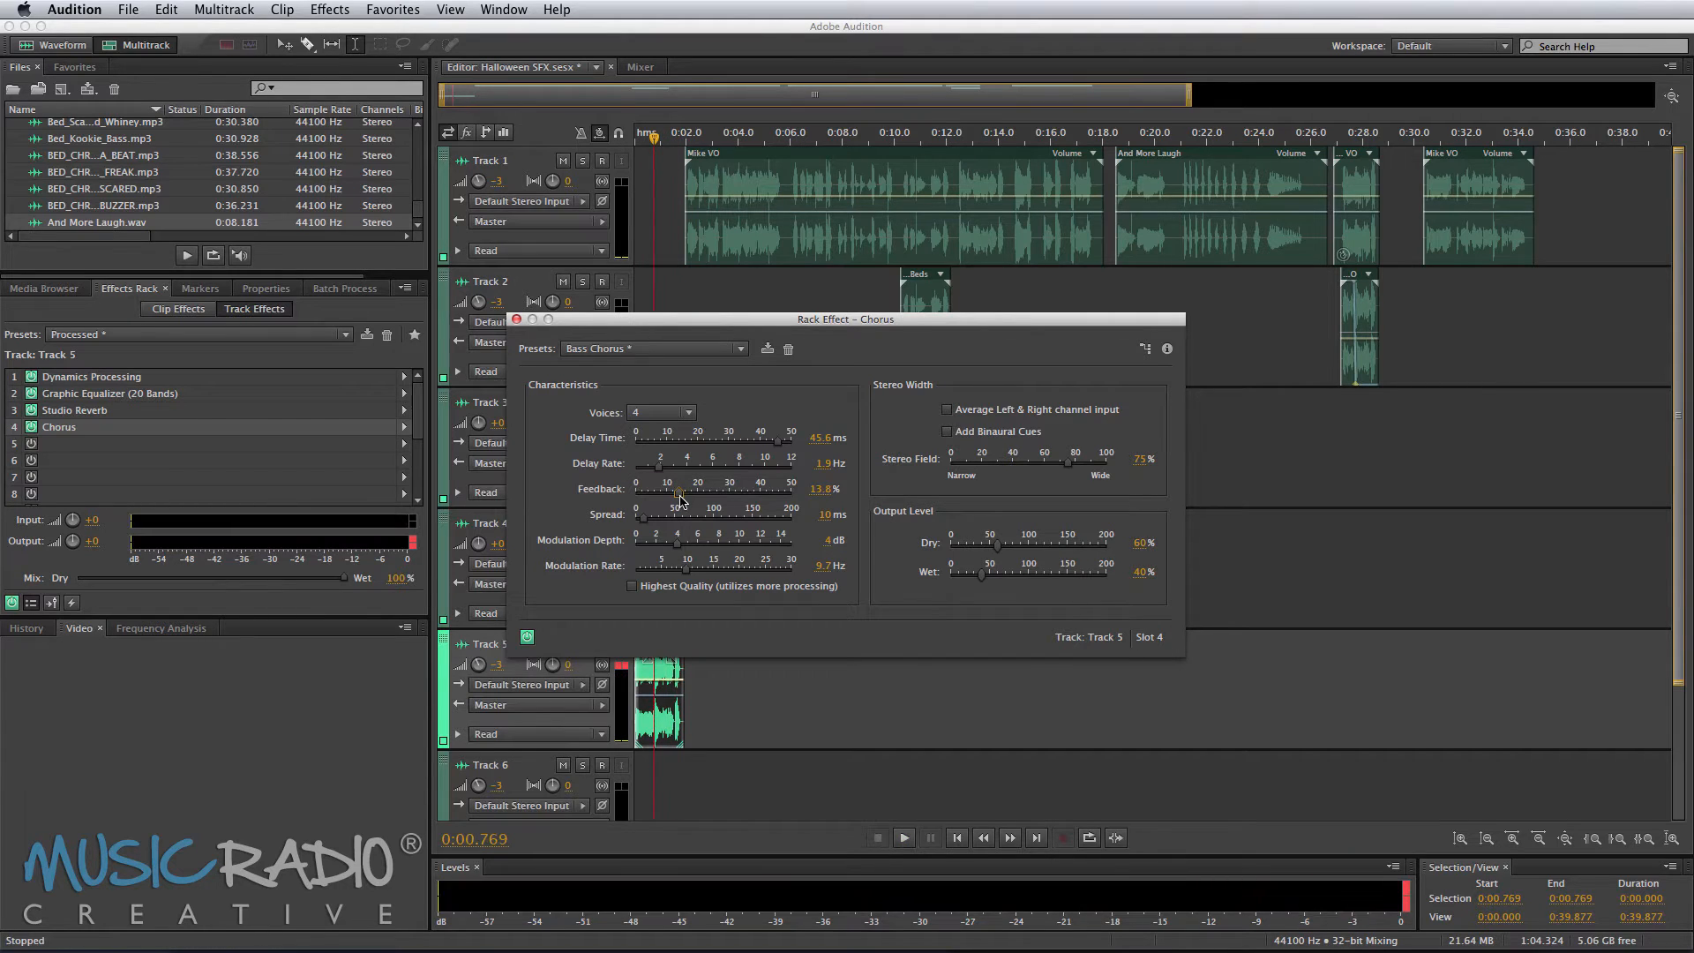
key(space)
key(space)
key(space)
Step: Set the Chorus Spread to 52 ms
mouse_move(646, 522)
mouse_down()
mouse_move(703, 522)
mouse_move(677, 522)
mouse_up()
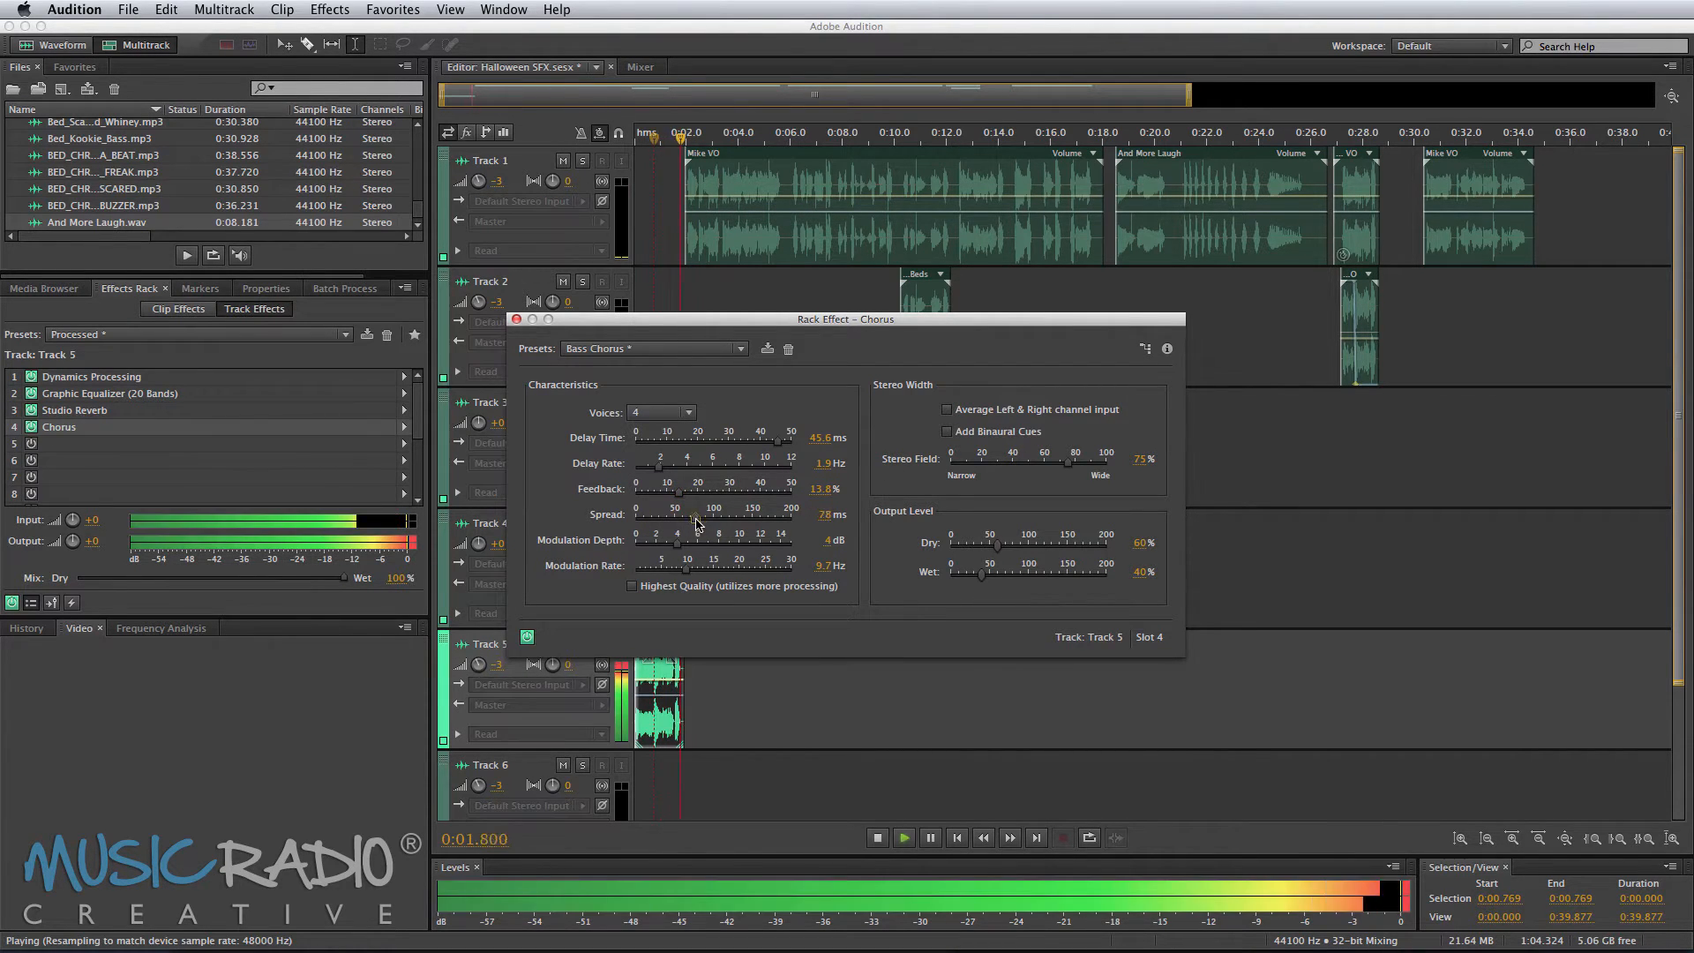
key(space)
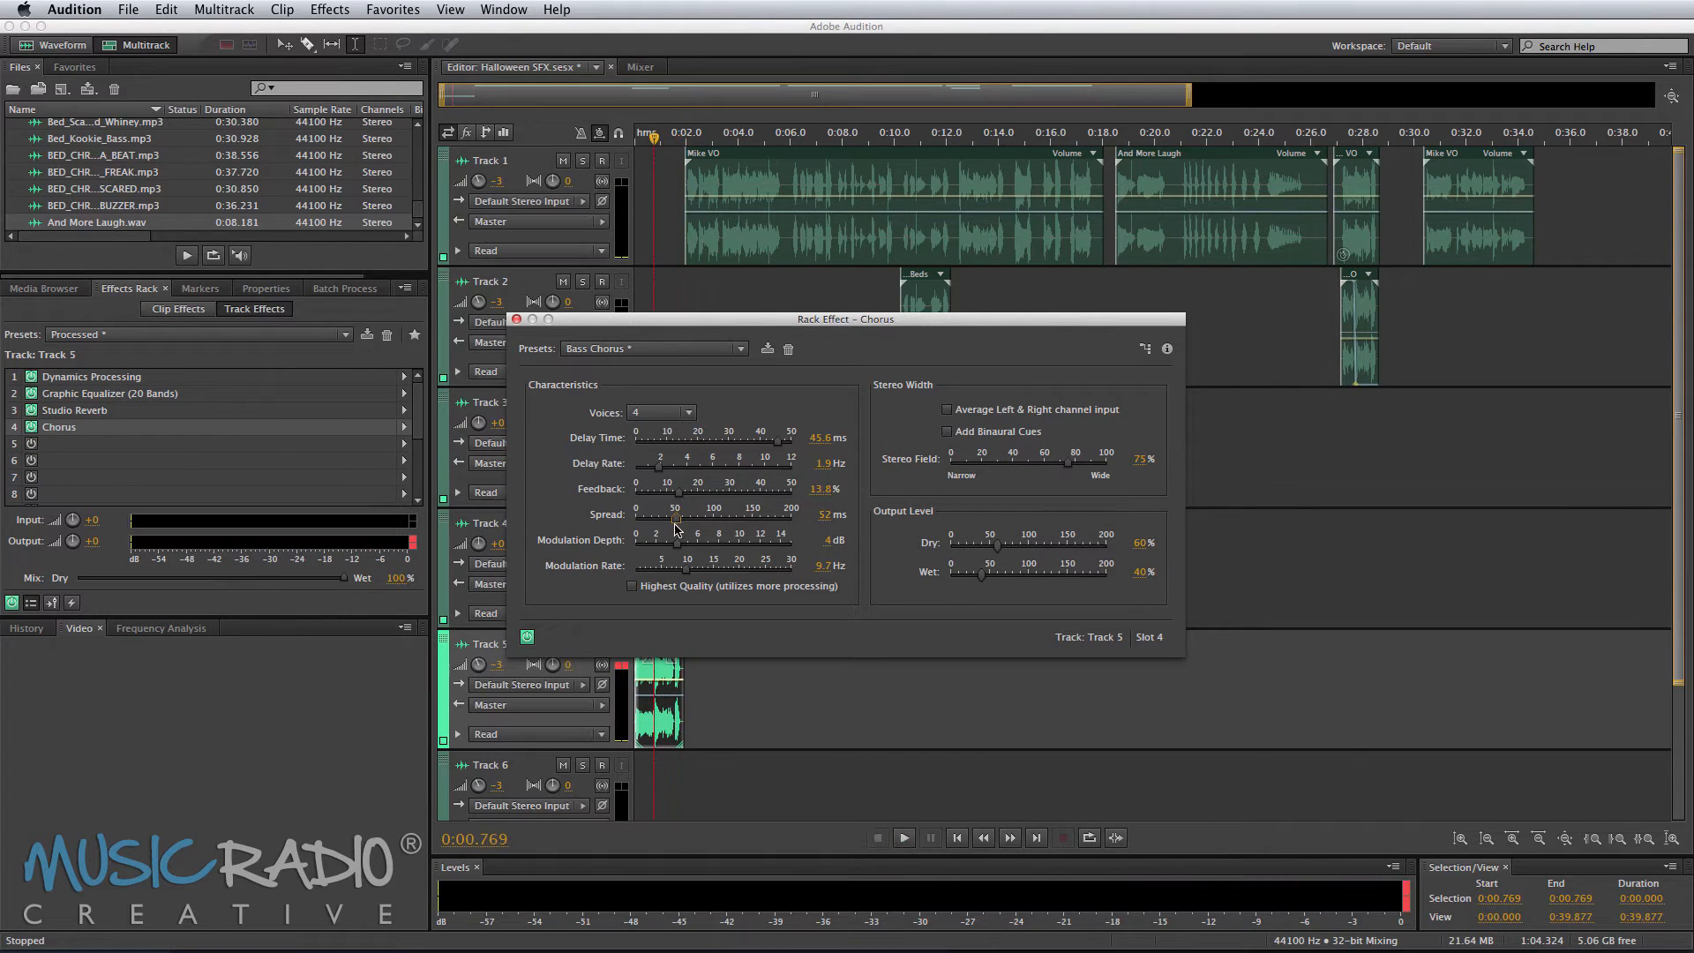
Step: Set the Chorus Modulation Depth to 1.7 dB while previewing the phrase
mouse_move(678, 543)
mouse_down()
mouse_move(767, 549)
mouse_move(656, 552)
mouse_up()
key(space)
key(space)
key(space)
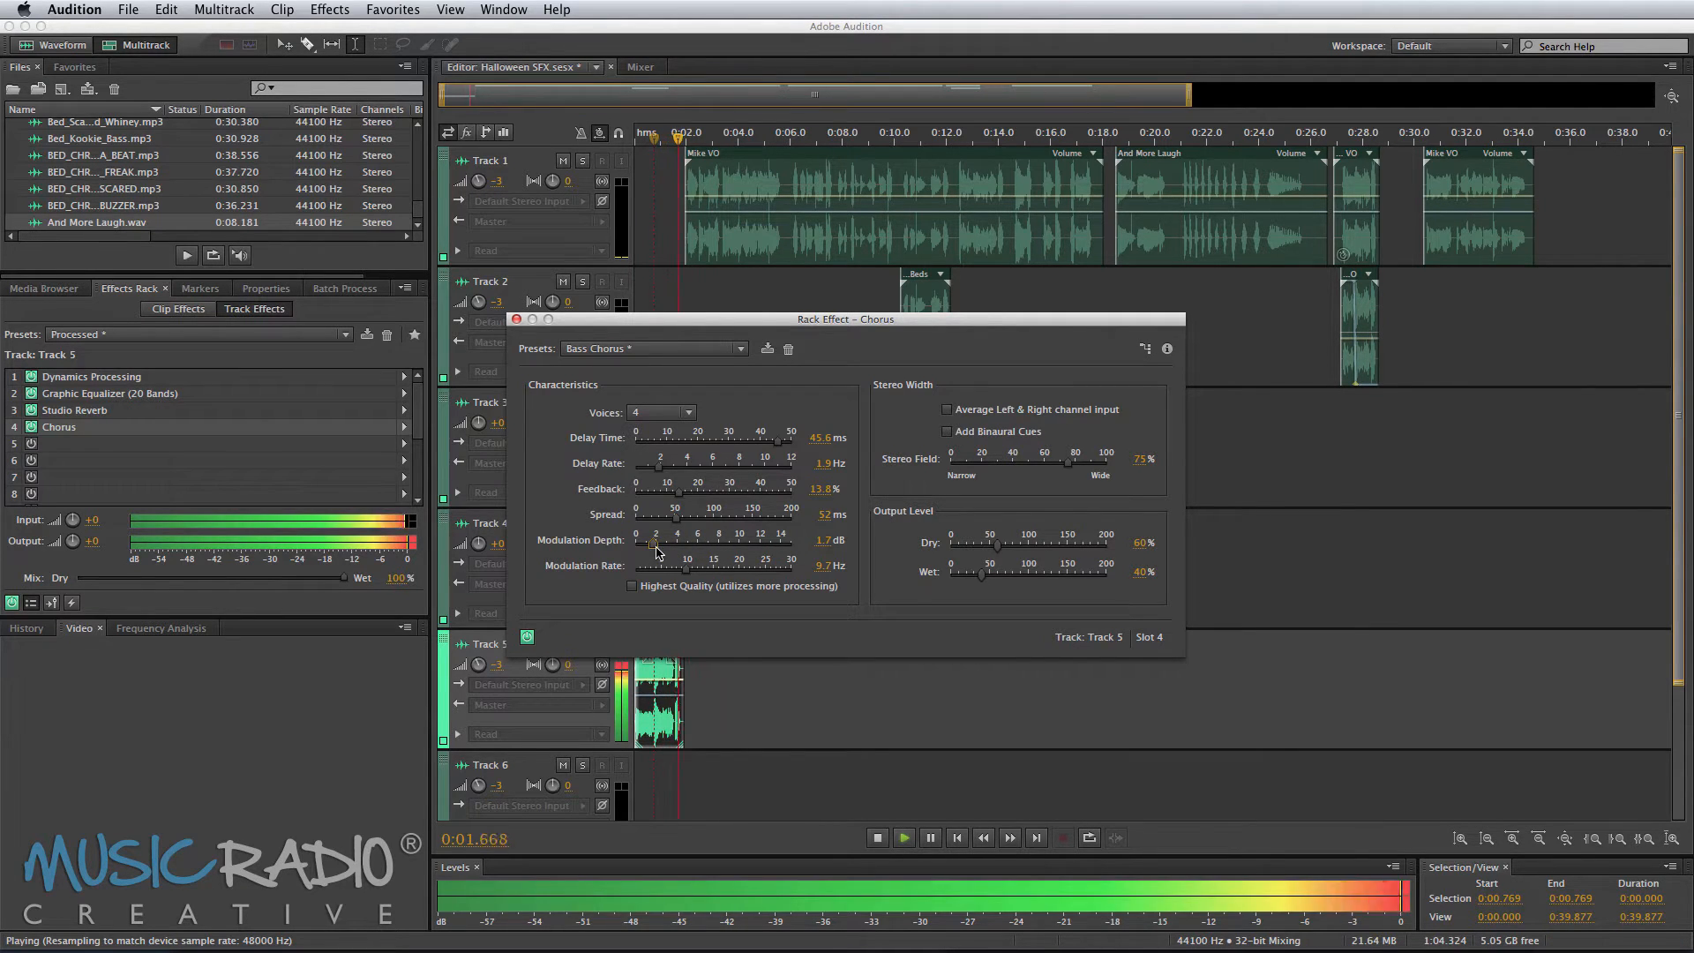
key(space)
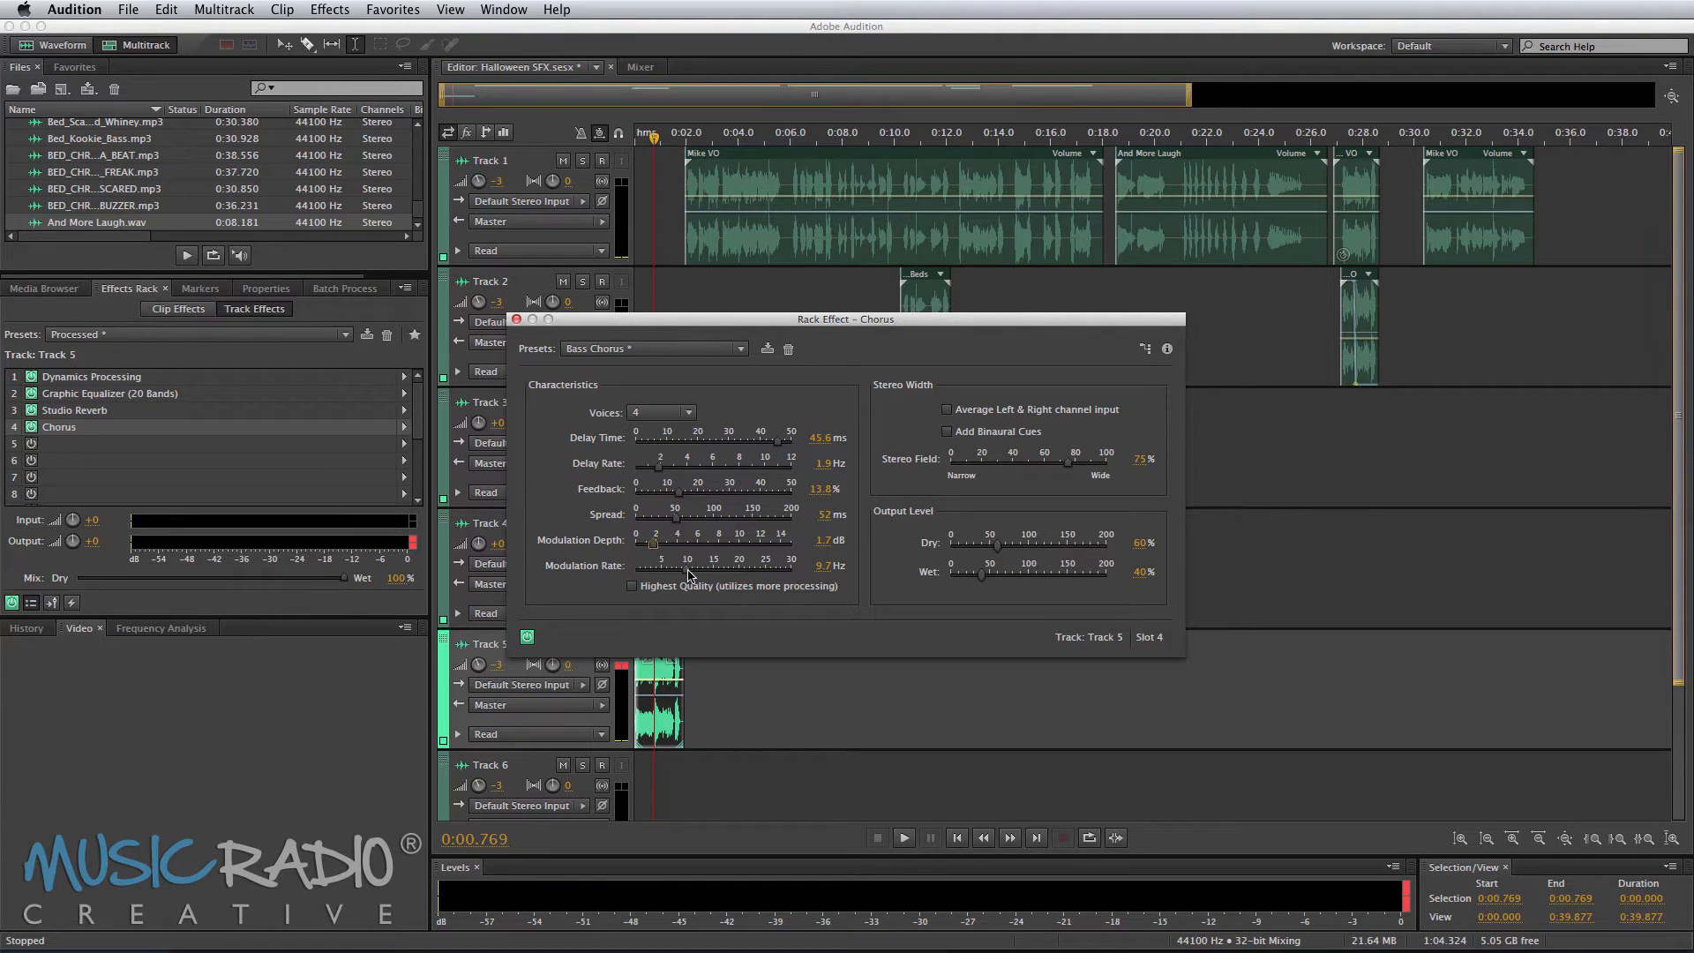
key(space)
Step: Set the Chorus Modulation Rate to 4.4 Hz, preview, and close the Chorus window
key(space)
key(space)
mouse_move(689, 573)
mouse_down()
mouse_move(750, 575)
mouse_move(658, 573)
mouse_up()
key(space)
key(space)
key(space)
key(space)
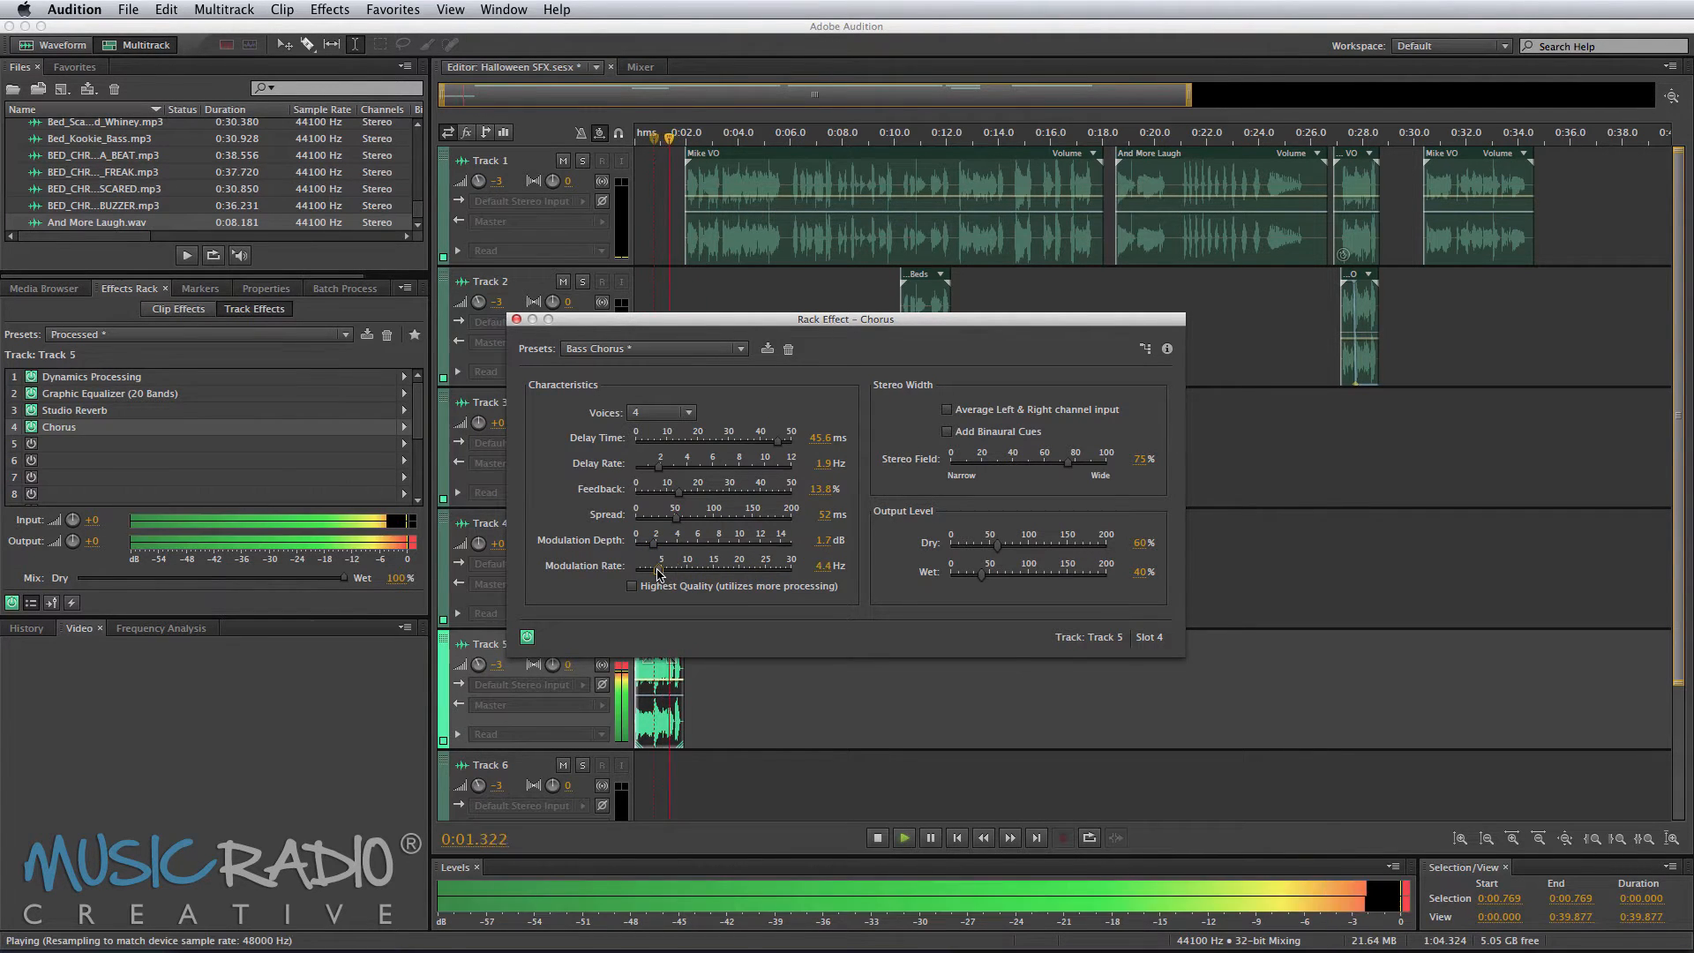
key(space)
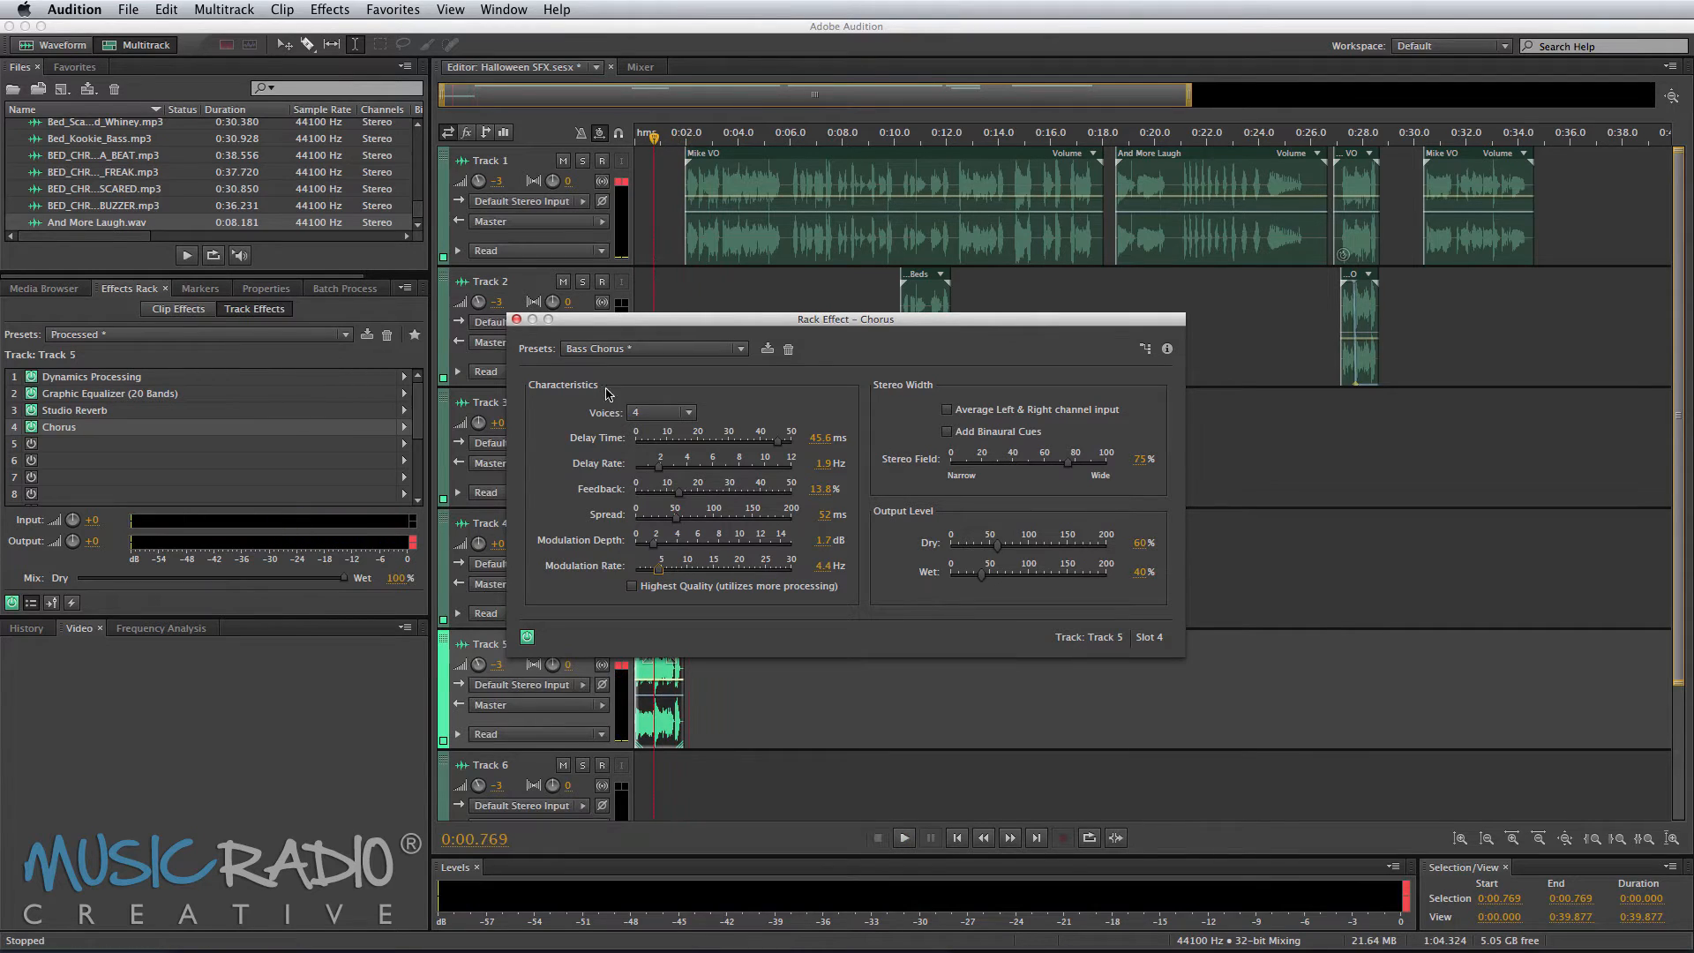
click(516, 319)
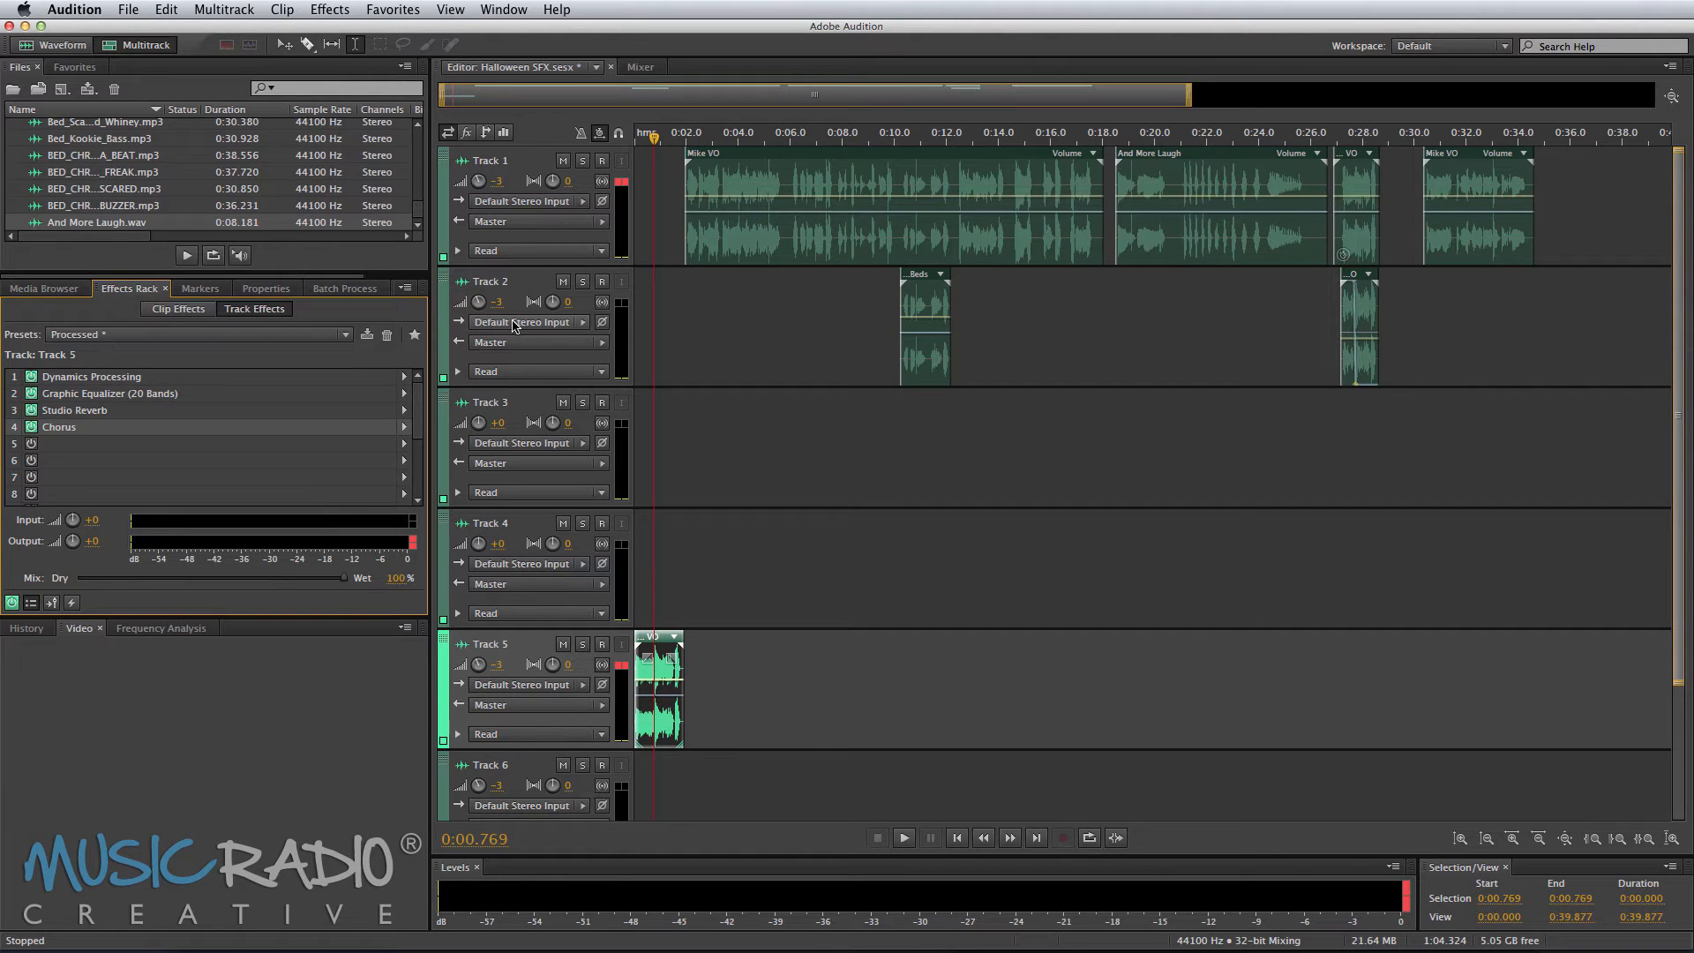
Step: Play the session back from the start
key(Home)
key(space)
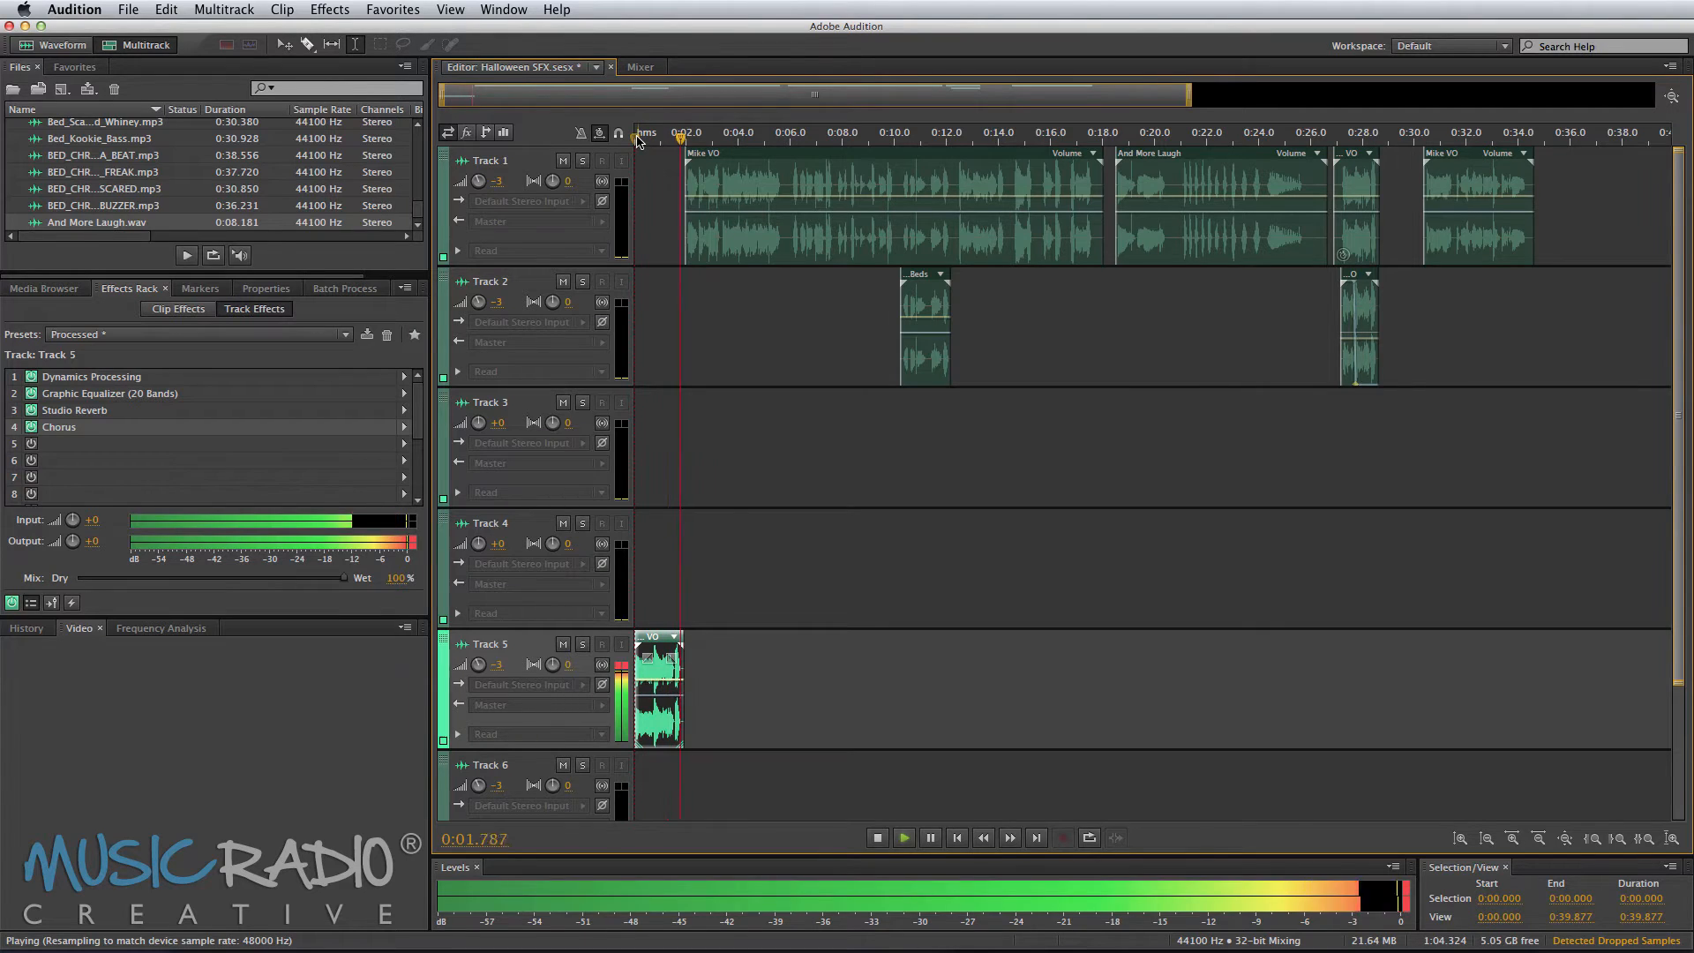
key(space)
Step: Apply the Processed effects rack preset to Track 6
scroll(639, 139, up, 4)
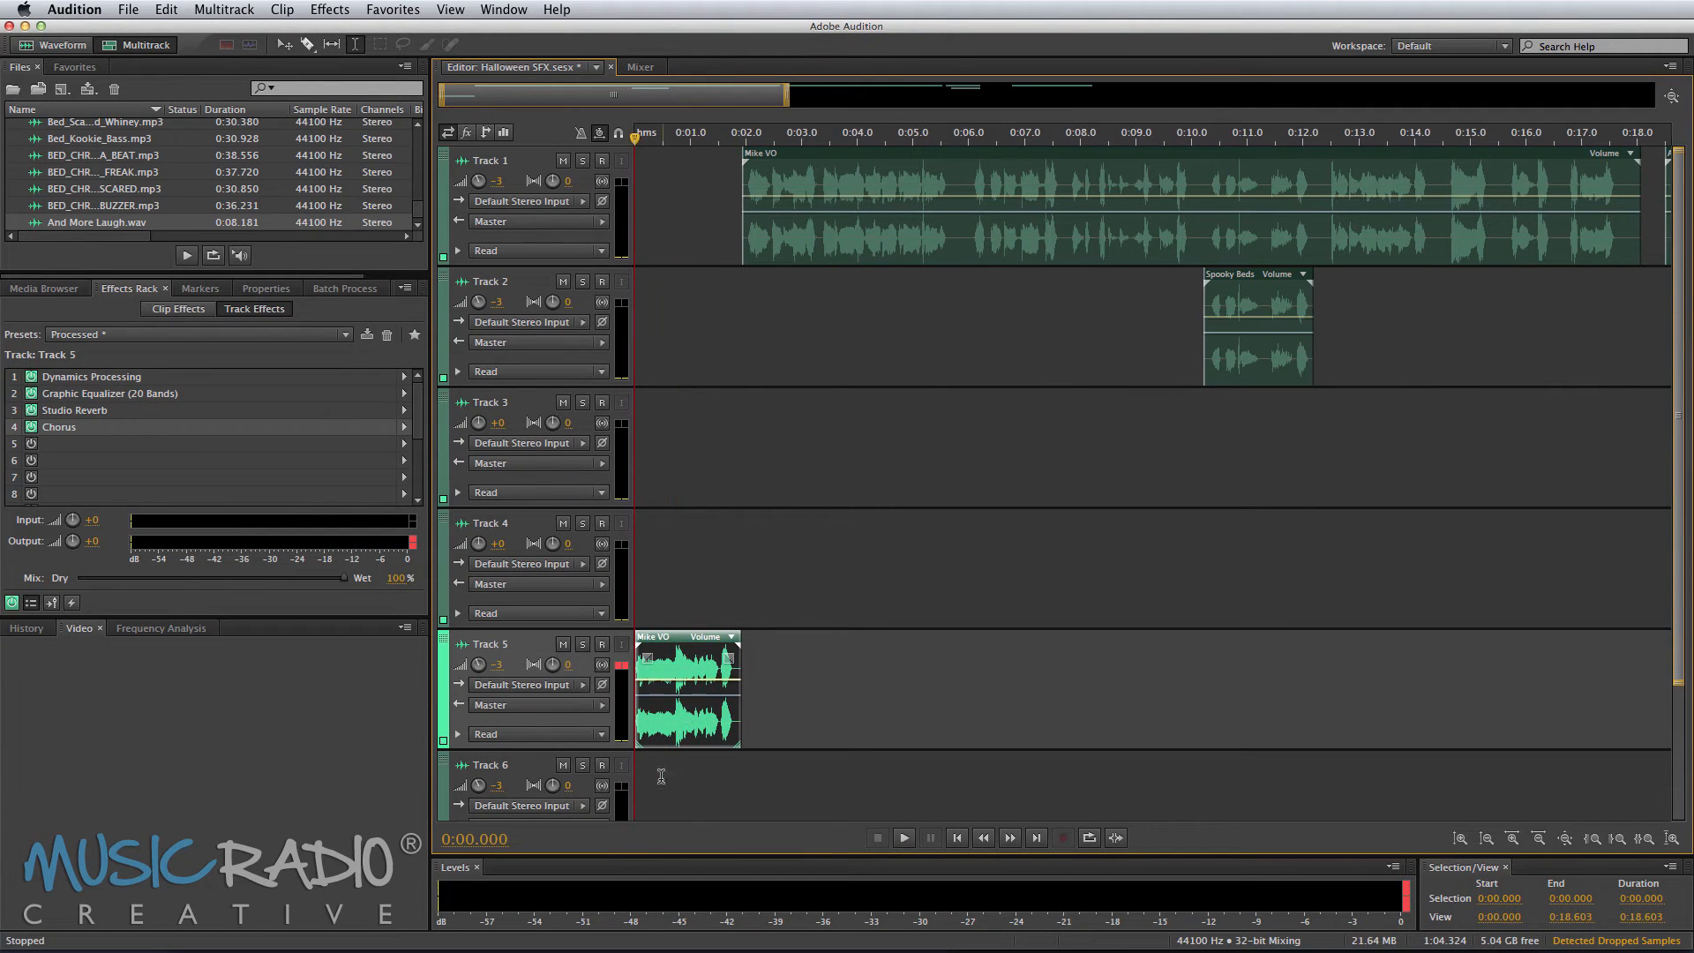
click(662, 775)
click(344, 334)
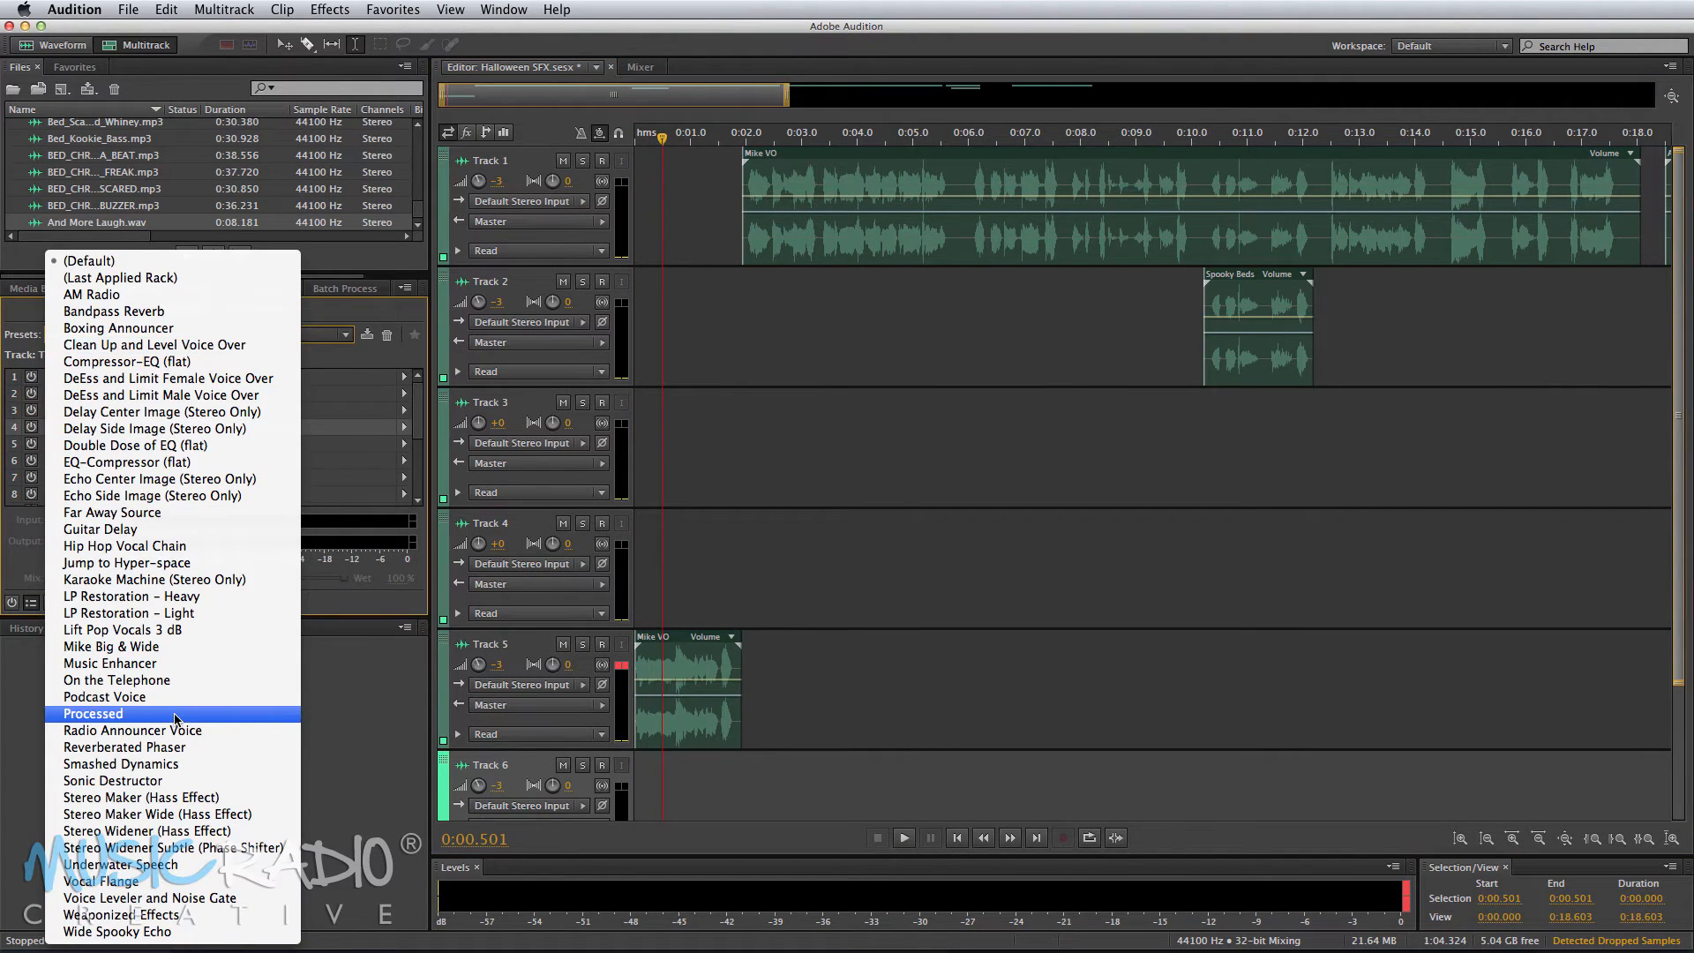
key(Return)
Step: Add a Phaser effect to the fourth slot of Track 6's effects rack
click(404, 427)
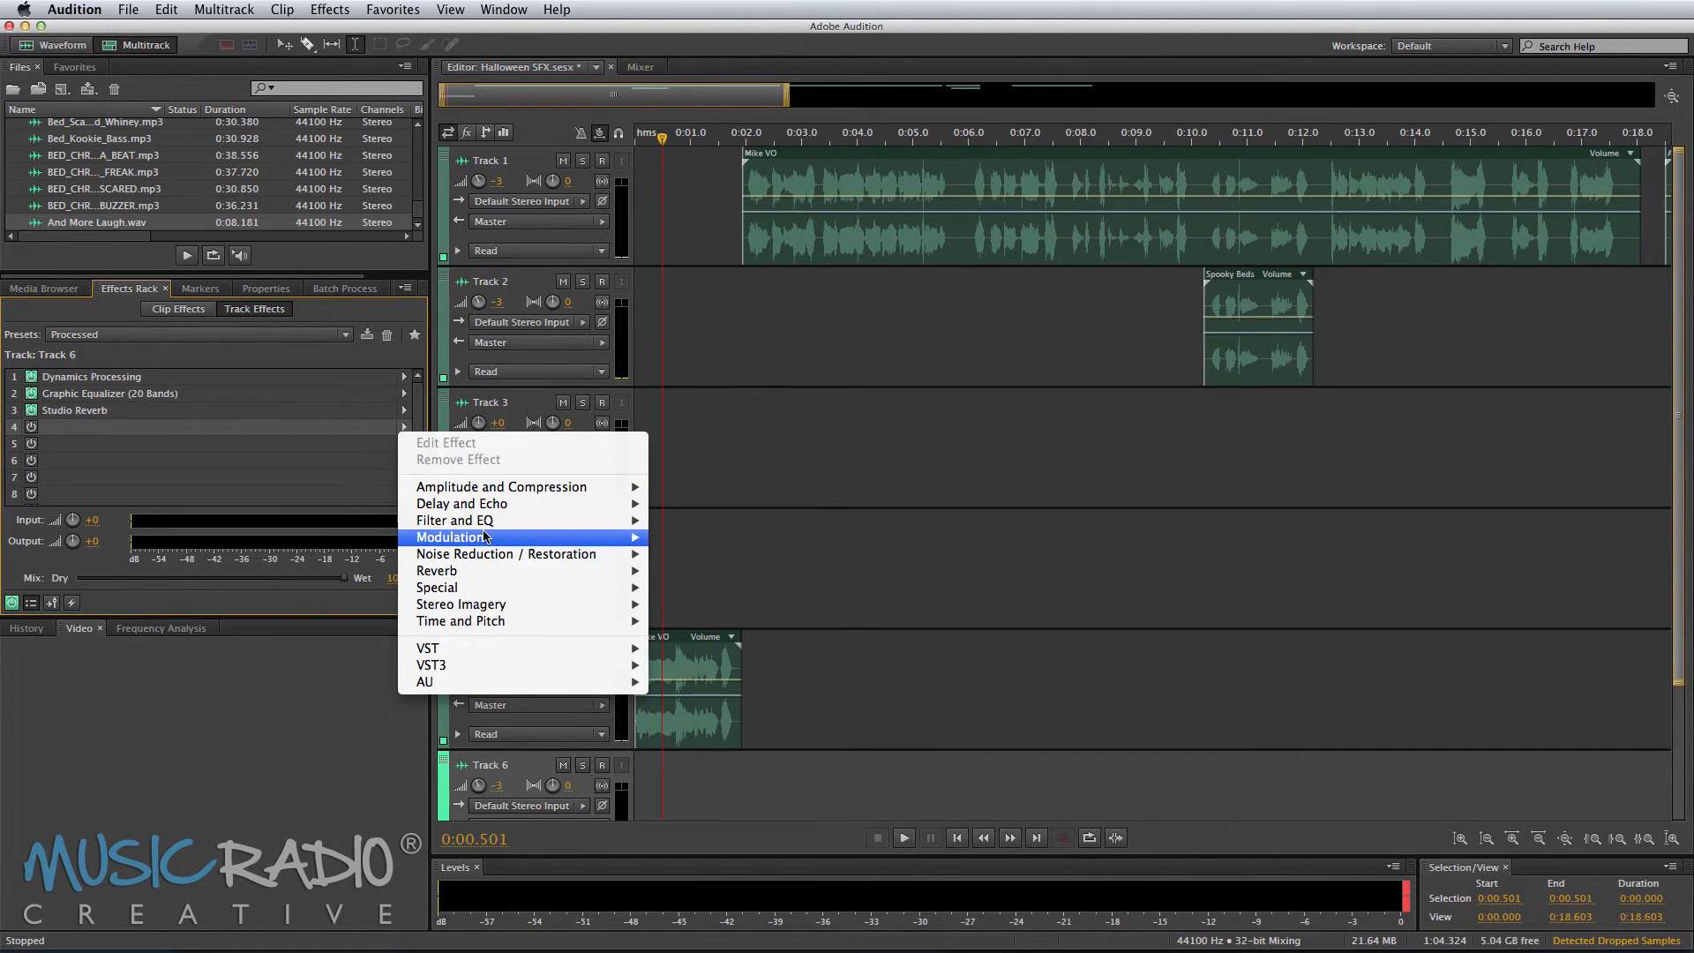
mouse_move(527, 540)
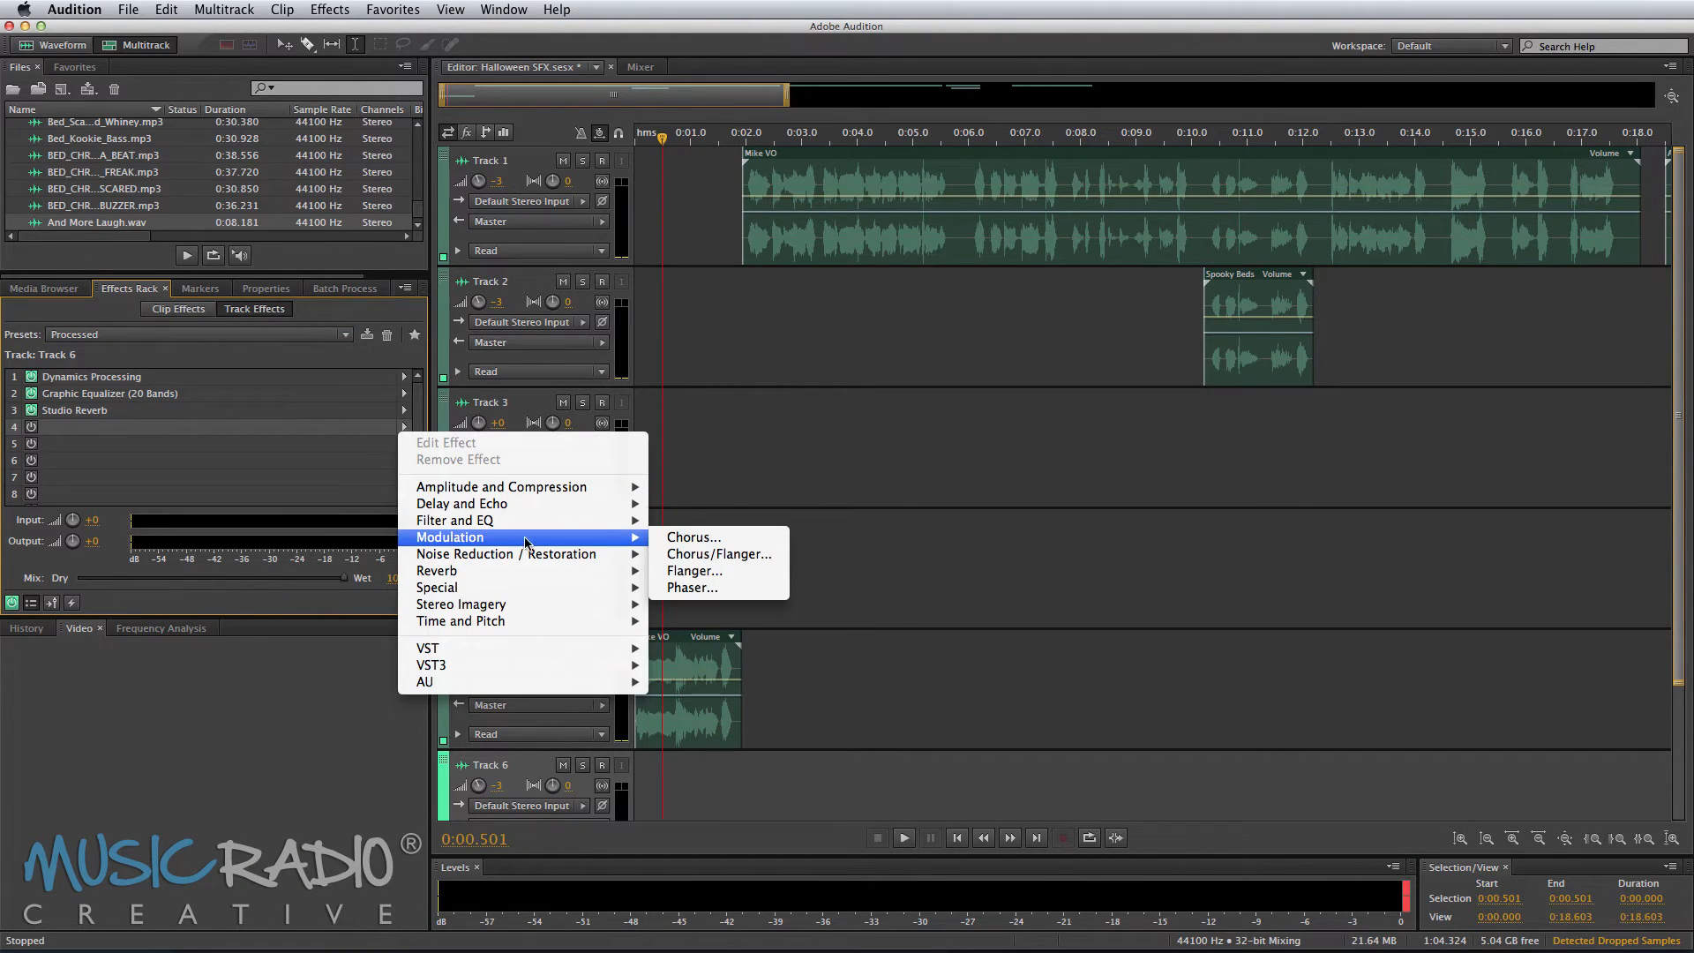
click(707, 589)
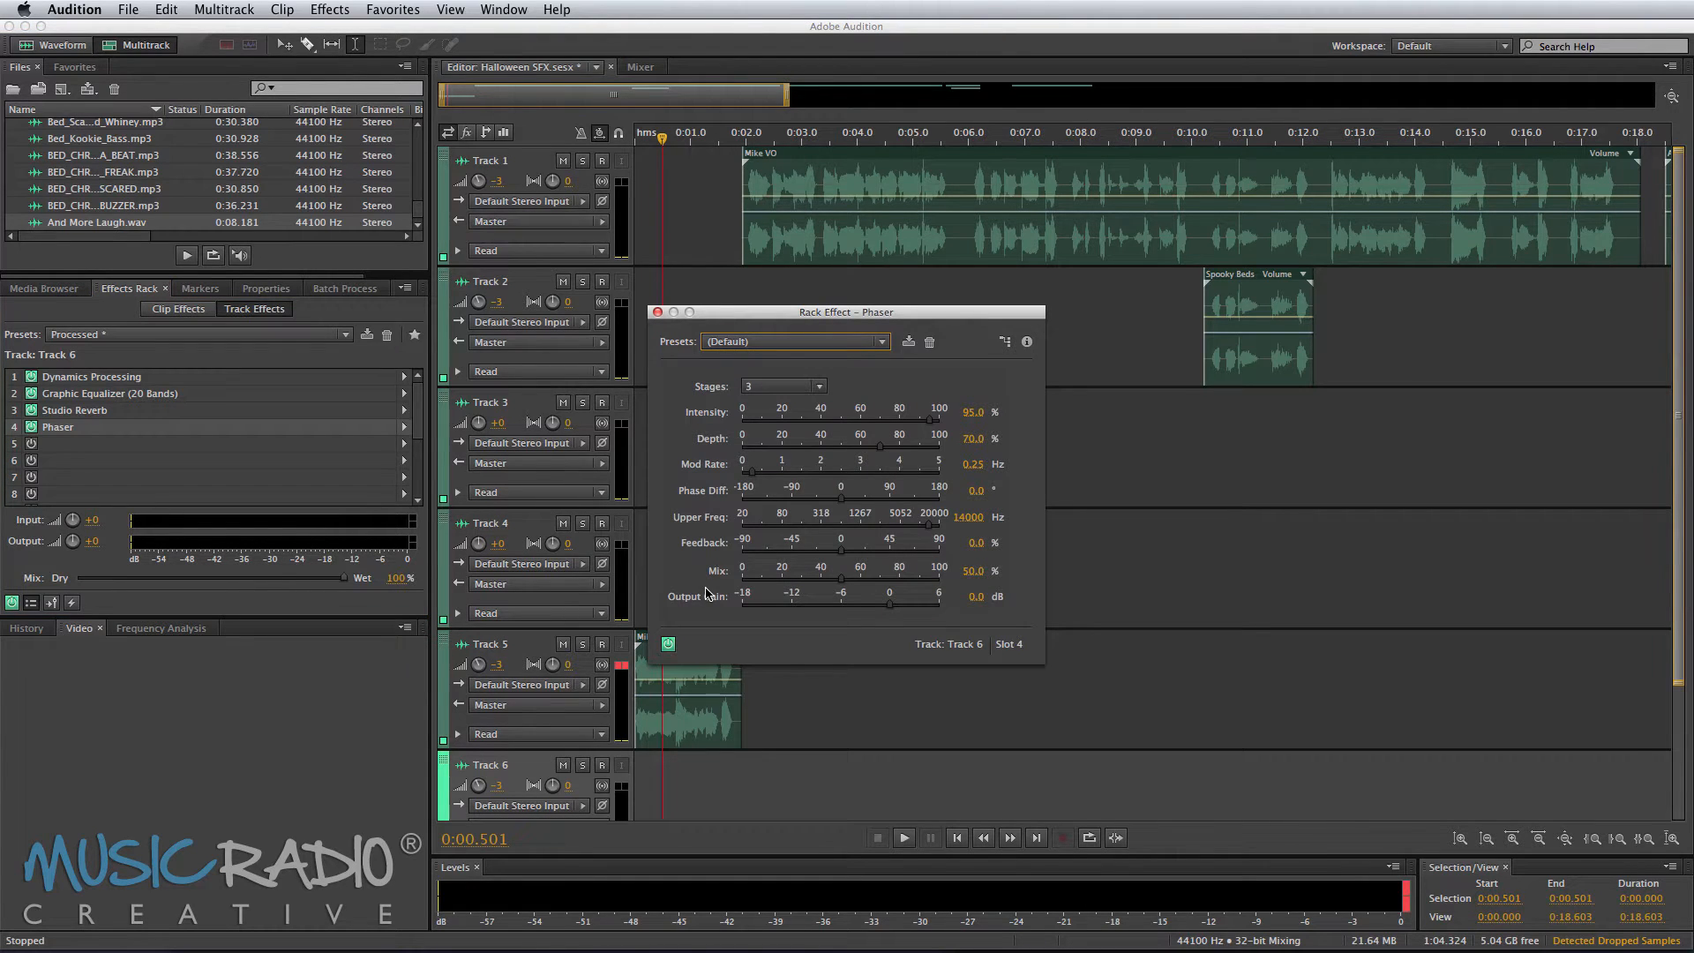
Step: Choose the Landing Lights preset for the Phaser
click(776, 342)
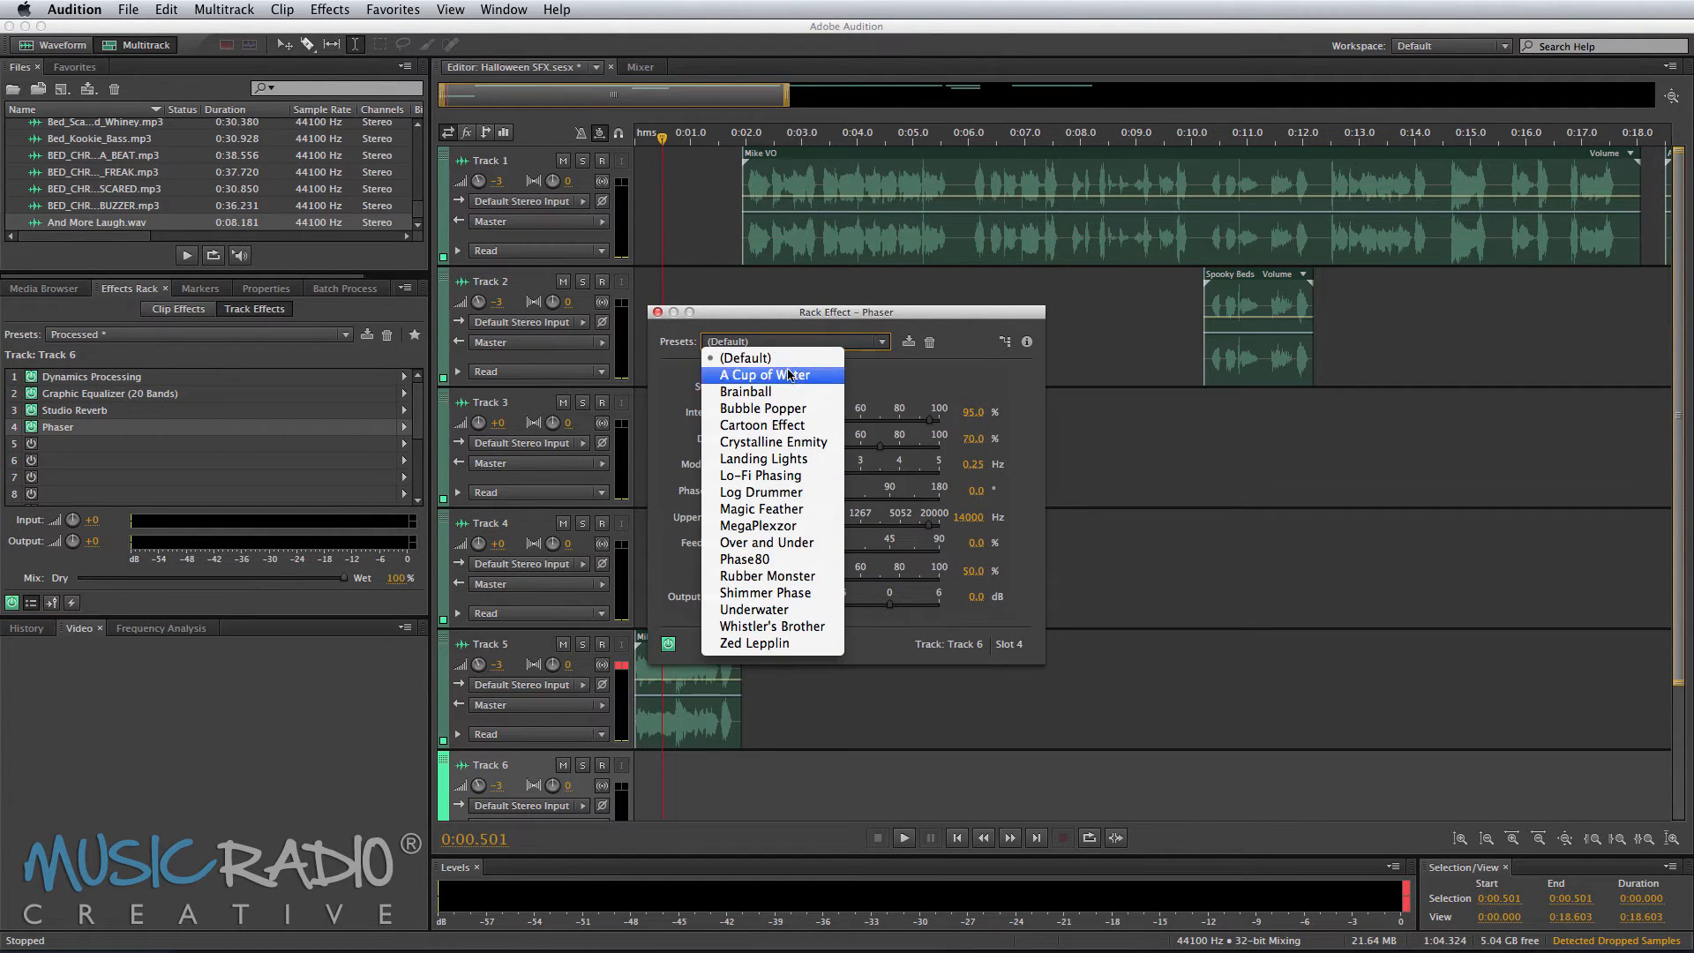
click(777, 459)
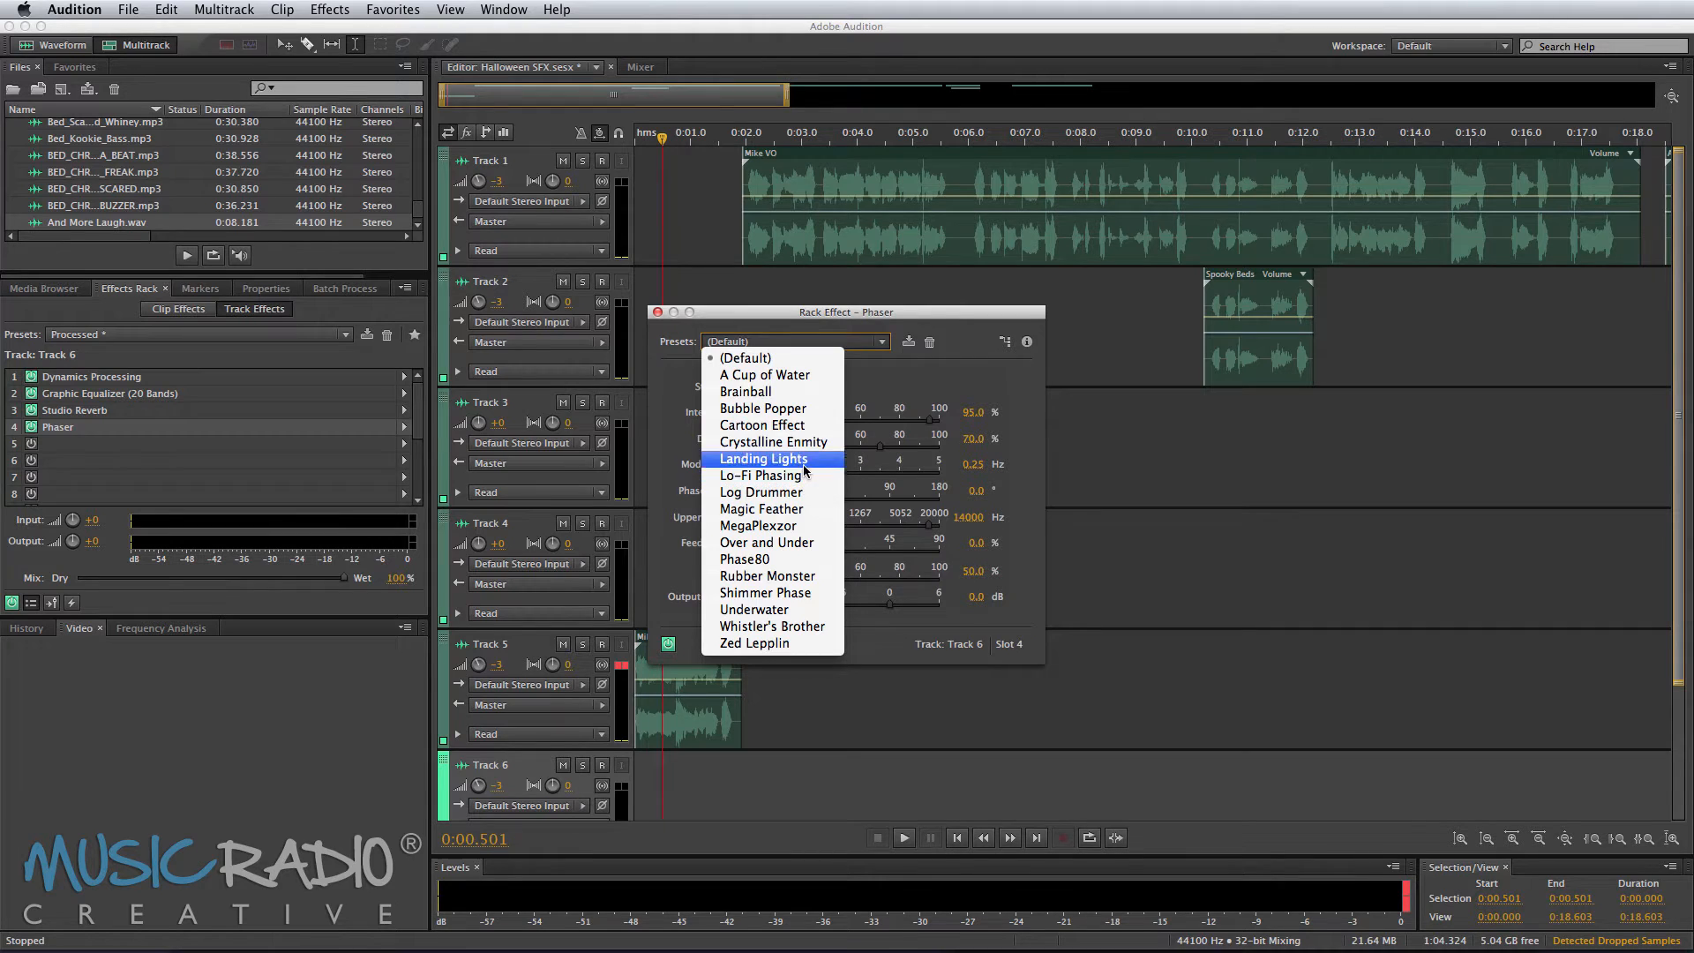
Step: Split the Track 1 voice clip at about 0:05.9 and 0:07.8 and move the middle phrase to Track 6
click(960, 239)
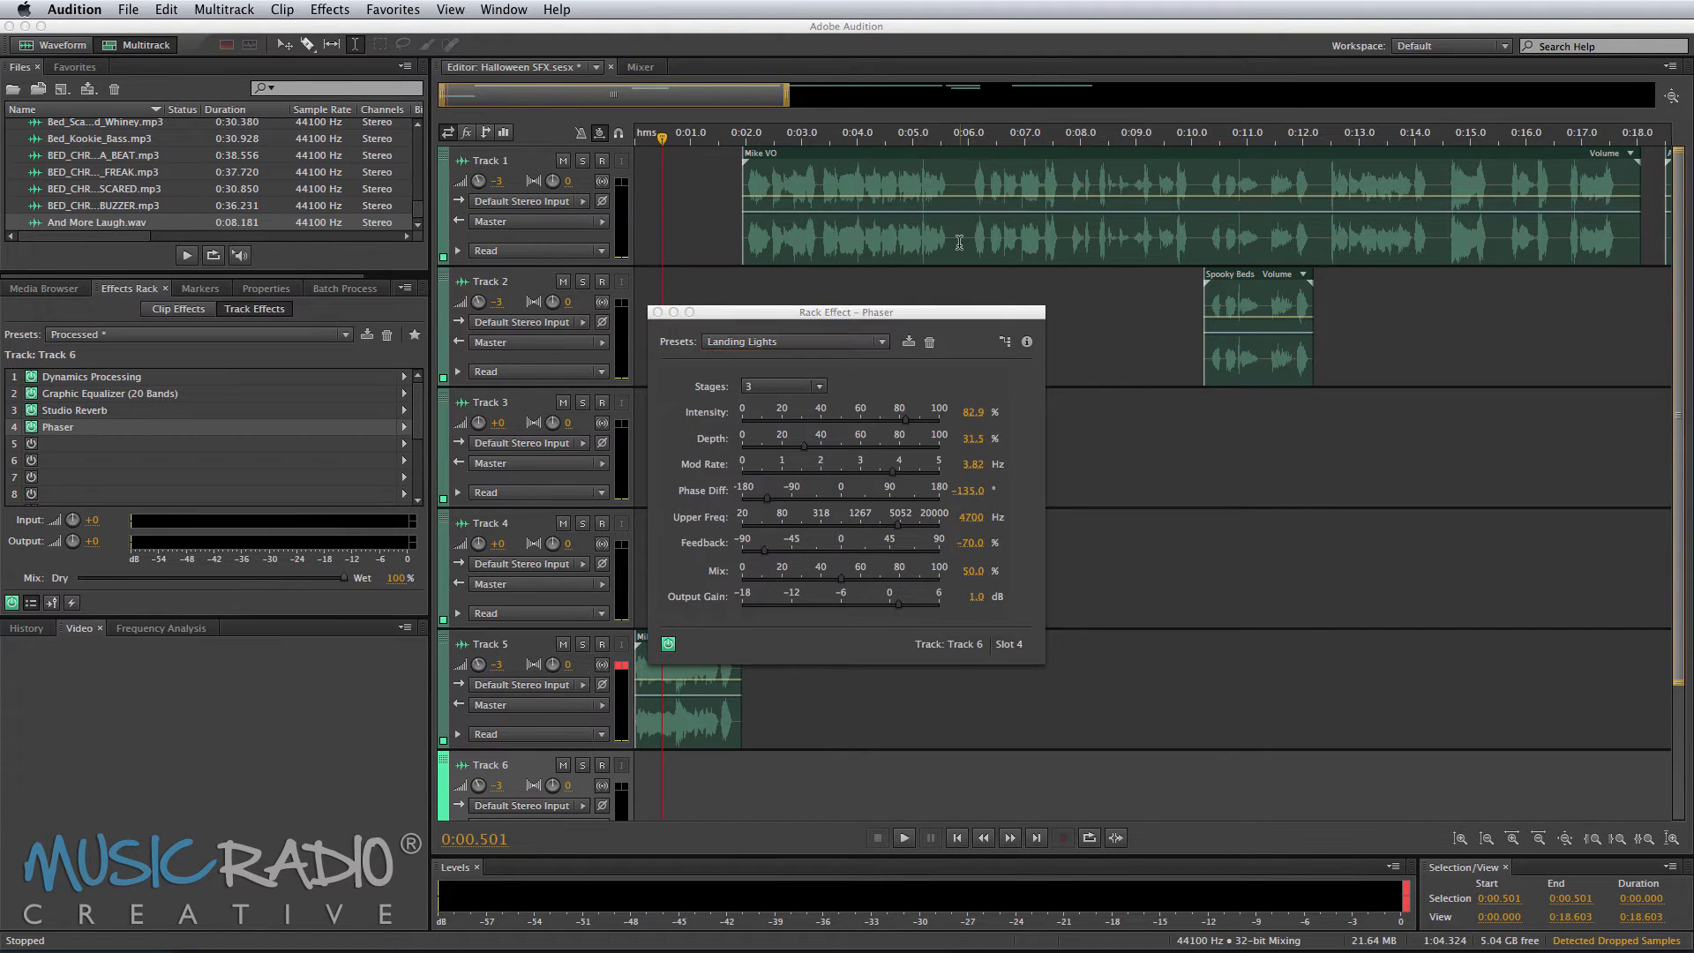
key(super+k)
click(1067, 233)
key(super+k)
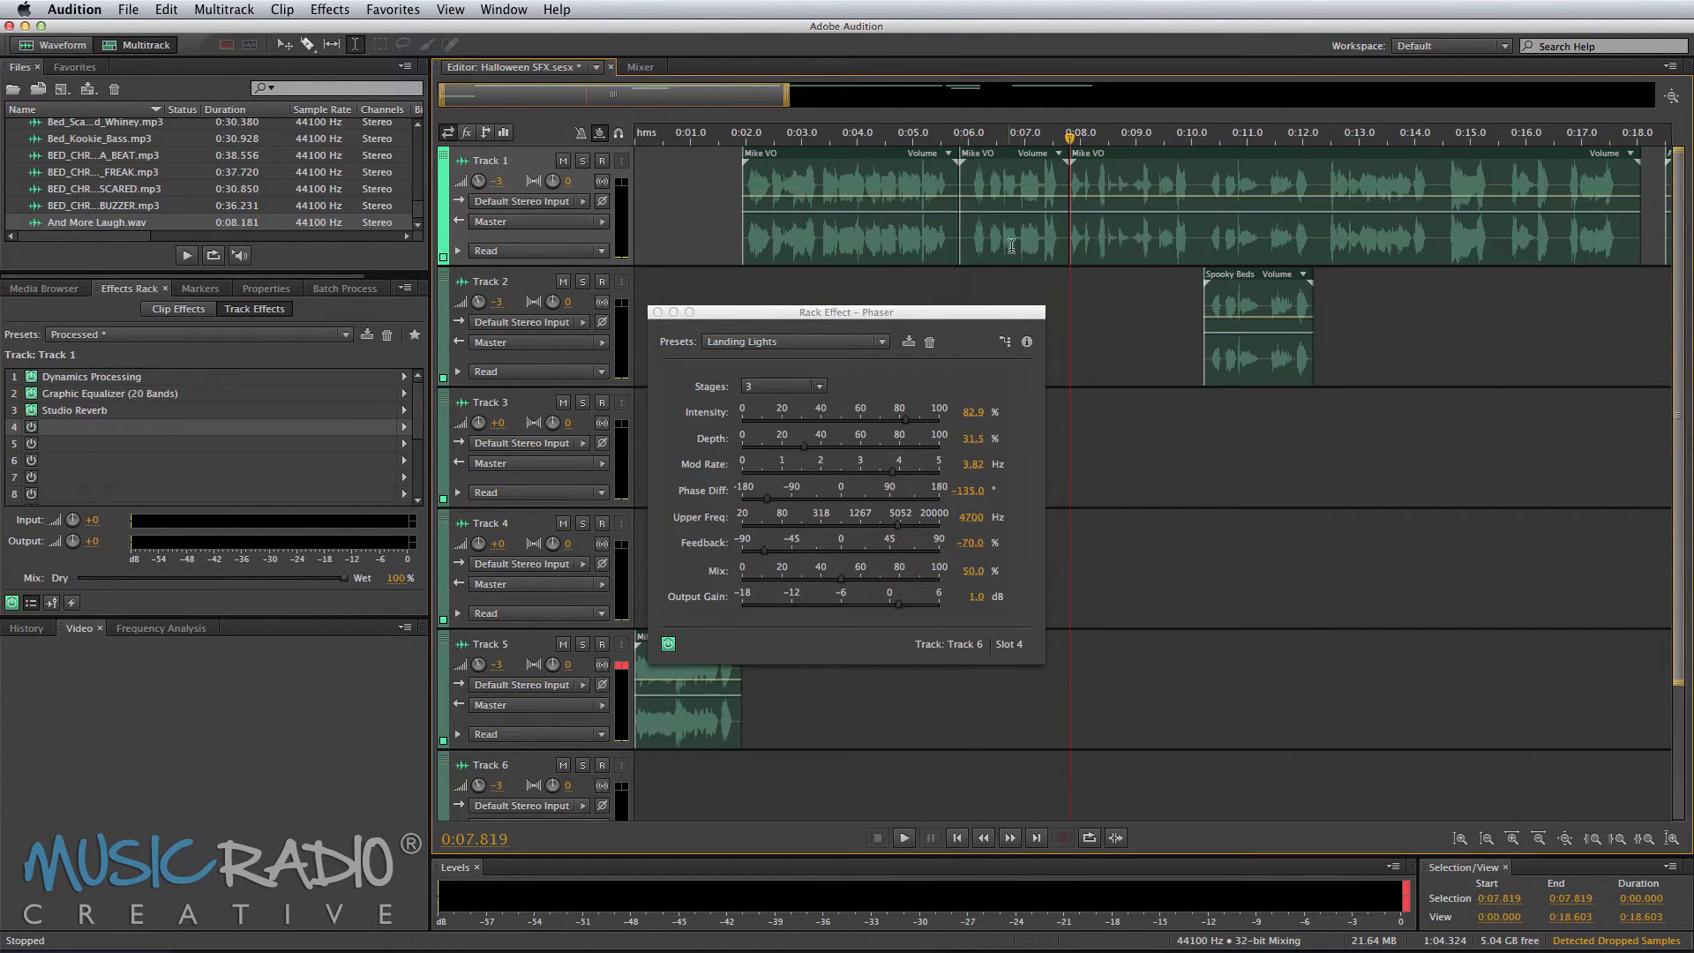
drag(1014, 155, 987, 759)
Step: Play back the phrase moved to Track 6
click(951, 719)
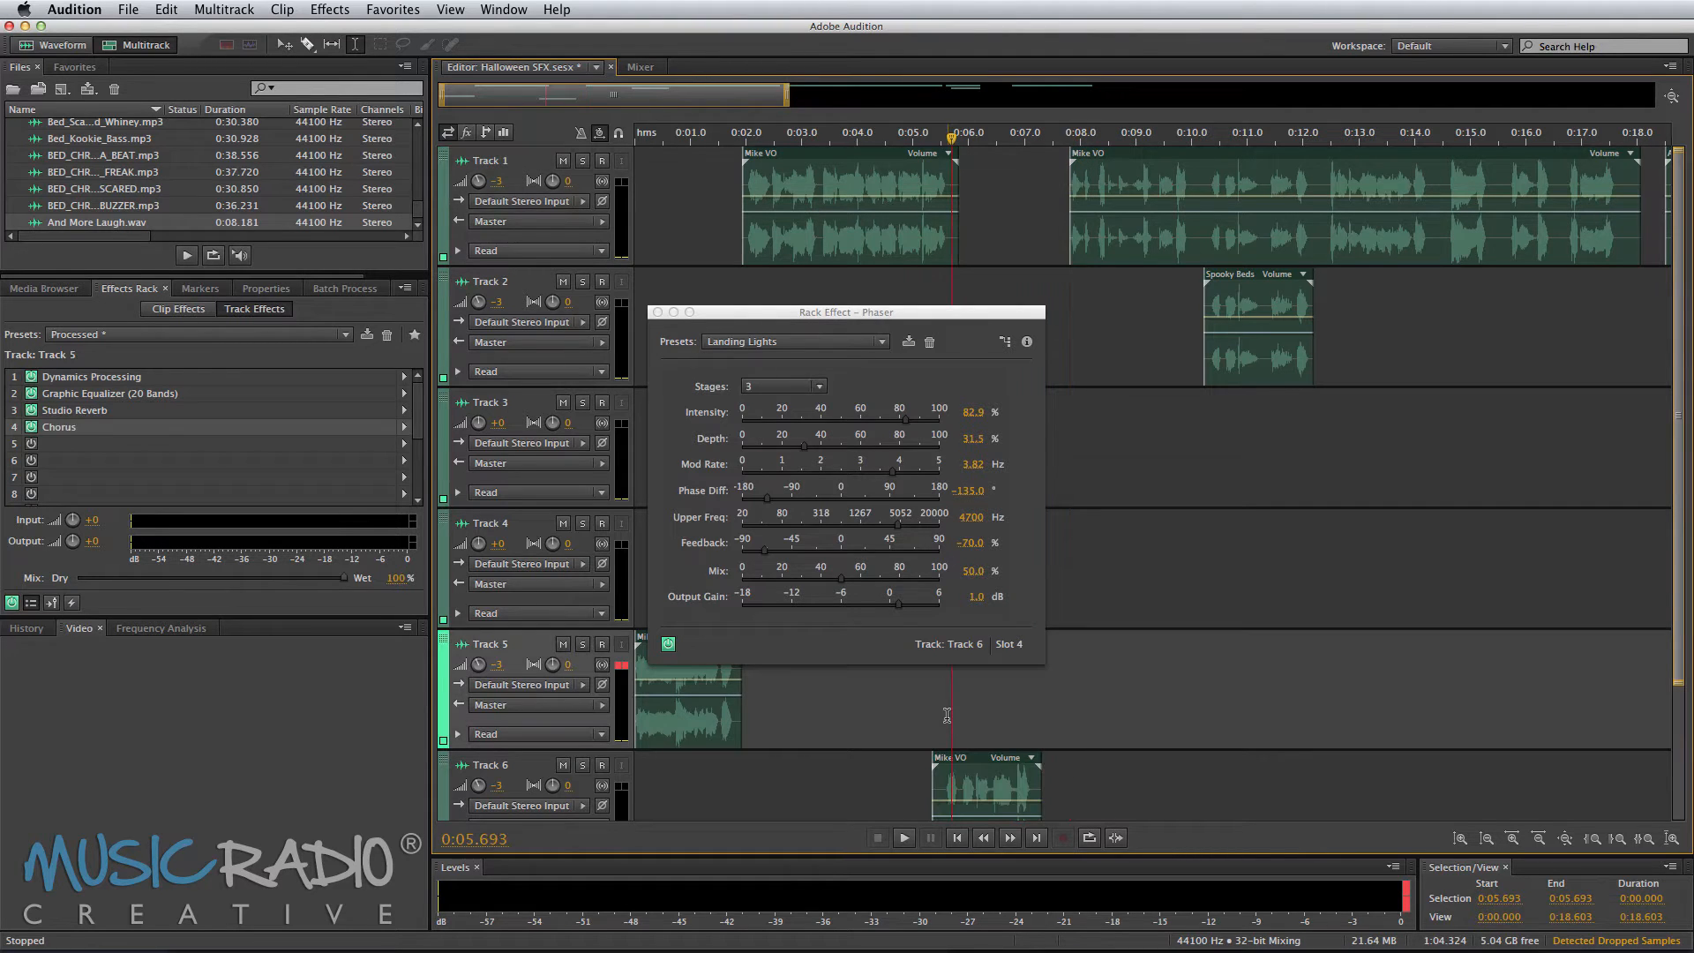
key(space)
click(945, 729)
key(space)
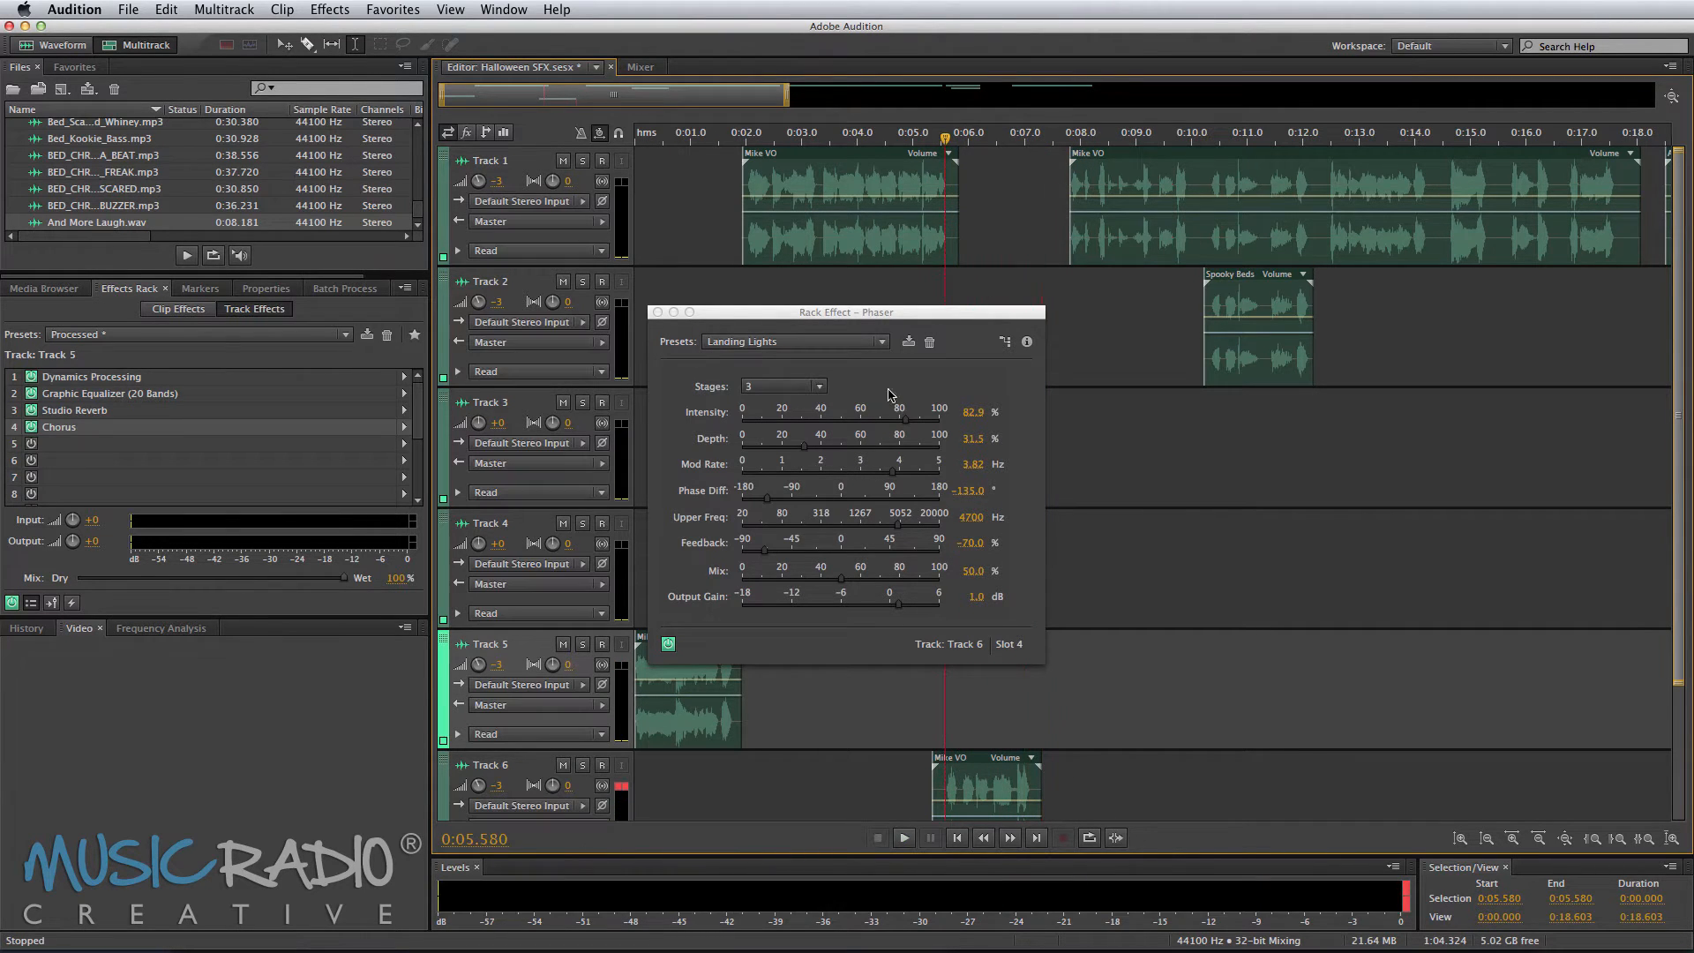
Step: Switch the Phaser preset to Over and Under and preview the phrase
click(836, 342)
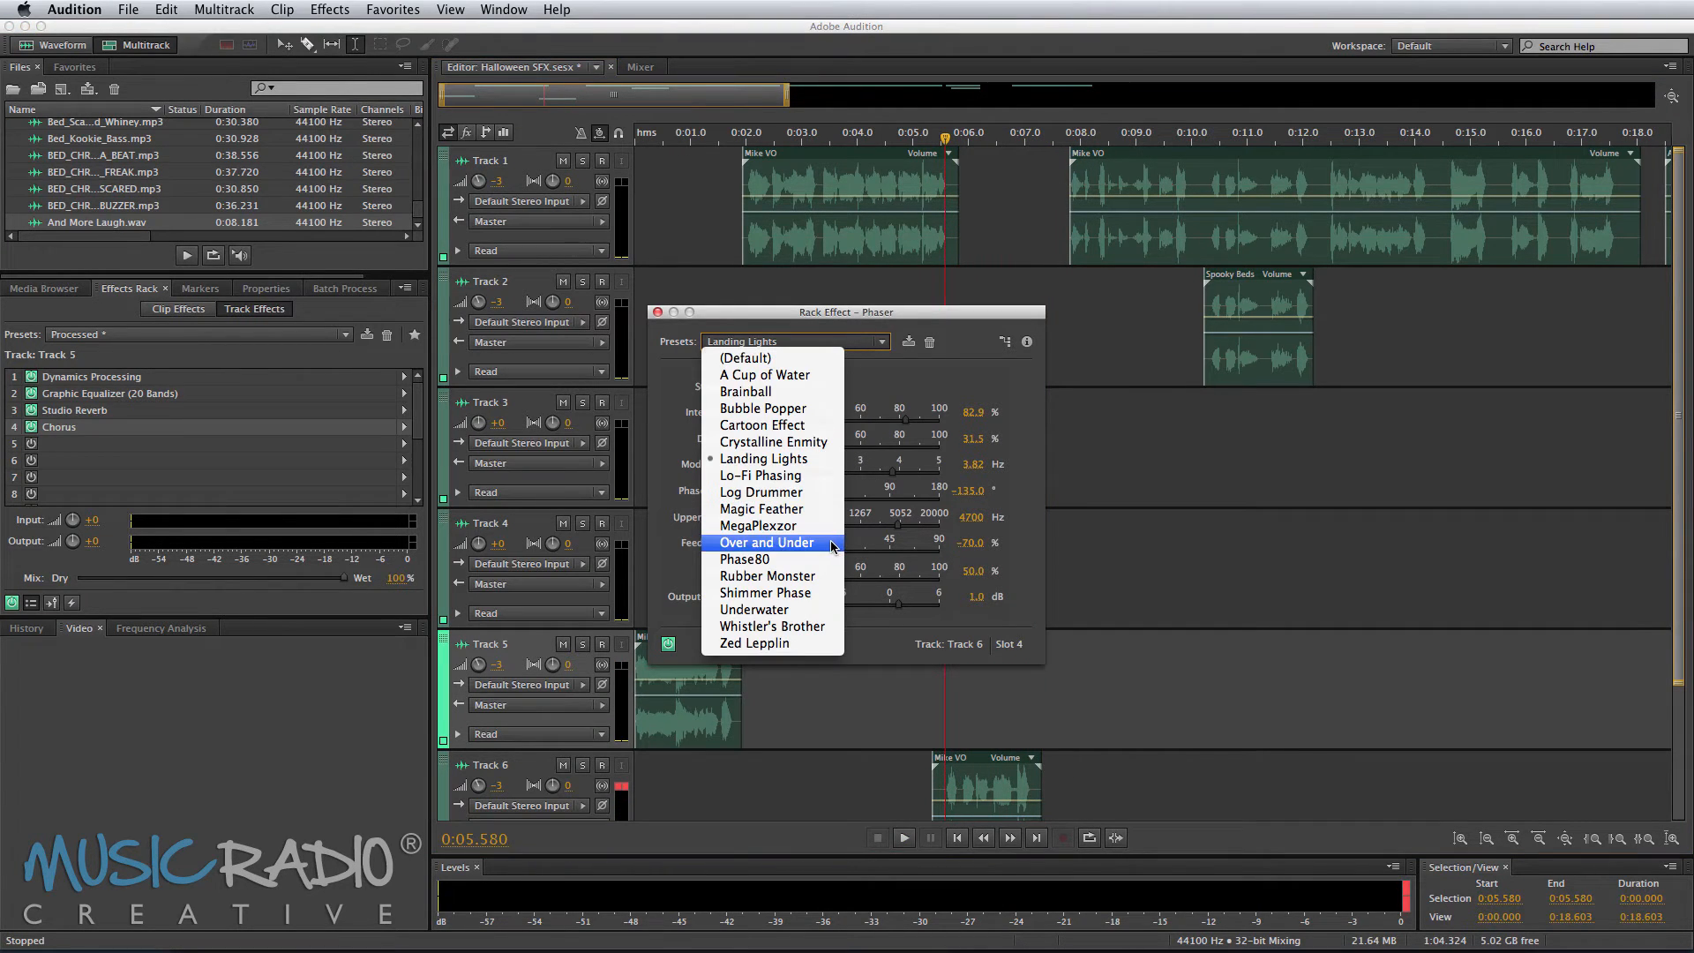
click(833, 542)
key(space)
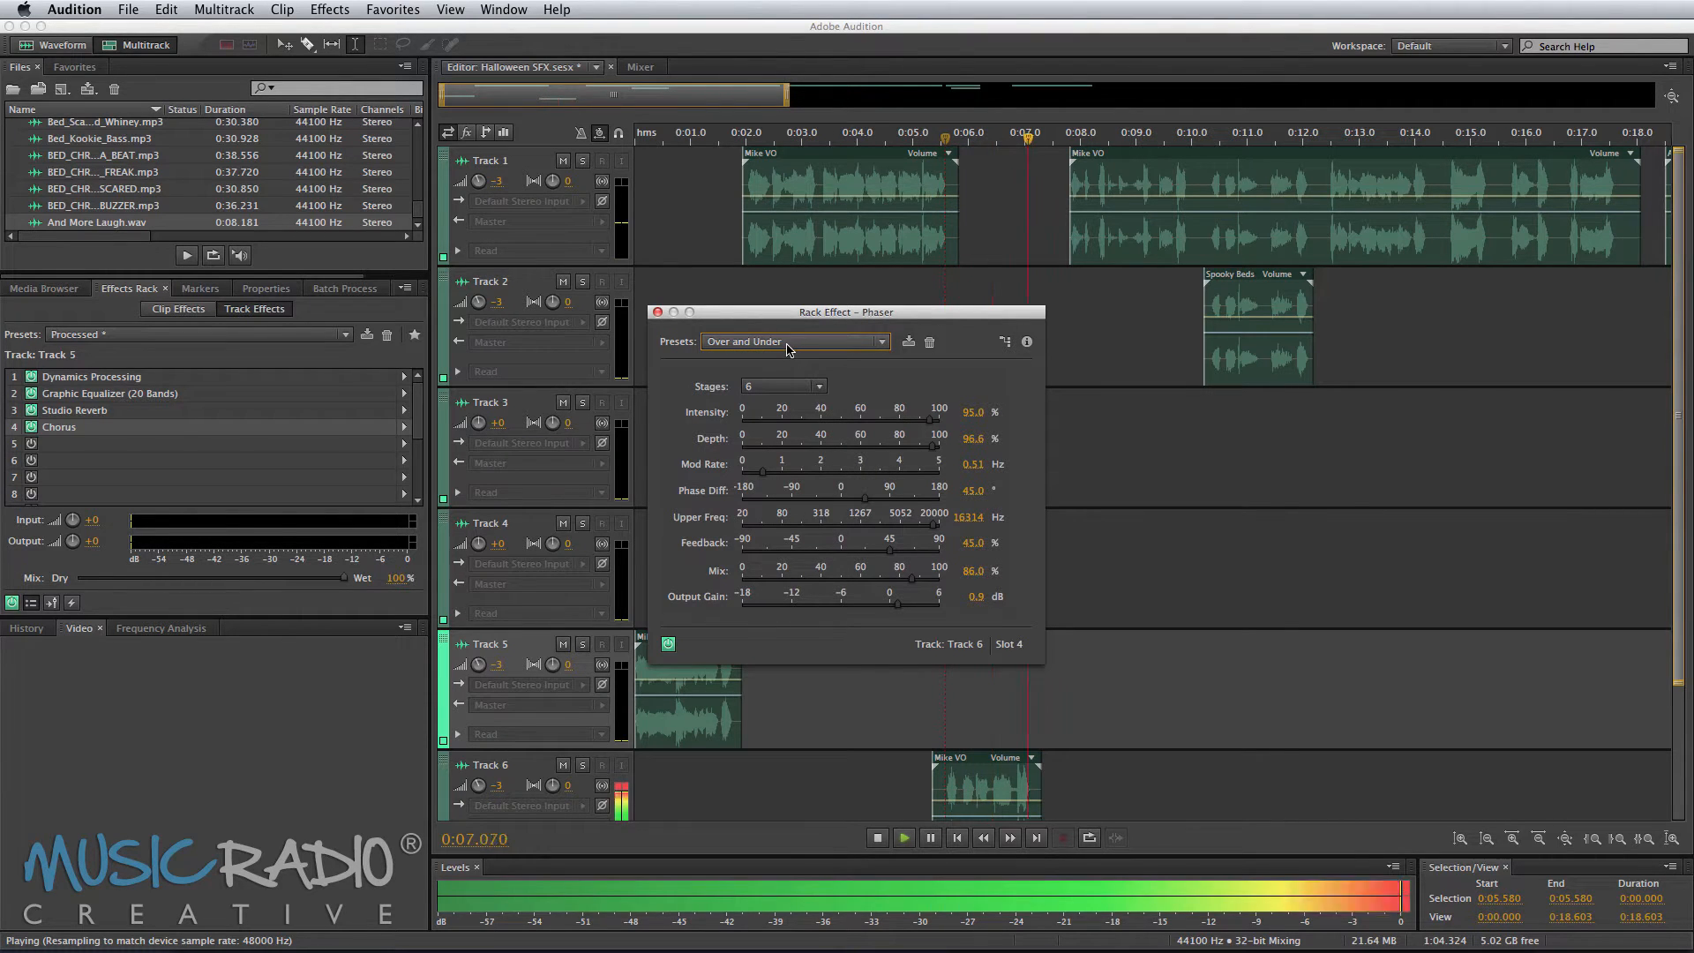
key(space)
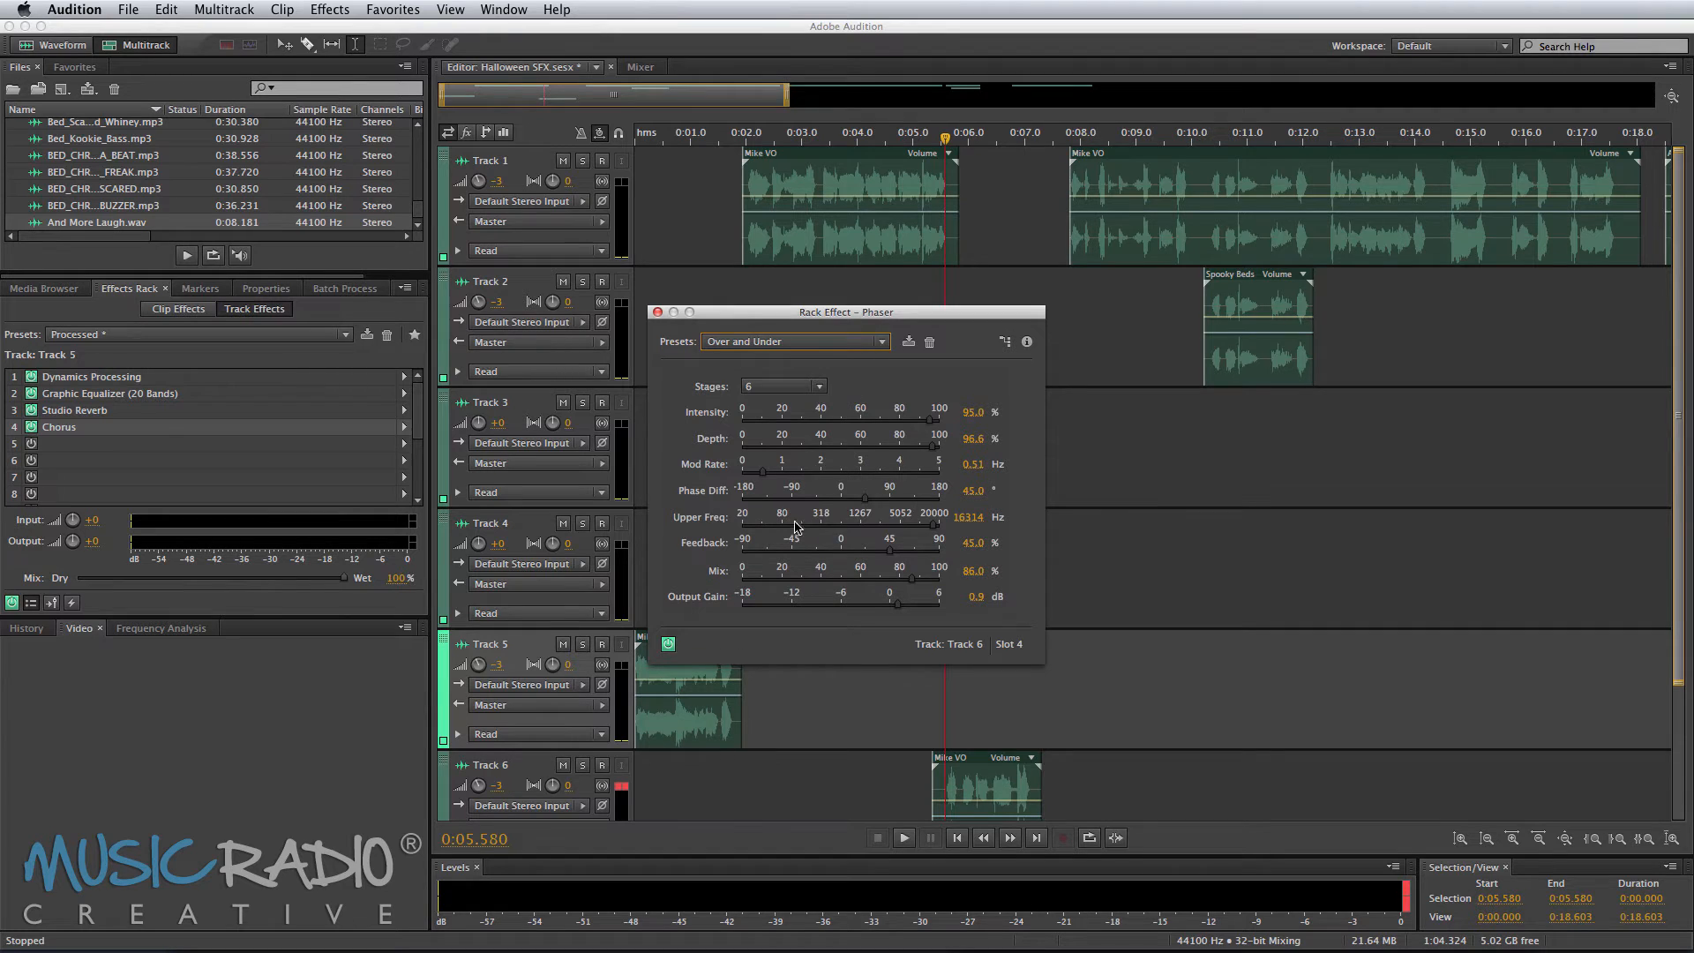
Step: Fine-tune the Phaser to Intensity 95.5 %, Depth 97.8 % and Mod Rate 0.70 Hz while previewing, then close the effect window
click(930, 424)
key(space)
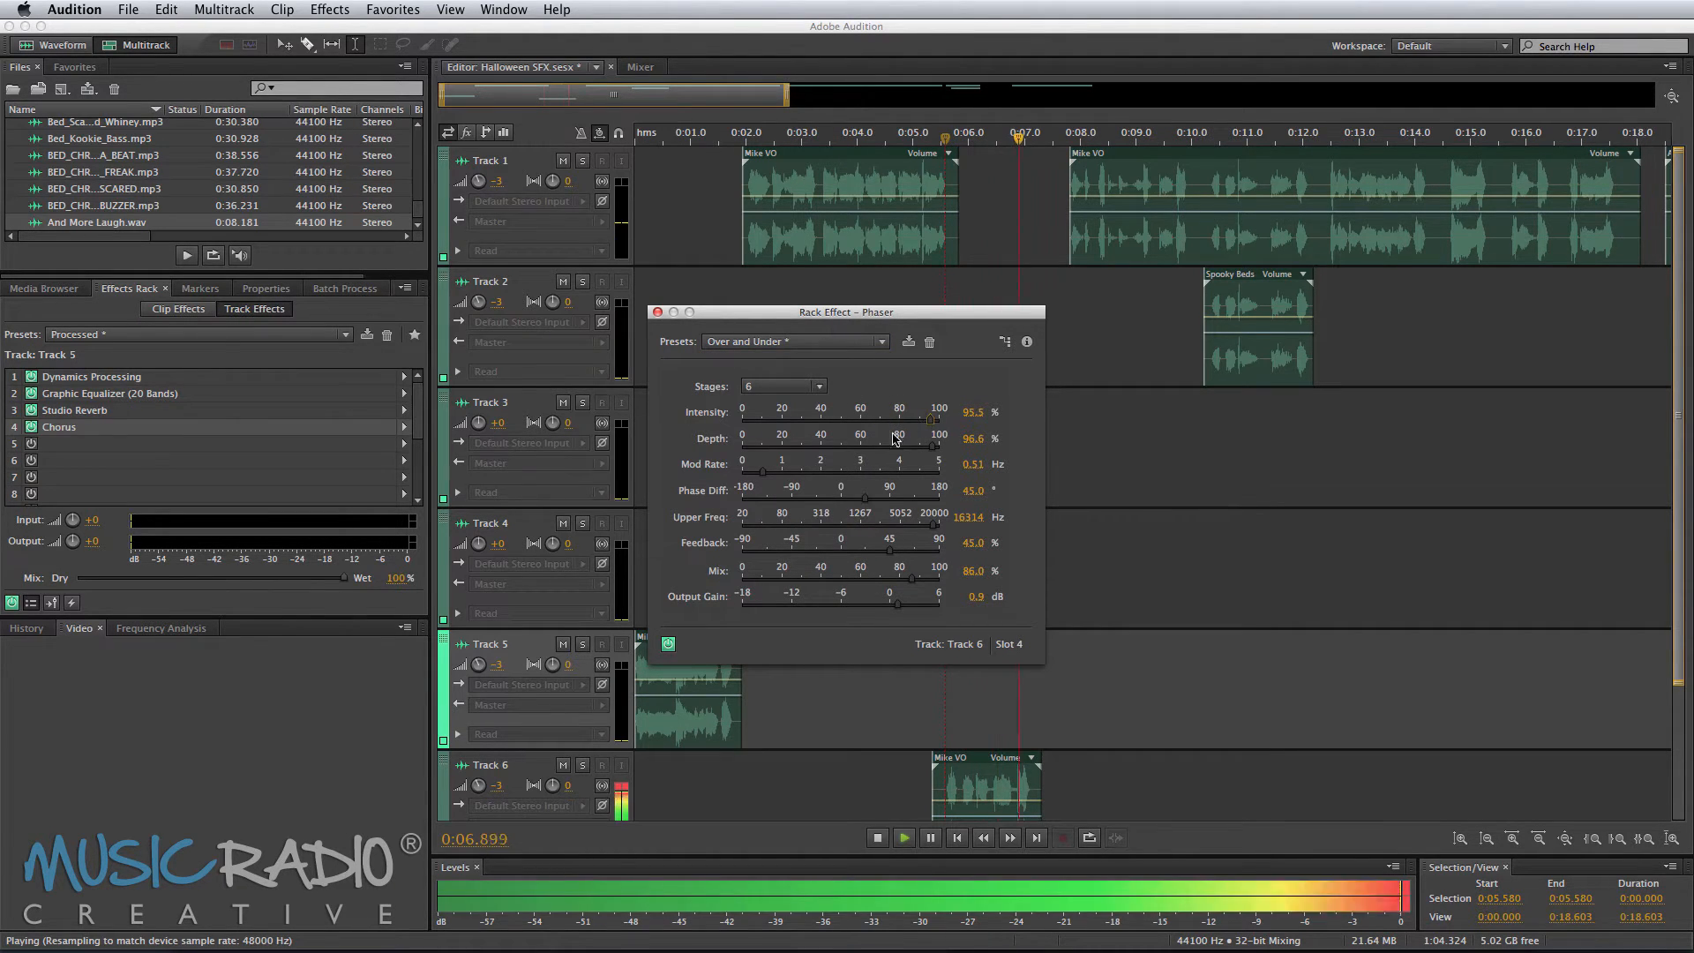
mouse_move(933, 445)
mouse_down()
mouse_move(863, 448)
mouse_move(937, 449)
mouse_up()
key(space)
key(space)
mouse_move(764, 471)
mouse_down()
mouse_move(856, 477)
mouse_move(769, 477)
mouse_up()
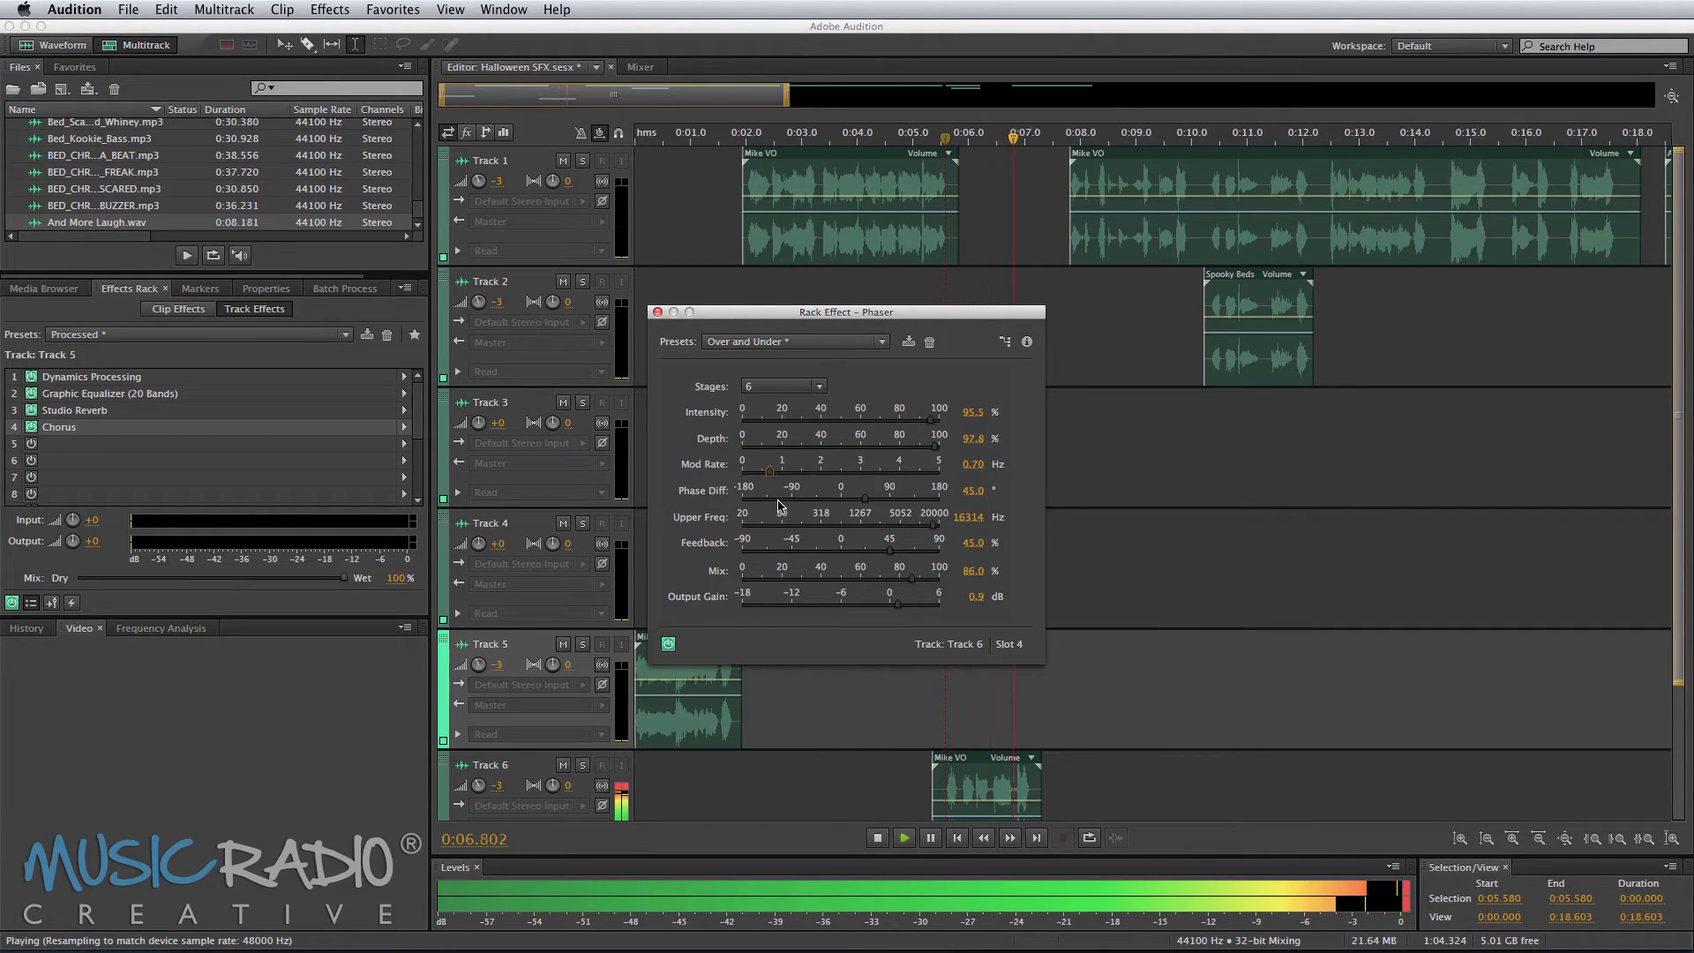
key(space)
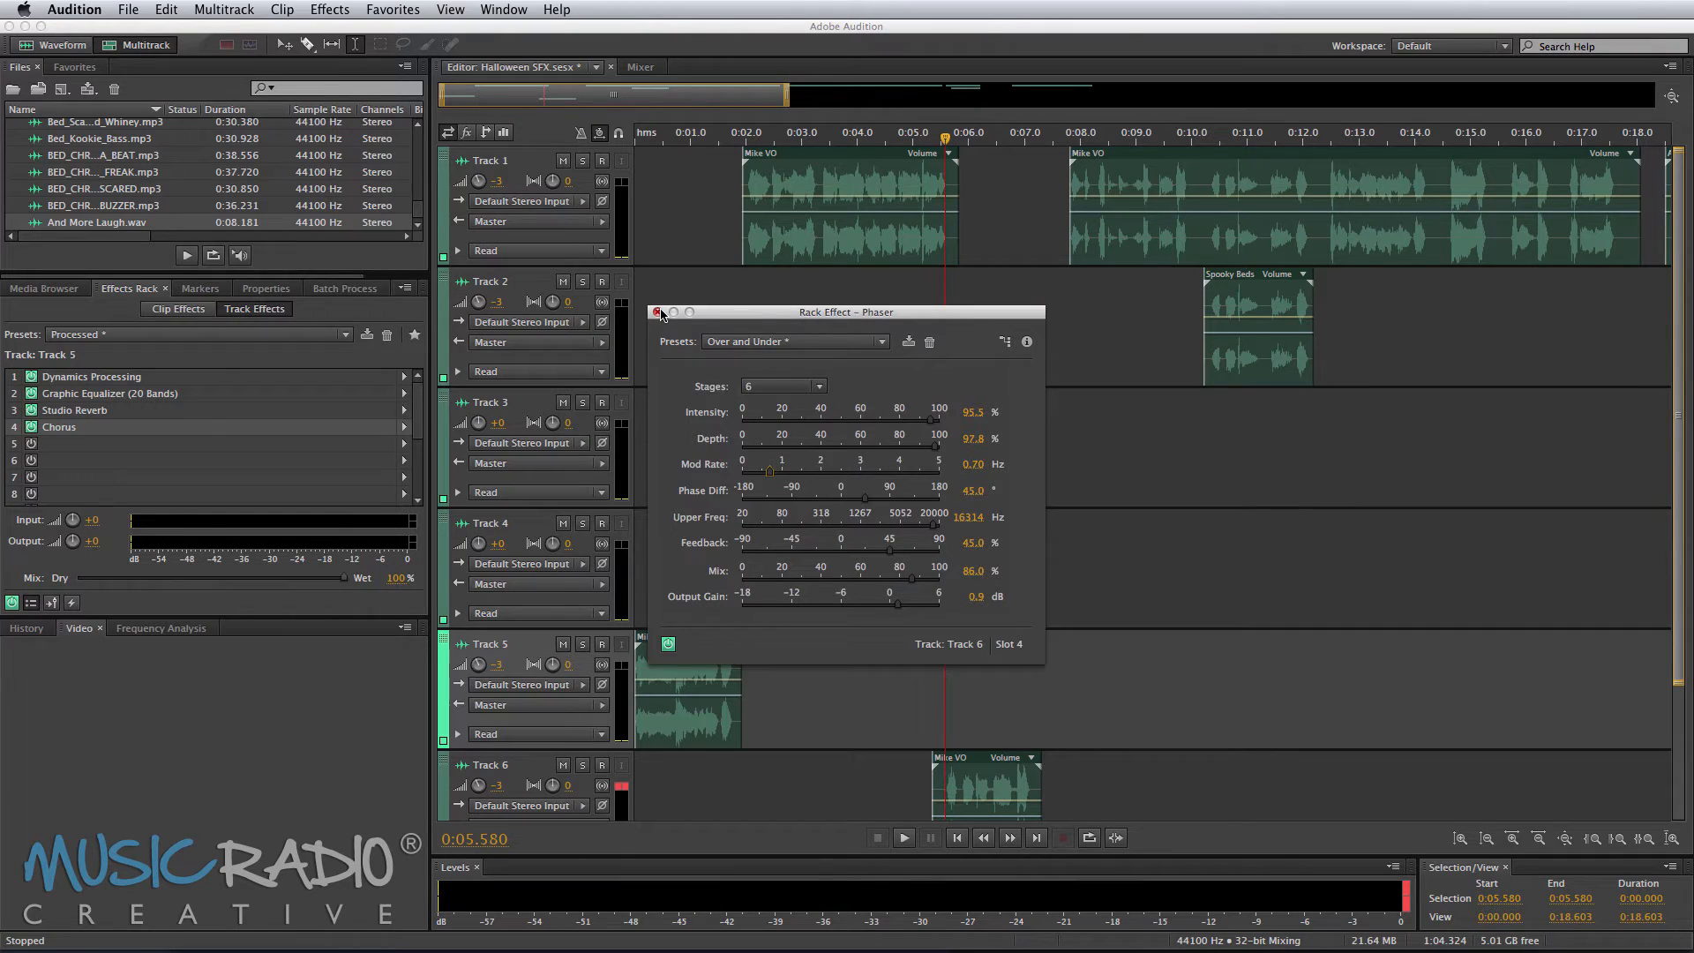
click(658, 312)
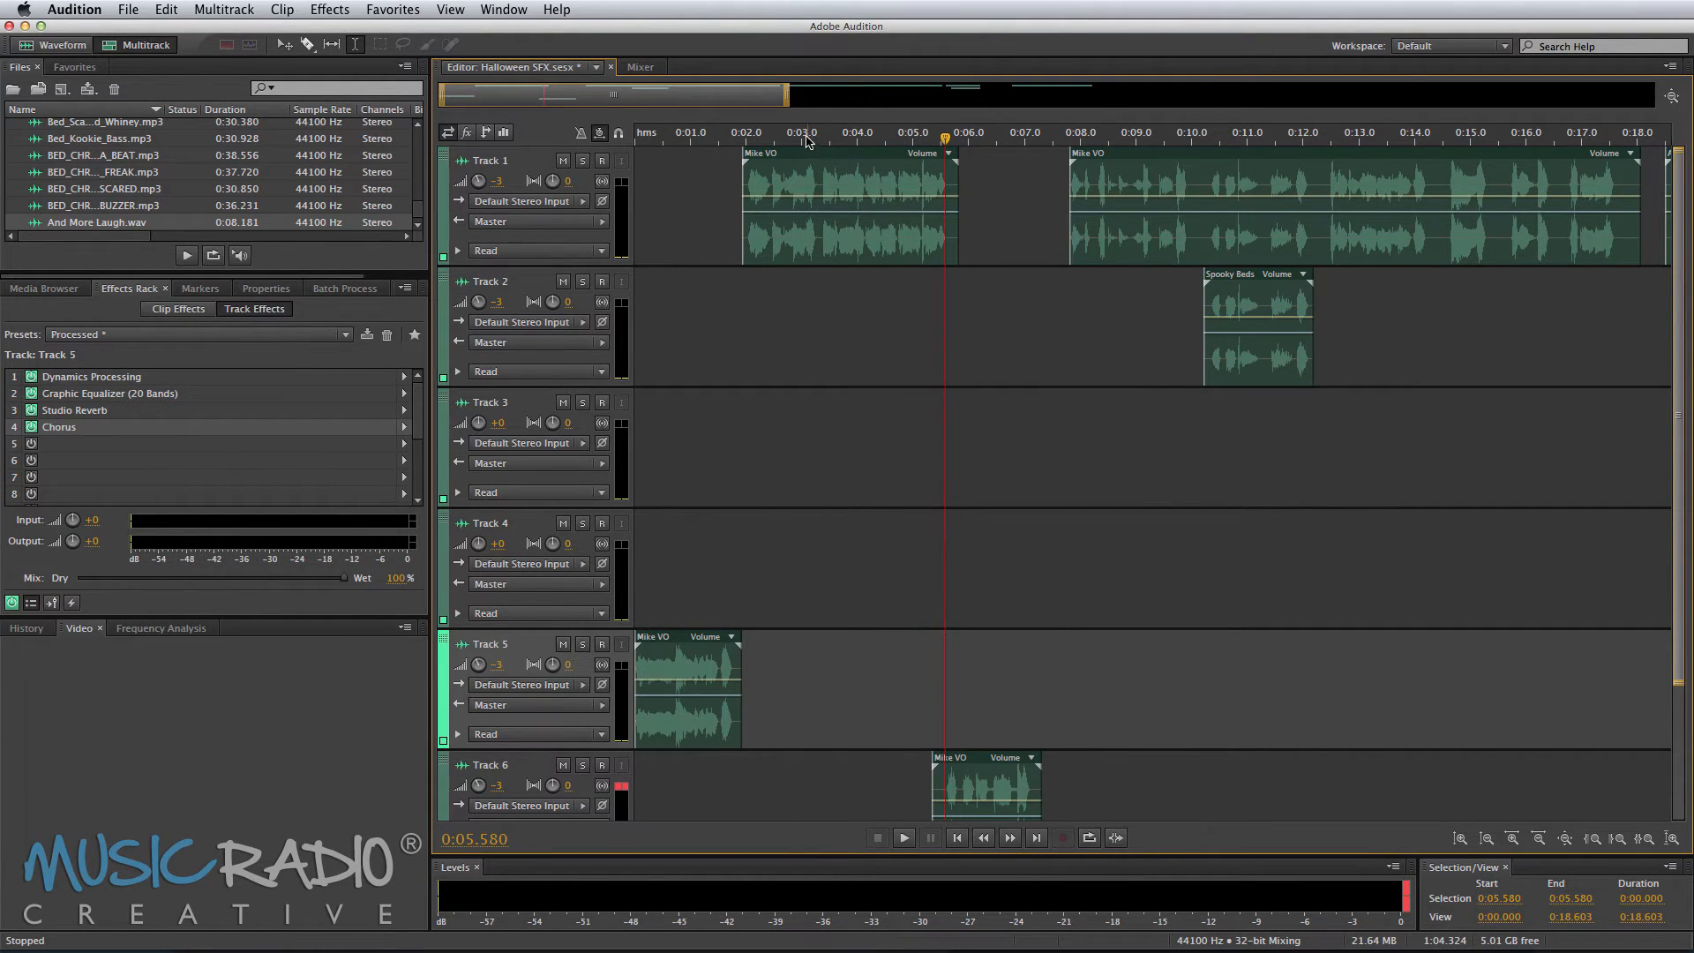
Step: Play back the session from about 0:10 to review the voice clips
scroll(806, 139, down, 5)
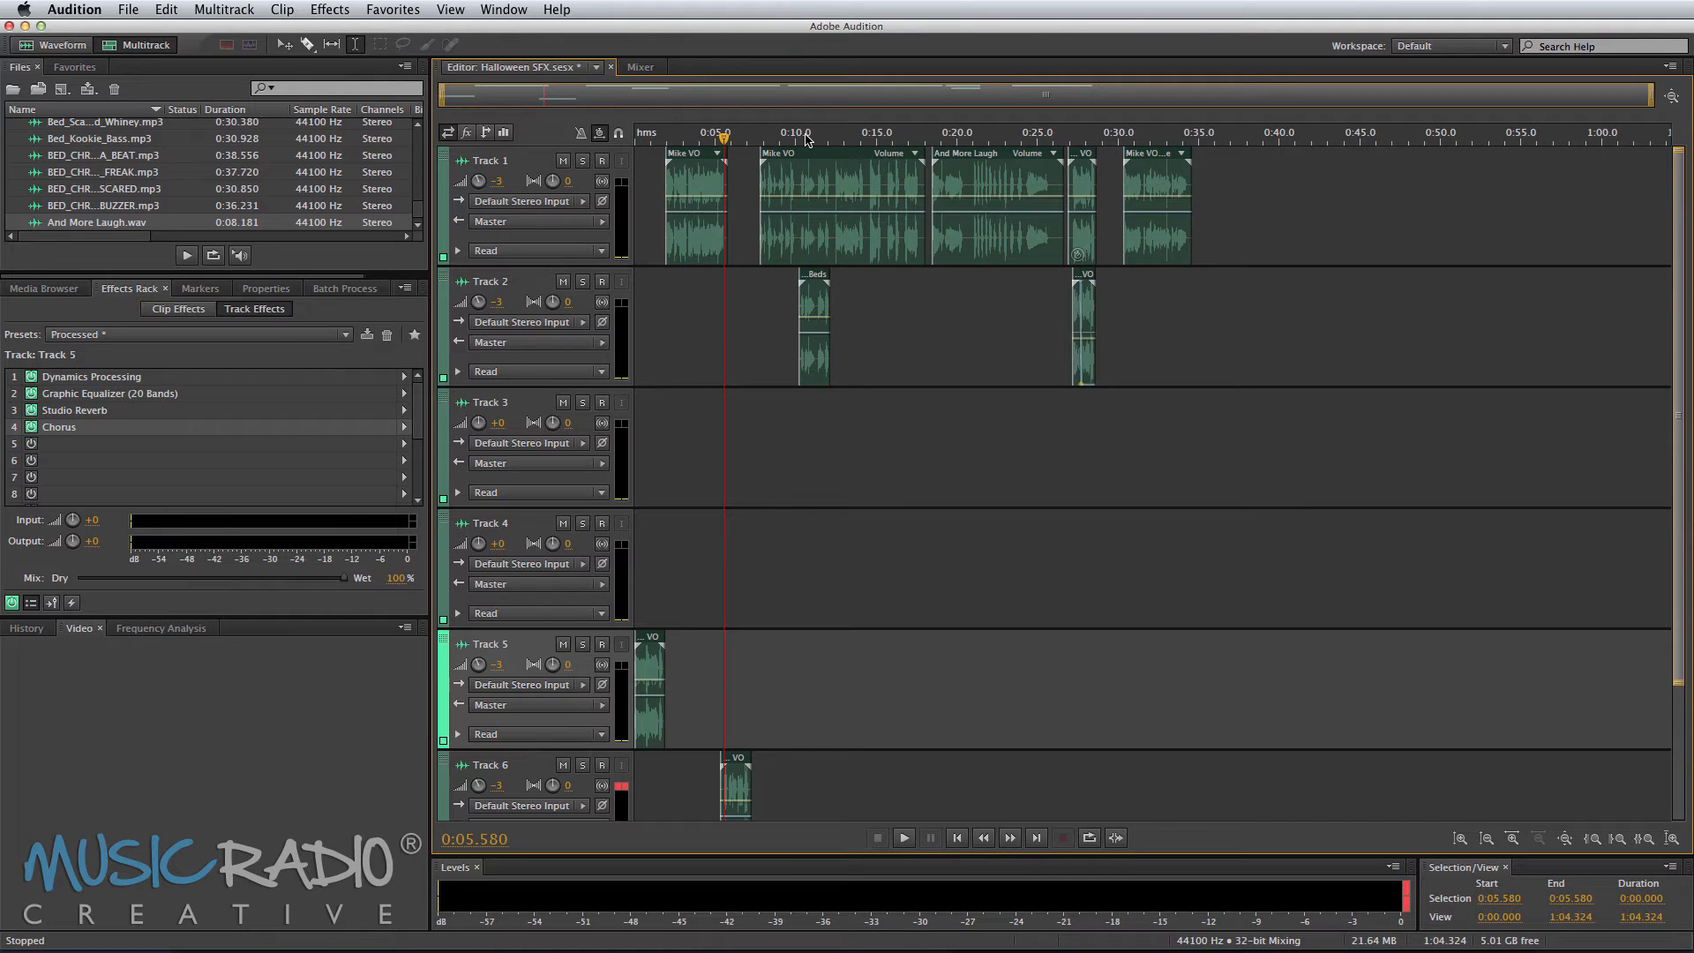
click(794, 237)
key(space)
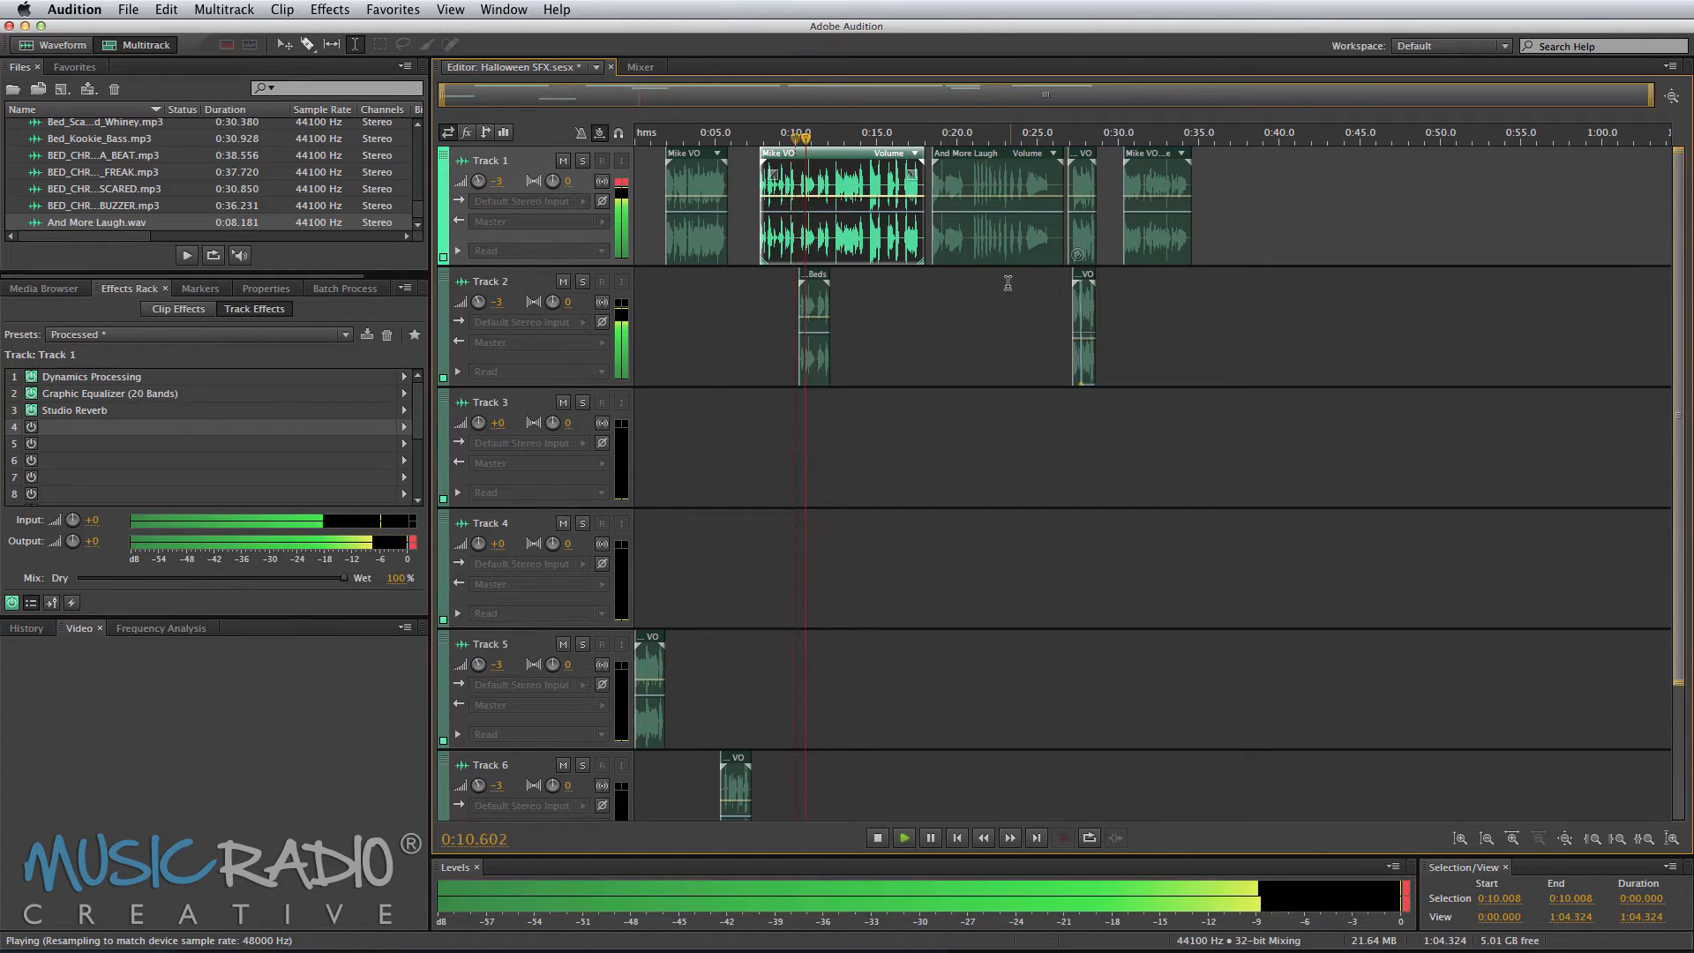
click(1050, 277)
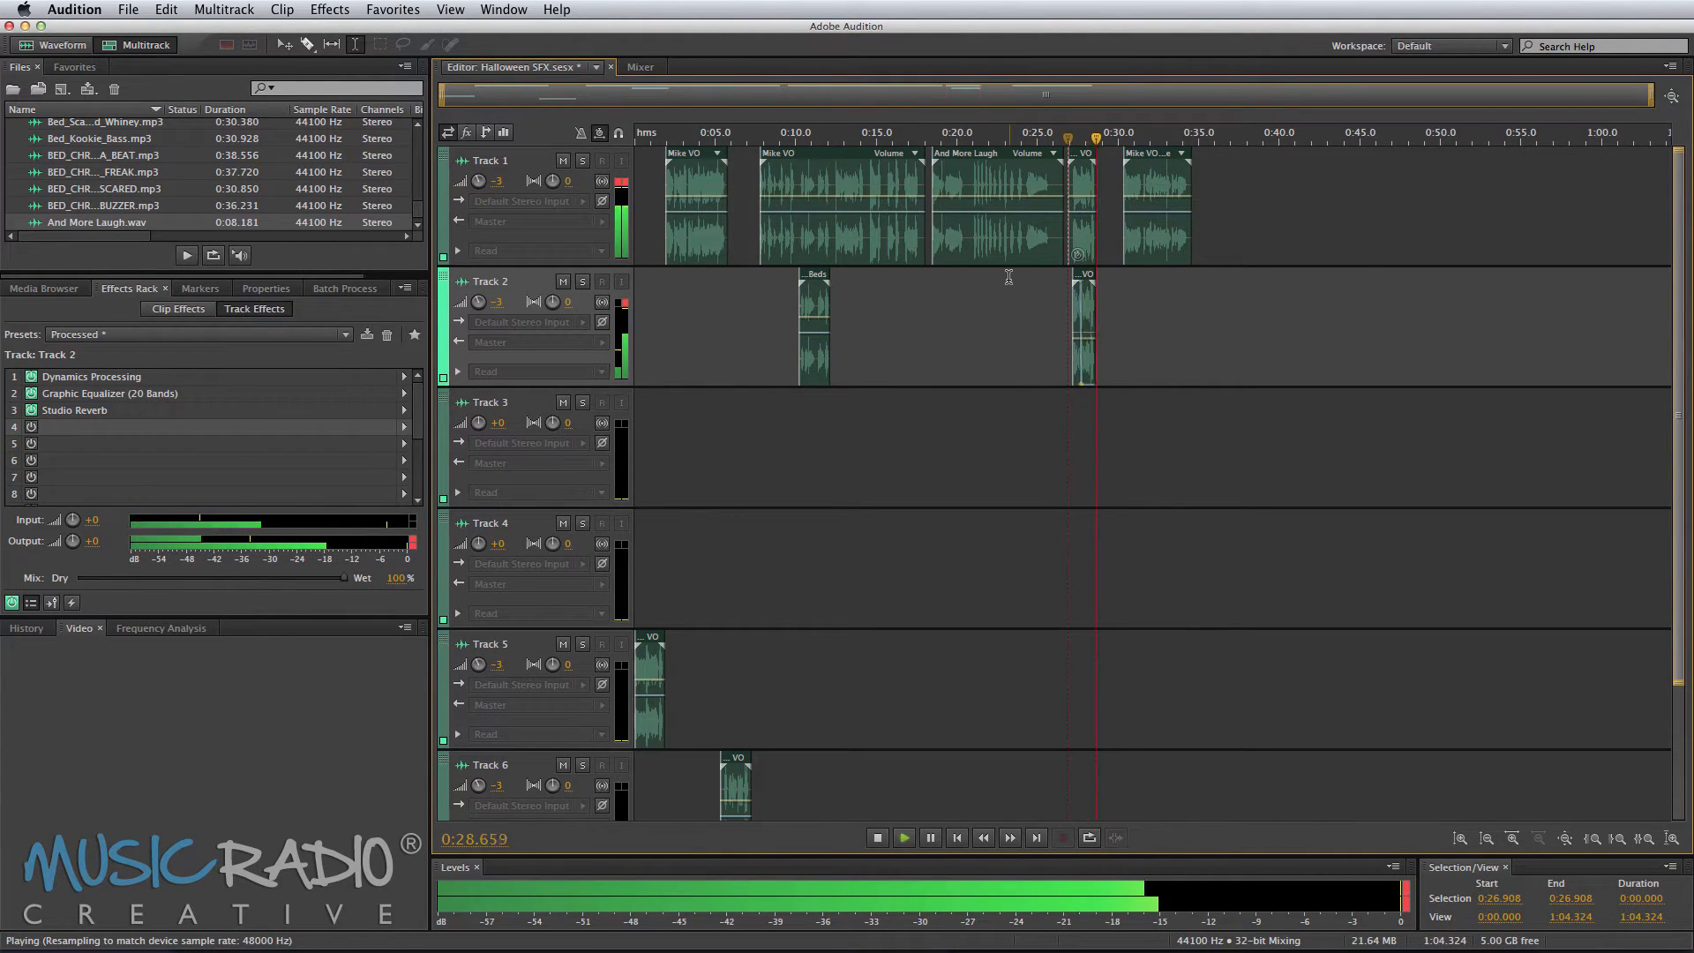
key(space)
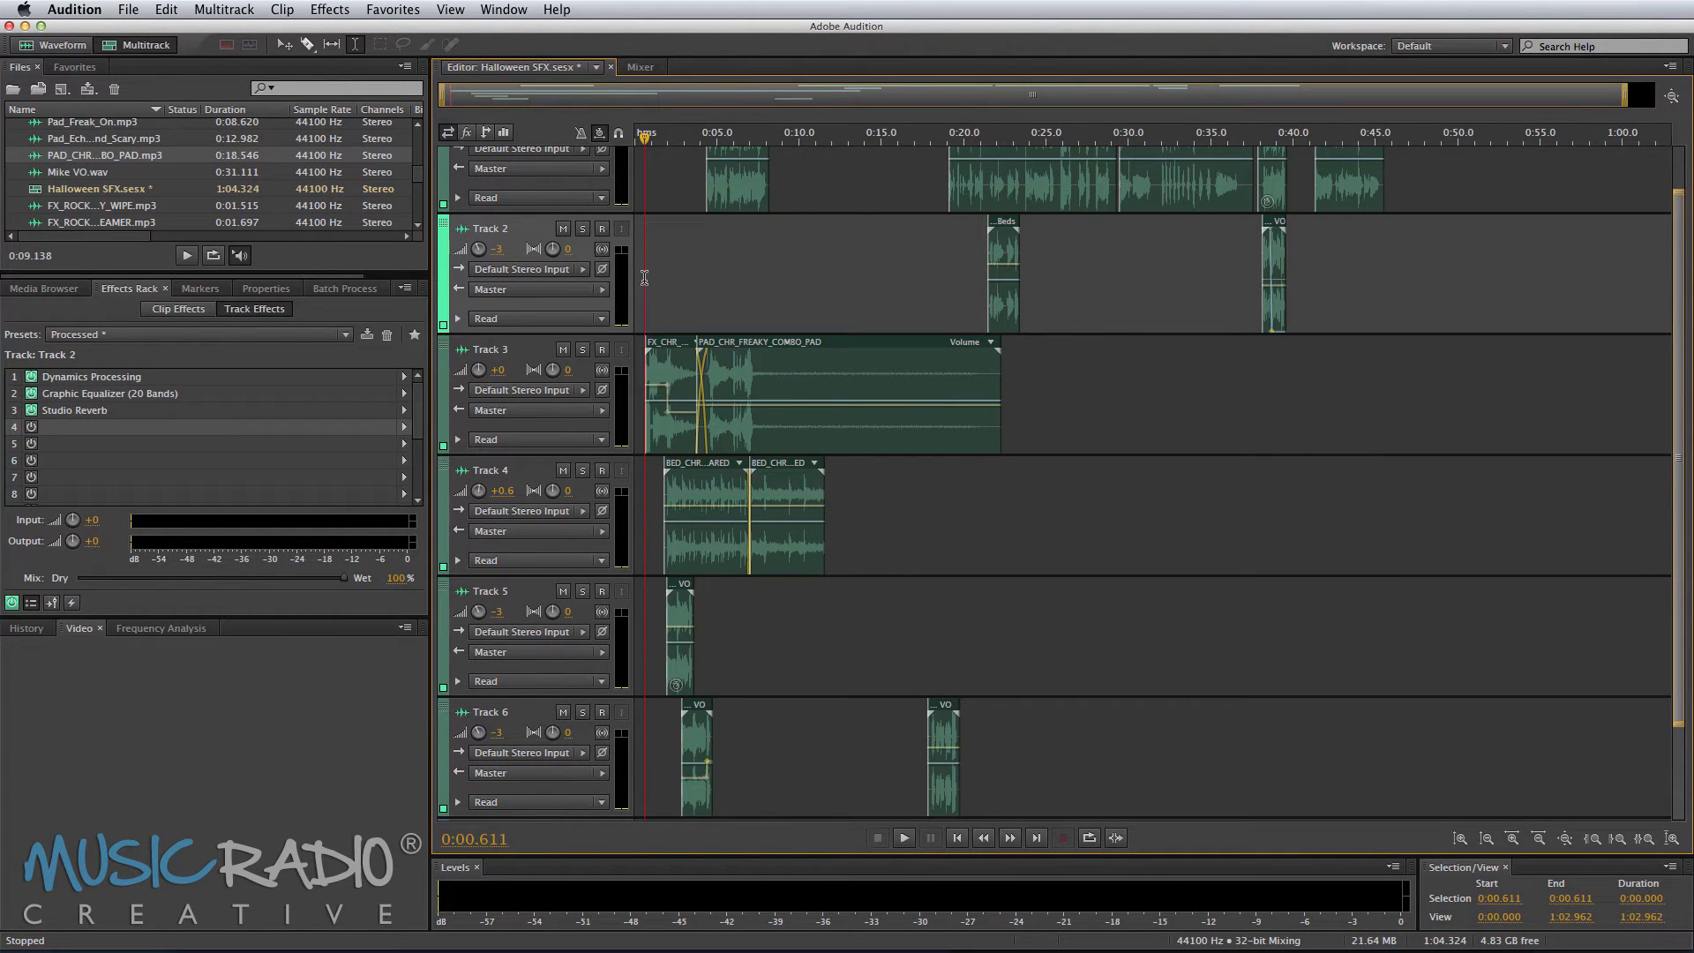
Step: Play back the opening seconds of the session with the sound effect and bed tracks
scroll(651, 139, up, 5)
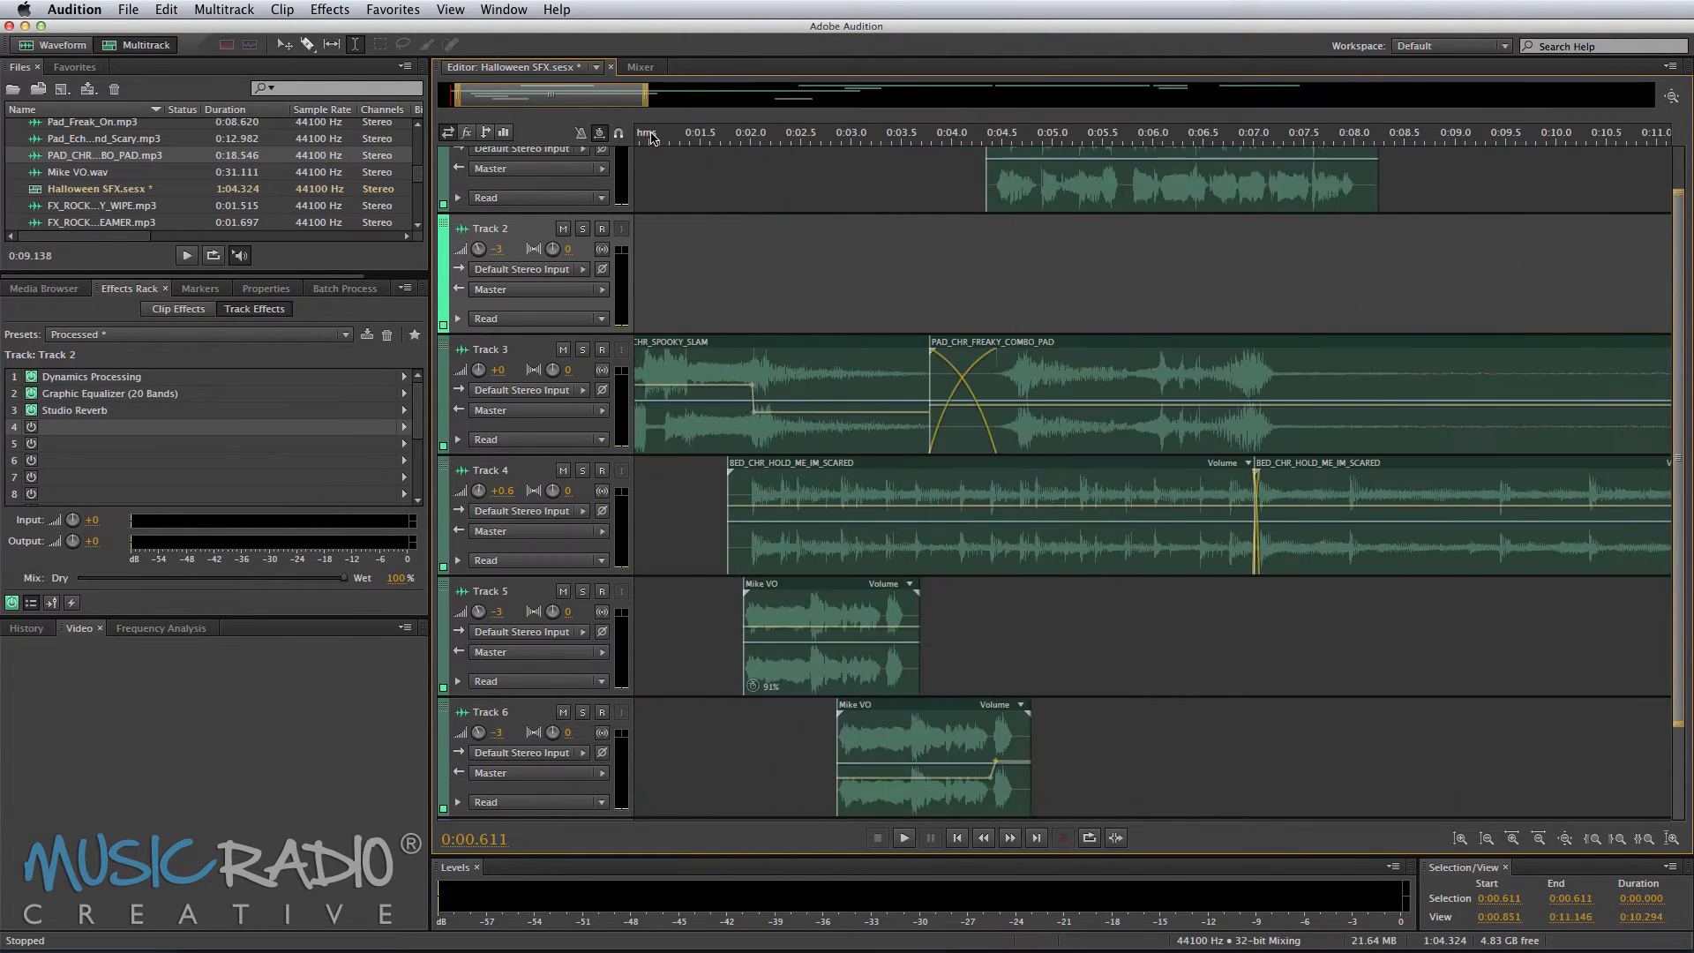
scroll(703, 243, left, 3)
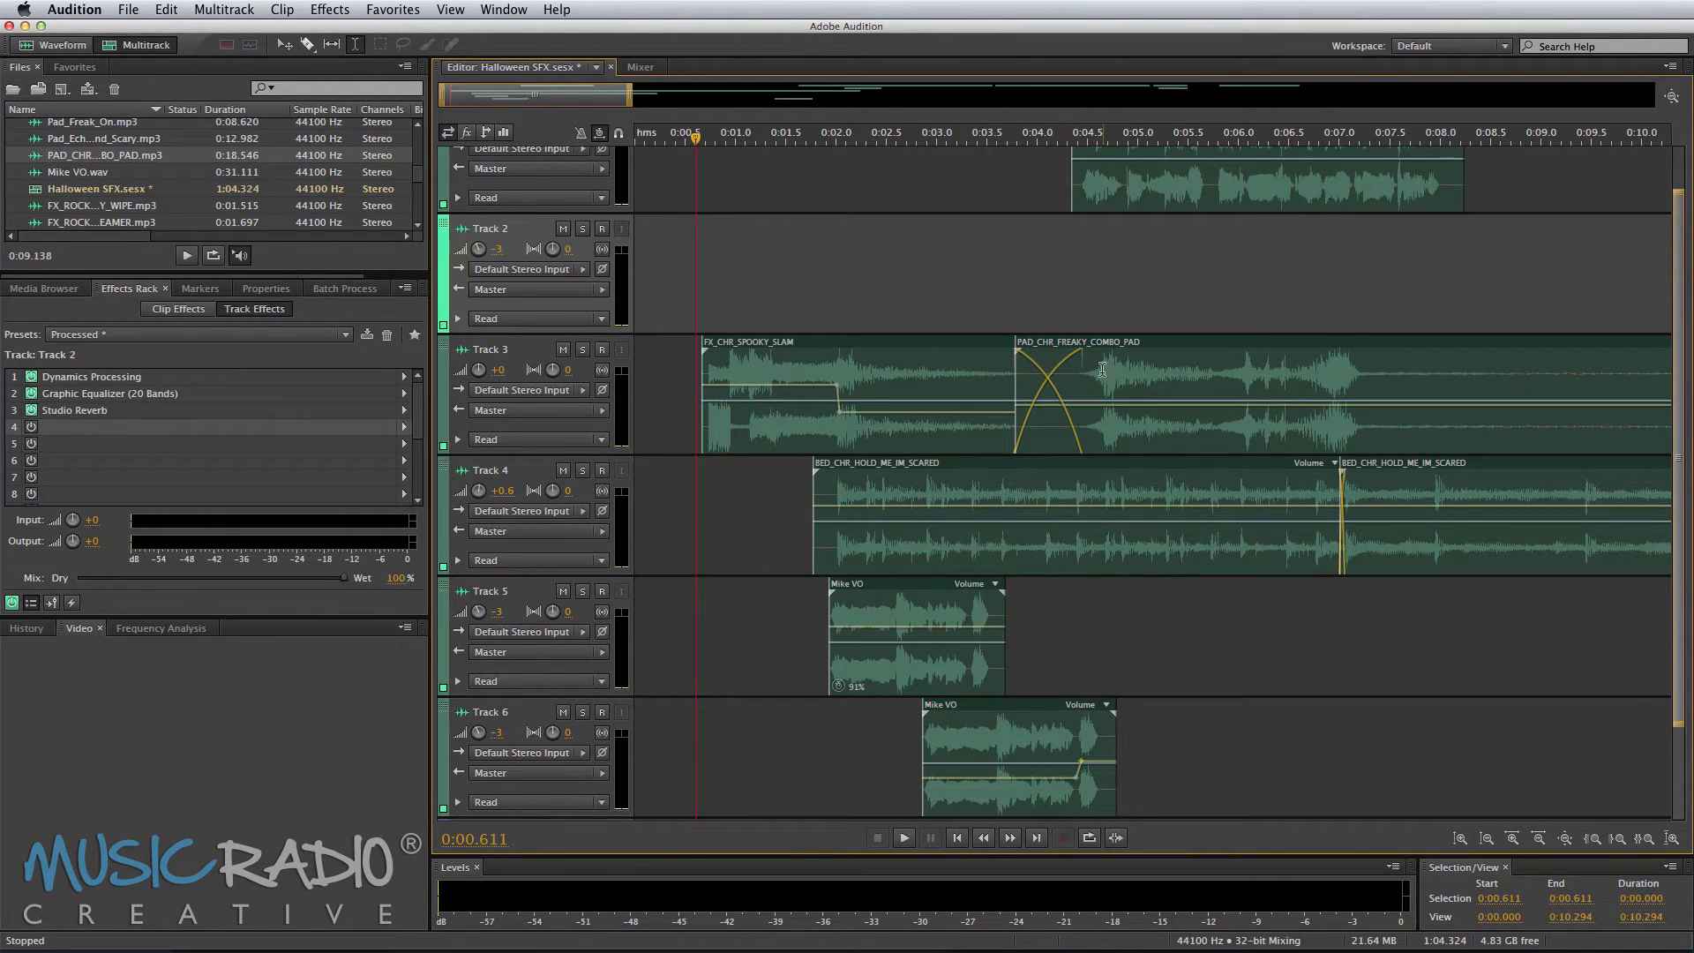
scroll(1132, 239, up, 2)
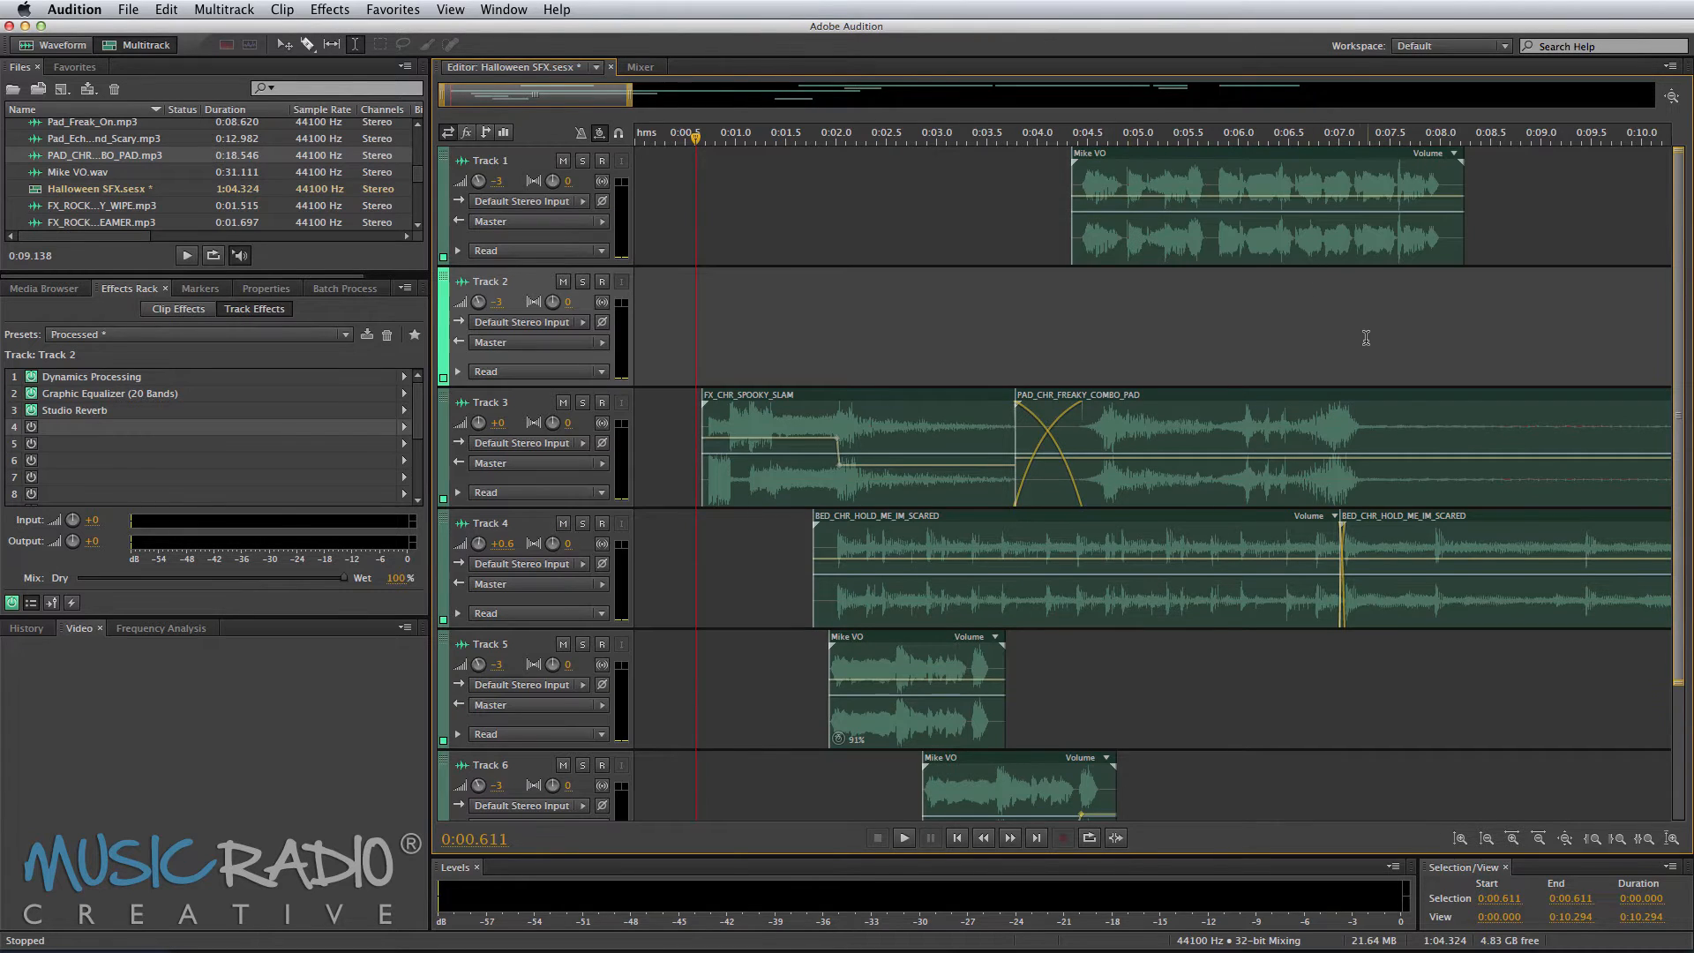
scroll(1369, 329, down, 2)
scroll(1431, 141, down, 2)
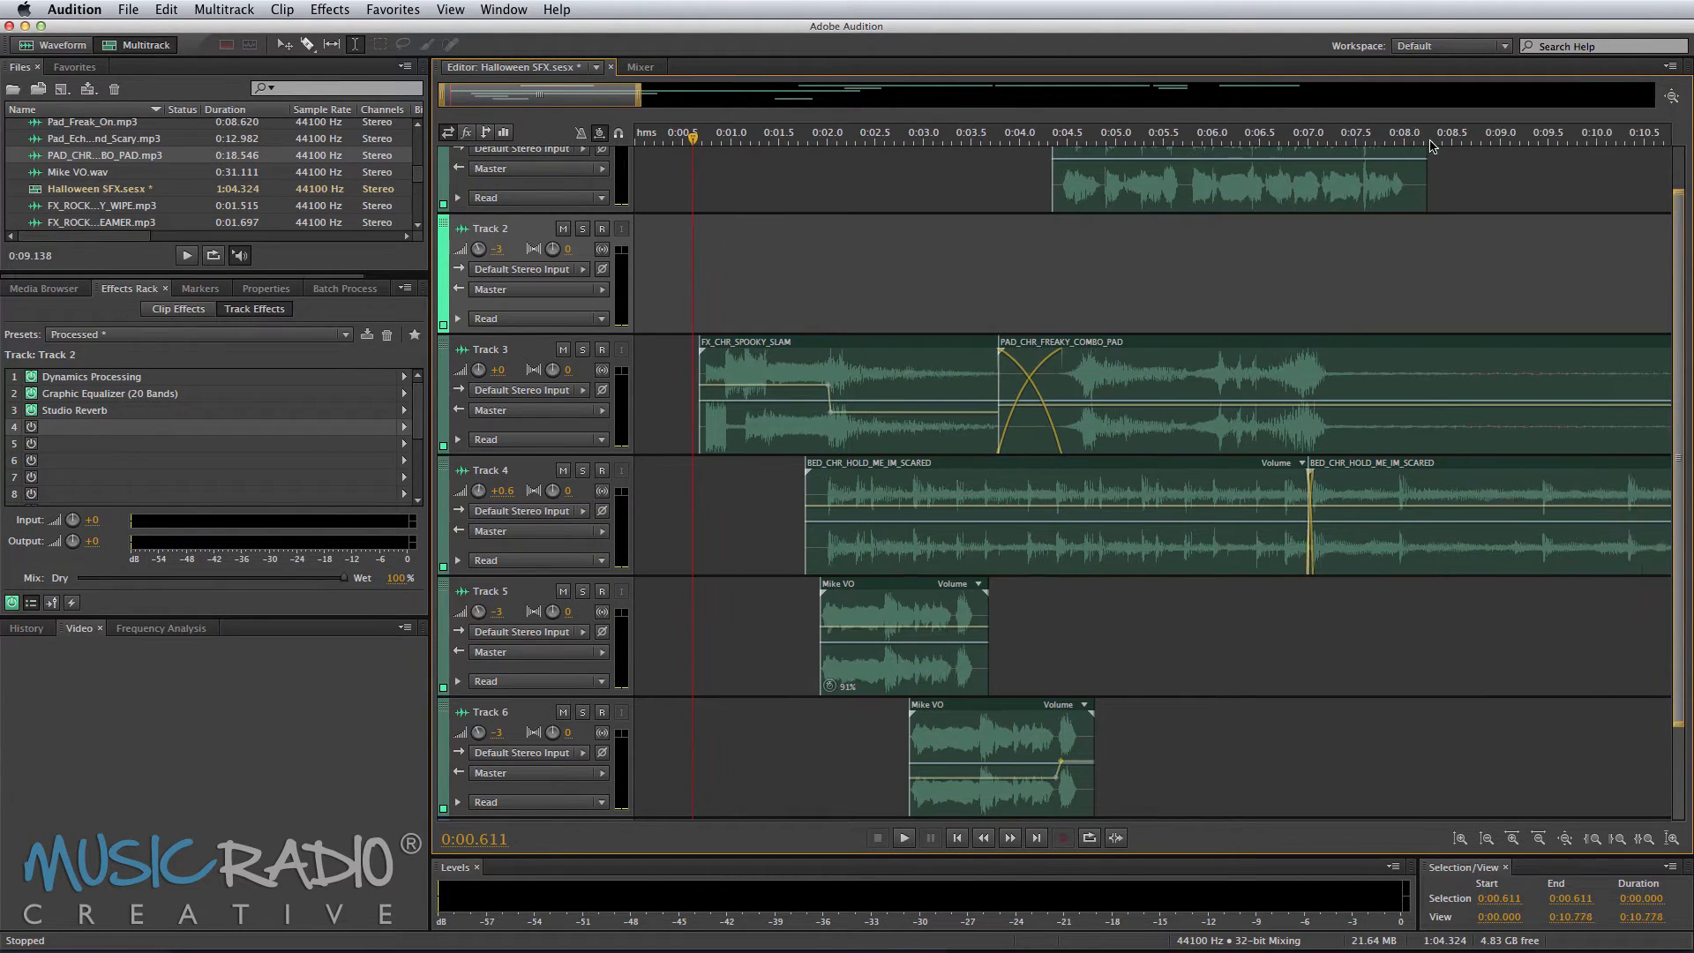
scroll(1420, 145, right, 3)
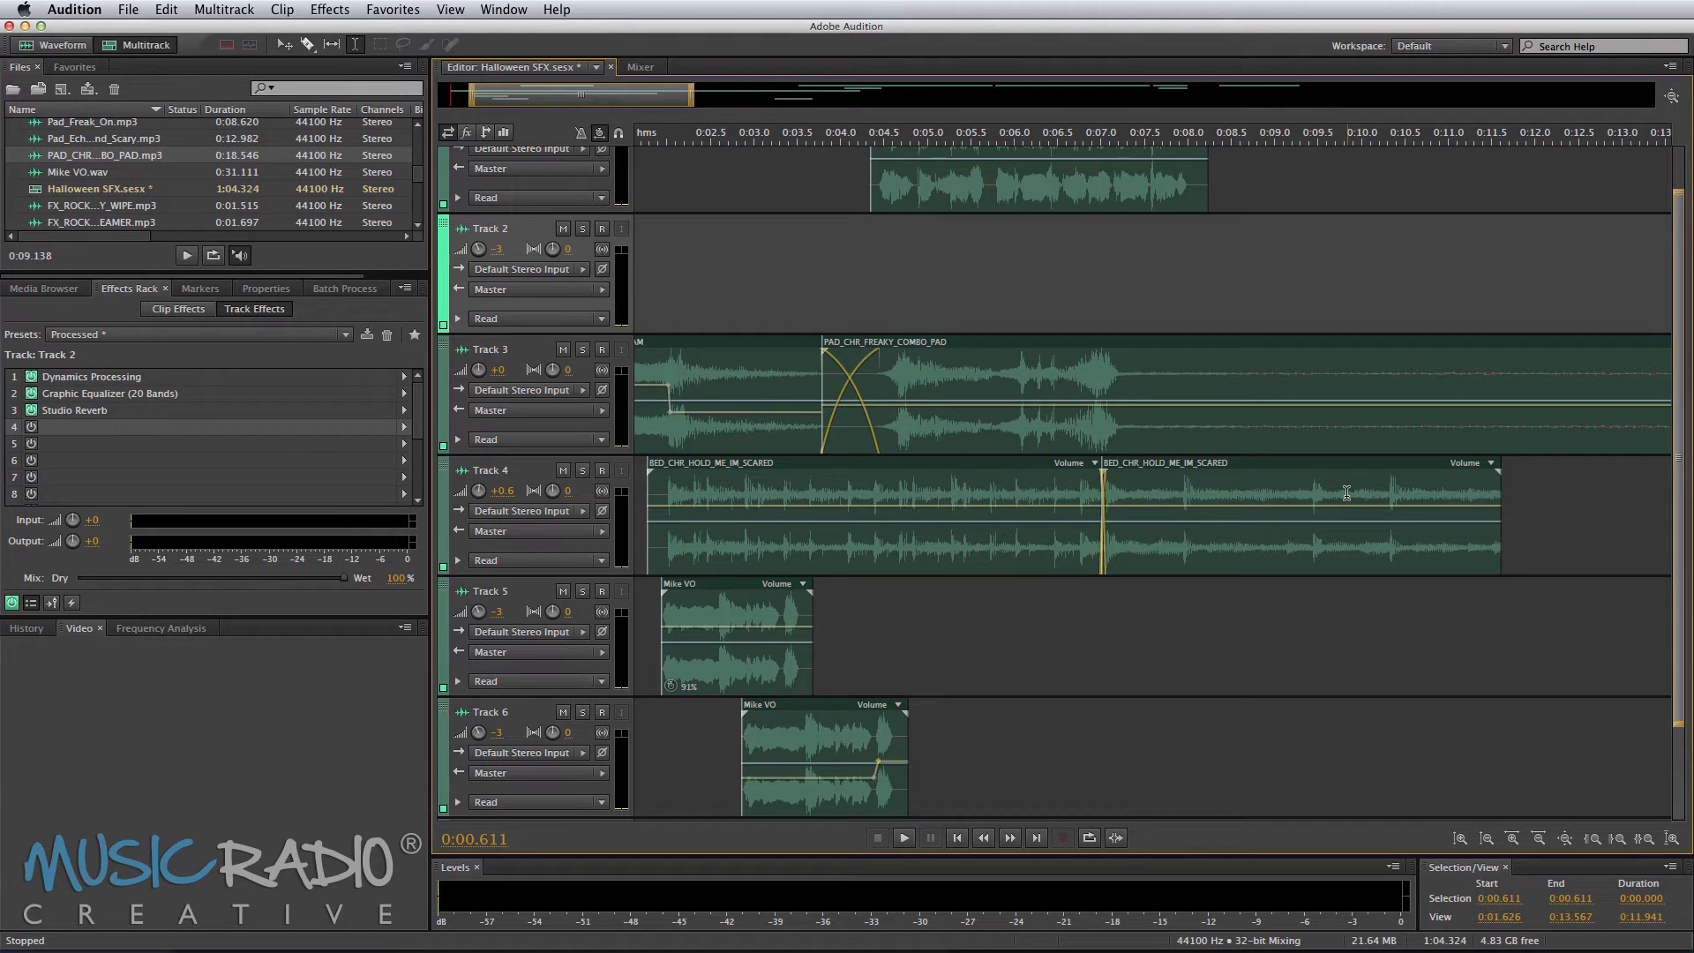
scroll(915, 129, down, 3)
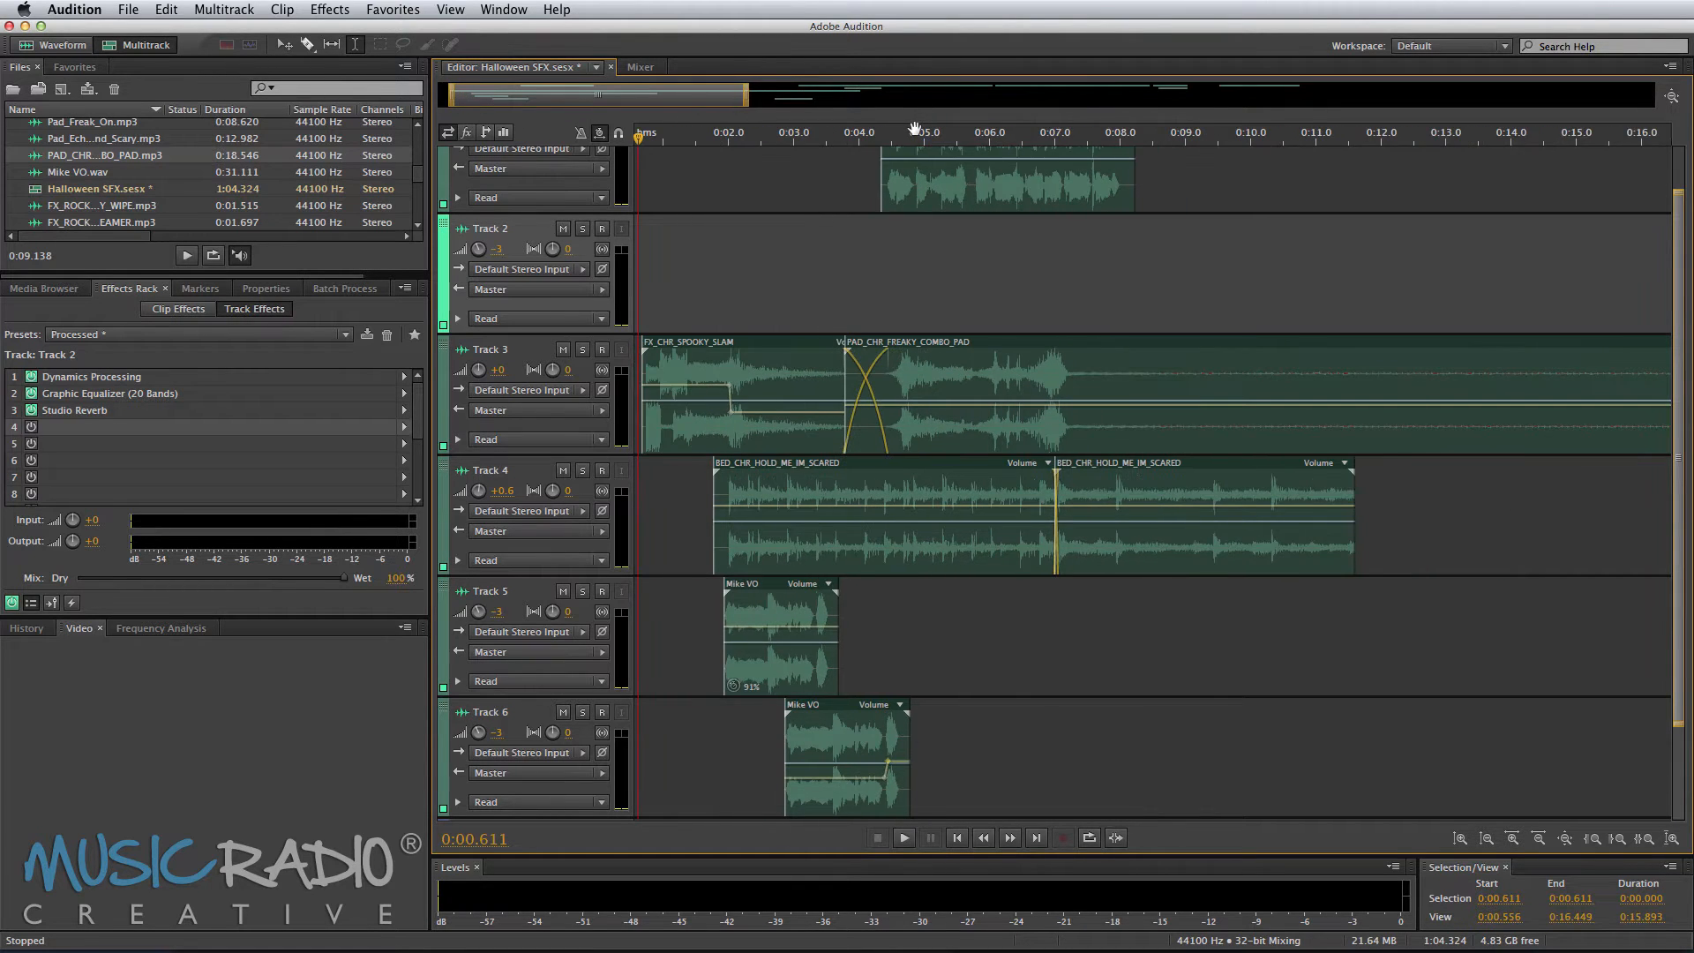
key(space)
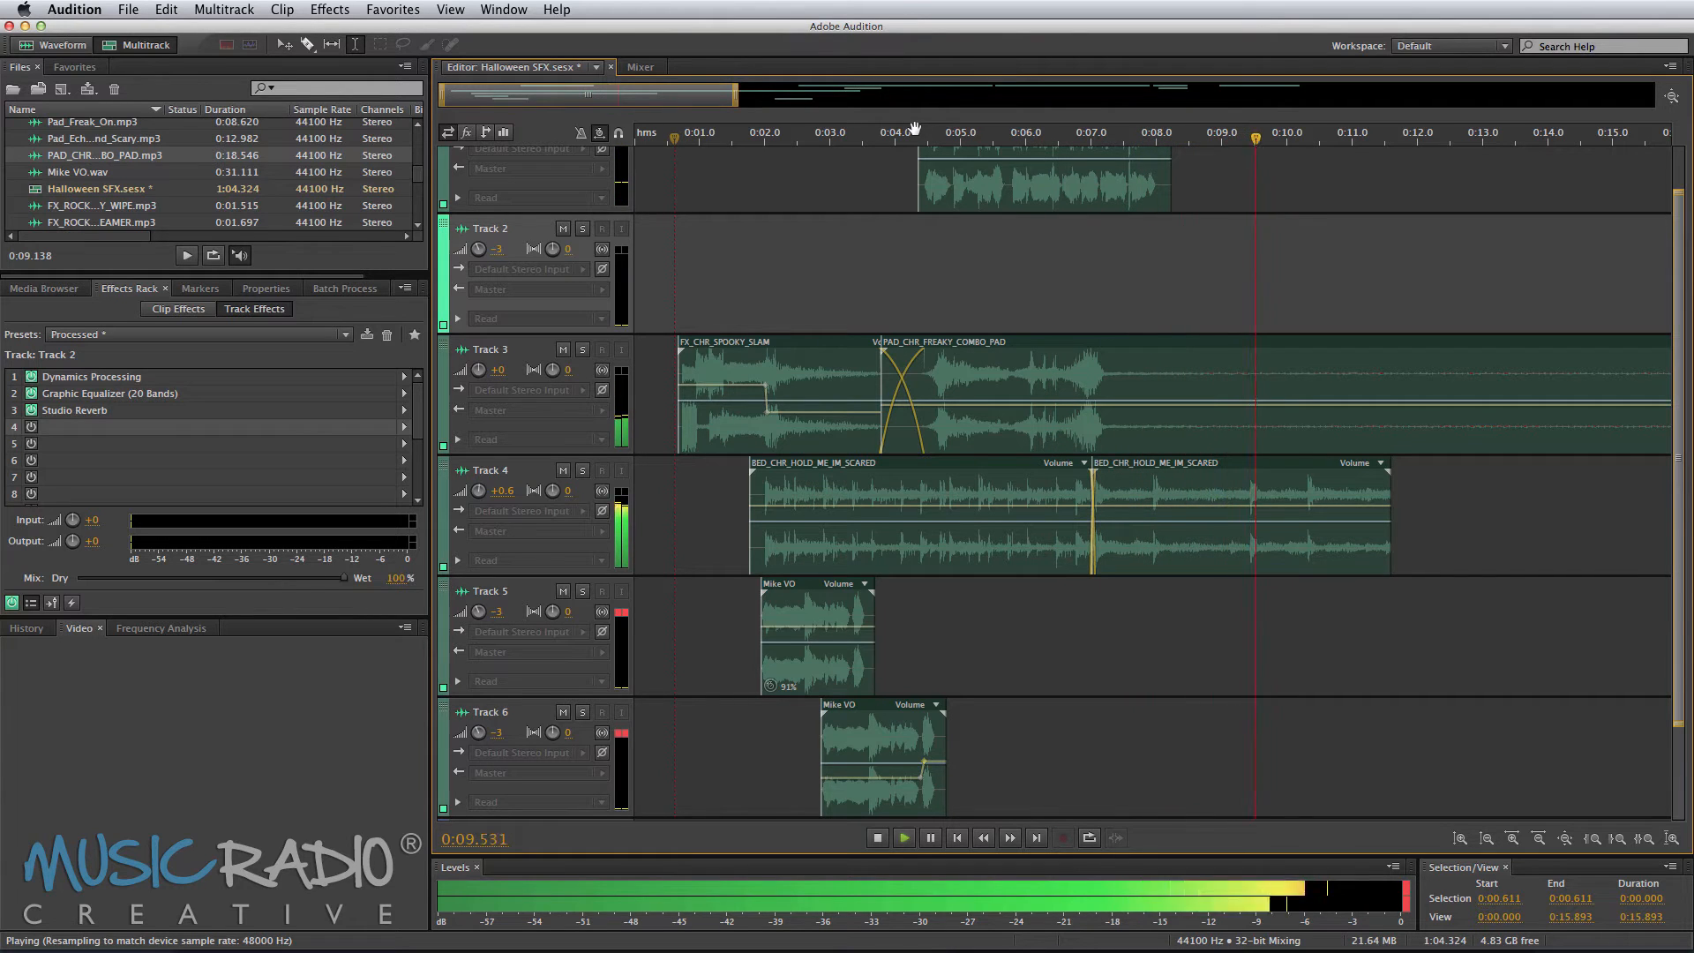
key(space)
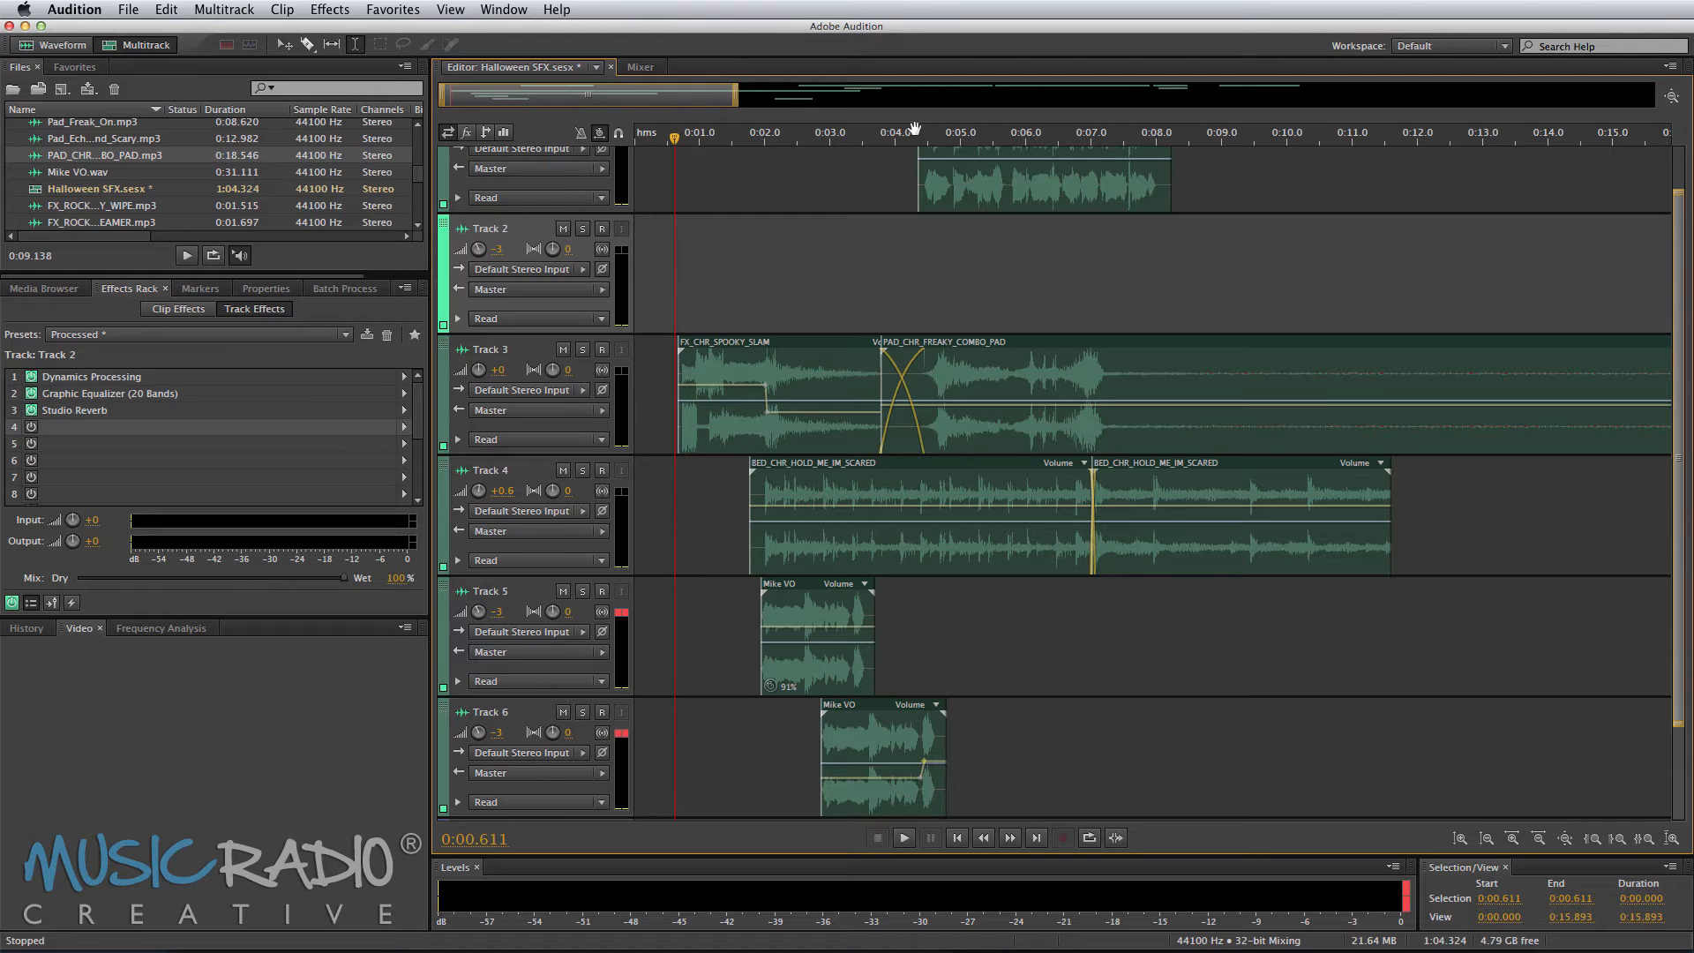
Step: Adjust the volume envelope point near the end of the Track 6 phrase, previewing the result
click(752, 602)
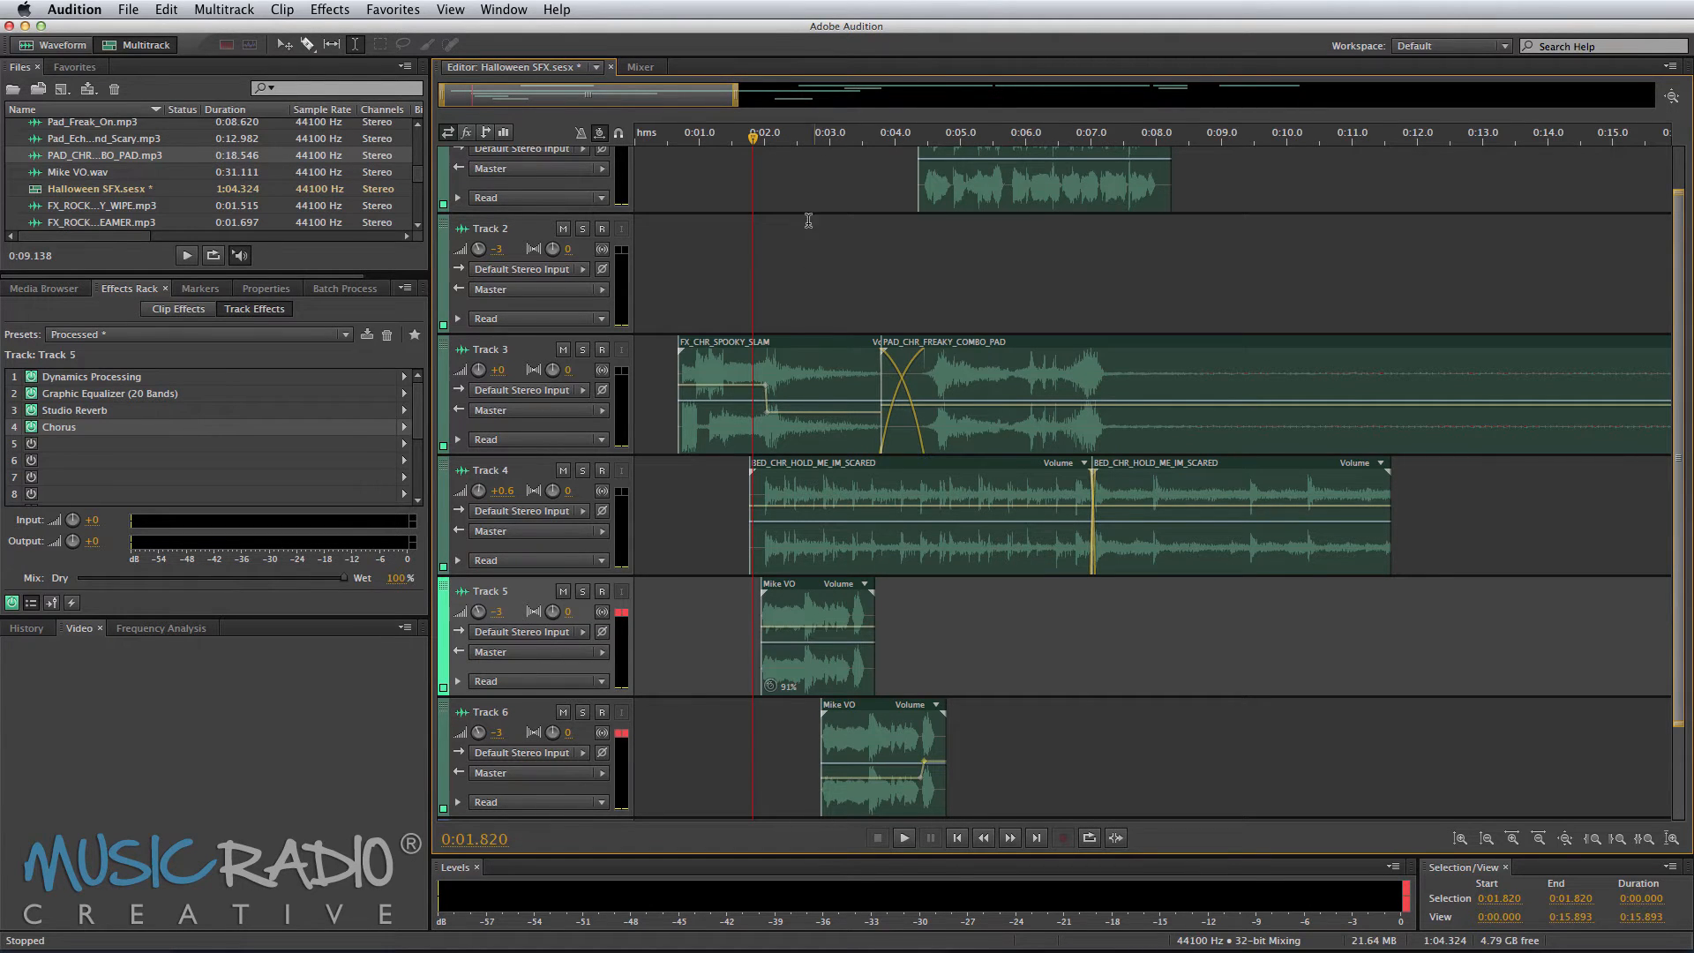
scroll(817, 141, up, 5)
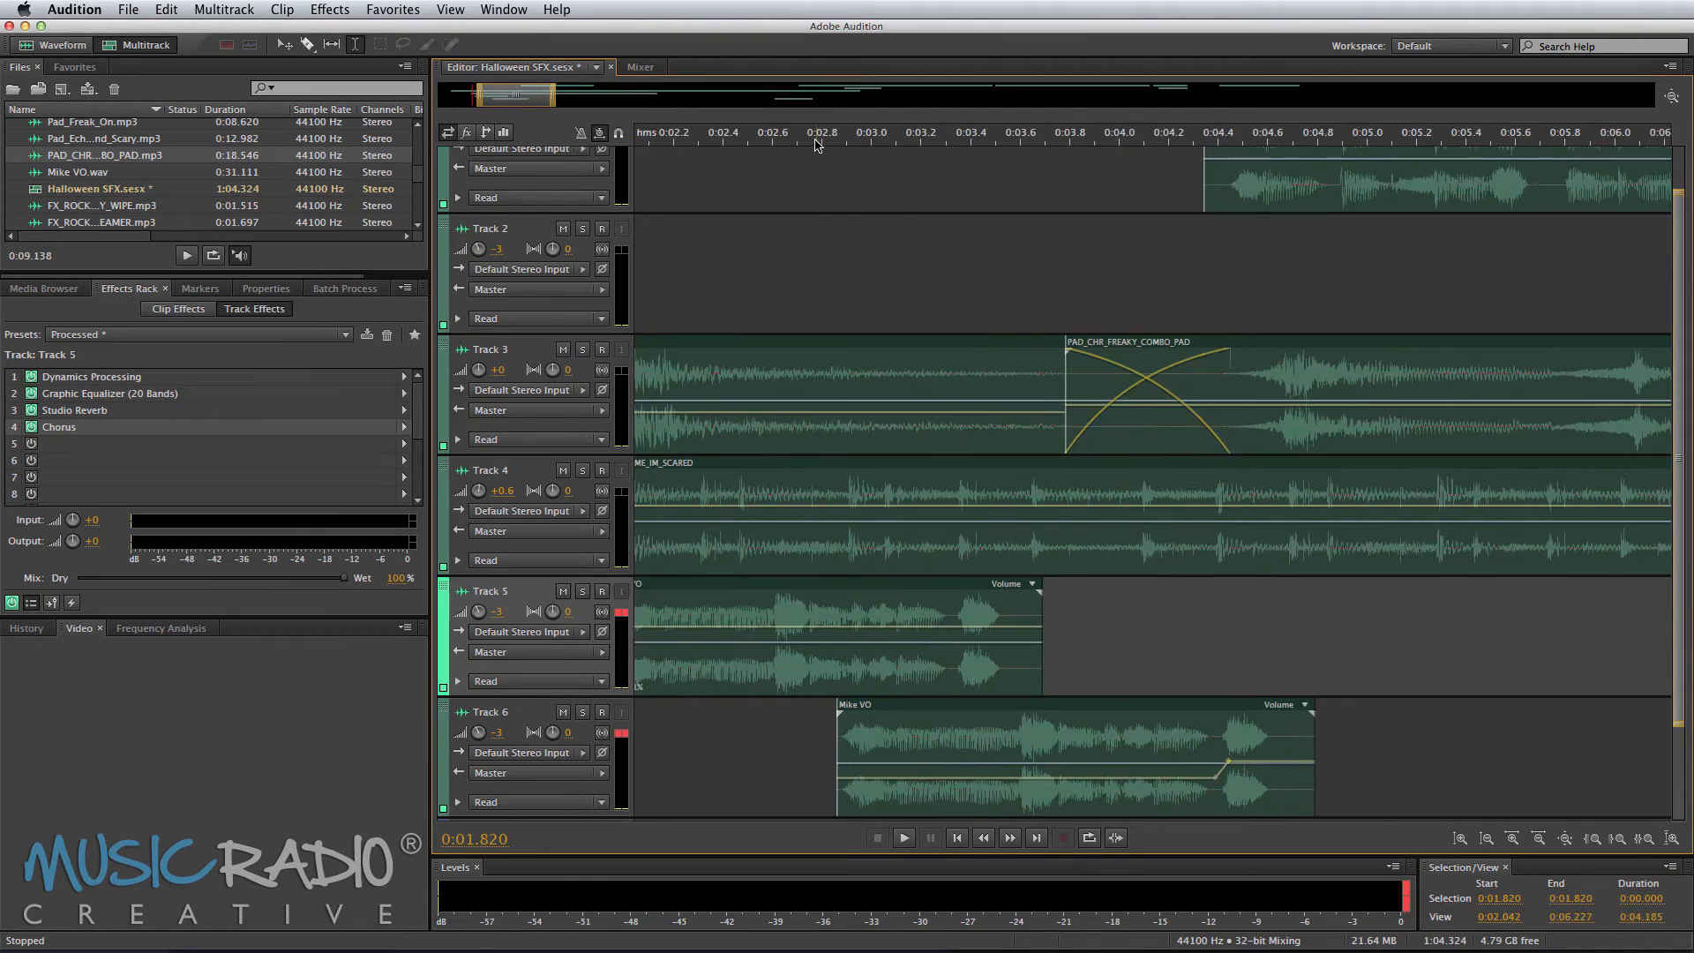
click(1182, 649)
drag(1228, 761, 1224, 738)
click(787, 737)
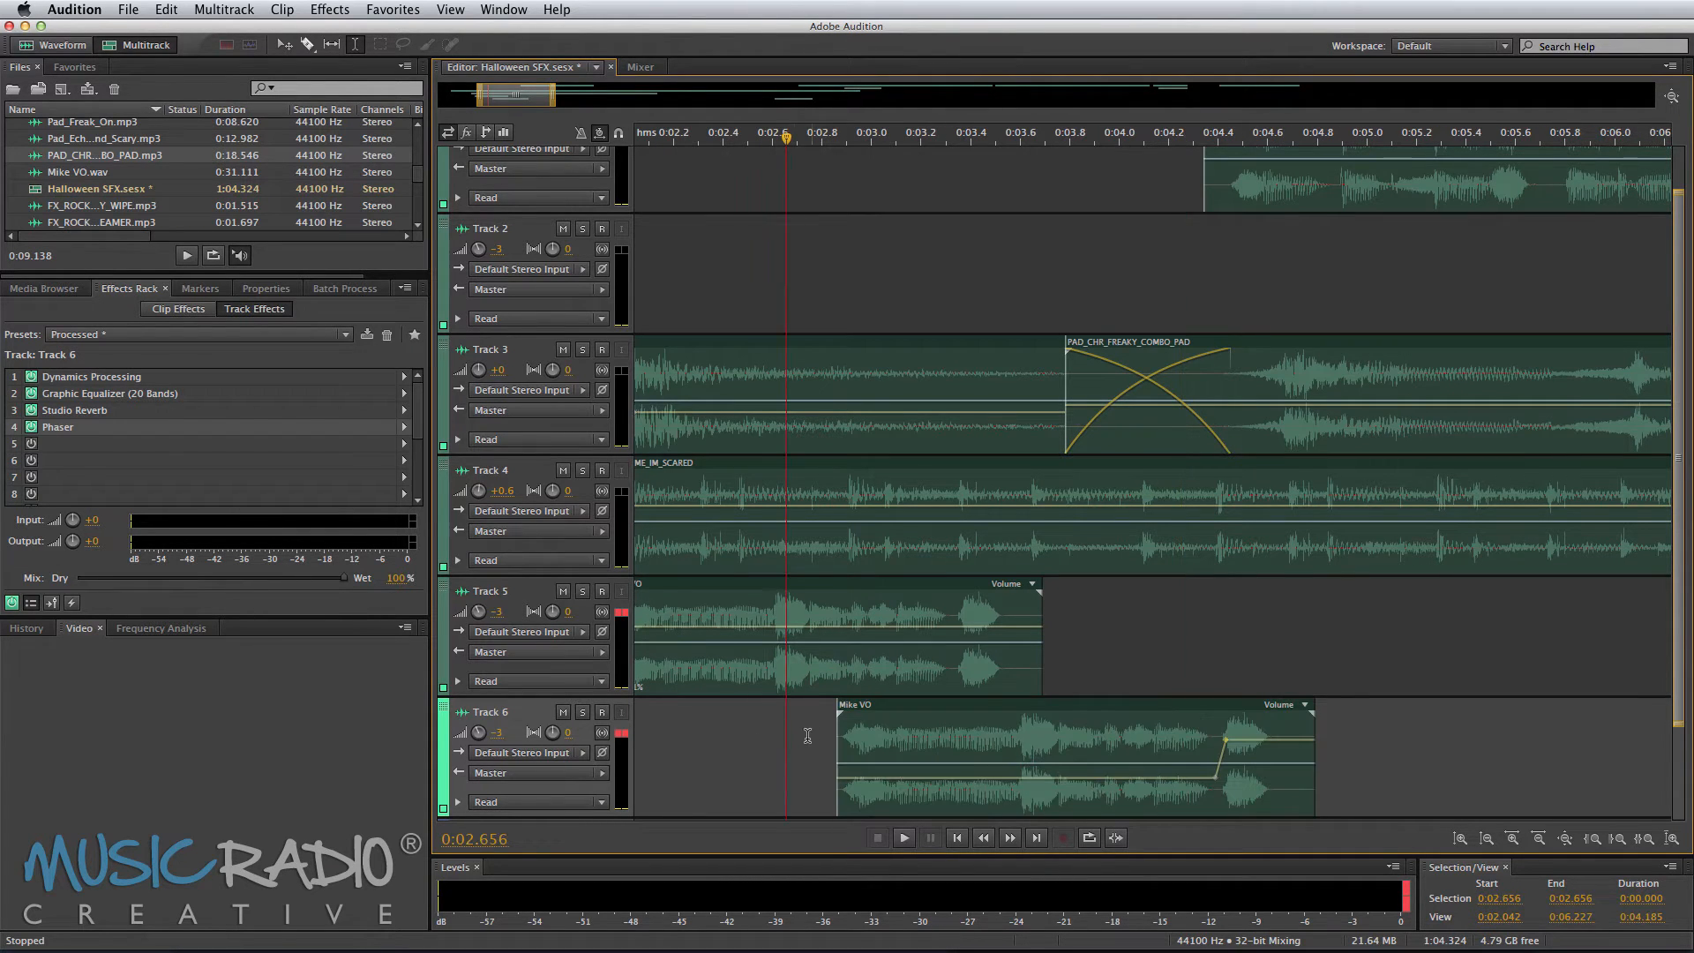
key(space)
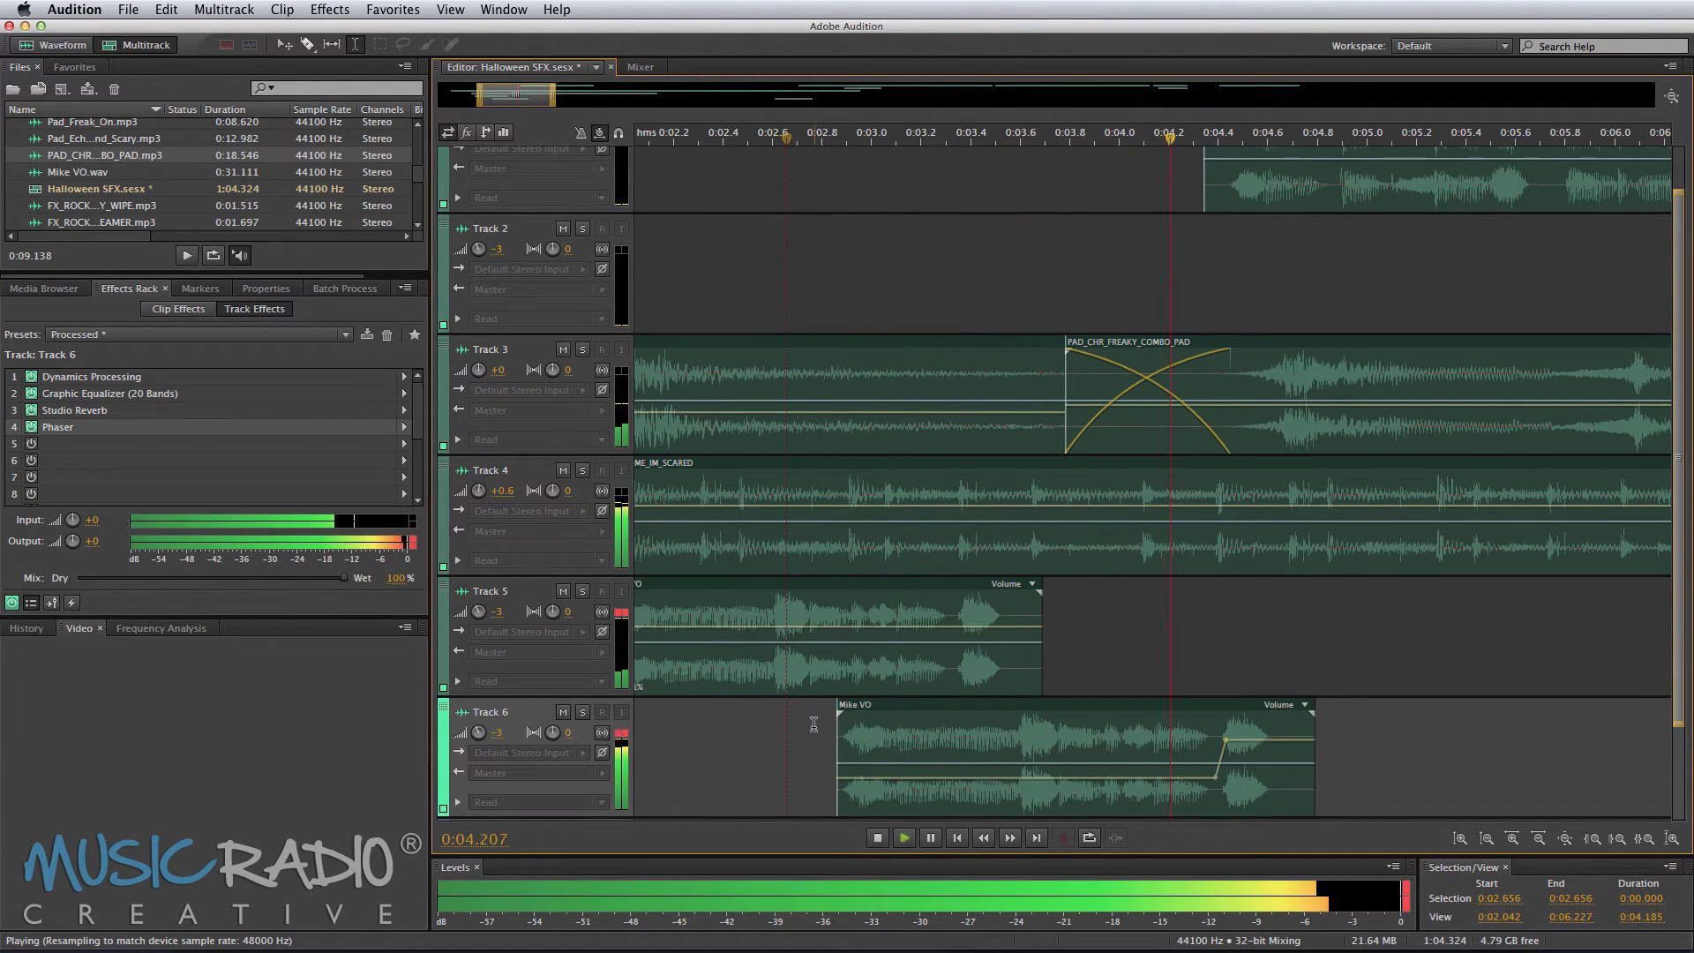
key(space)
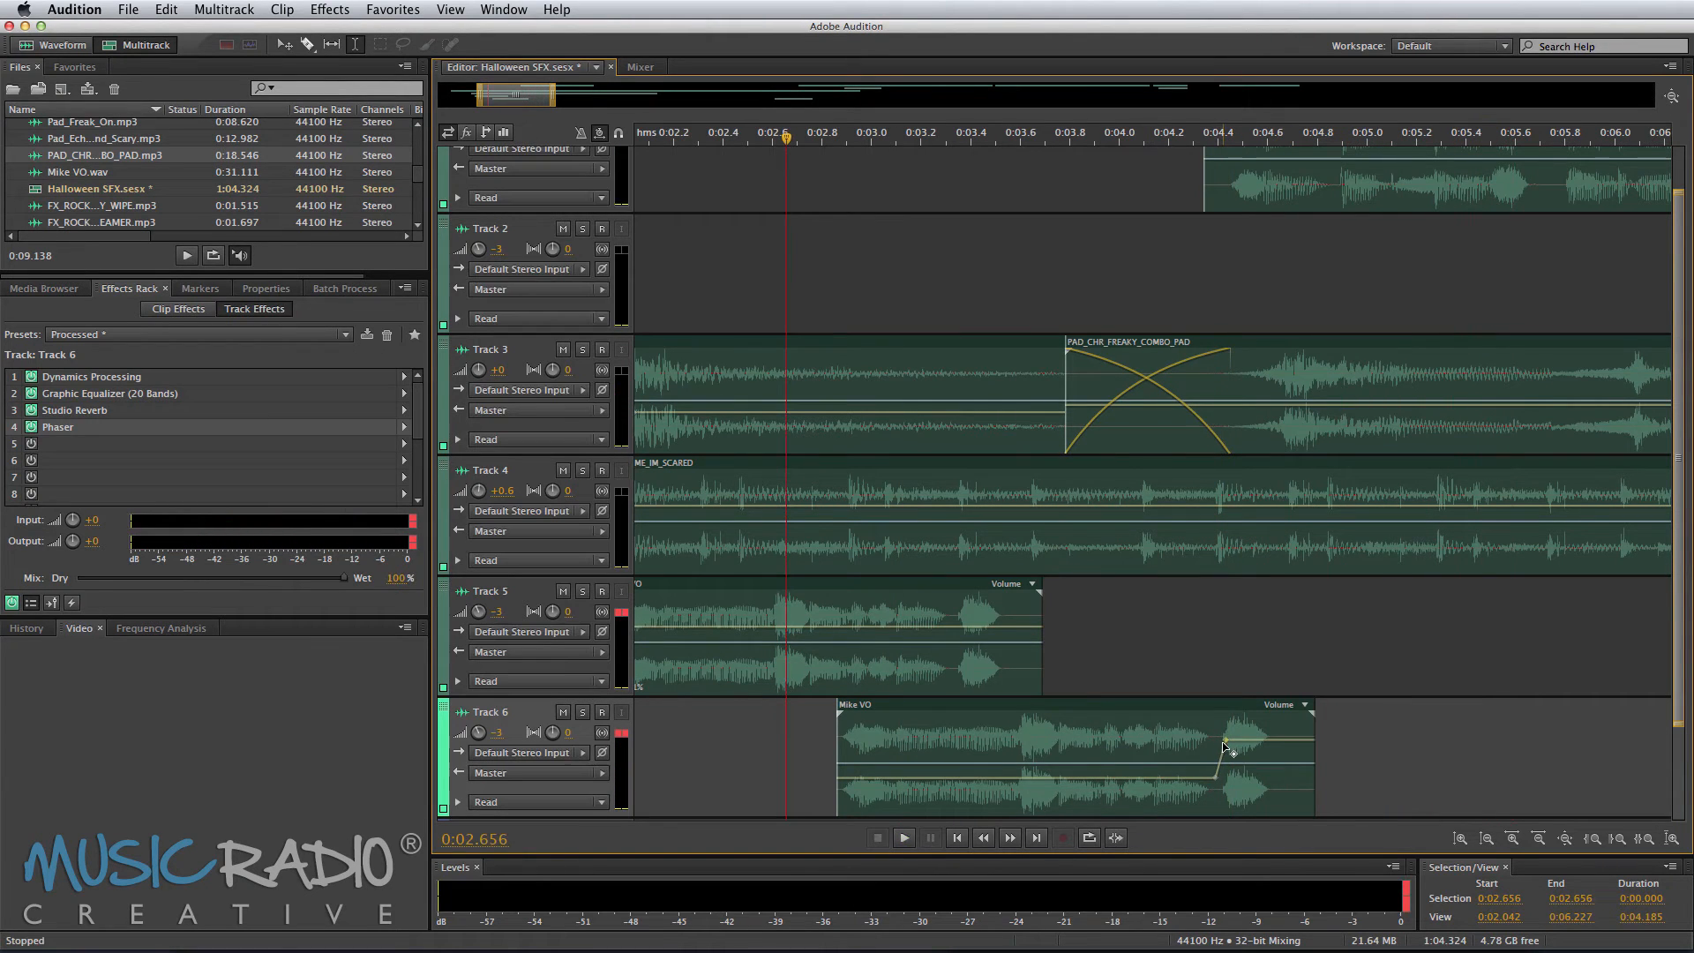
drag(1220, 735, 1225, 748)
click(1106, 667)
key(space)
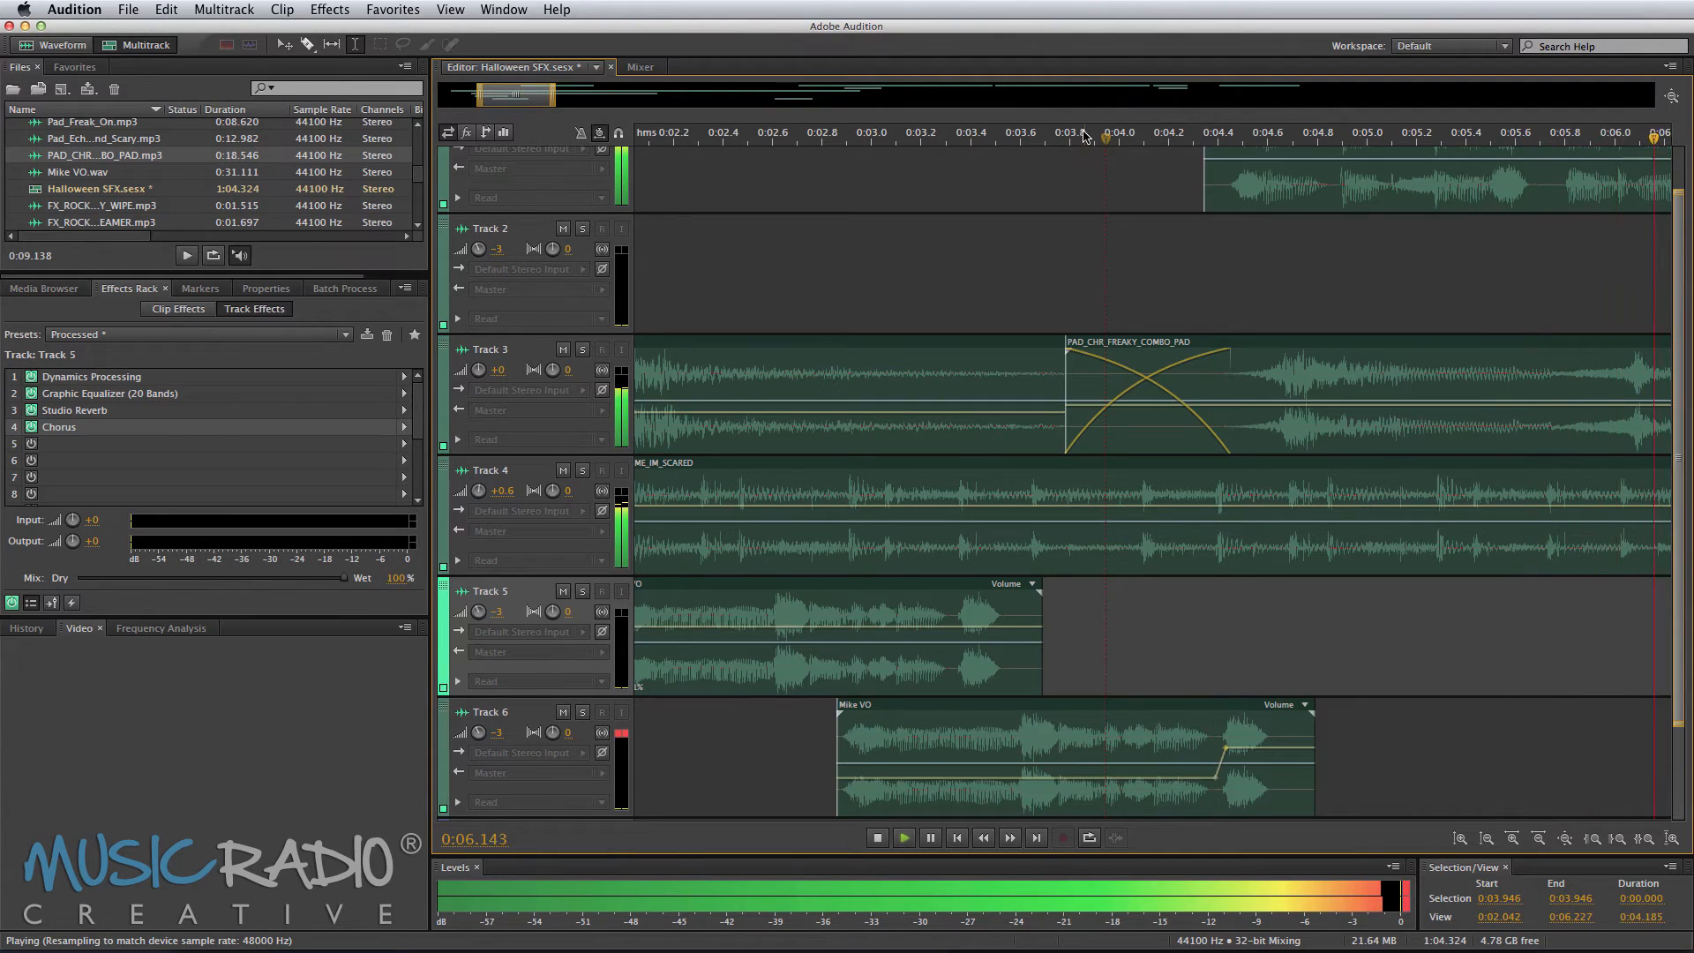
scroll(1068, 141, down, 10)
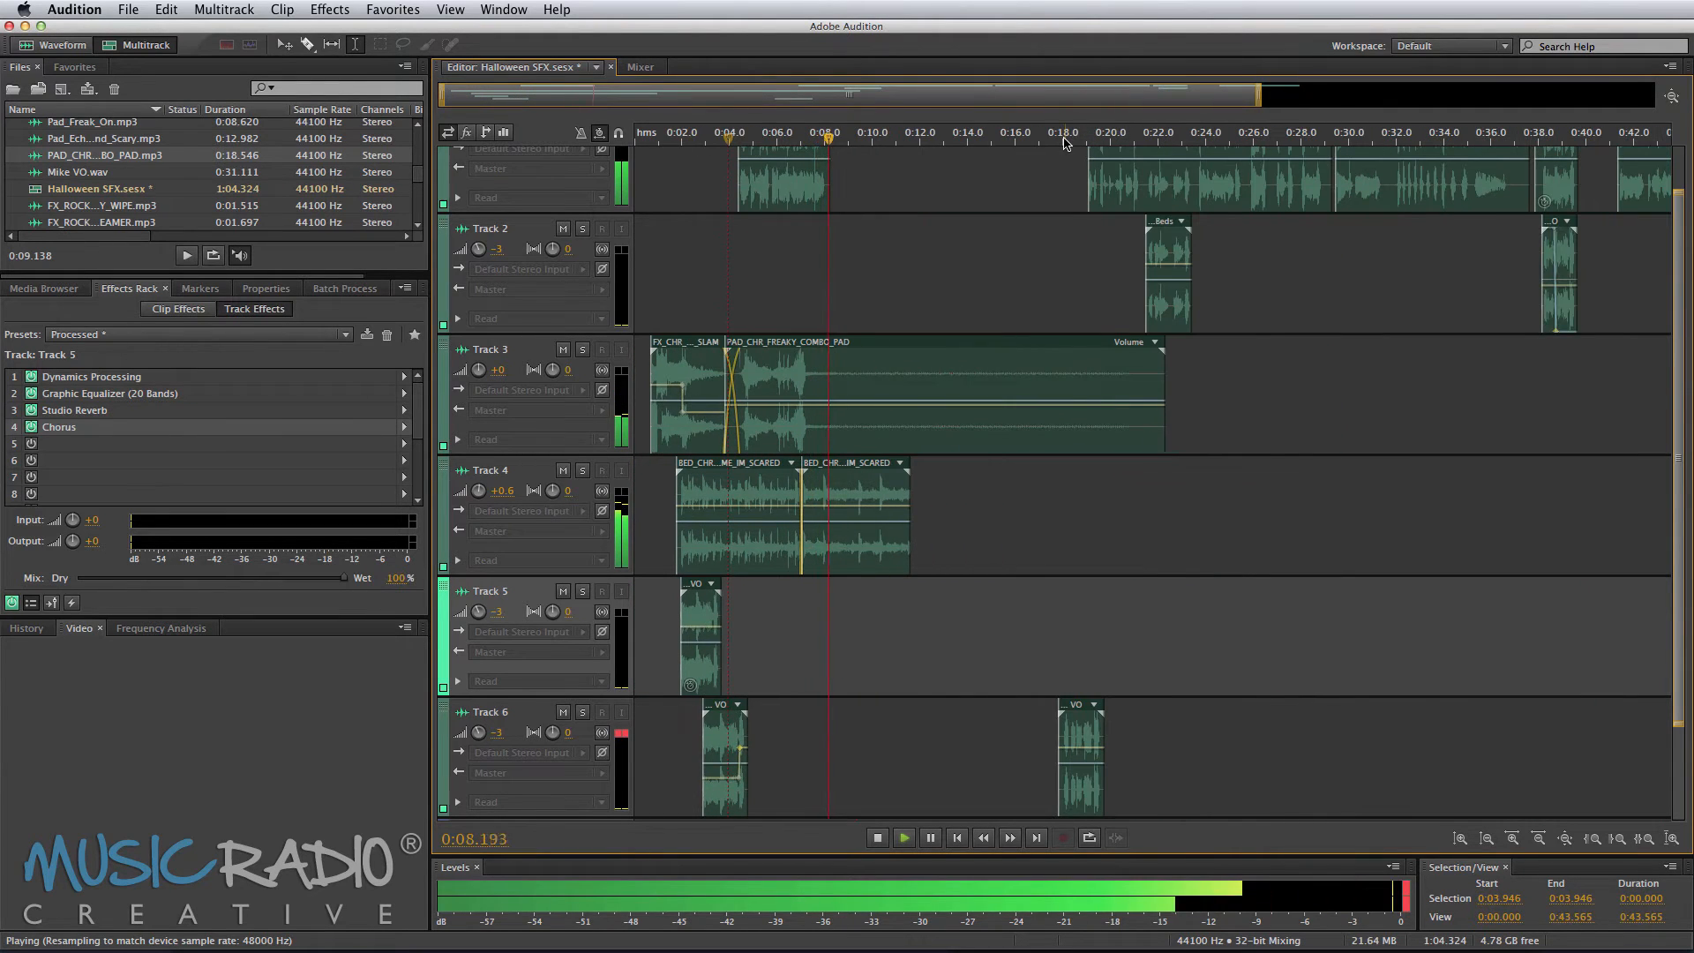
key(space)
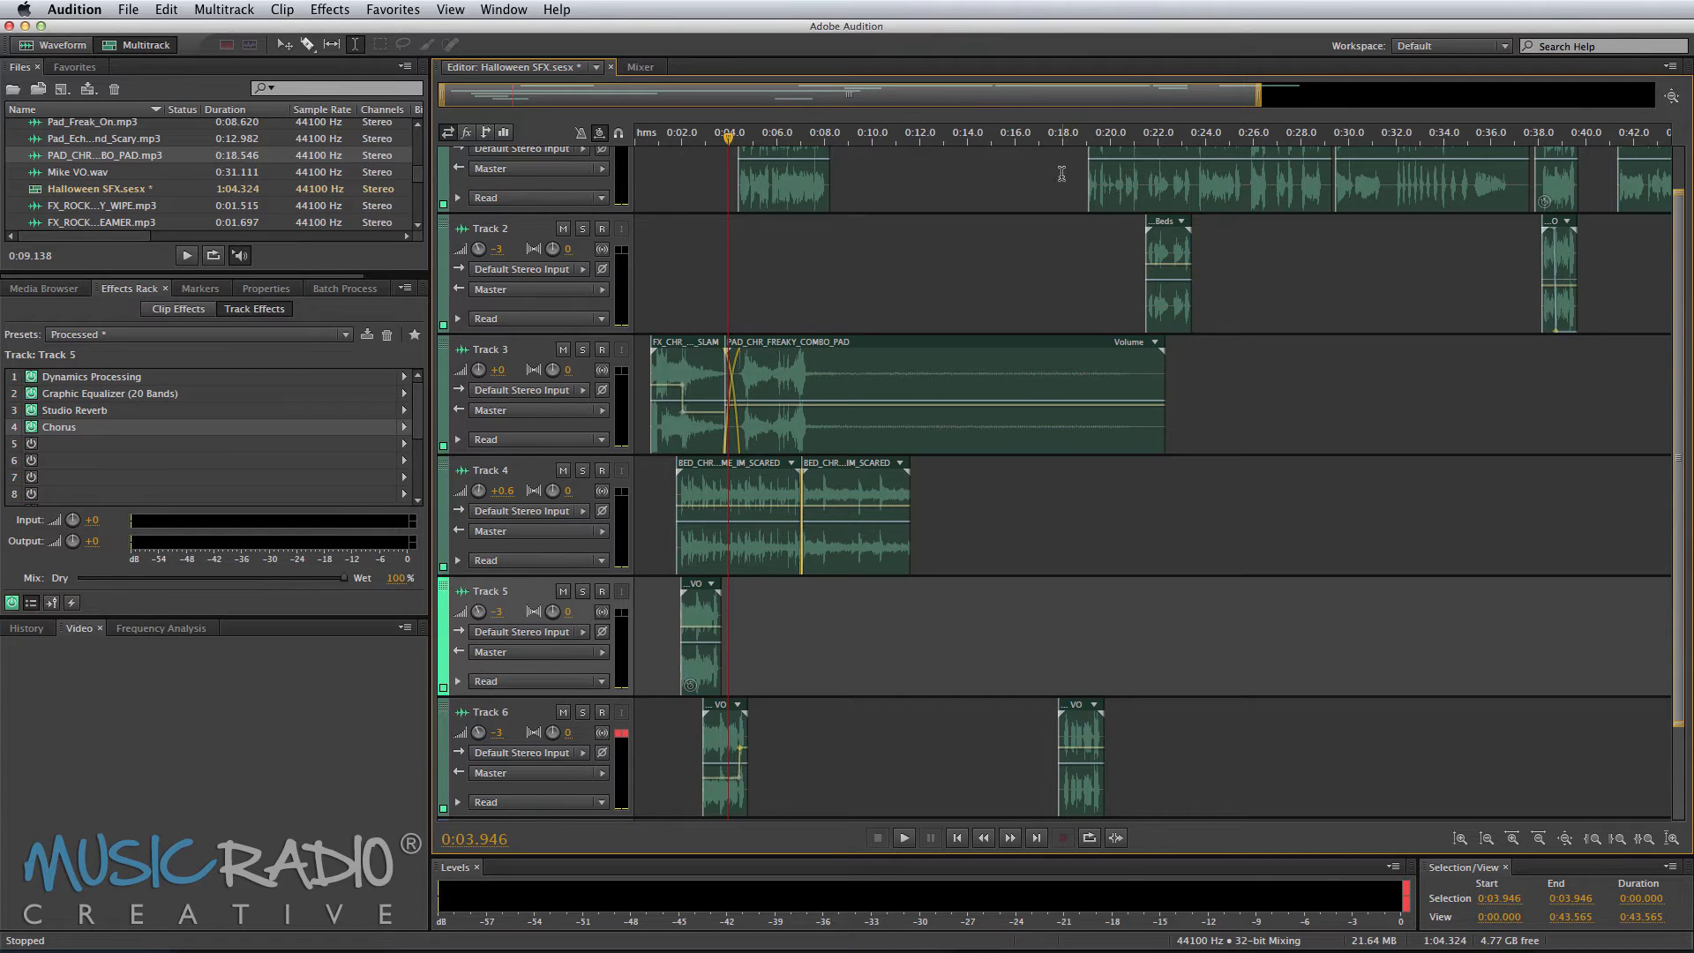
Step: Trim the end of the second Hold Me I'm Scared bed clip on Track 4 and move the Kookie You're A Freak clip up to meet it
click(812, 291)
key(space)
scroll(823, 291, up, 5)
key(space)
drag(1091, 529, 994, 529)
click(1174, 529)
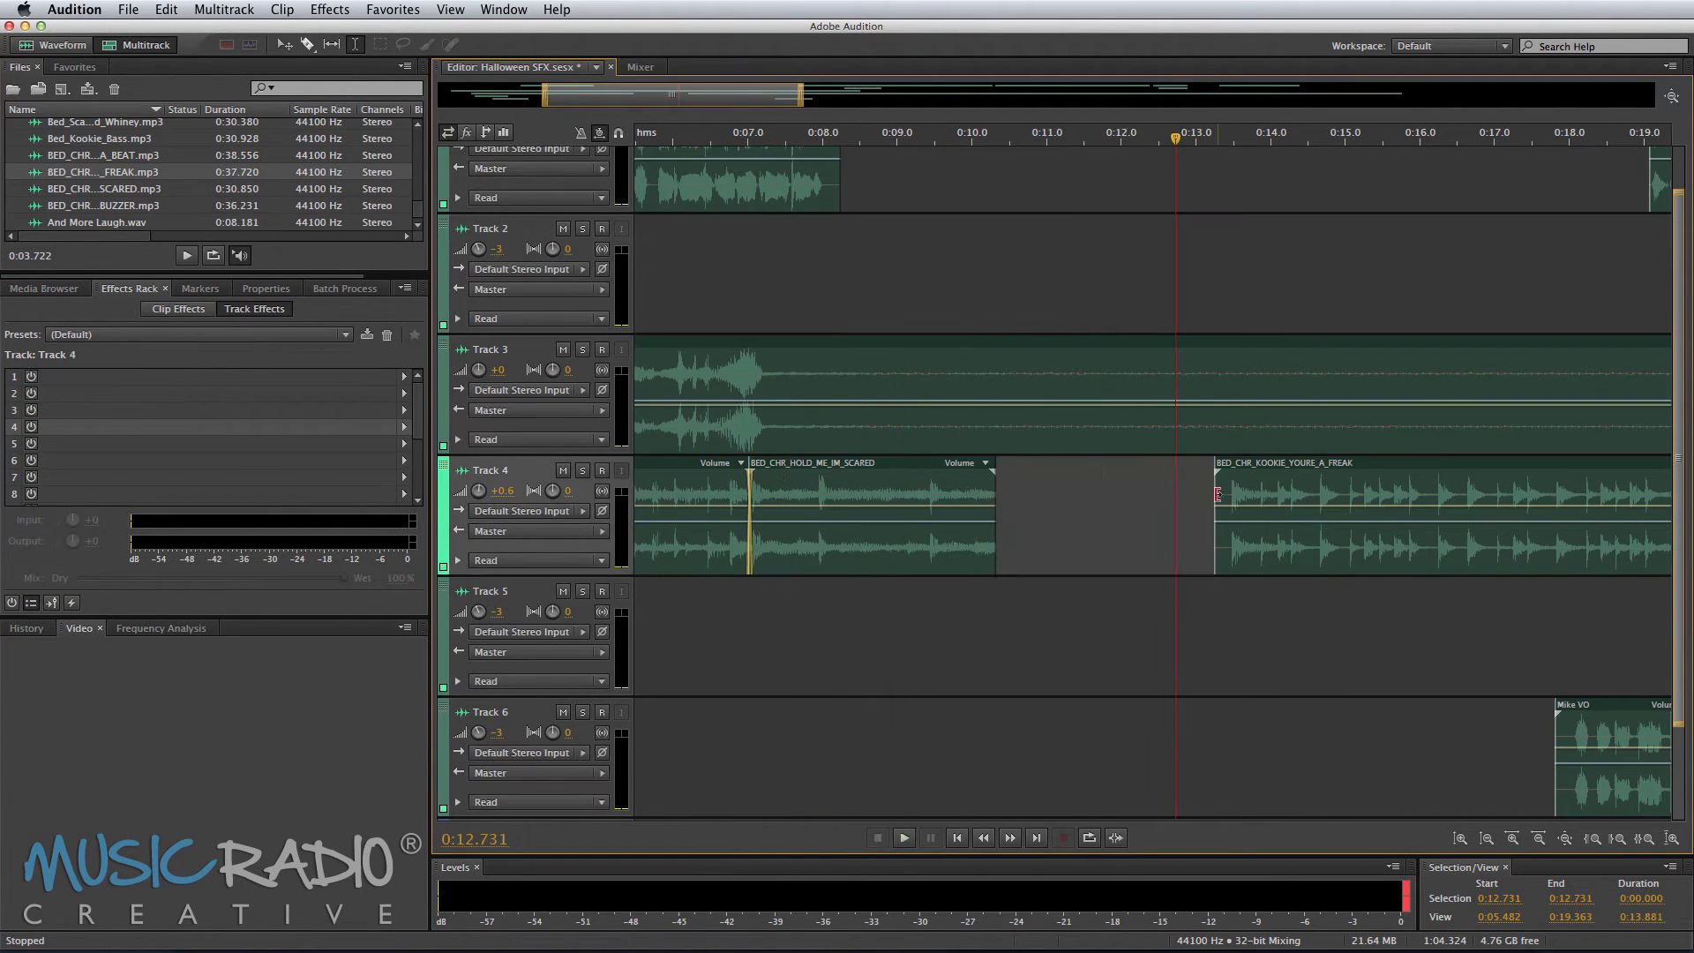
drag(1288, 462, 1052, 462)
Step: Play back the session from about 0:09 to check the bed transition
click(942, 692)
key(space)
key(space)
click(897, 610)
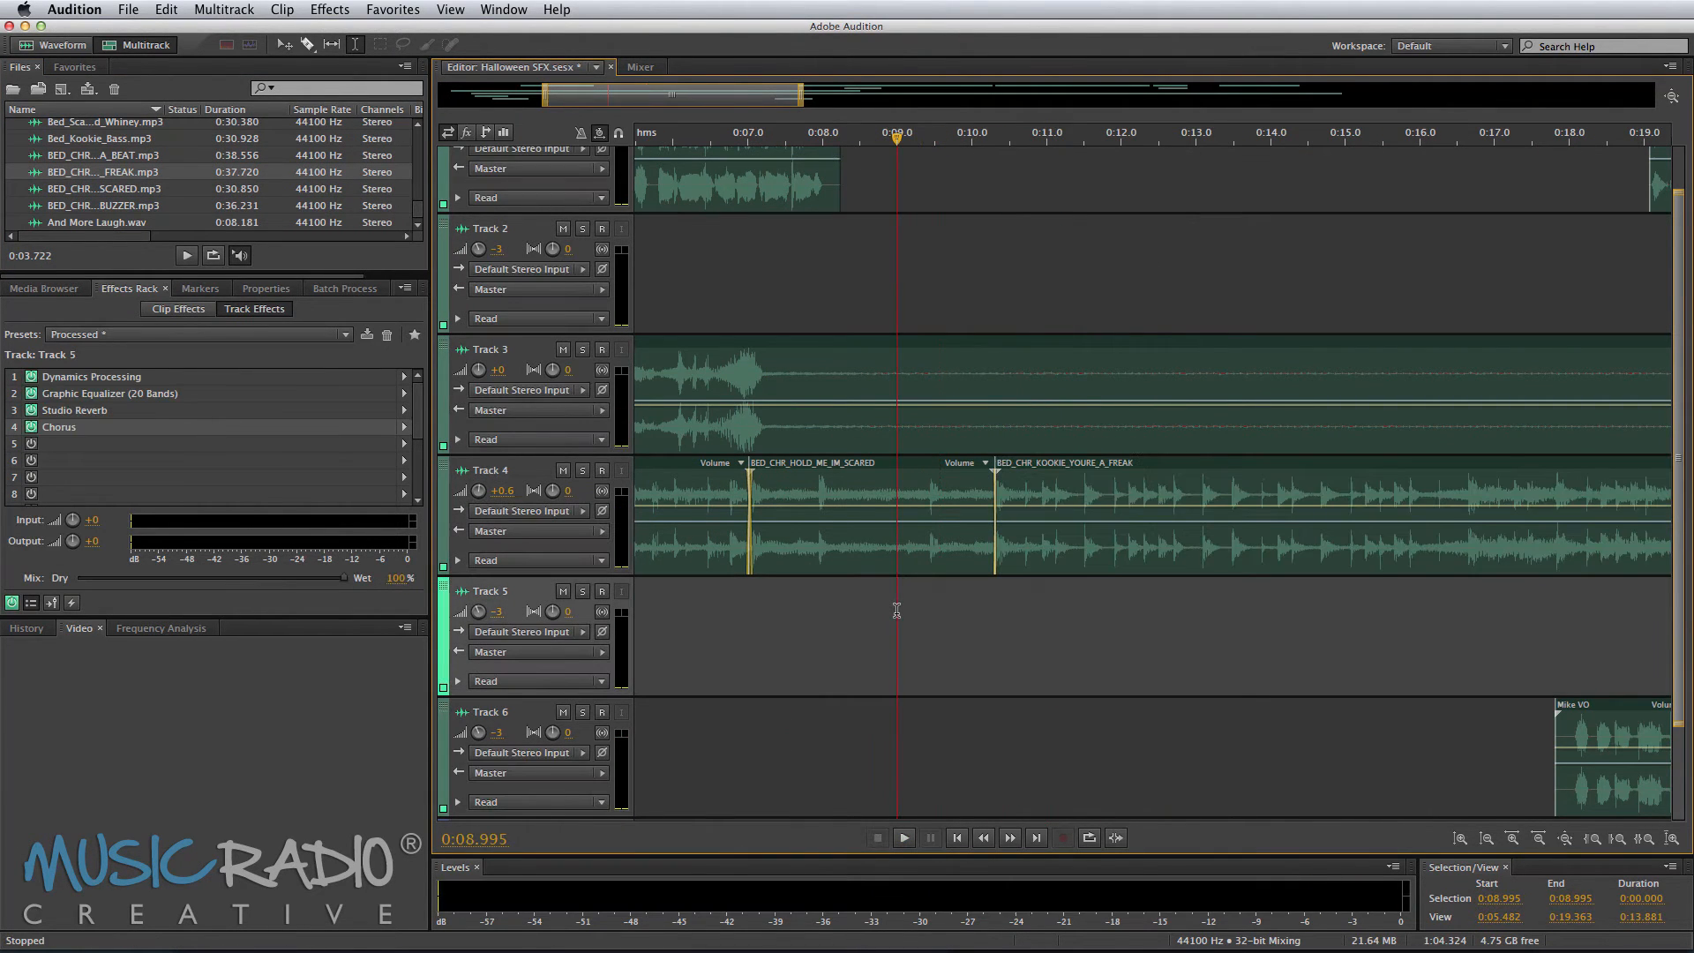
key(space)
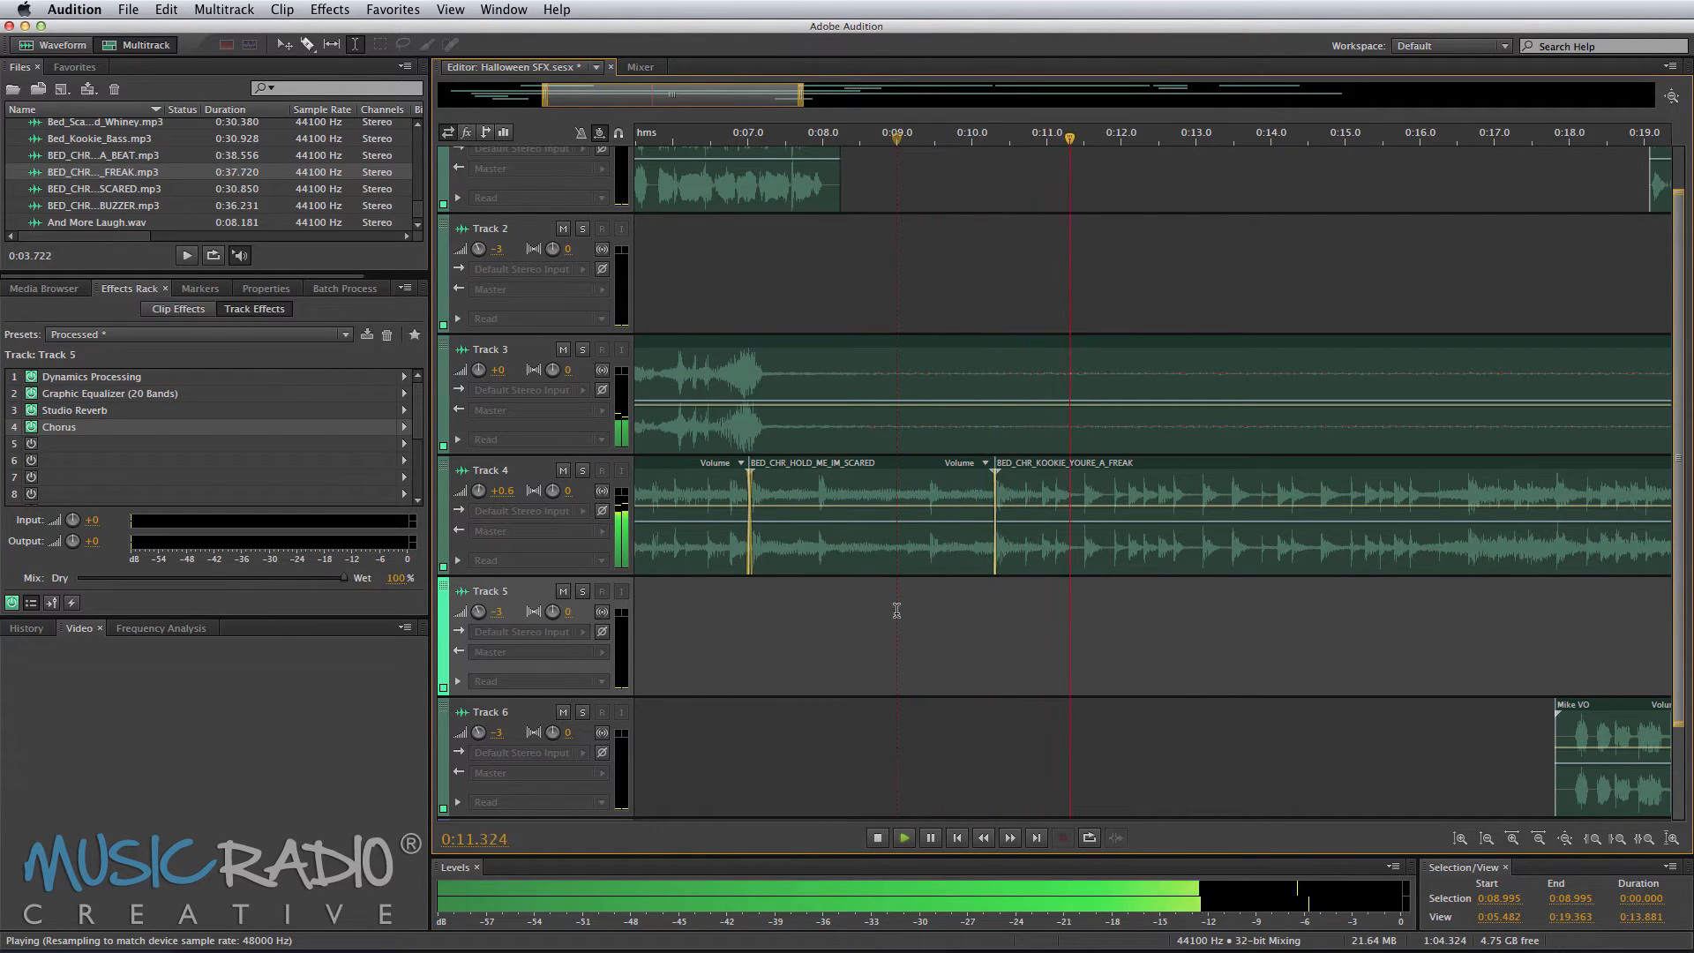
key(space)
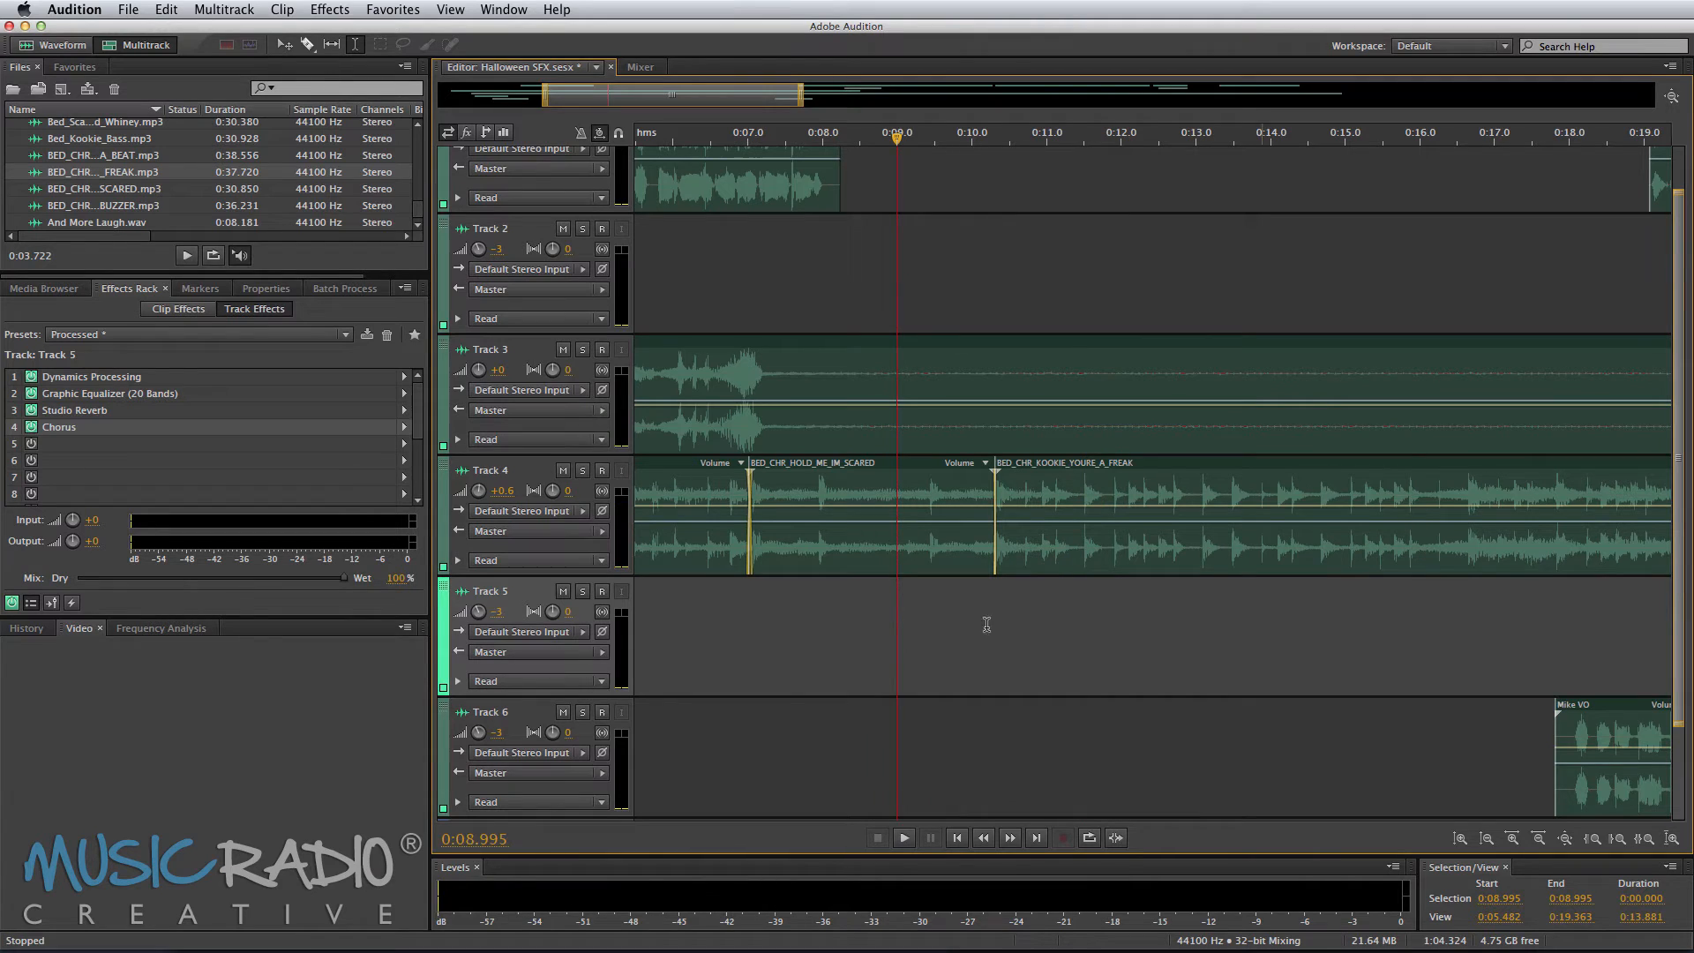
Step: Move the last Mike VO phrase from Track 6 onto Track 1 at about 0:10 and preview it
drag(1560, 739, 1003, 219)
click(976, 239)
key(space)
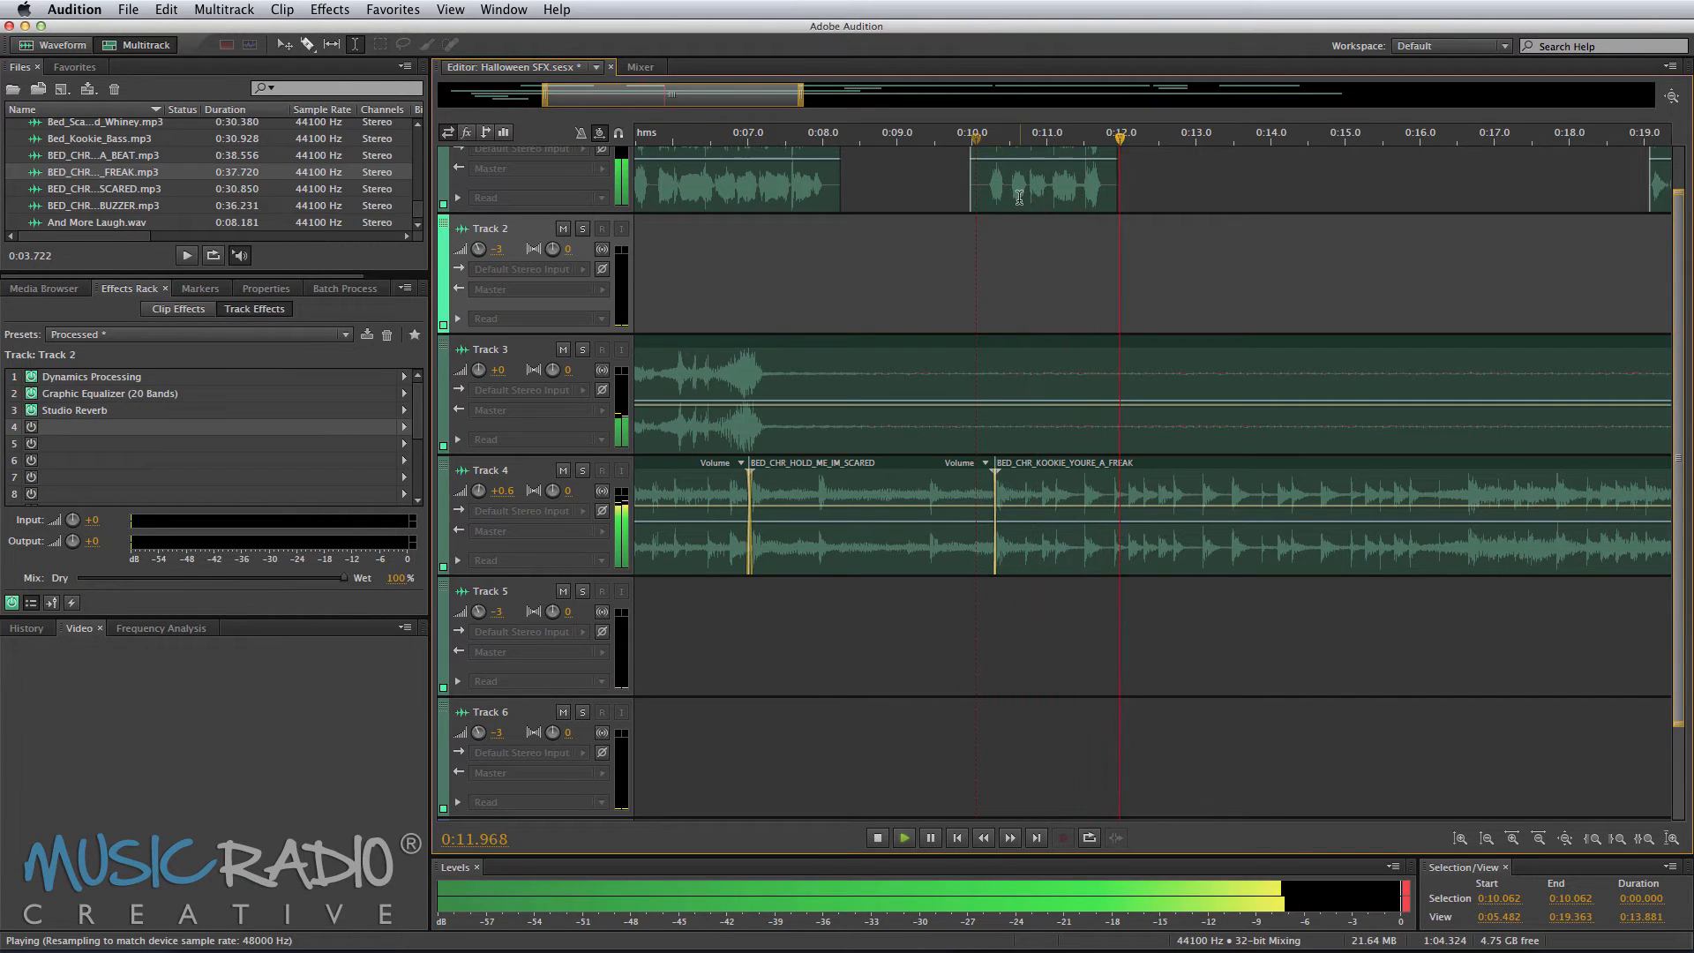
key(space)
Step: Nudge the phrase to start at about 0:09.9 and preview it again
drag(1026, 204, 1008, 207)
key(space)
key(space)
click(991, 249)
click(964, 227)
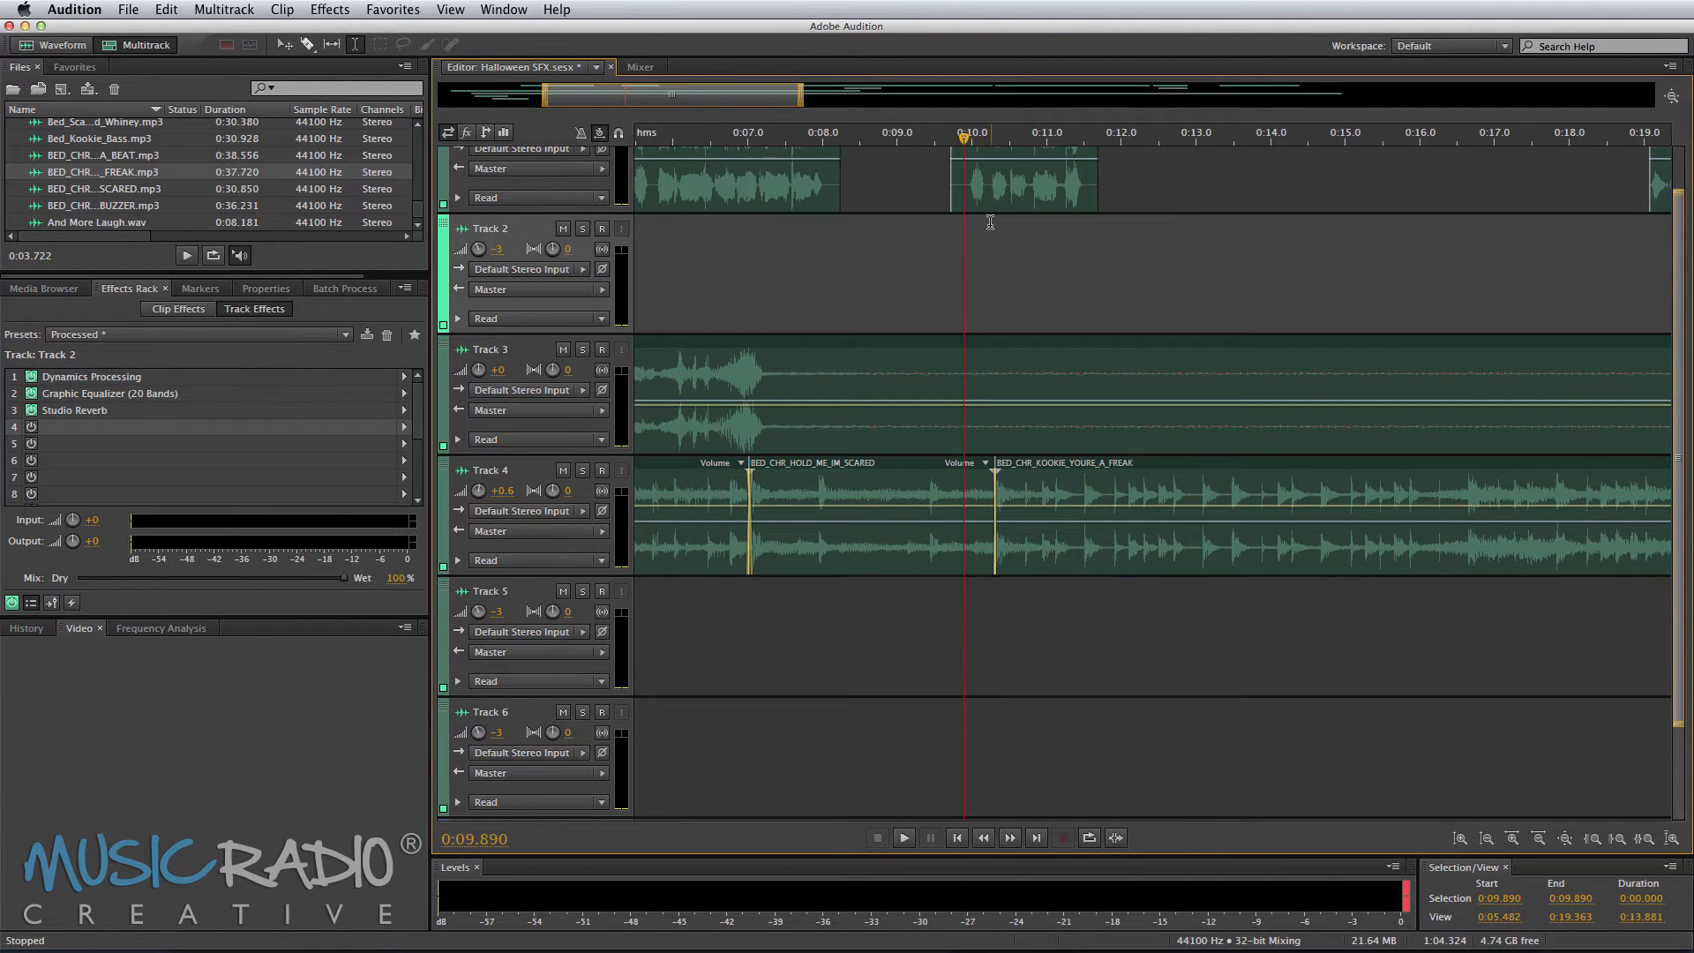
key(space)
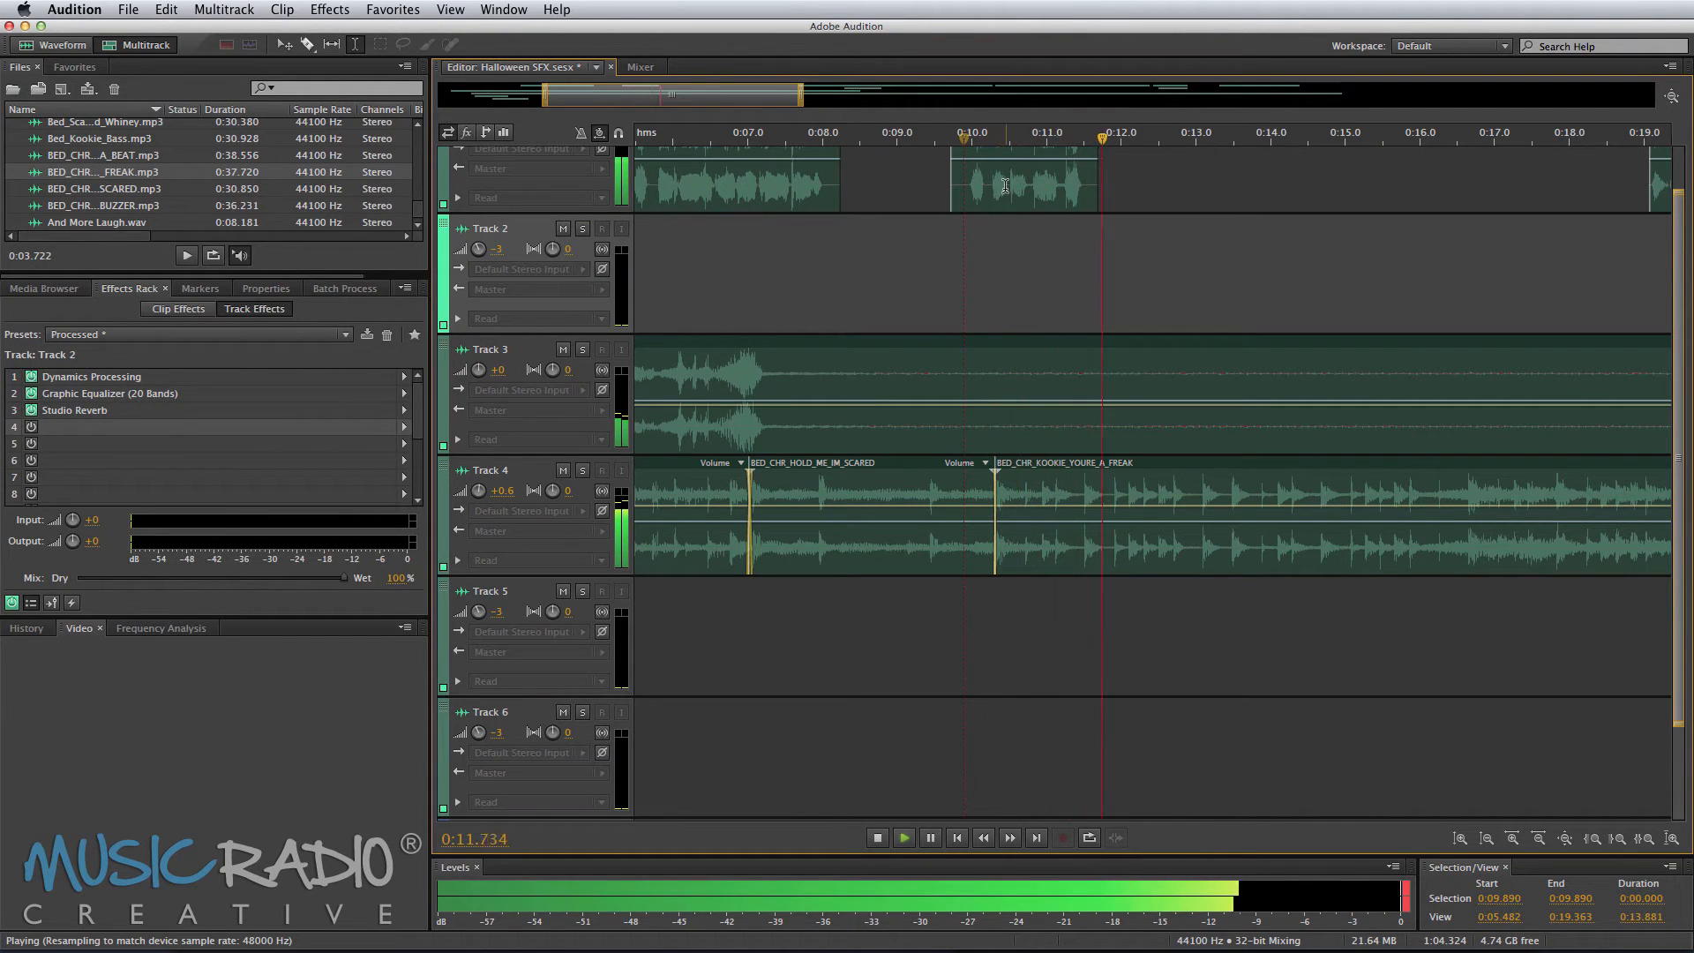
key(space)
Step: Move the phrase down to Track 5 at the same time and play it back
drag(1005, 186, 982, 615)
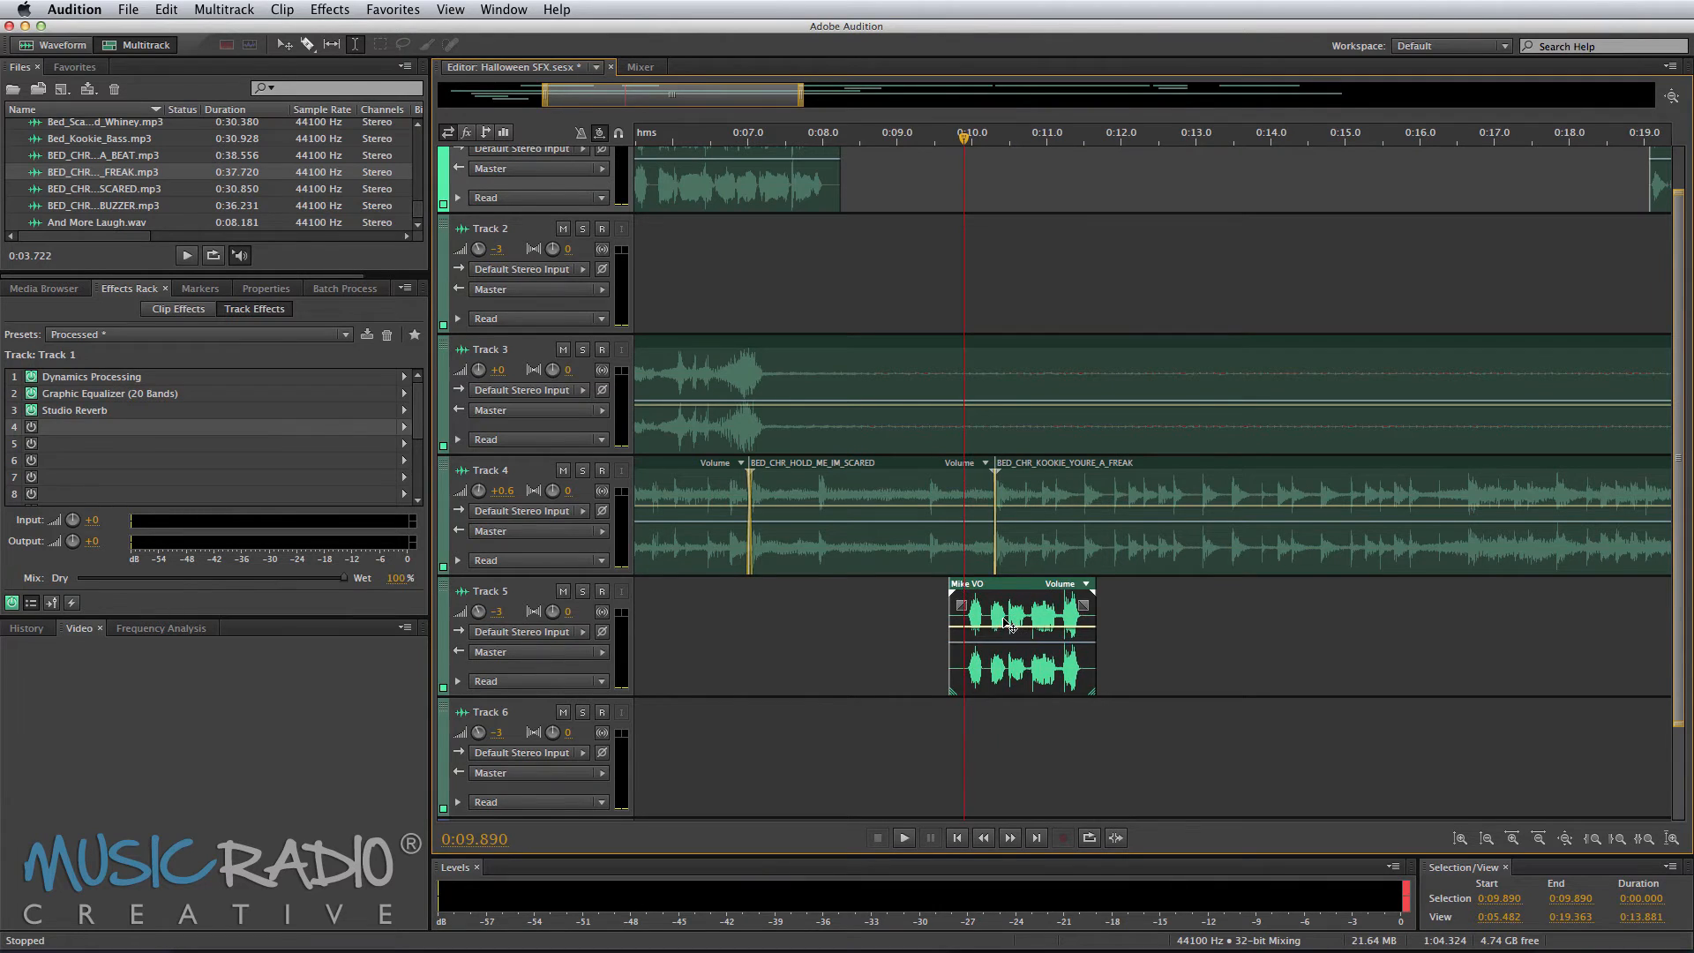
drag(1010, 624, 1013, 632)
key(space)
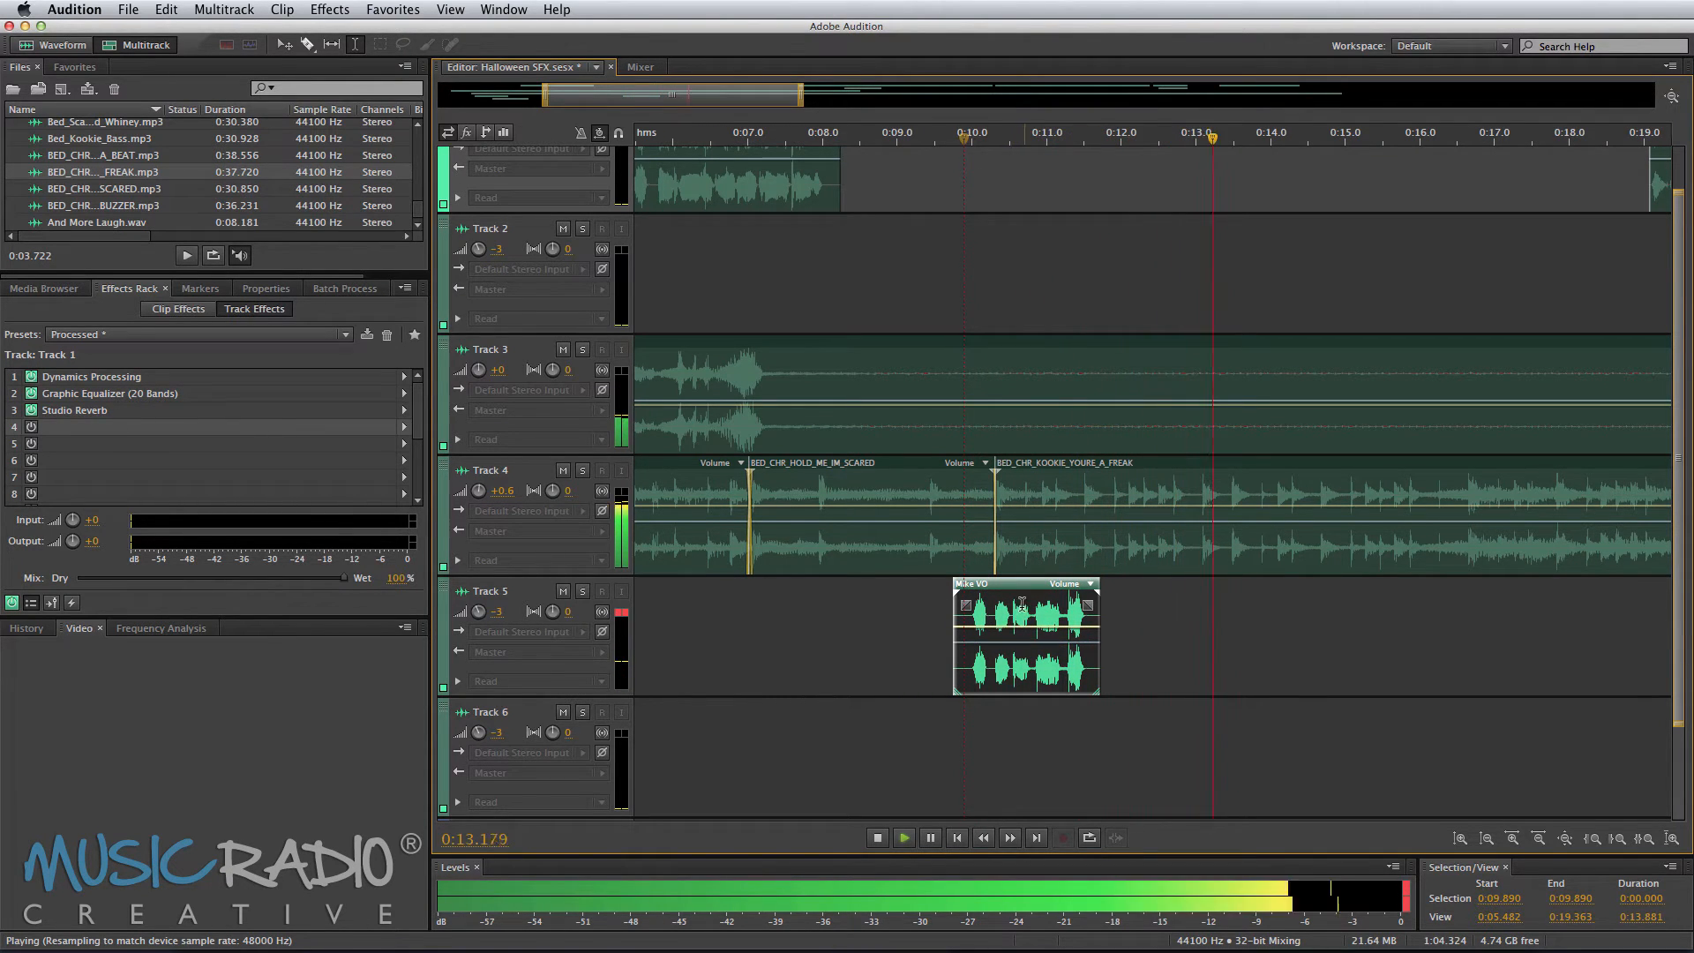
scroll(1174, 139, down, 5)
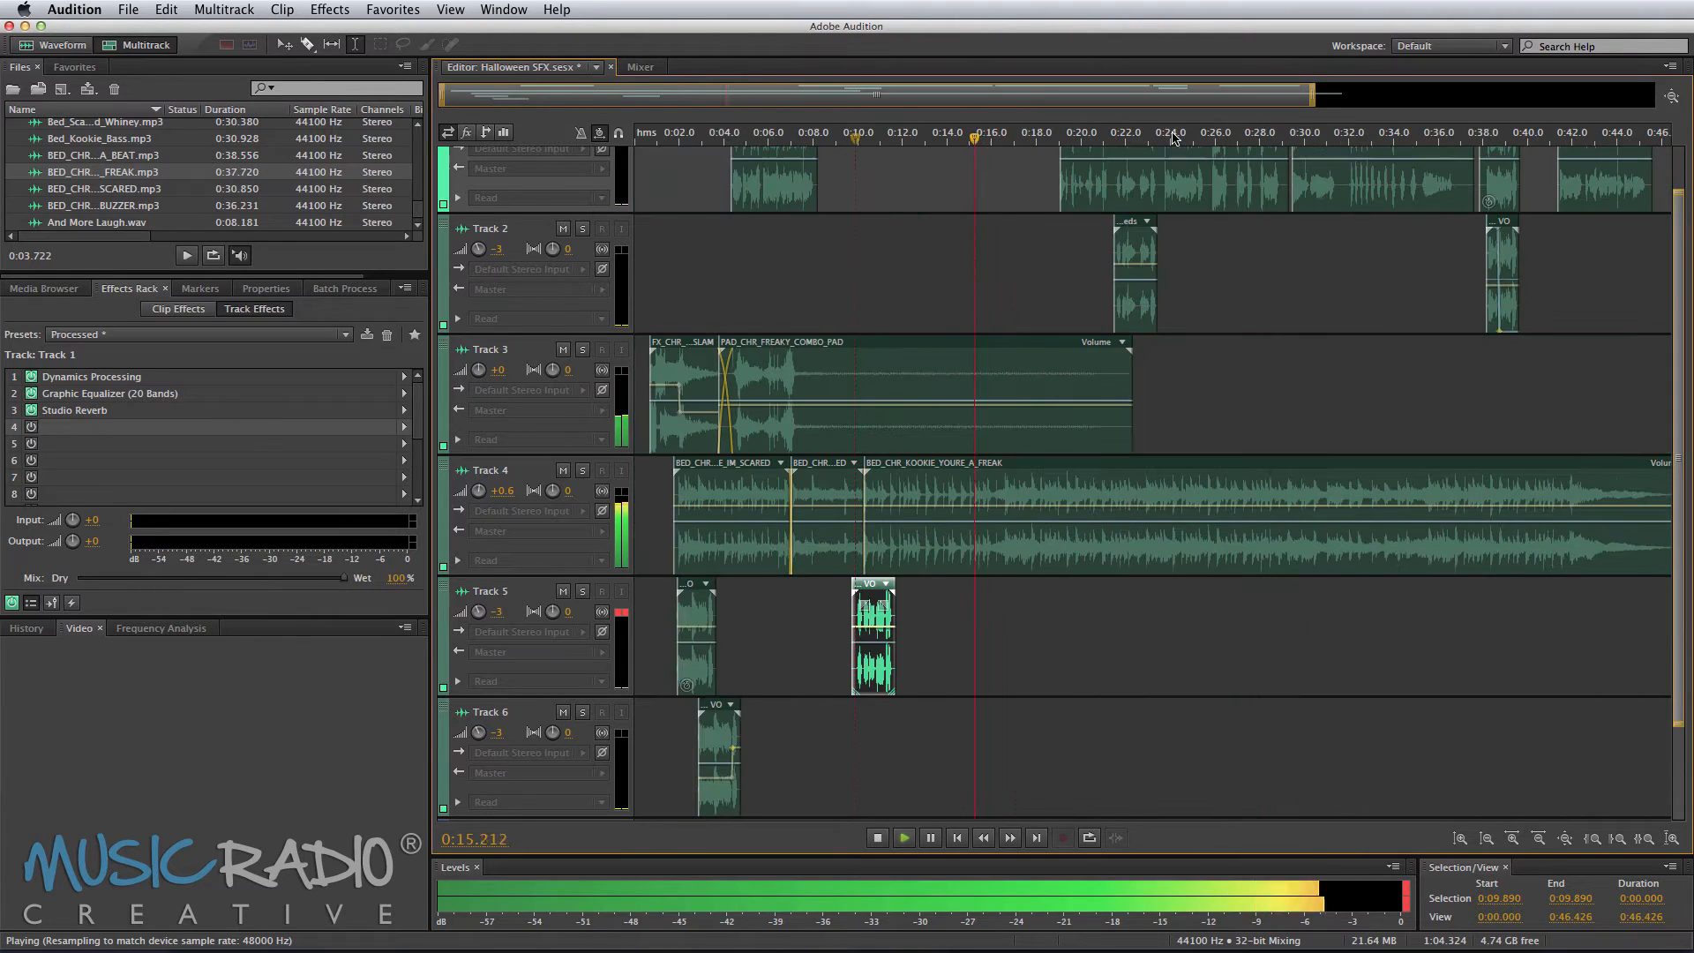
key(space)
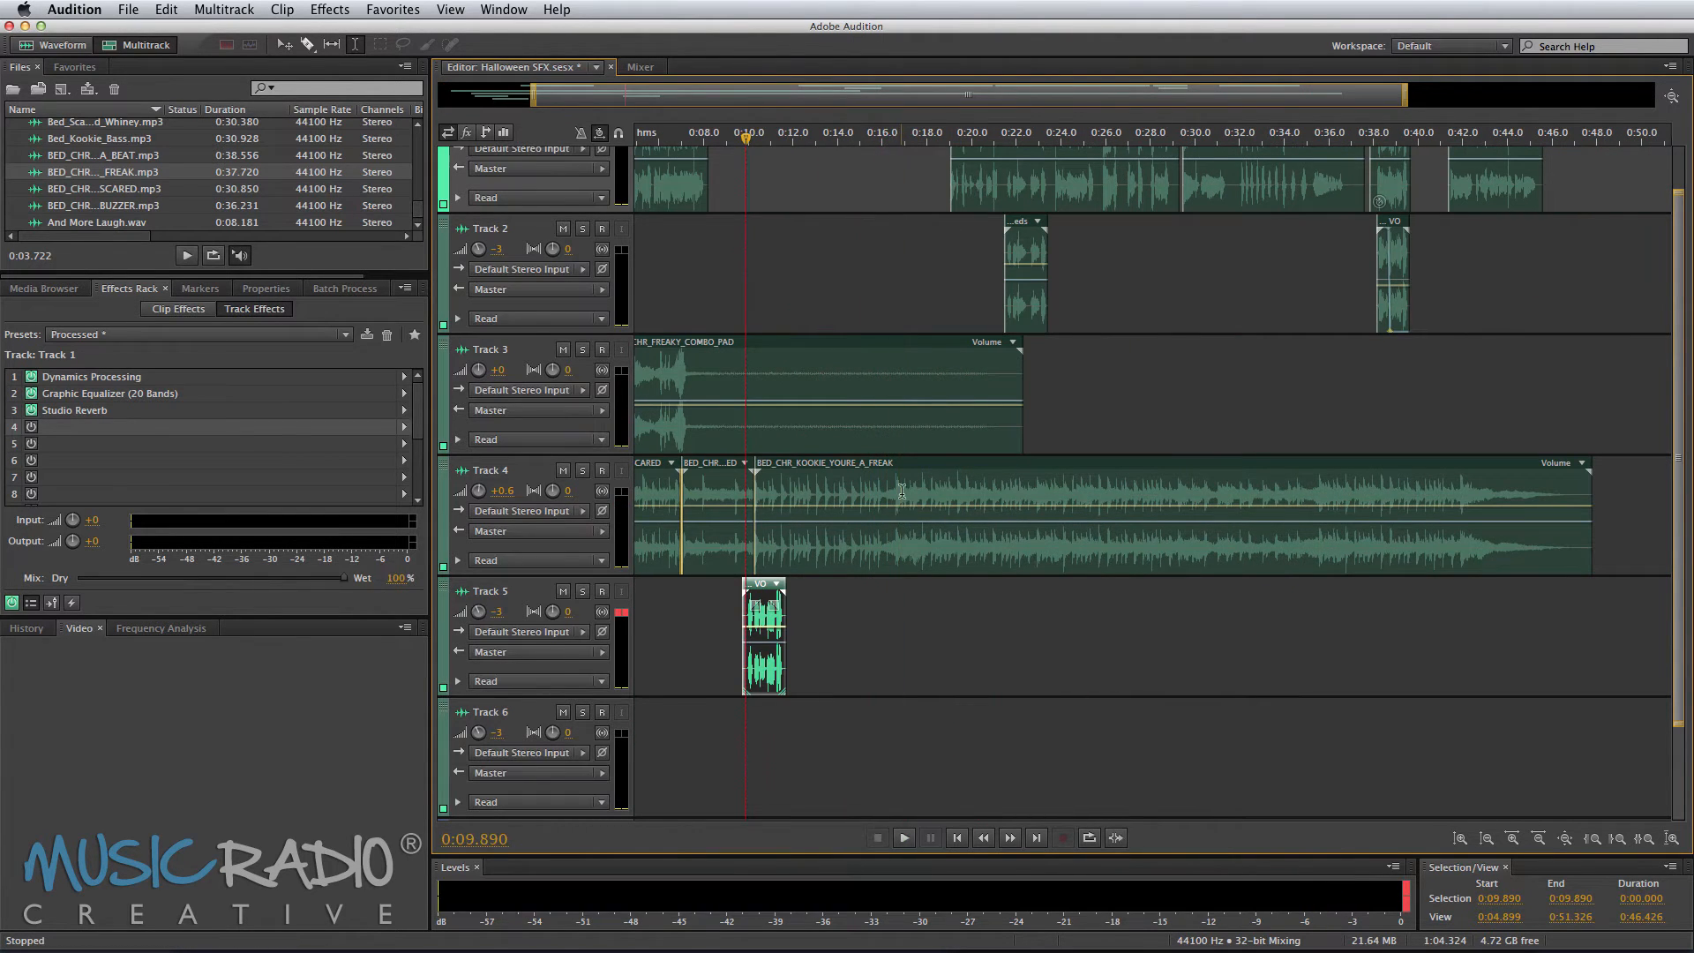
Step: Delete the Track 4 bed from about 0:15.9 onward
drag(900, 490, 1088, 490)
key(Delete)
click(1115, 561)
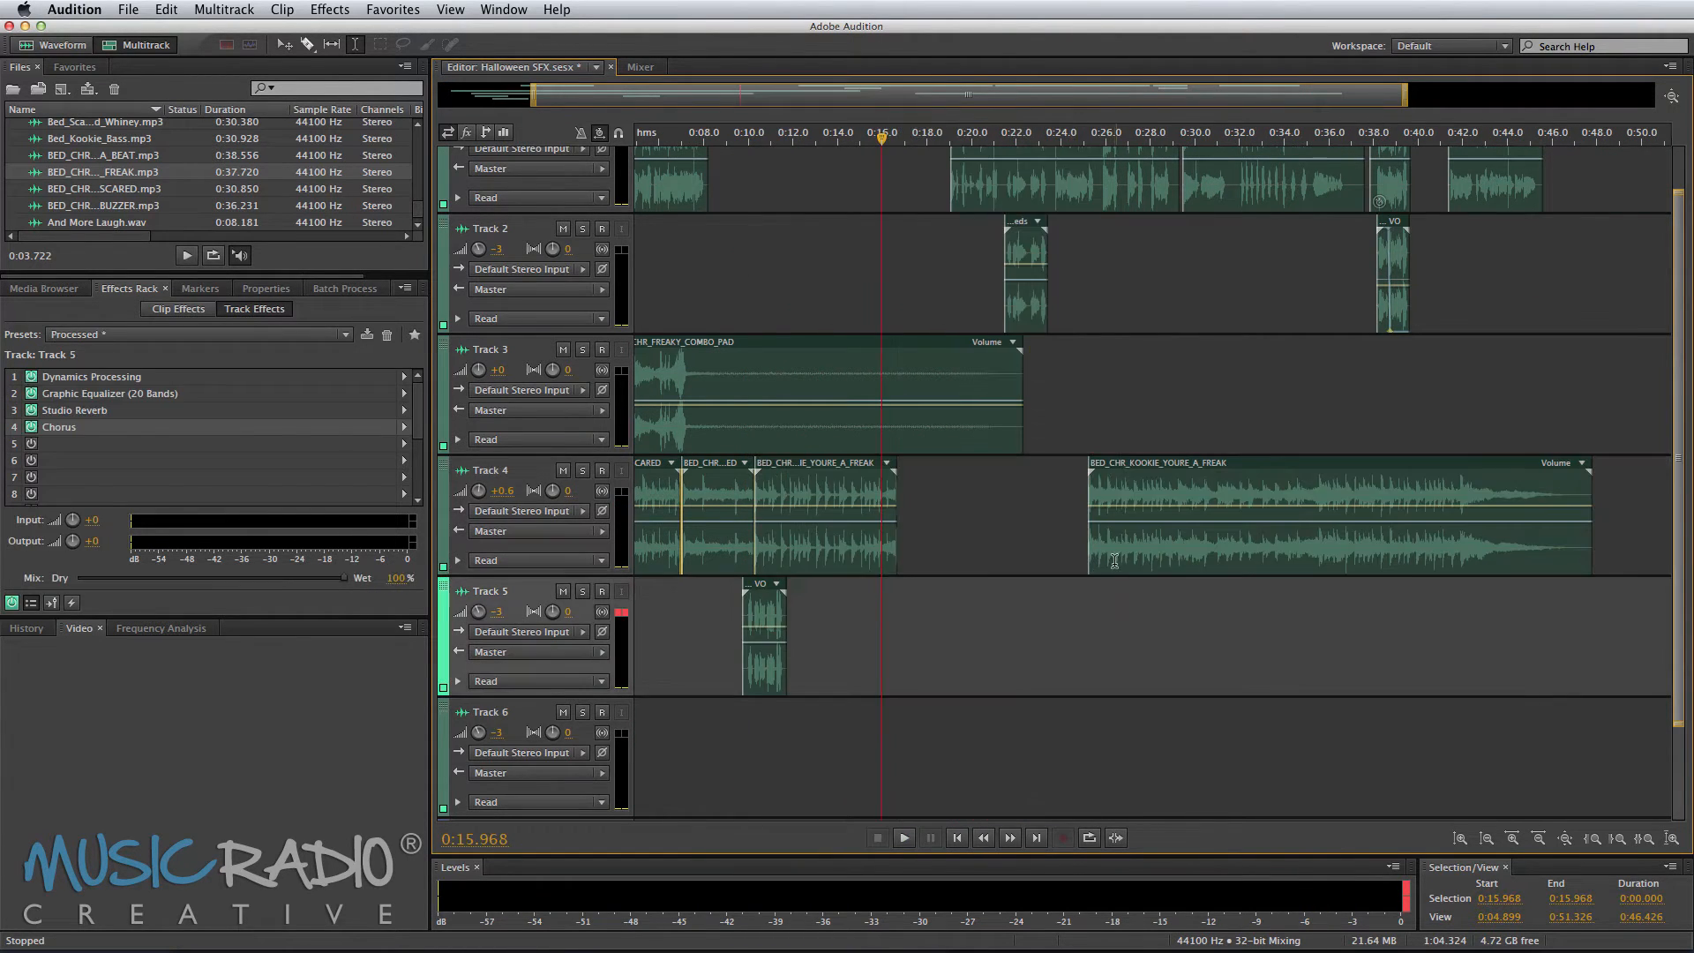
key(Delete)
Step: Add BED_CHR_SCARY_GANGSTA_BEAT.mp3 to Track 4 at about 0:17.8
click(115, 159)
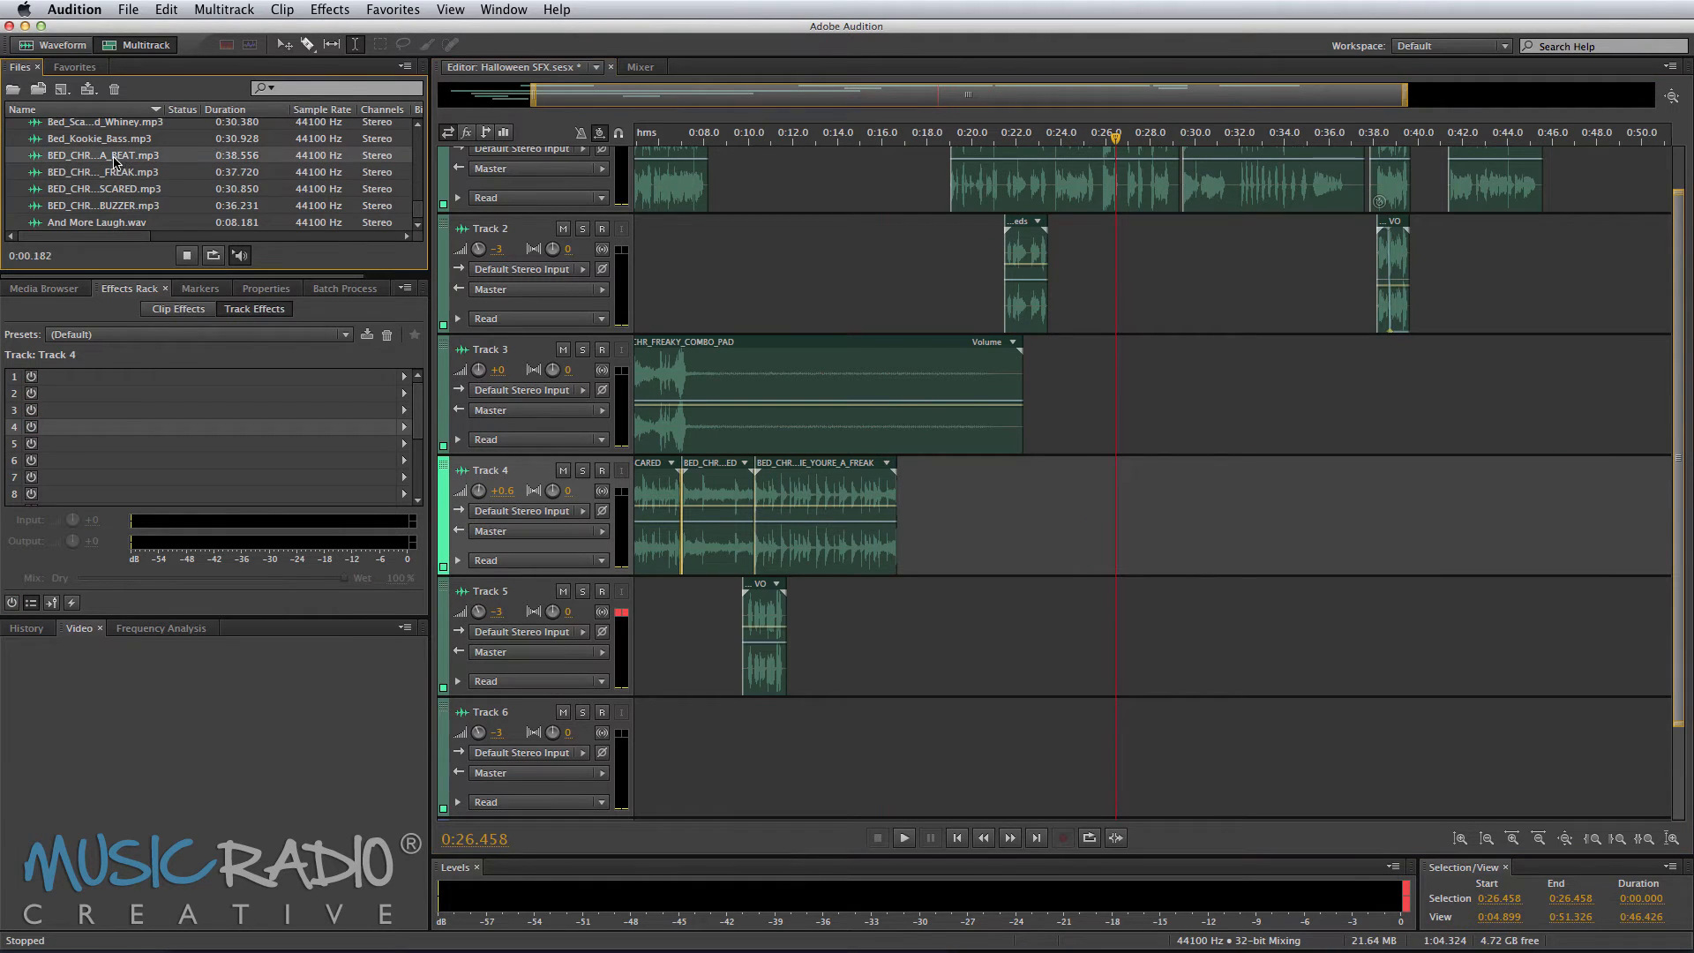
drag(106, 162, 914, 516)
Step: Delete Track 3's pad after about 0:15.7 and play back from there
drag(876, 422, 1068, 417)
key(Delete)
click(923, 420)
key(space)
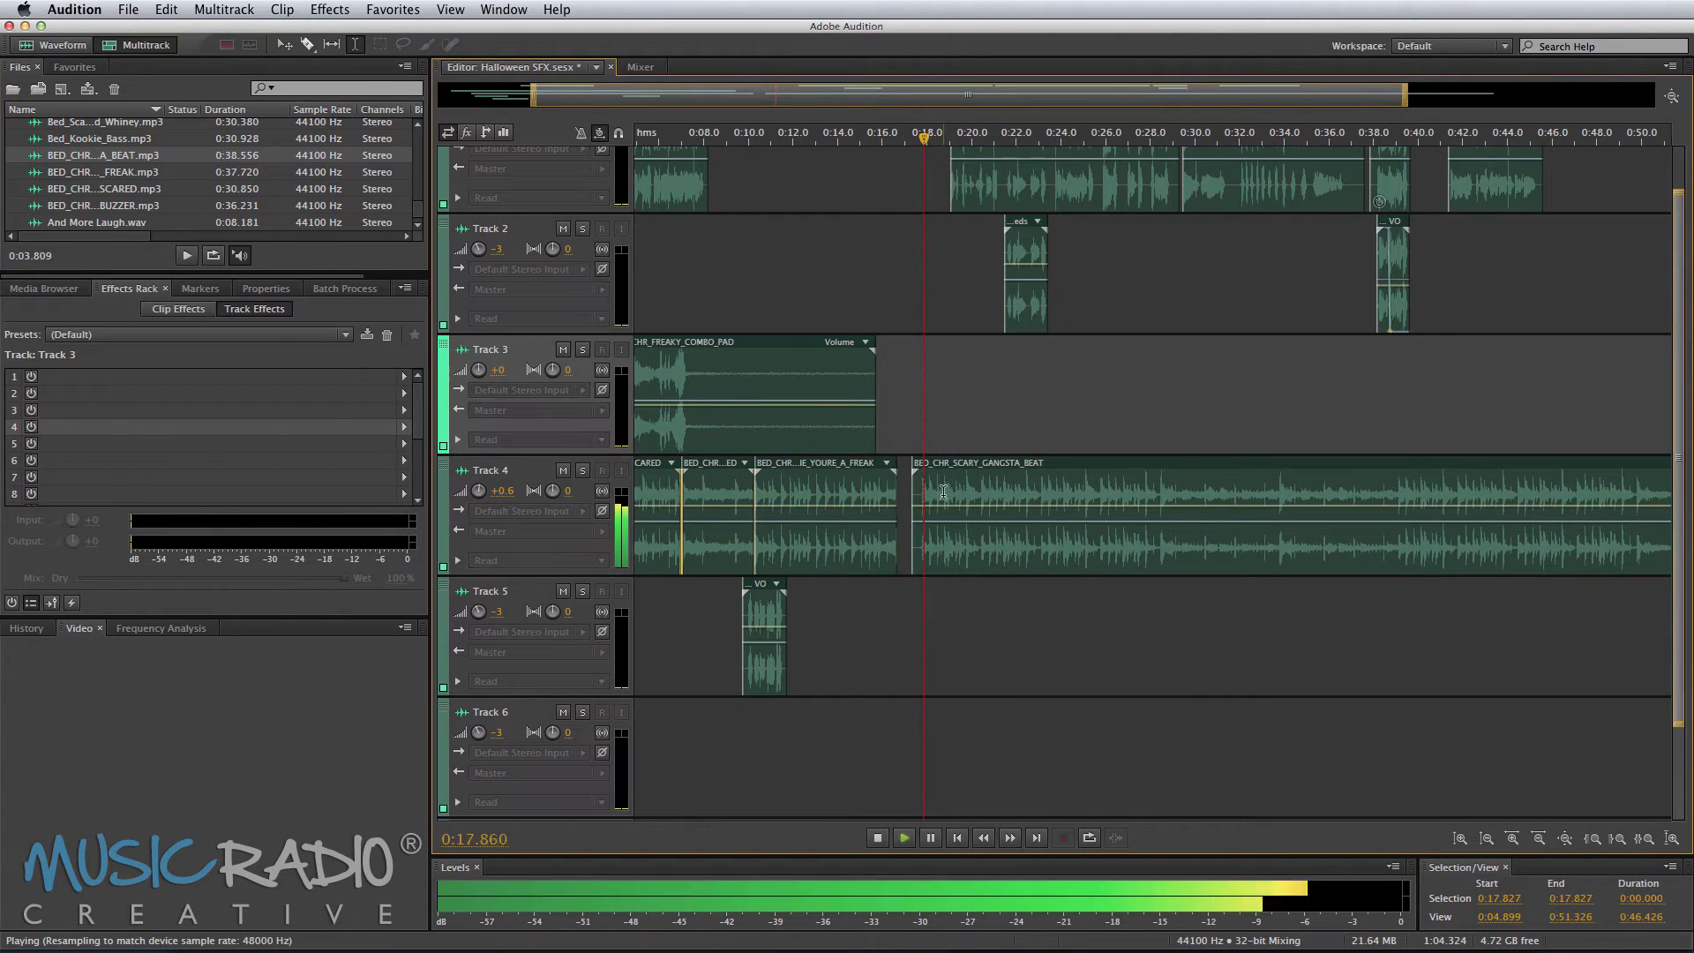
Step: Move the gangsta beat clip onto Track 3 at about 0:16, nudge it slightly later and preview it
drag(944, 463, 911, 346)
key(space)
click(872, 318)
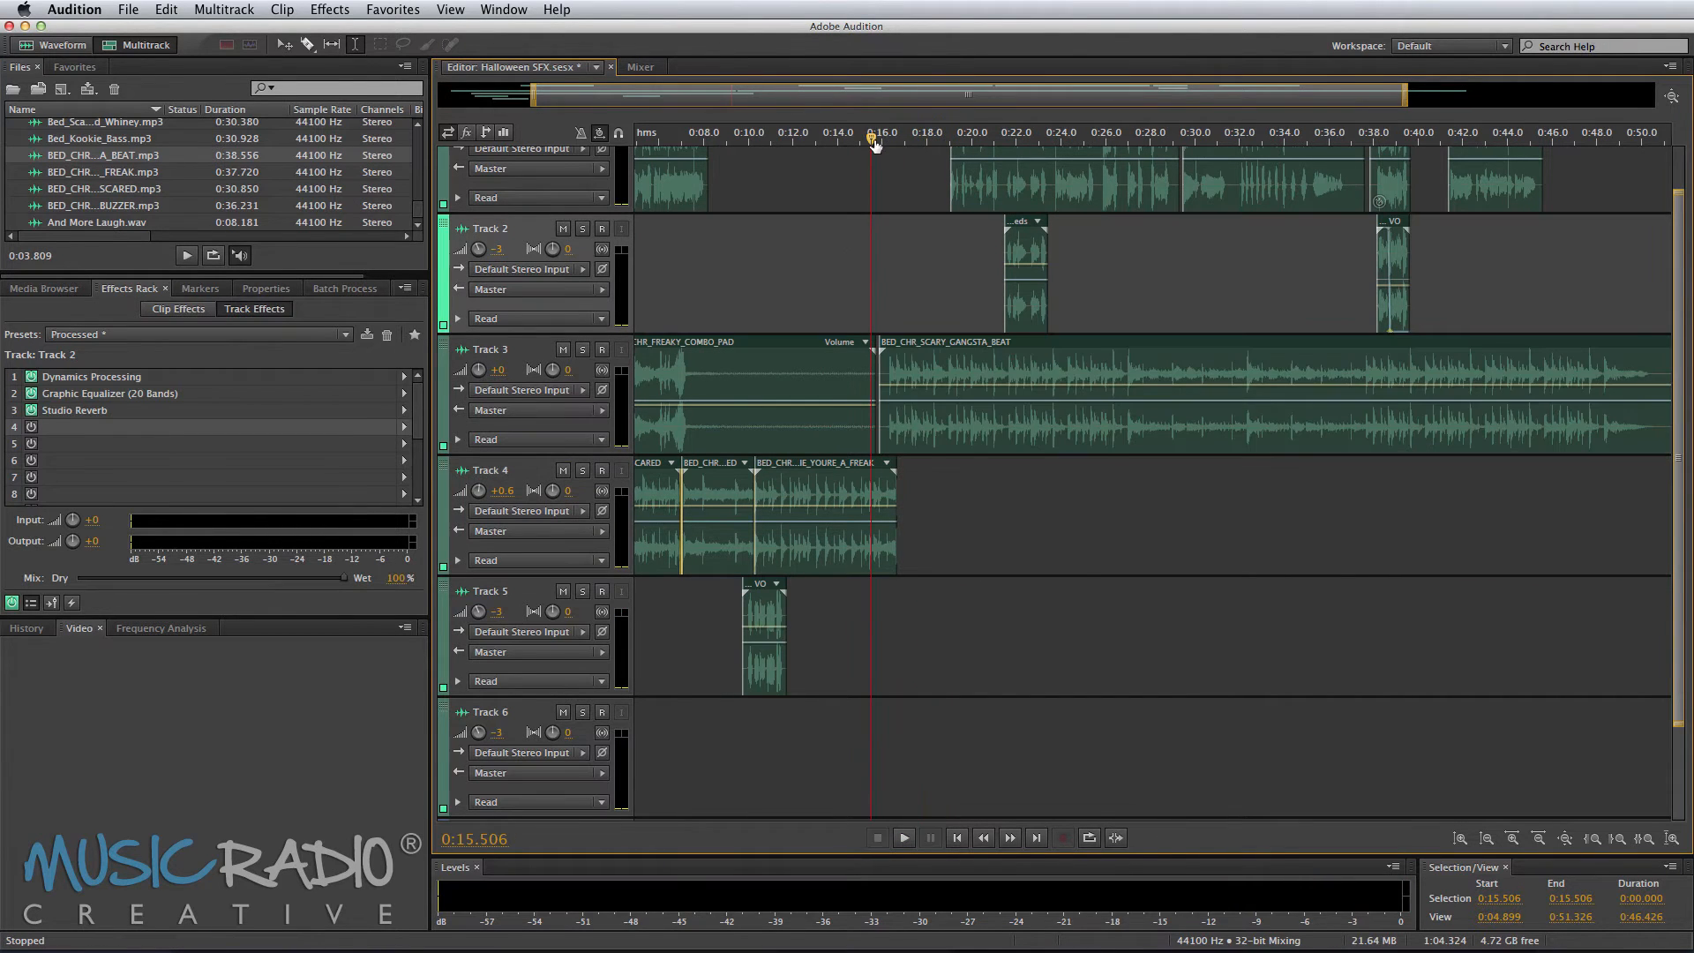
scroll(875, 148, up, 5)
drag(1095, 417, 1133, 417)
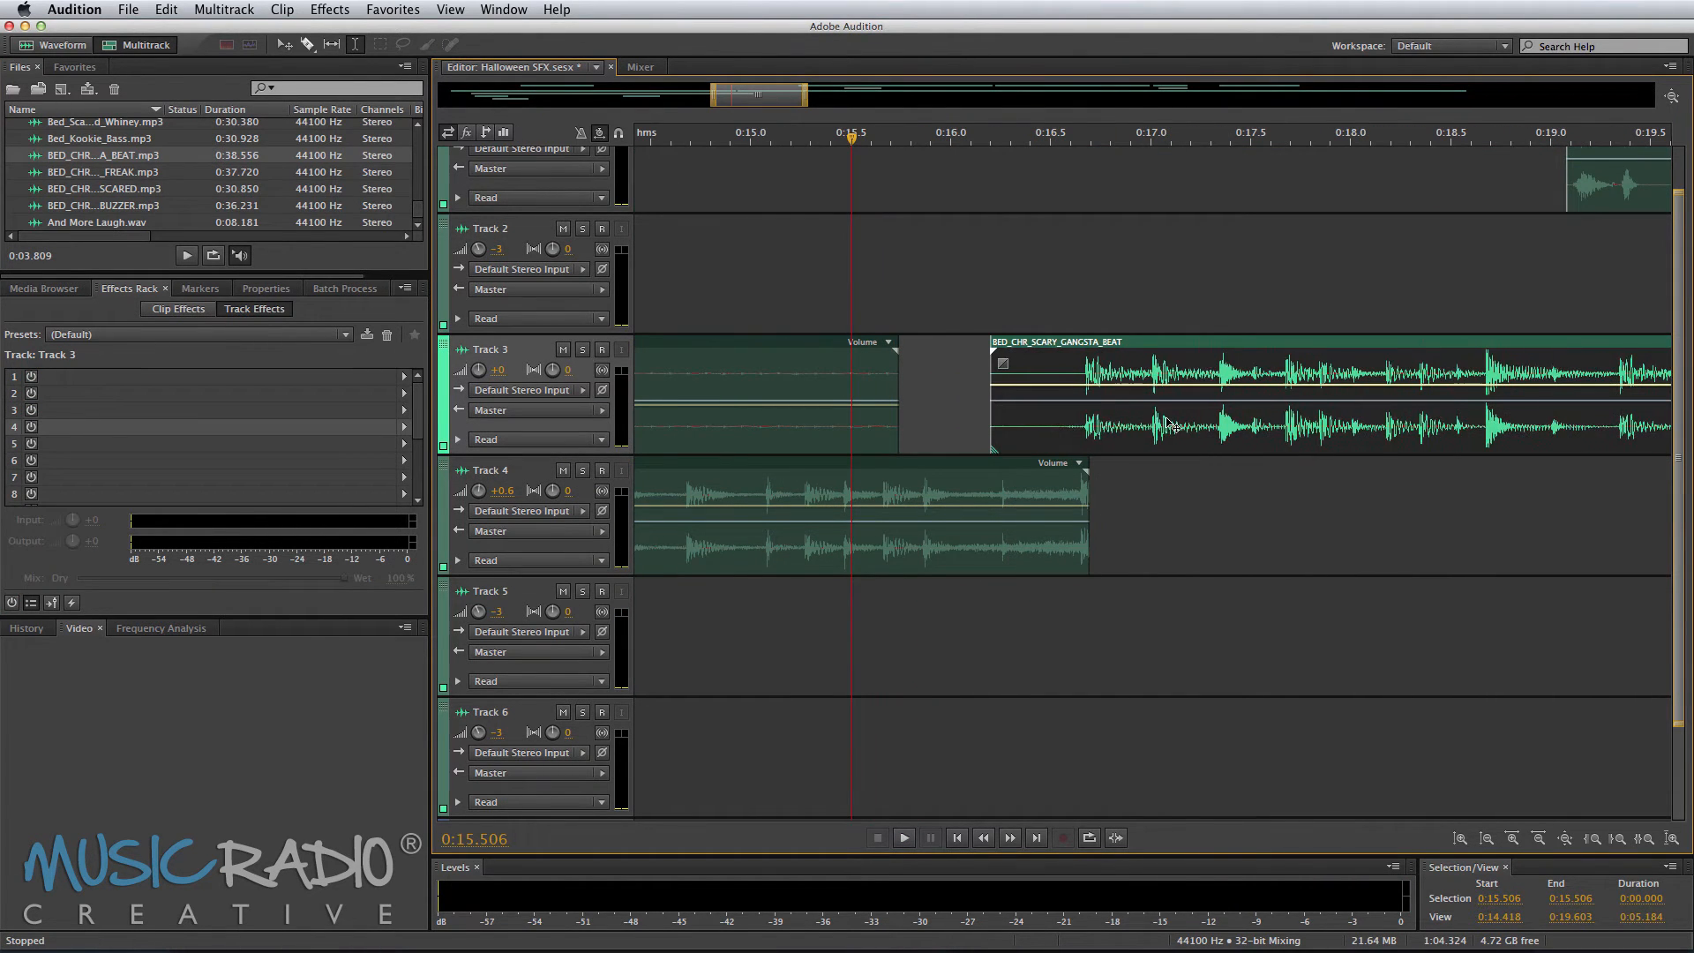
key(space)
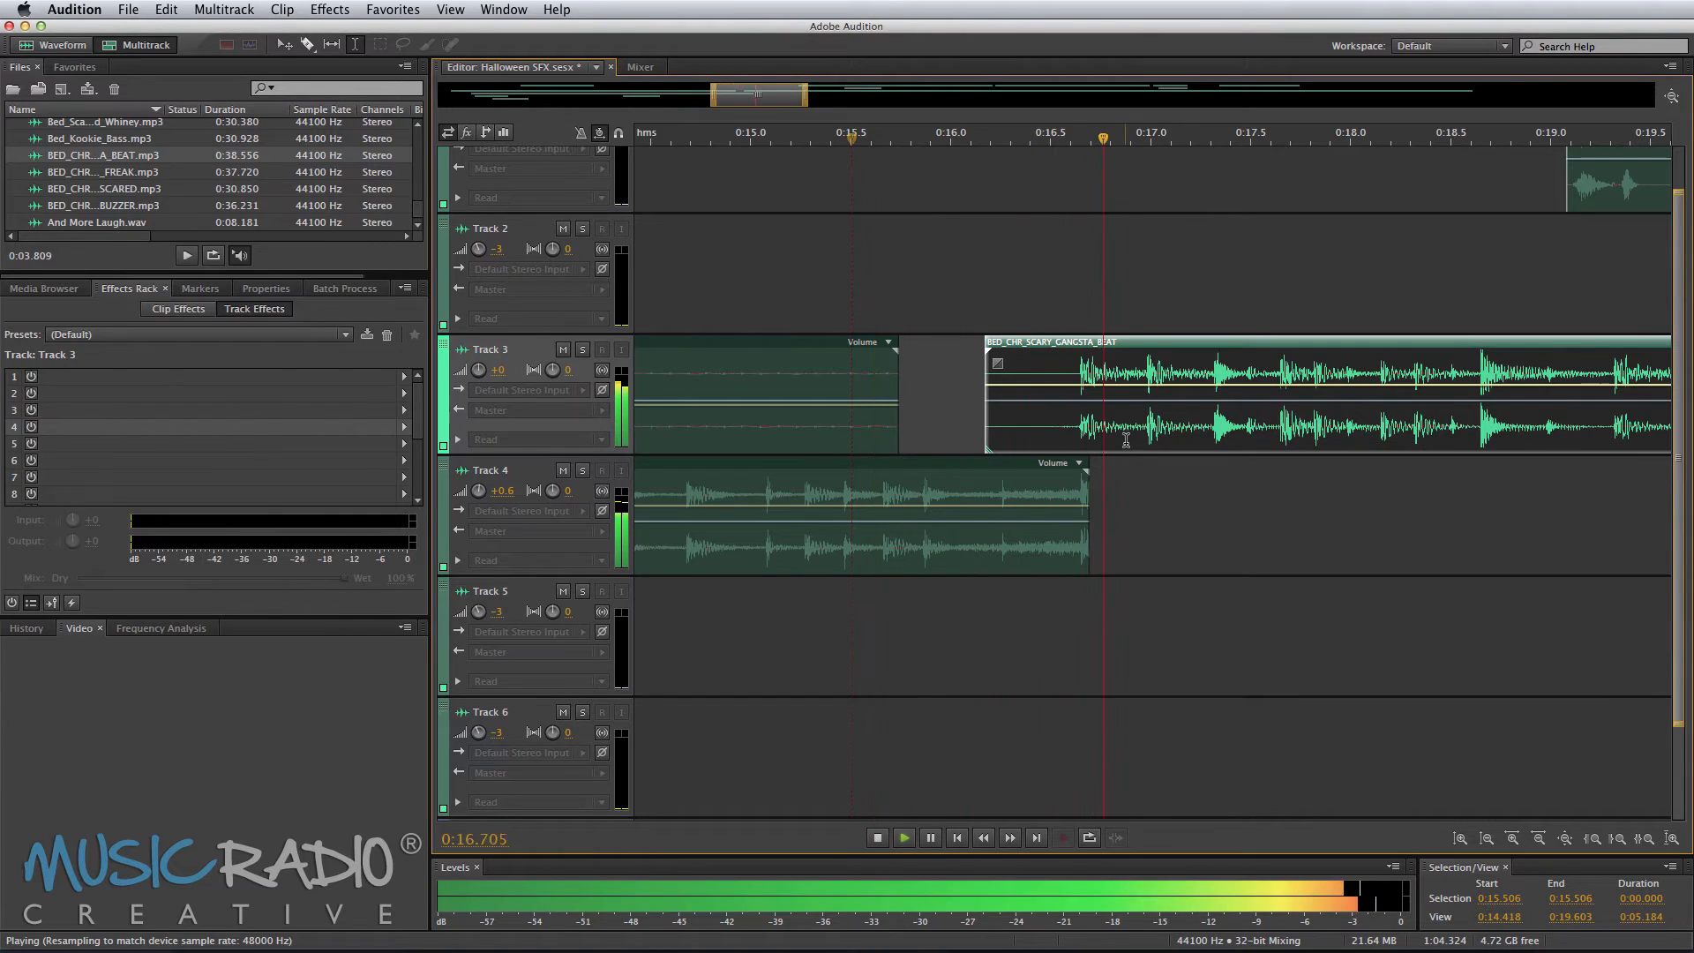
key(space)
Step: Trim the end of Track 4's bed slightly earlier and play back around 0:16
drag(1089, 491, 1082, 494)
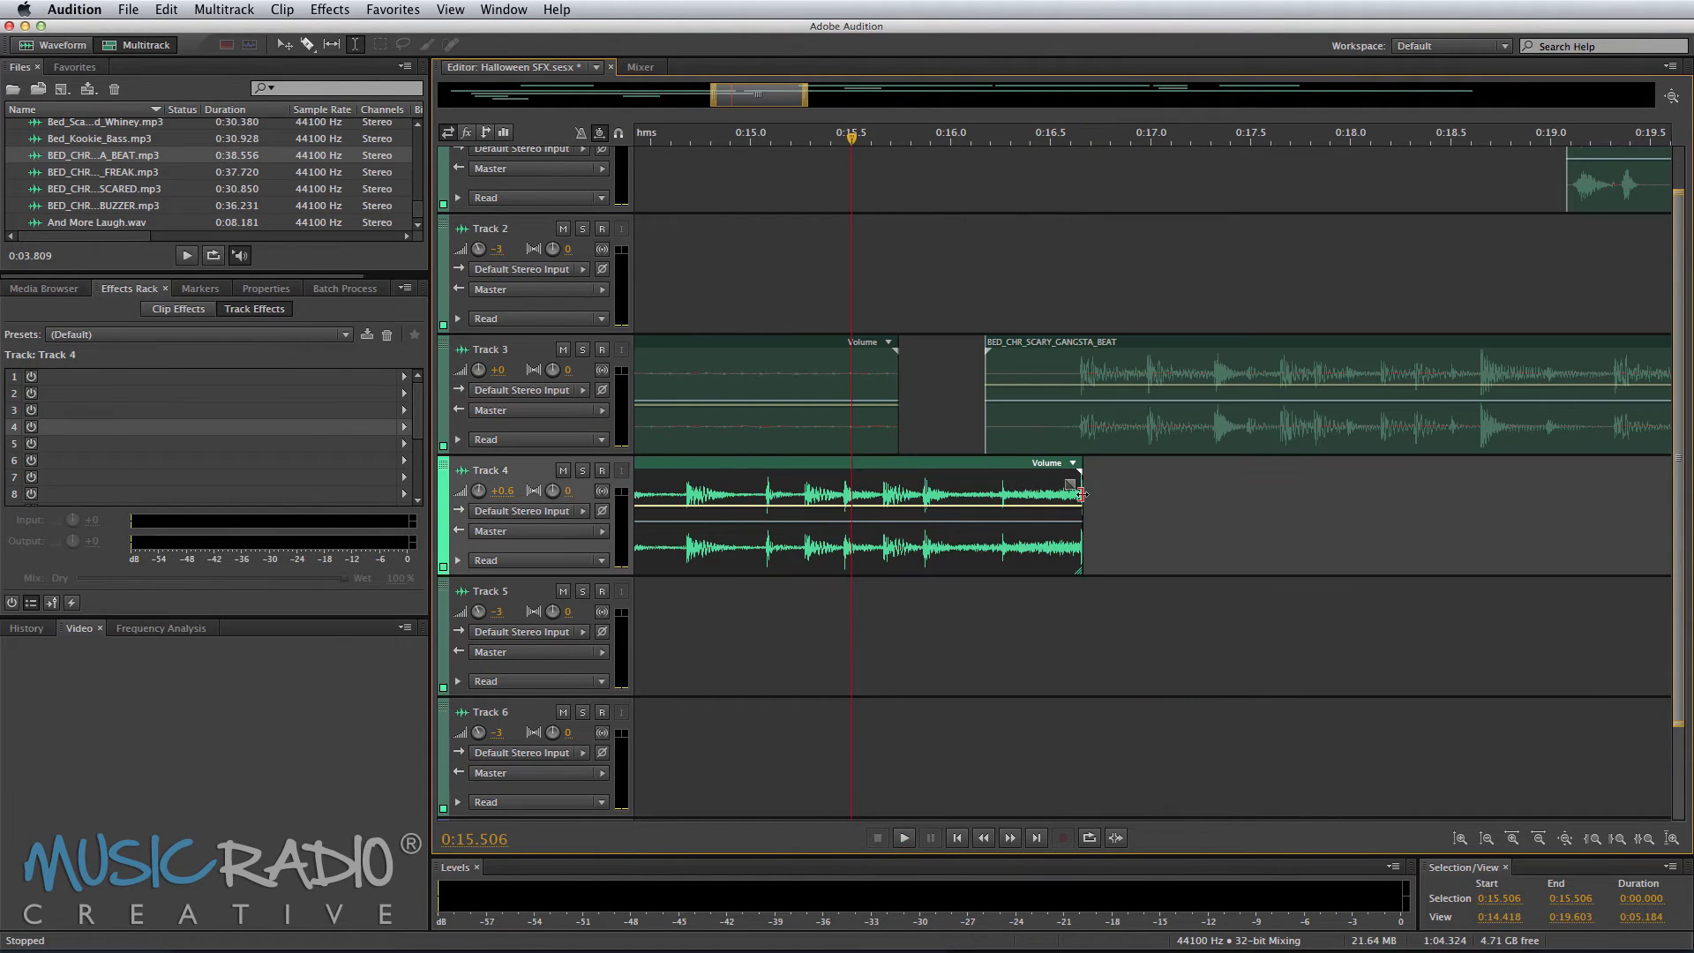
click(969, 264)
key(space)
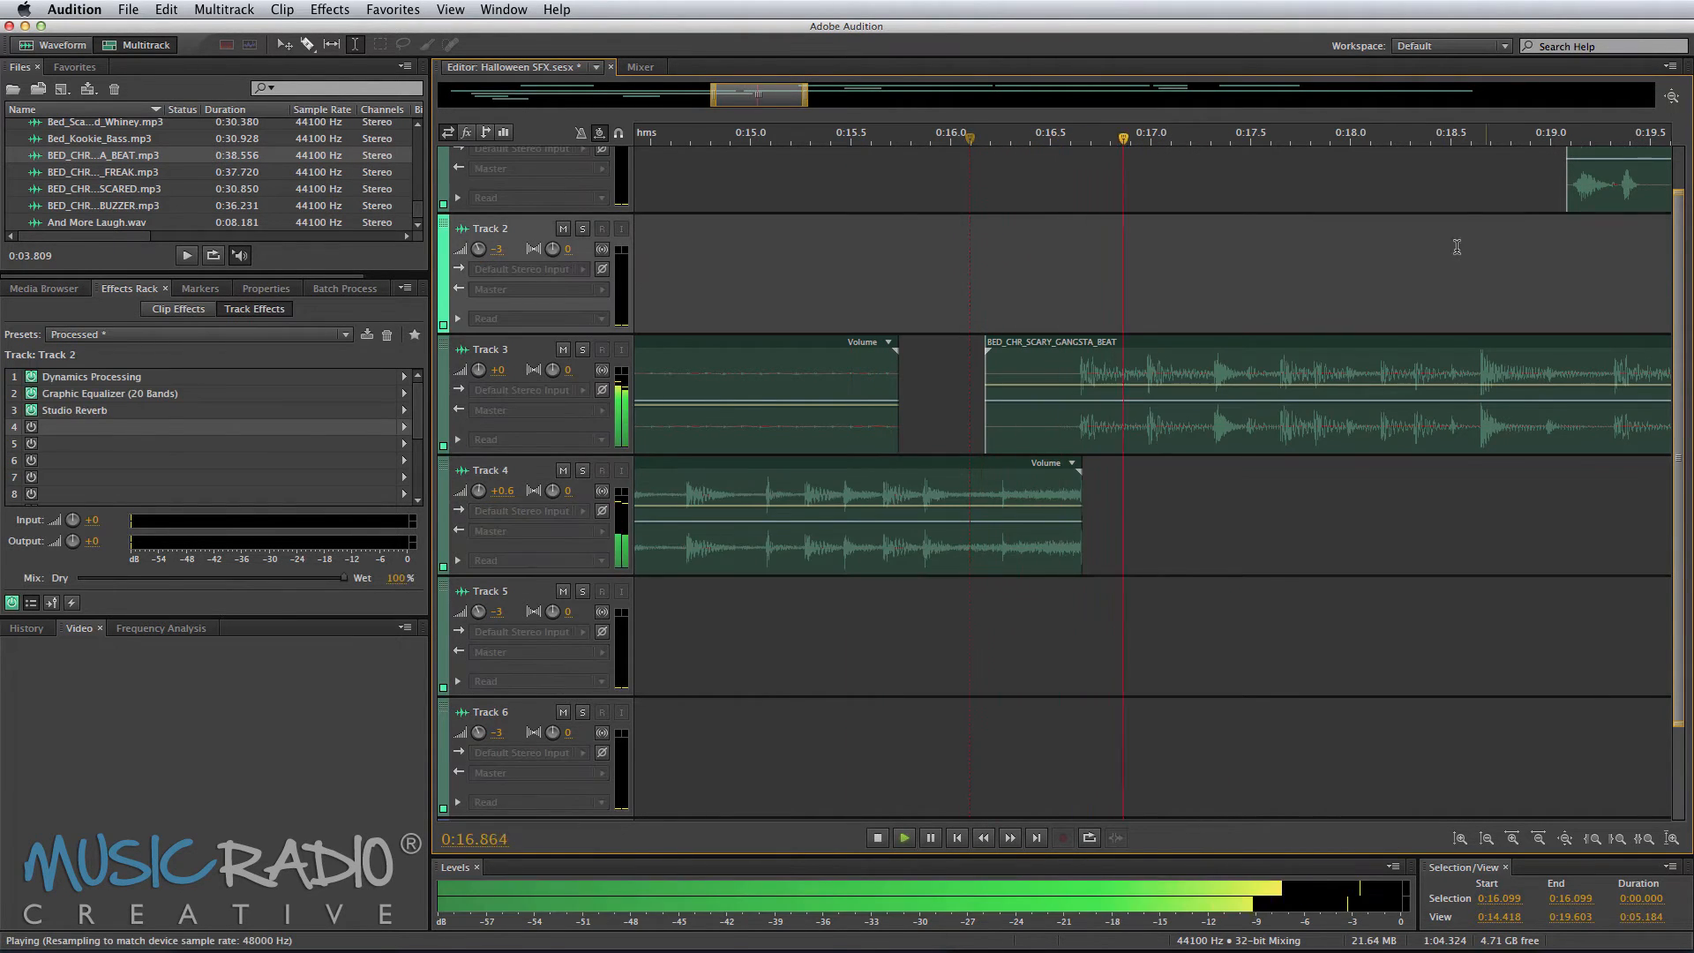
key(space)
Step: Split Track 1's Mike VO clip at about 0:21.5 and move the first piece to Track 6 at about 0:16.3
click(1612, 197)
key(backslash)
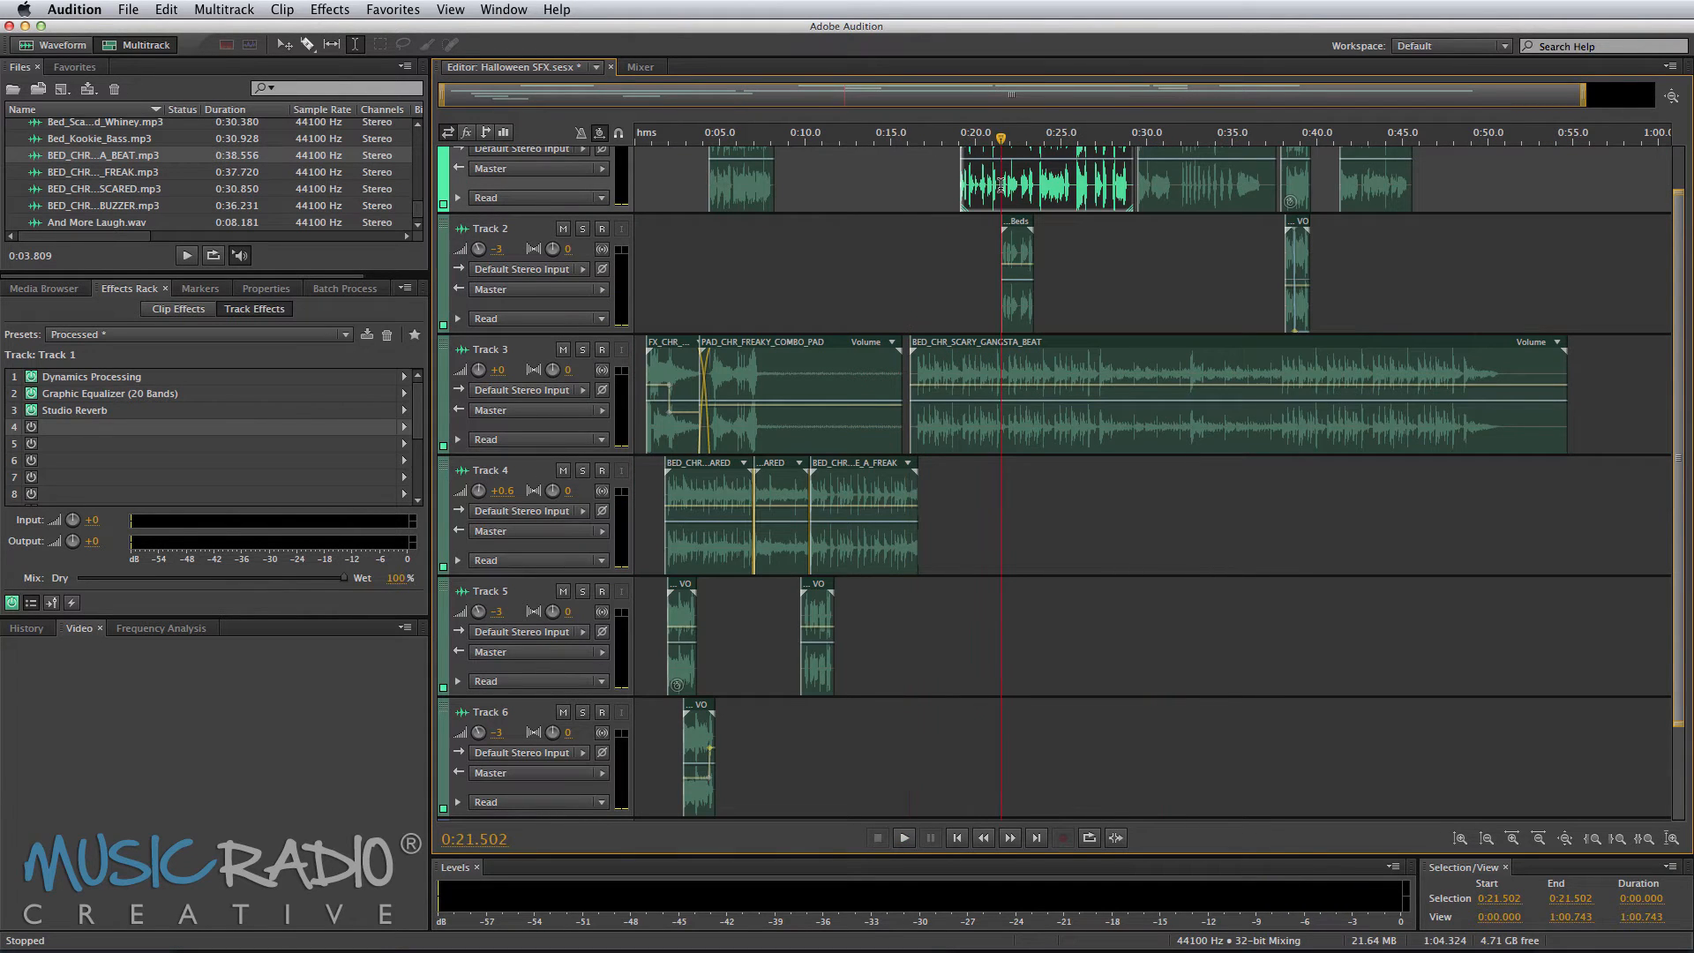
key(super+k)
drag(977, 191, 943, 693)
click(912, 668)
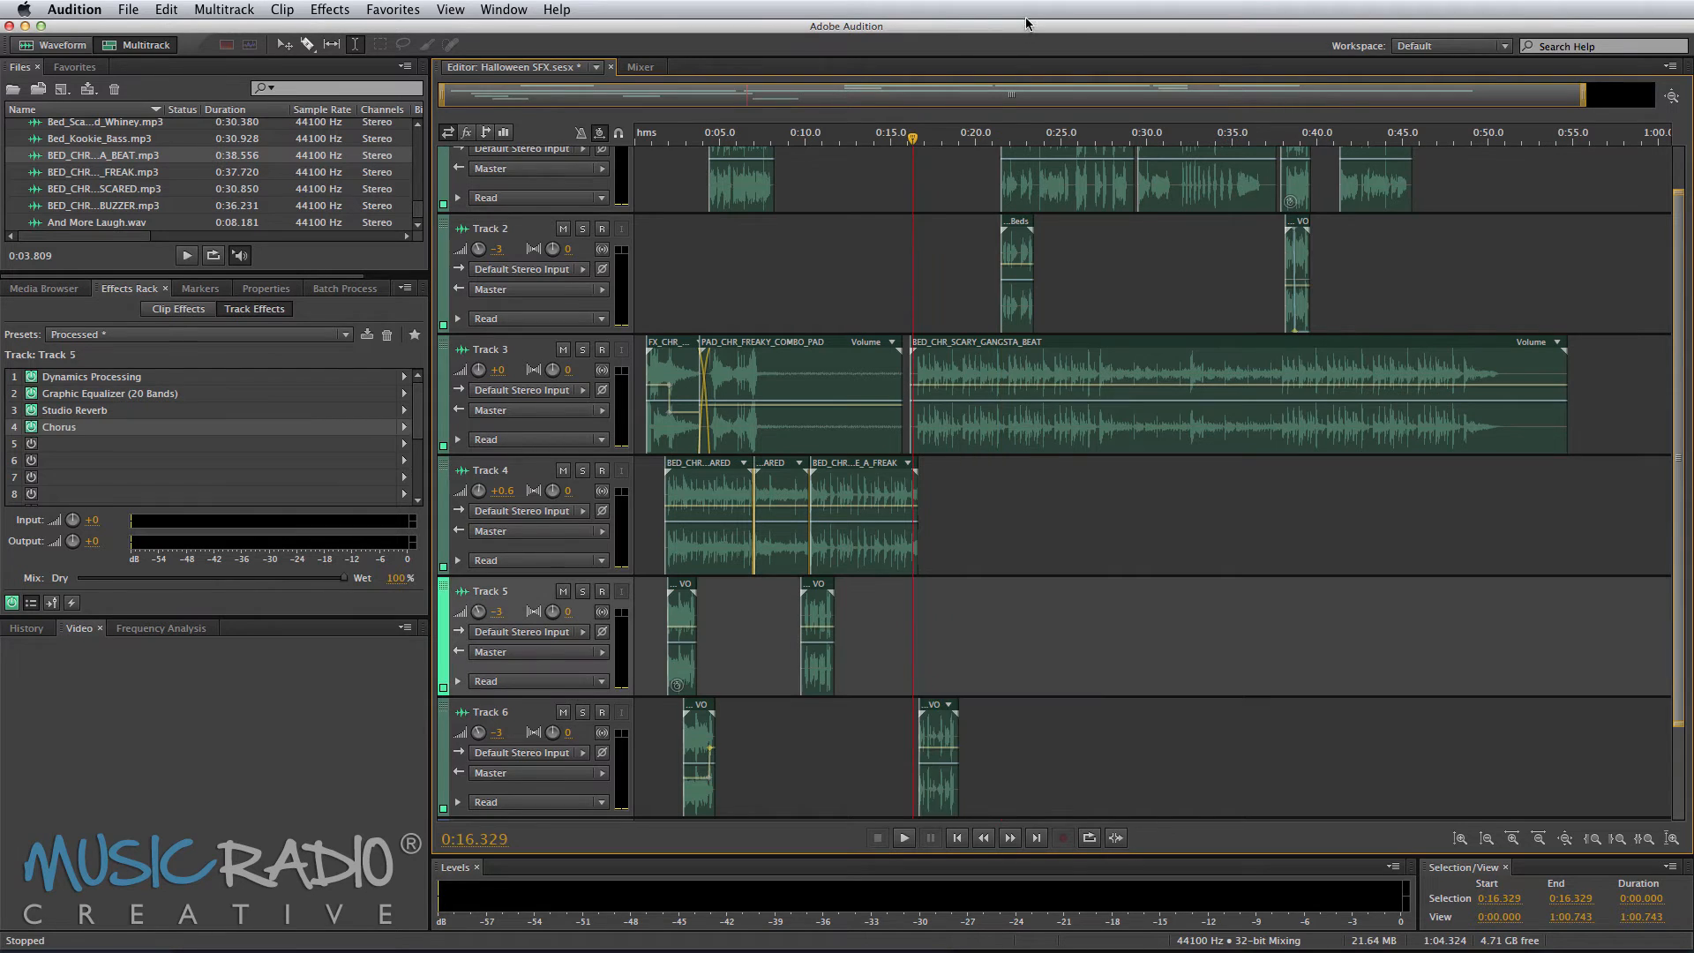
Step: Nudge the Track 6 phrase slightly earlier to about 0:16.6 and preview it
scroll(913, 137, up, 5)
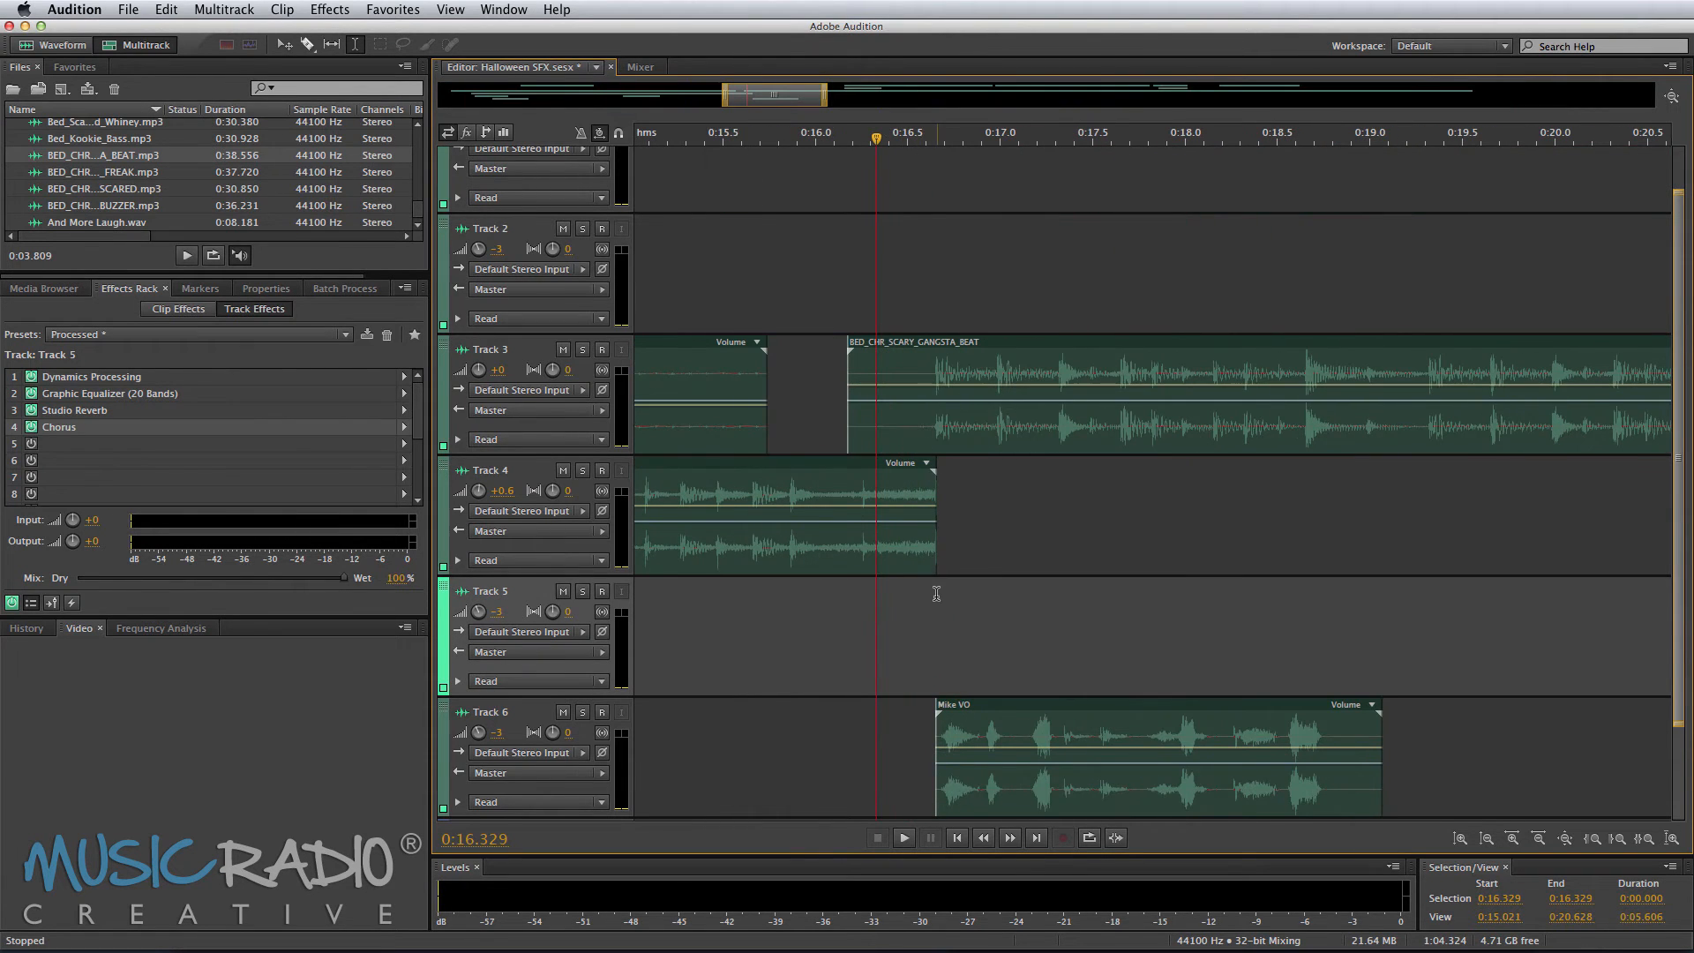
drag(984, 713, 974, 713)
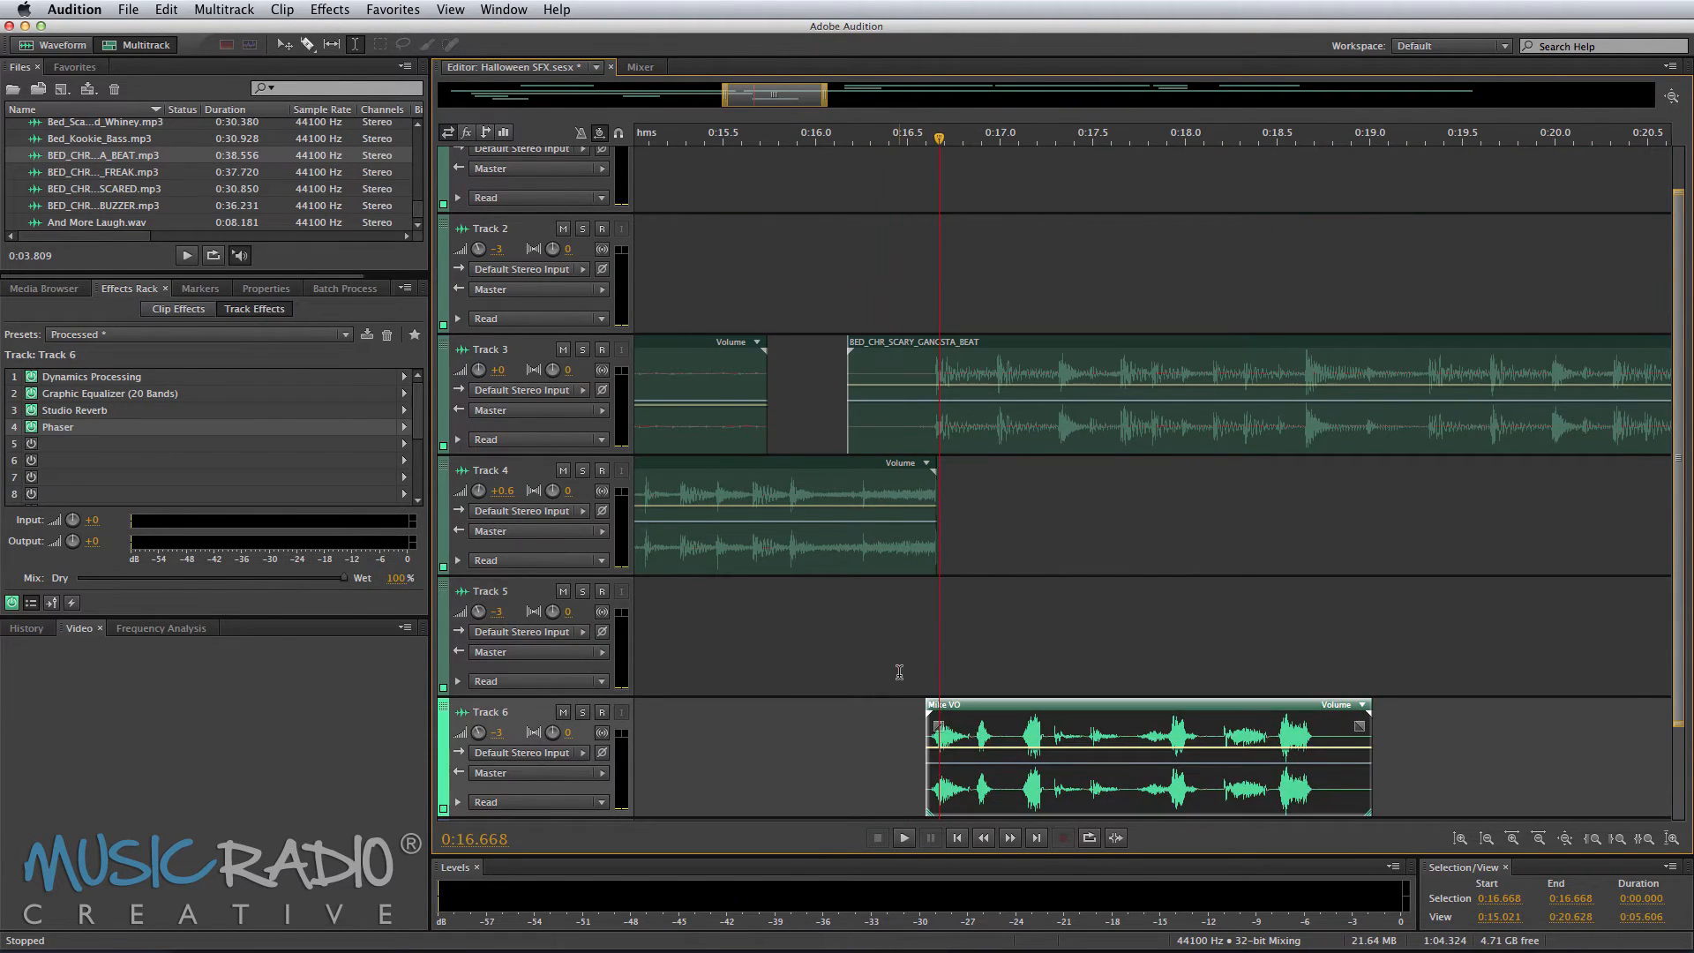
click(898, 672)
key(space)
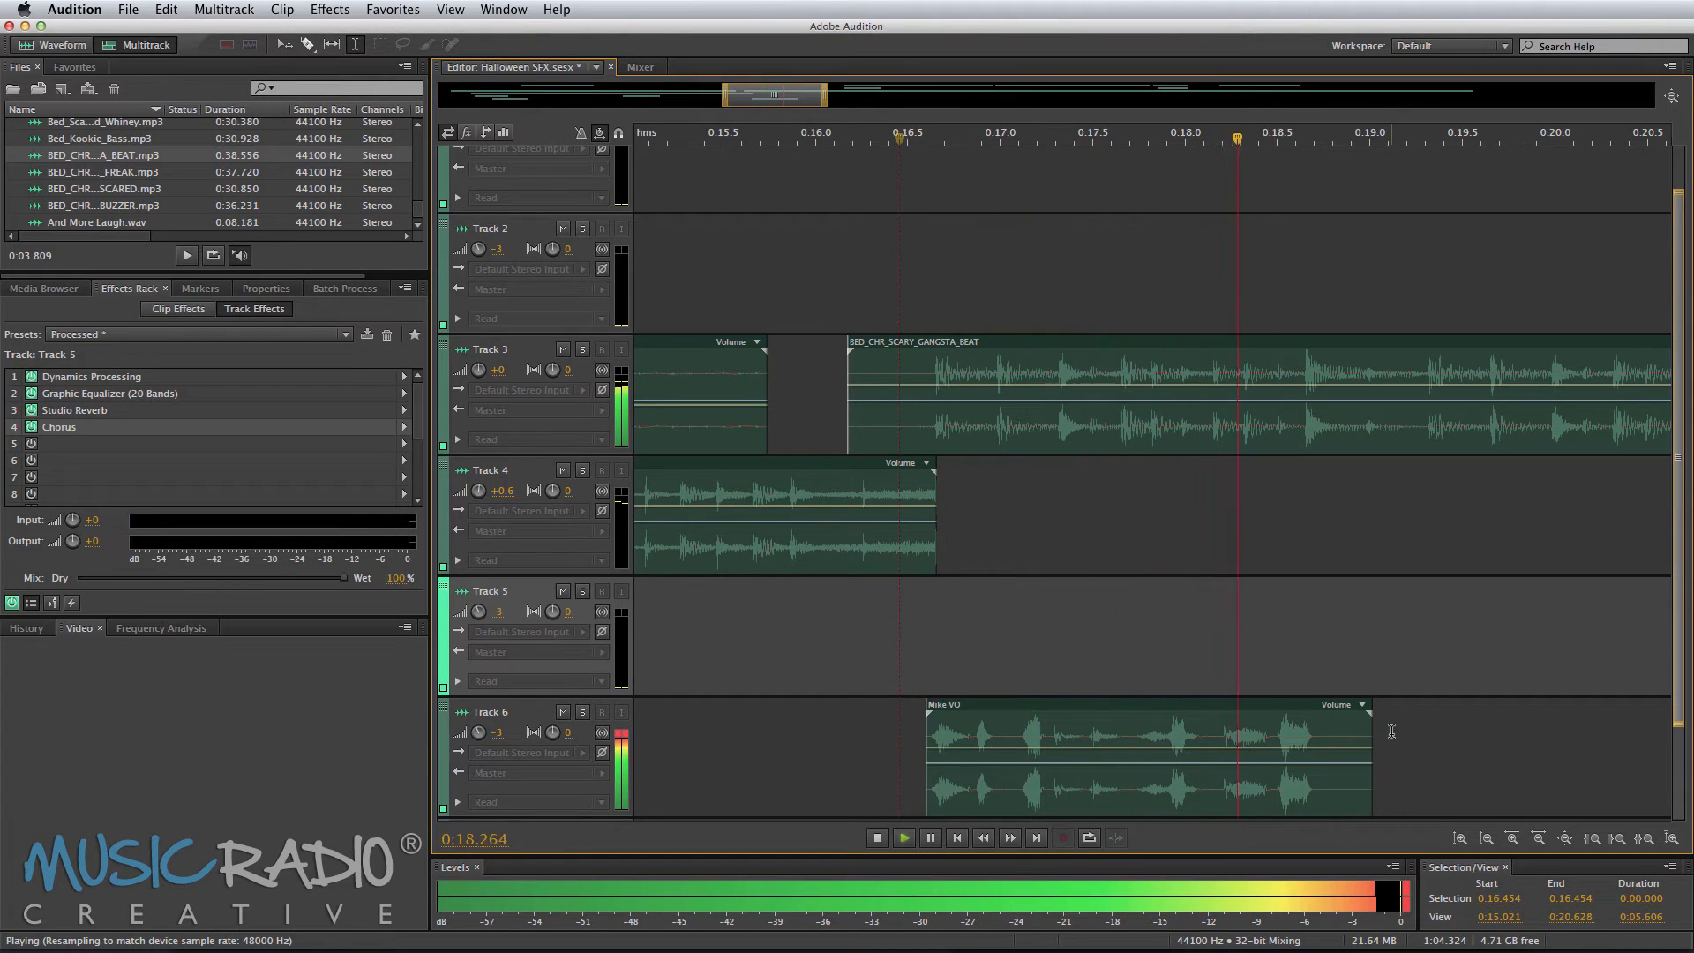
key(space)
Step: Time-stretch the Track 6 phrase to 97% and preview it
drag(1374, 715, 1359, 713)
key(space)
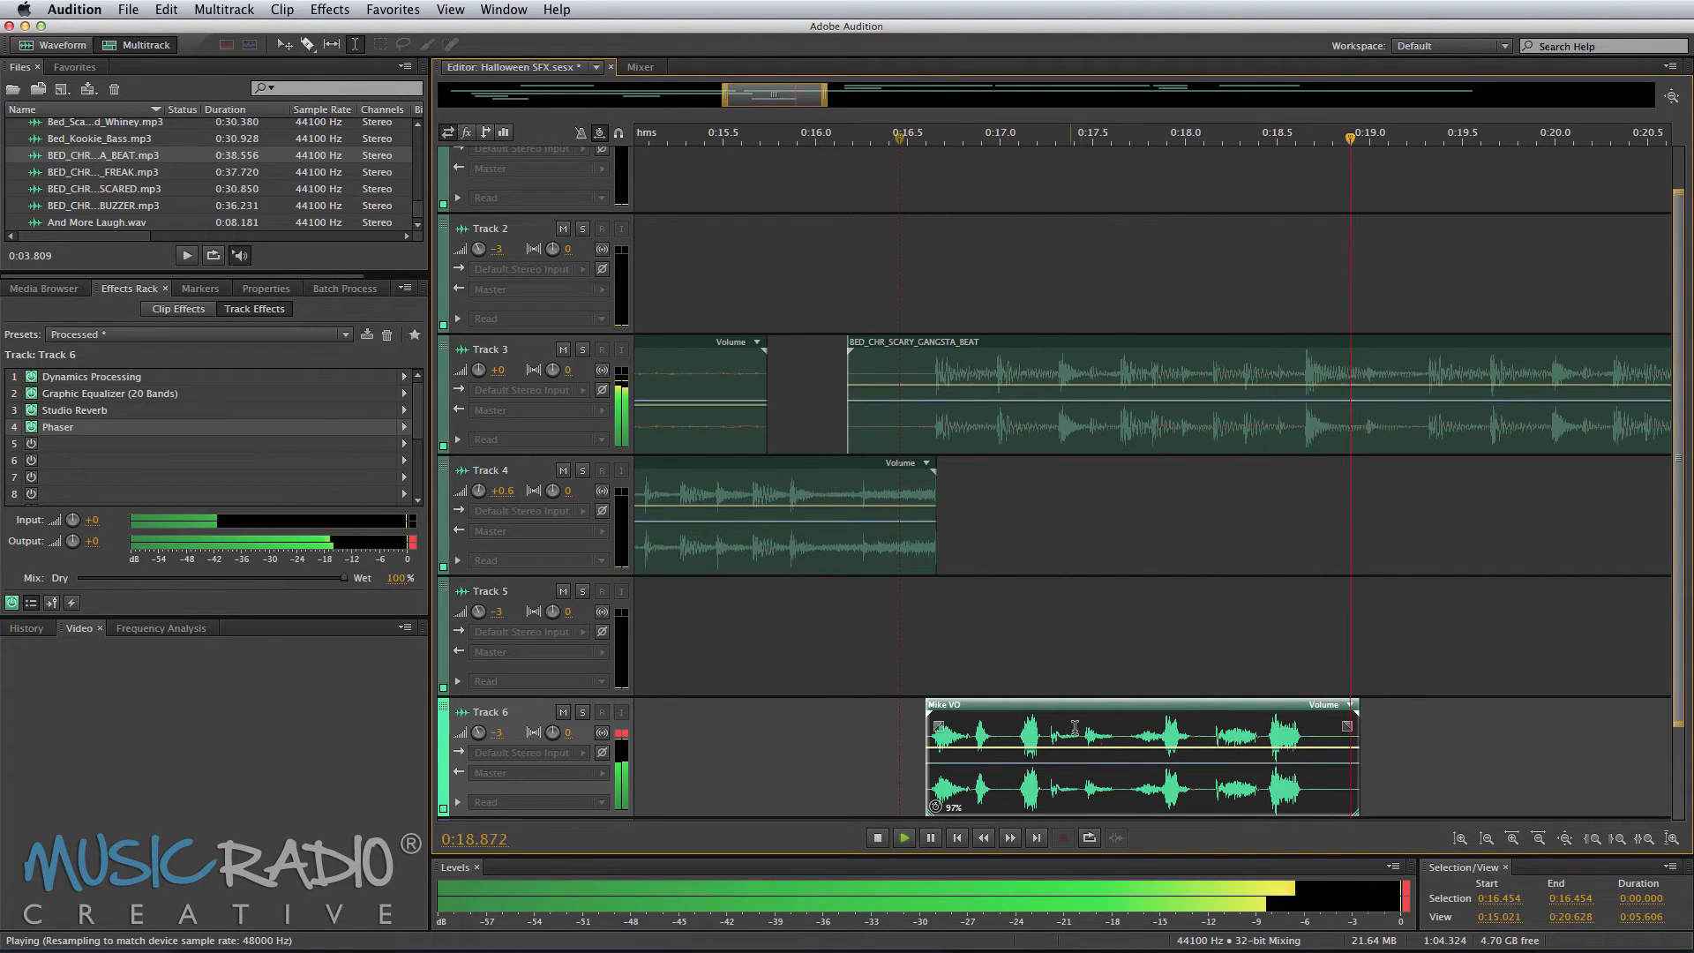
key(space)
Step: Split the Track 6 phrase at about 0:17.0, shift the second part slightly later and preview
key(super+k)
drag(1010, 744, 1021, 744)
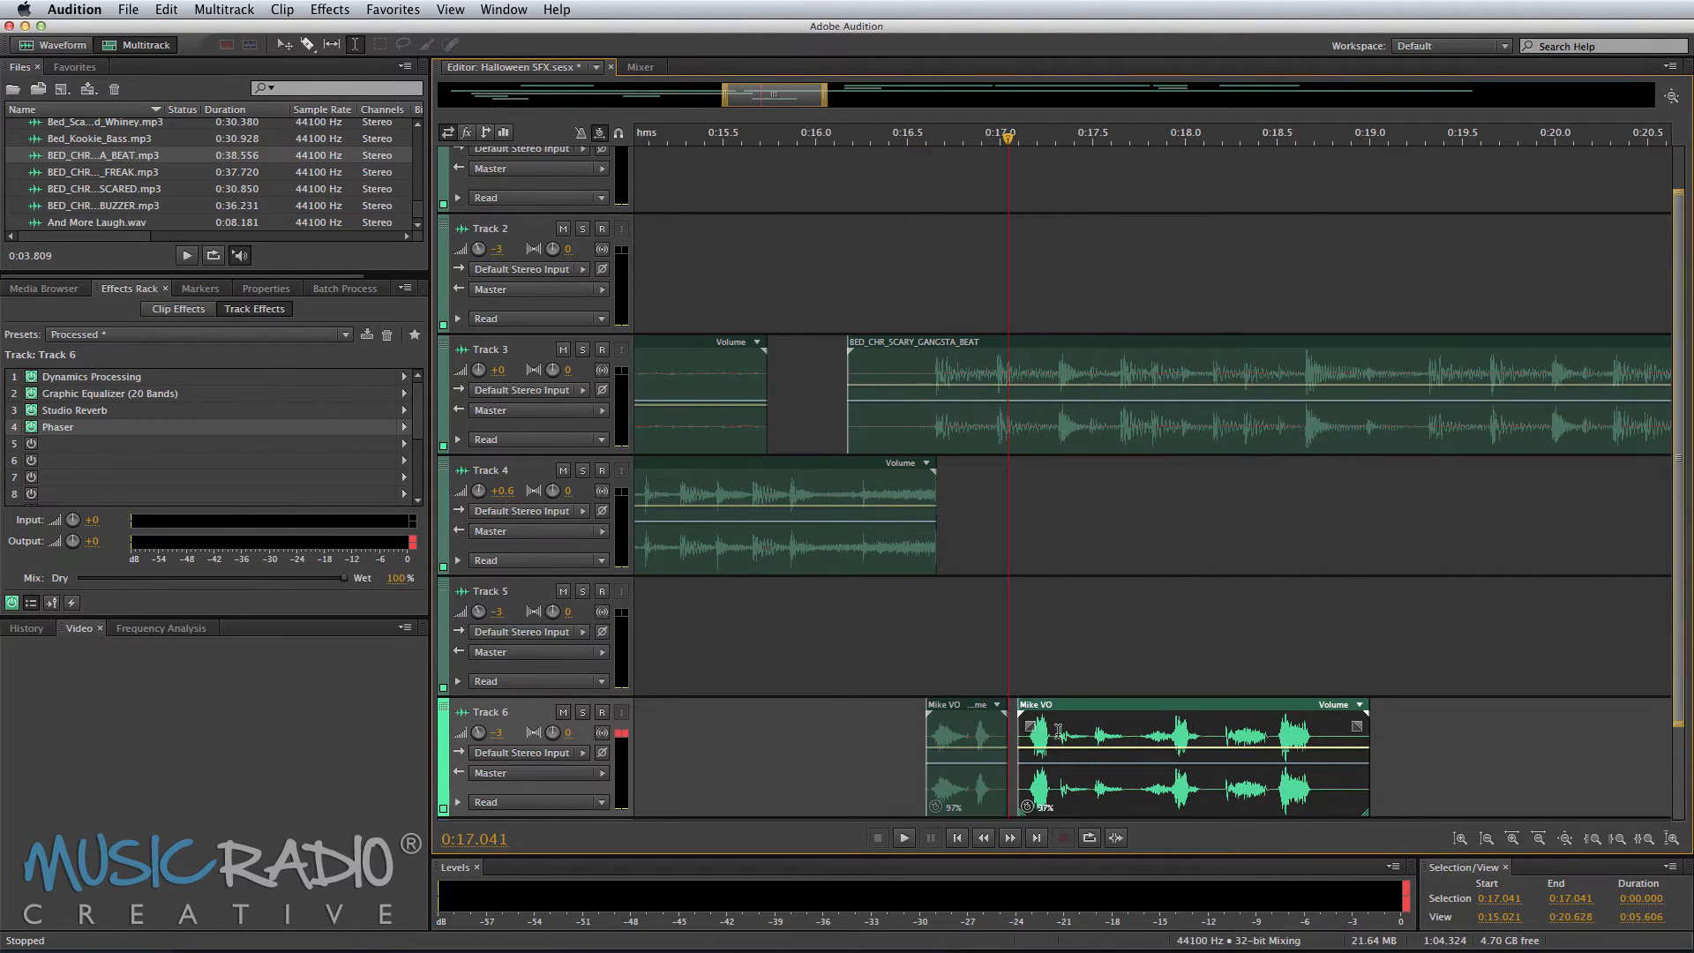
click(850, 635)
key(space)
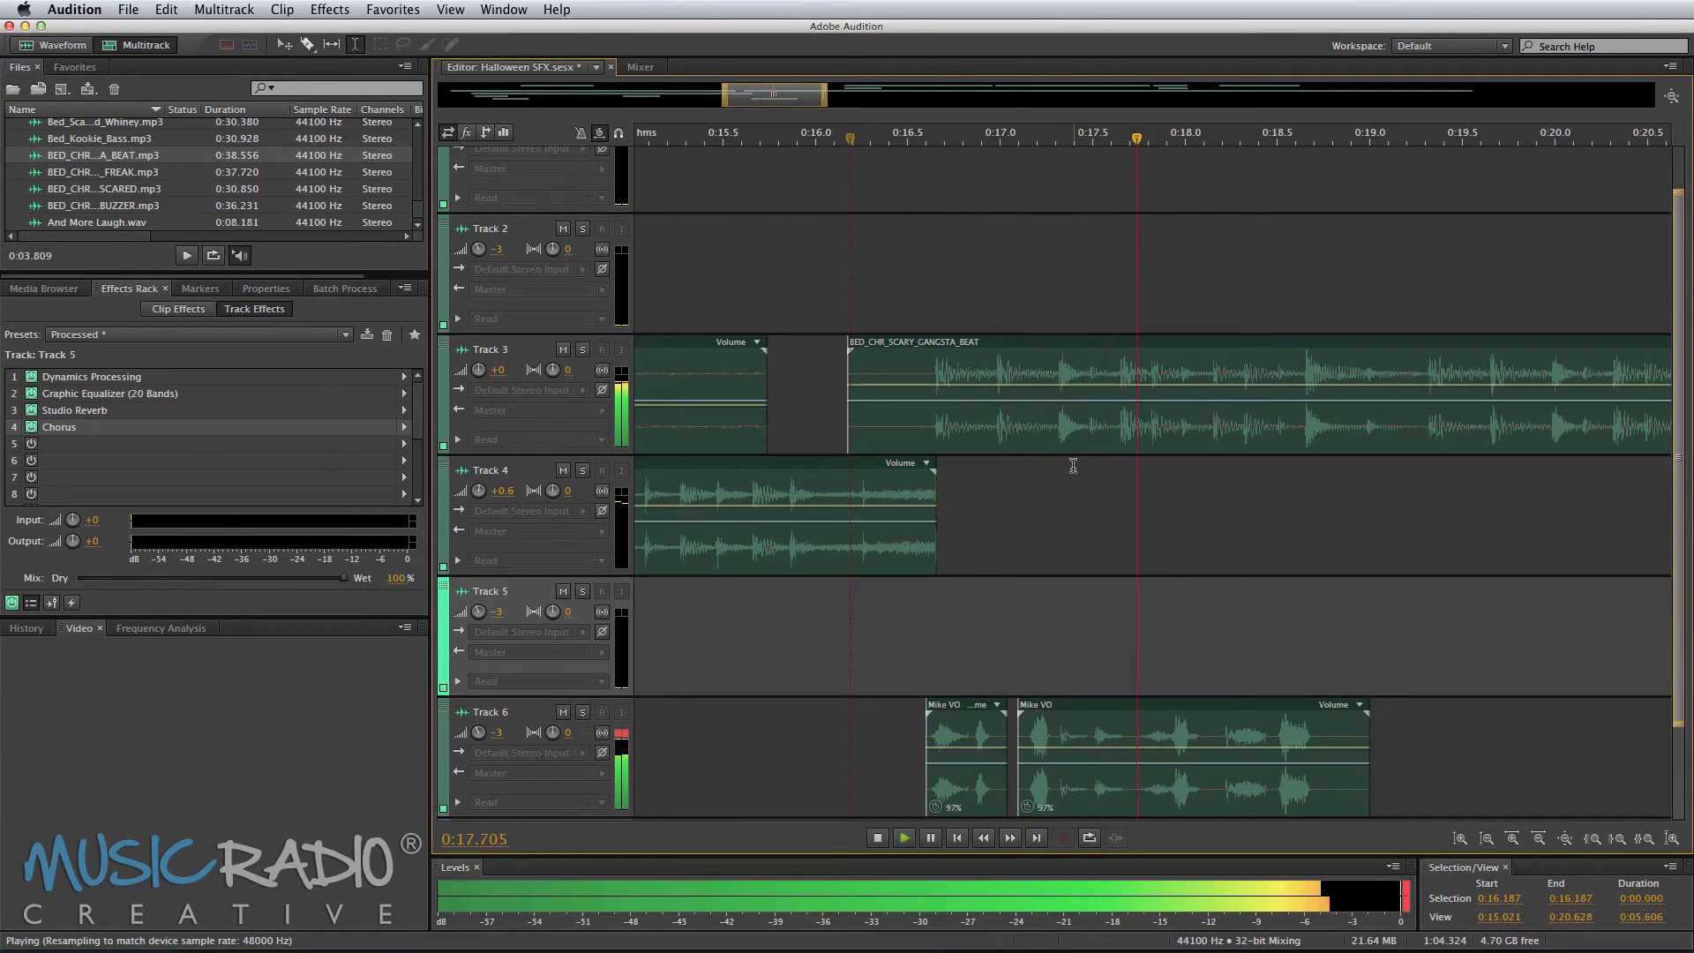
key(space)
key(space)
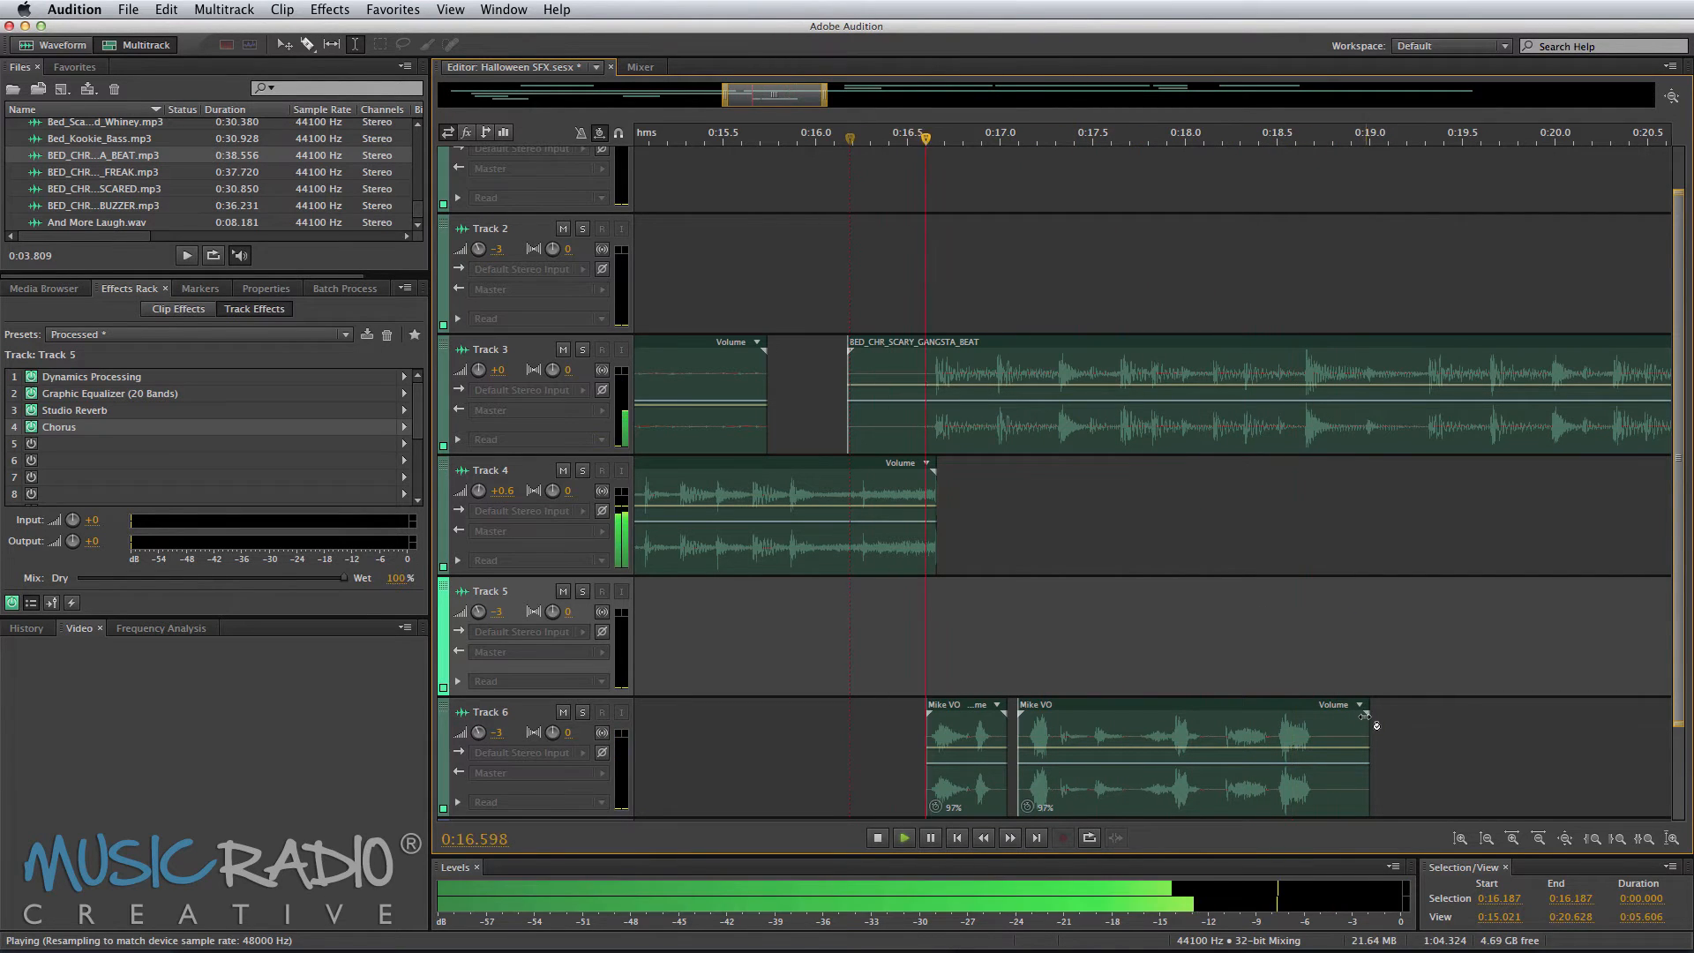
Step: Time-stretch the second part of the phrase to 94% and preview it
drag(1369, 711, 1356, 713)
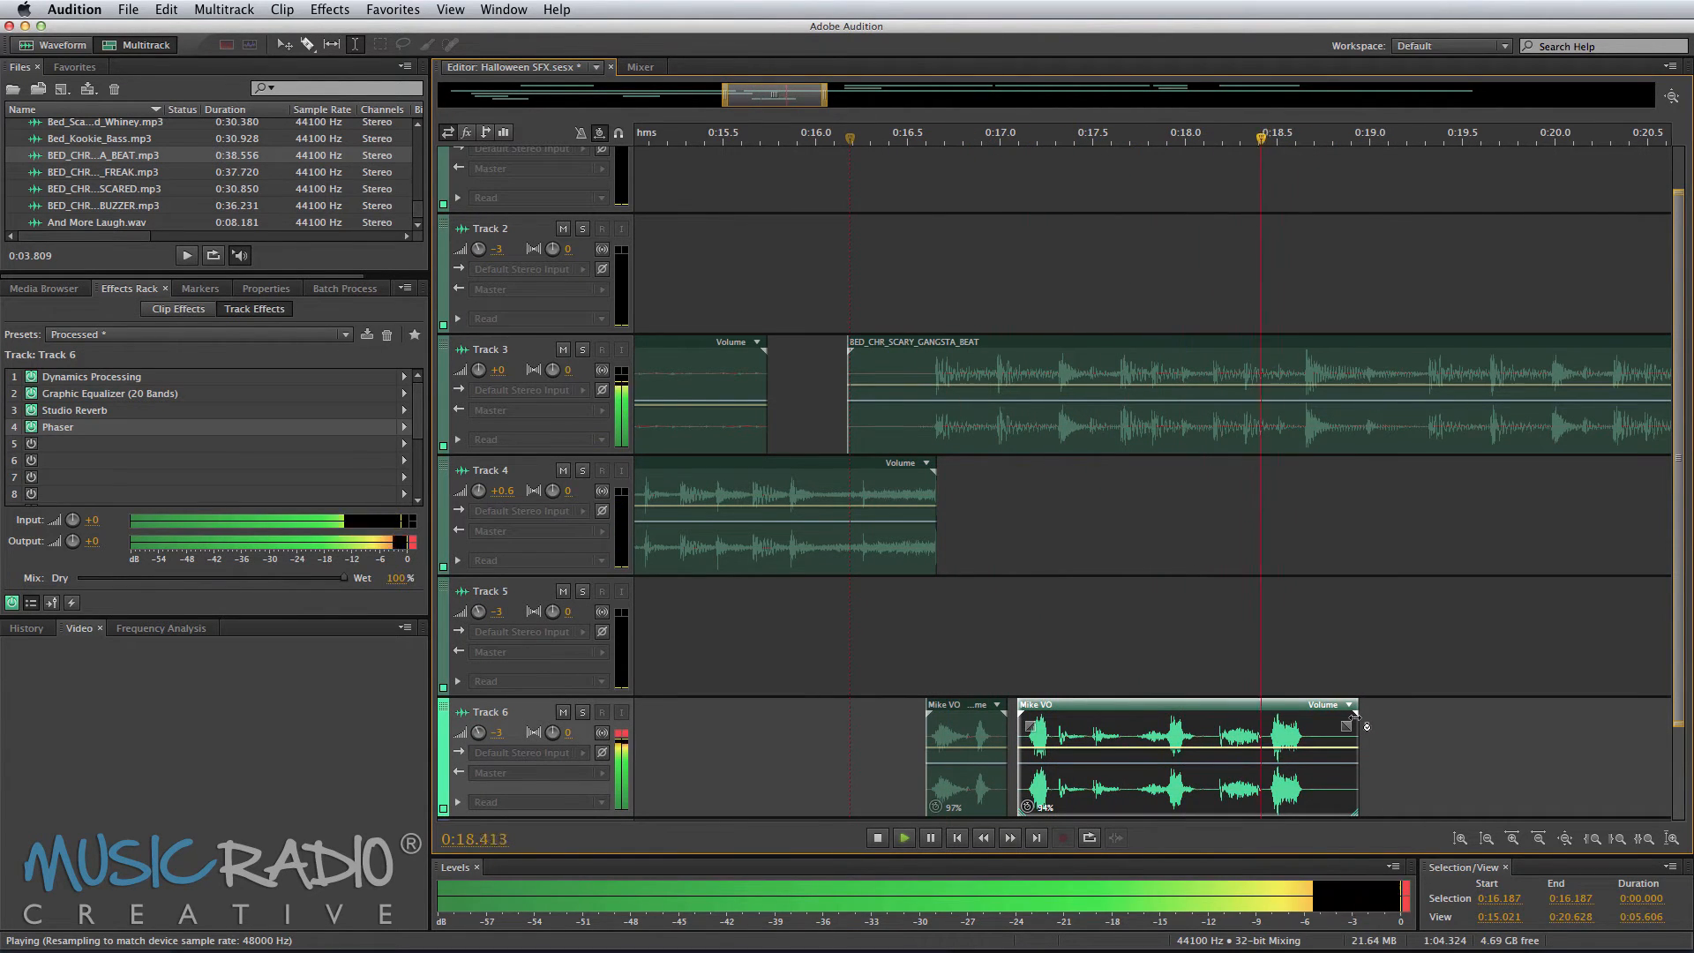
key(space)
key(space)
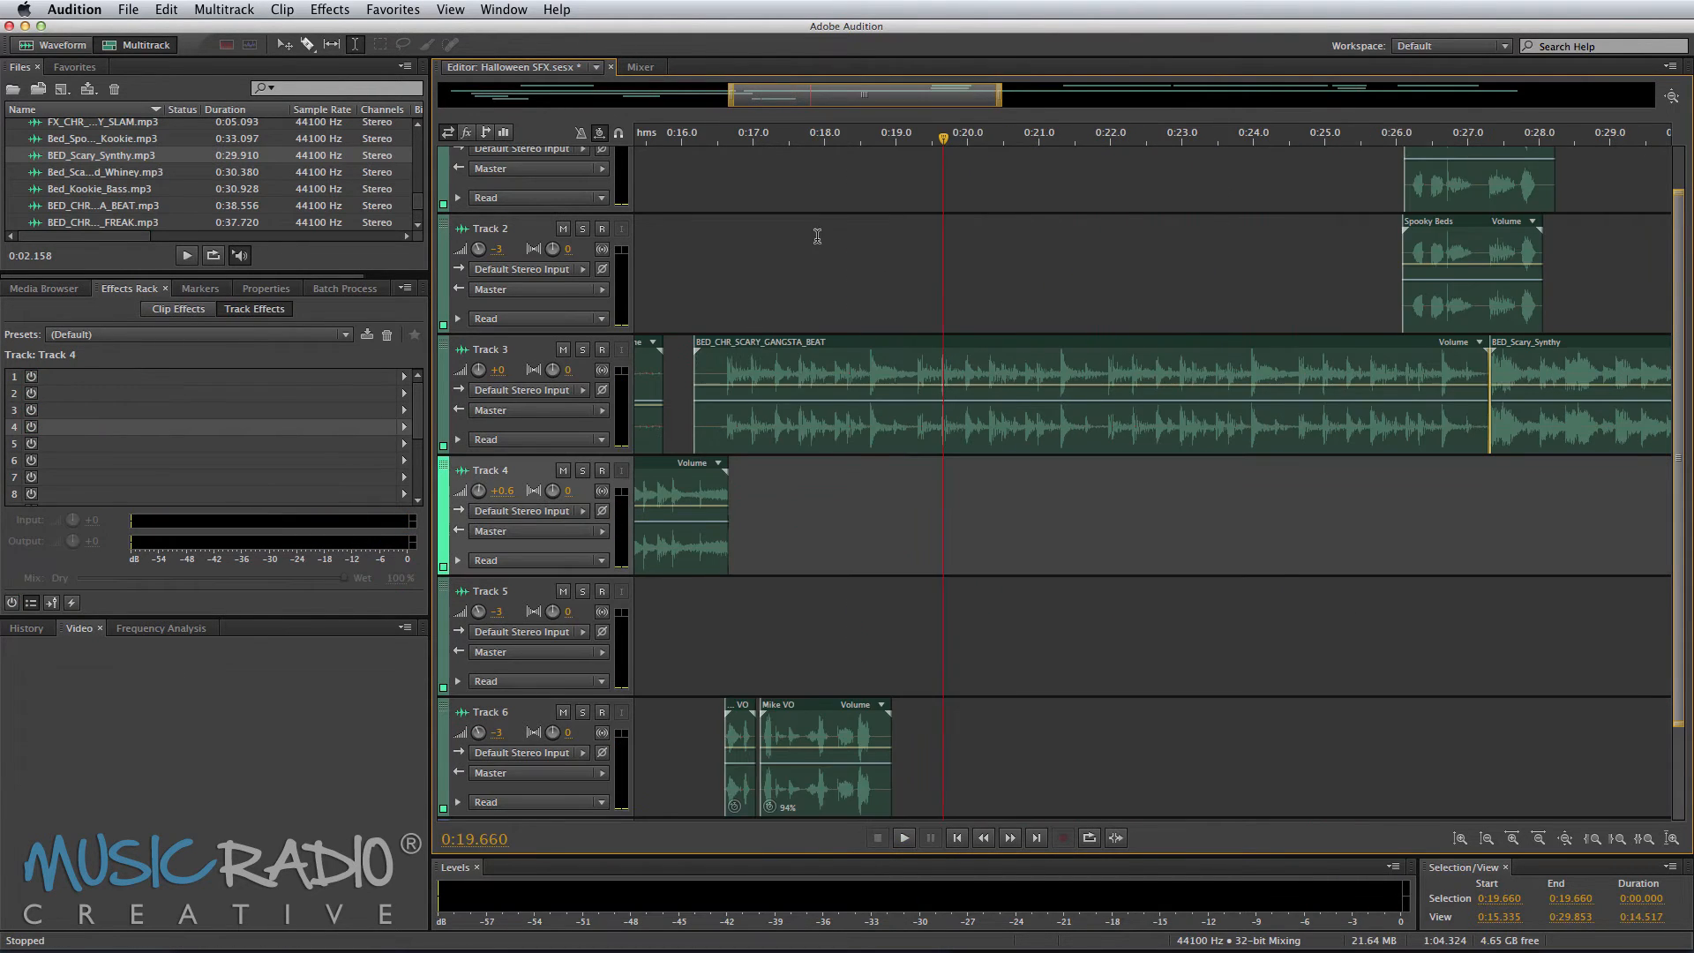
Step: Play back the session from about 0:20 to check the phrases against the beds
scroll(809, 234, down, 4)
scroll(988, 256, right, 3)
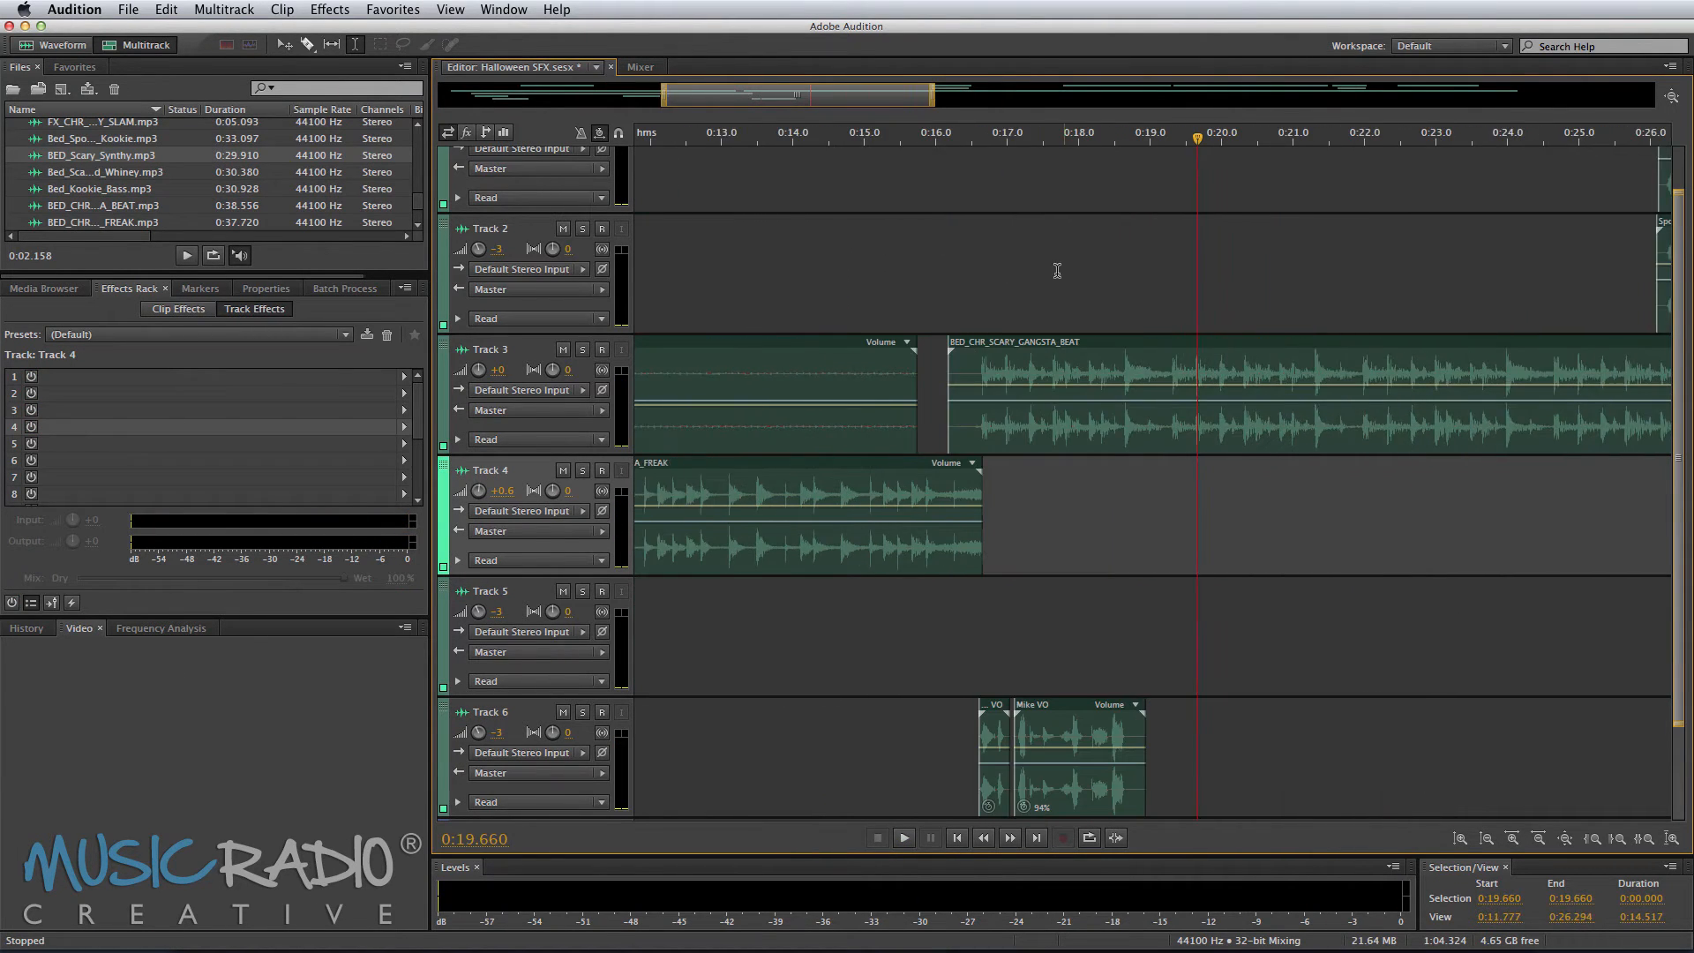
click(959, 275)
click(1173, 276)
key(space)
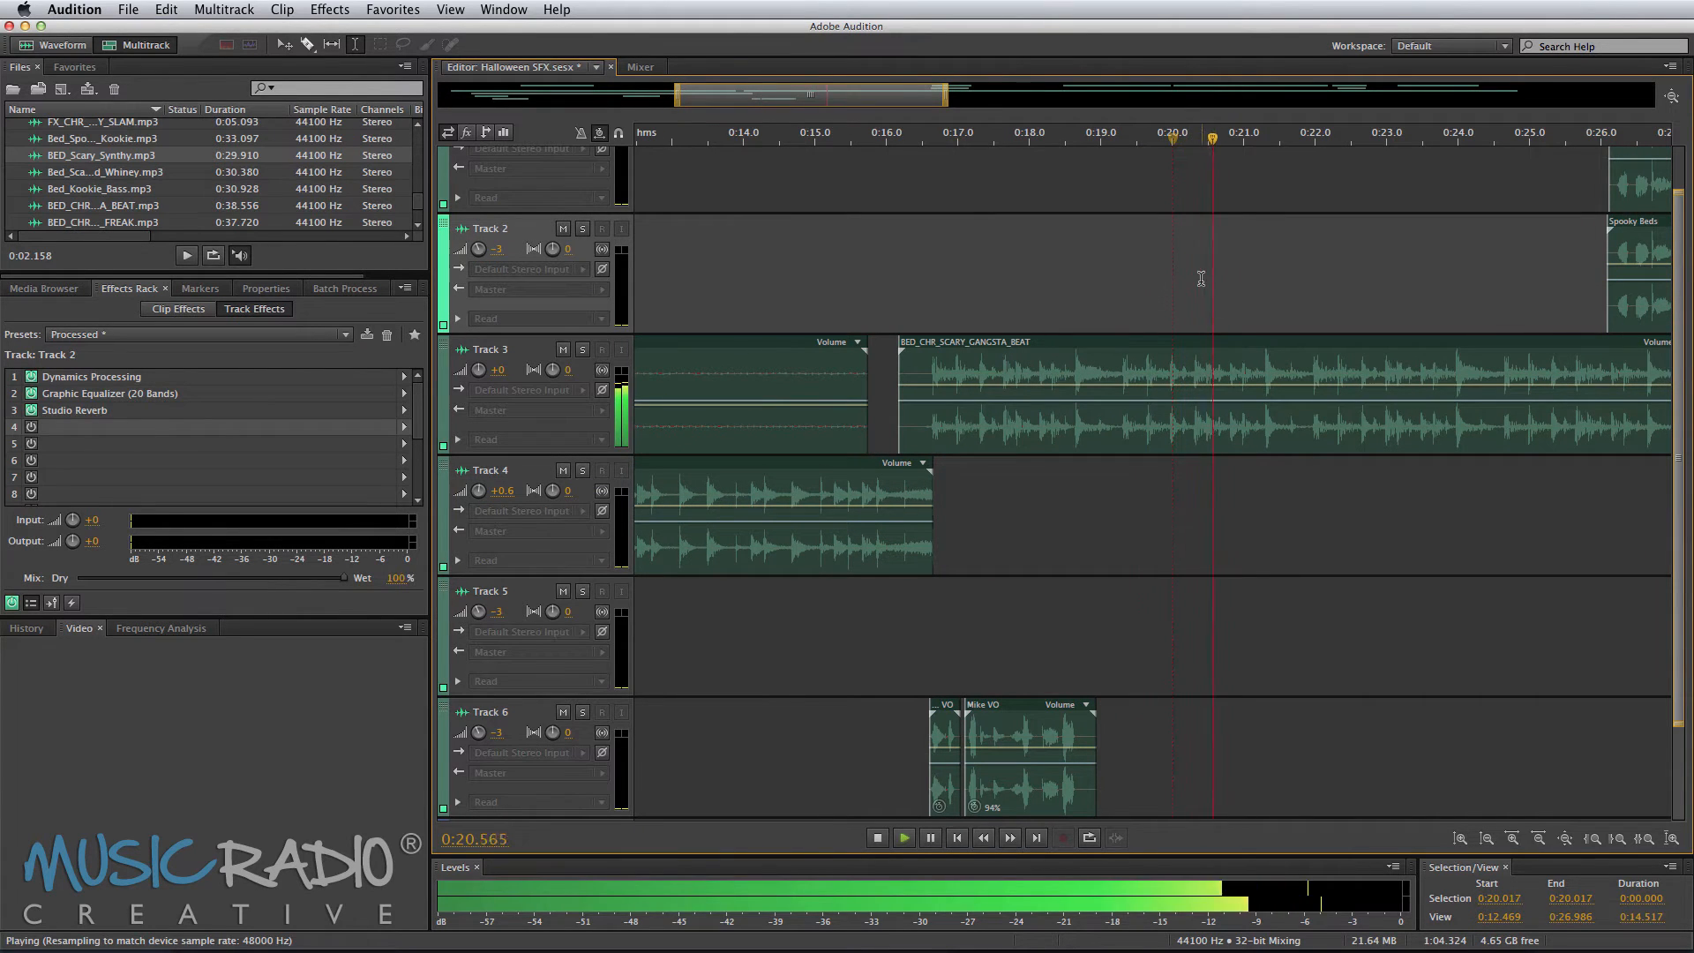
scroll(1288, 286, right, 4)
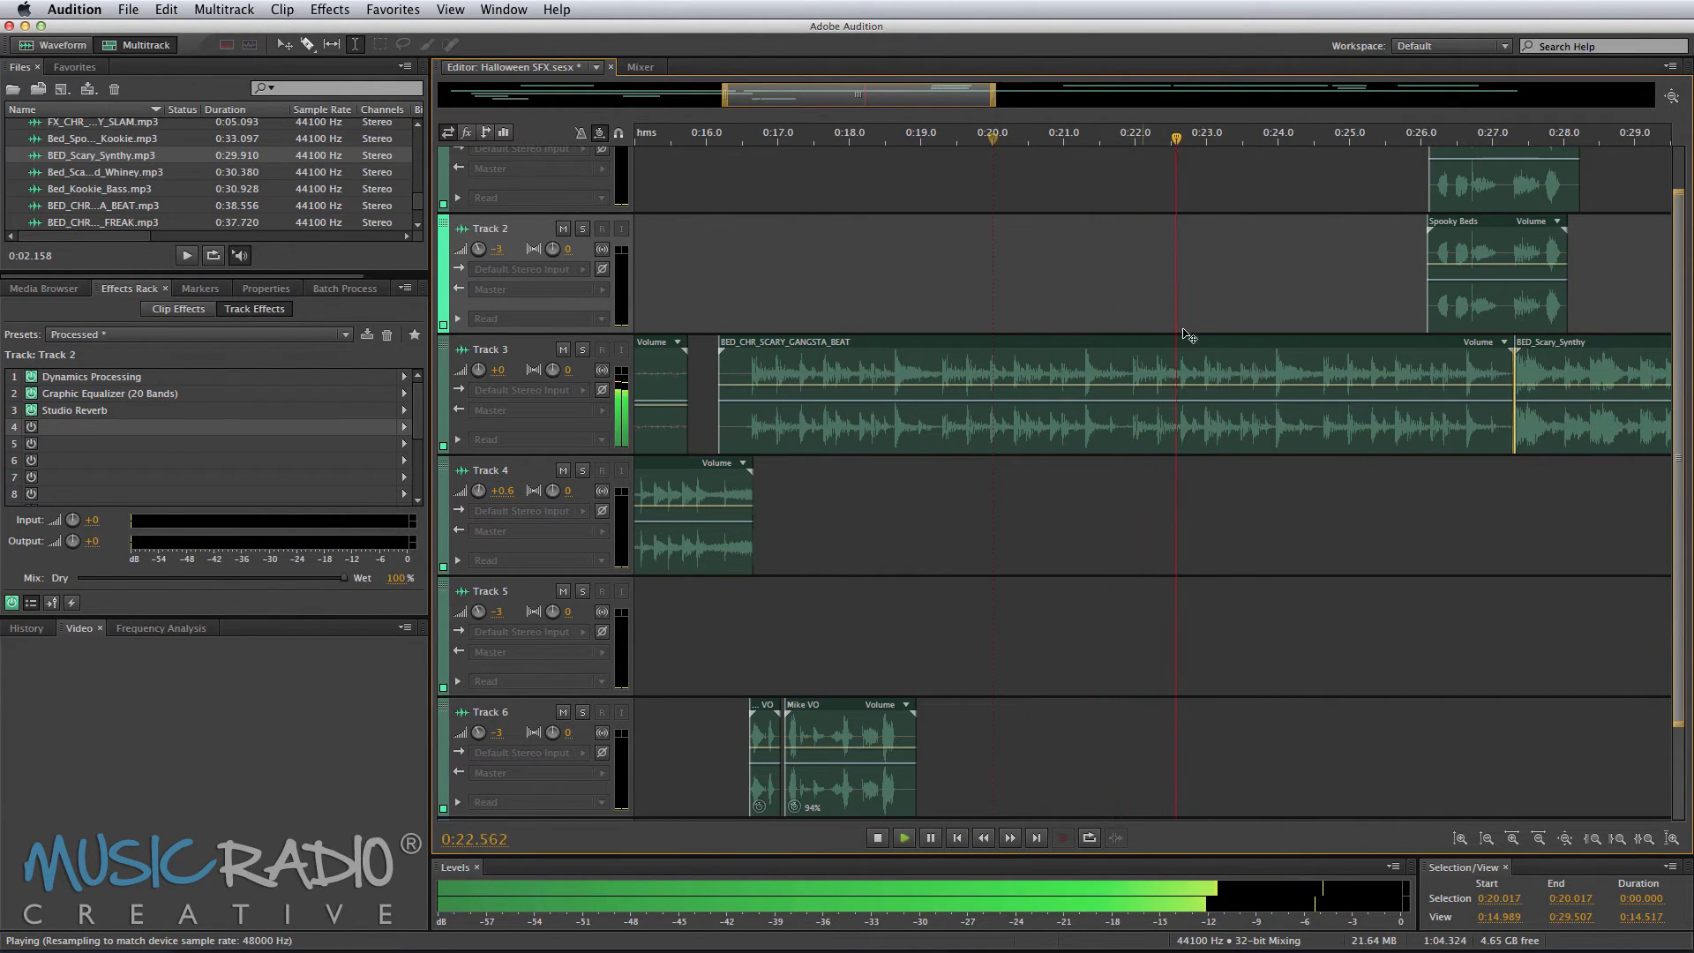
key(space)
Step: Delete Tracks 3 and 4 between about 0:22.0 and 0:23.7, and remove the rest of the gangsta beat
click(1126, 313)
drag(1135, 360, 1254, 556)
key(Delete)
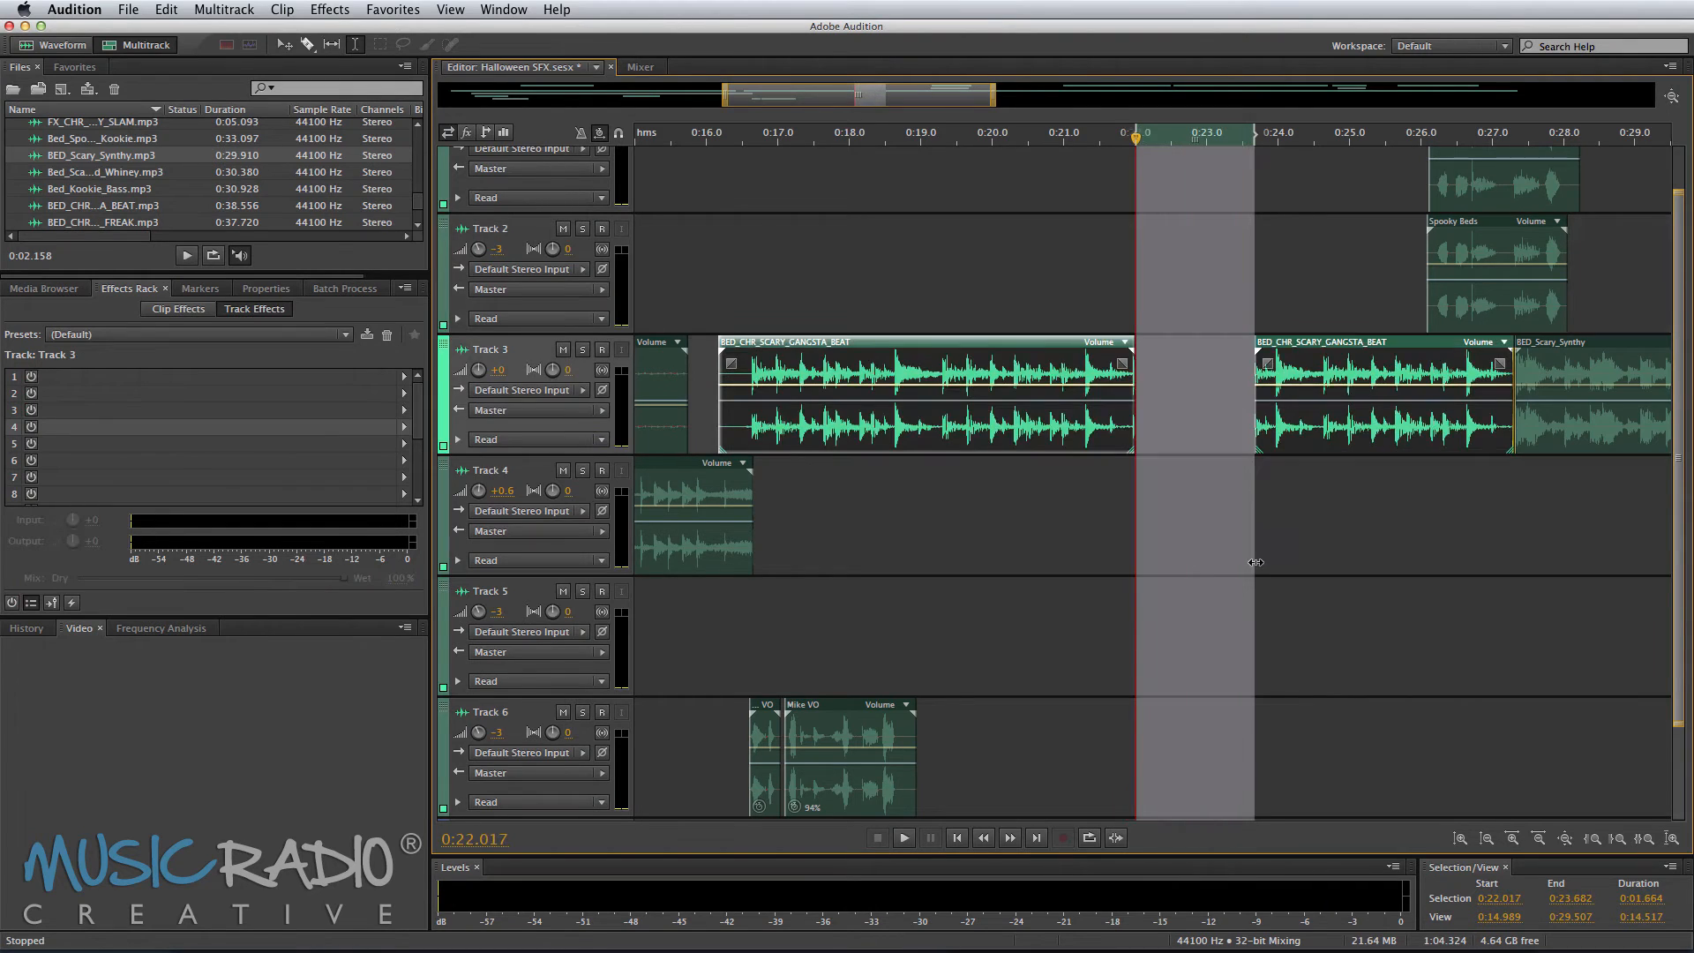
click(1270, 538)
click(1310, 409)
key(Delete)
Step: Move BED_Scary_Synthy onto Track 4, preview it, and shift it later to about 0:23.0
drag(1528, 386, 1134, 501)
click(1093, 476)
key(space)
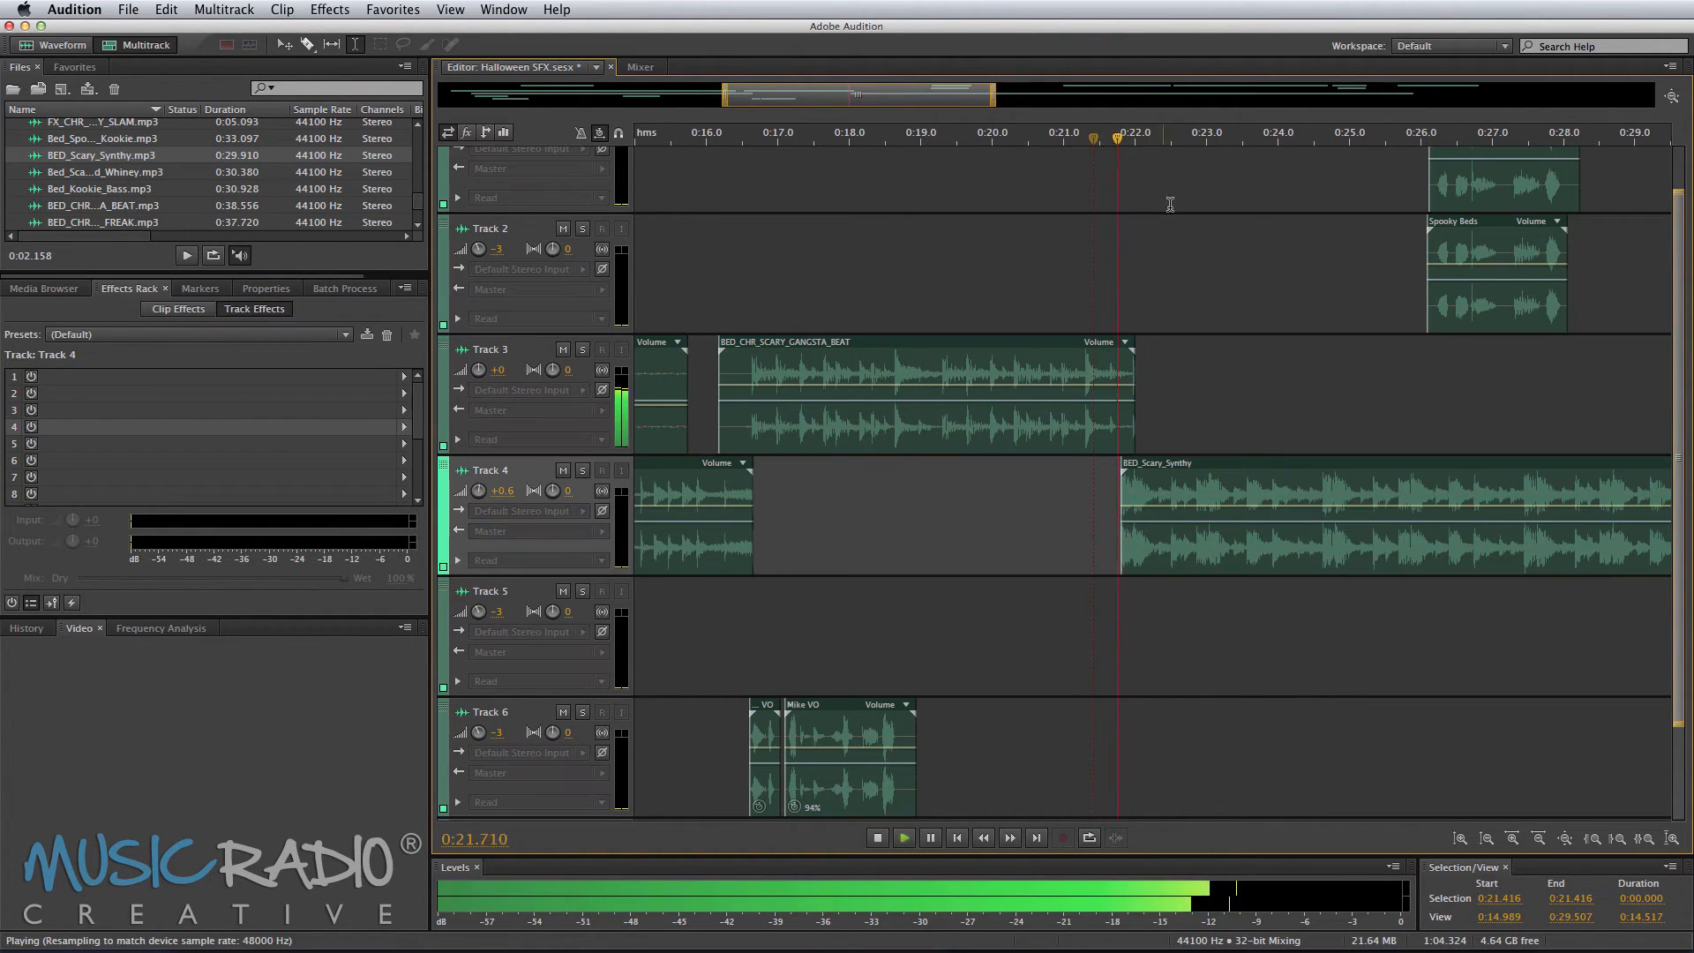
scroll(1124, 450, up, 5)
key(space)
key(space)
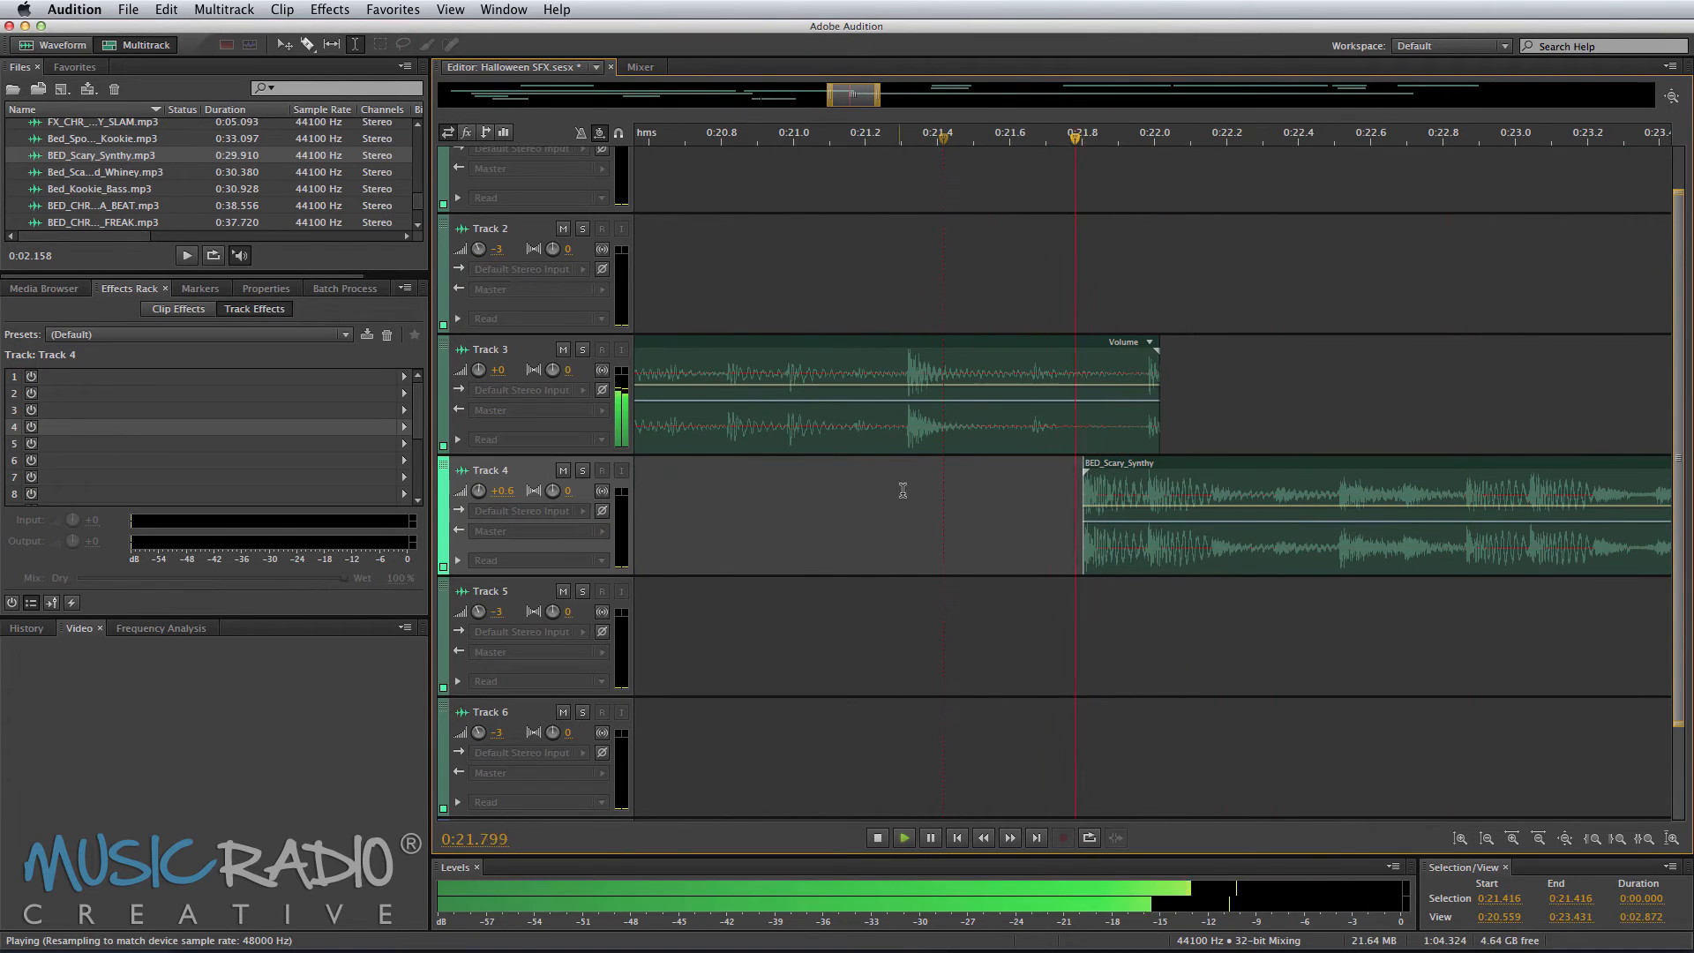
click(862, 491)
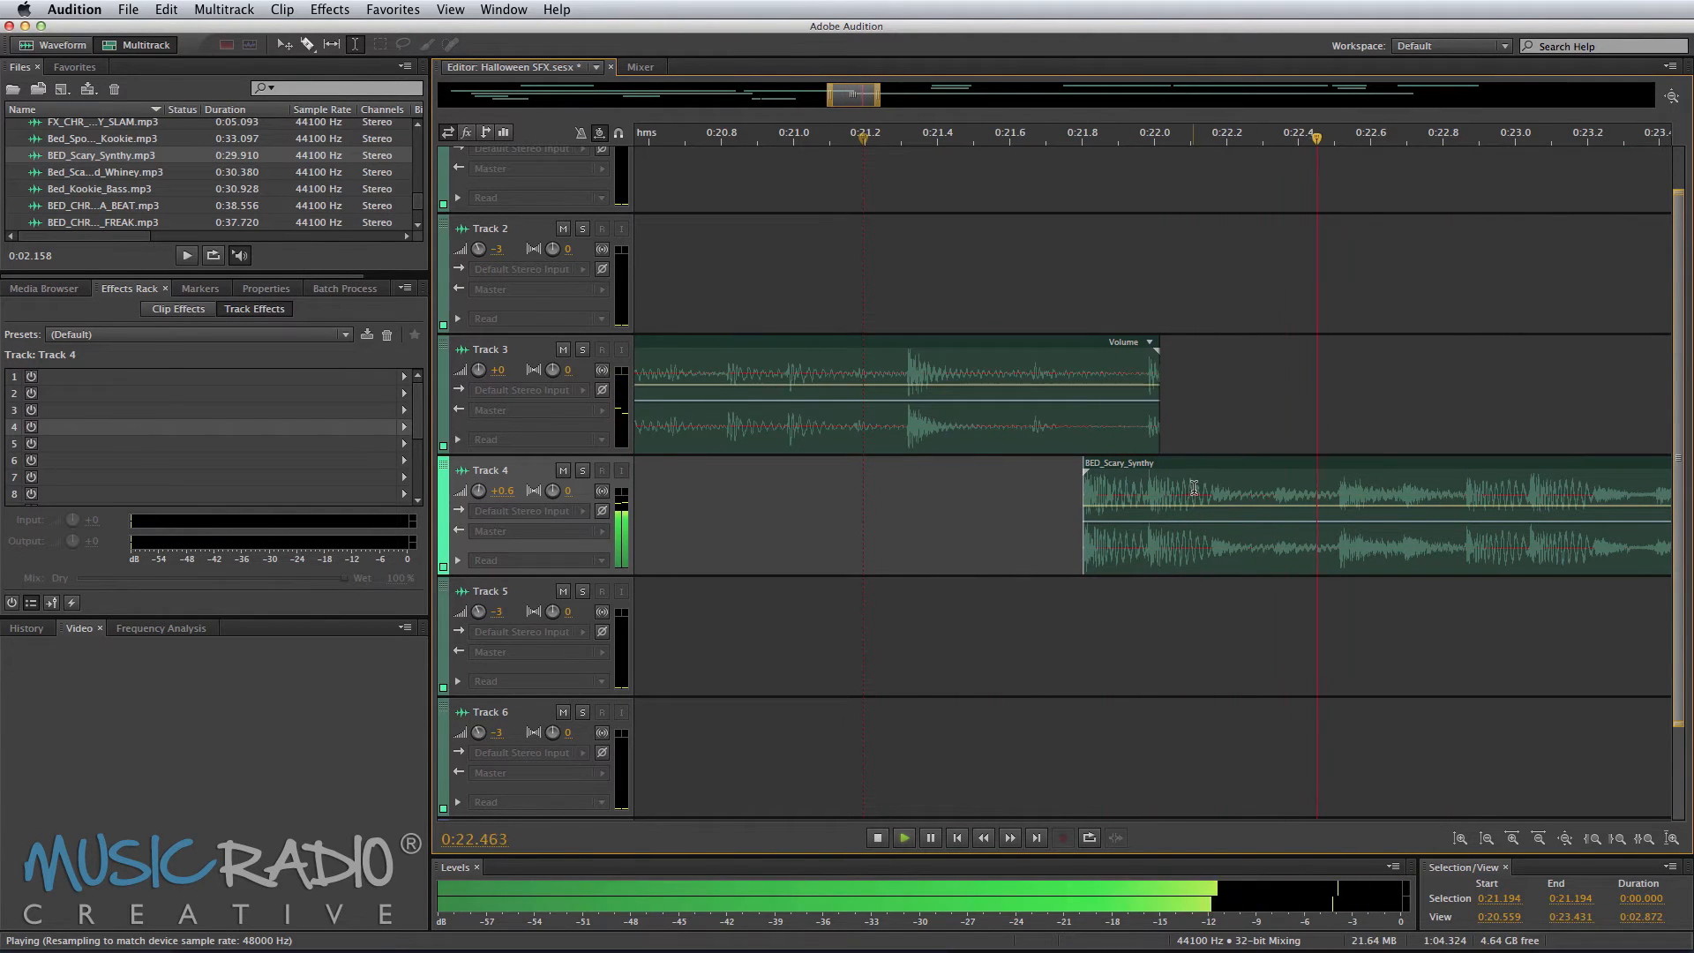
key(space)
key(space)
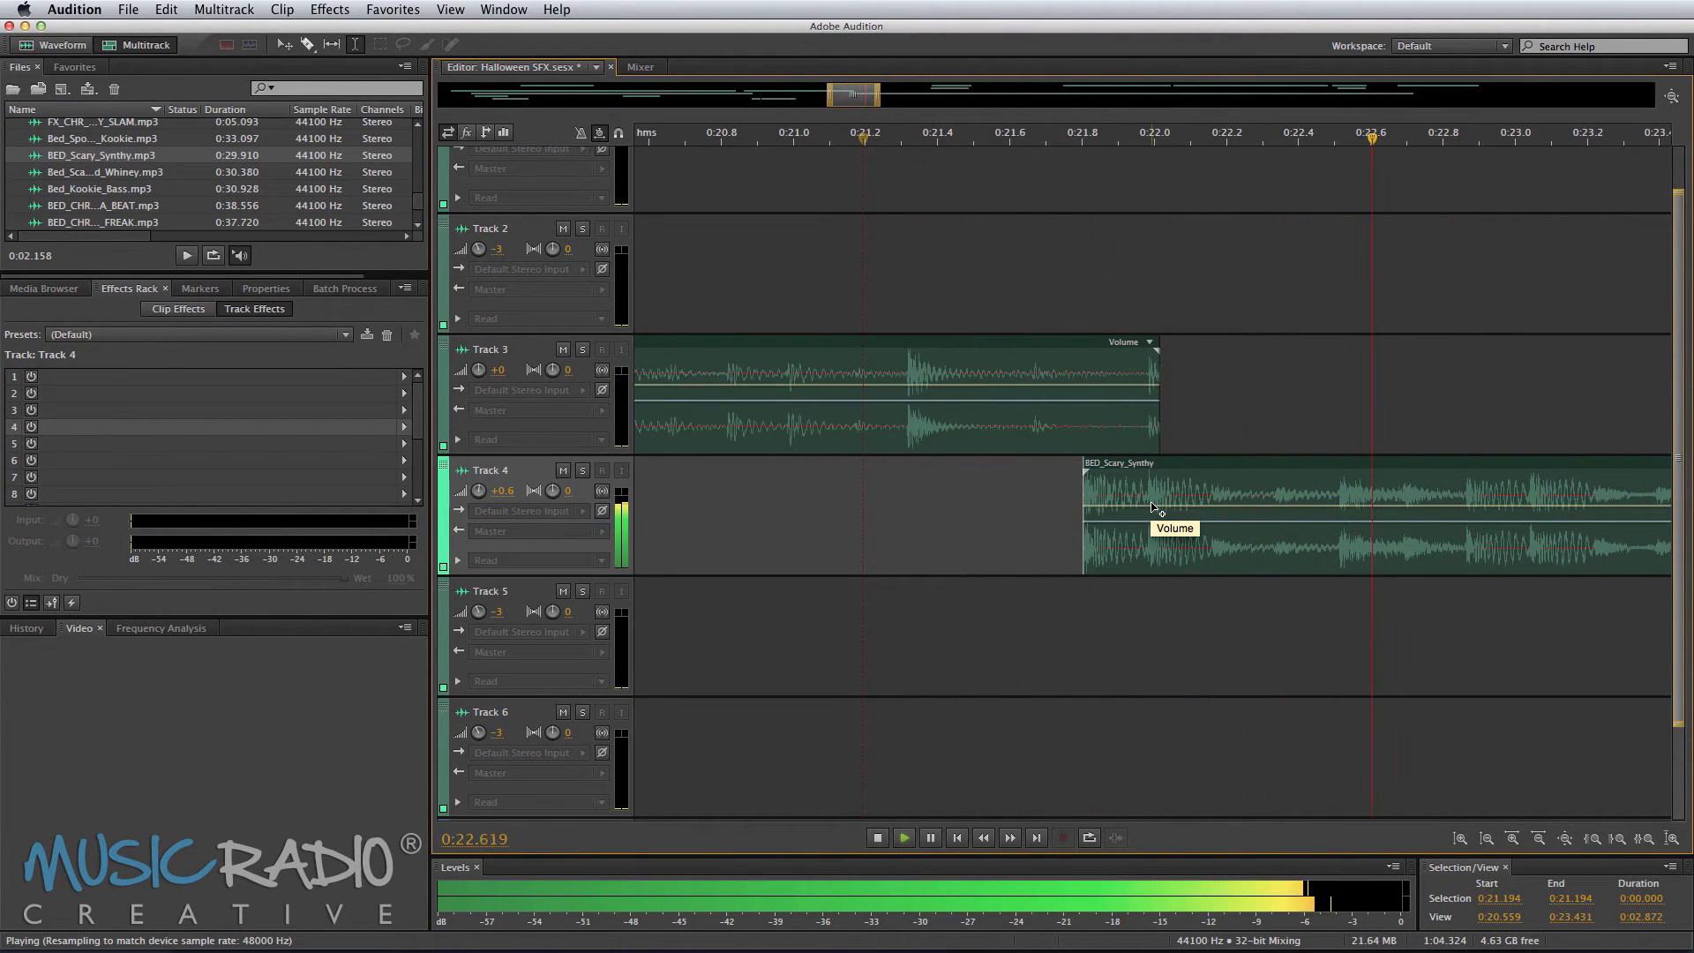
key(space)
drag(1226, 476, 1666, 481)
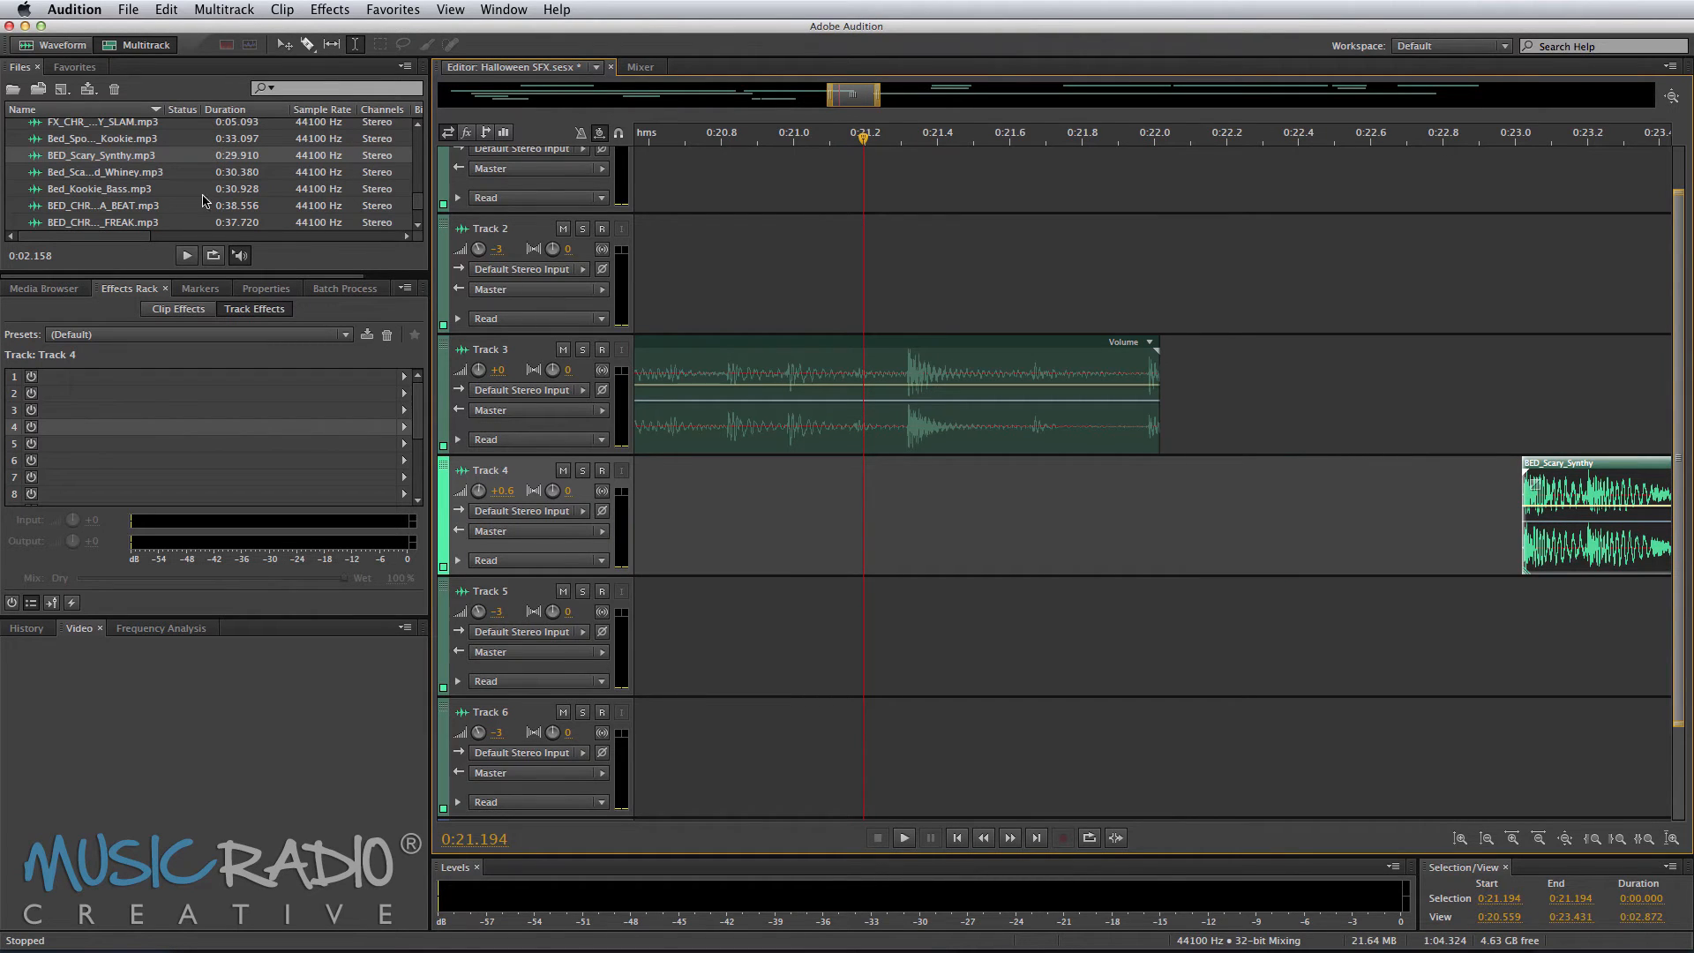
Step: Add FX_ROCK_SCREAMER.mp3 to Track 4 at about 0:21.8 and play it back
scroll(198, 200, up, 5)
click(106, 223)
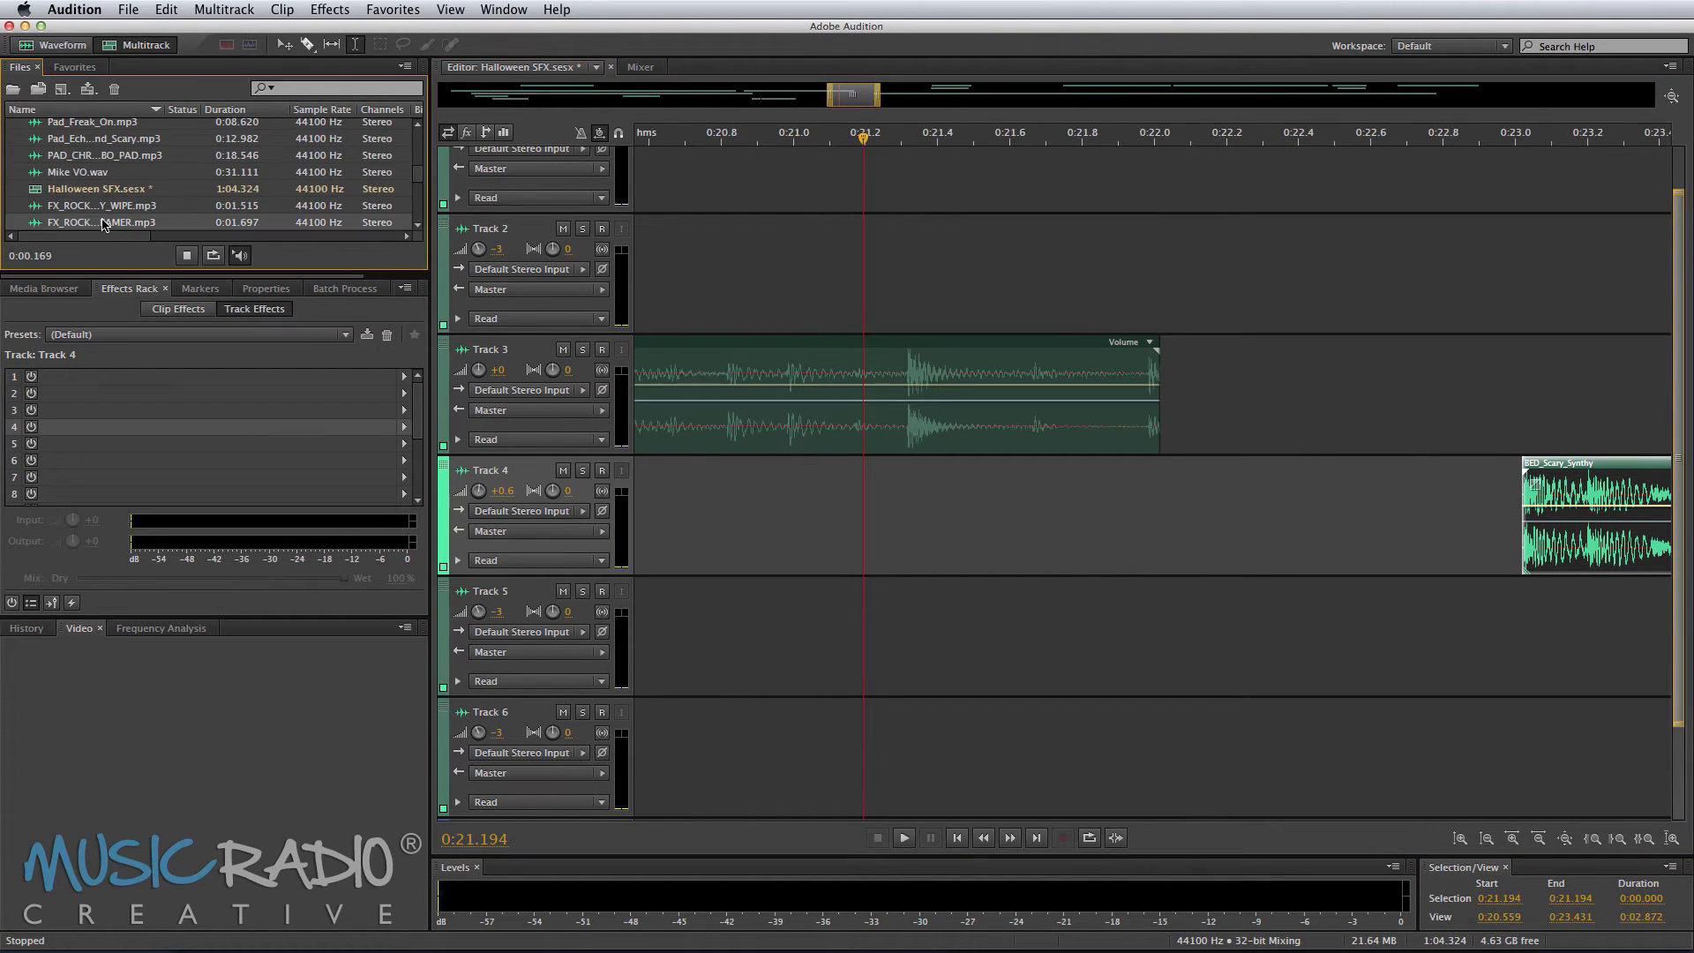
scroll(110, 203, down, 3)
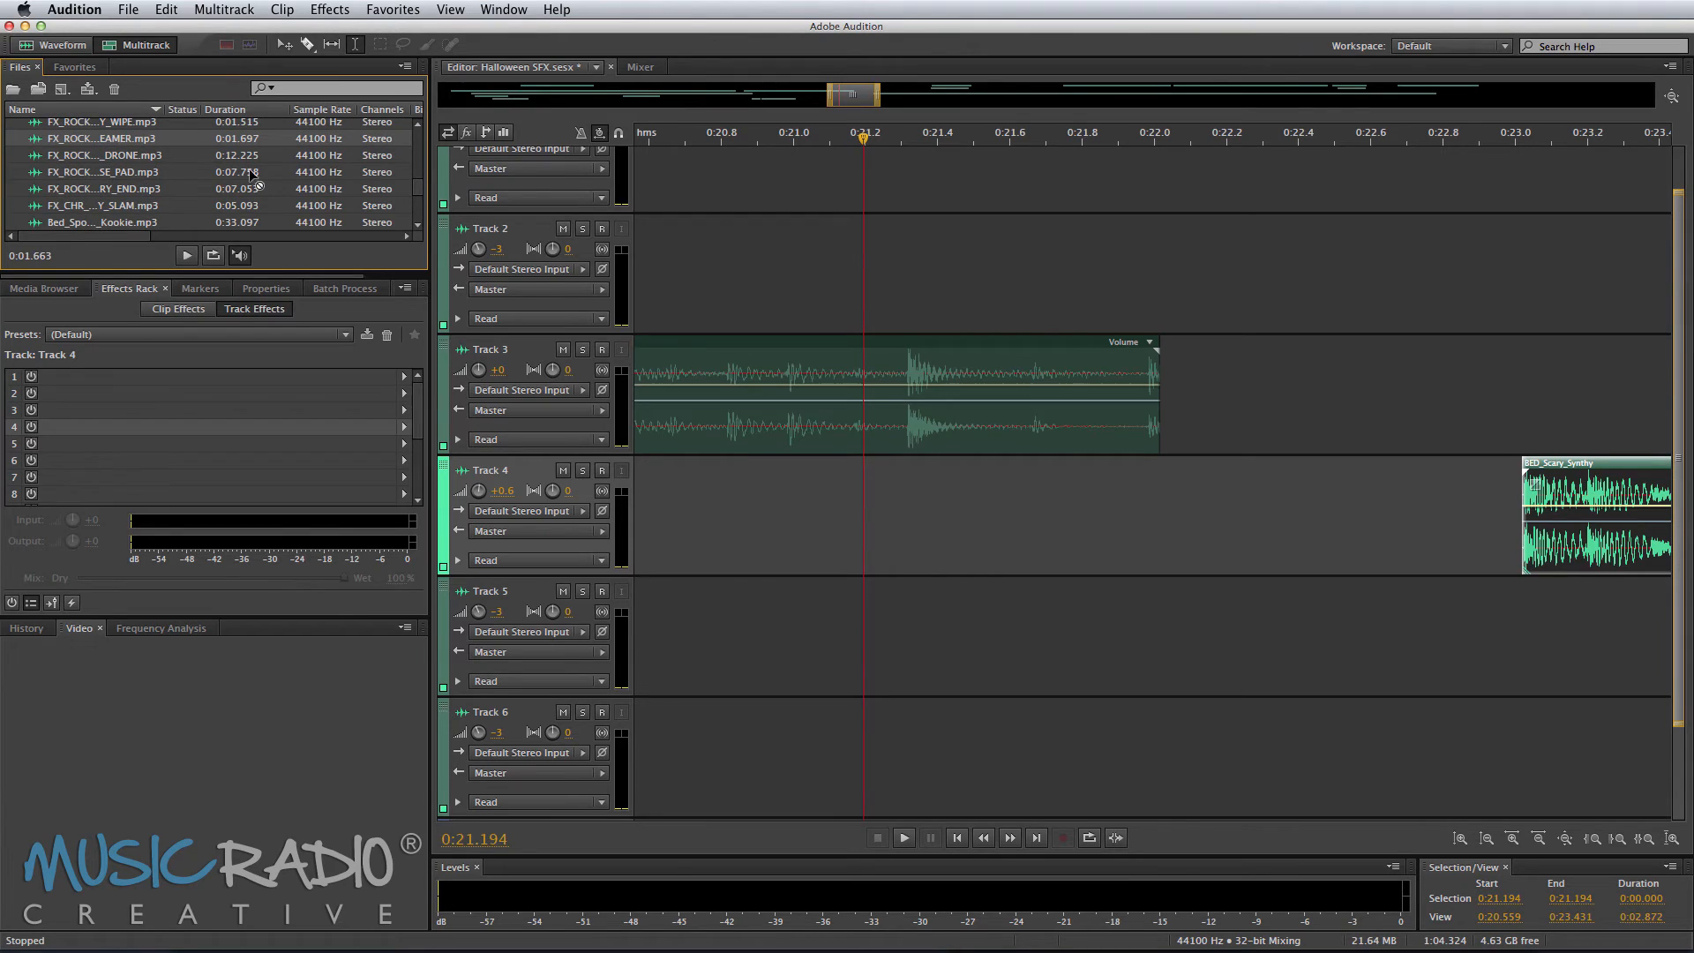
drag(253, 175, 1074, 498)
key(space)
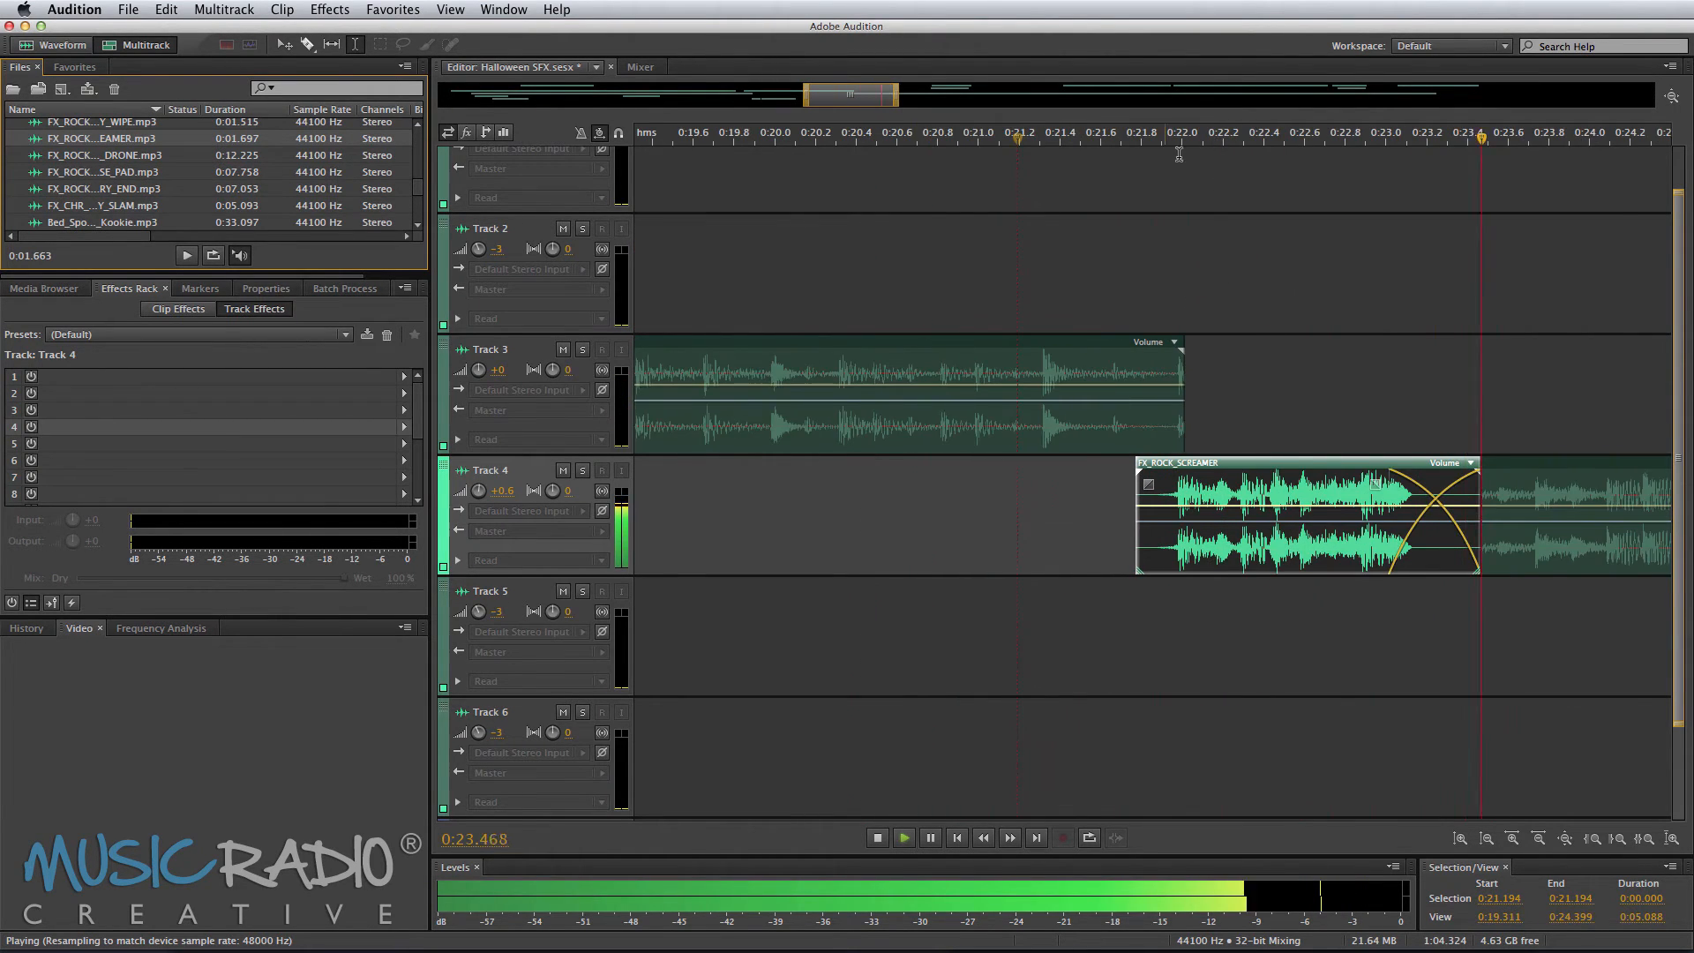
scroll(1220, 143, down, 5)
key(space)
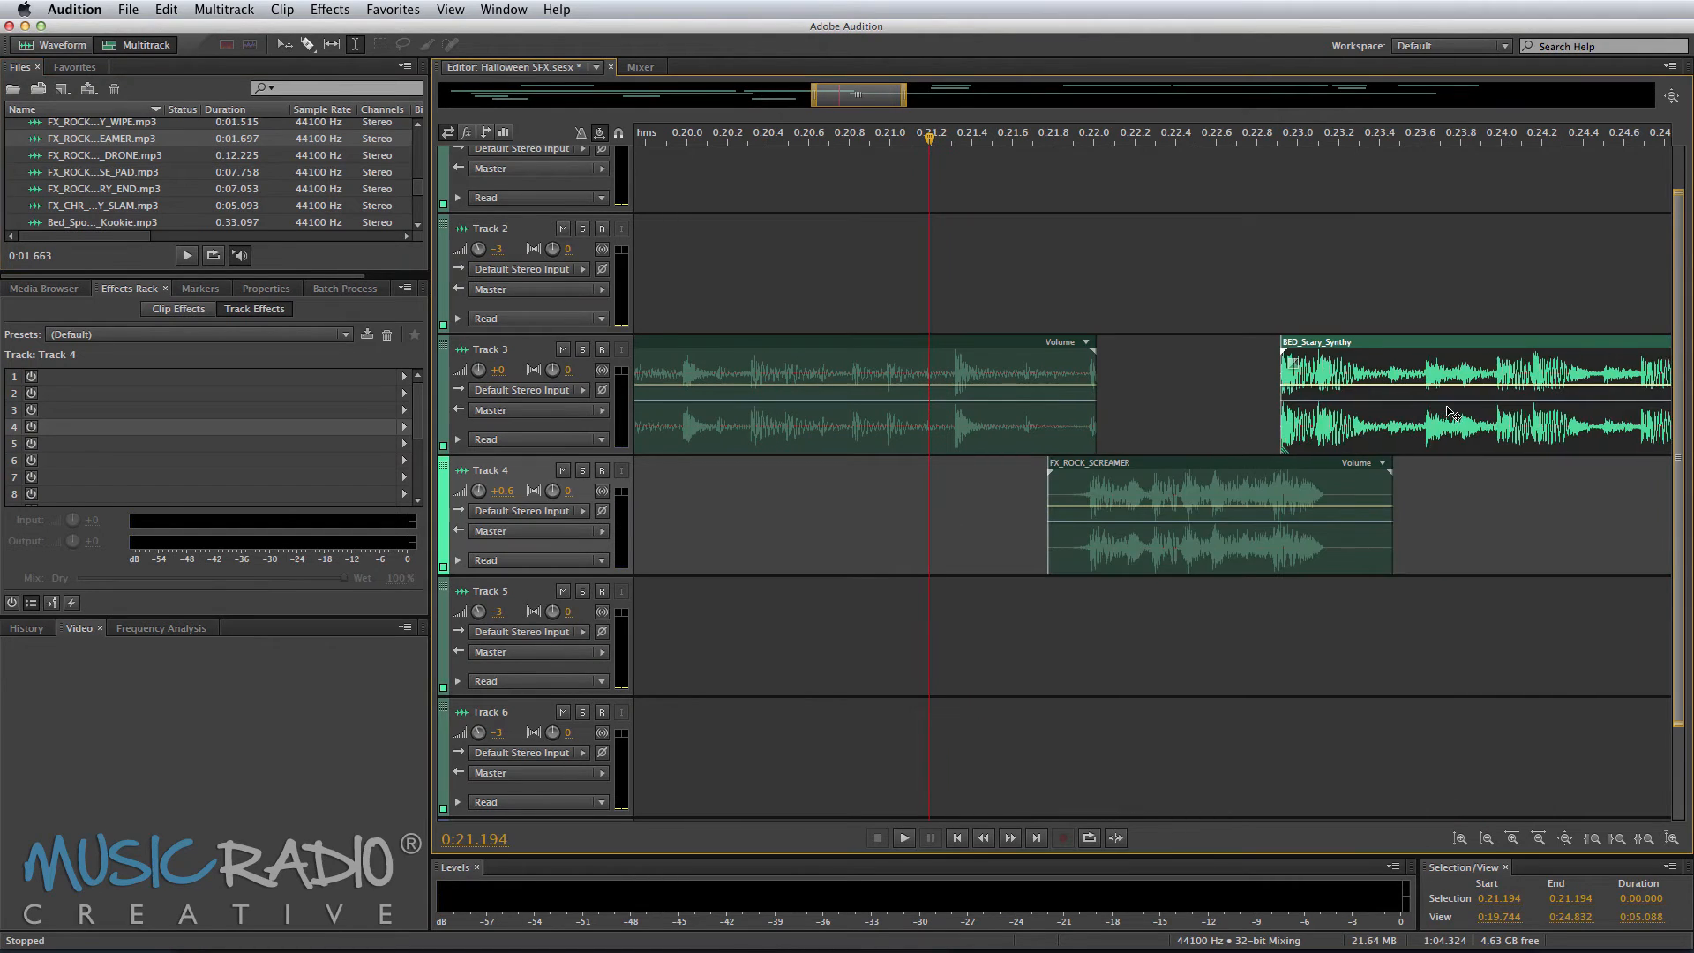
Step: Move the BED_Scary_Synthy clip onto Track 3 and position it at about 0:22.9, previewing as you go
drag(1451, 413, 1448, 413)
key(space)
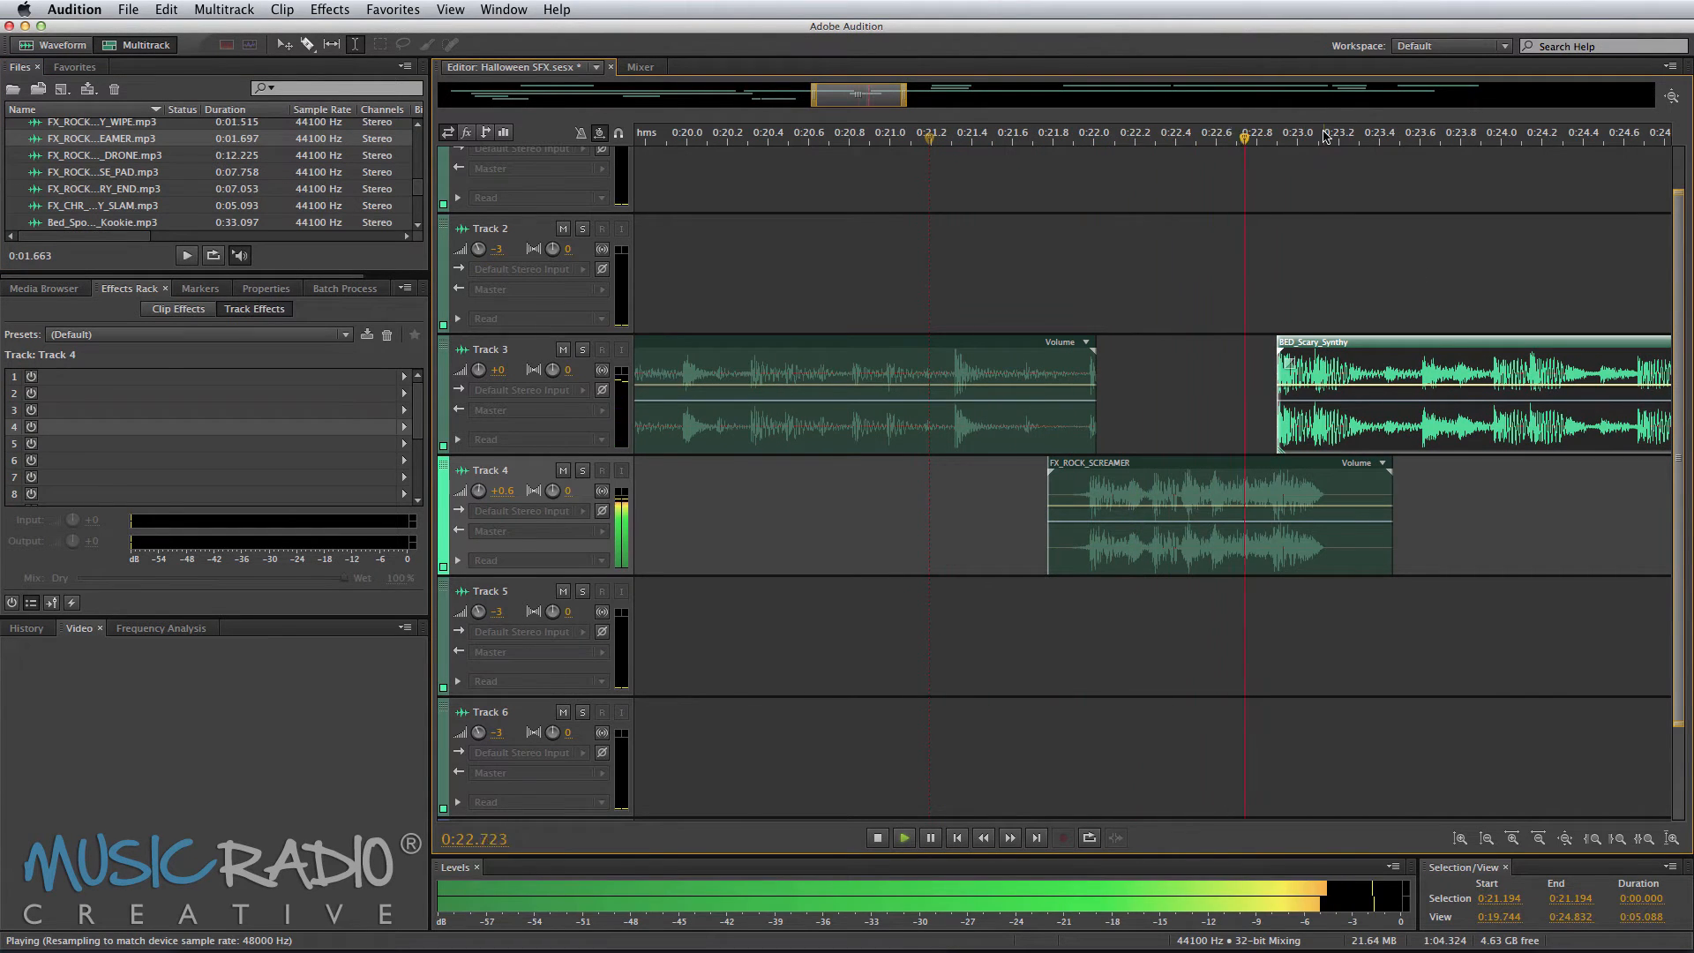
scroll(1325, 135, down, 2)
key(space)
drag(1339, 445, 1307, 437)
key(space)
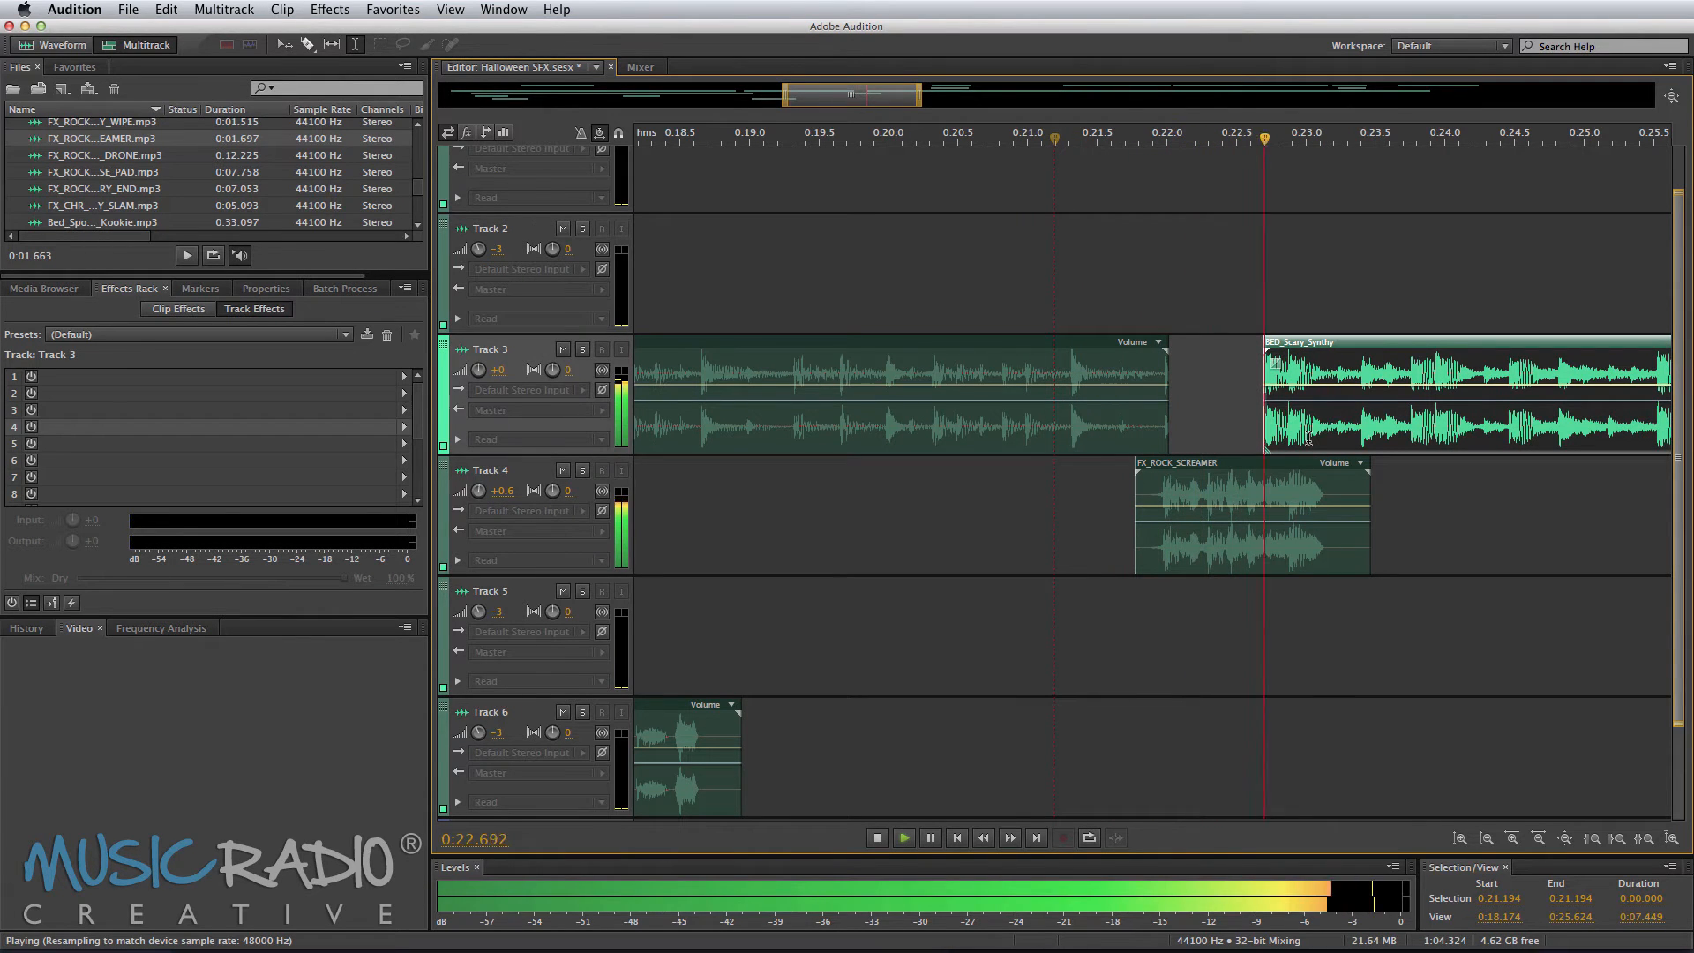
key(space)
scroll(1297, 85, up, 3)
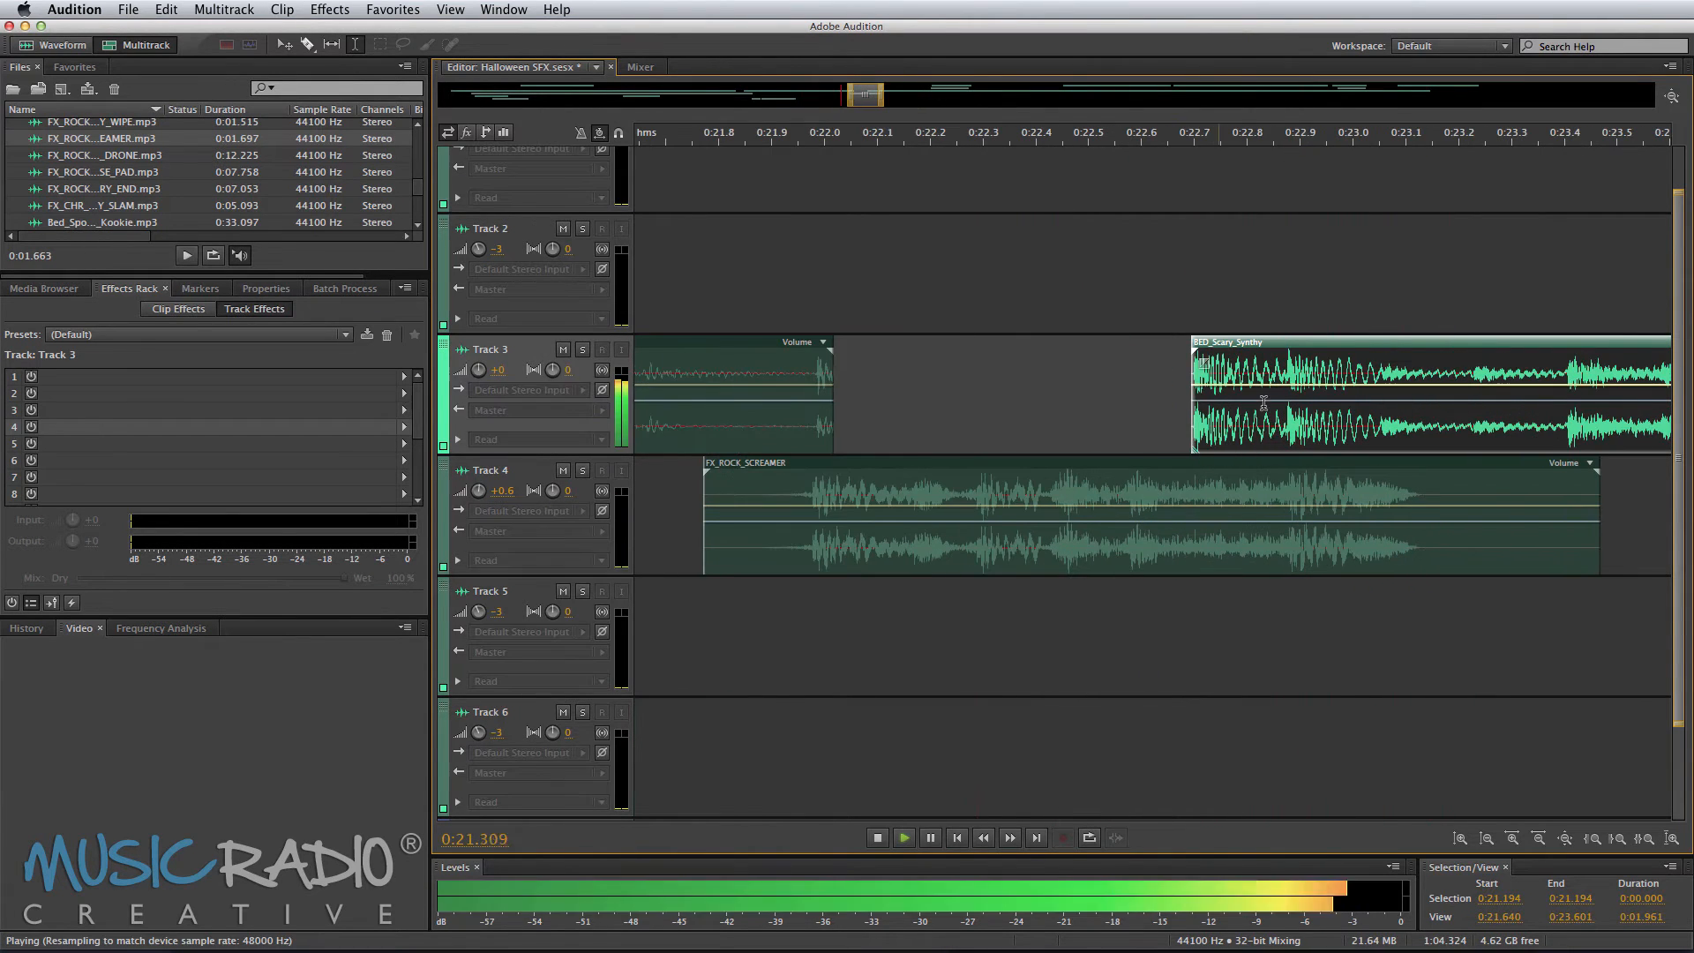
drag(1191, 434, 1273, 434)
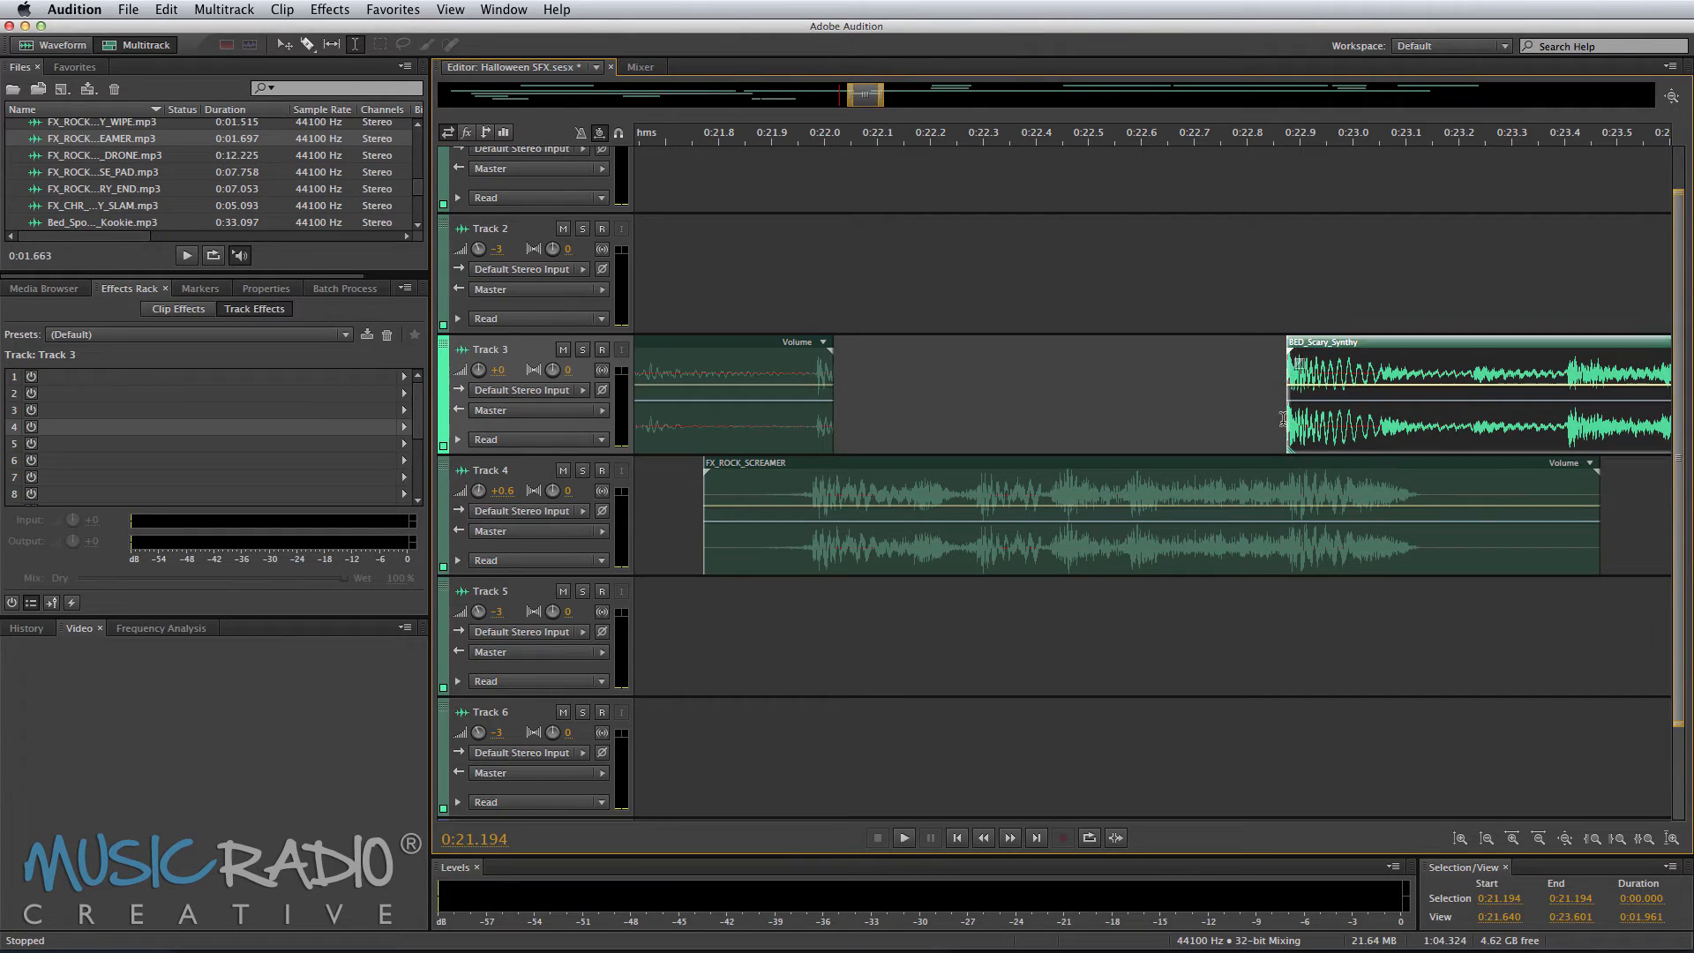
Step: Move the Spooky Beds clips on Tracks 1 and 2 earlier to about 0:21.7, previewing the mix around them
click(1118, 428)
key(space)
click(692, 257)
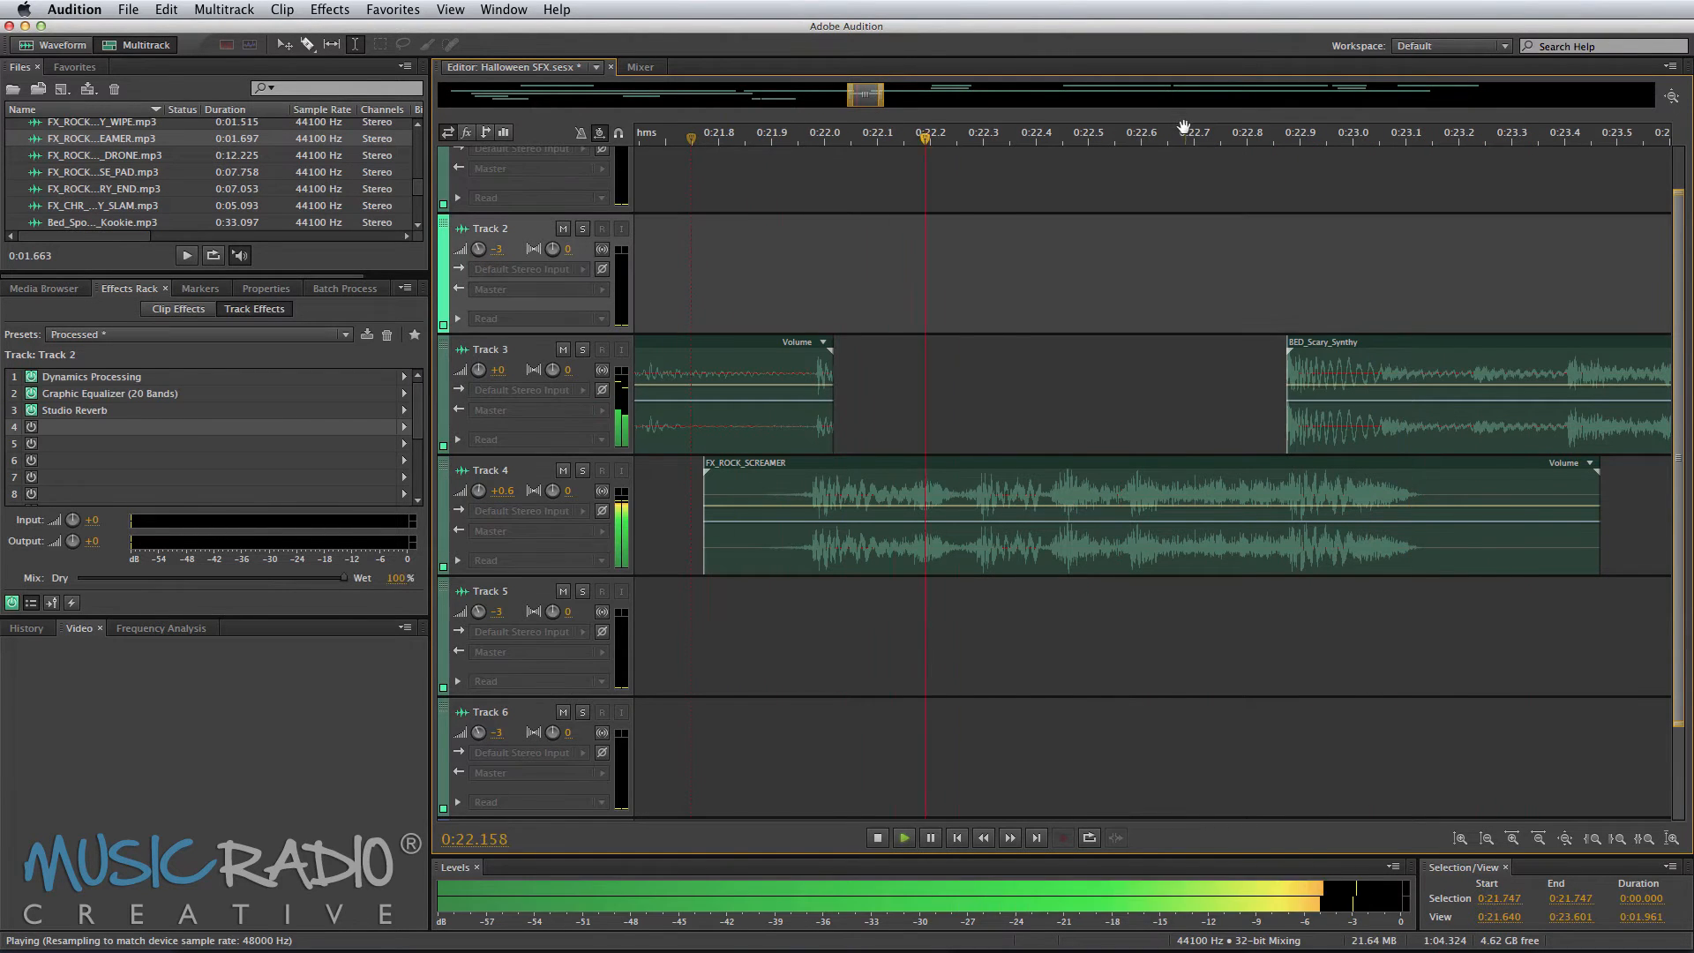
scroll(1207, 139, down, 4)
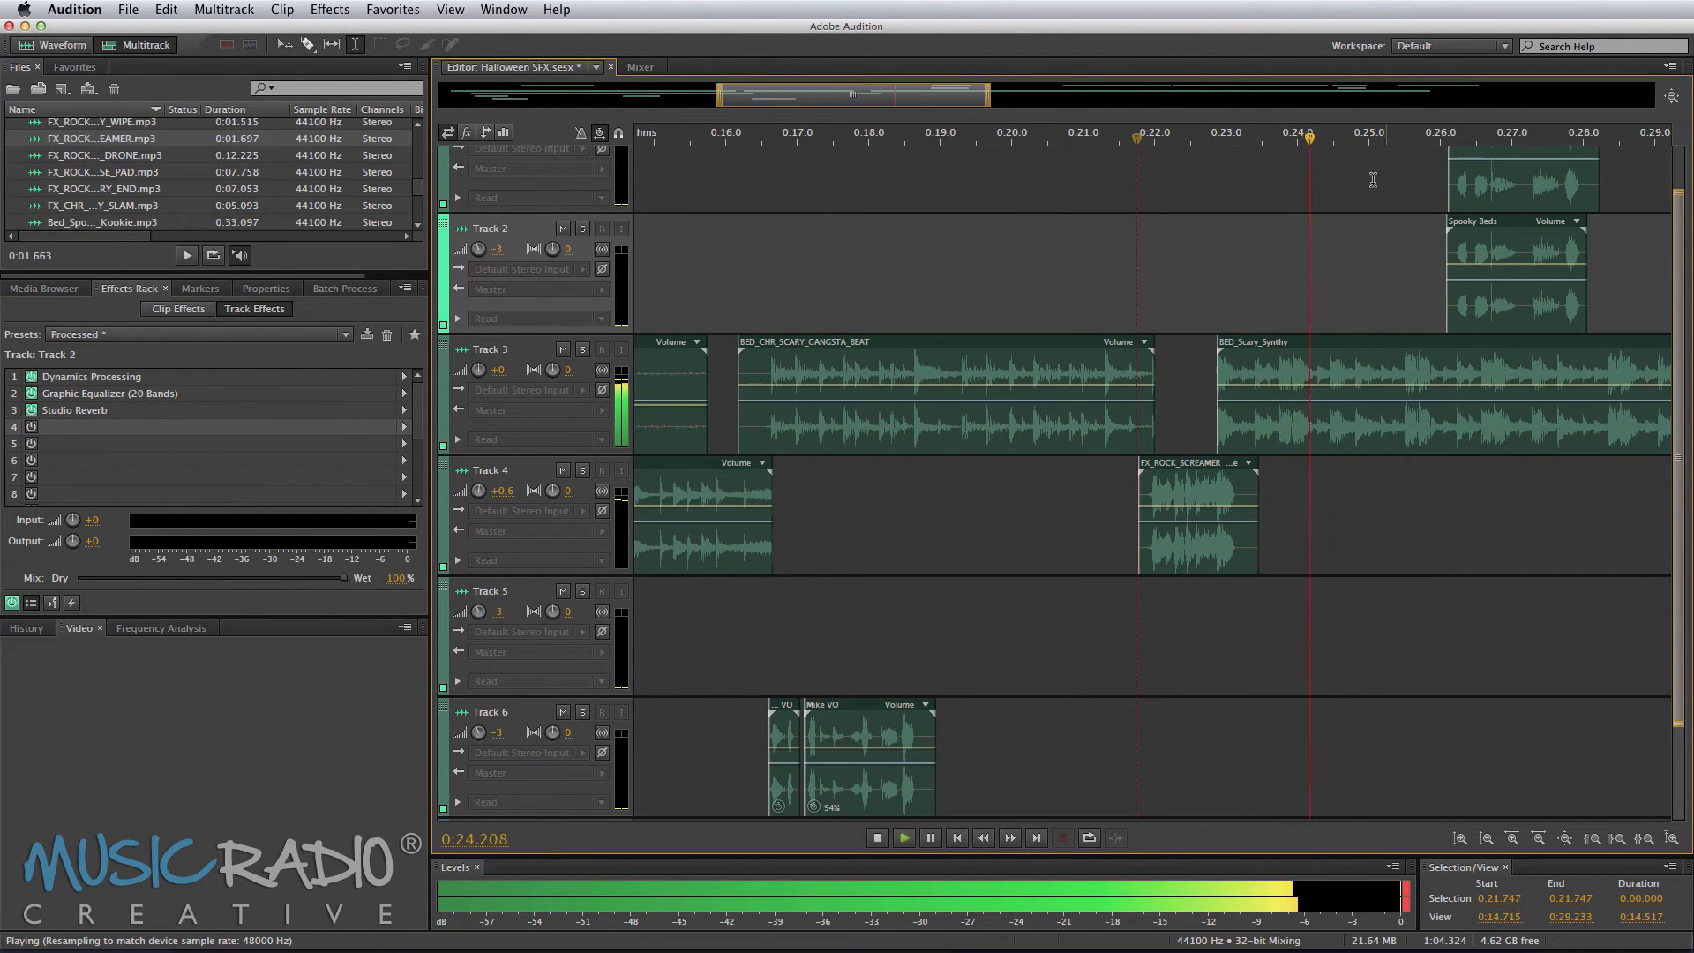
key(space)
drag(1483, 184, 1183, 324)
click(1114, 310)
key(space)
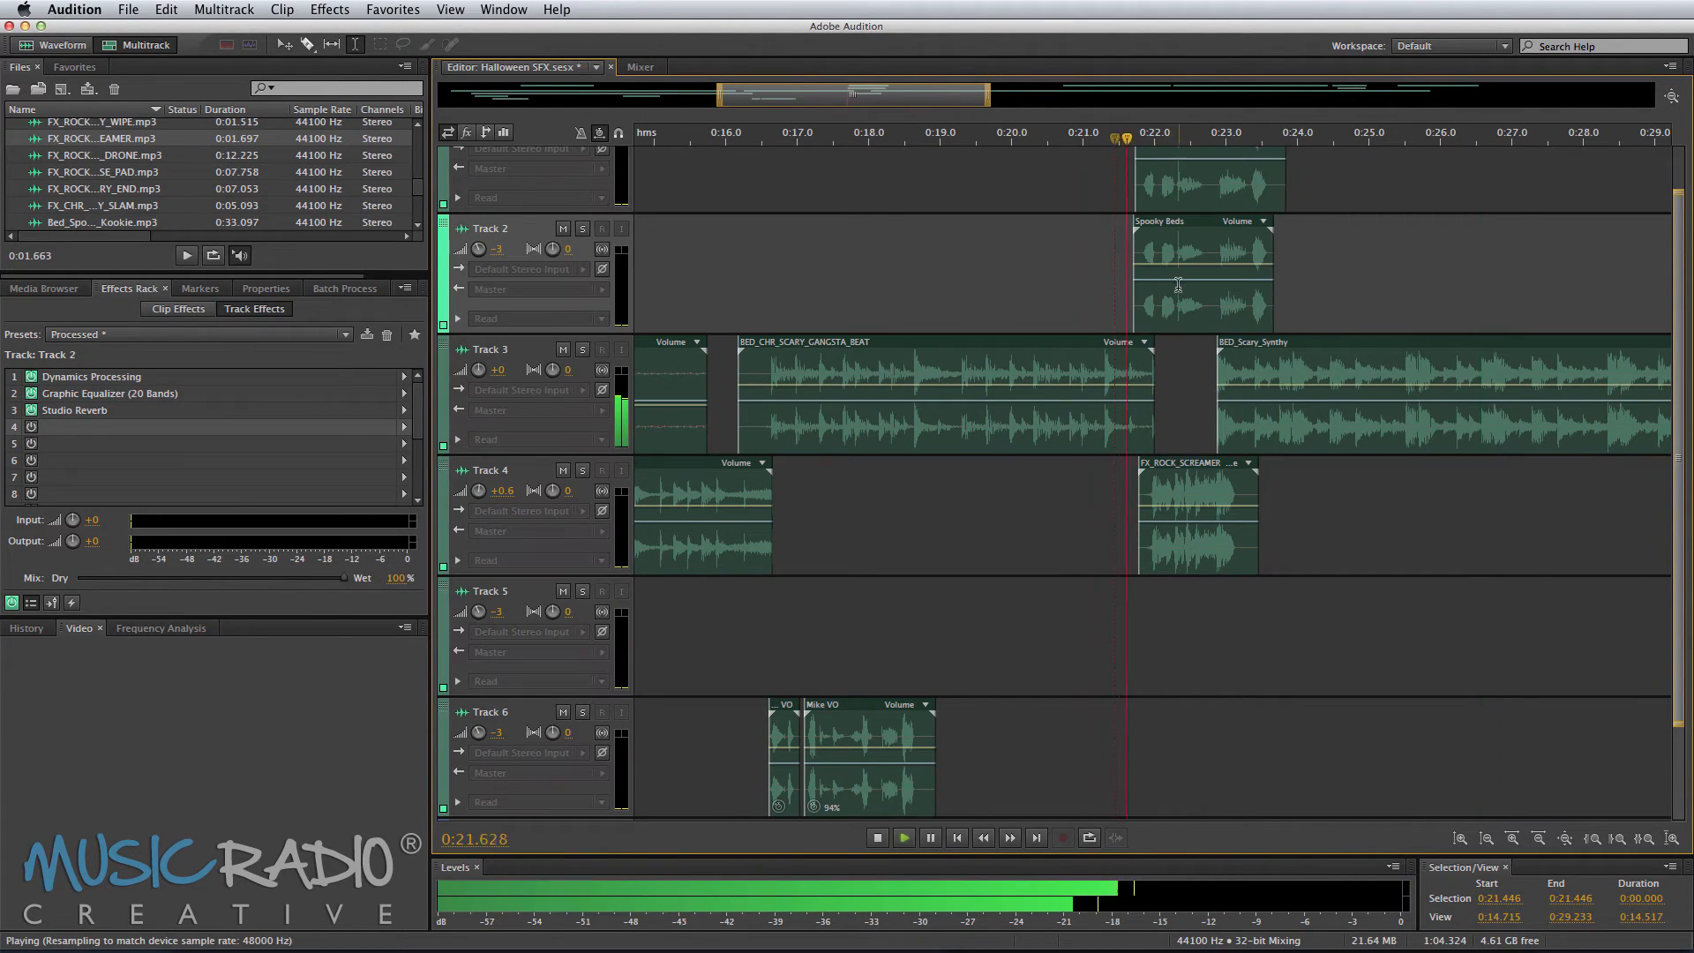
Step: Bend the FX_ROCK_SCREAMER volume envelope down from about 0:22.4 on Track 4, previewing the fade
scroll(1250, 130, up, 2)
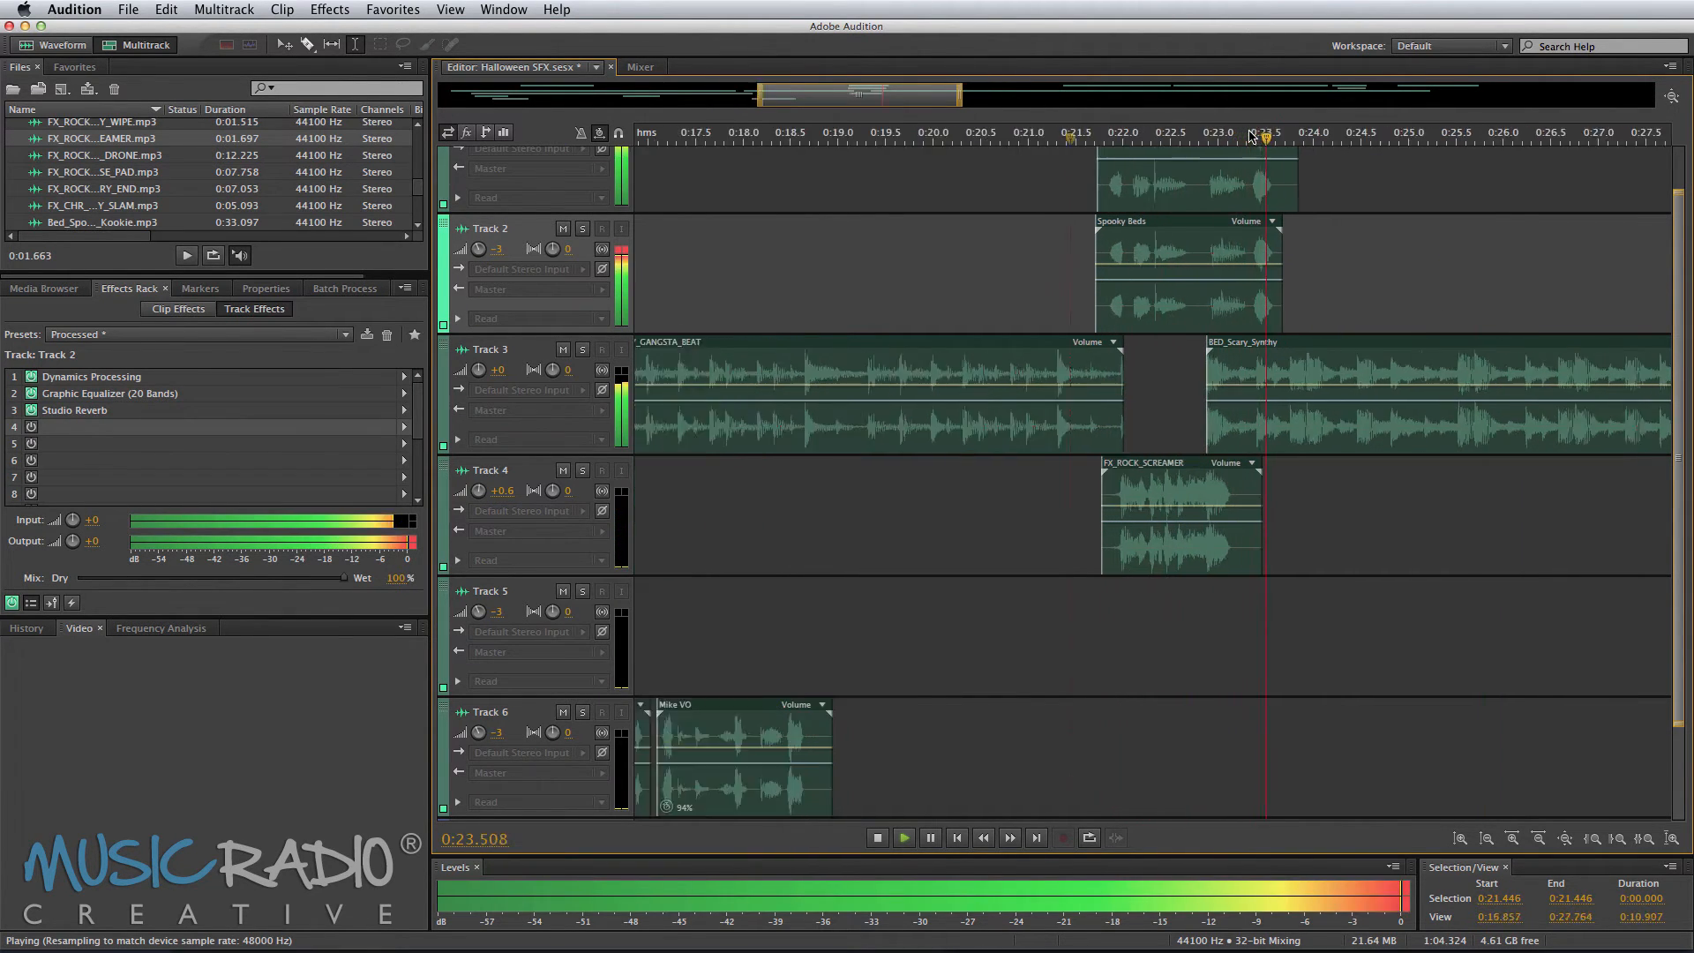
key(space)
key(space)
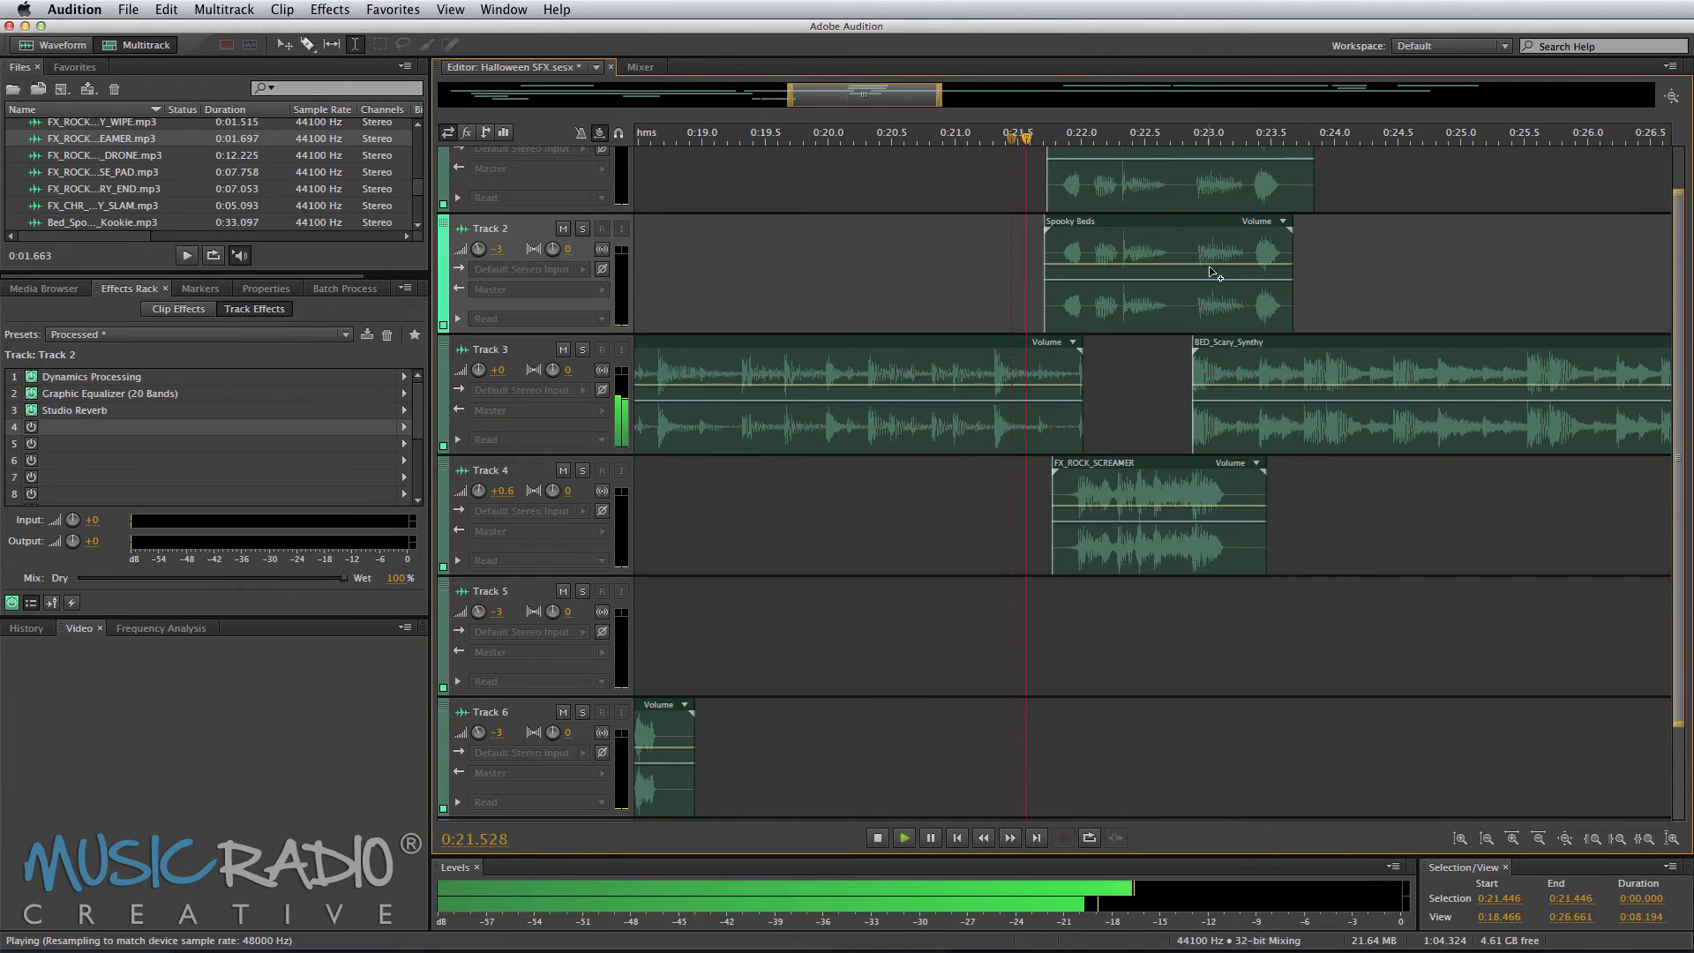
key(space)
click(1134, 510)
key(space)
drag(1147, 519, 1195, 527)
key(space)
key(space)
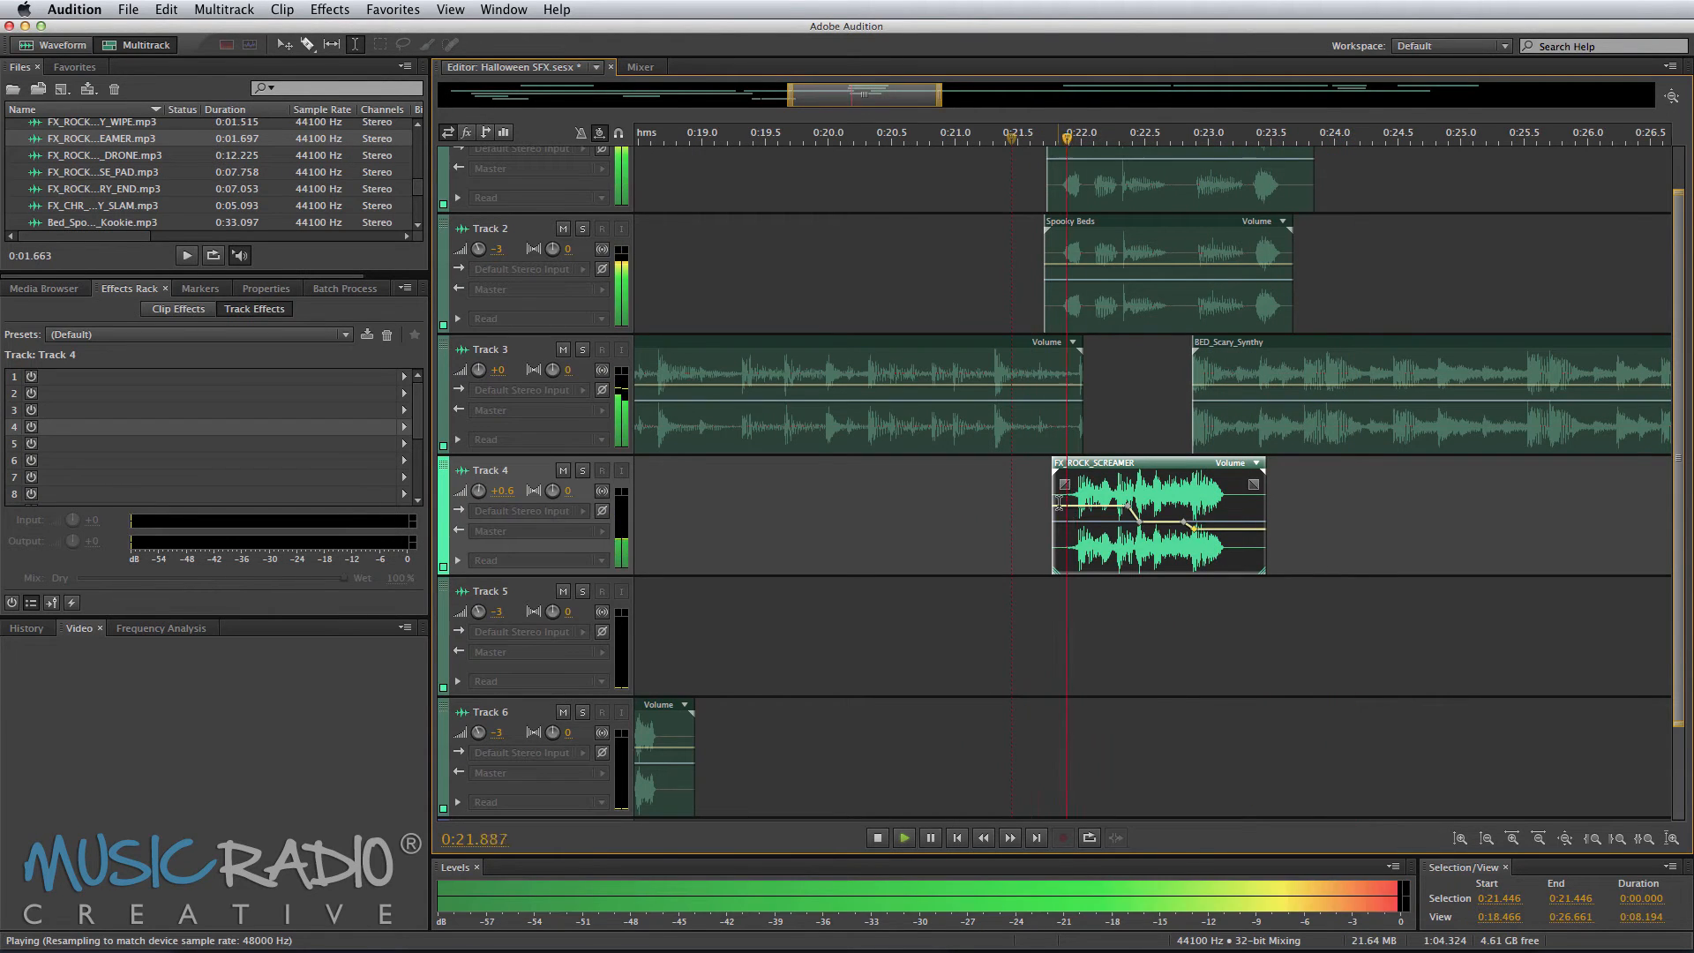
click(998, 499)
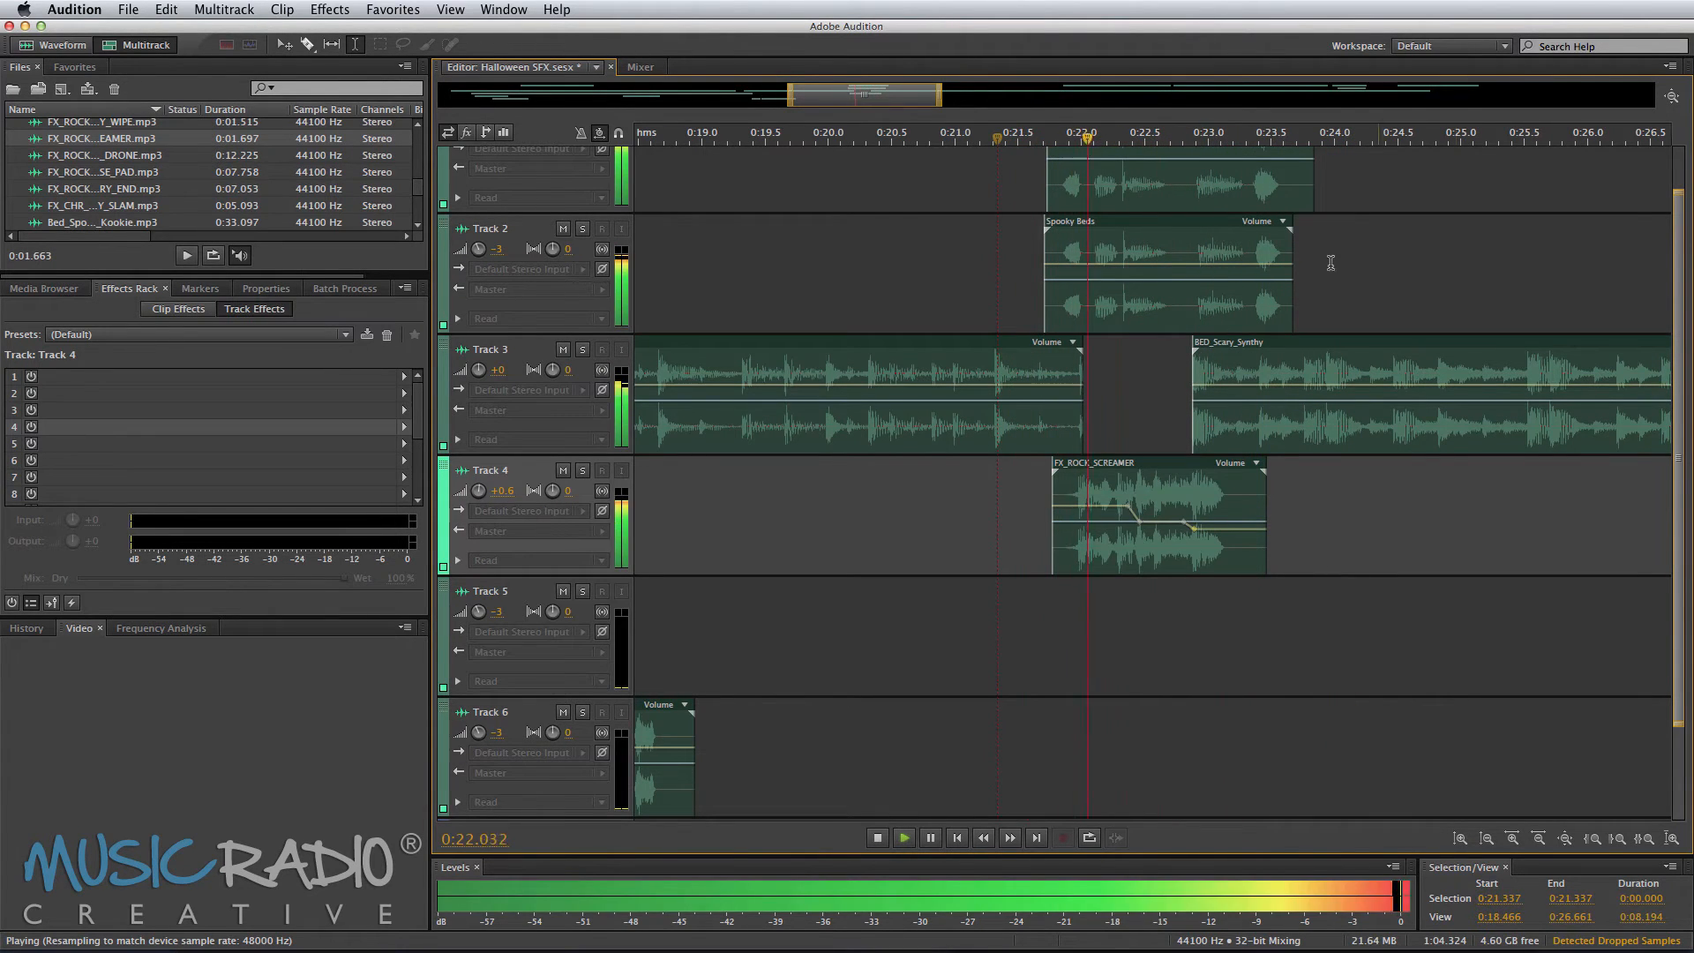
Step: Trim BED_Scary_Synthy on Track 3 to end at about 0:28.9 by deleting the rest of the clip
scroll(1341, 133, down, 6)
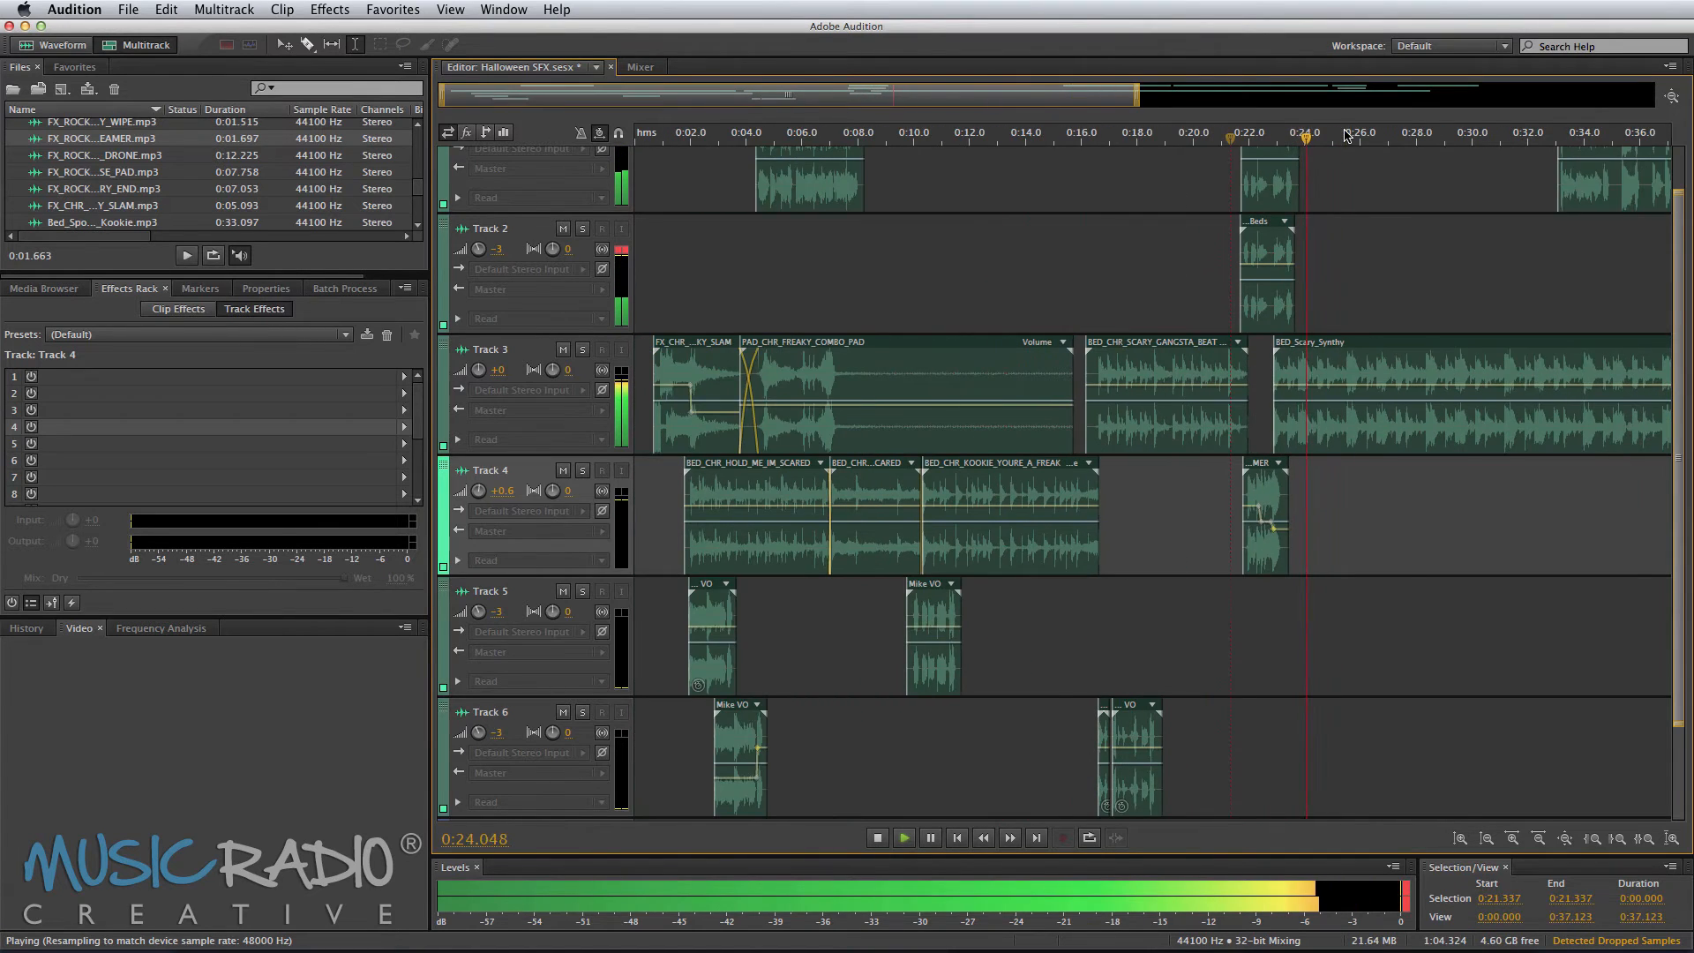
scroll(1331, 135, right, 5)
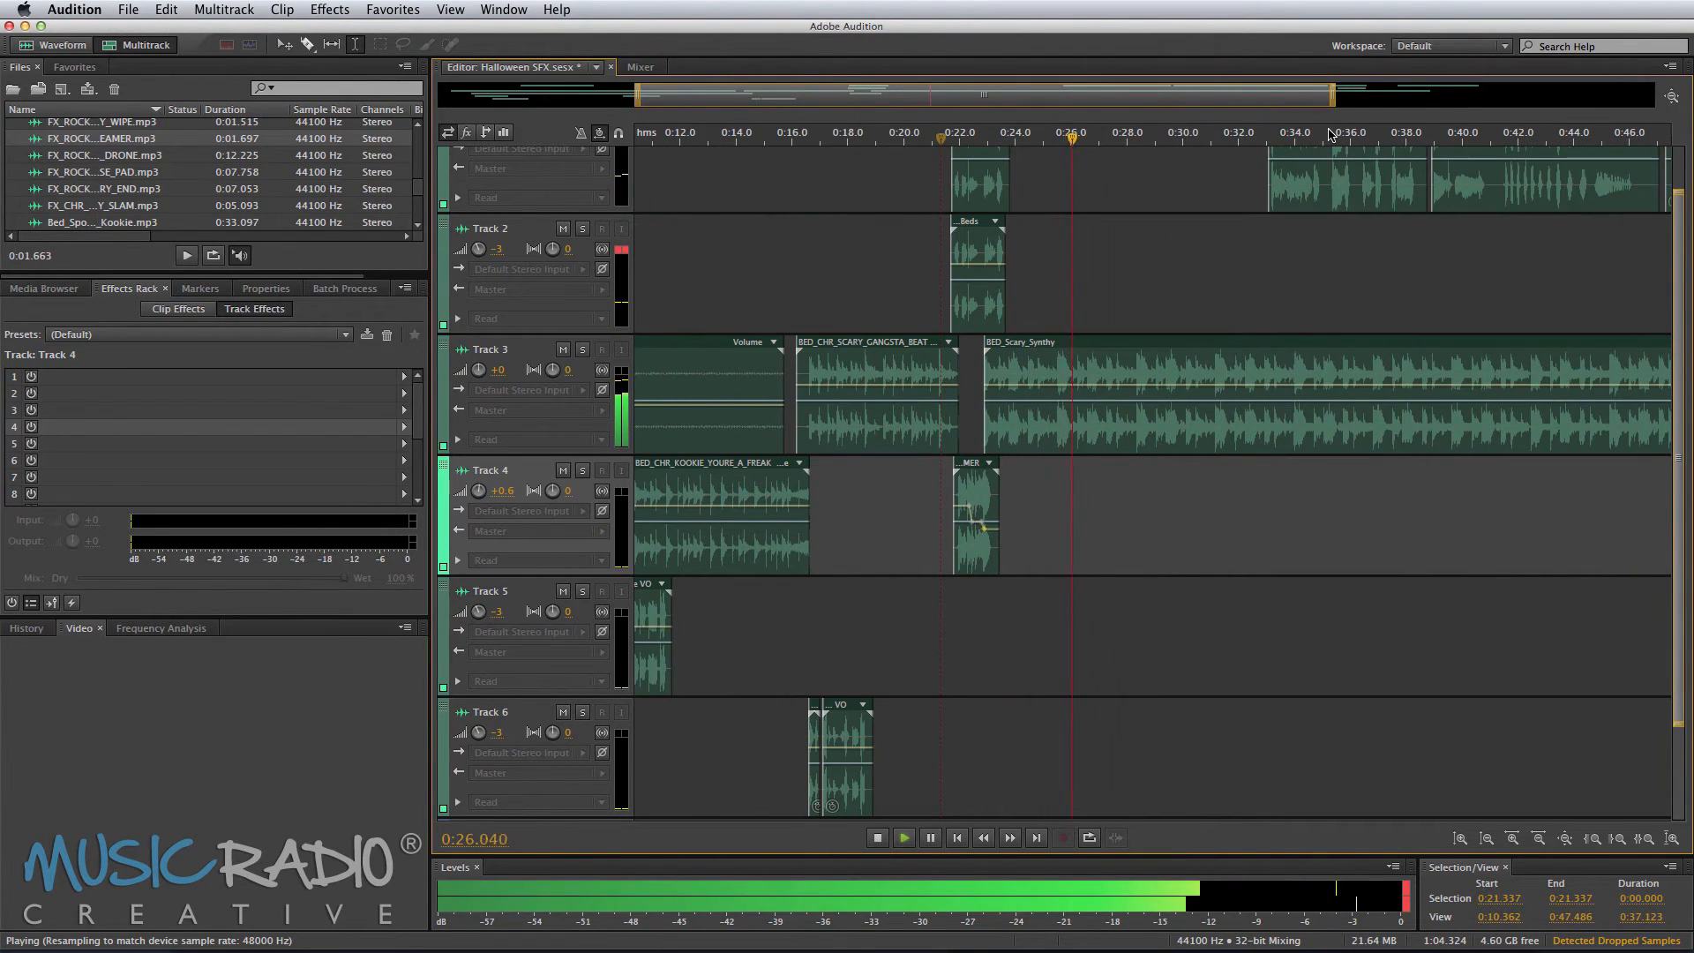
click(1139, 318)
key(space)
drag(1151, 412, 1245, 416)
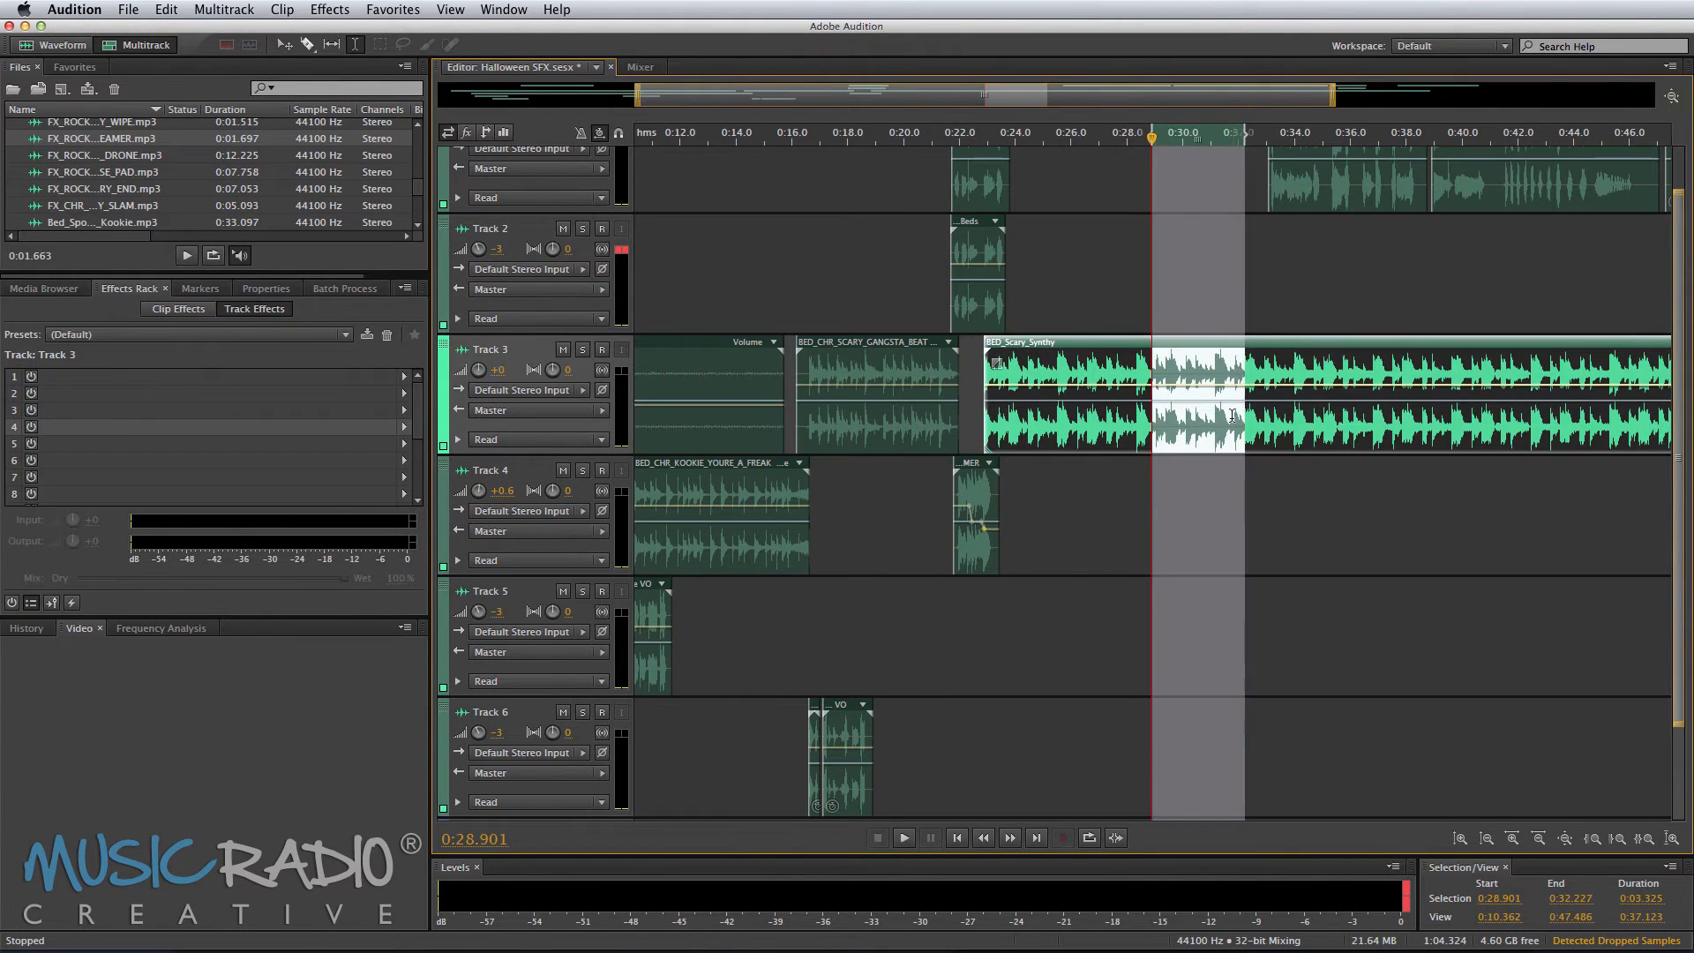
key(Delete)
click(1276, 472)
click(1276, 431)
key(Delete)
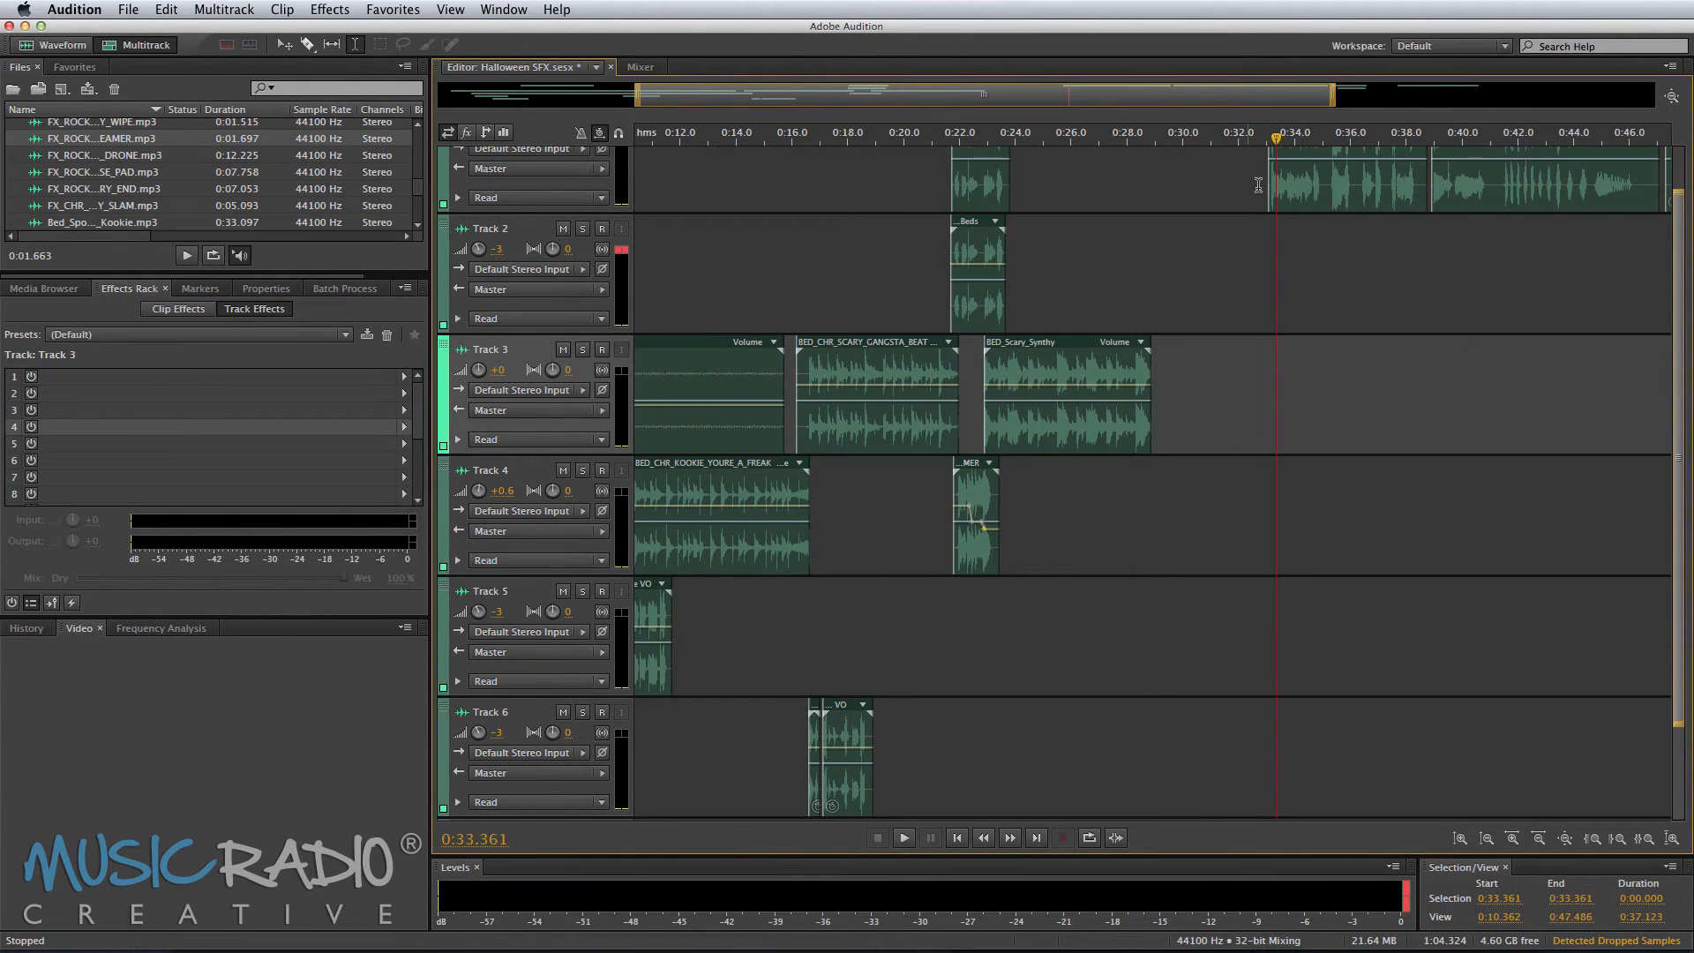
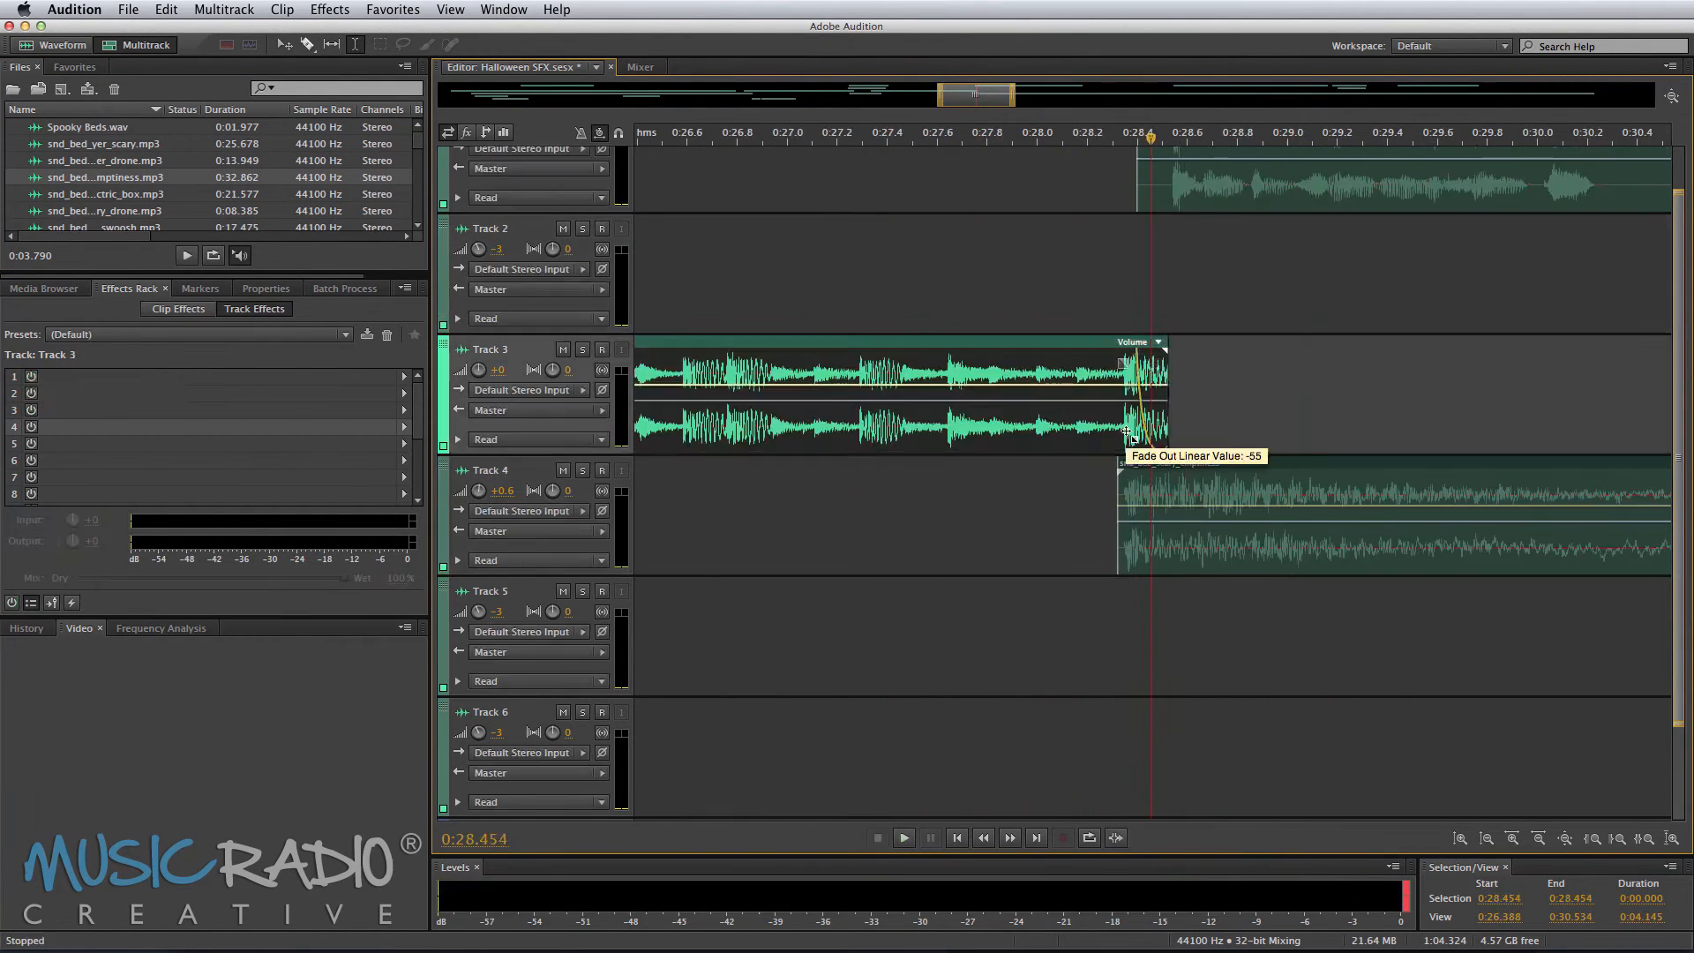
Step: Open the Mike VO clip on Track 1 in the waveform editor and select the phrase from about 28.48 to 30.40 seconds
scroll(1282, 307, right, 3)
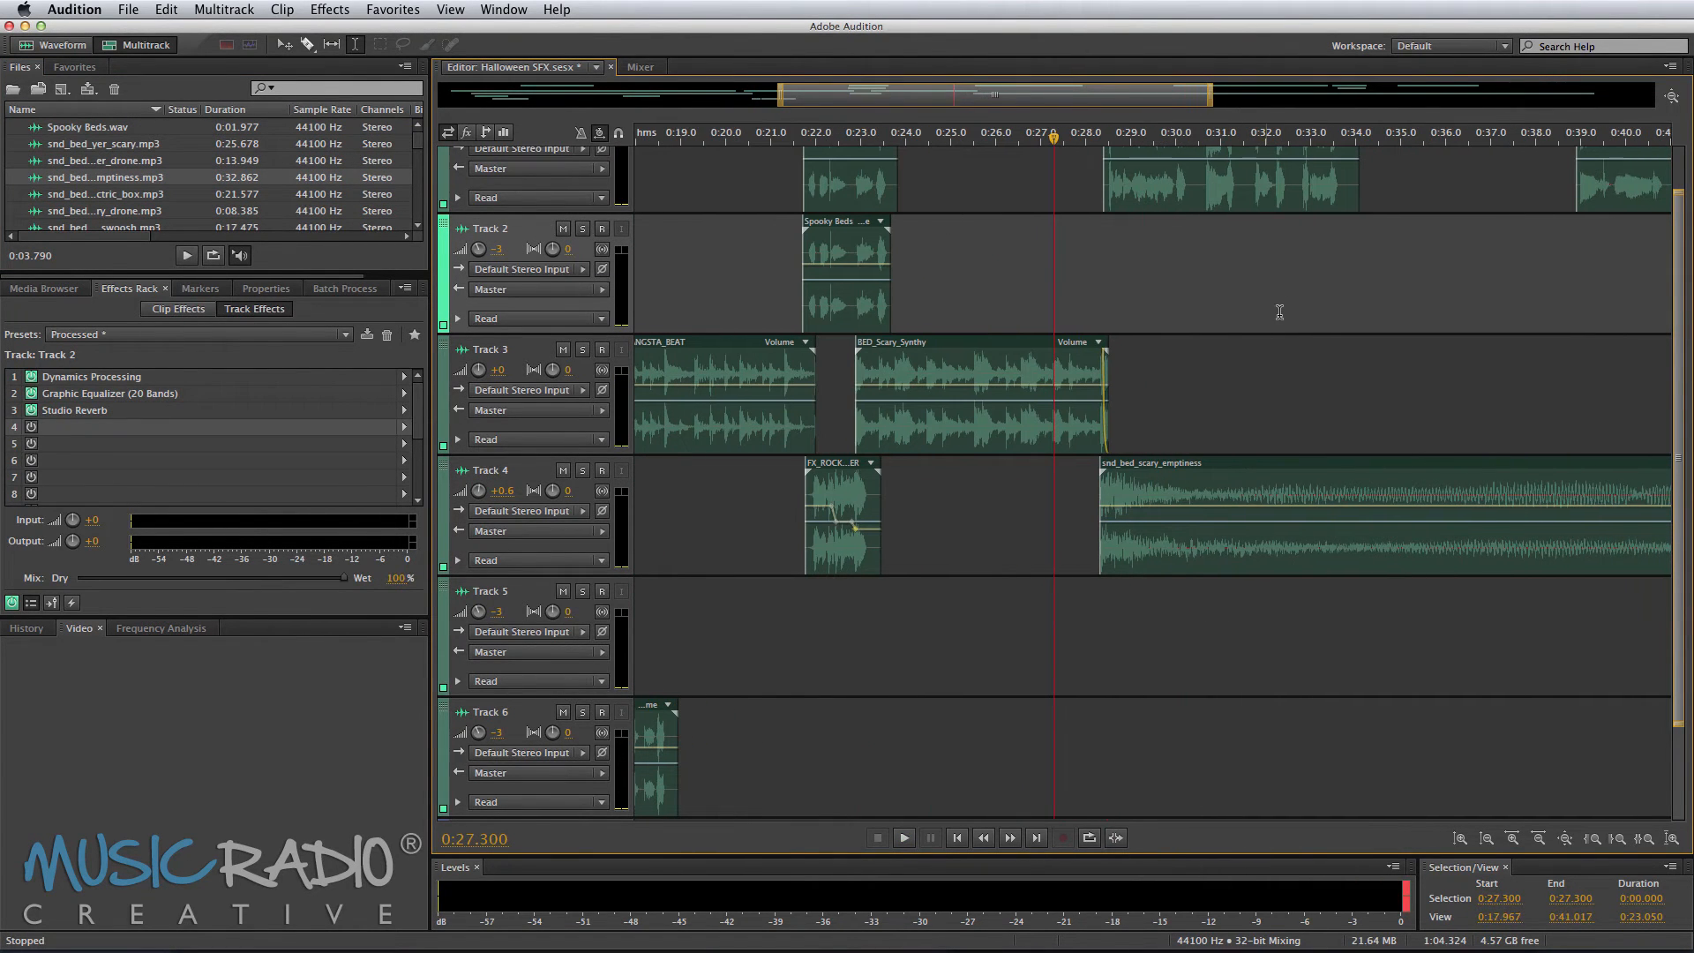
click(1165, 199)
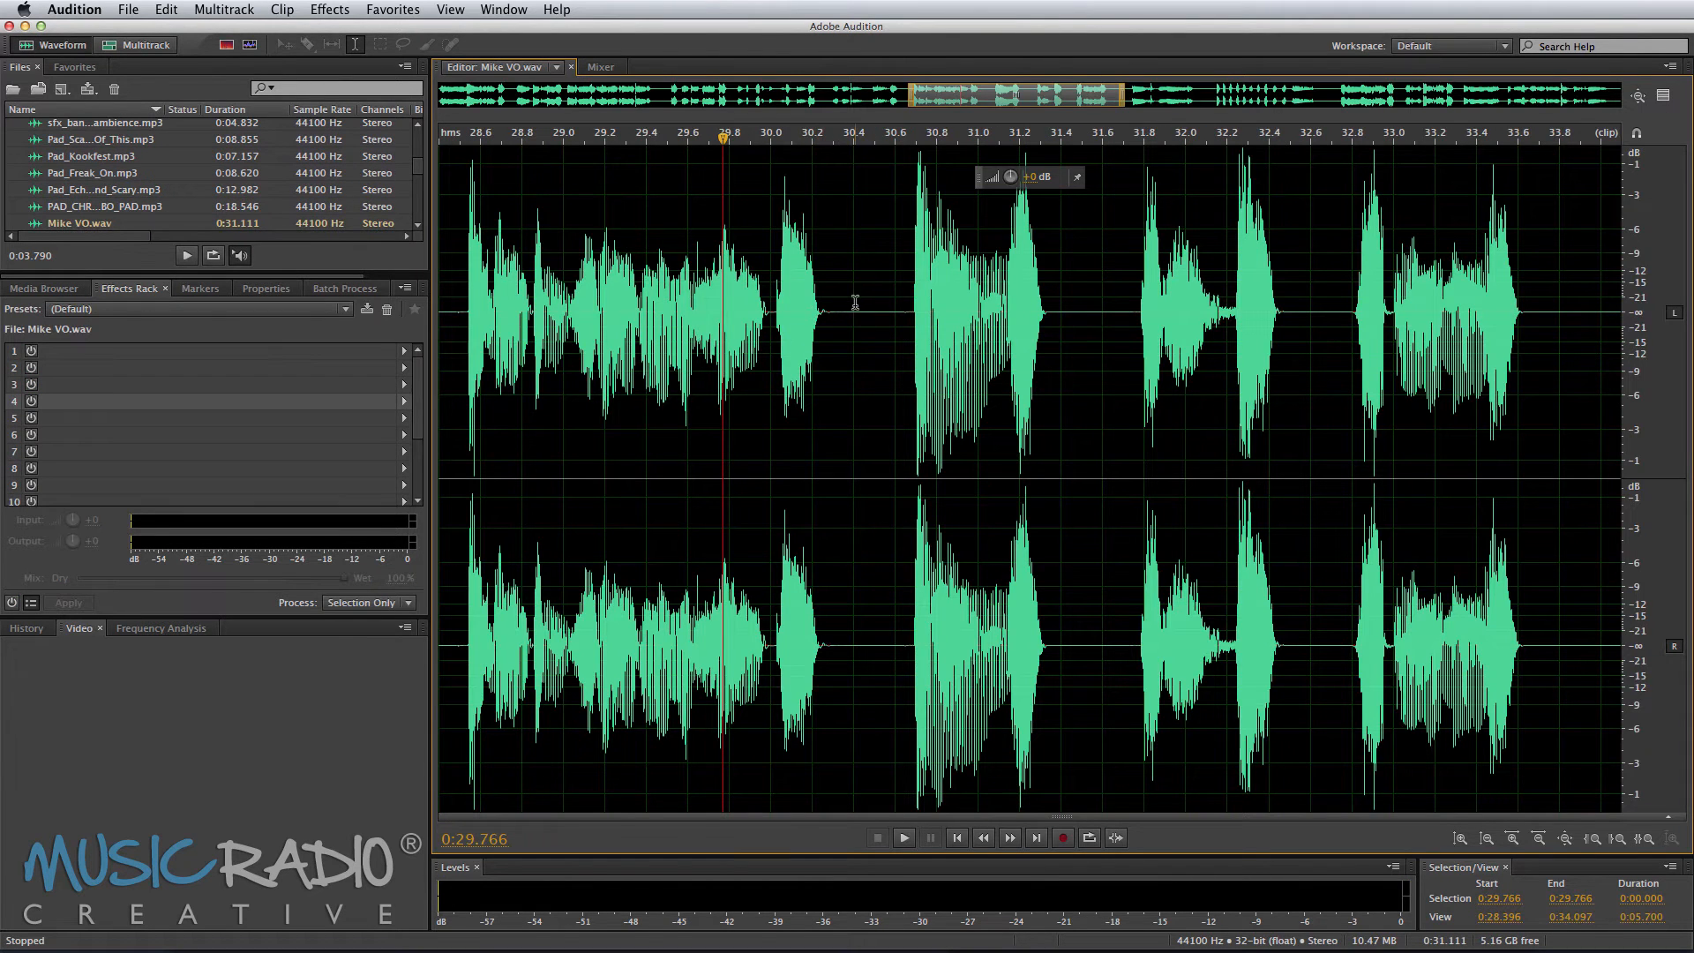
drag(855, 303, 456, 336)
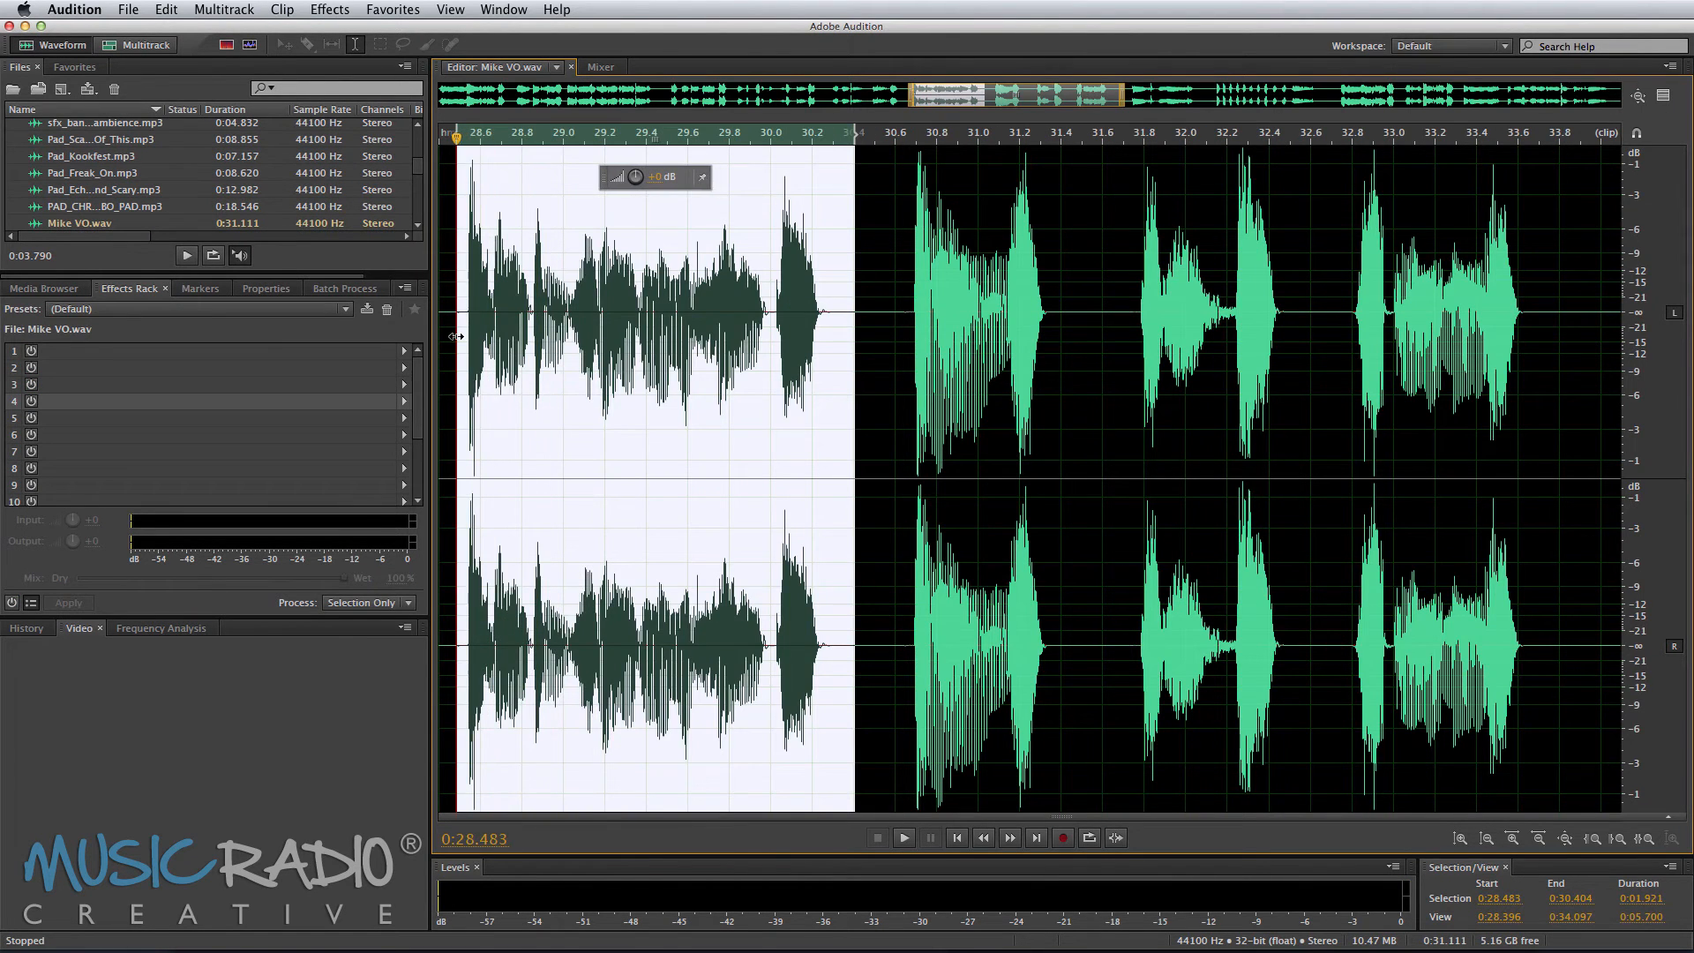
Step: Create a new audio file, paste the selected phrase into it and play it back
key(super+shift+n)
key(Return)
key(super+v)
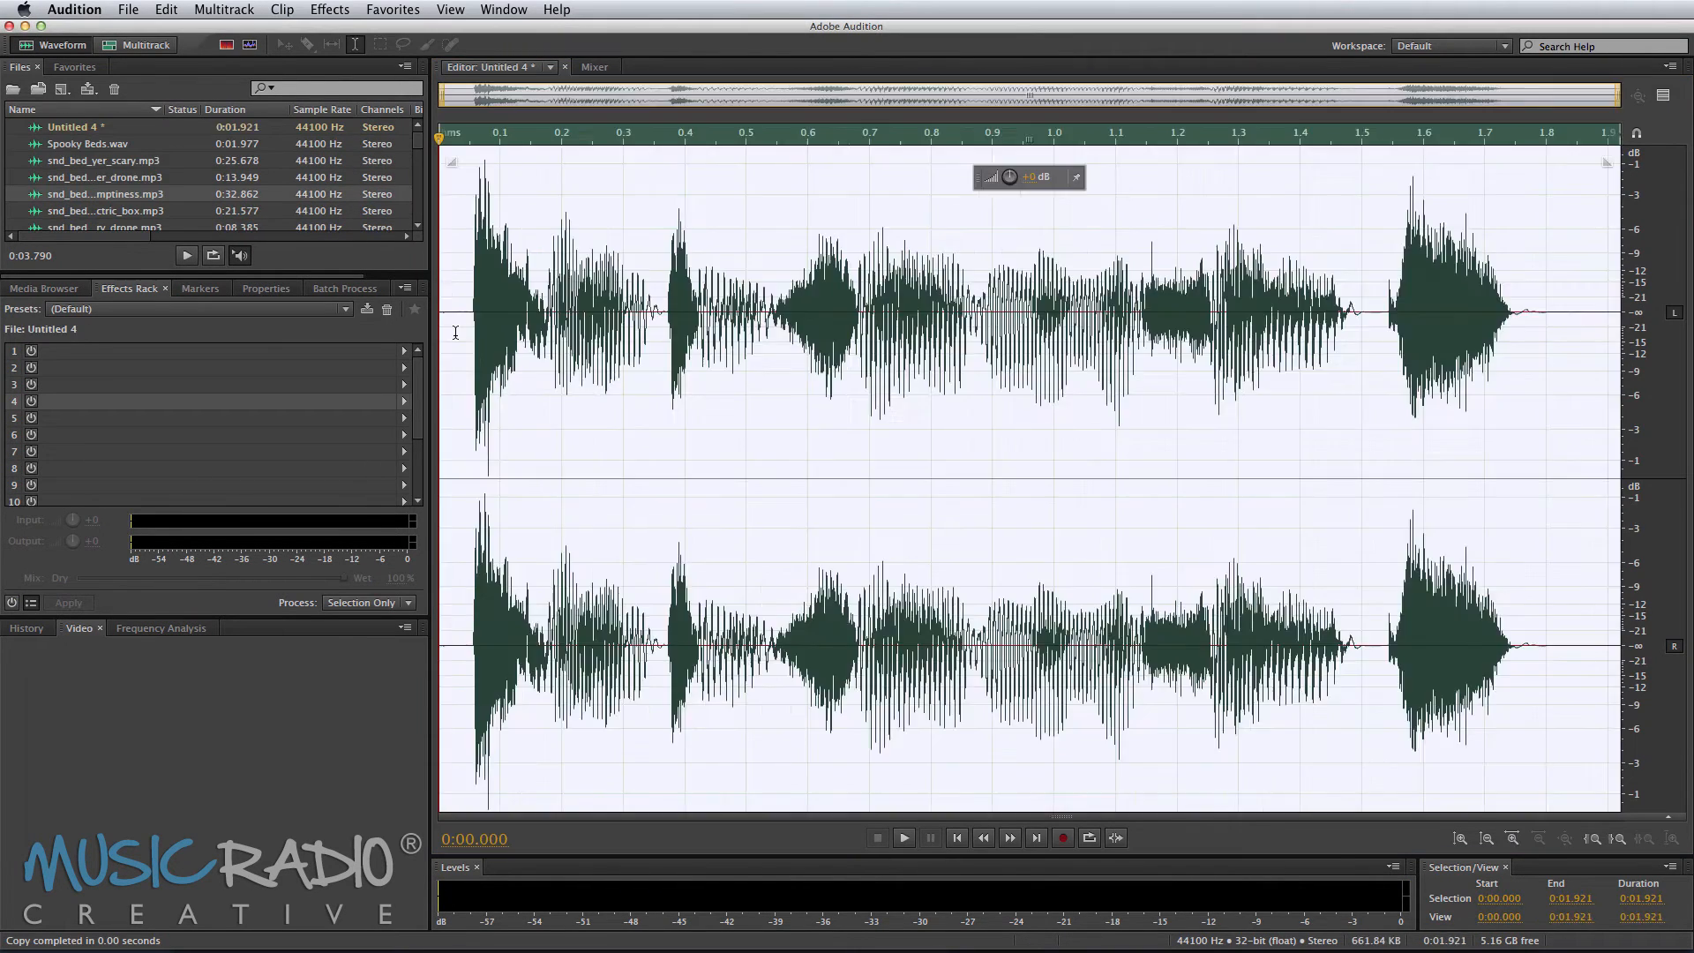
key(space)
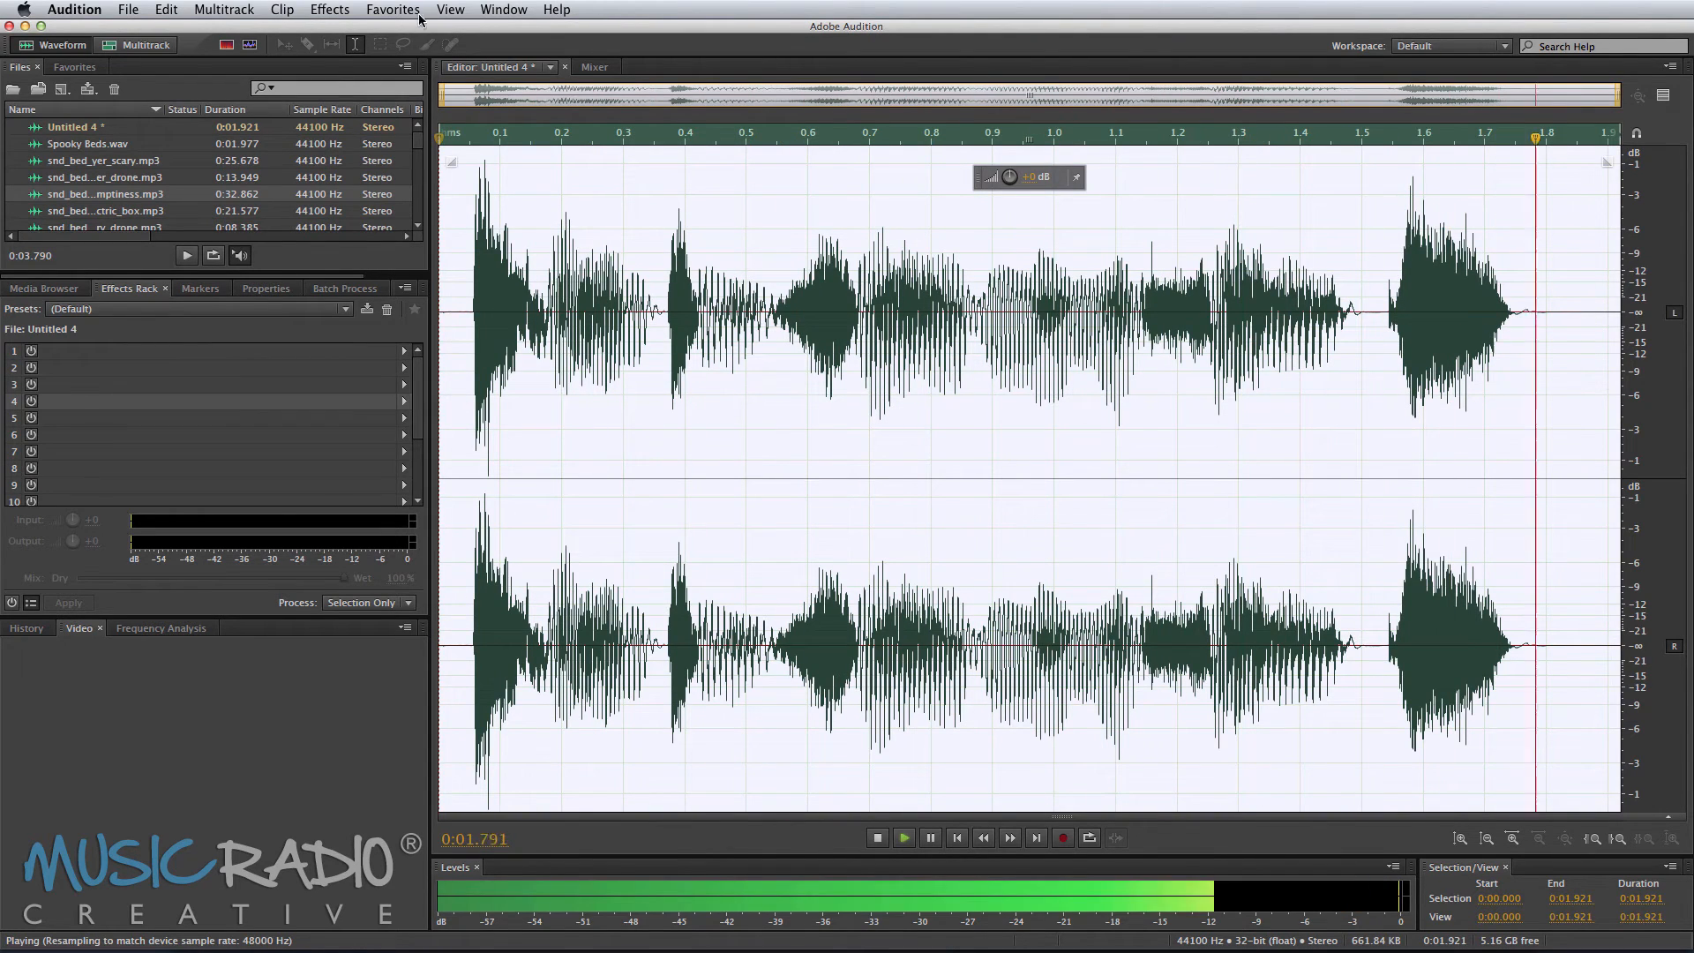
Step: Try applying Echo with the Mike Echo preset to the pasted phrase, then undo it
click(326, 10)
click(325, 9)
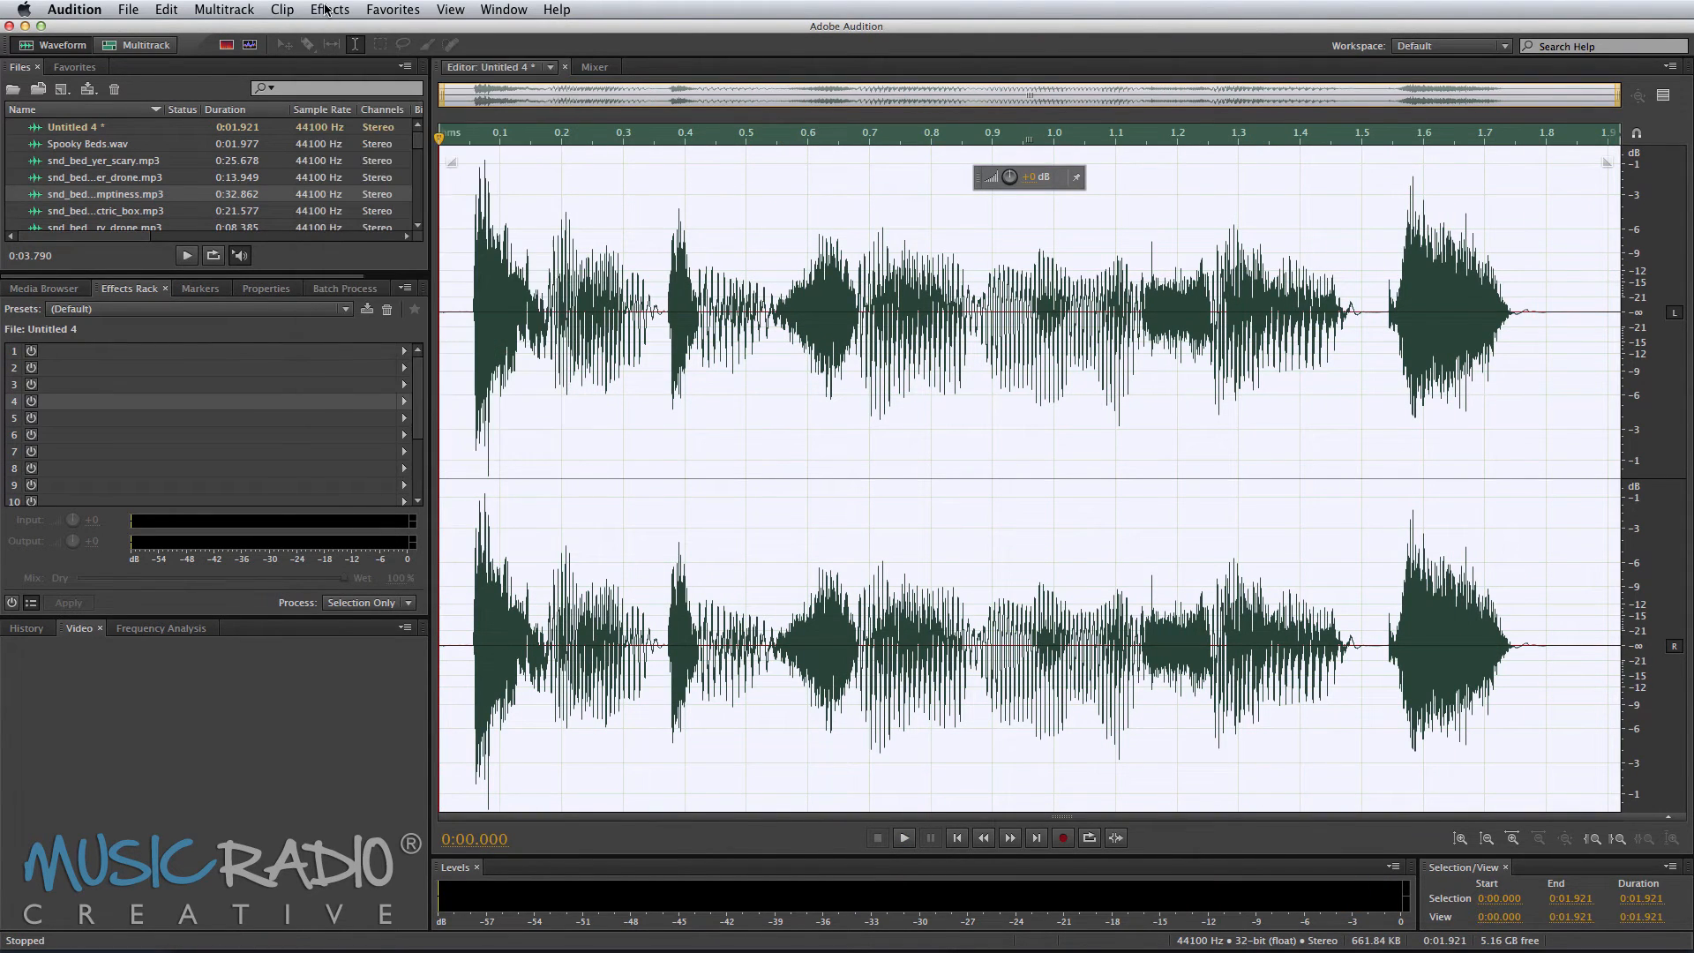
click(1549, 445)
click(328, 10)
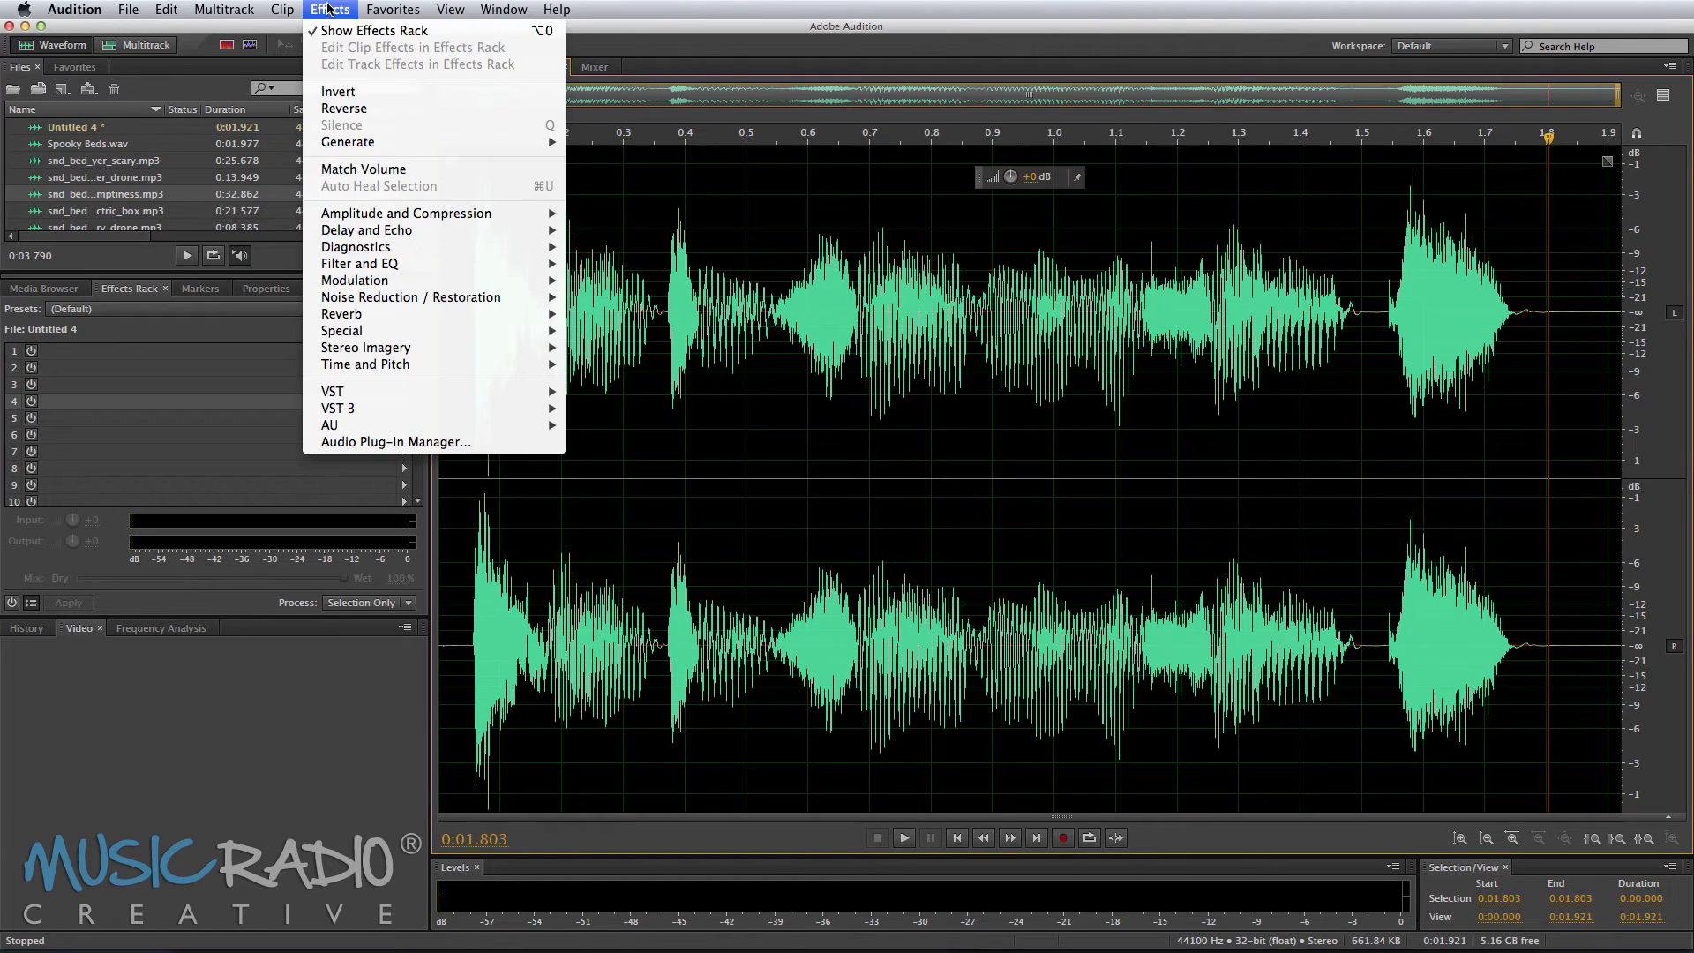
mouse_move(415, 231)
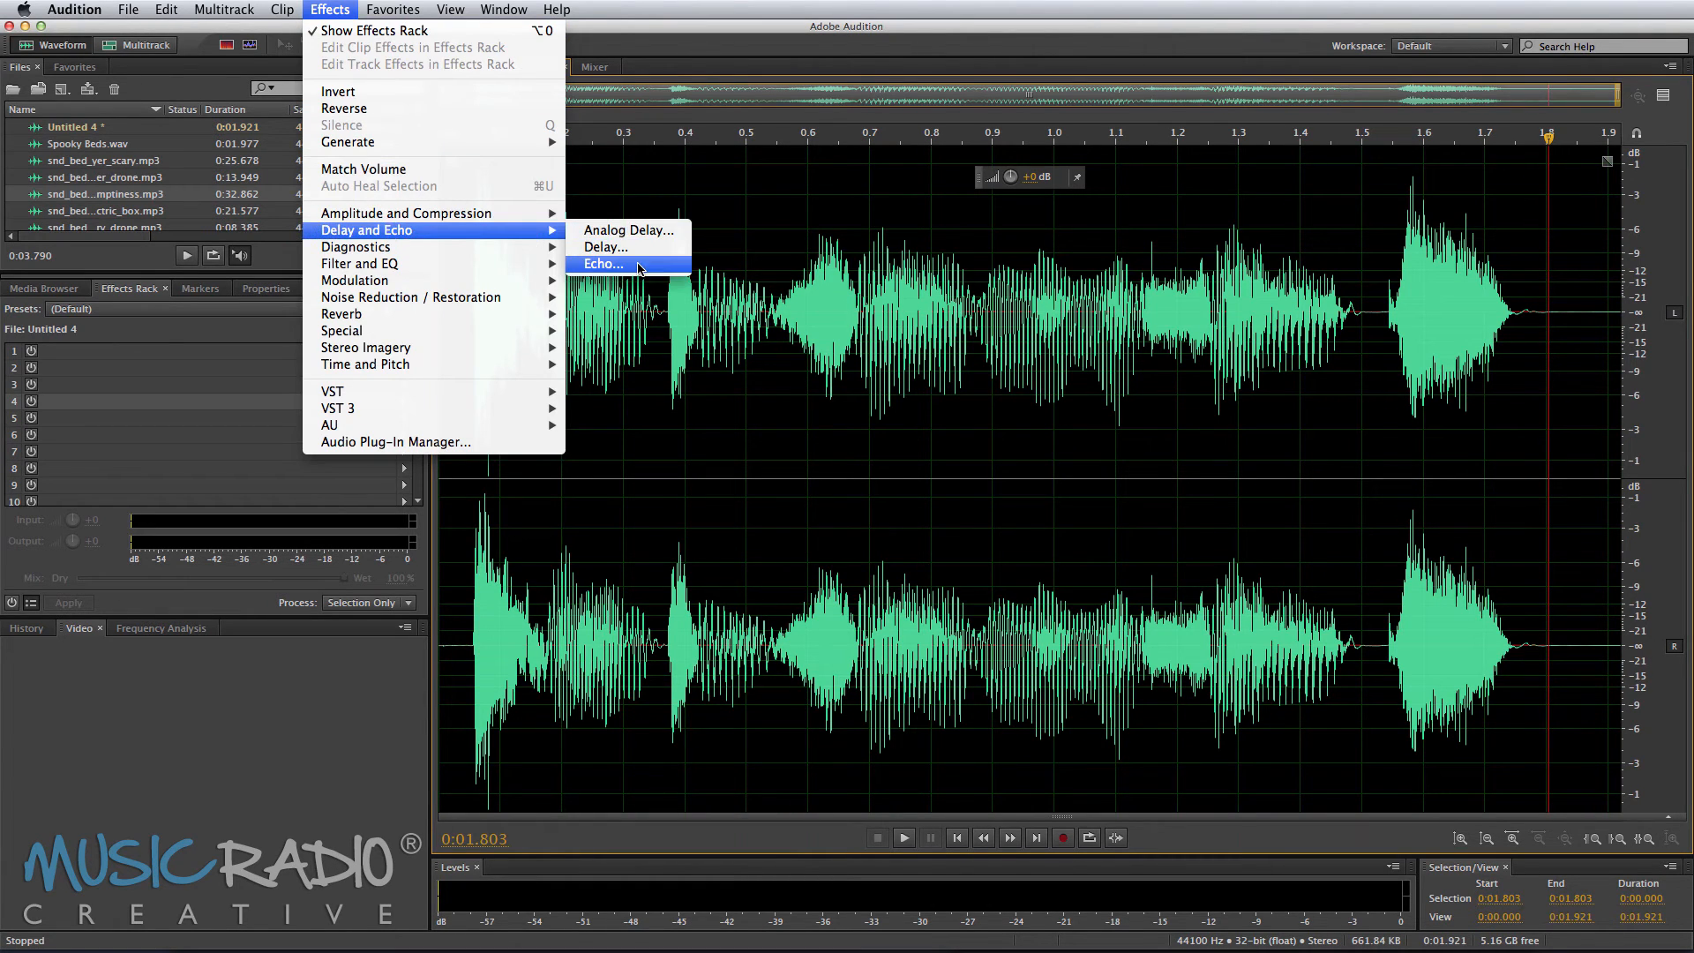
click(639, 268)
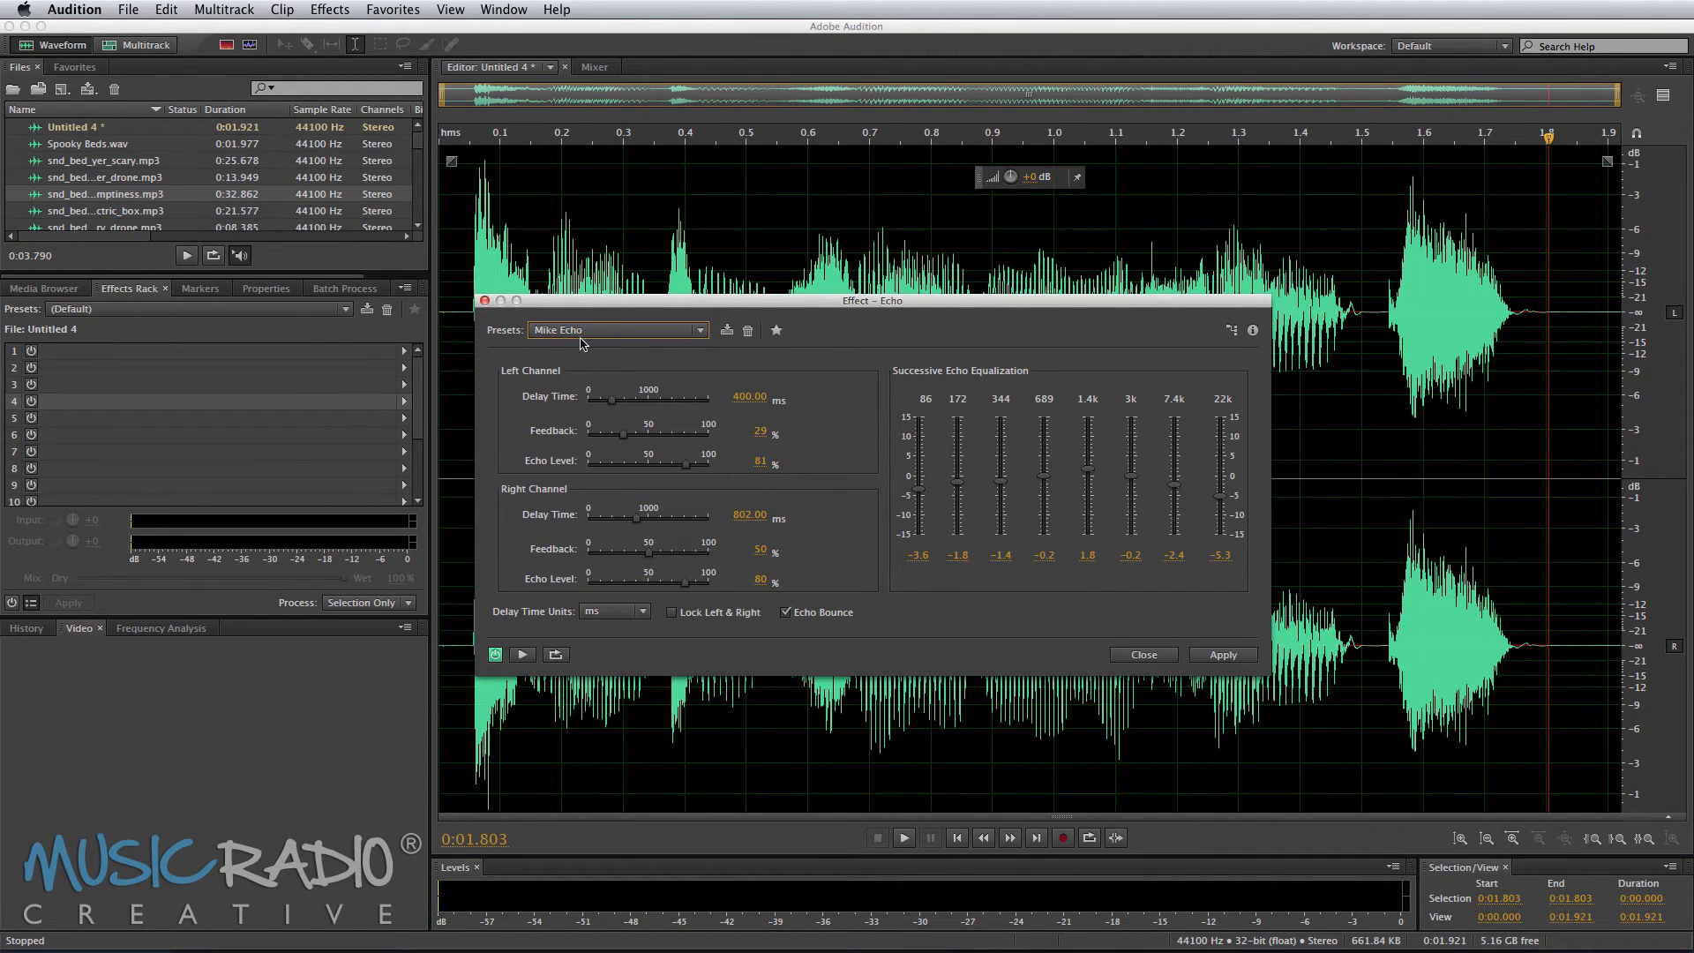
click(1222, 655)
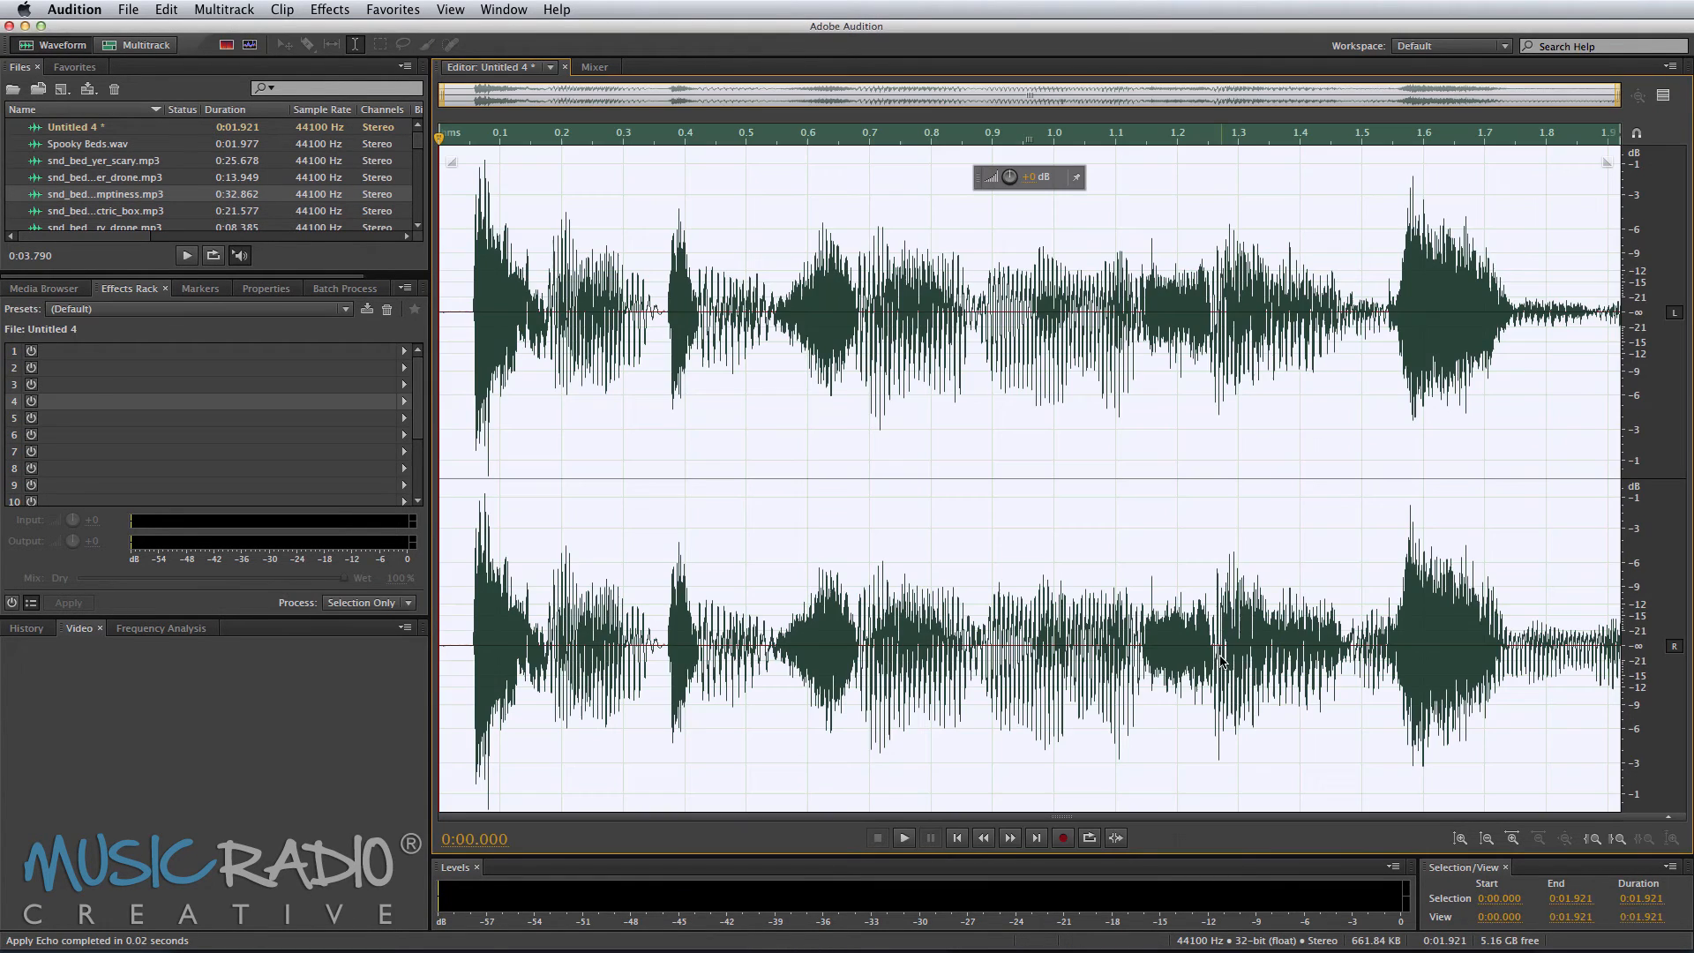
key(super+z)
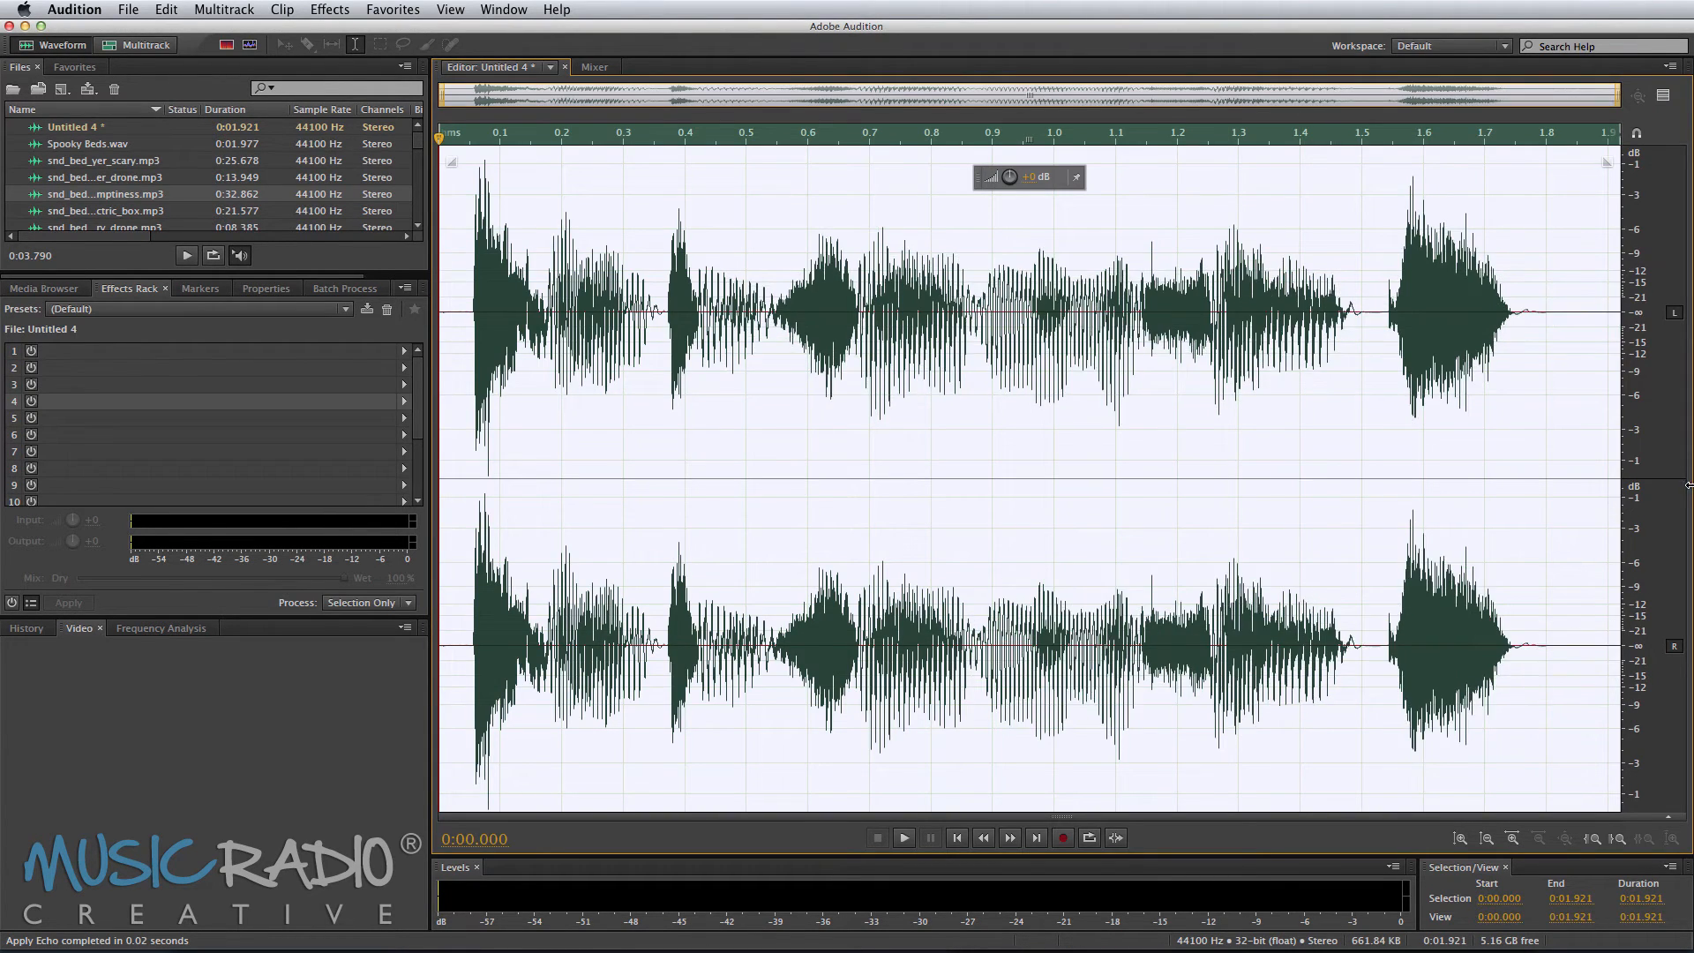
Step: Insert 10 seconds of silence at the end of the phrase
click(1556, 426)
click(331, 9)
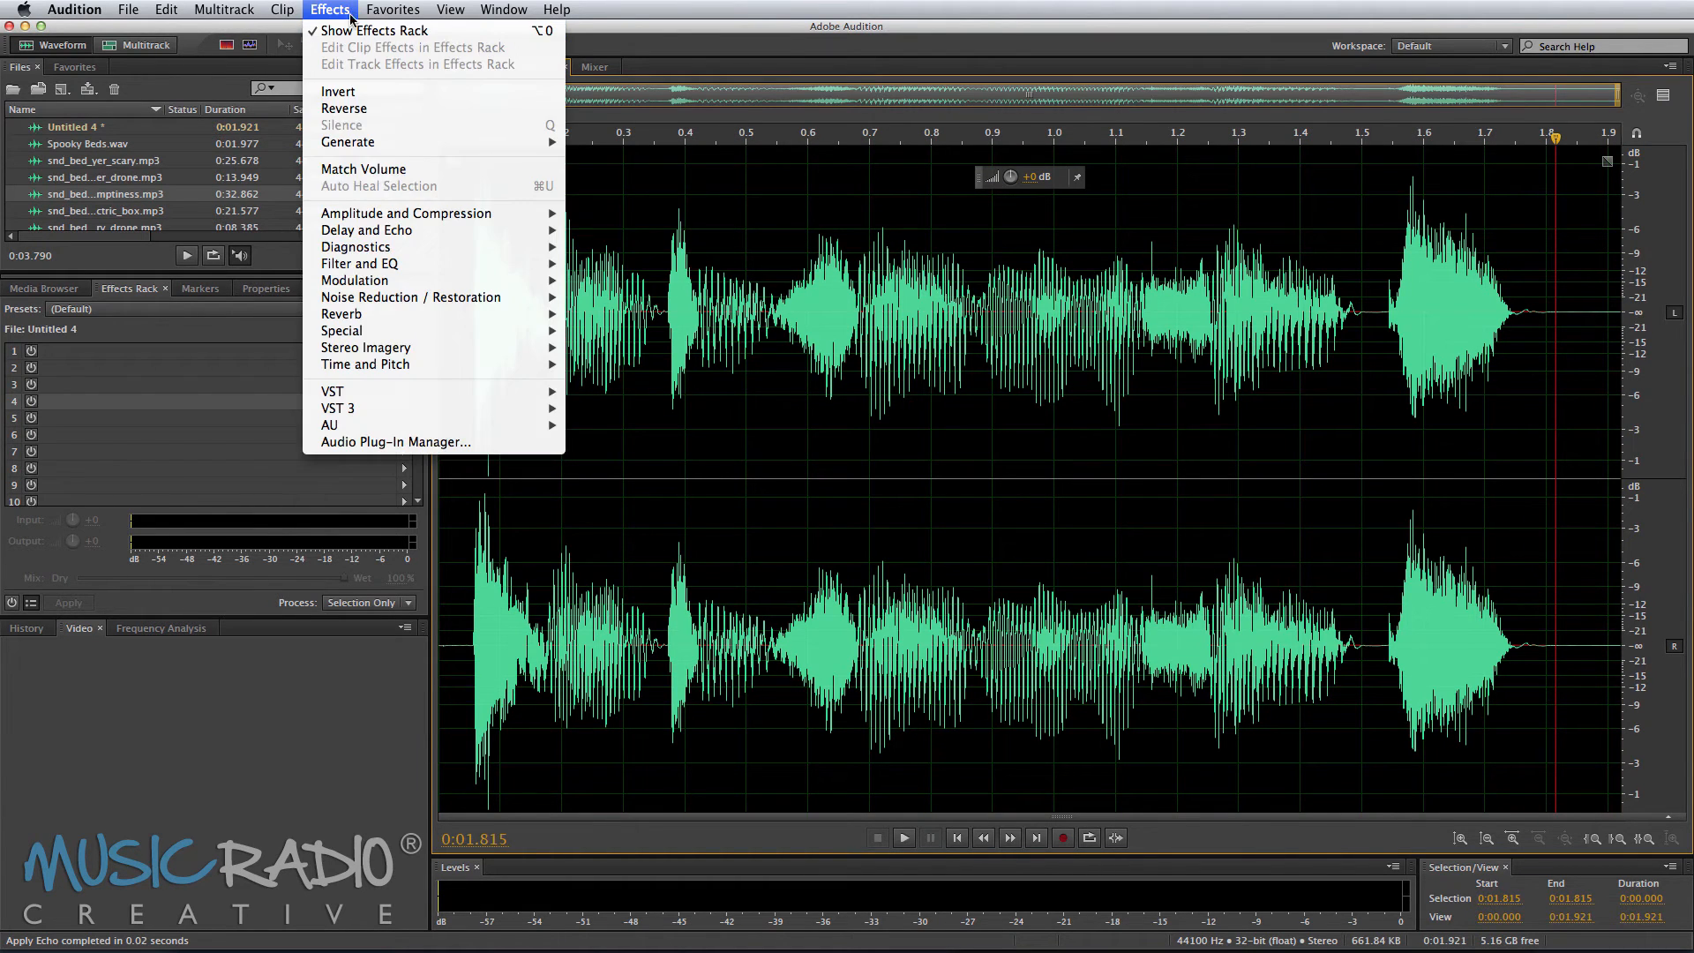
mouse_move(187, 4)
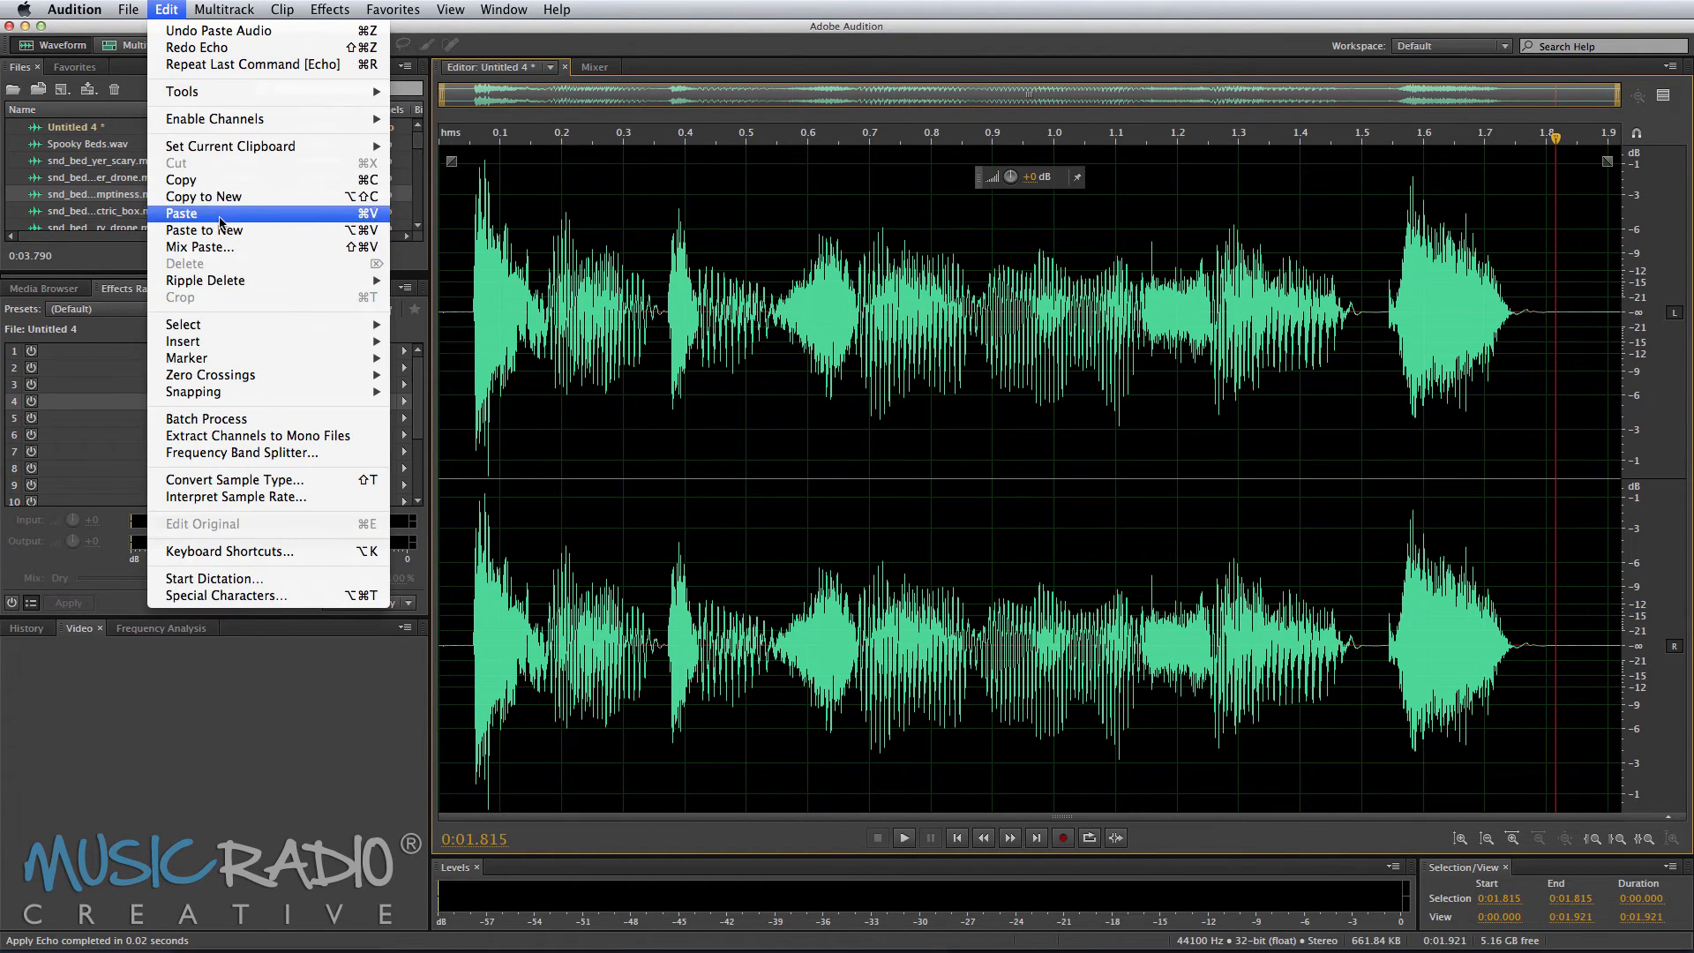
mouse_move(237, 342)
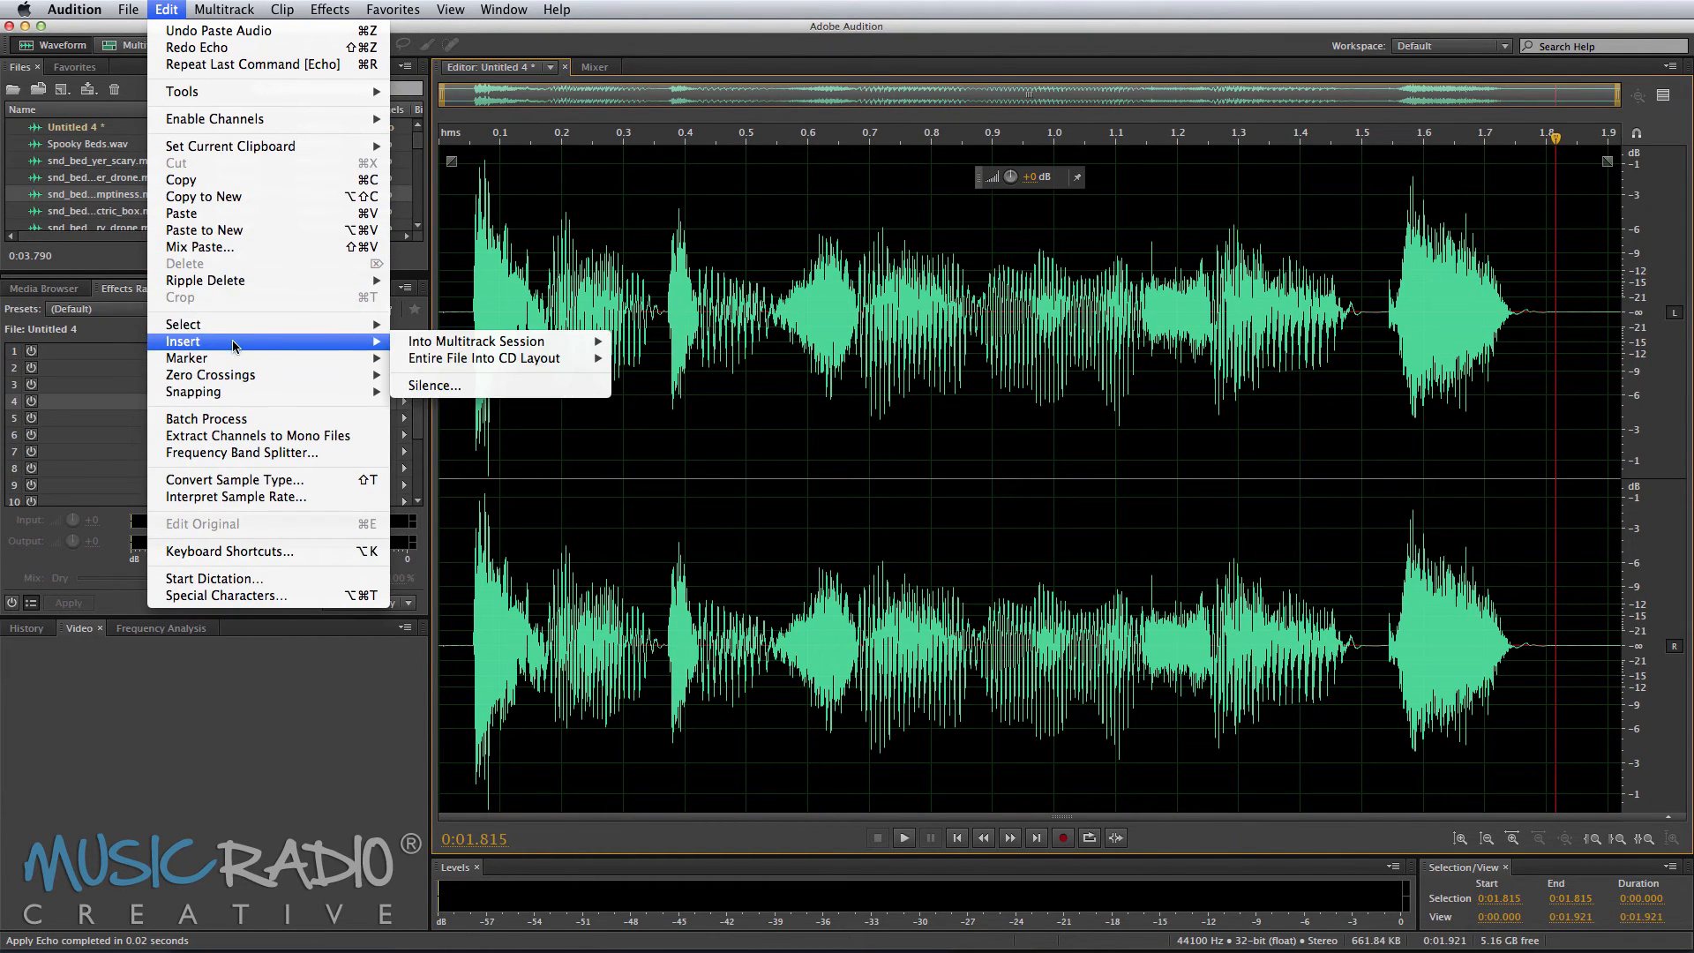
click(465, 387)
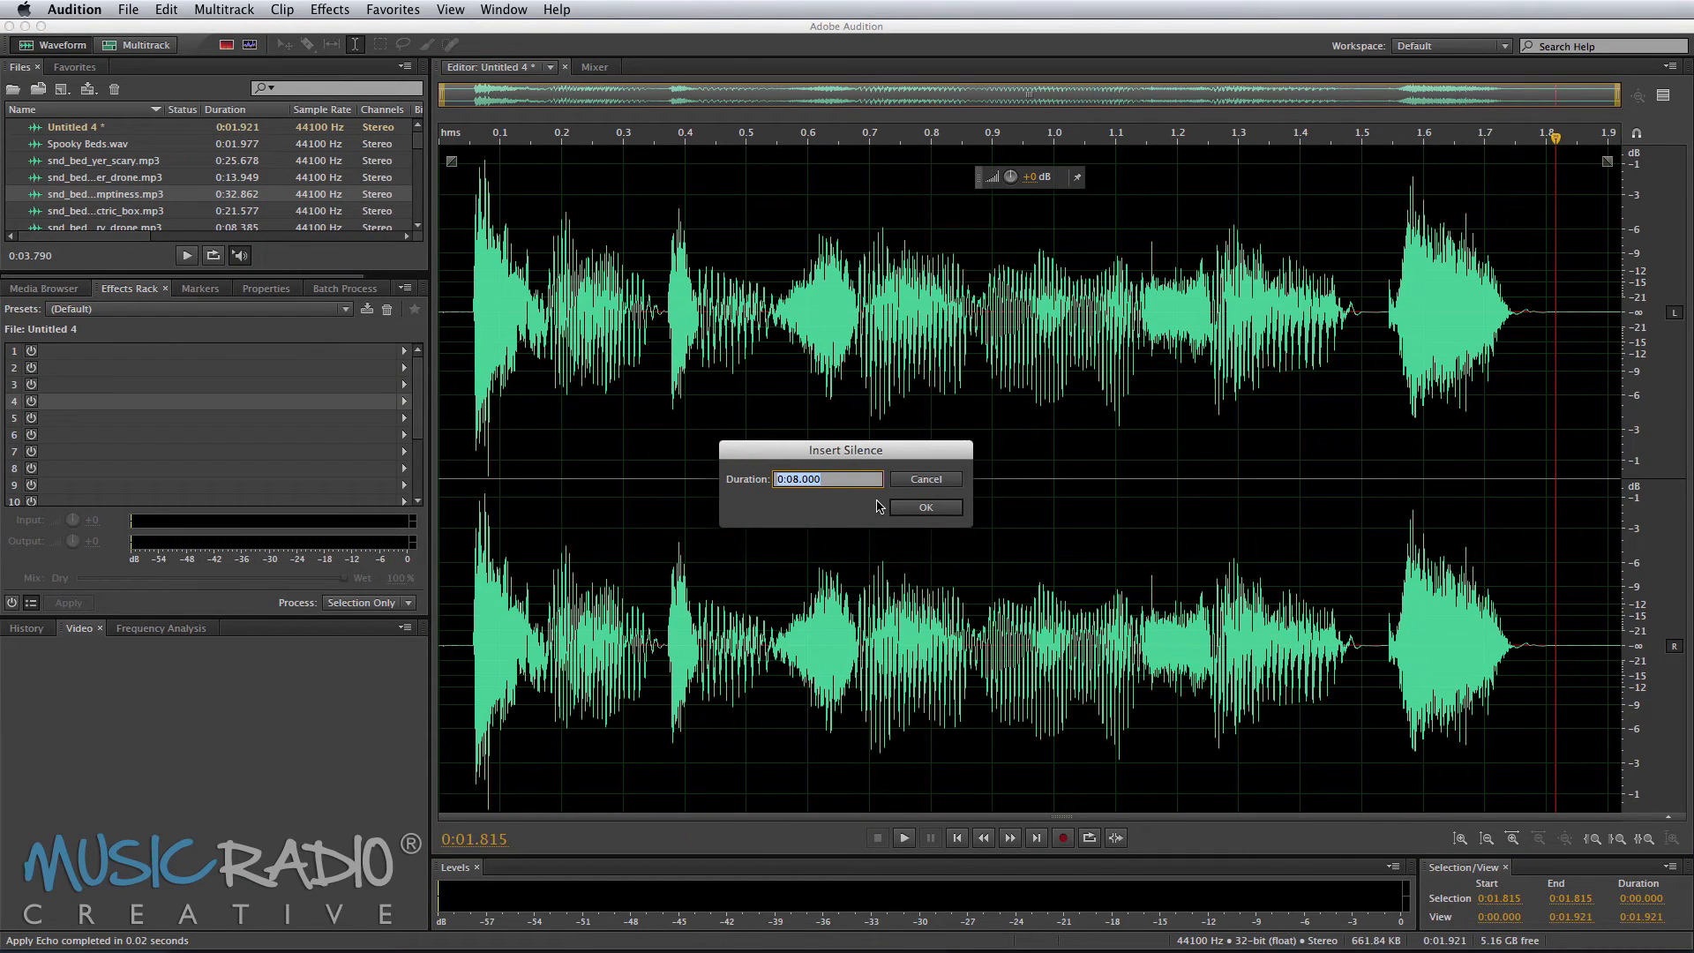
text(10)
key(Return)
Step: Apply Echo with the Mike Echo preset to the whole file and play the result
key(super+a)
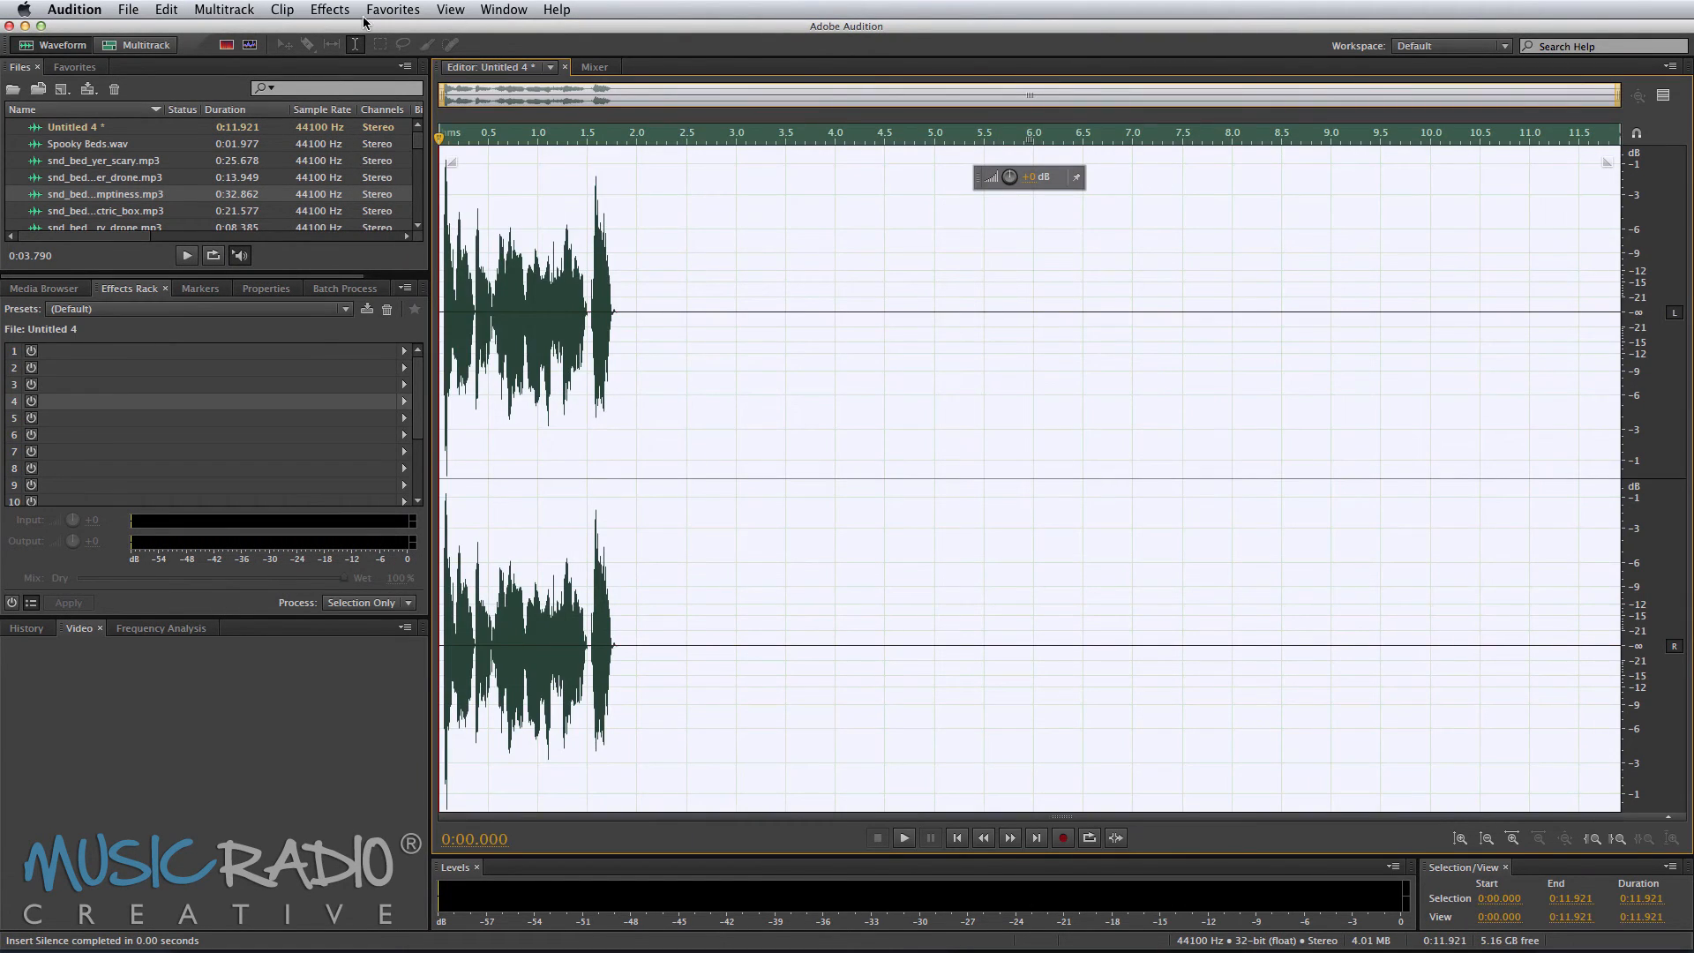
click(330, 10)
mouse_move(413, 232)
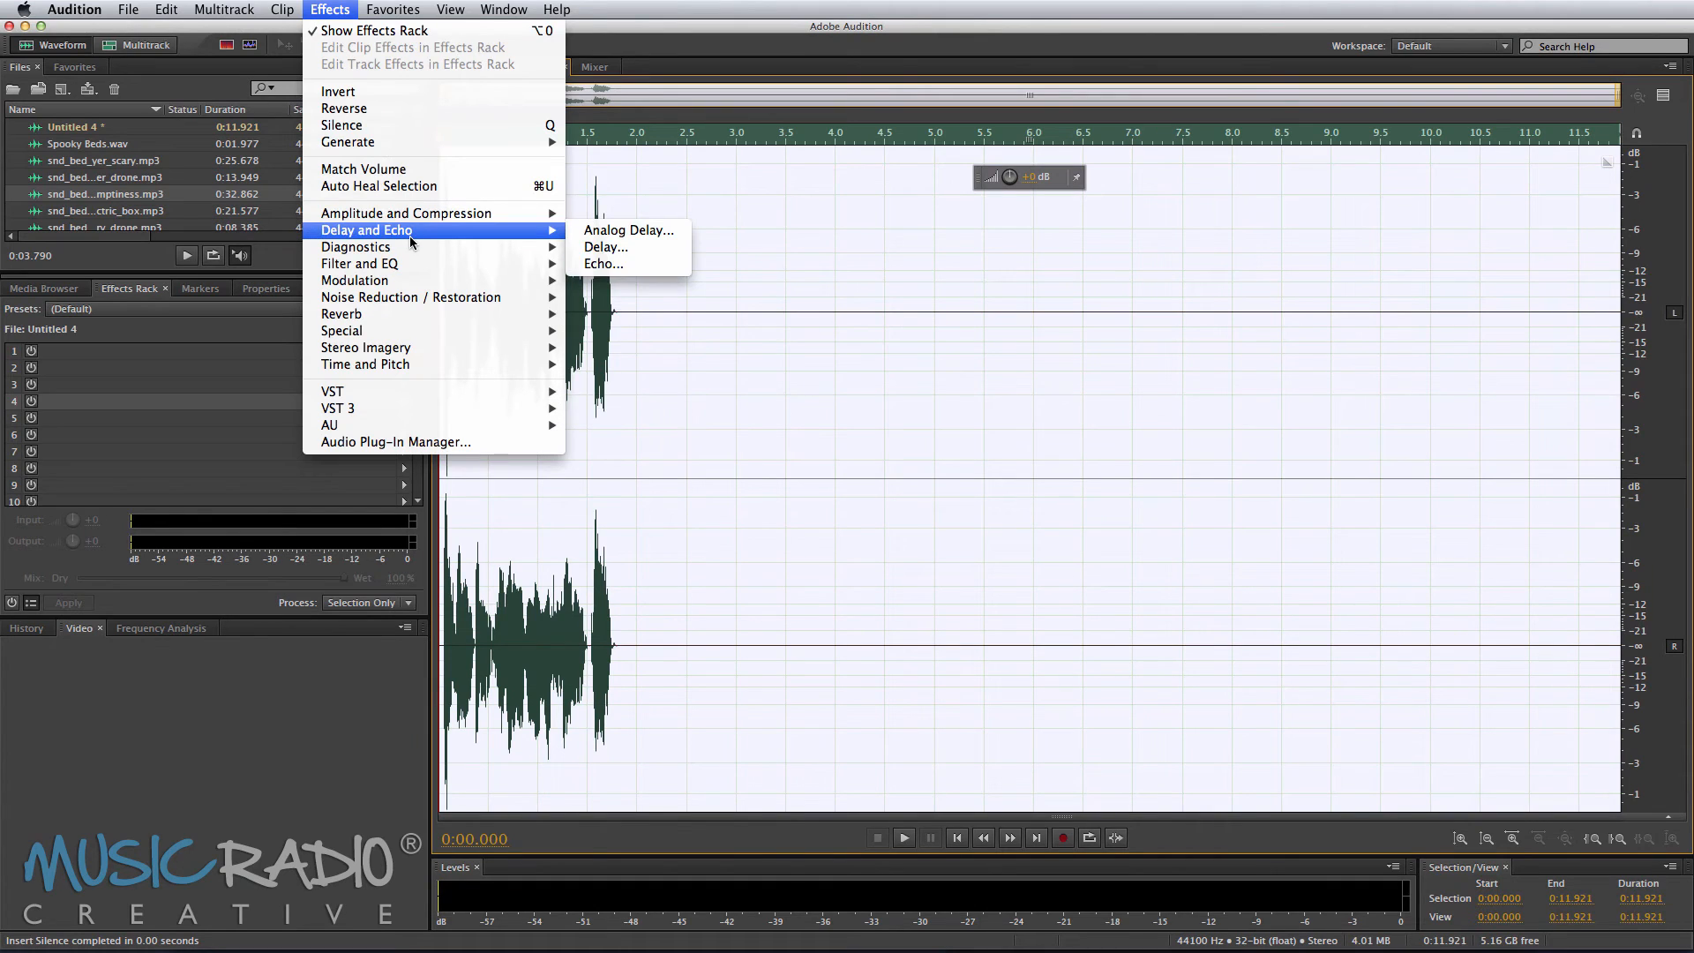
click(675, 272)
click(1244, 657)
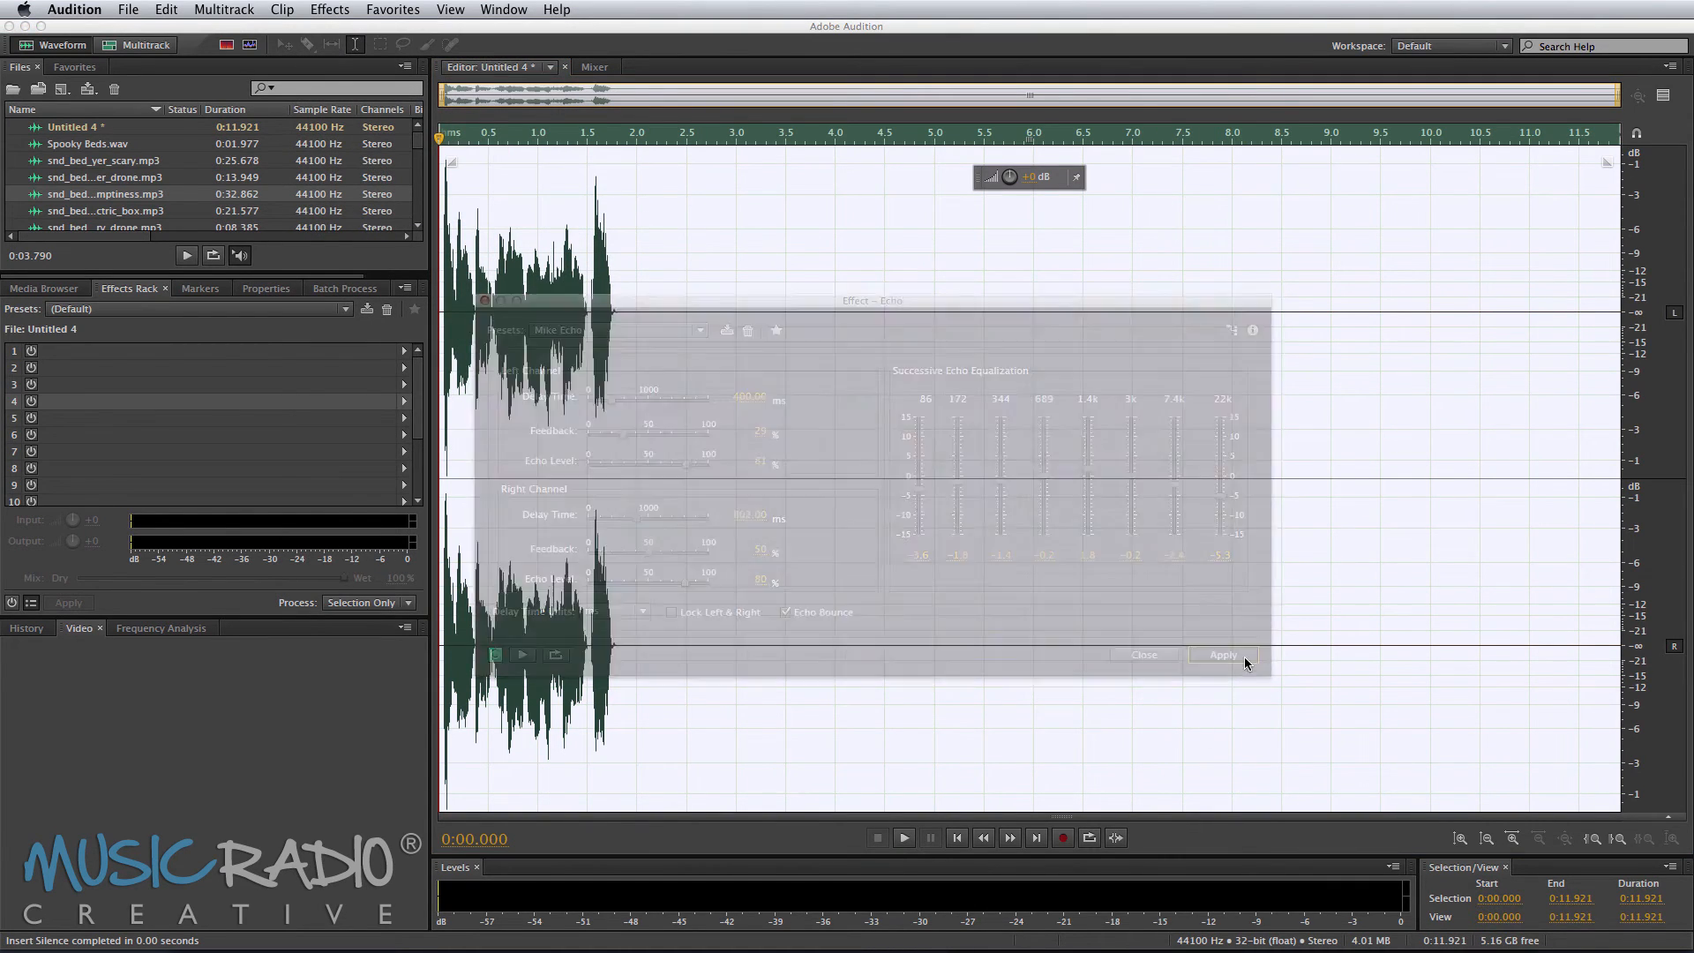
click(554, 342)
key(space)
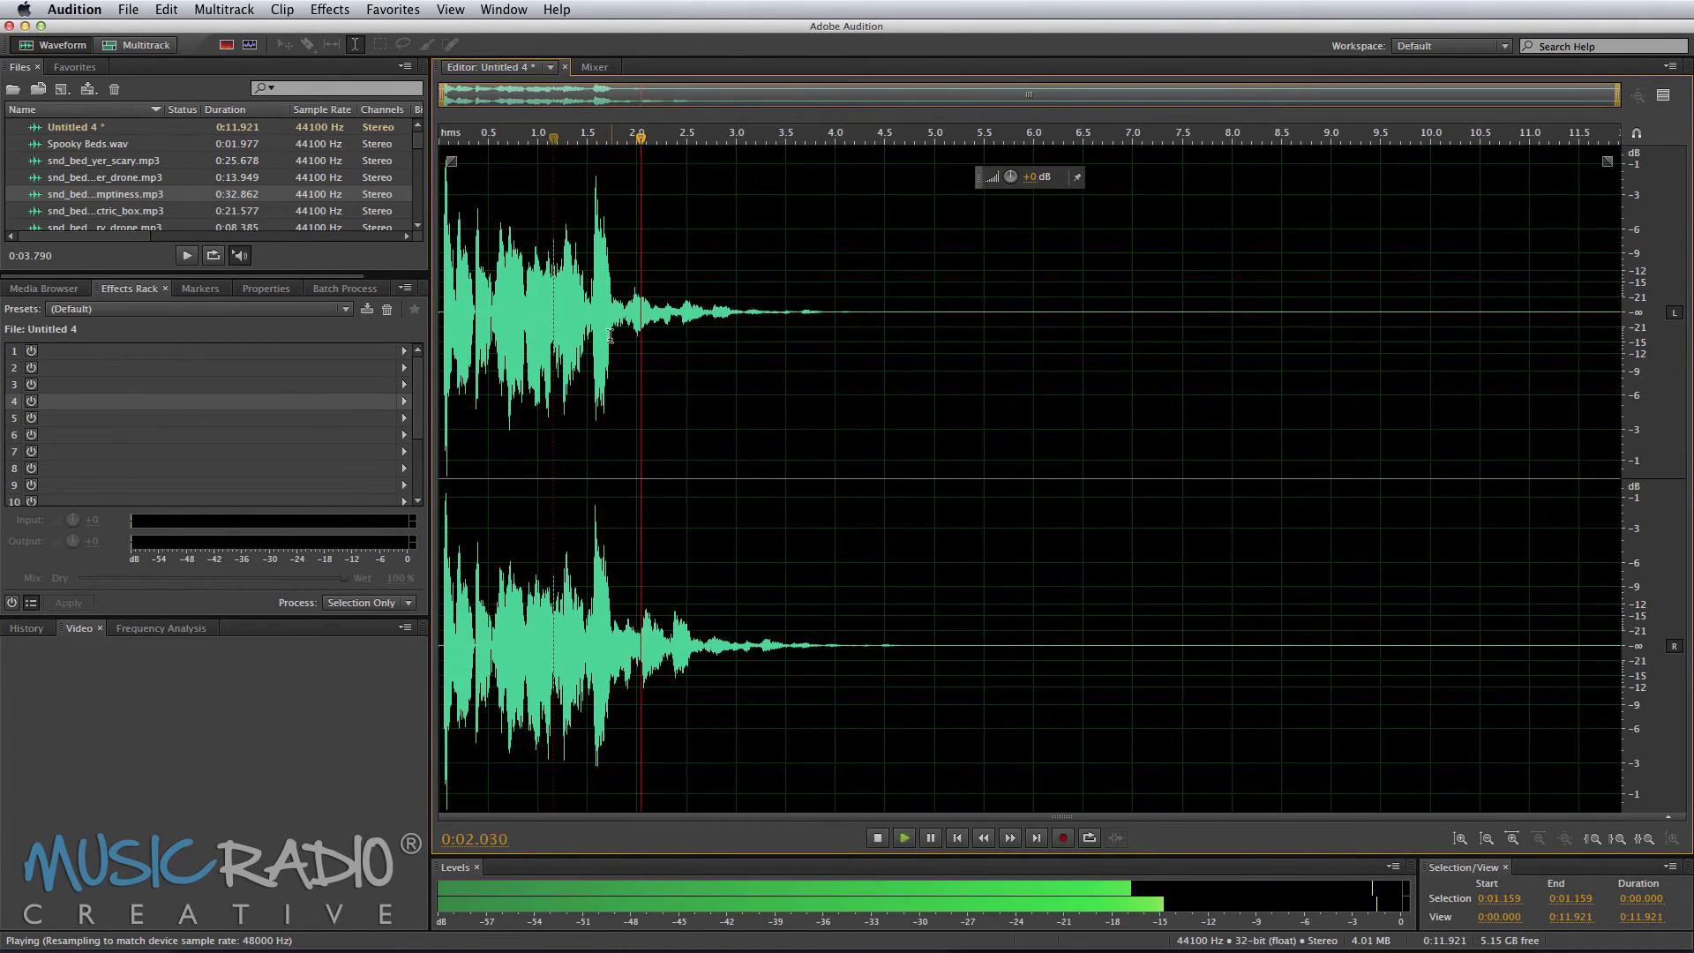
Step: Try Pitch Bender with the Turntable Losing Power preset on the echo tail from about 1.73 to 6.28 seconds, then undo it
drag(610, 336, 1061, 353)
click(330, 10)
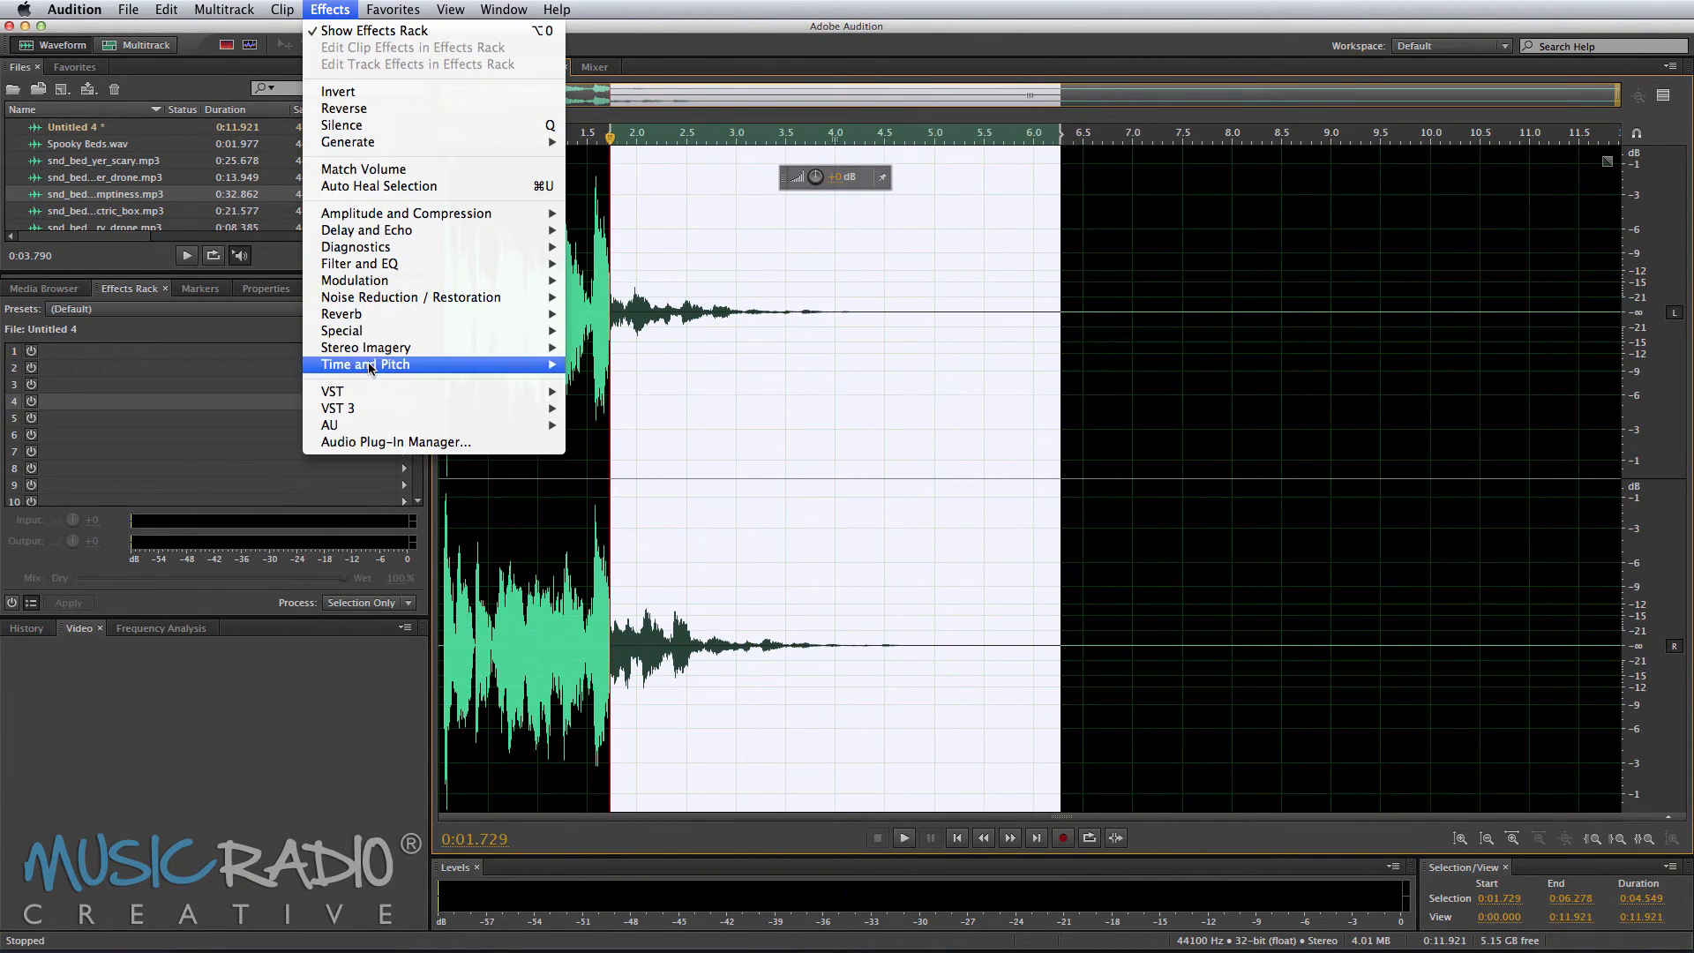
mouse_move(401, 365)
click(599, 399)
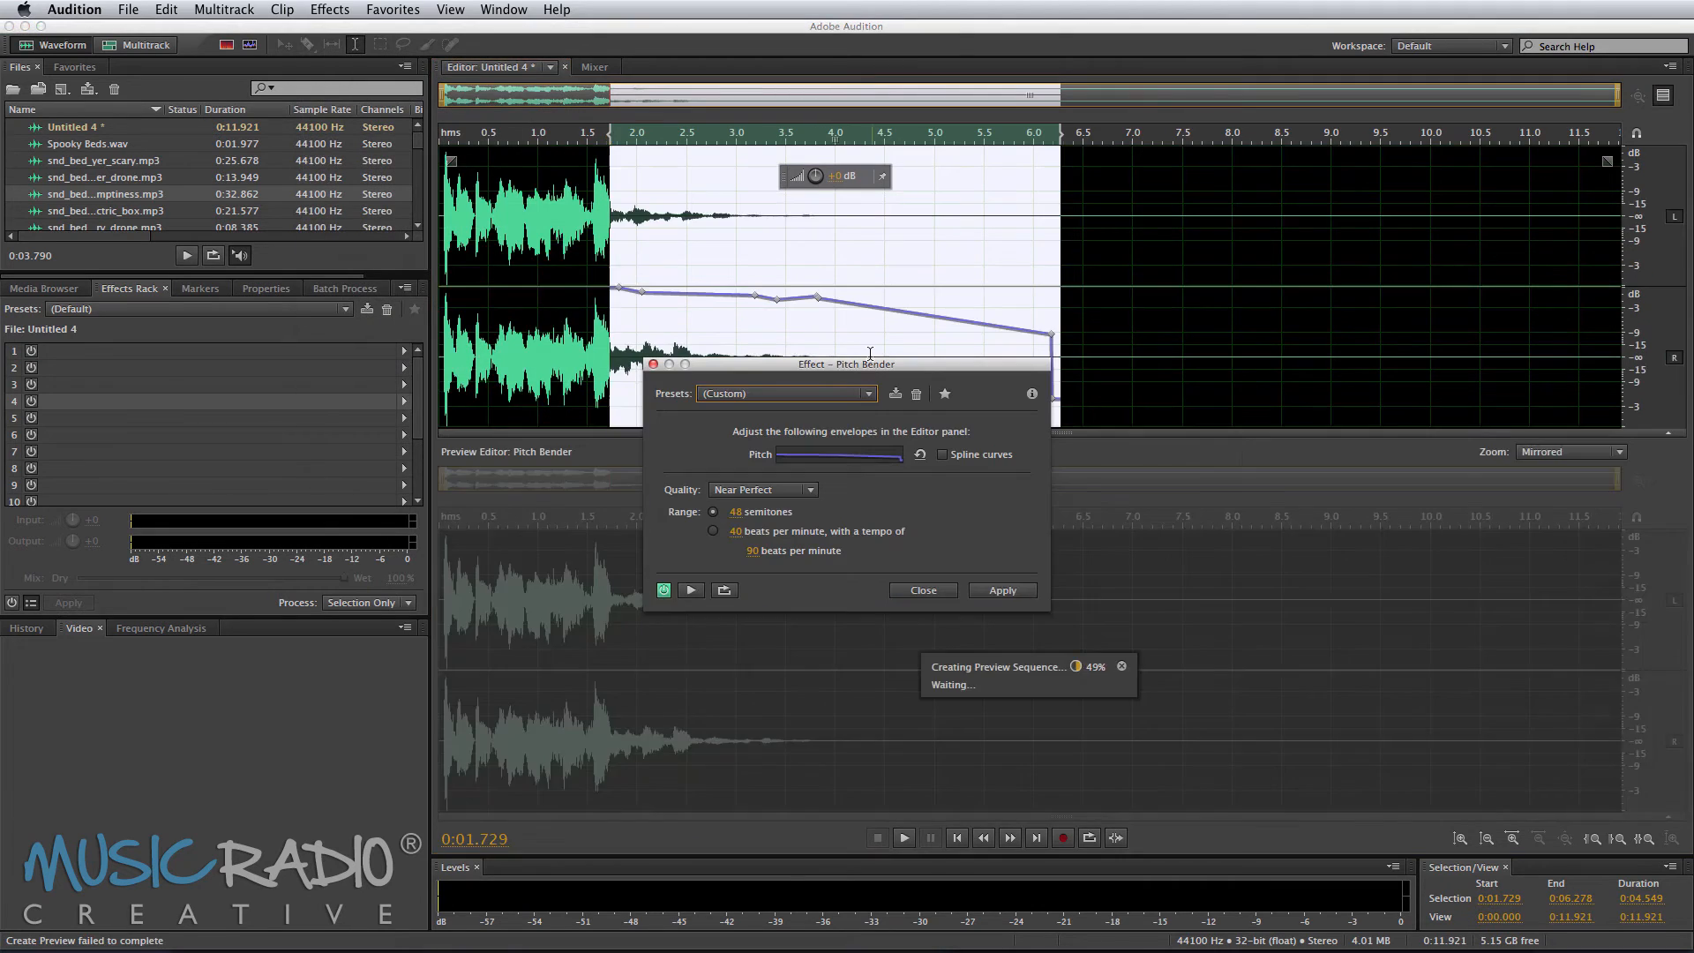
click(804, 393)
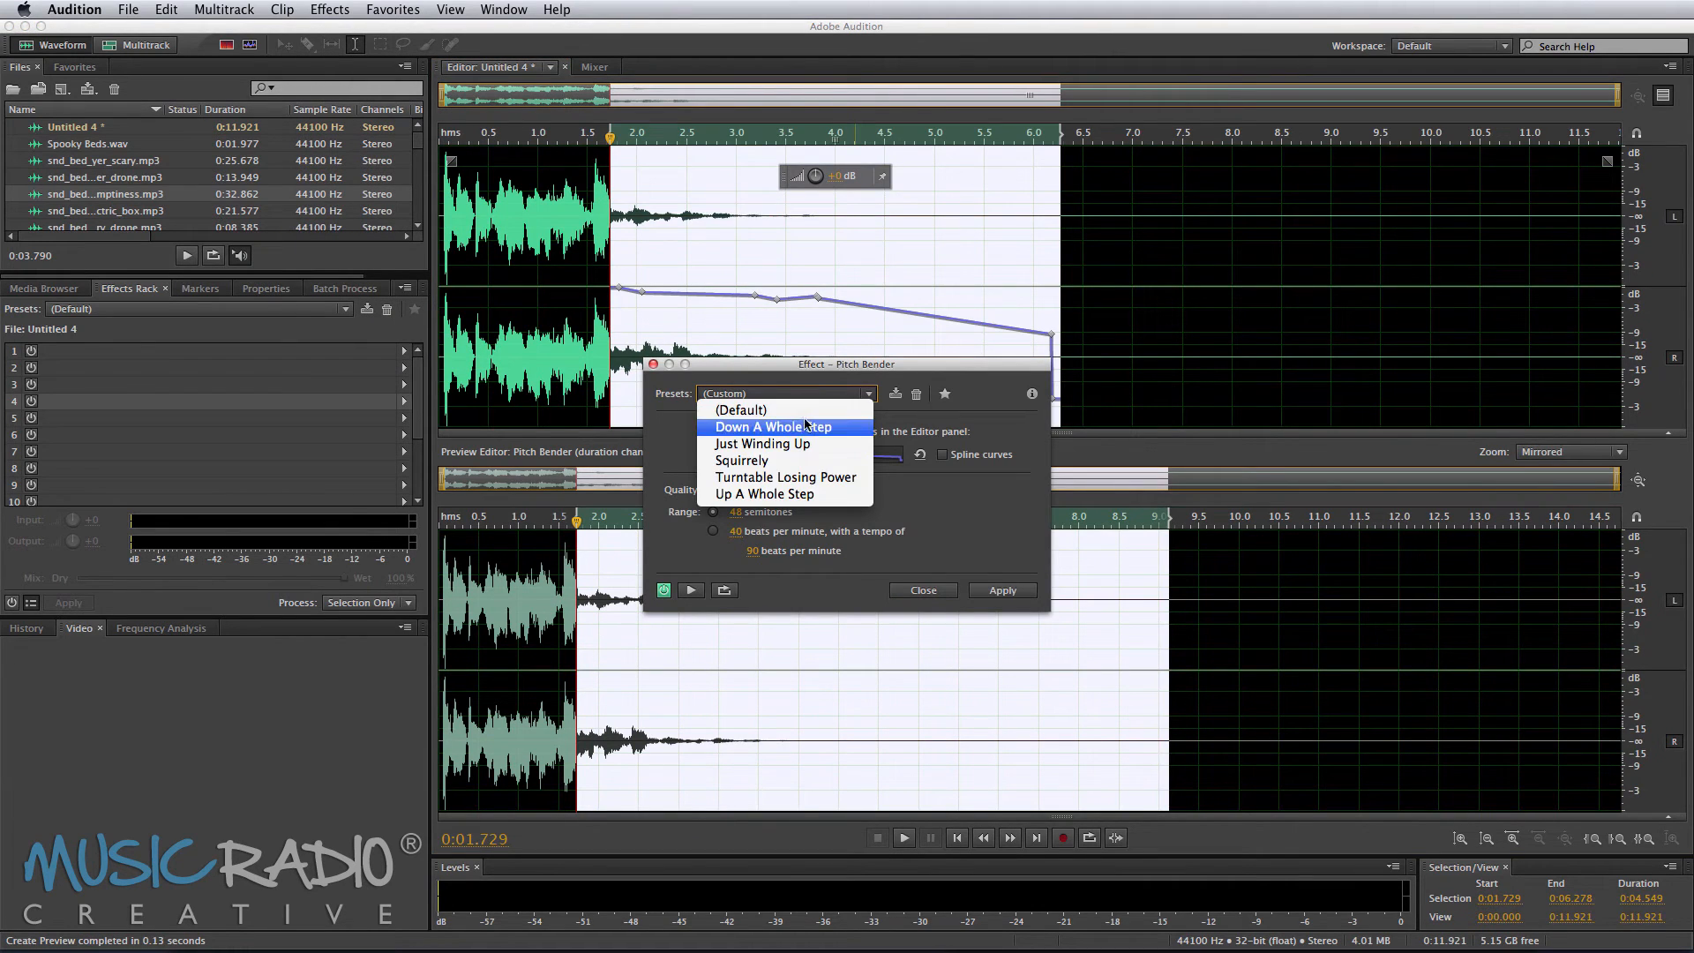
click(794, 477)
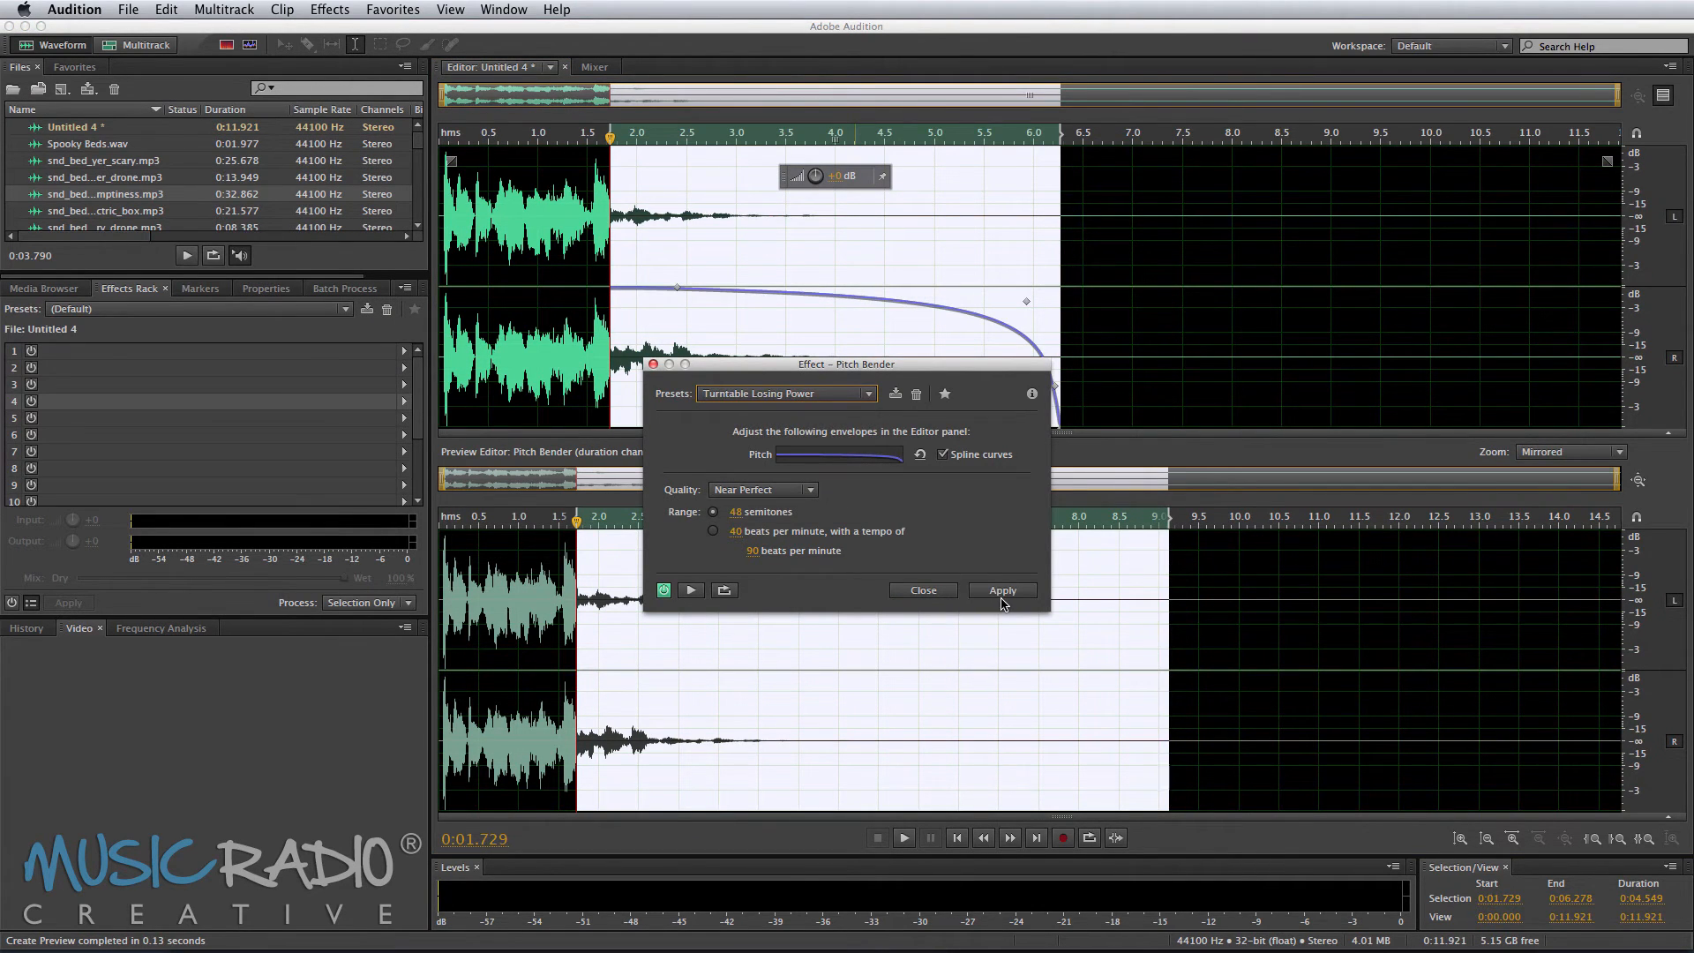
click(1003, 590)
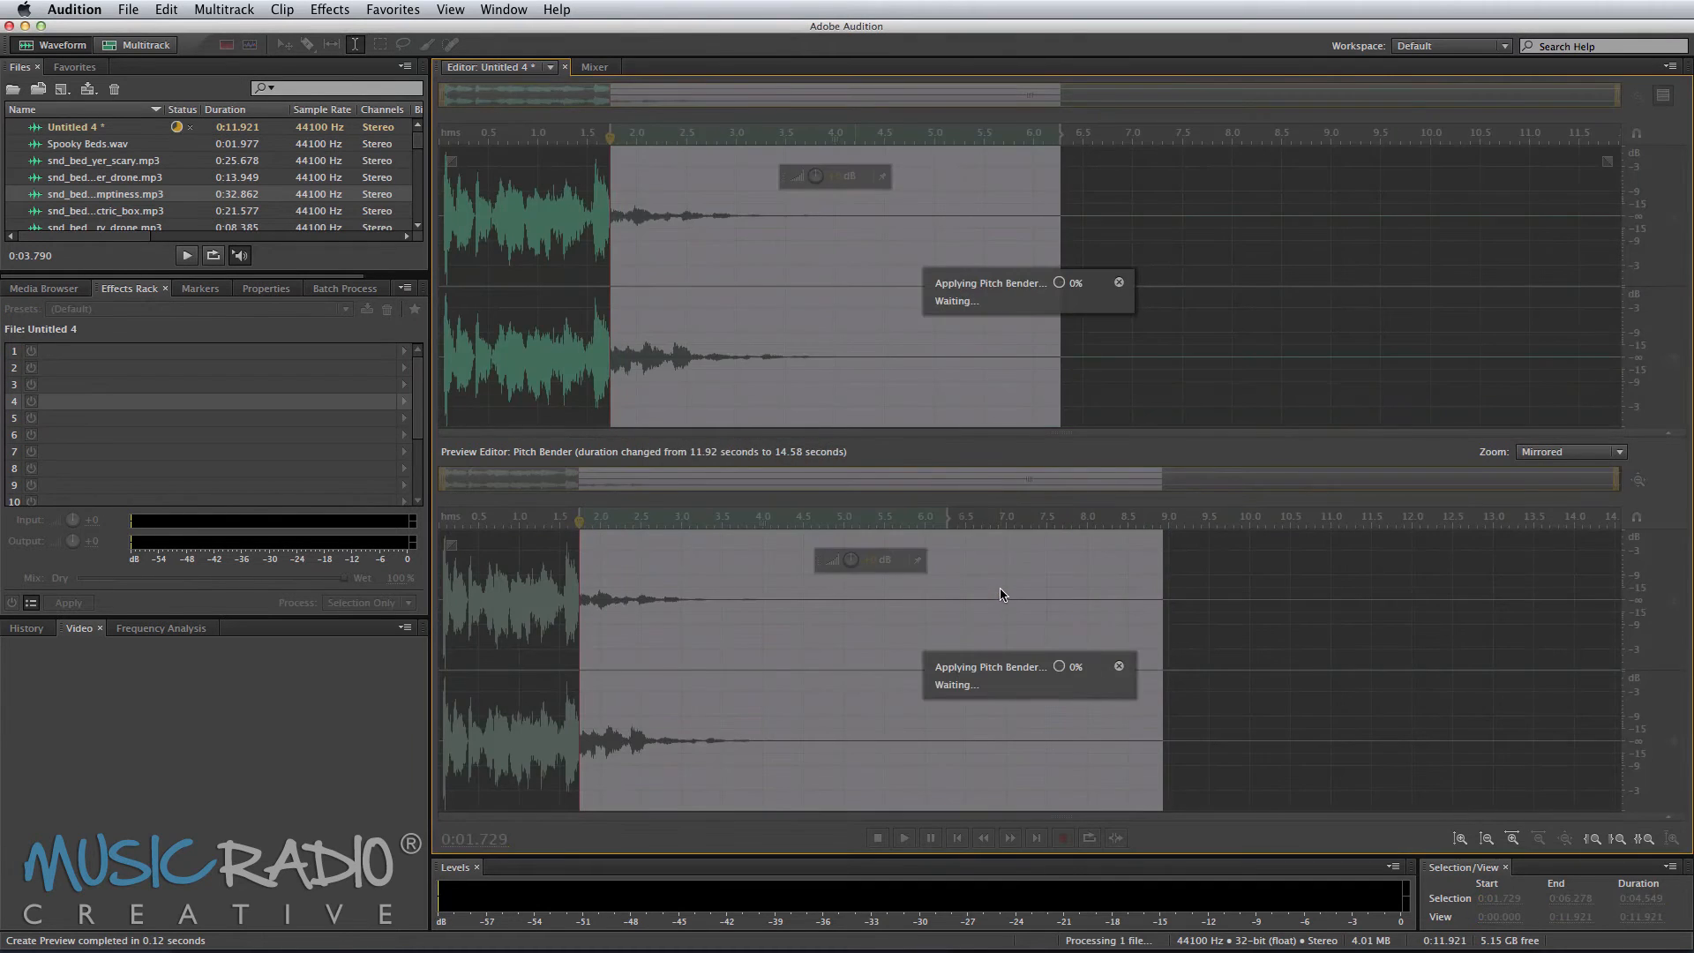
key(space)
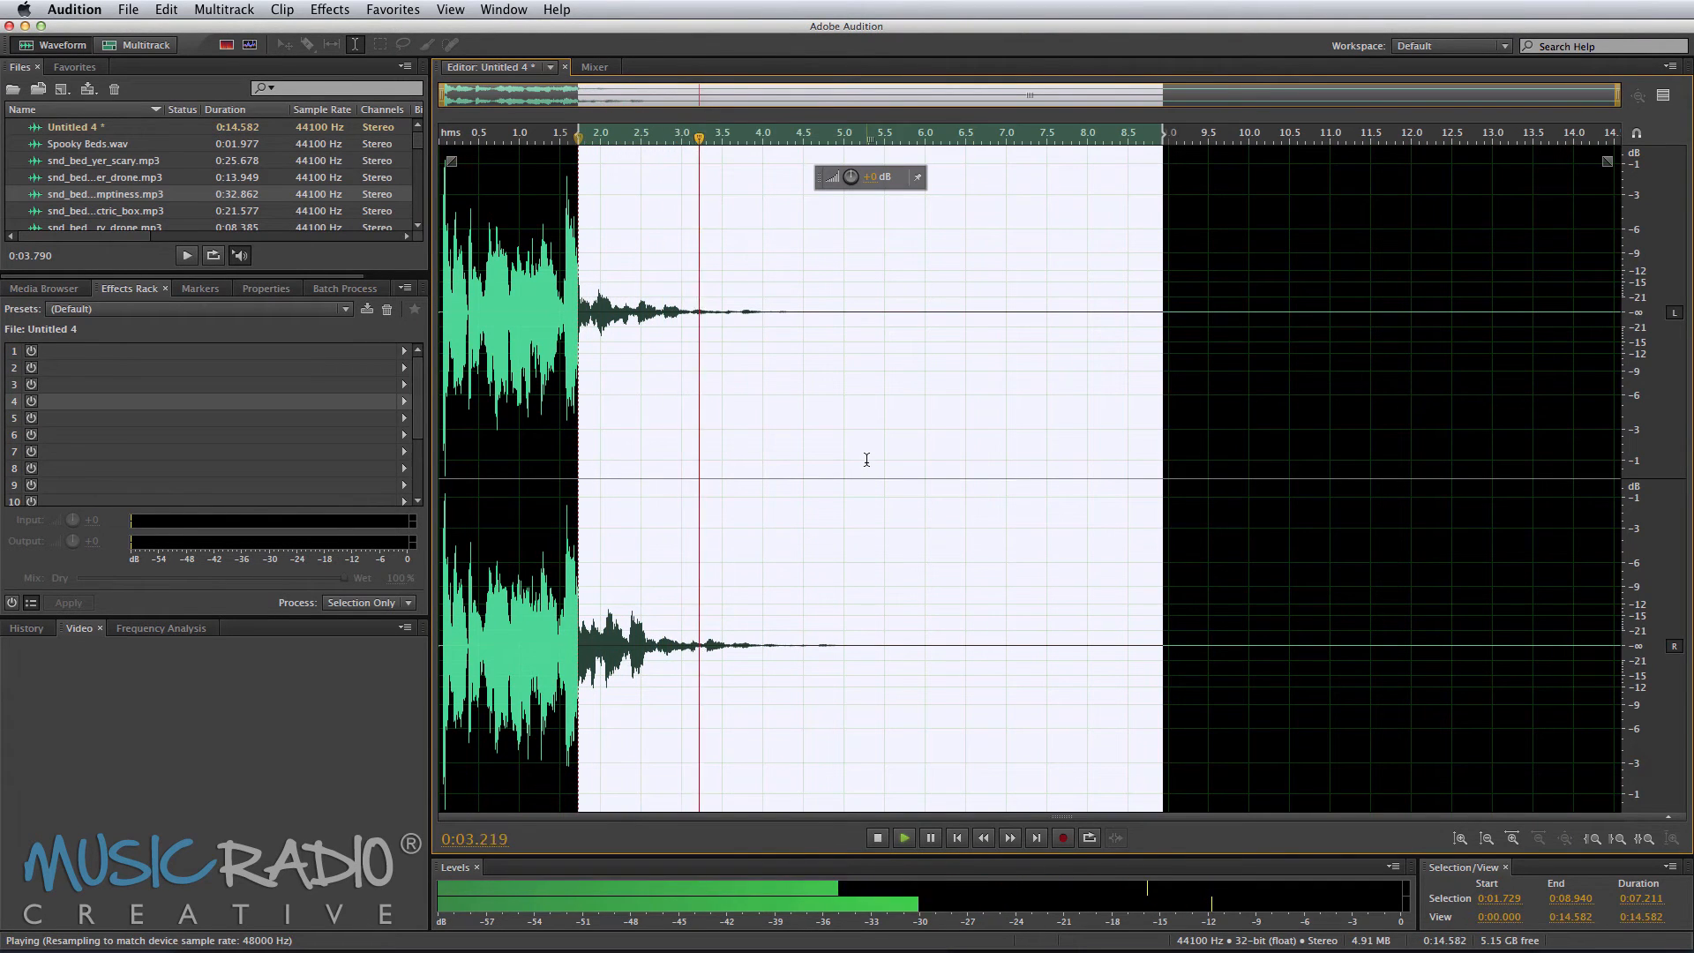
key(space)
key(super+z)
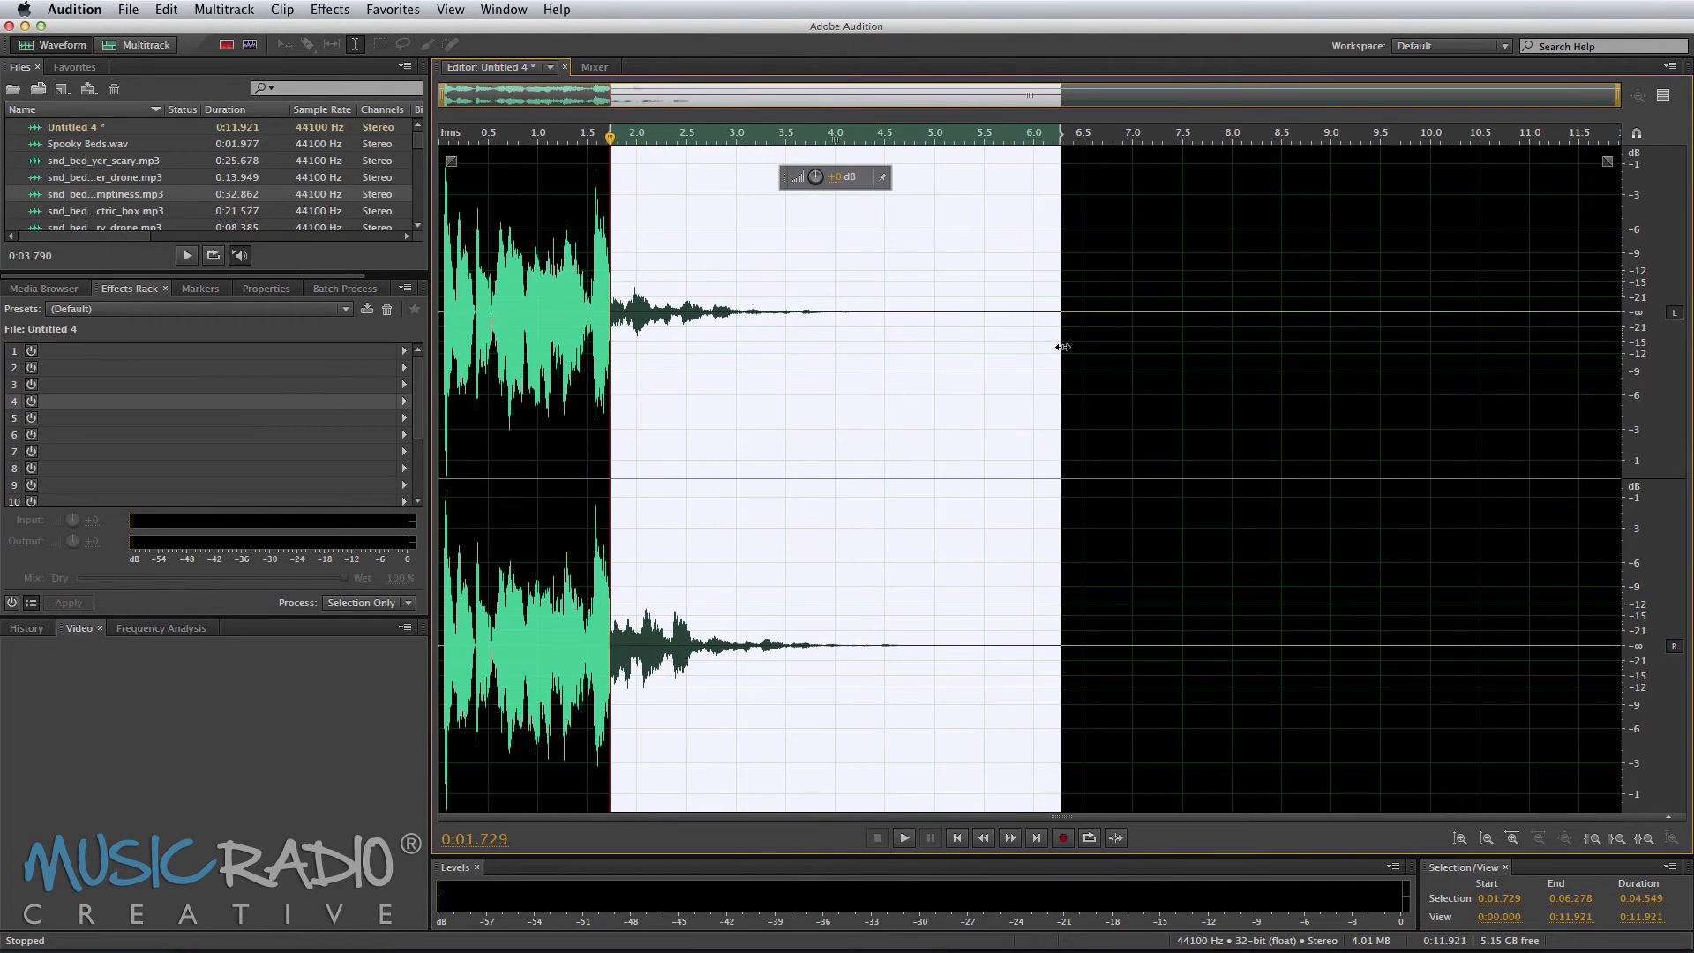
Step: Try Pitch Bender again on a shorter range from about 1.73 to 4.12 seconds, preview it and undo it
drag(1063, 347, 849, 382)
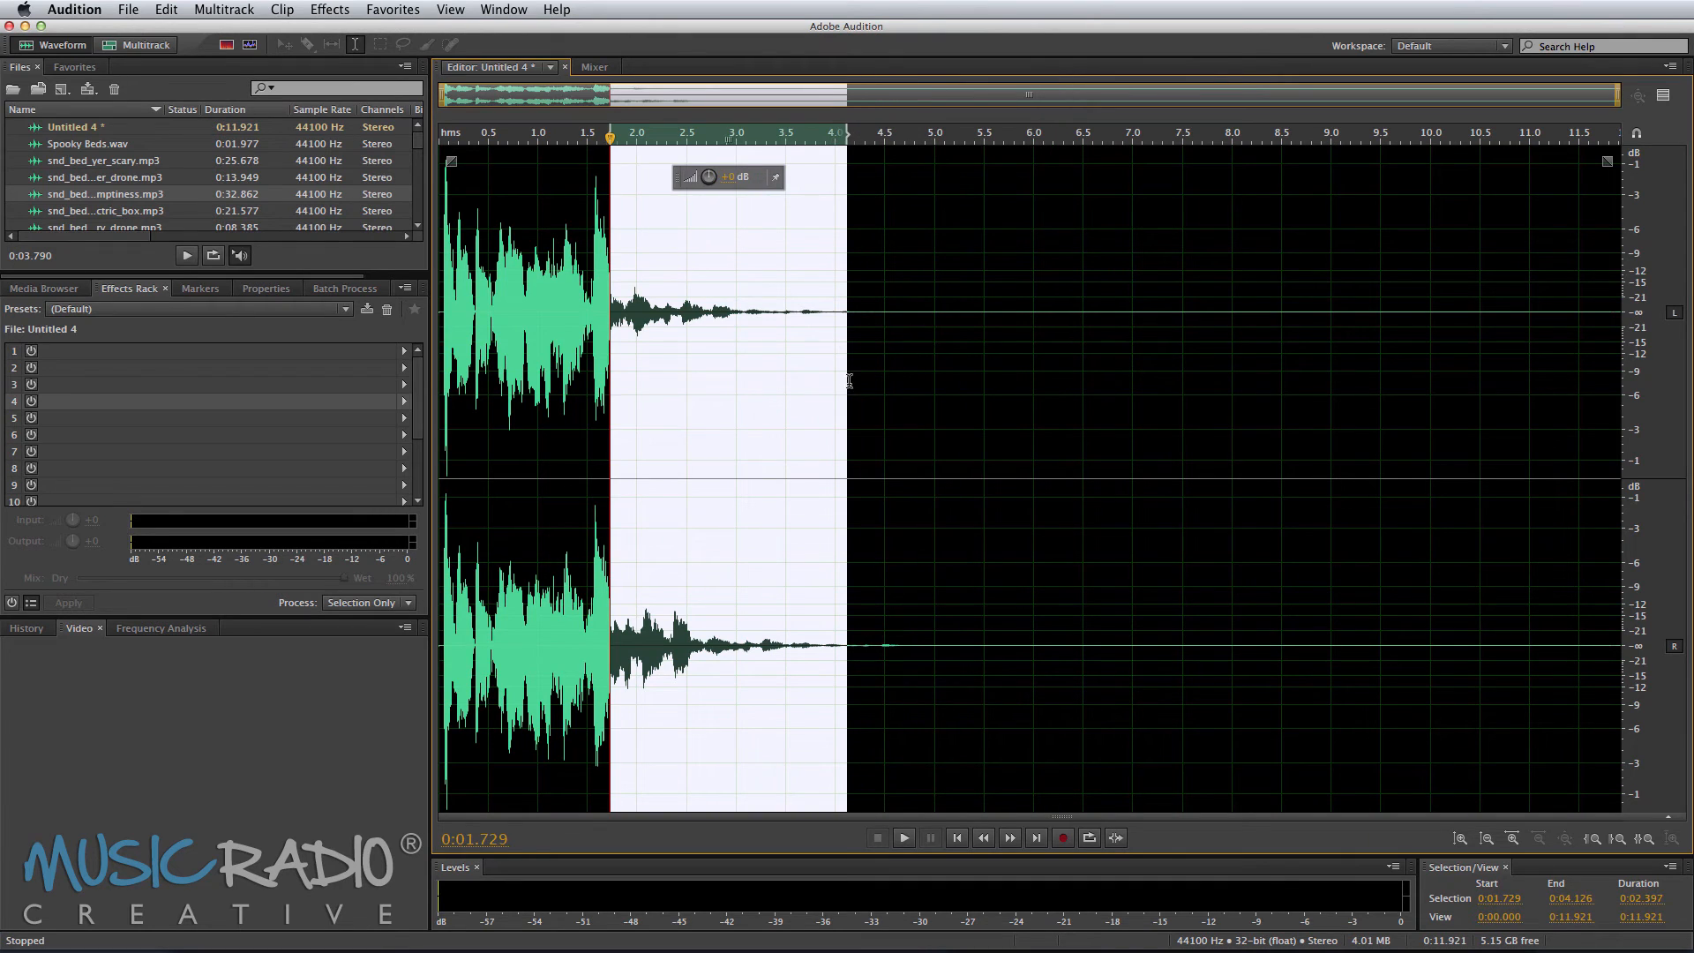
click(317, 9)
mouse_move(542, 365)
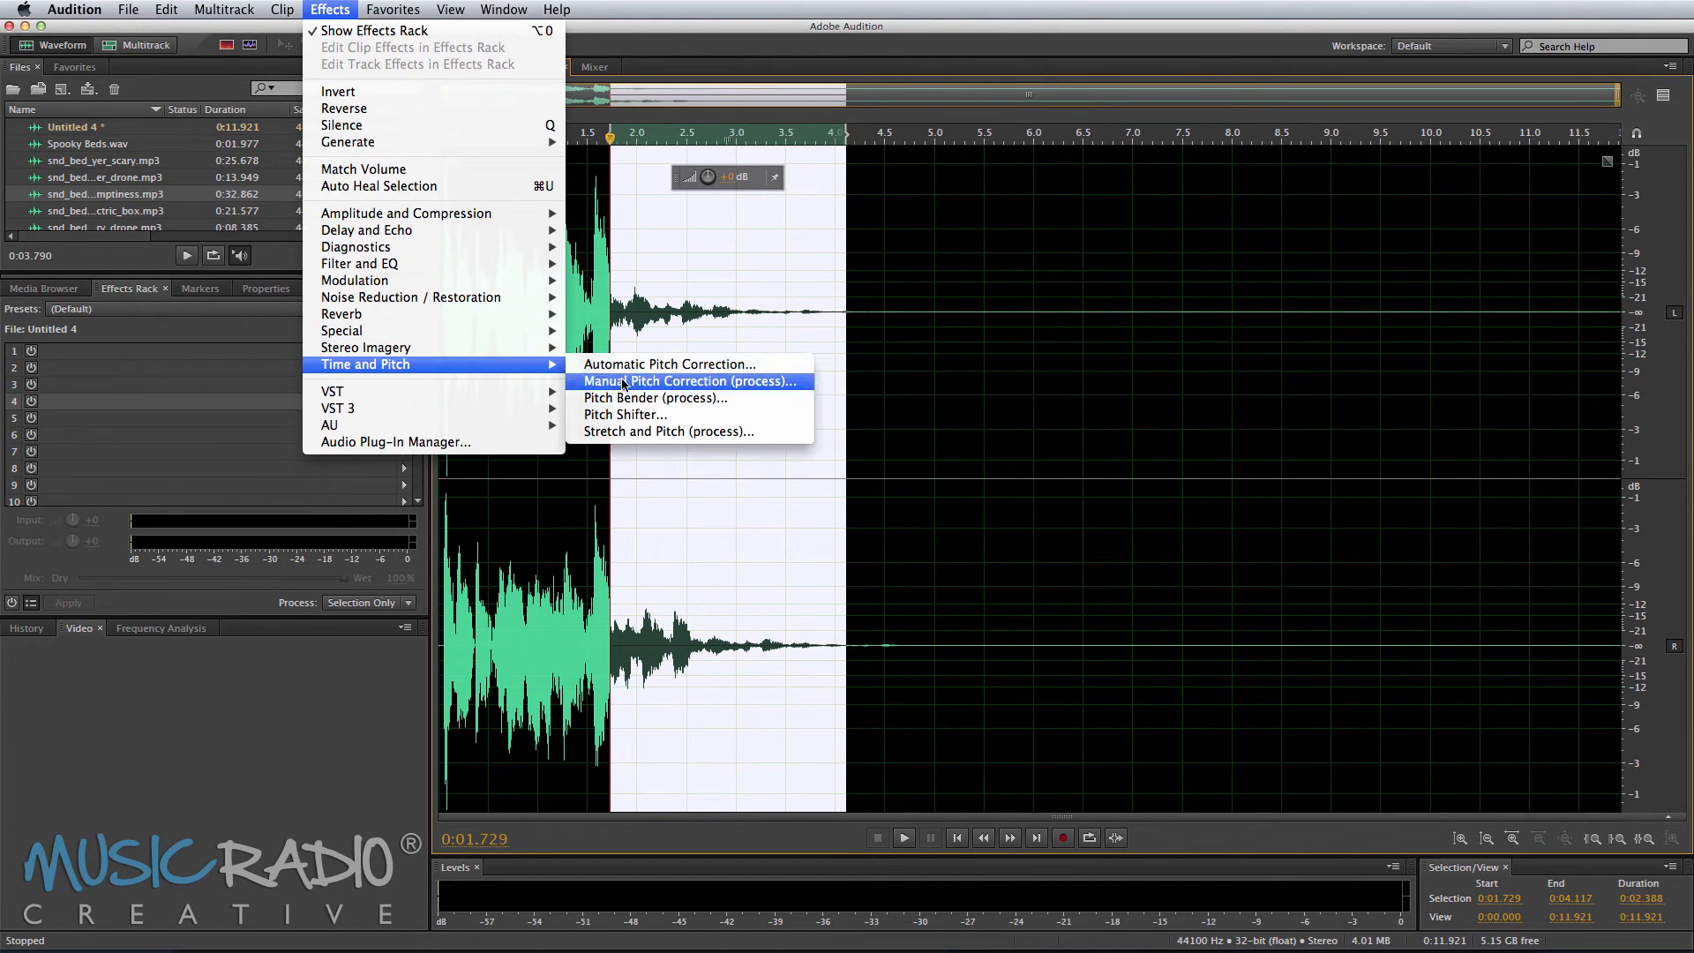
click(628, 398)
click(1034, 593)
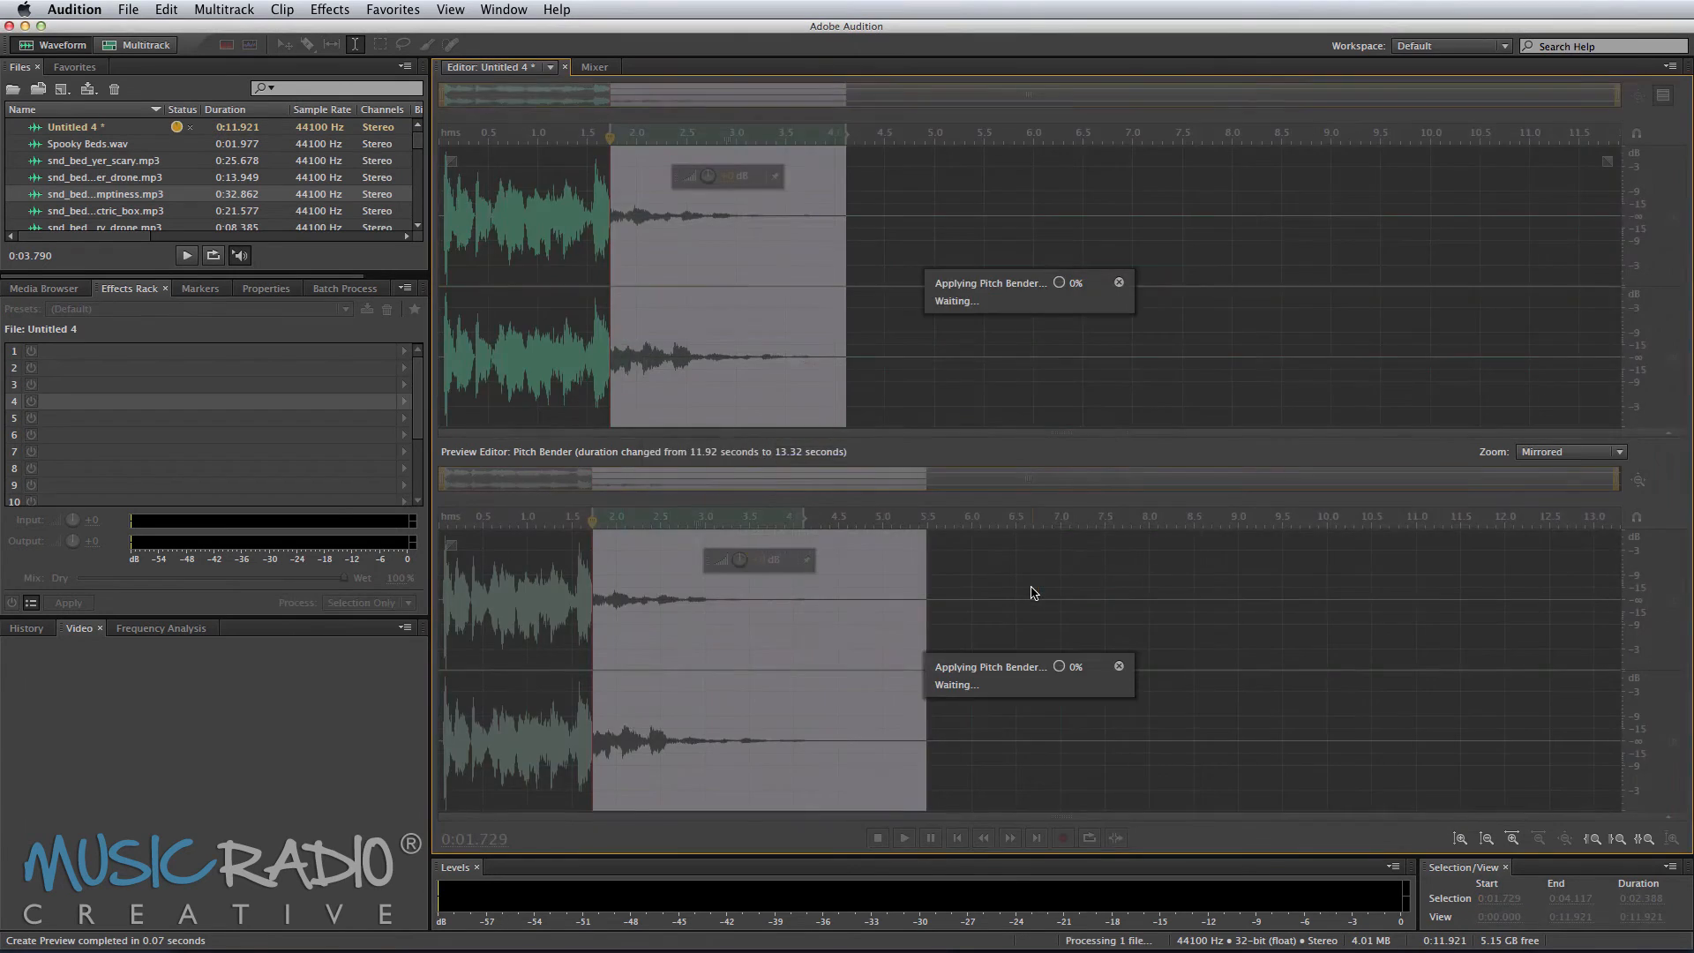
key(space)
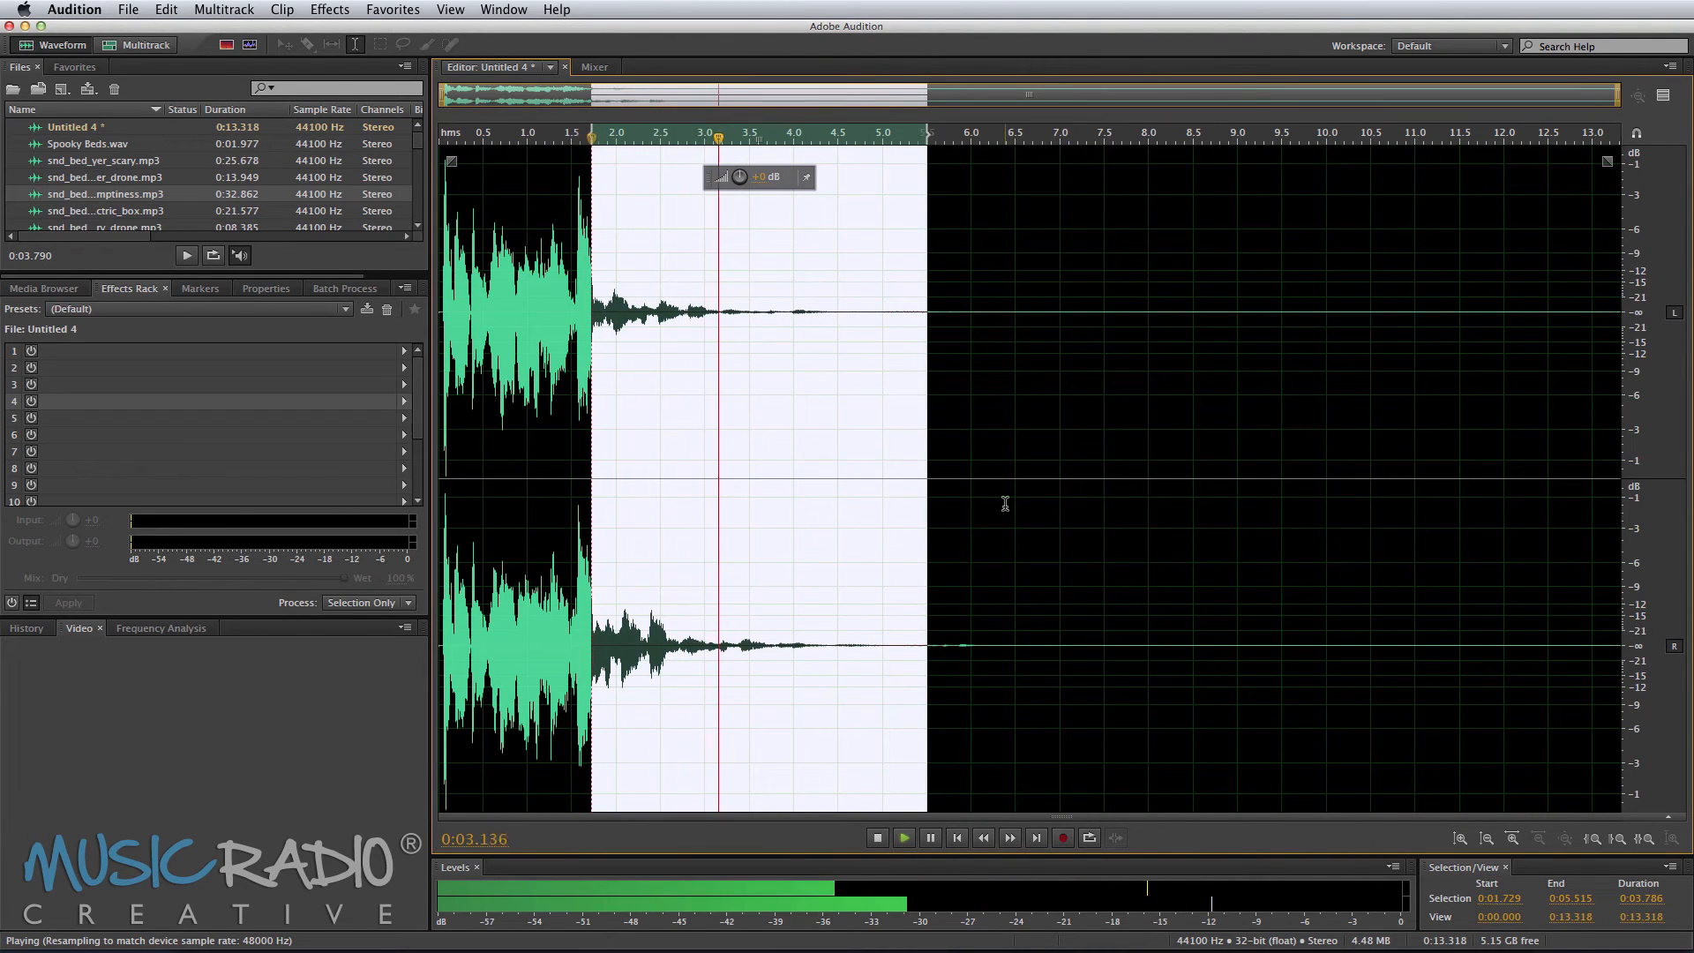
key(space)
key(super+z)
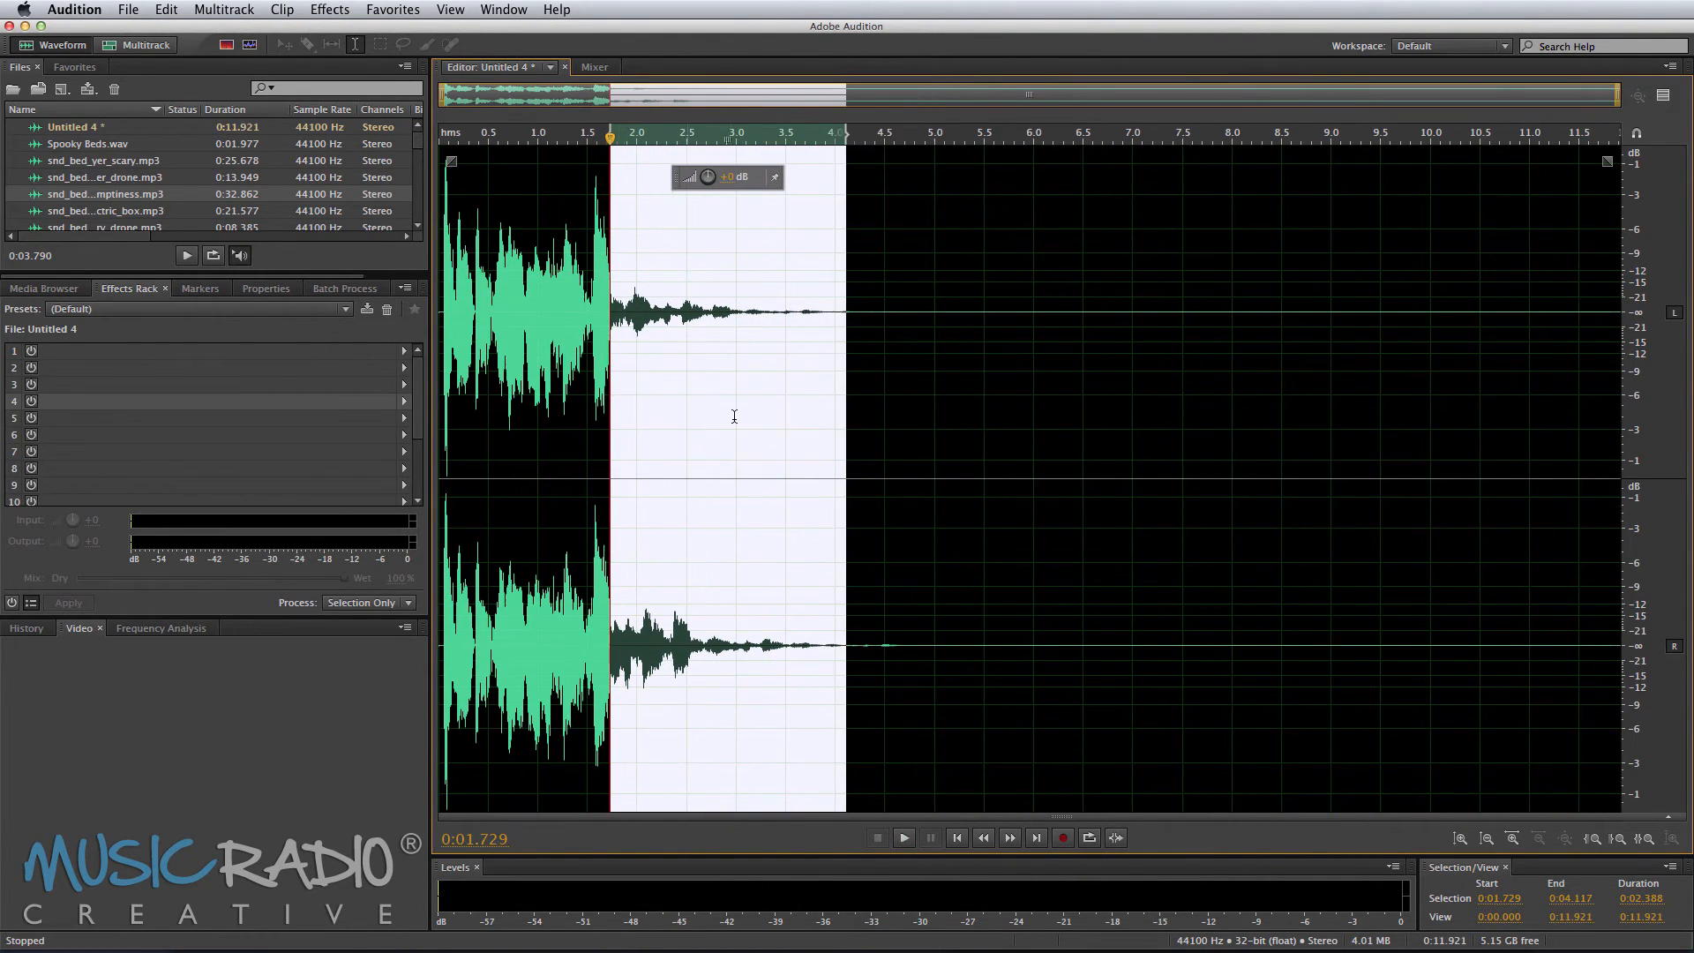
Step: Apply Pitch Bender with the Turntable Losing Power preset from about 0.59 to 4.12 seconds and play the result
drag(605, 377, 497, 376)
click(328, 11)
mouse_move(437, 365)
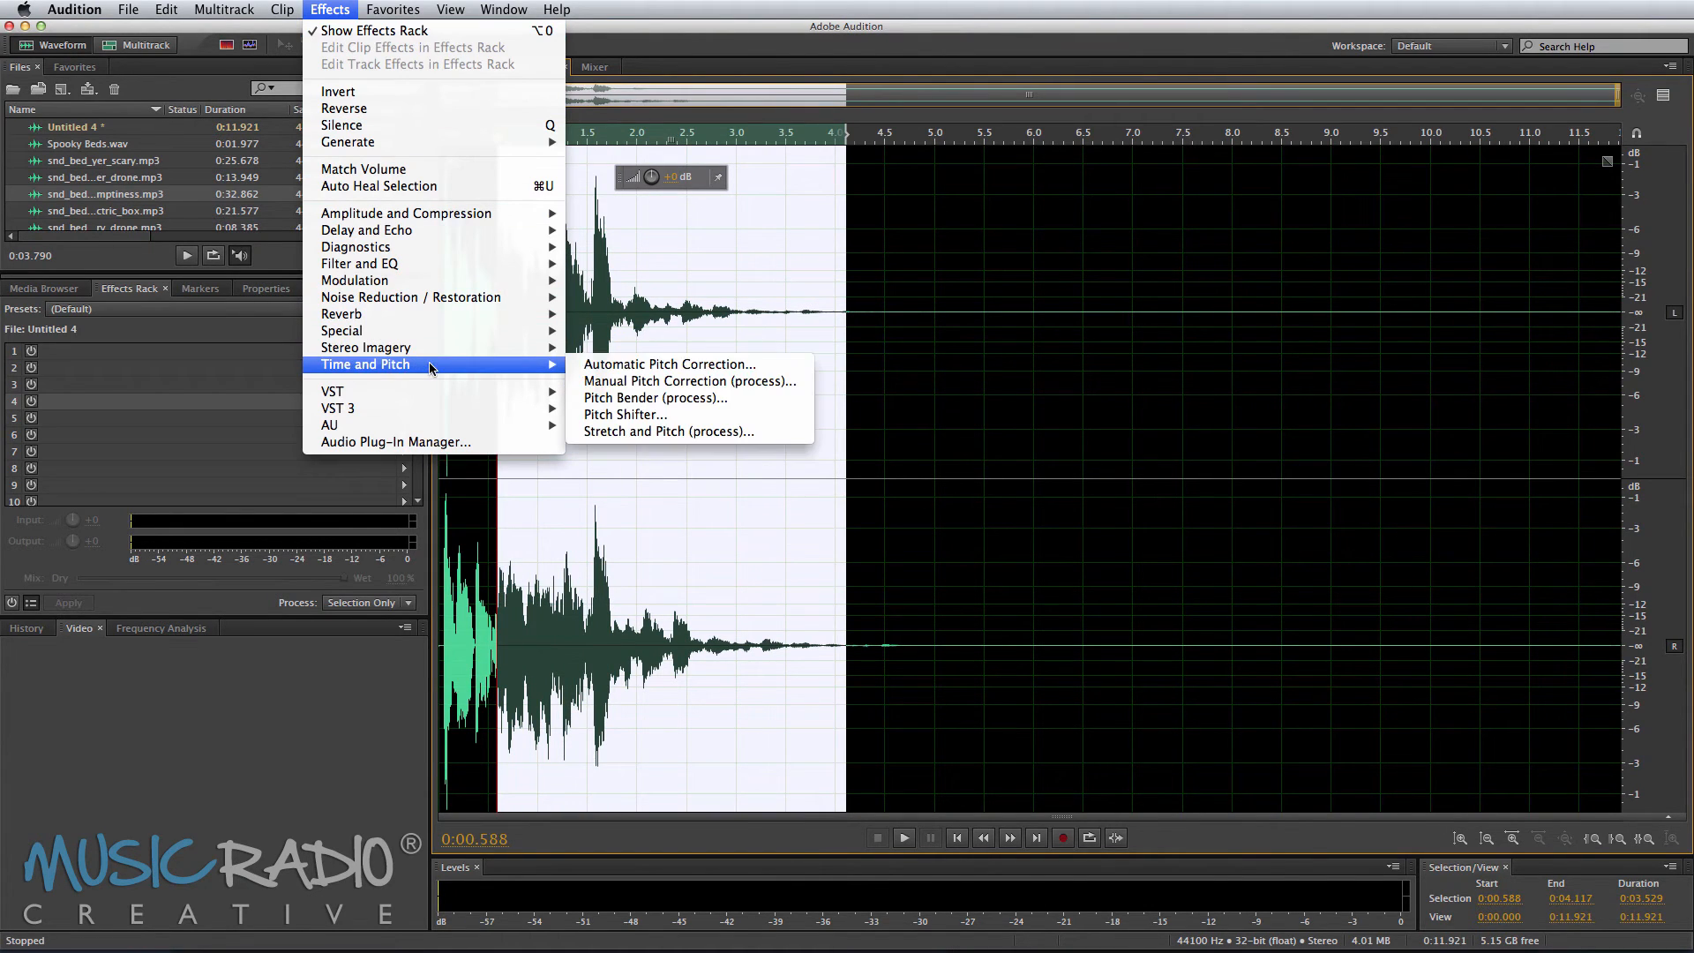
click(669, 398)
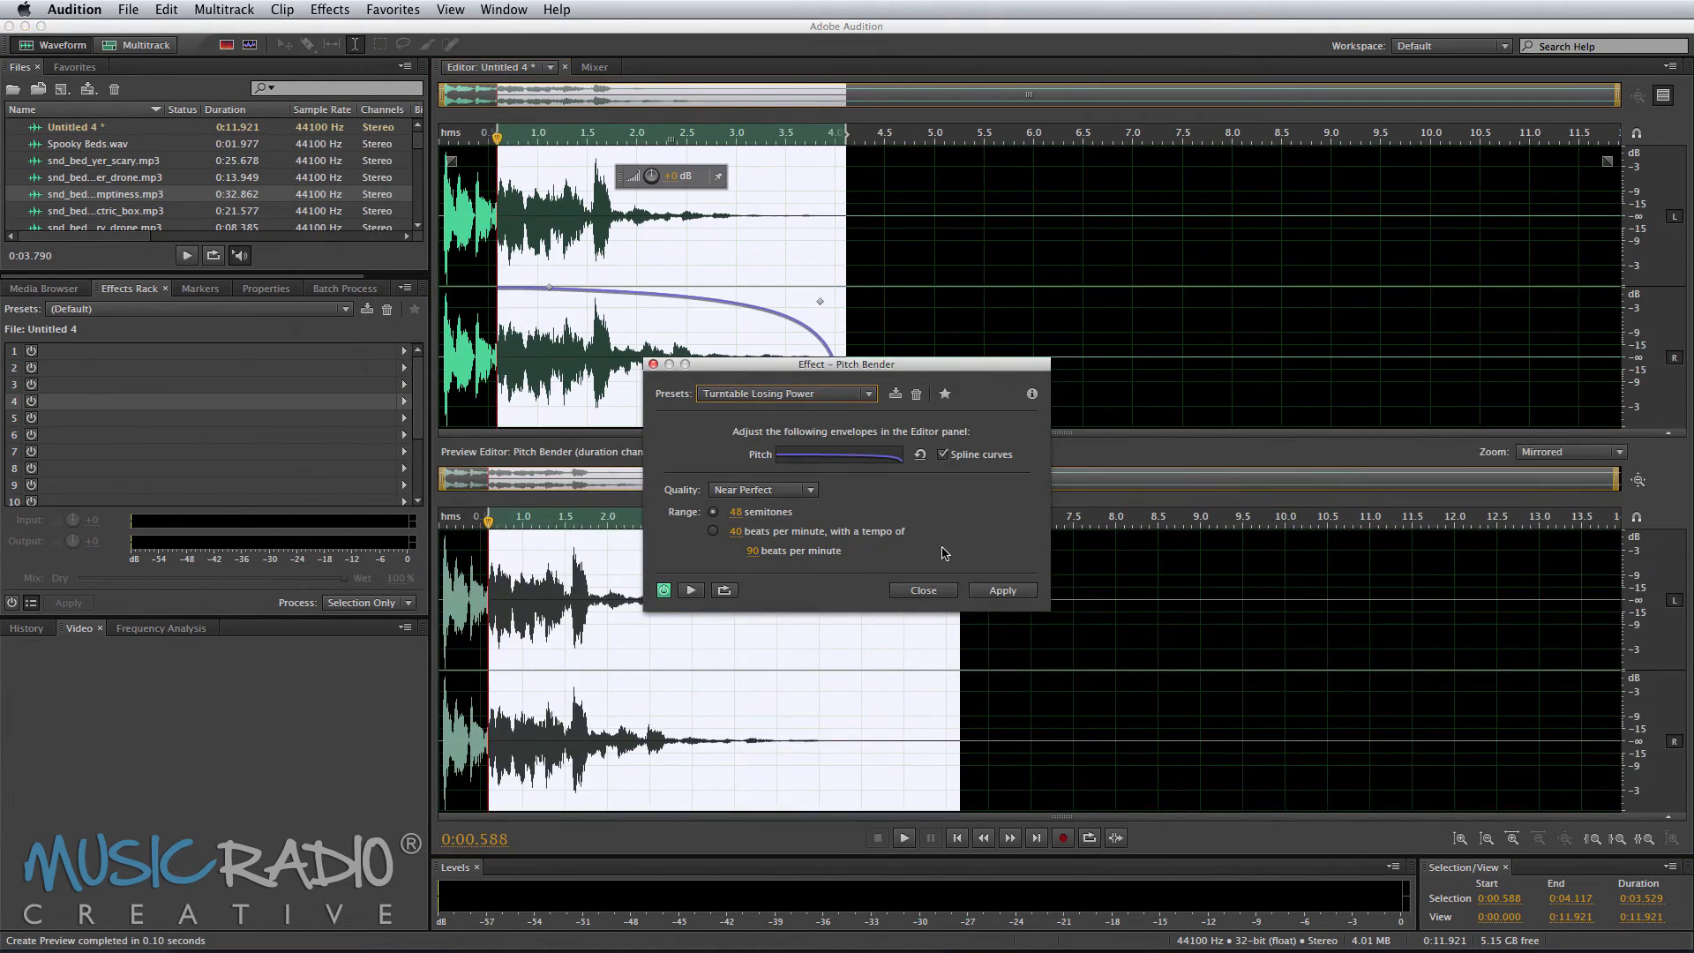
click(1003, 590)
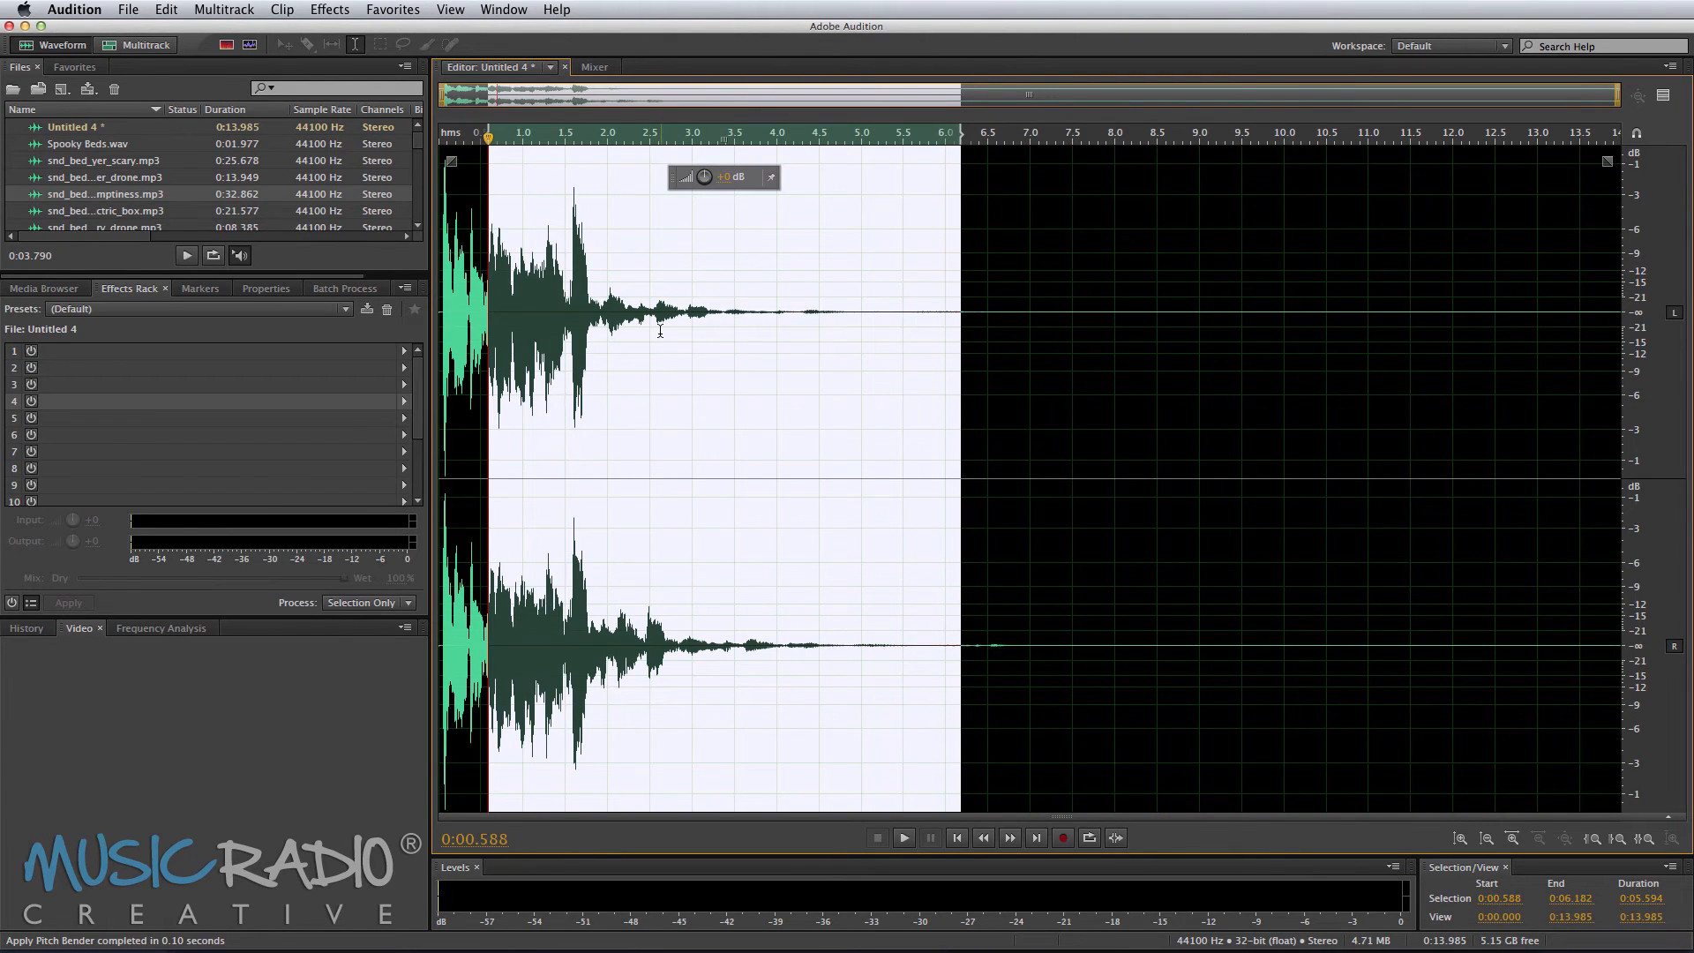
key(space)
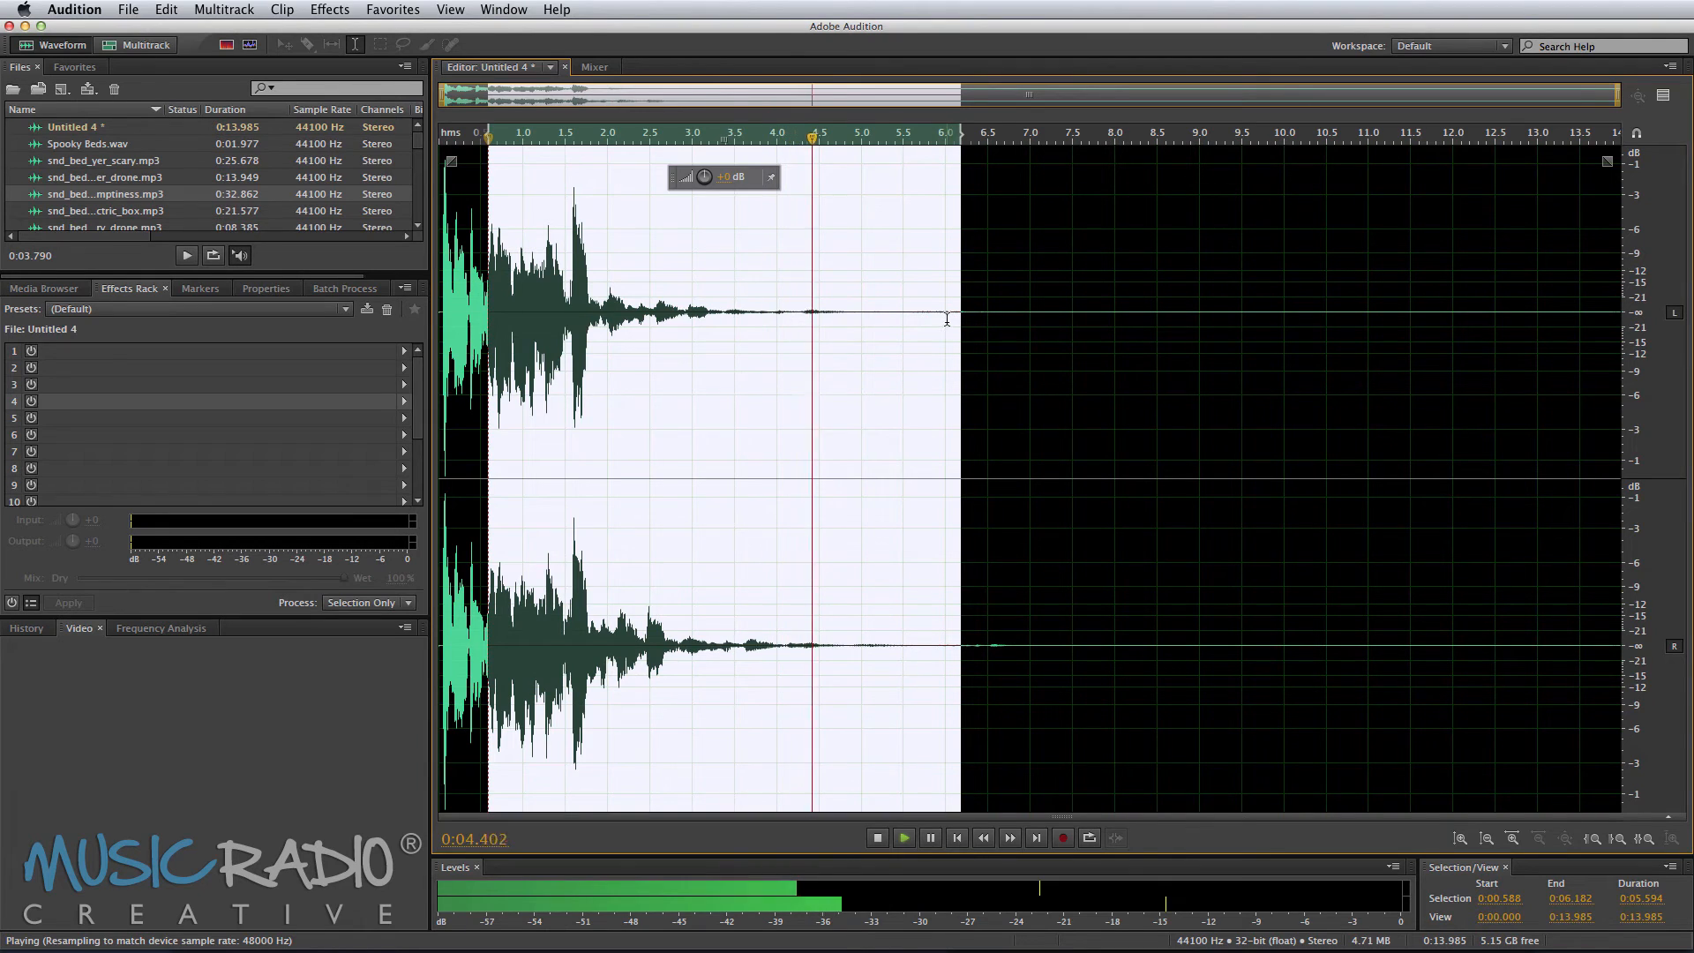
Step: Delete the silent tail from about 6.1 seconds to the end of the file
key(space)
drag(954, 319, 1622, 329)
key(Delete)
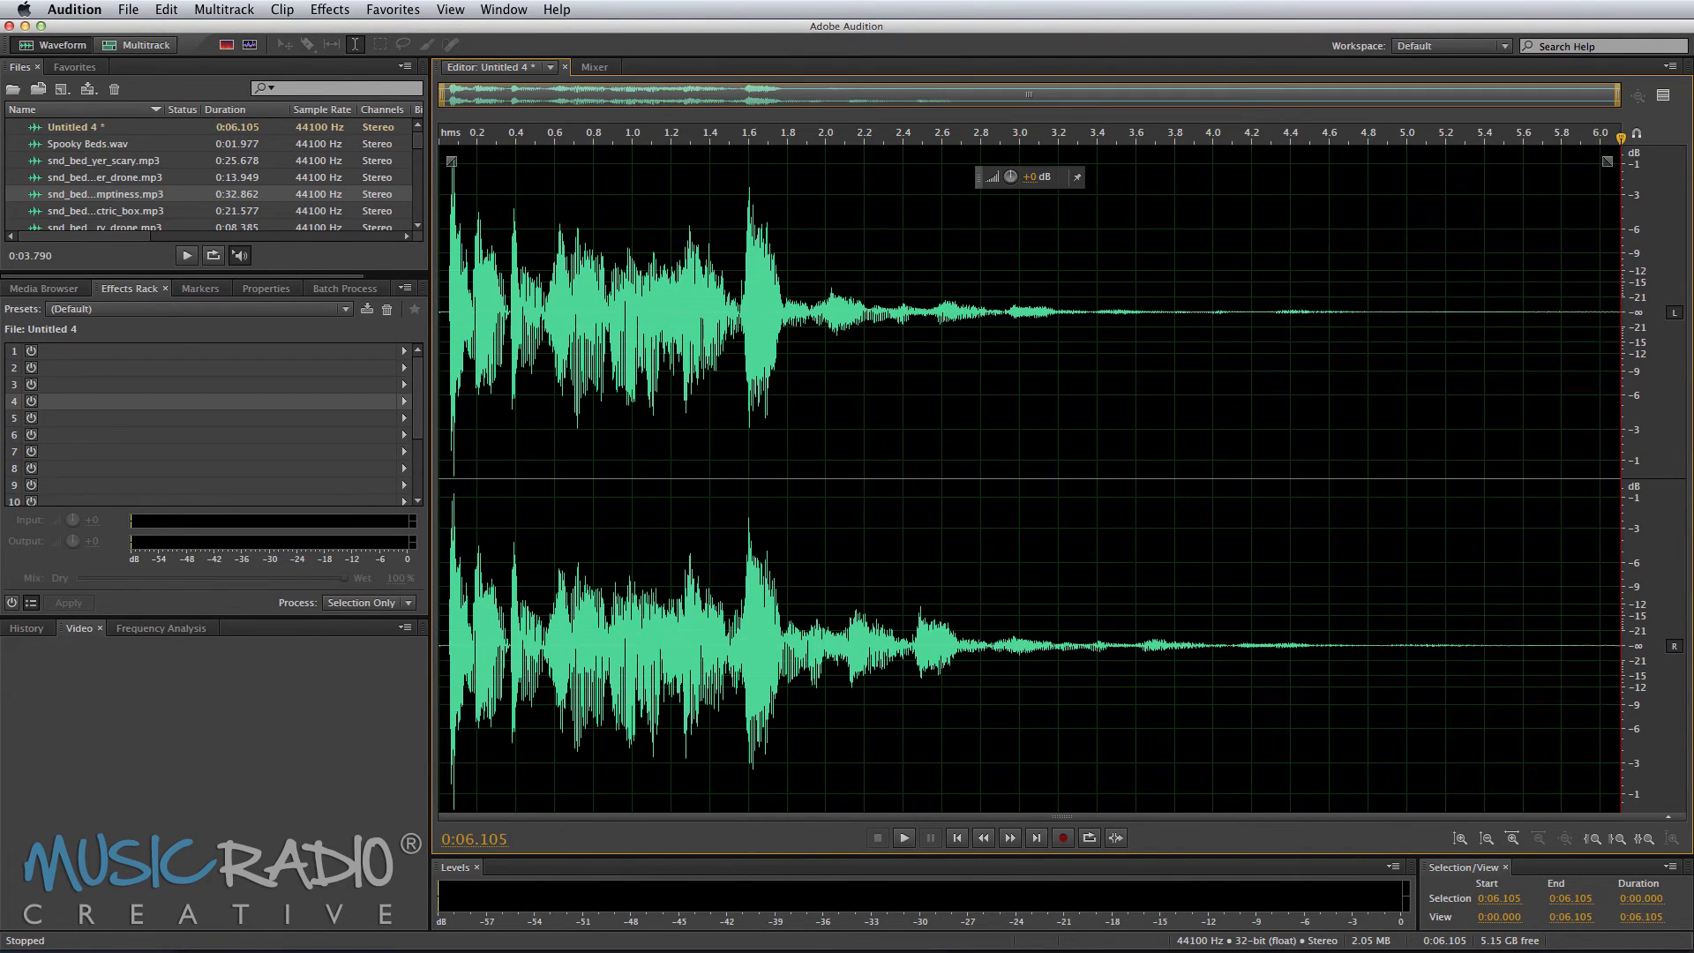
Step: Save the edited file as FX Down.wav and return to the multitrack session
key(super+s)
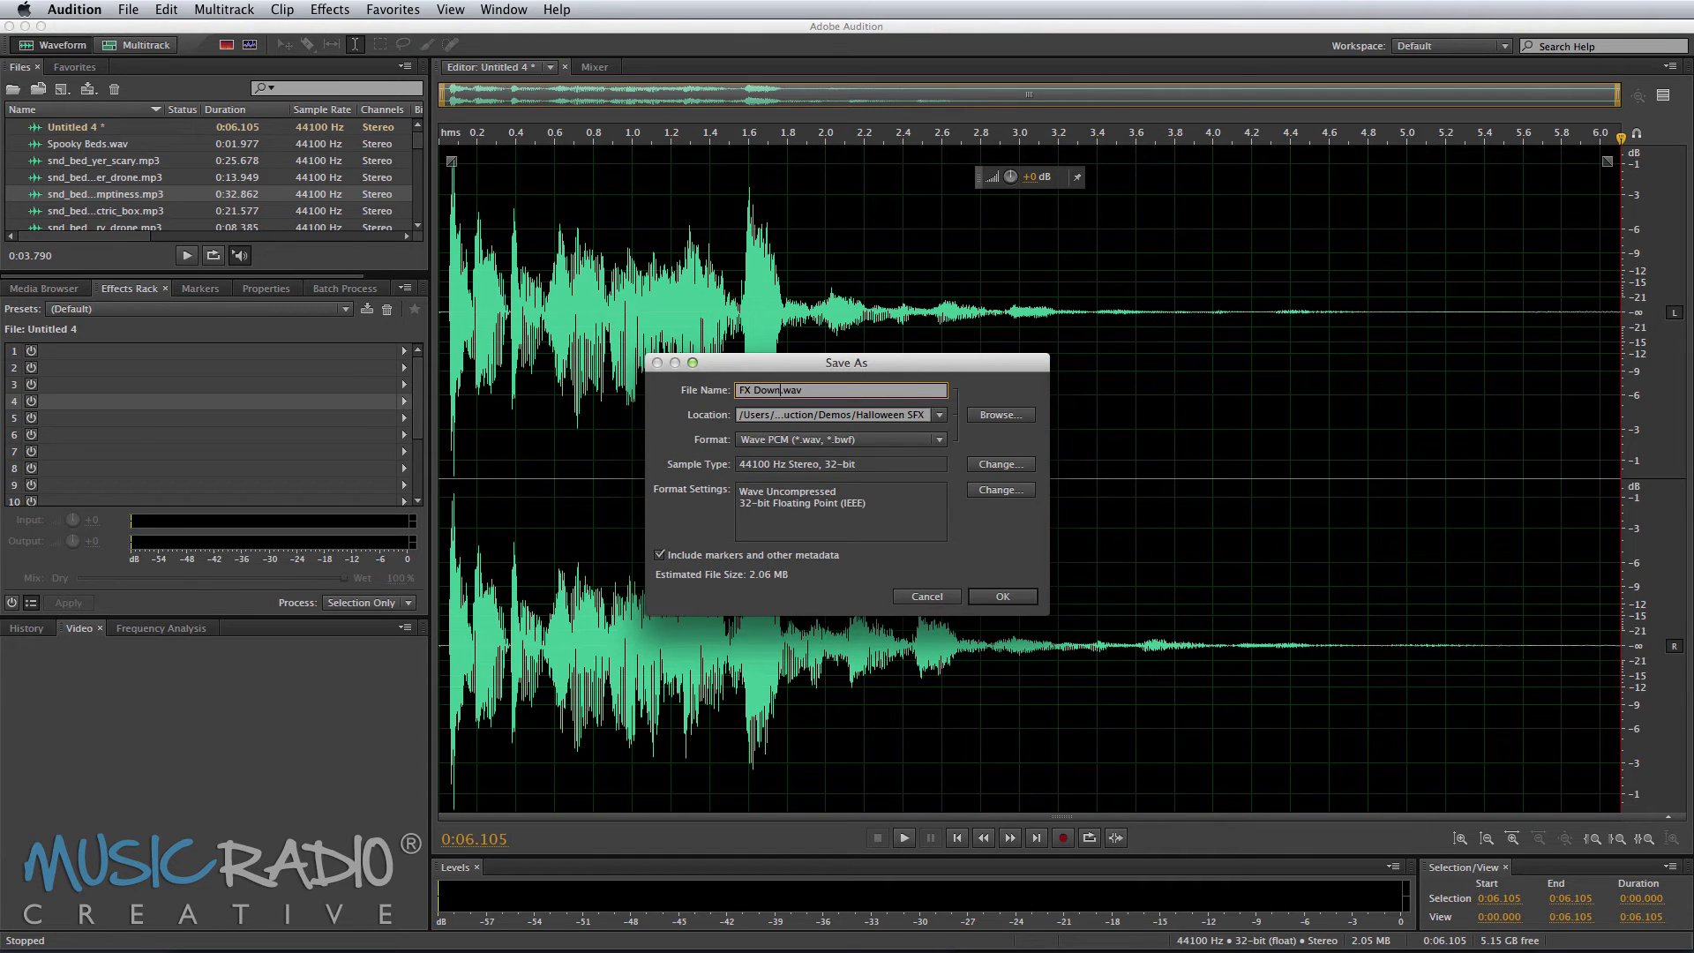
key(Return)
click(106, 44)
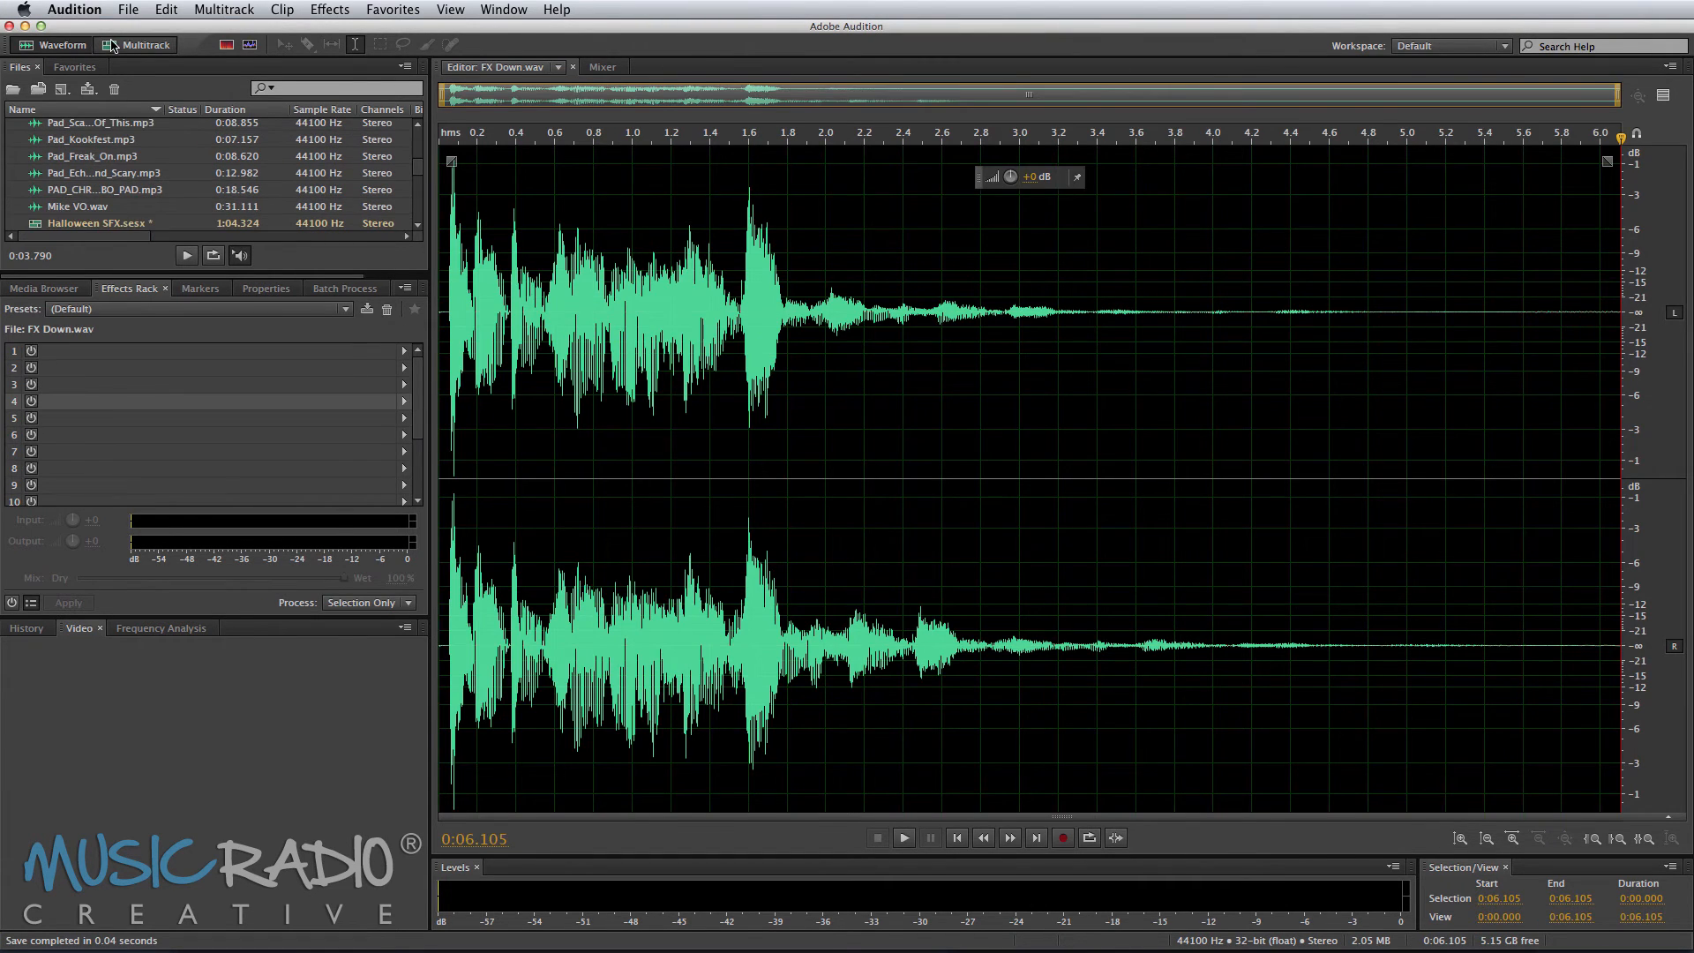
Step: Place the FX Down file on Track 2 starting at about 0:28.9
scroll(130, 173, down, 1)
scroll(130, 173, down, 5)
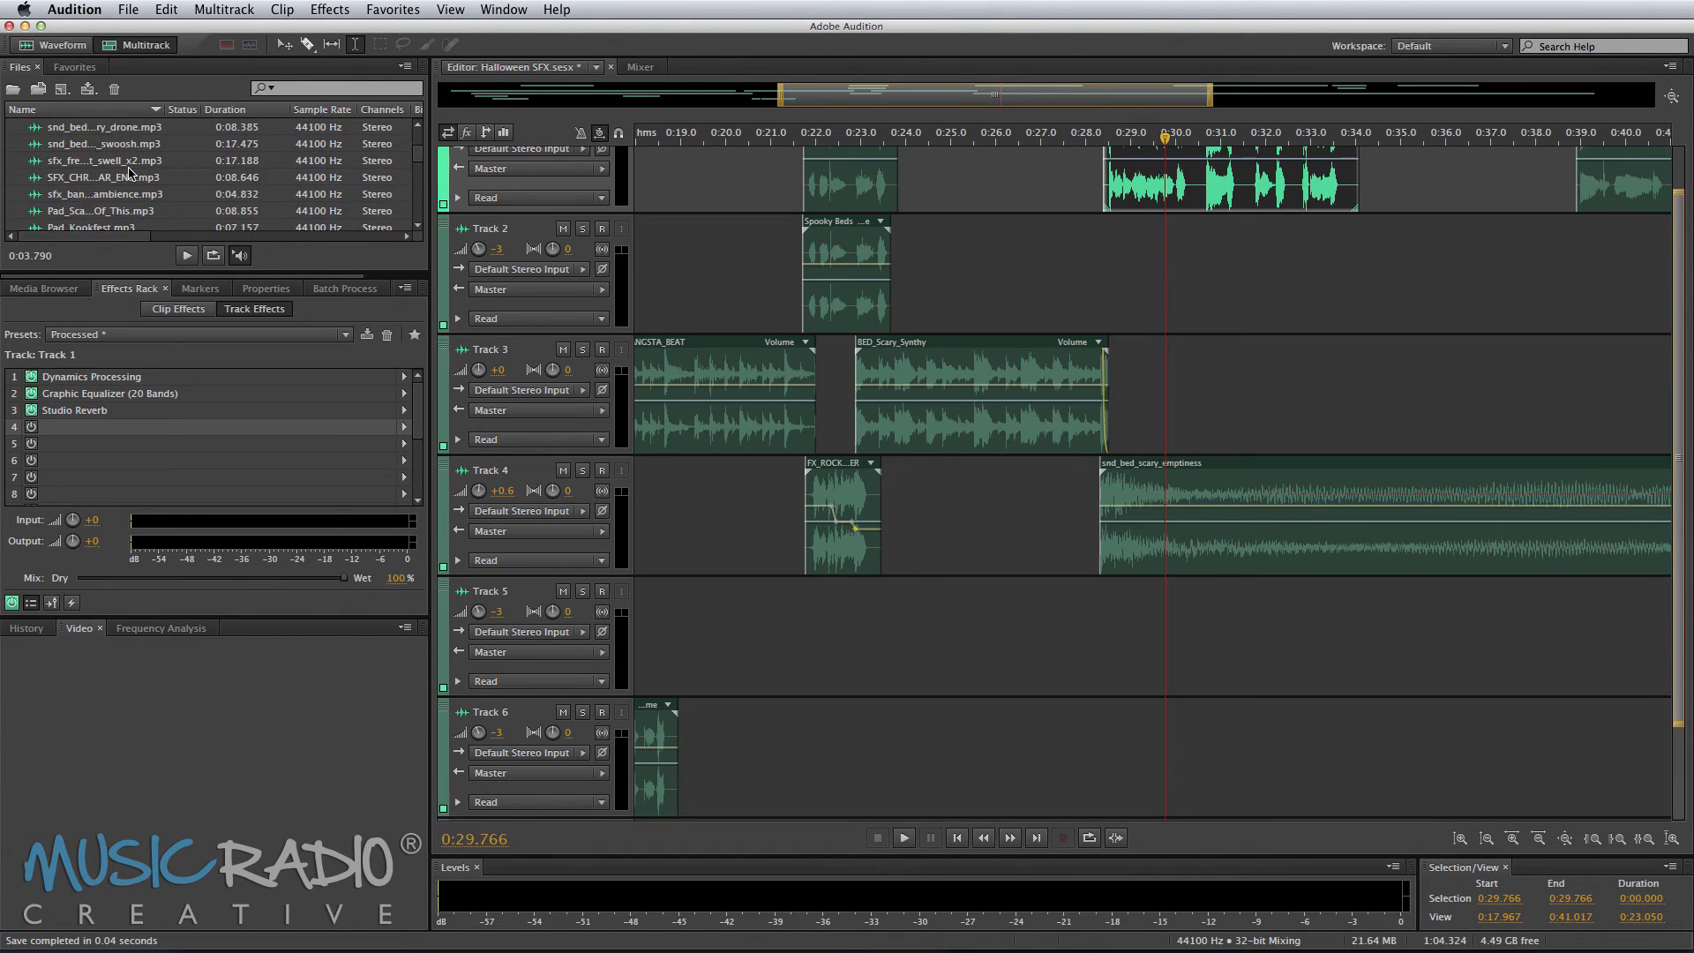
click(92, 227)
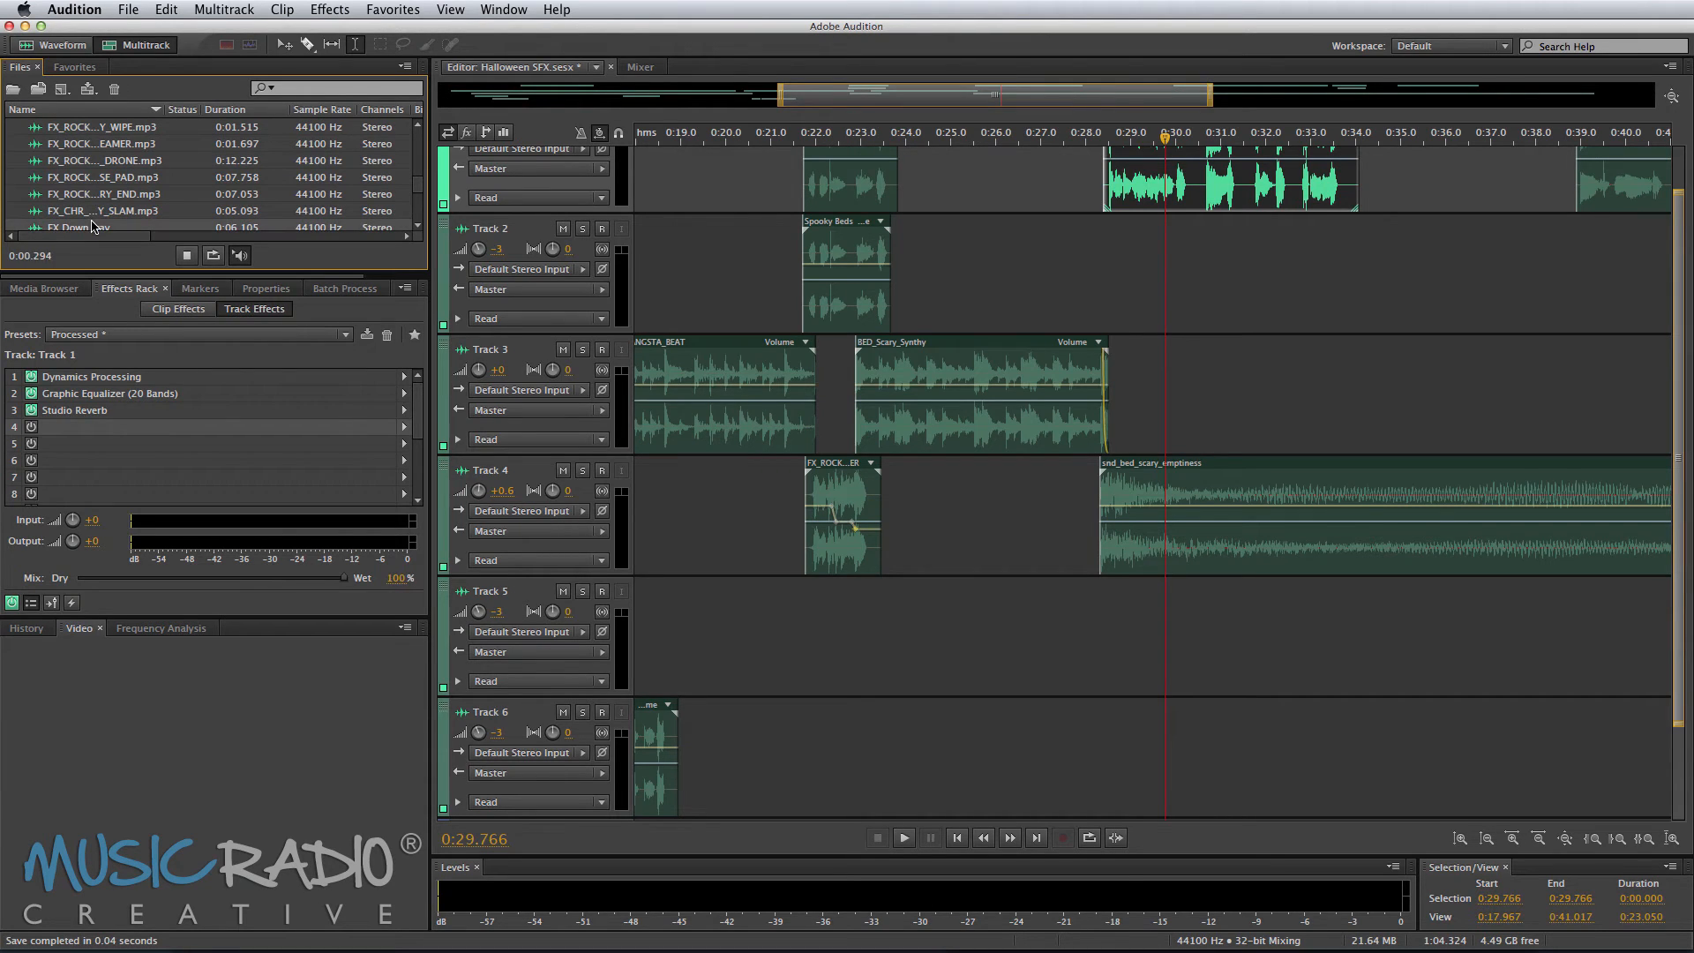
drag(92, 227, 1068, 184)
key(Delete)
click(1103, 180)
scroll(1101, 137, up, 1)
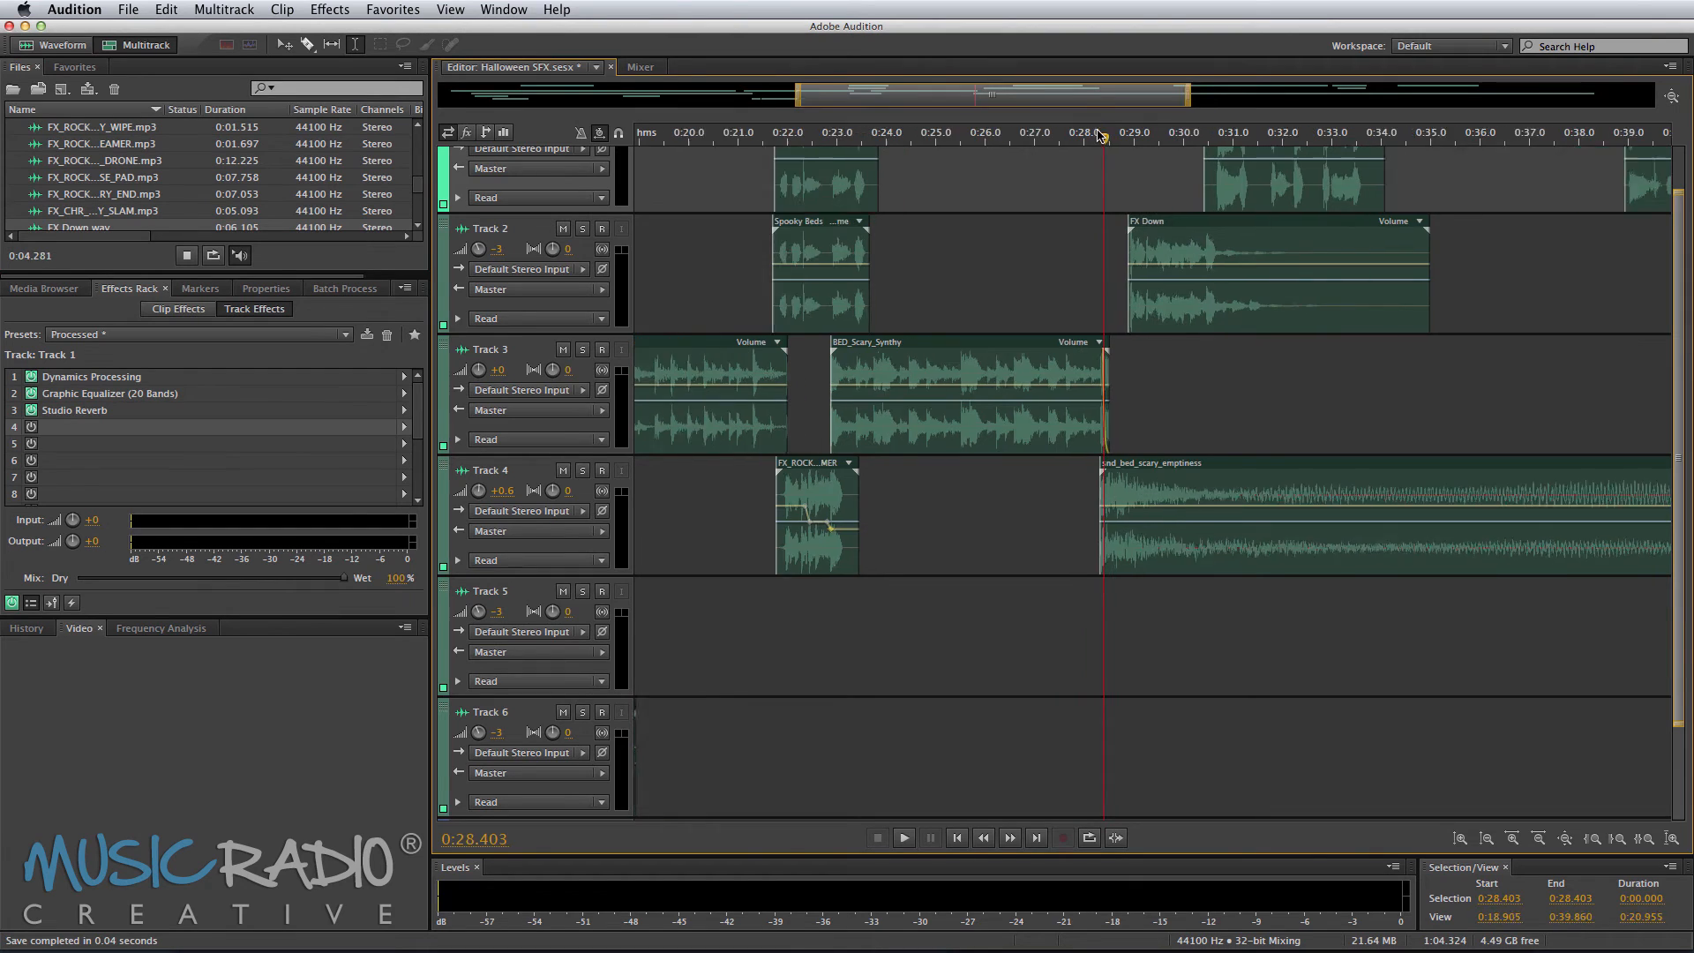
scroll(1098, 134, up, 5)
key(super+z)
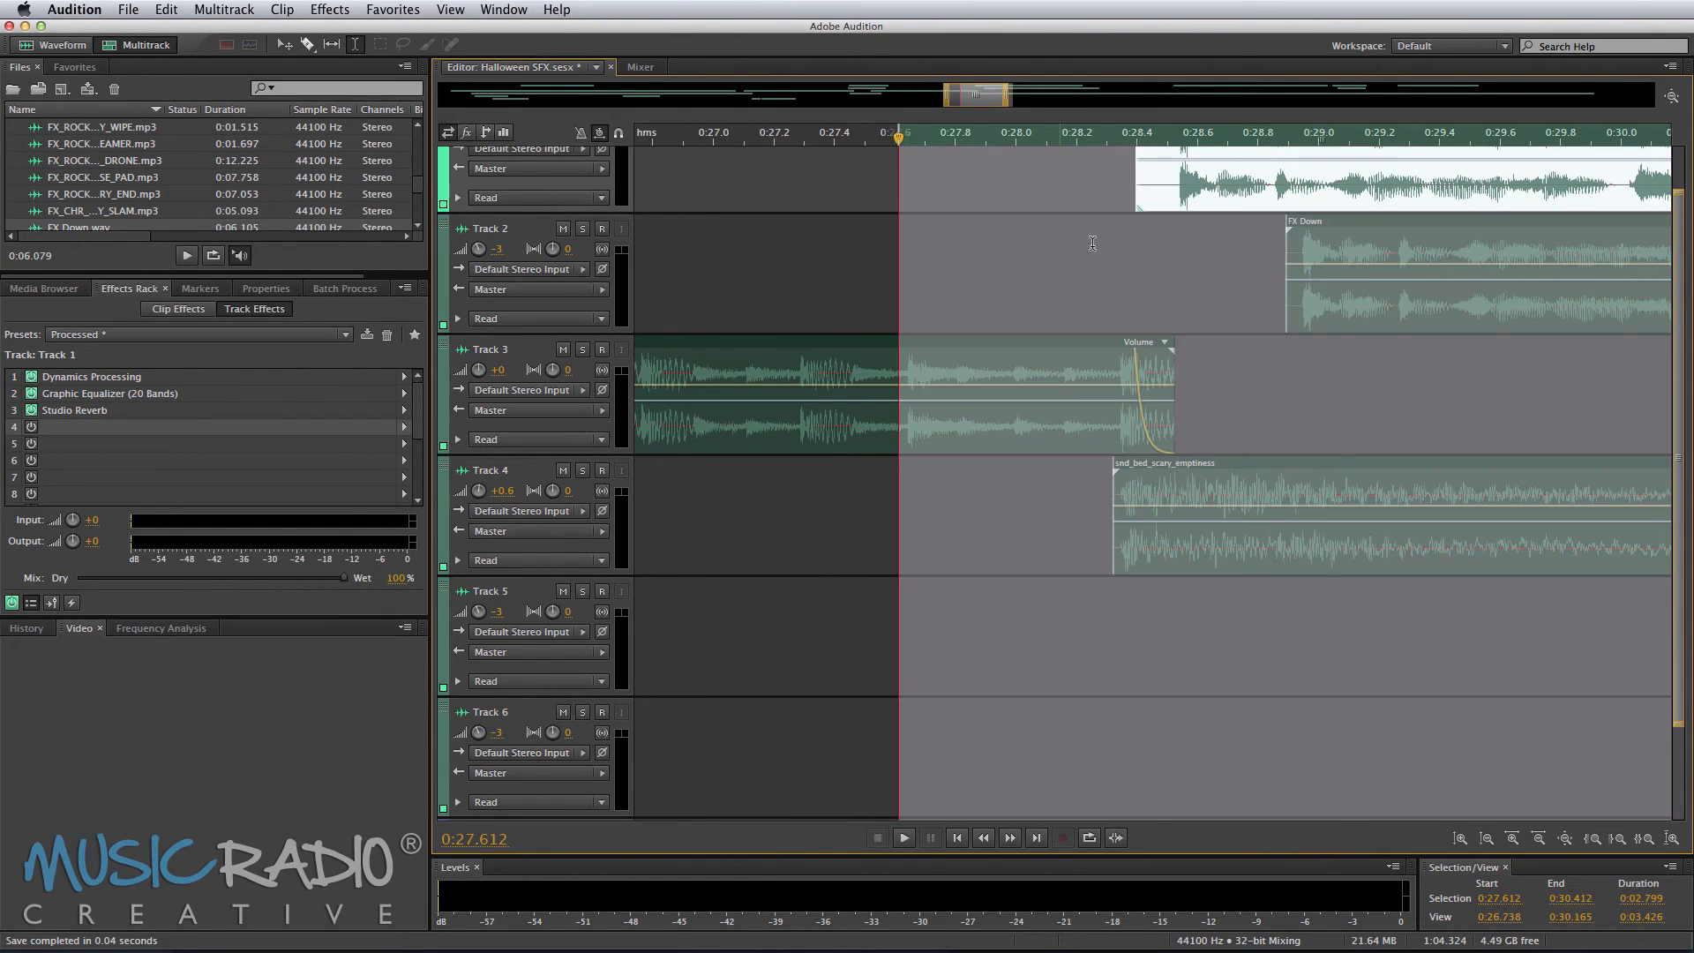
Step: Move the FX Down clip earlier to start at about 0:28.5, in line with the voice-over clip
click(1093, 243)
drag(1341, 256, 1223, 256)
click(1192, 194)
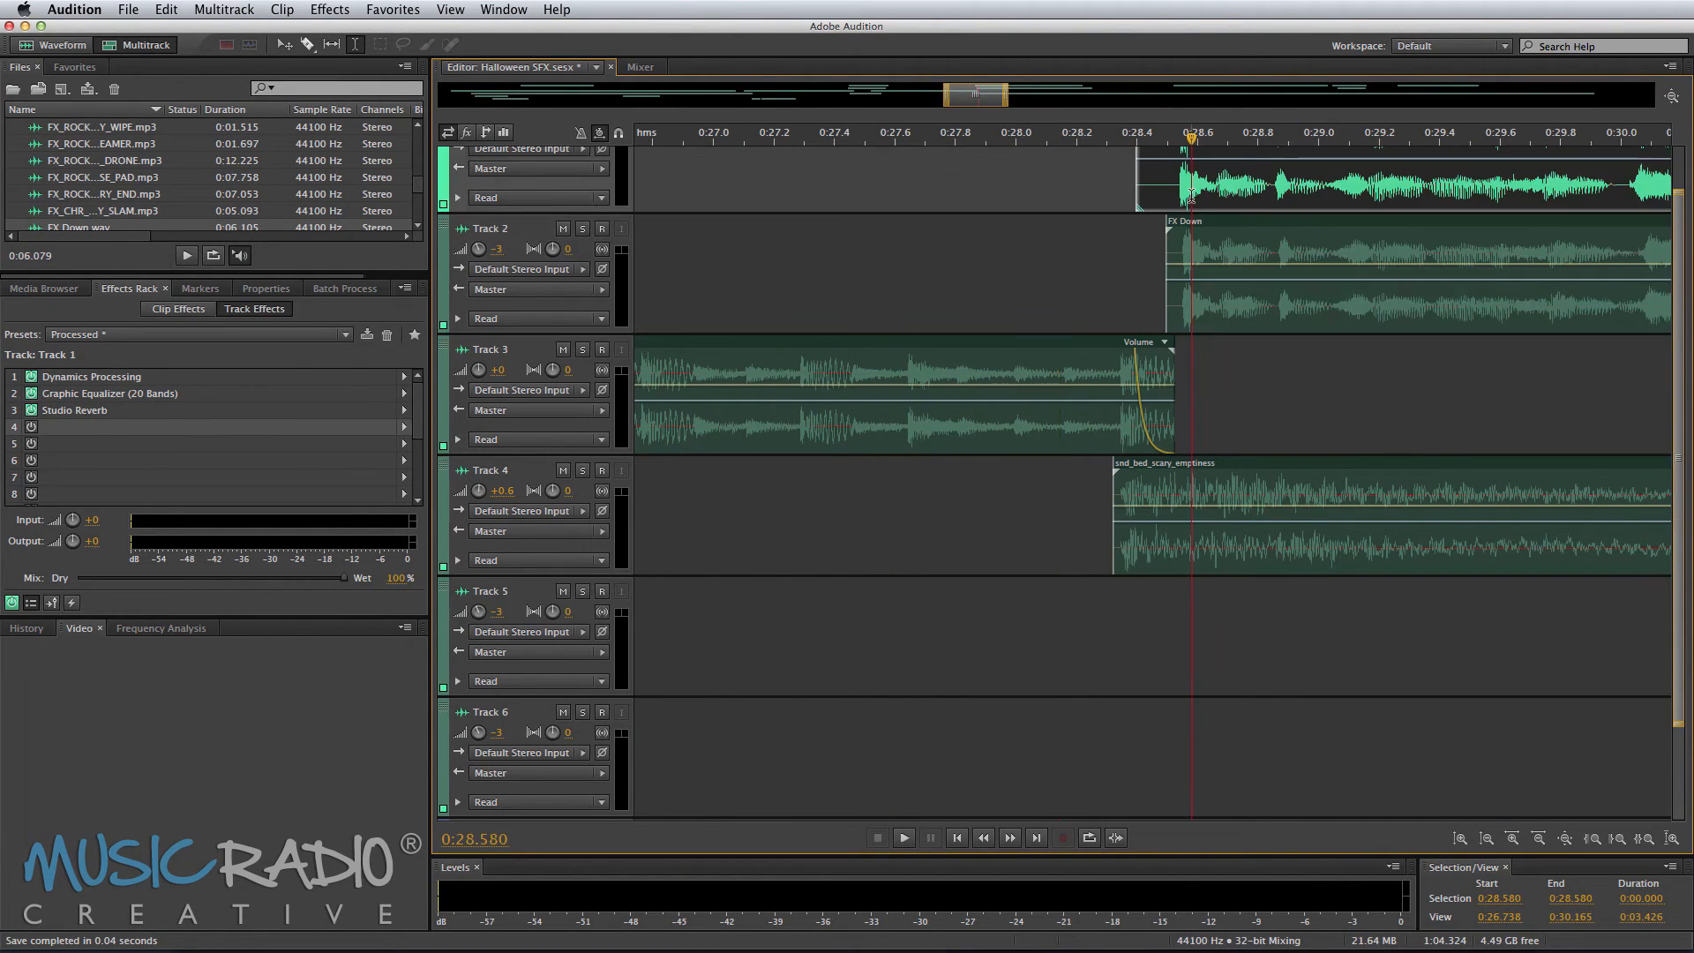
Step: Play back the section around the FX Down clip
scroll(1268, 203, right, 3)
key(space)
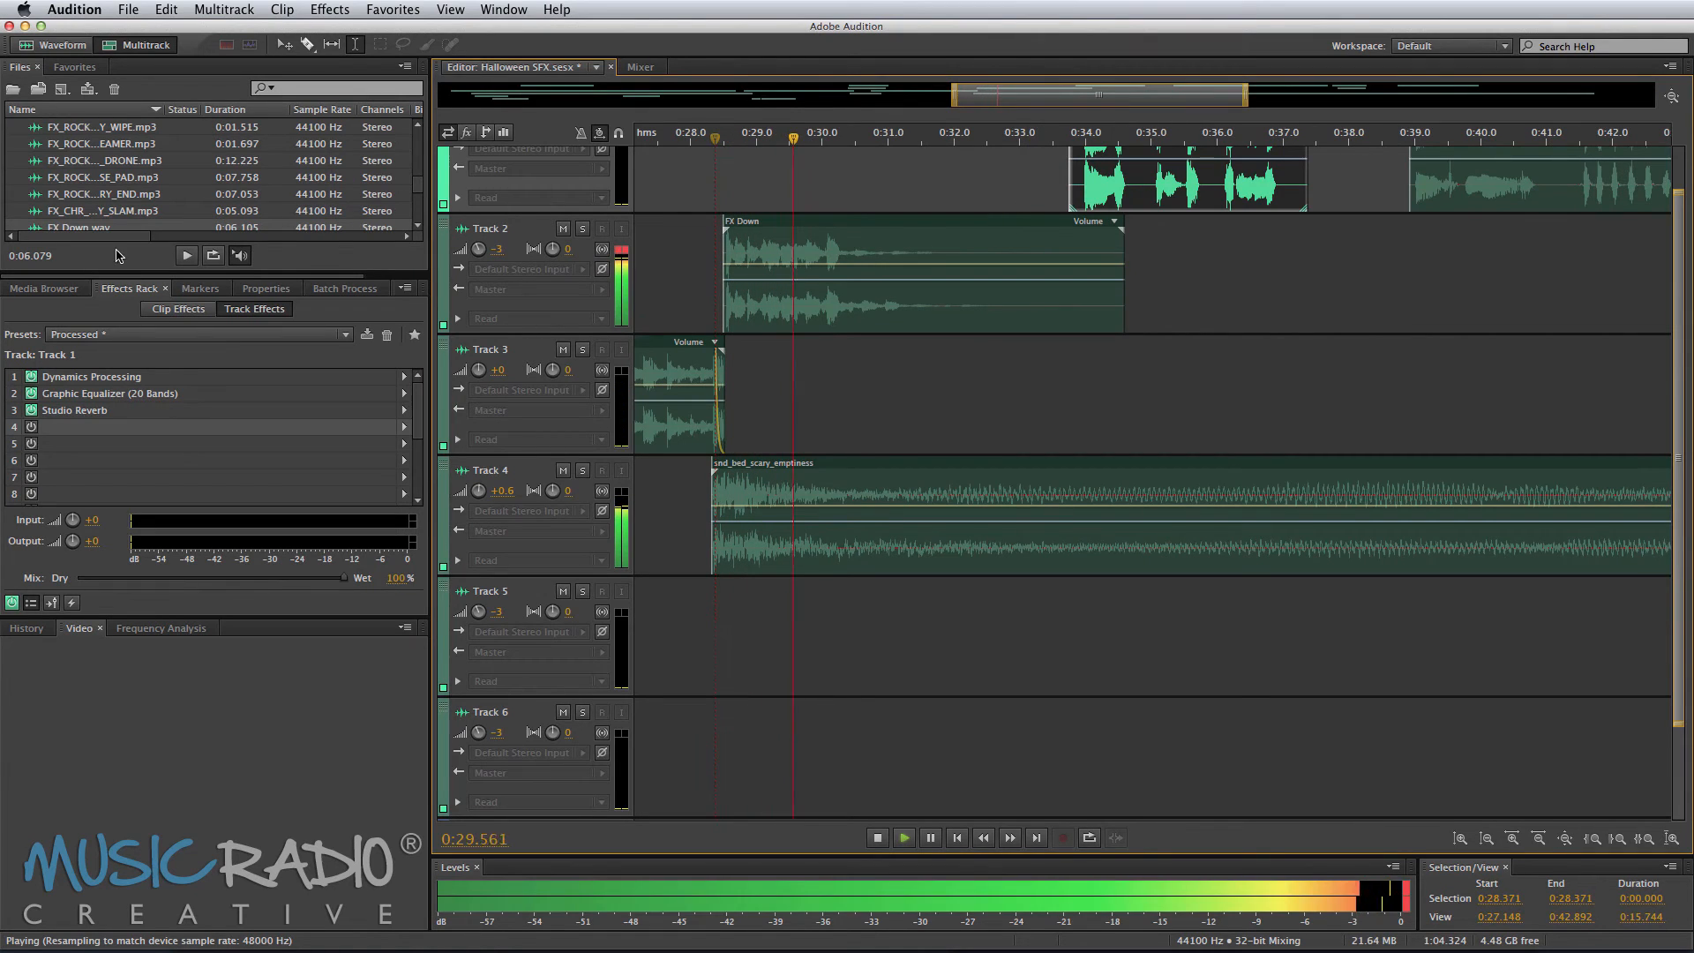
scroll(98, 219, up, 3)
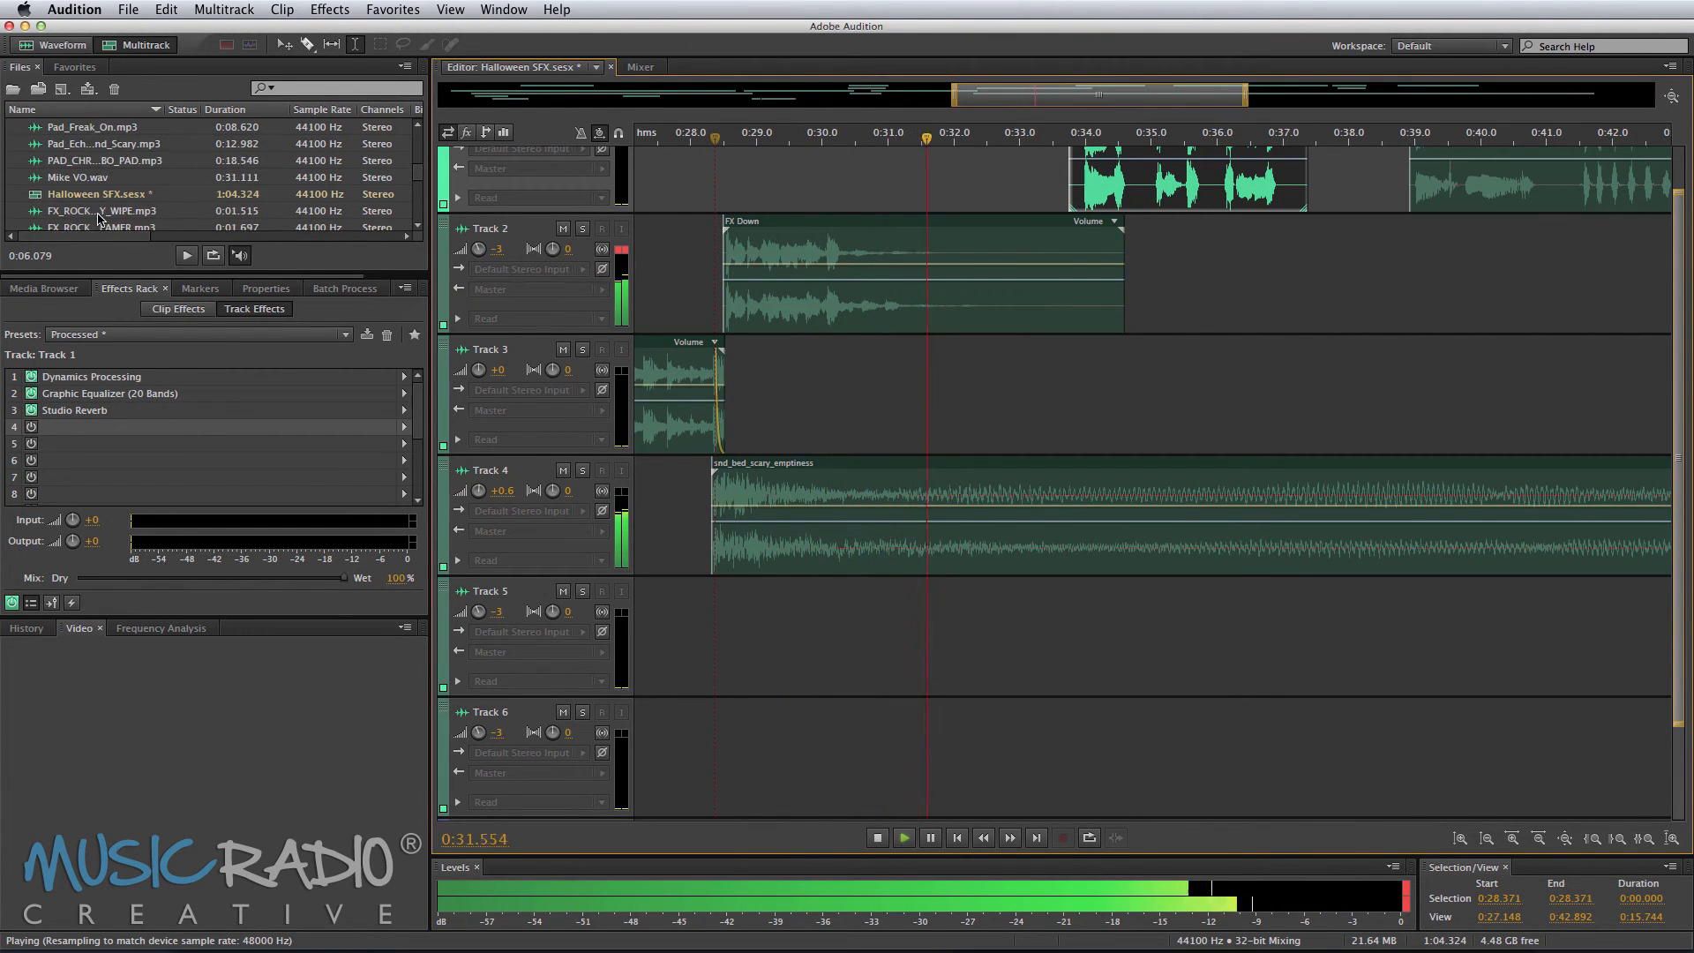
scroll(99, 219, down, 1)
key(space)
Step: Place the FX_ROCK_SCARY_SWOOSHY_DRONE file on Track 3 at about 0:32.2 and preview it
scroll(96, 219, down, 2)
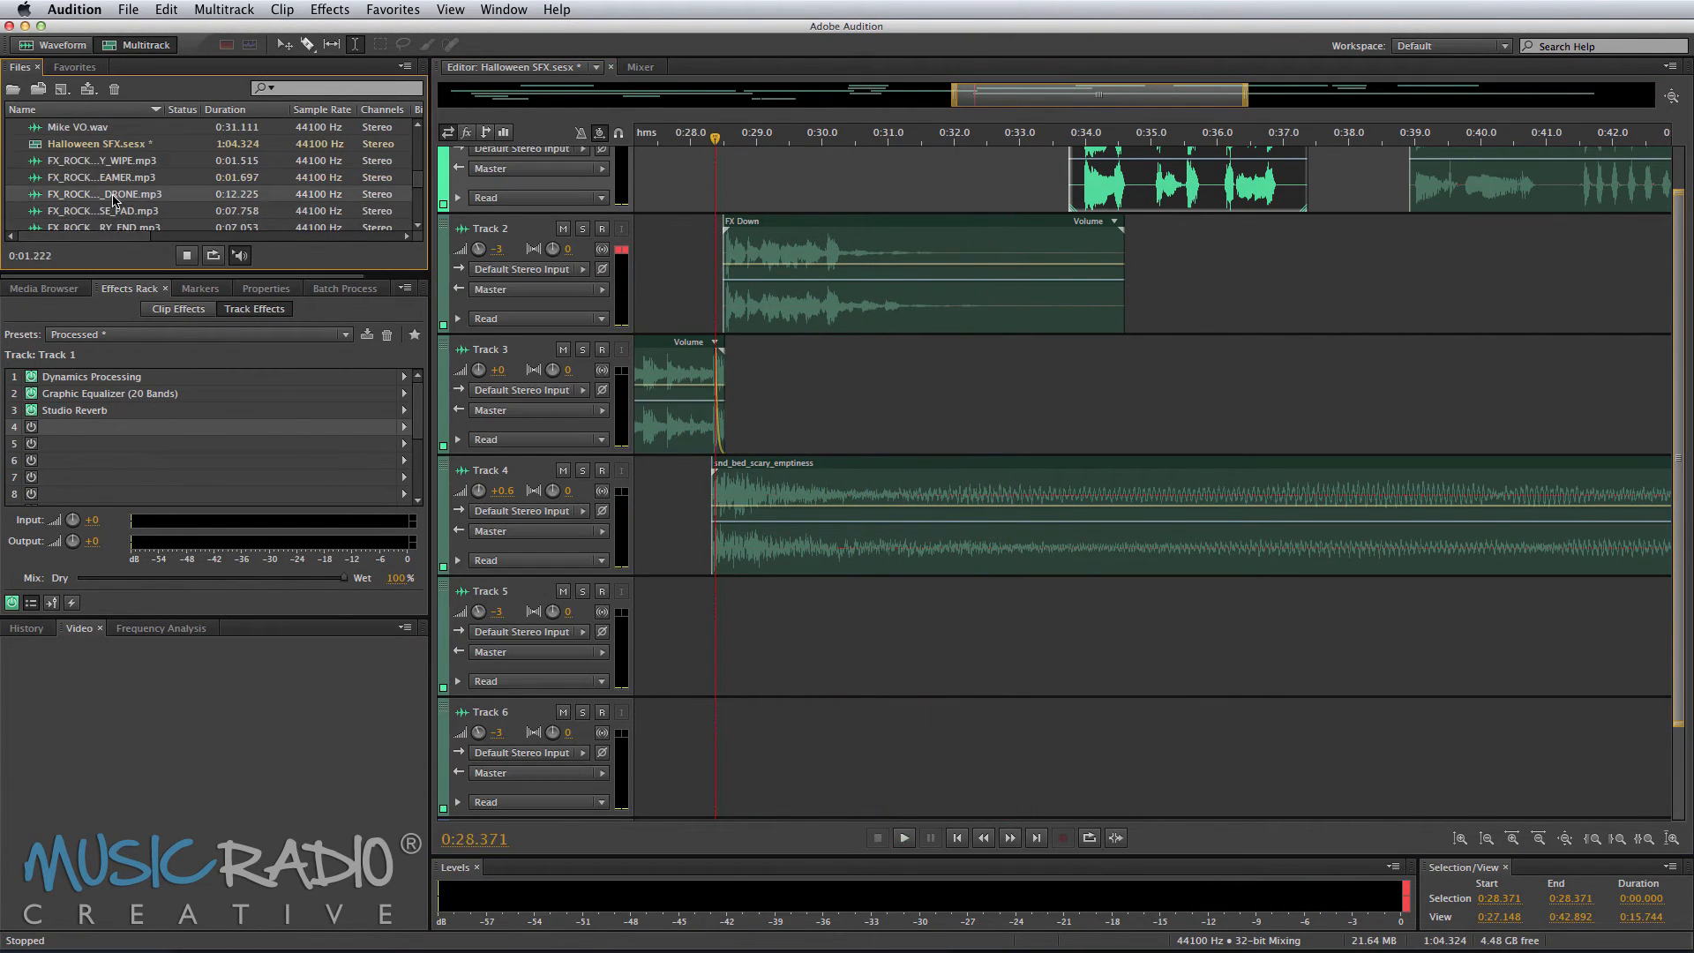
drag(106, 194, 967, 388)
key(space)
Step: Shift the short voice-over clip on Track 1 slightly earlier and play the section
key(space)
drag(1094, 208, 1045, 208)
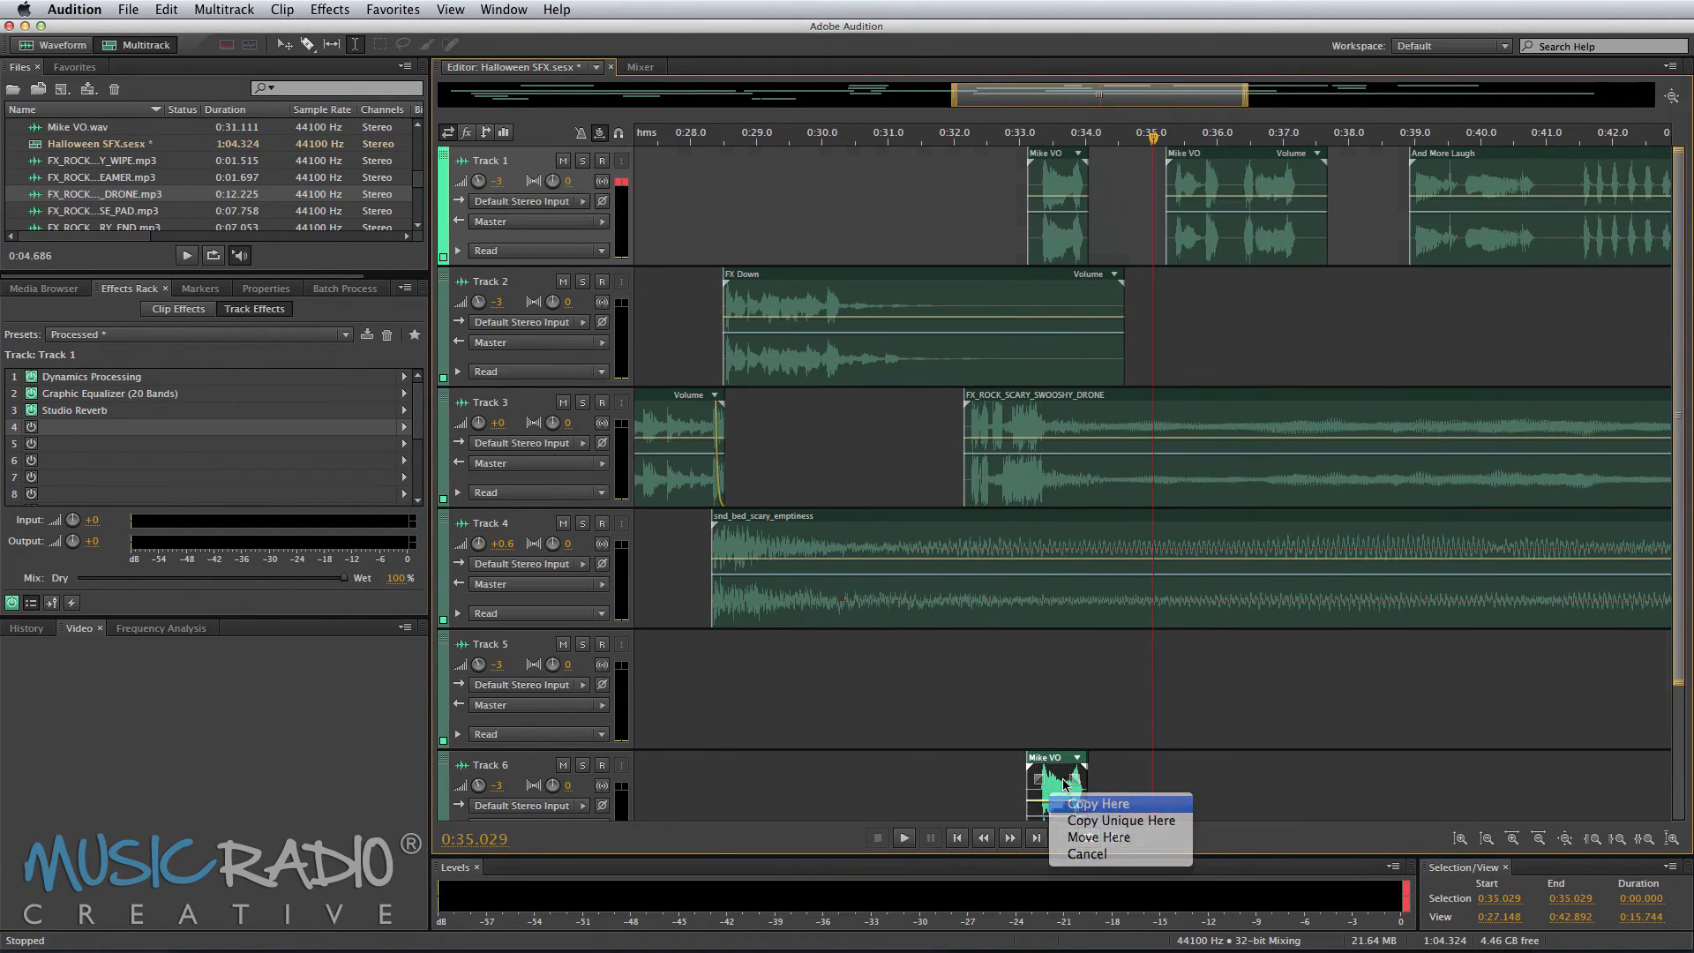
click(1097, 836)
key(space)
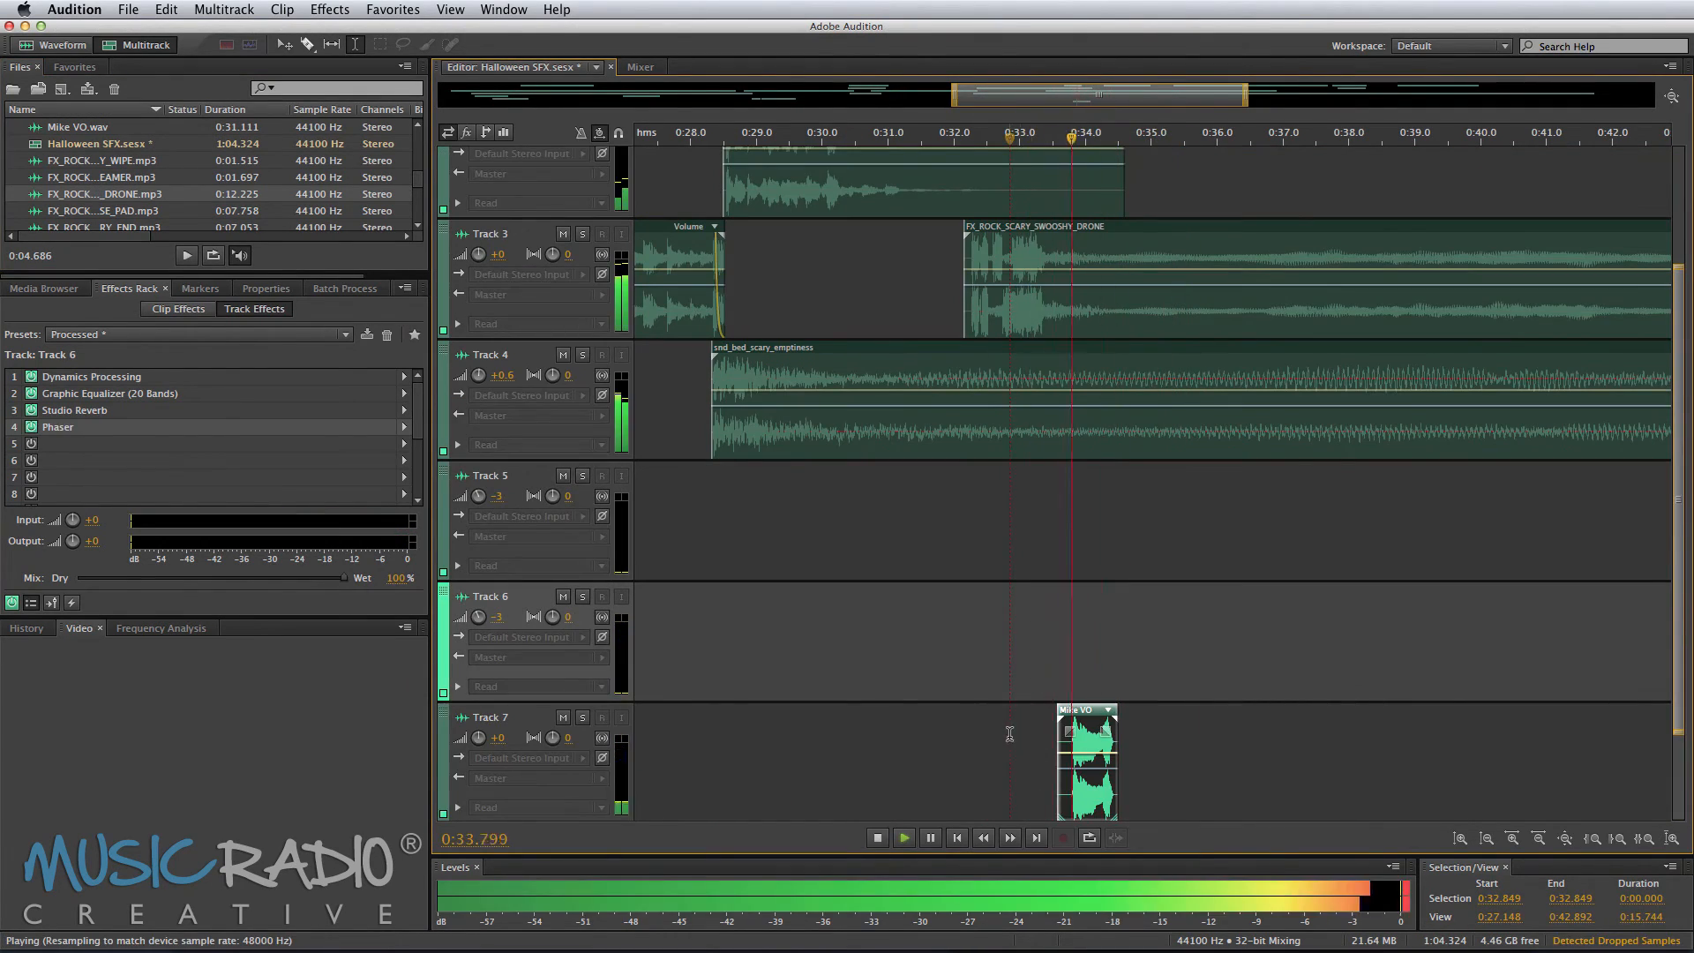
Step: Copy the short Mike VO clip on Track 7 into a new audio file
scroll(1059, 477, up, 2)
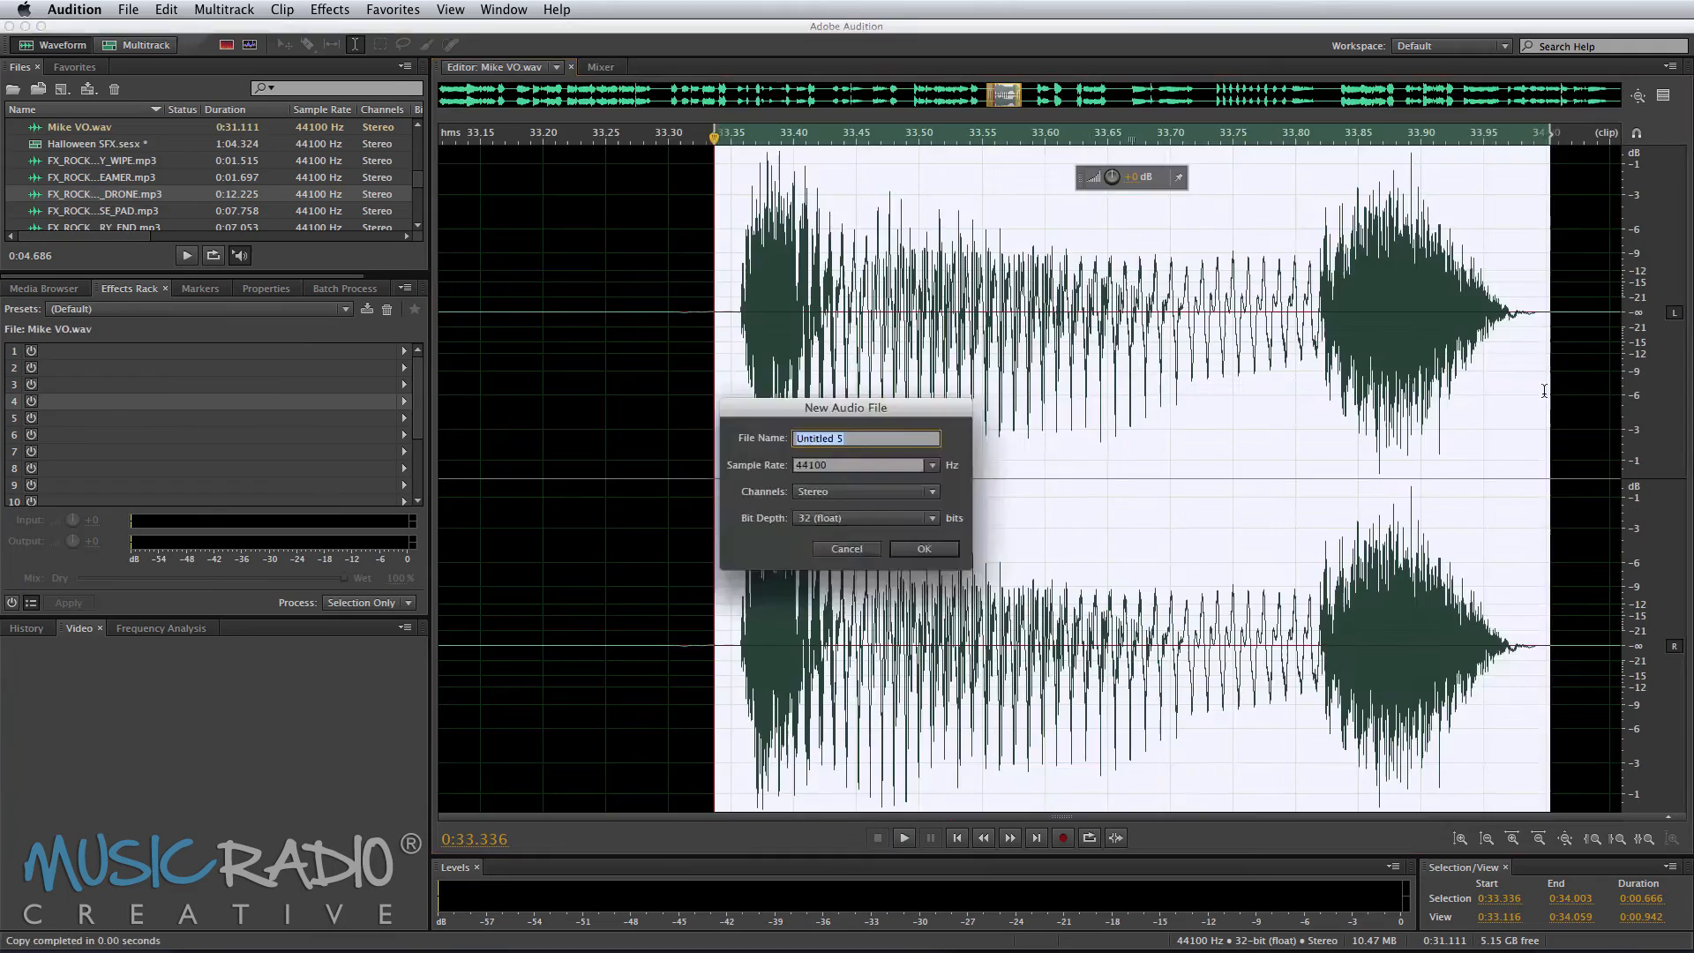
key(Return)
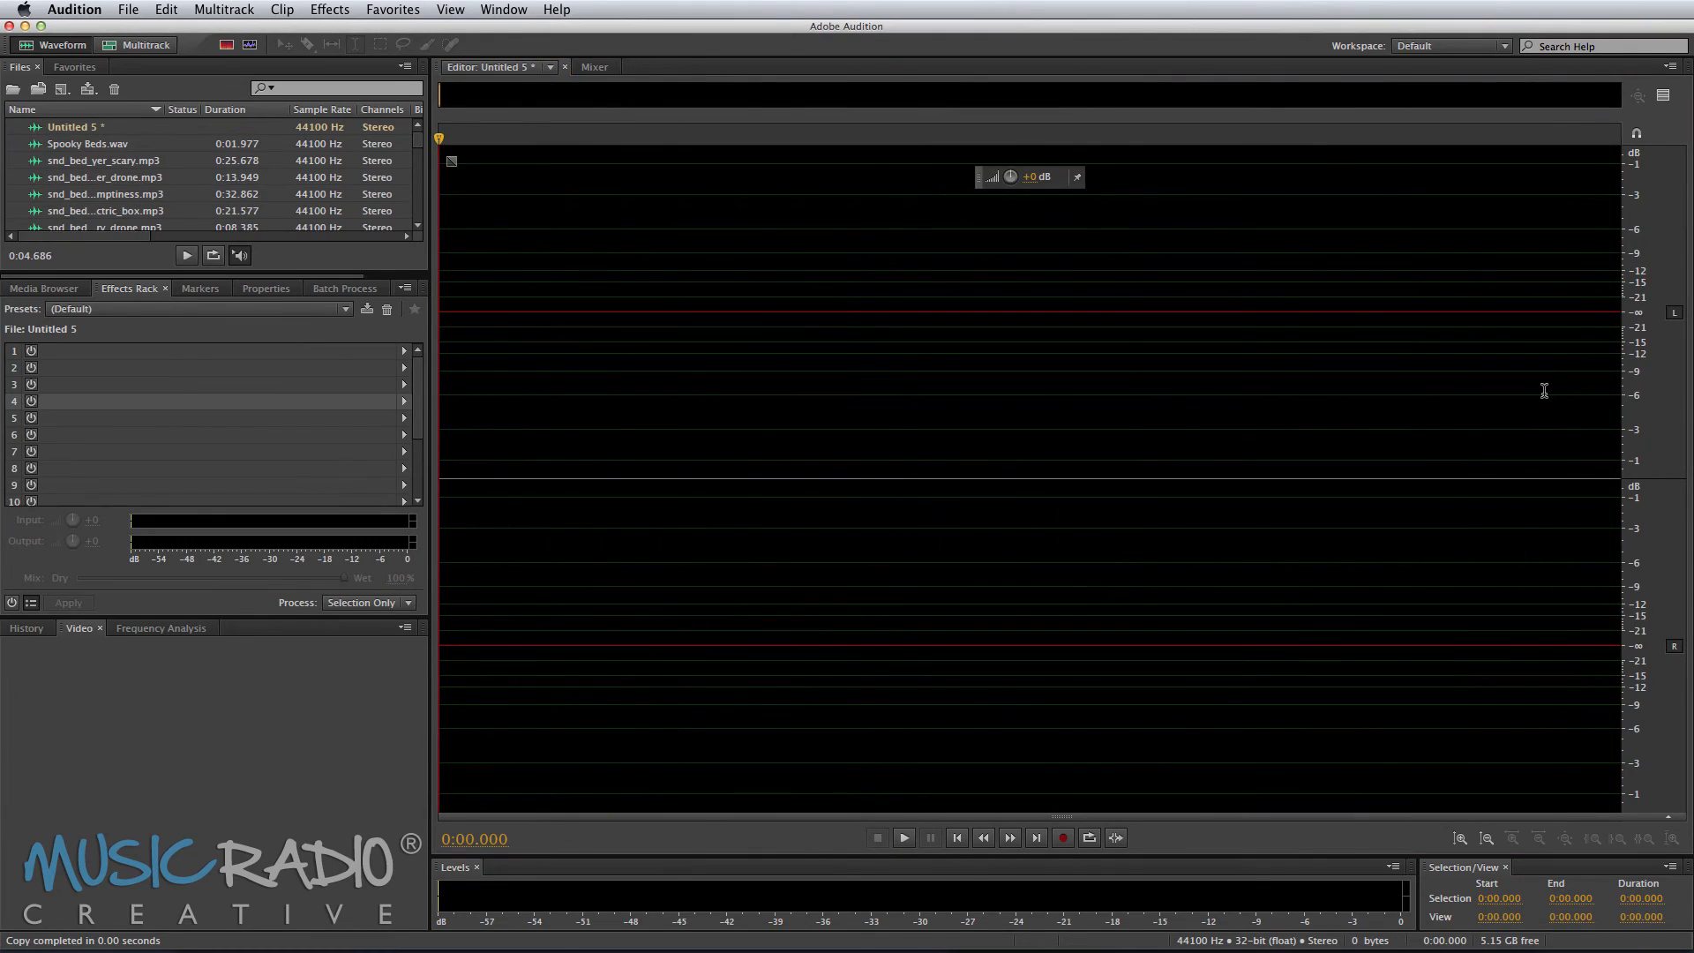
key(super+v)
click(1593, 347)
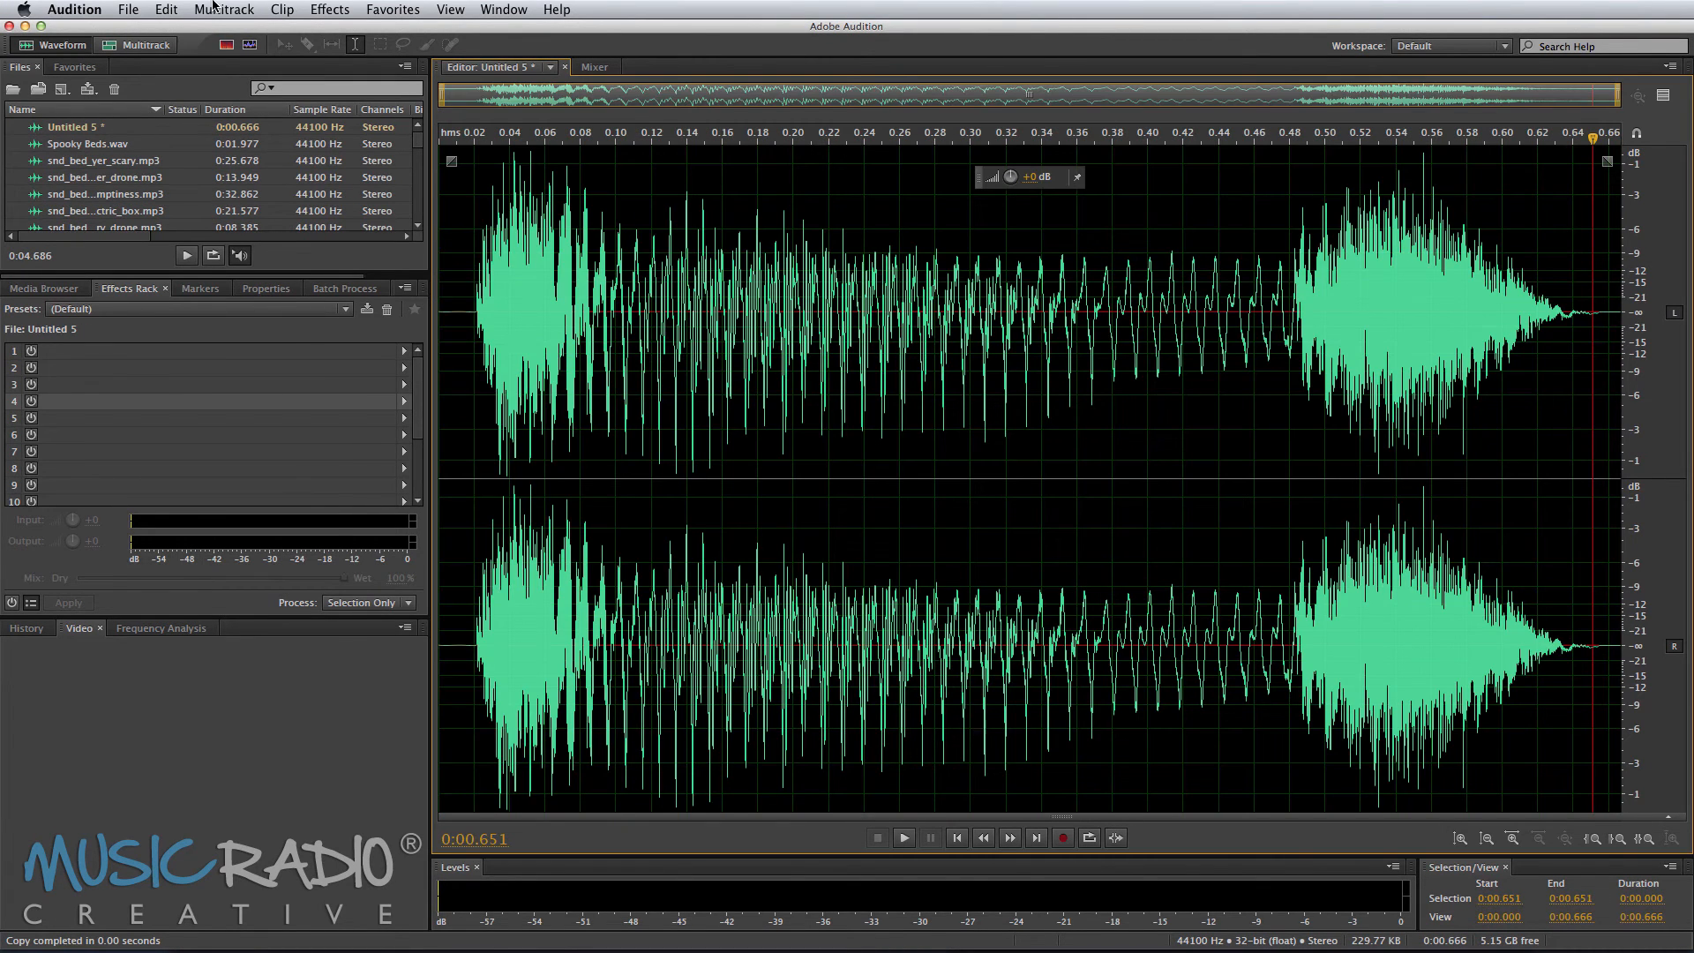
click(330, 9)
mouse_move(470, 214)
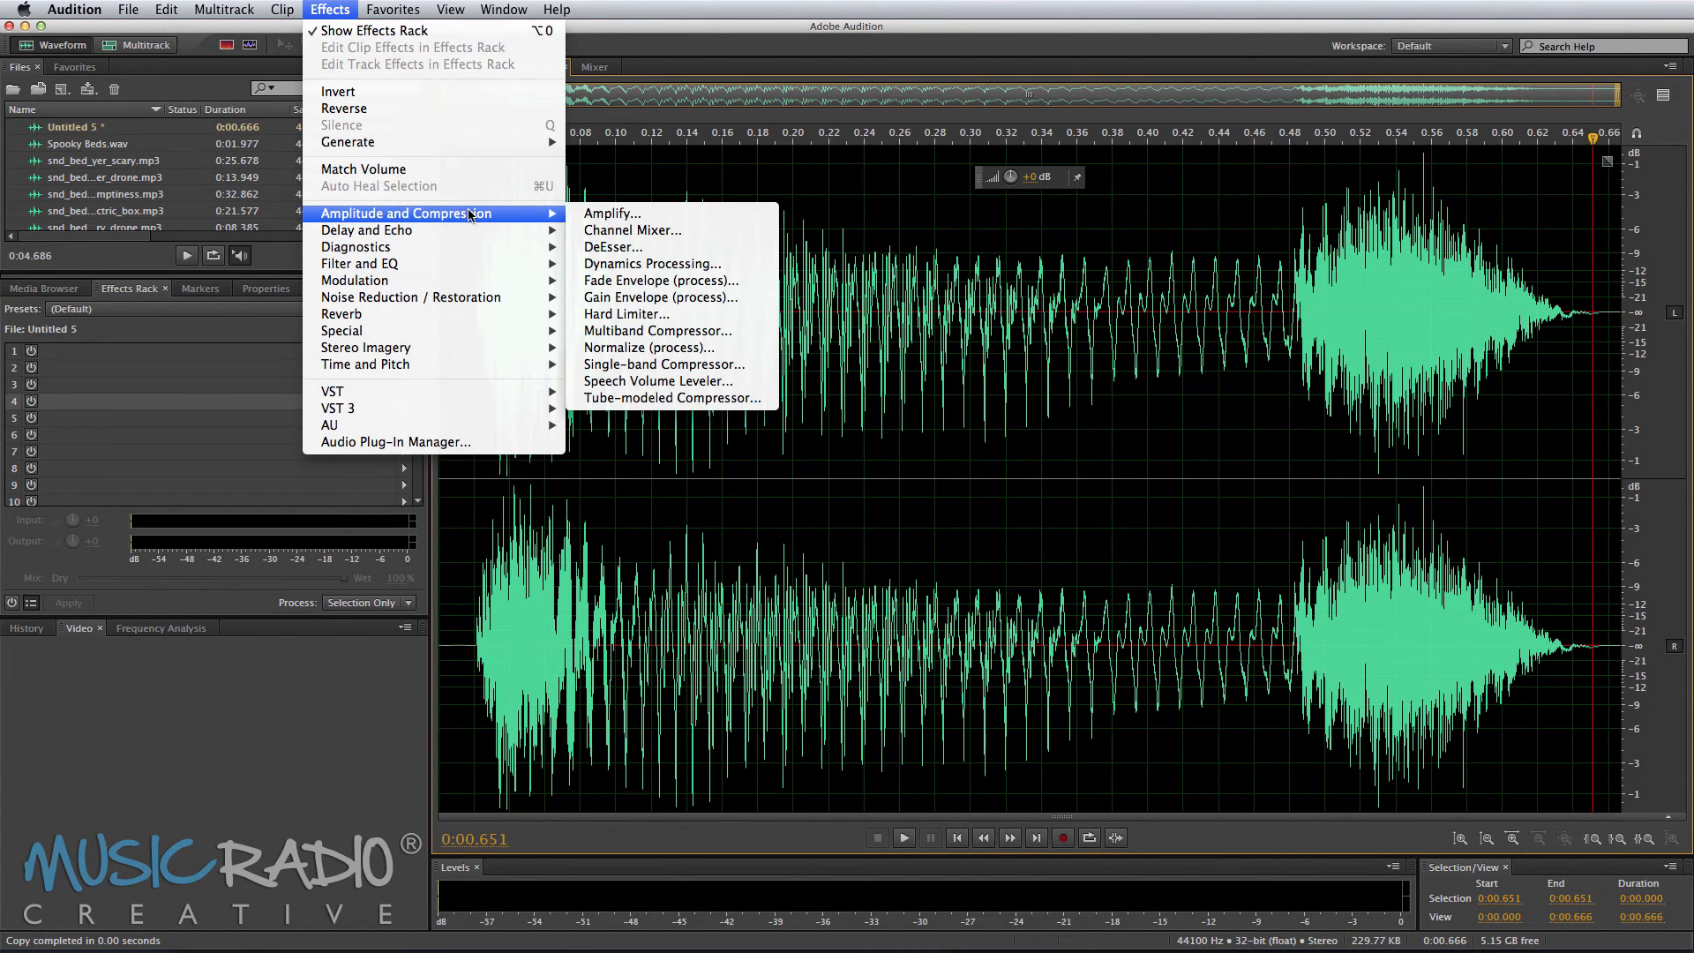
mouse_move(524, 238)
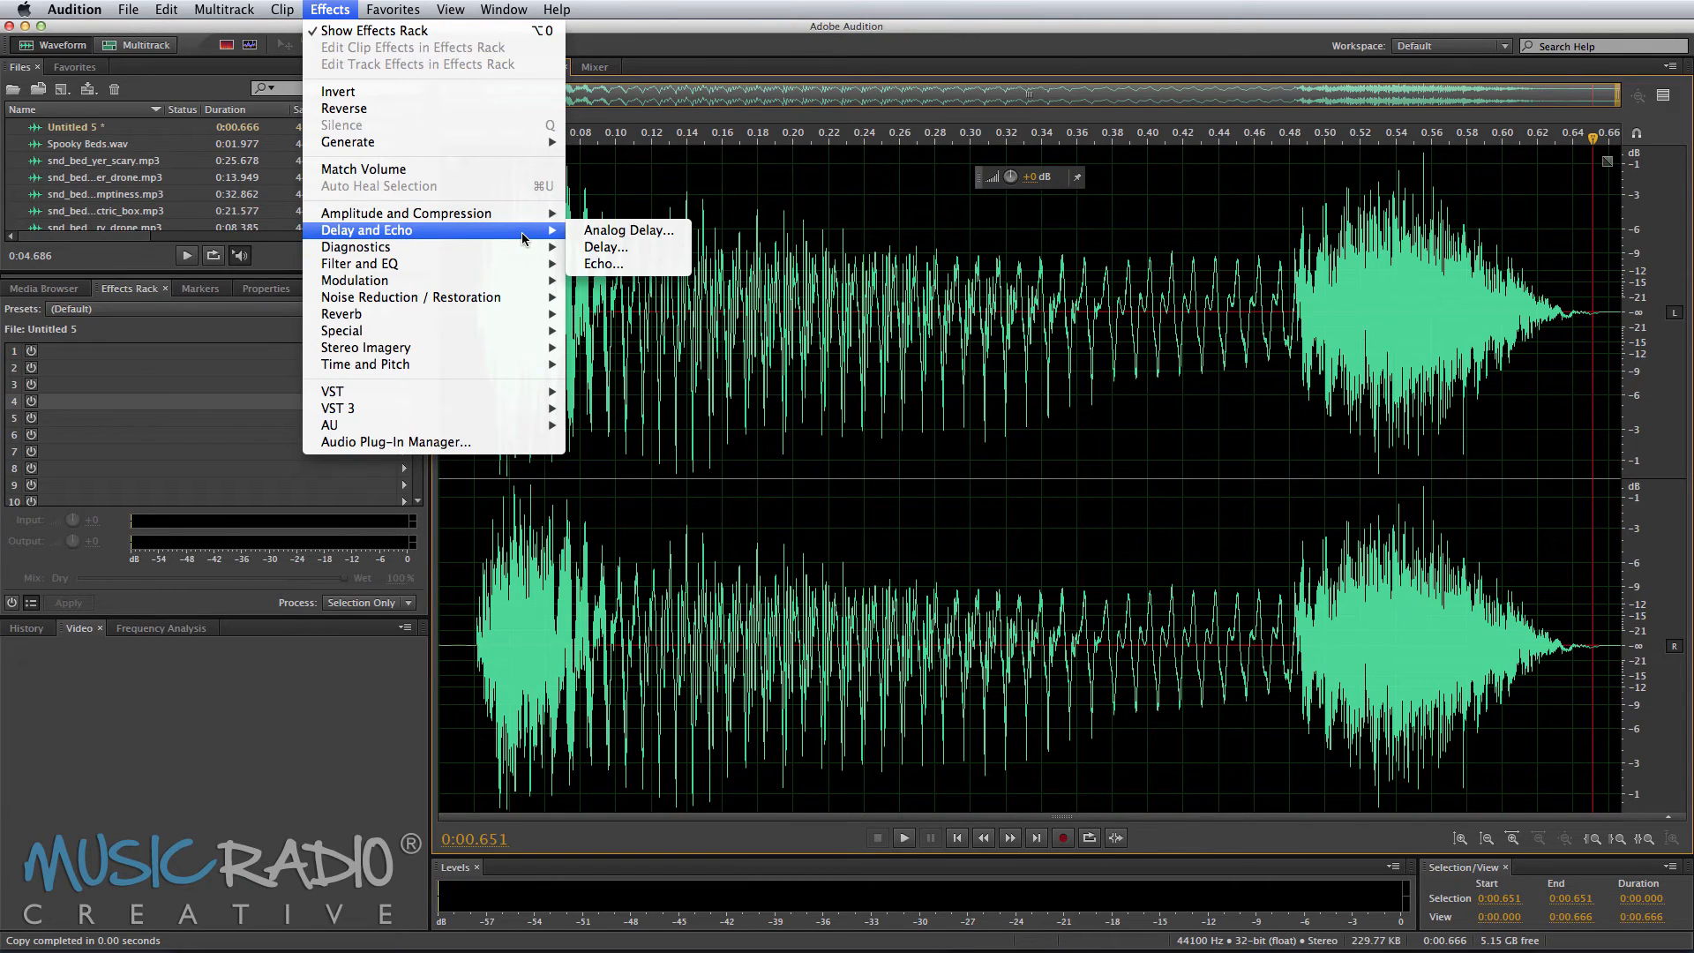
click(635, 263)
click(666, 331)
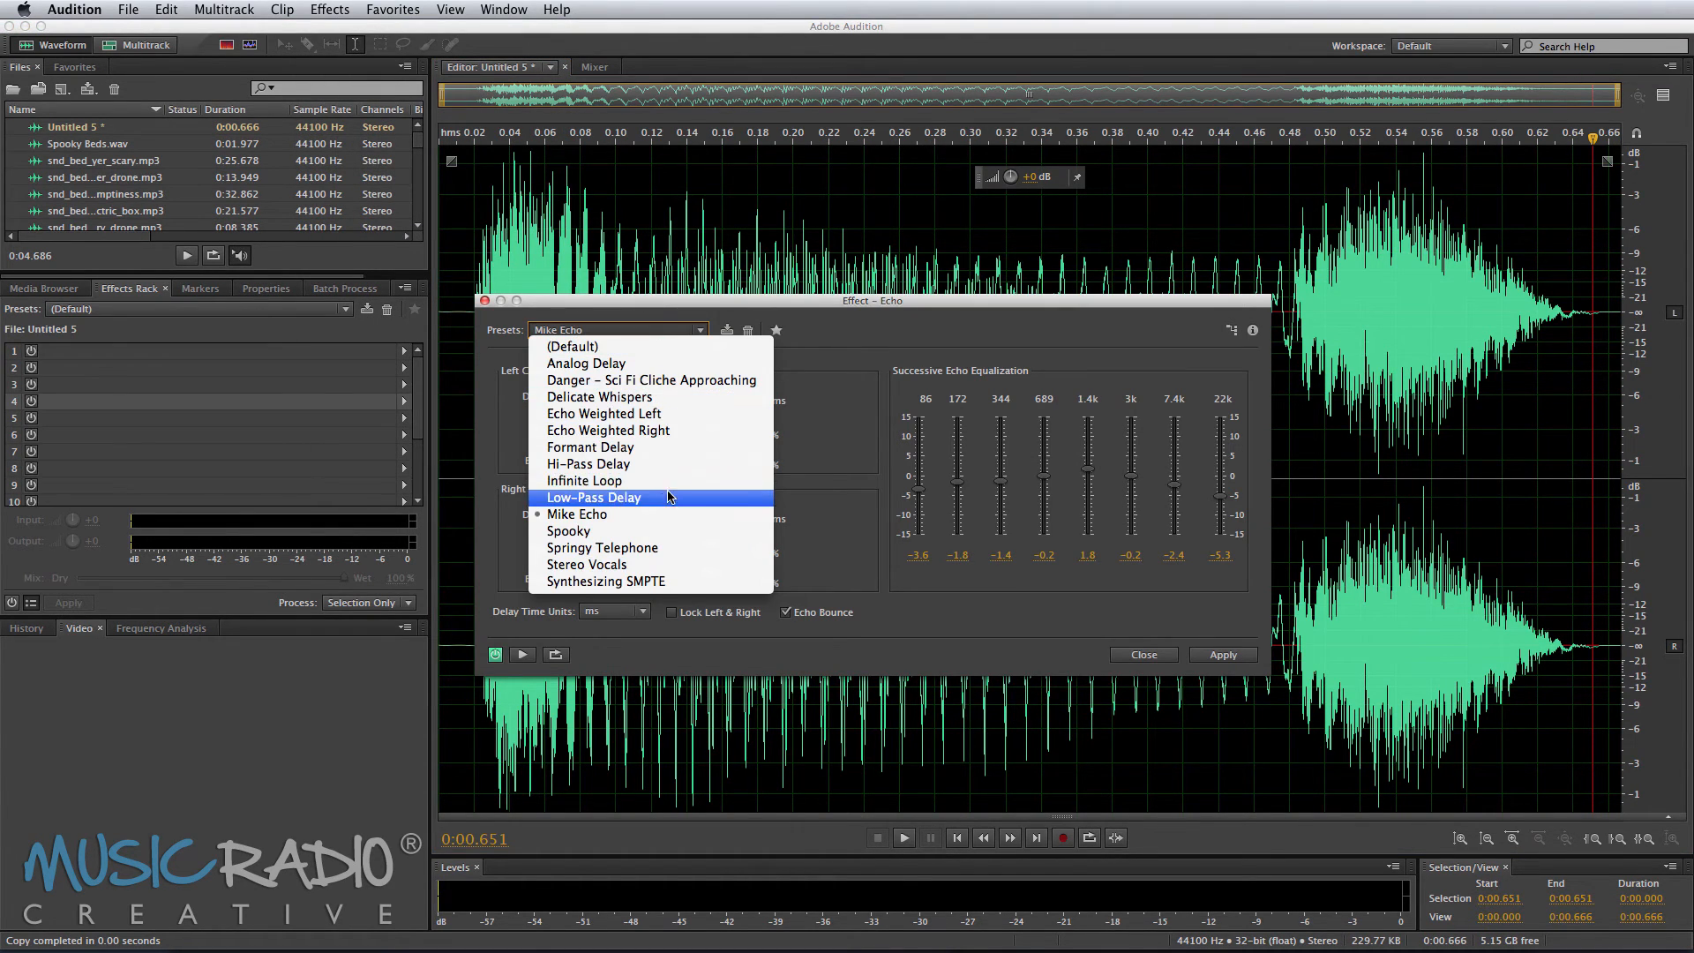
key(Escape)
key(Escape)
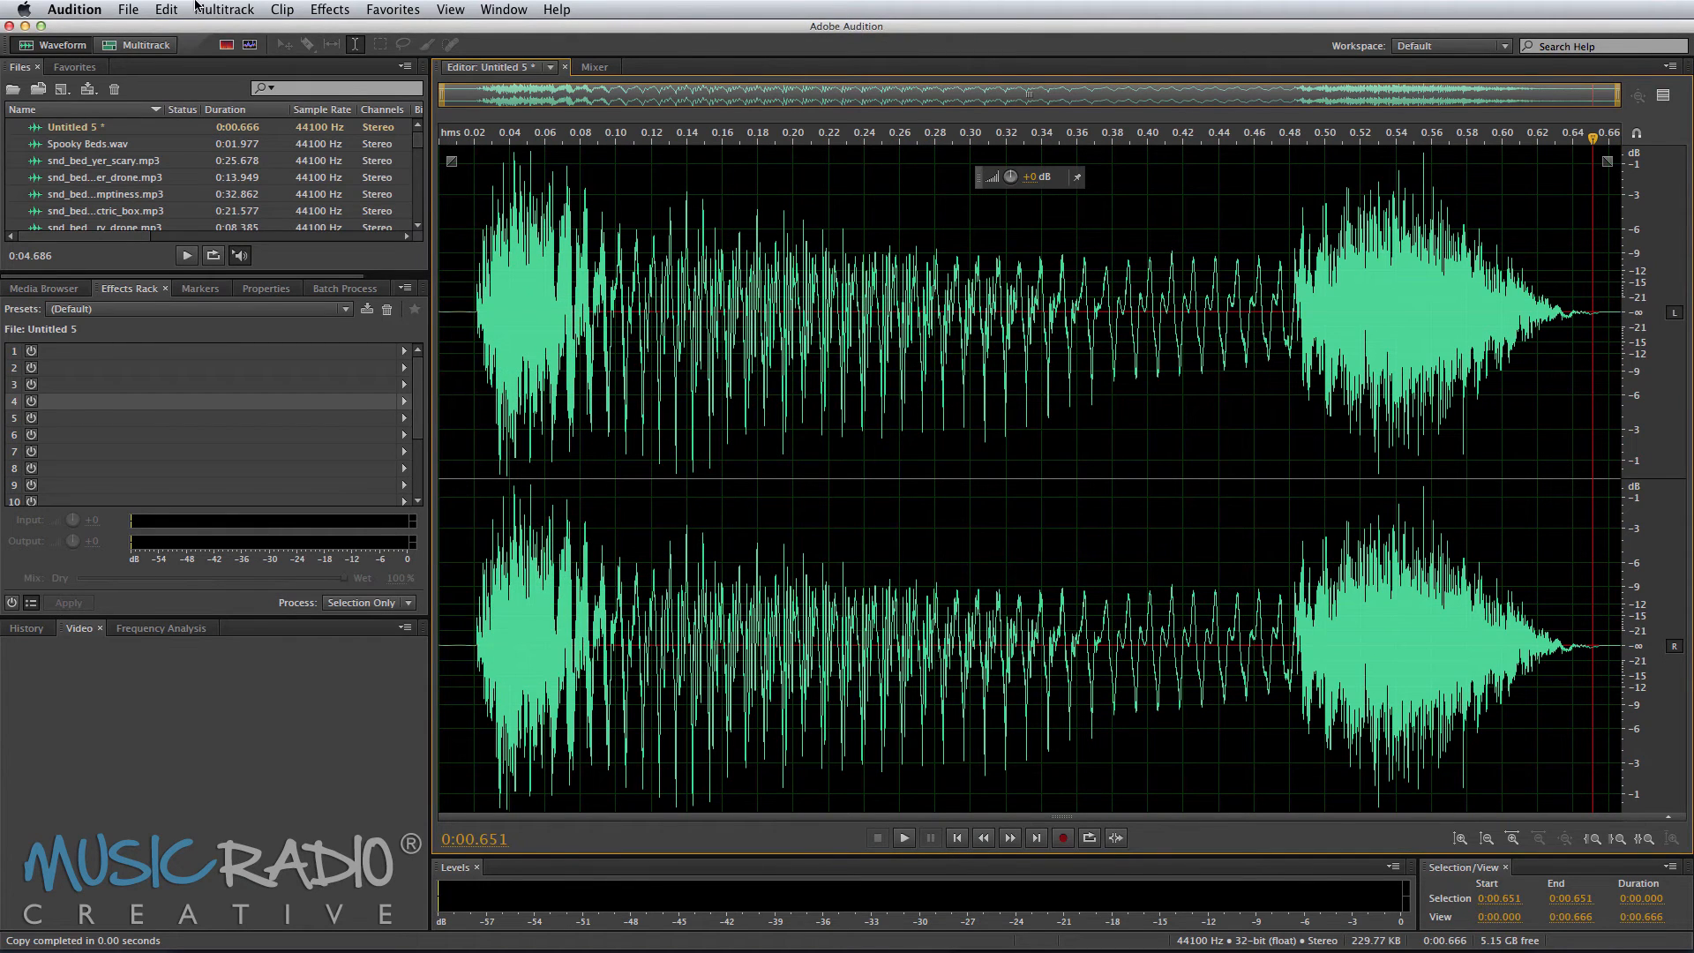
Step: Insert silence after the pasted audio to leave room for an echo tail
click(167, 10)
mouse_move(274, 344)
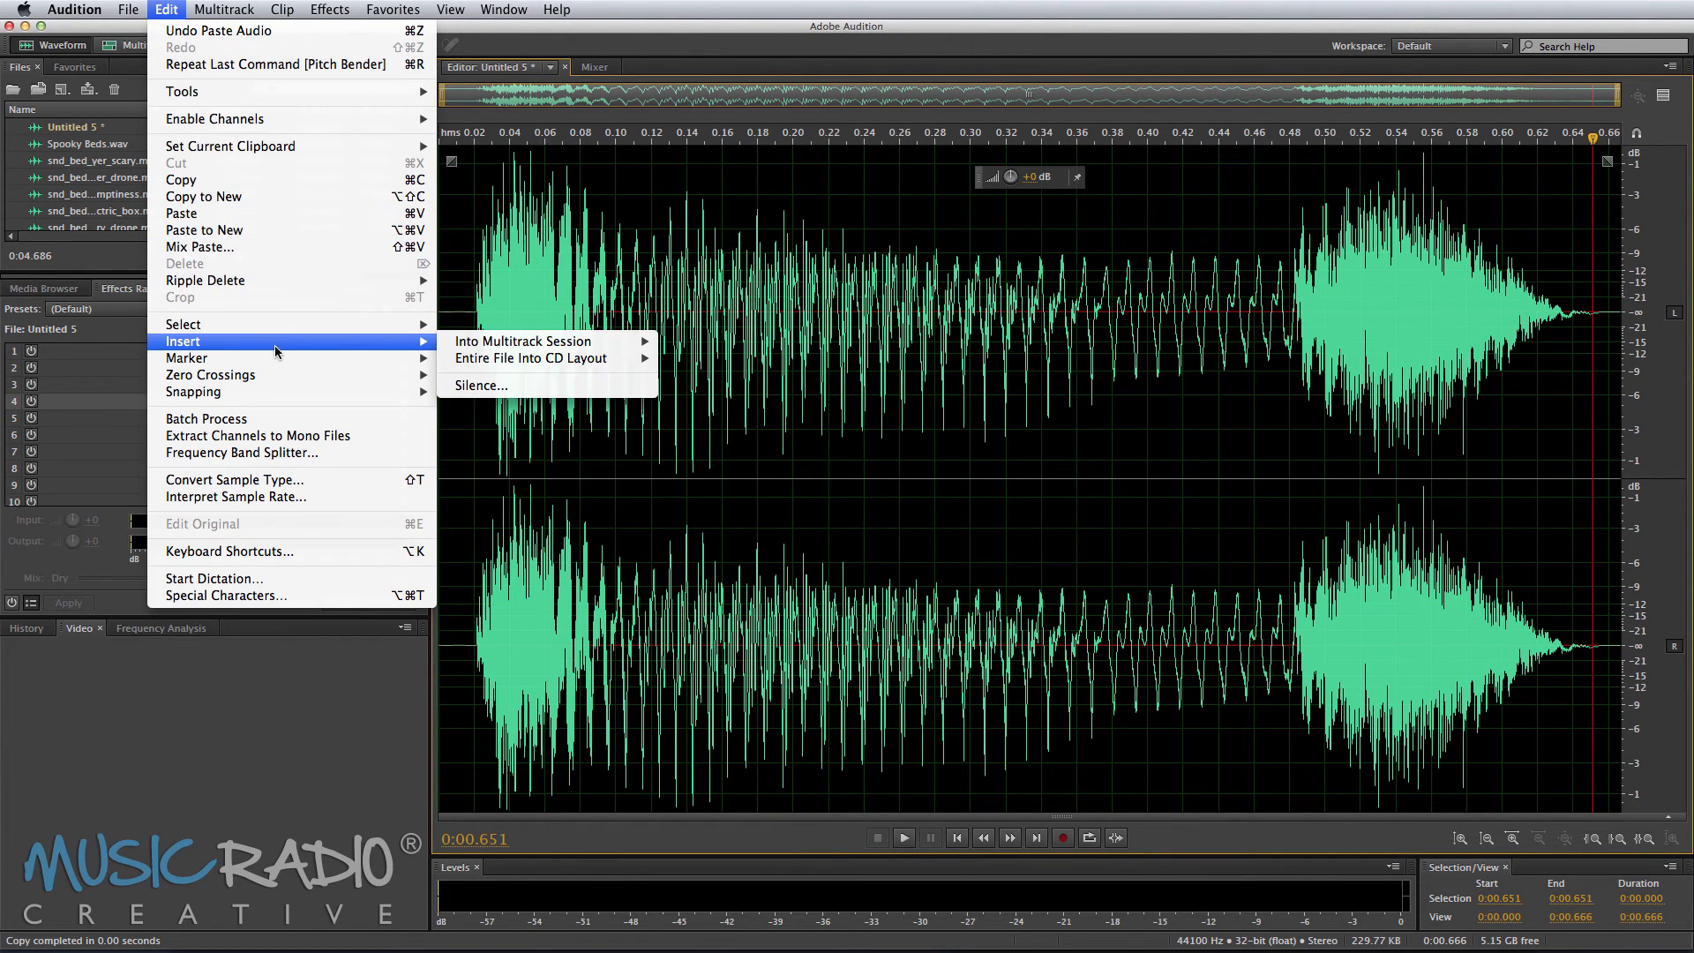
click(532, 385)
key(Return)
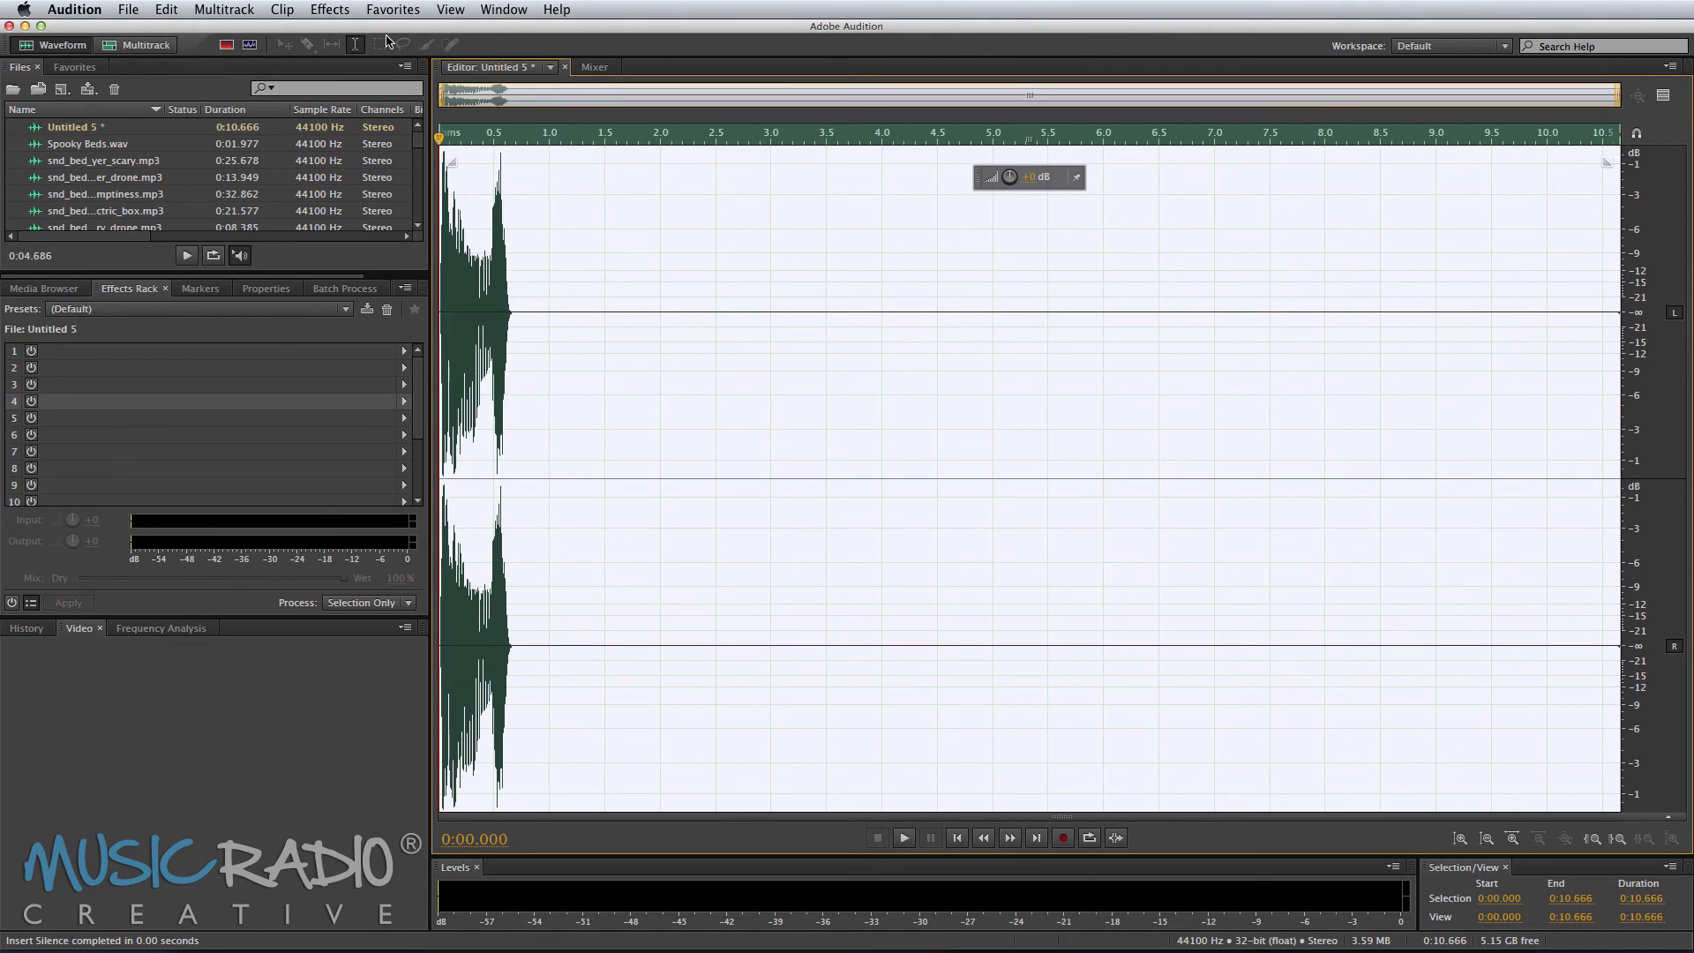
Step: Open Echo on the whole file, choose the Spooky preset and preview it
click(336, 10)
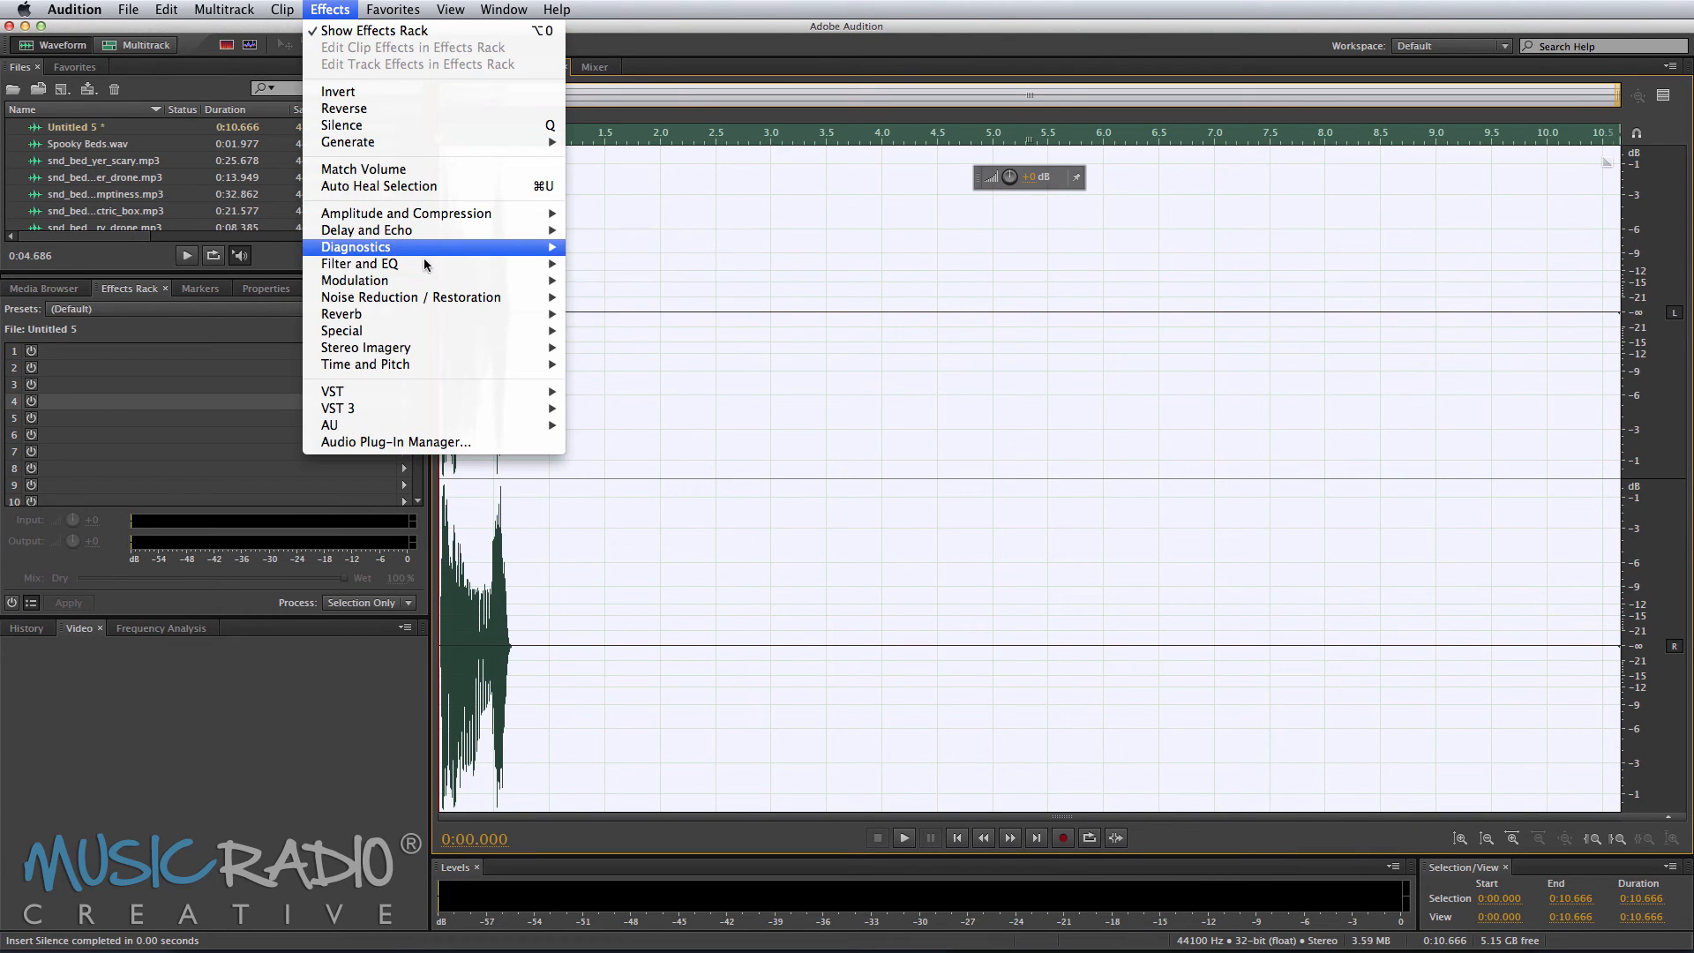
mouse_move(476, 231)
click(628, 265)
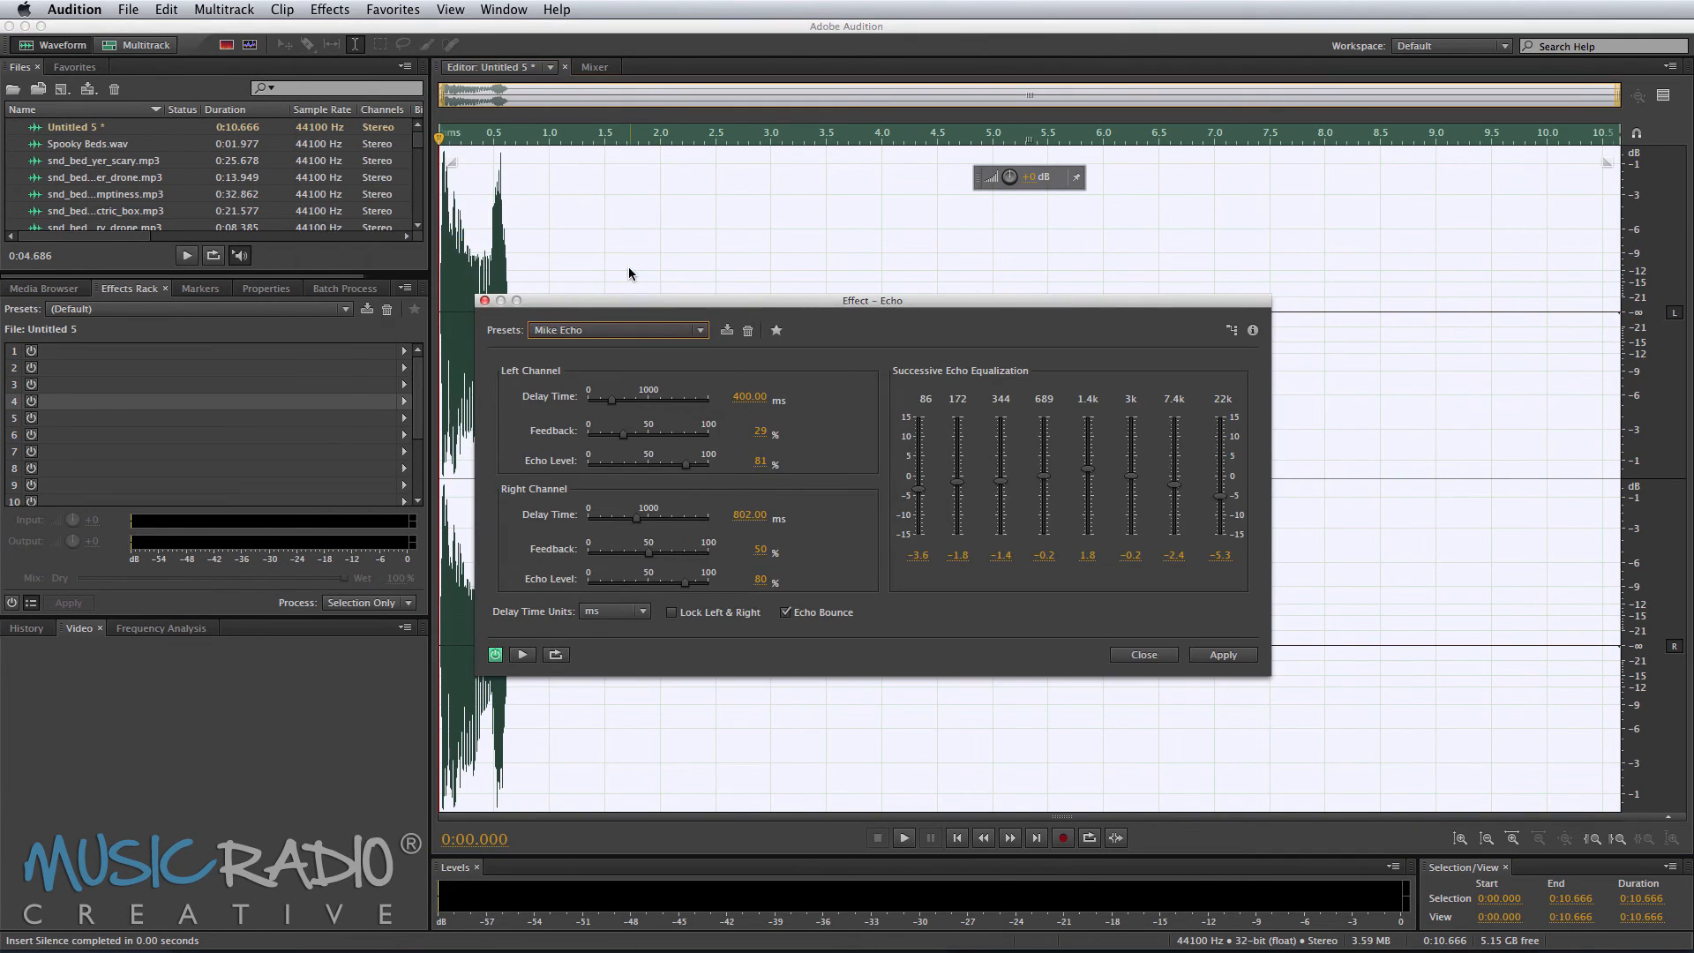
click(631, 333)
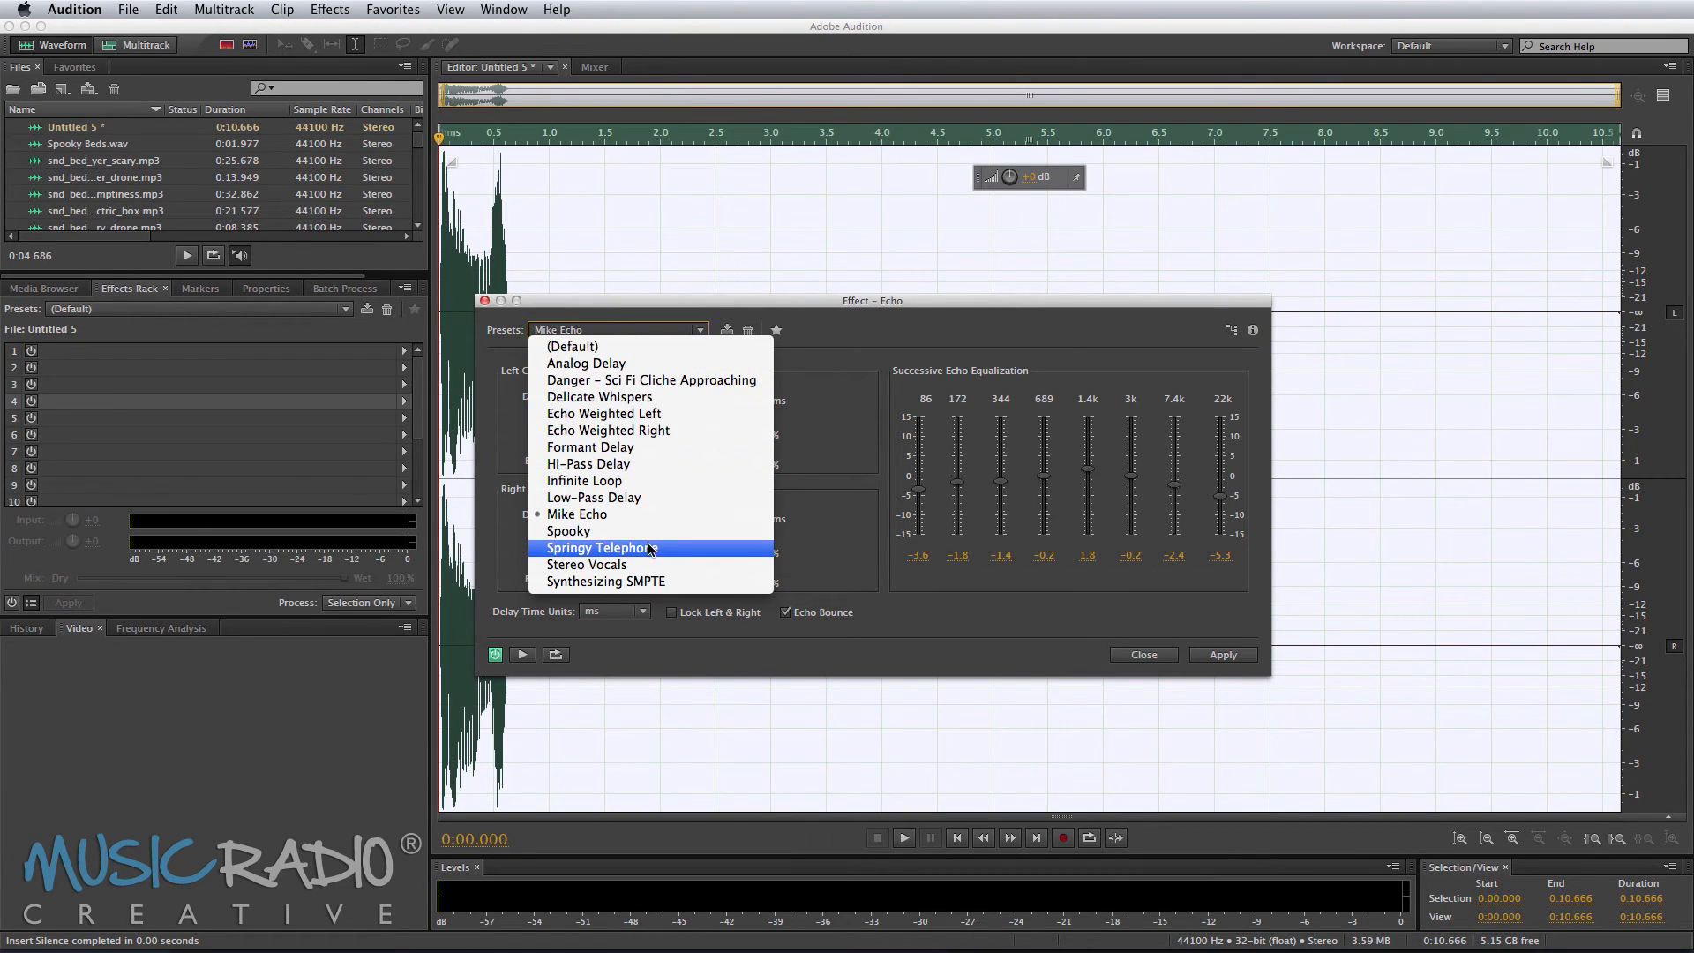
click(609, 530)
key(space)
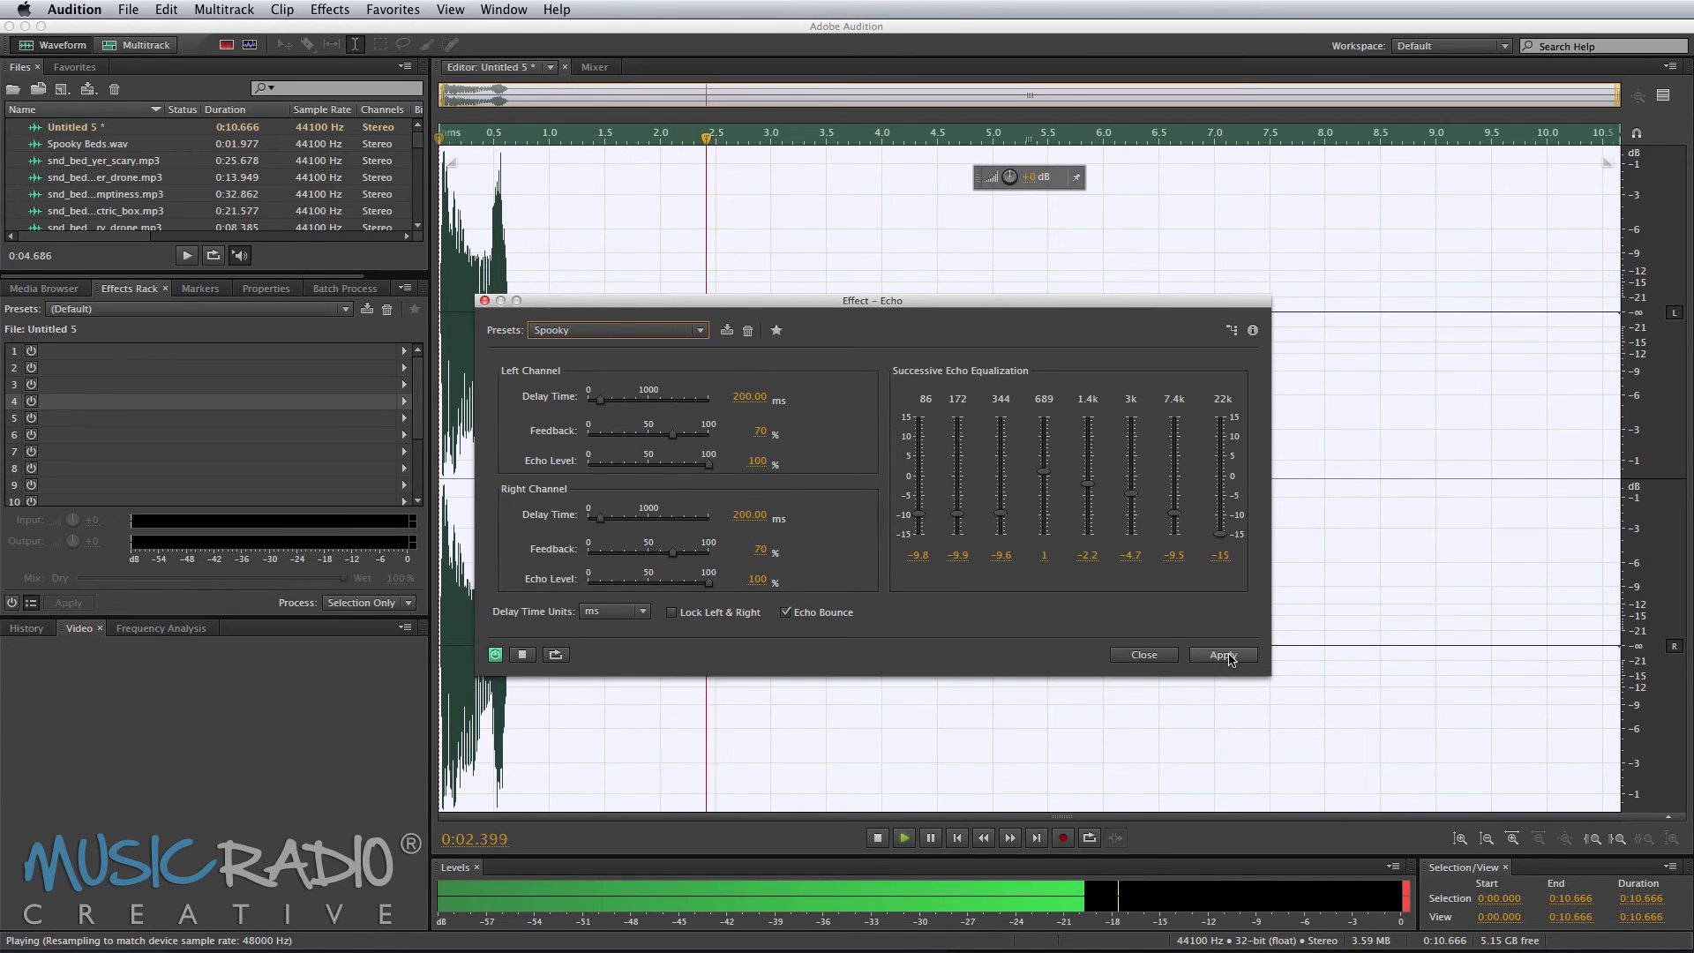
key(space)
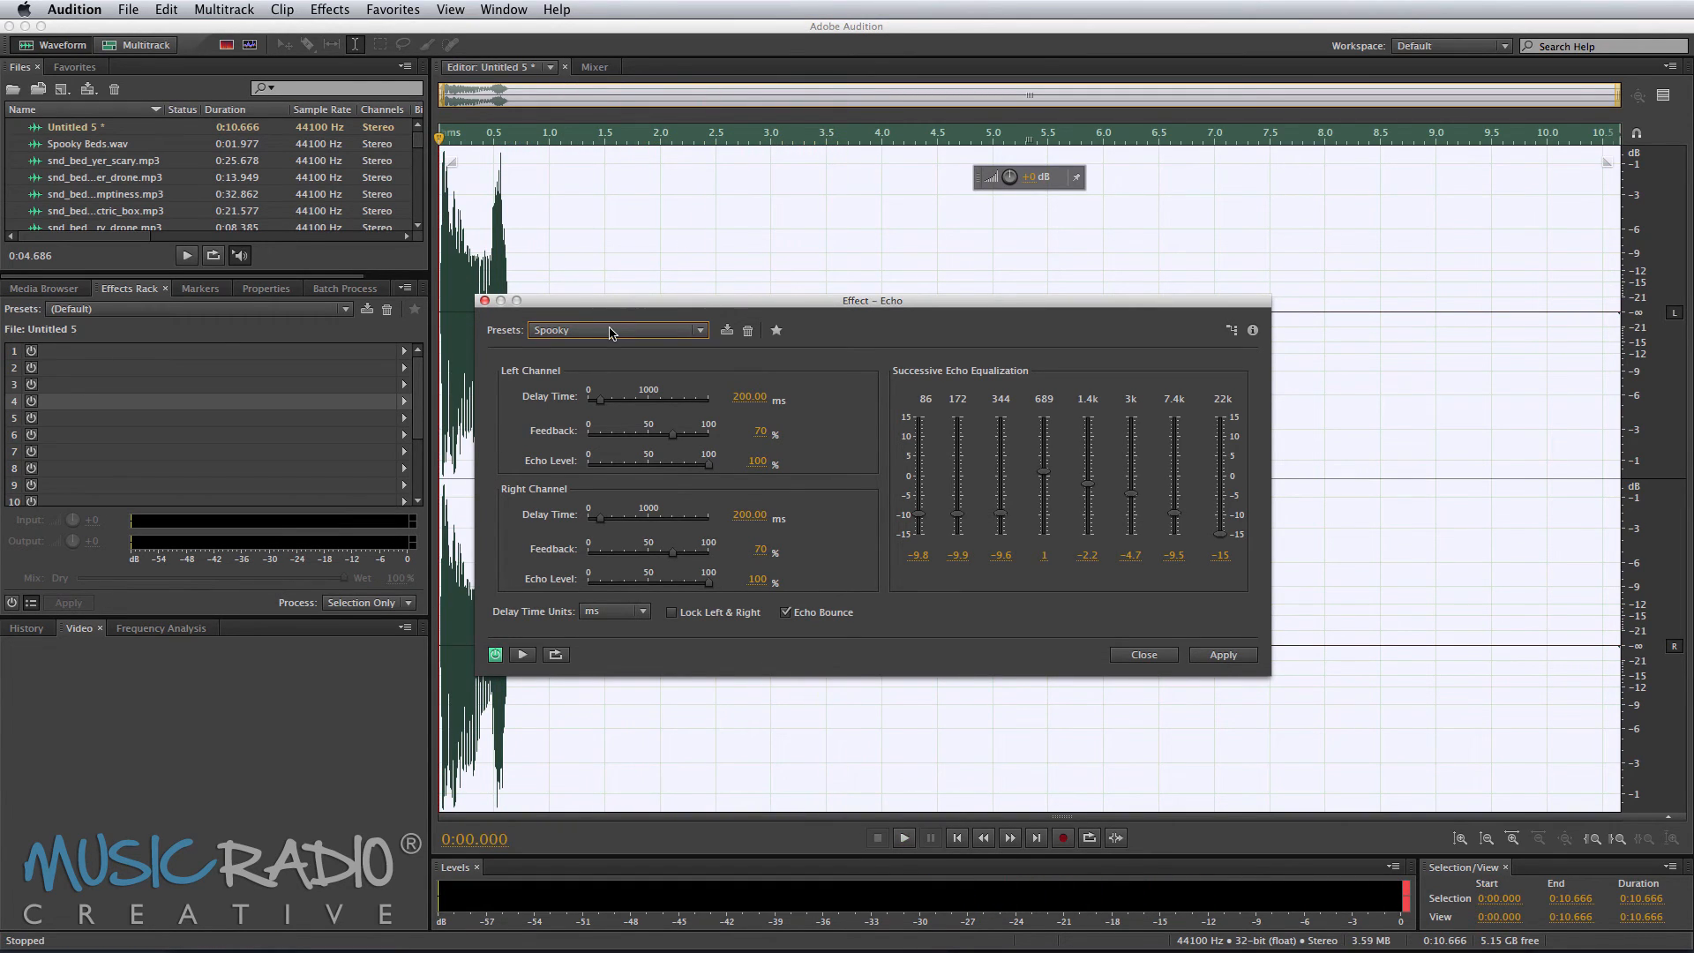
Step: Raise the 7.4k and 22k echo equalization bands to 0.11 and 2.04 dB and preview
drag(1224, 540, 1230, 497)
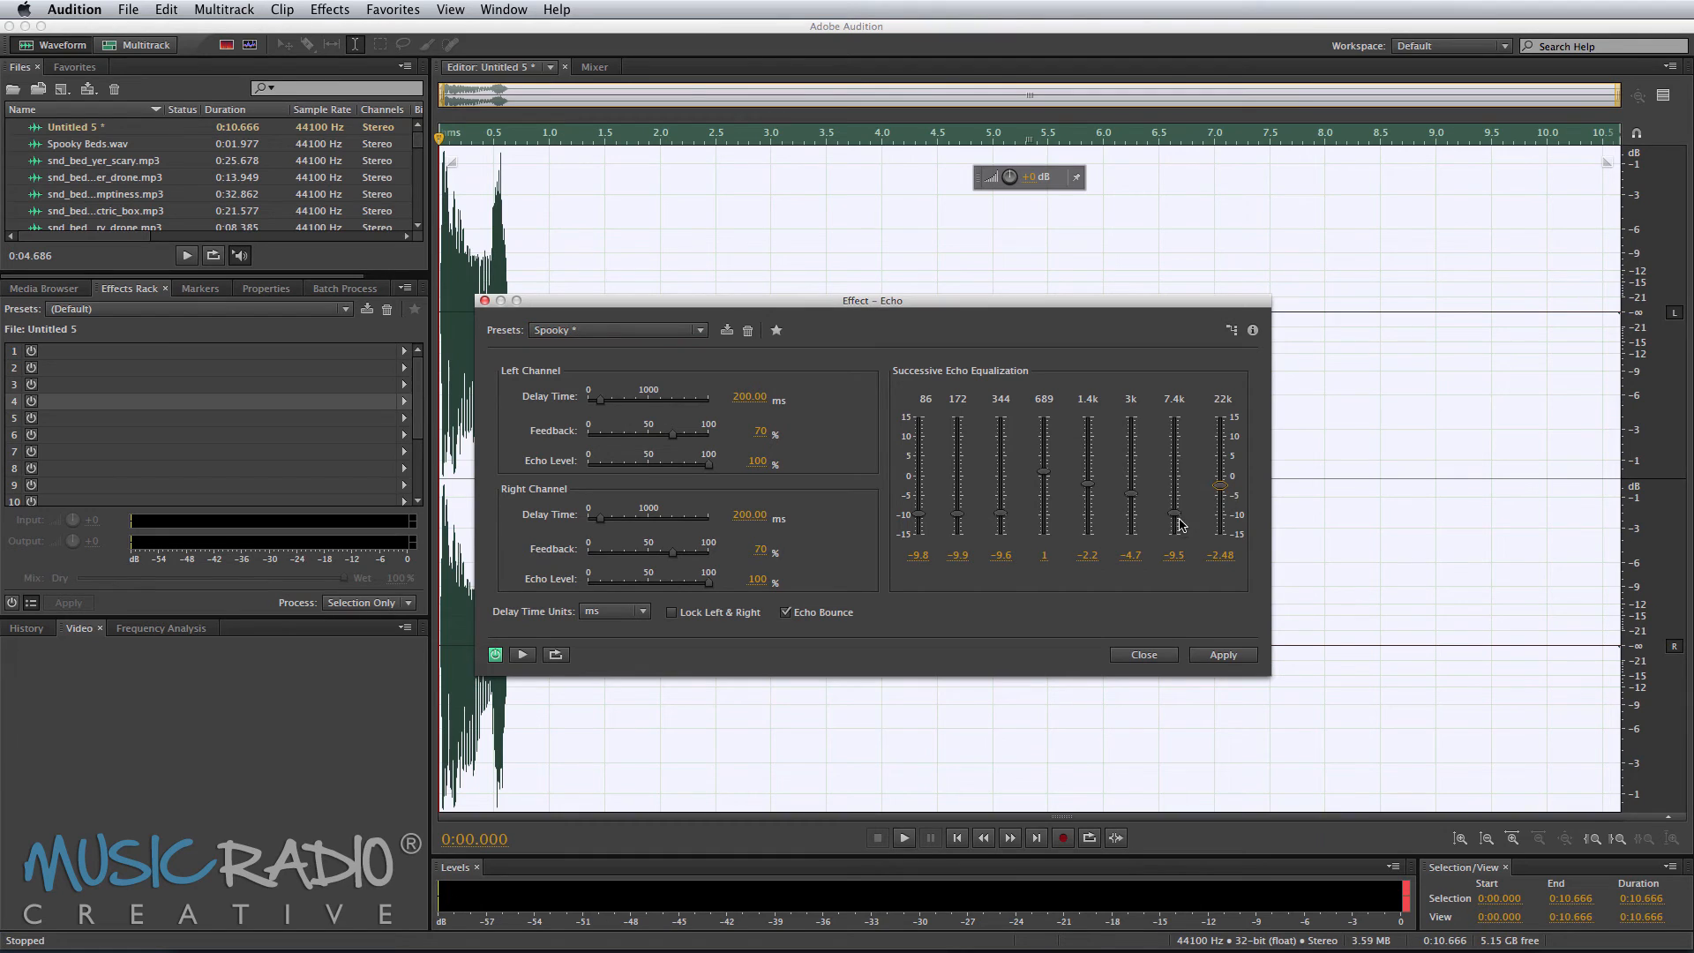
key(space)
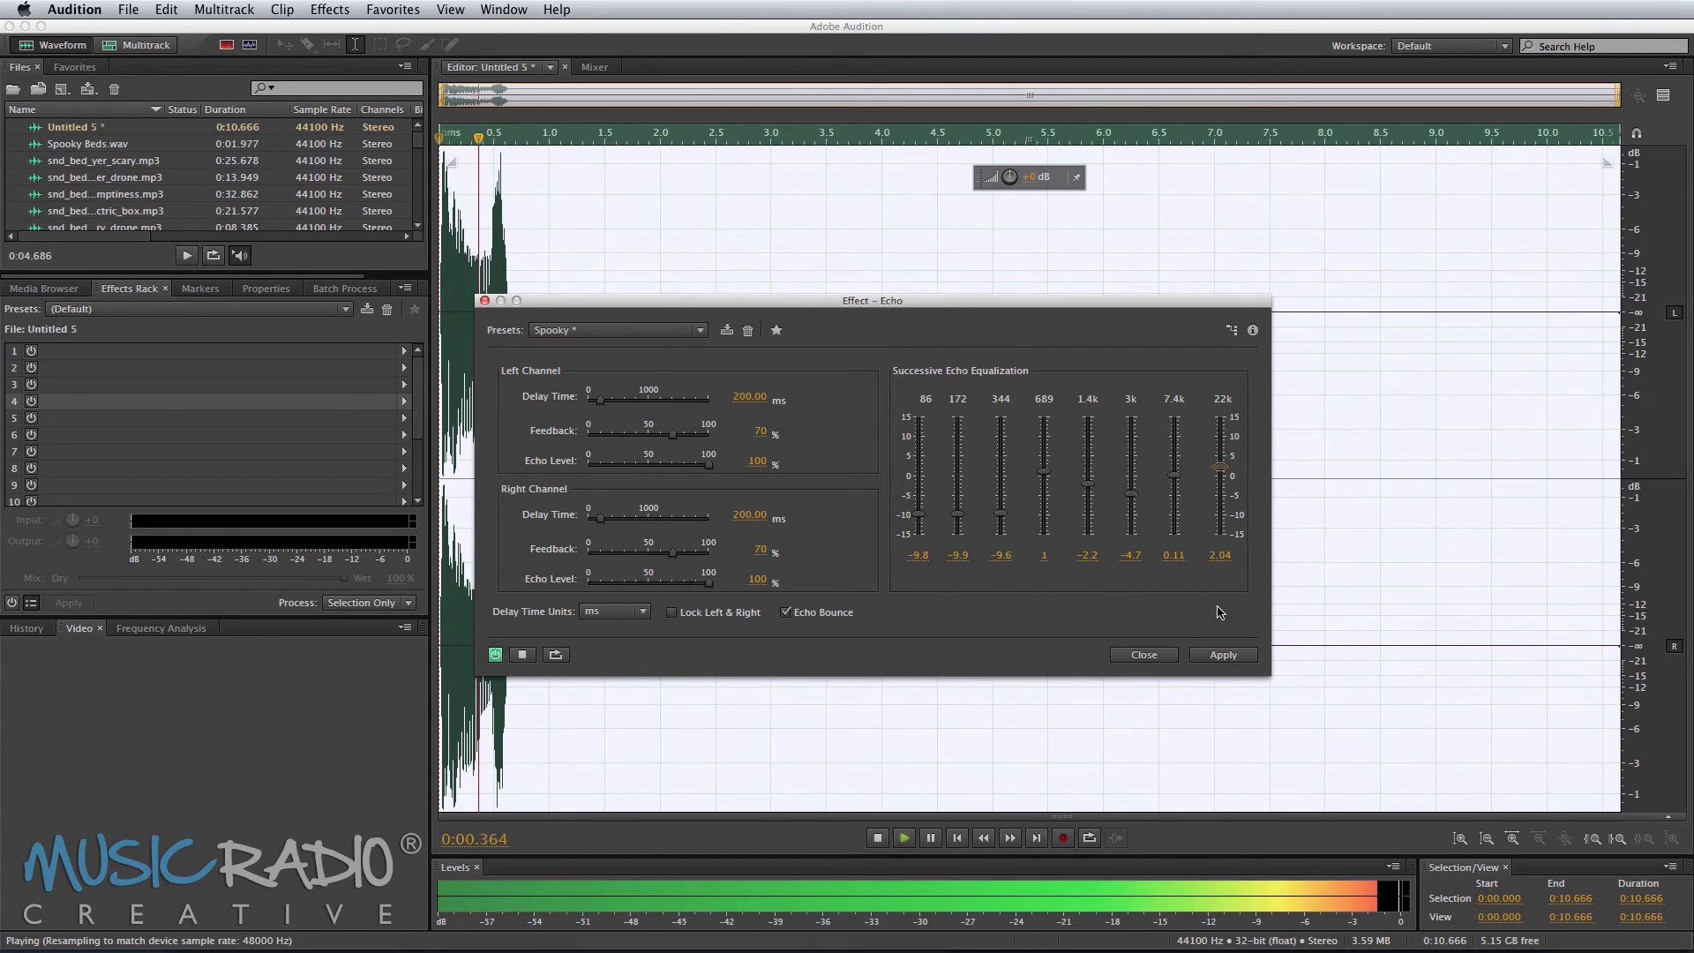
key(space)
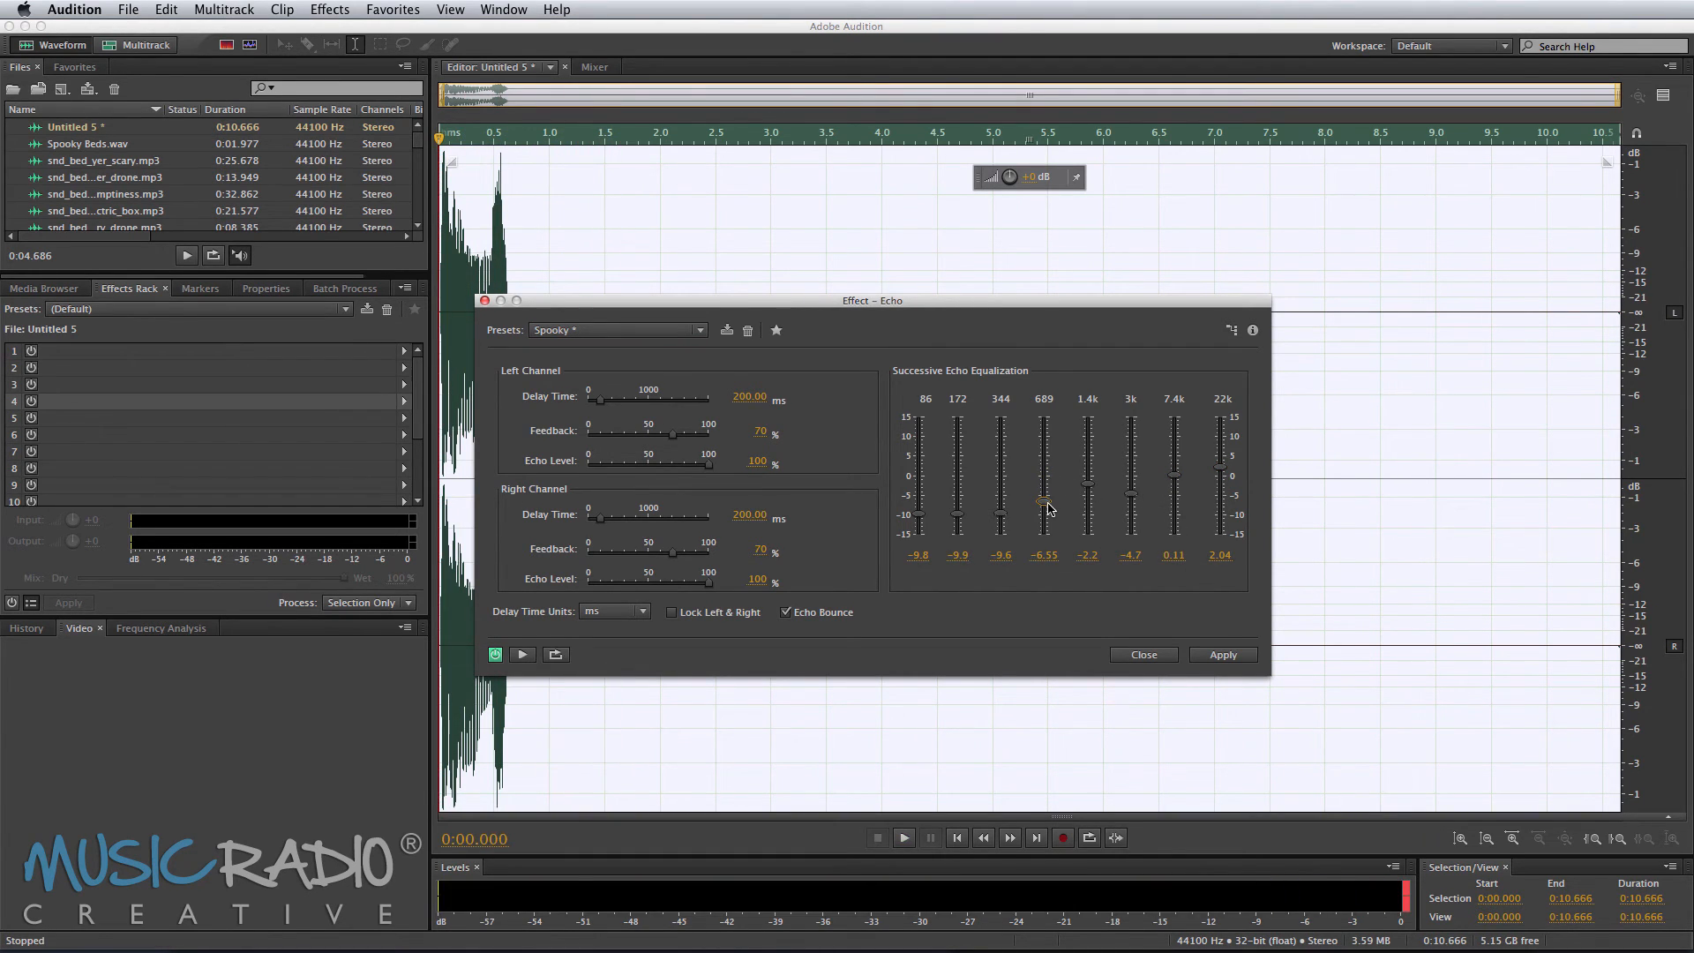
Step: Lower the 689 and 1.4k echo equalization bands to -6.55 and -5.78 dB and apply the Echo
key(space)
drag(1089, 486, 1090, 500)
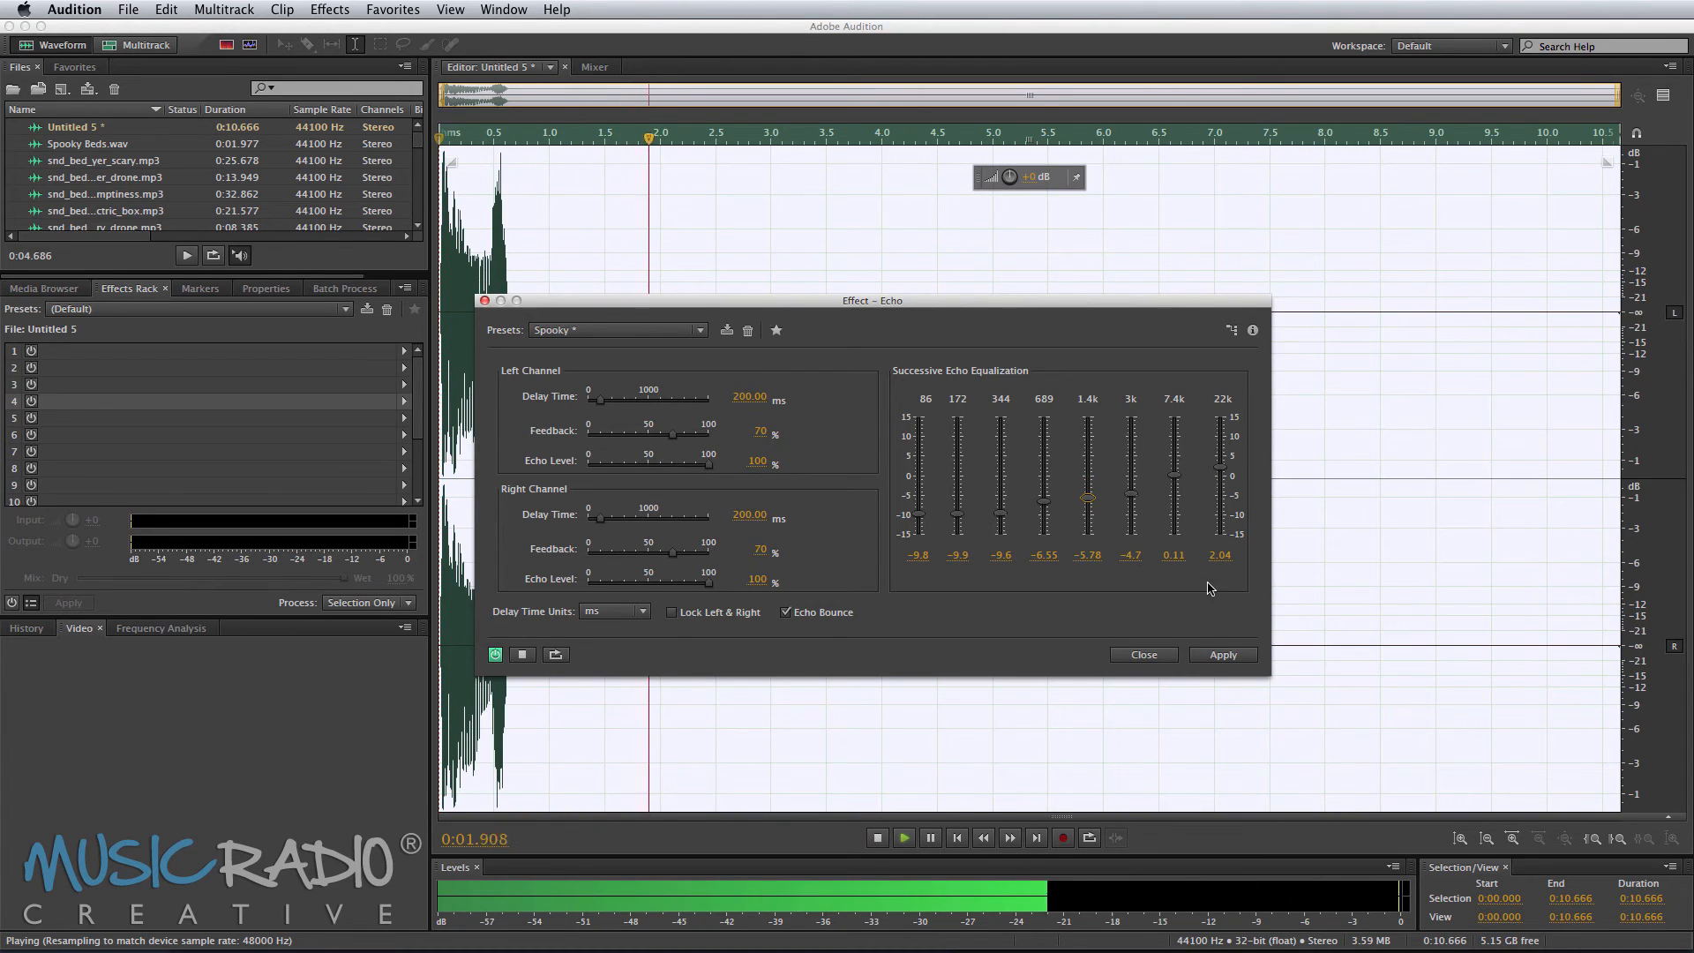
click(1223, 655)
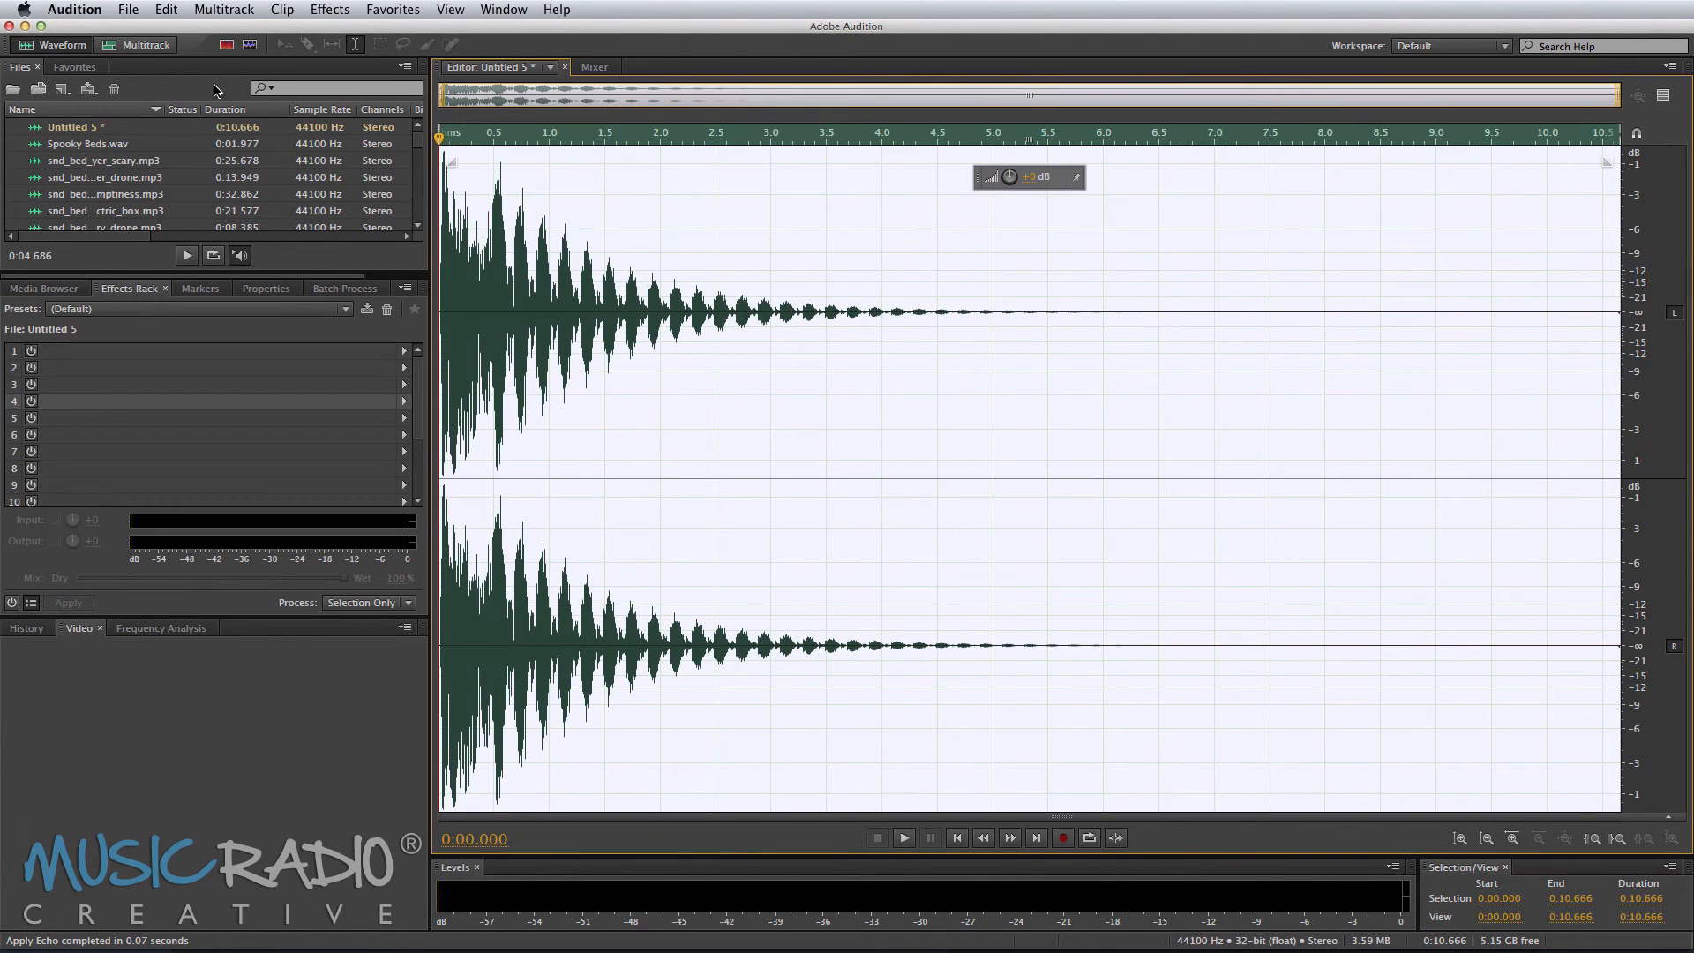
Step: Save the new file as Drones Echo
key(super+shift+s)
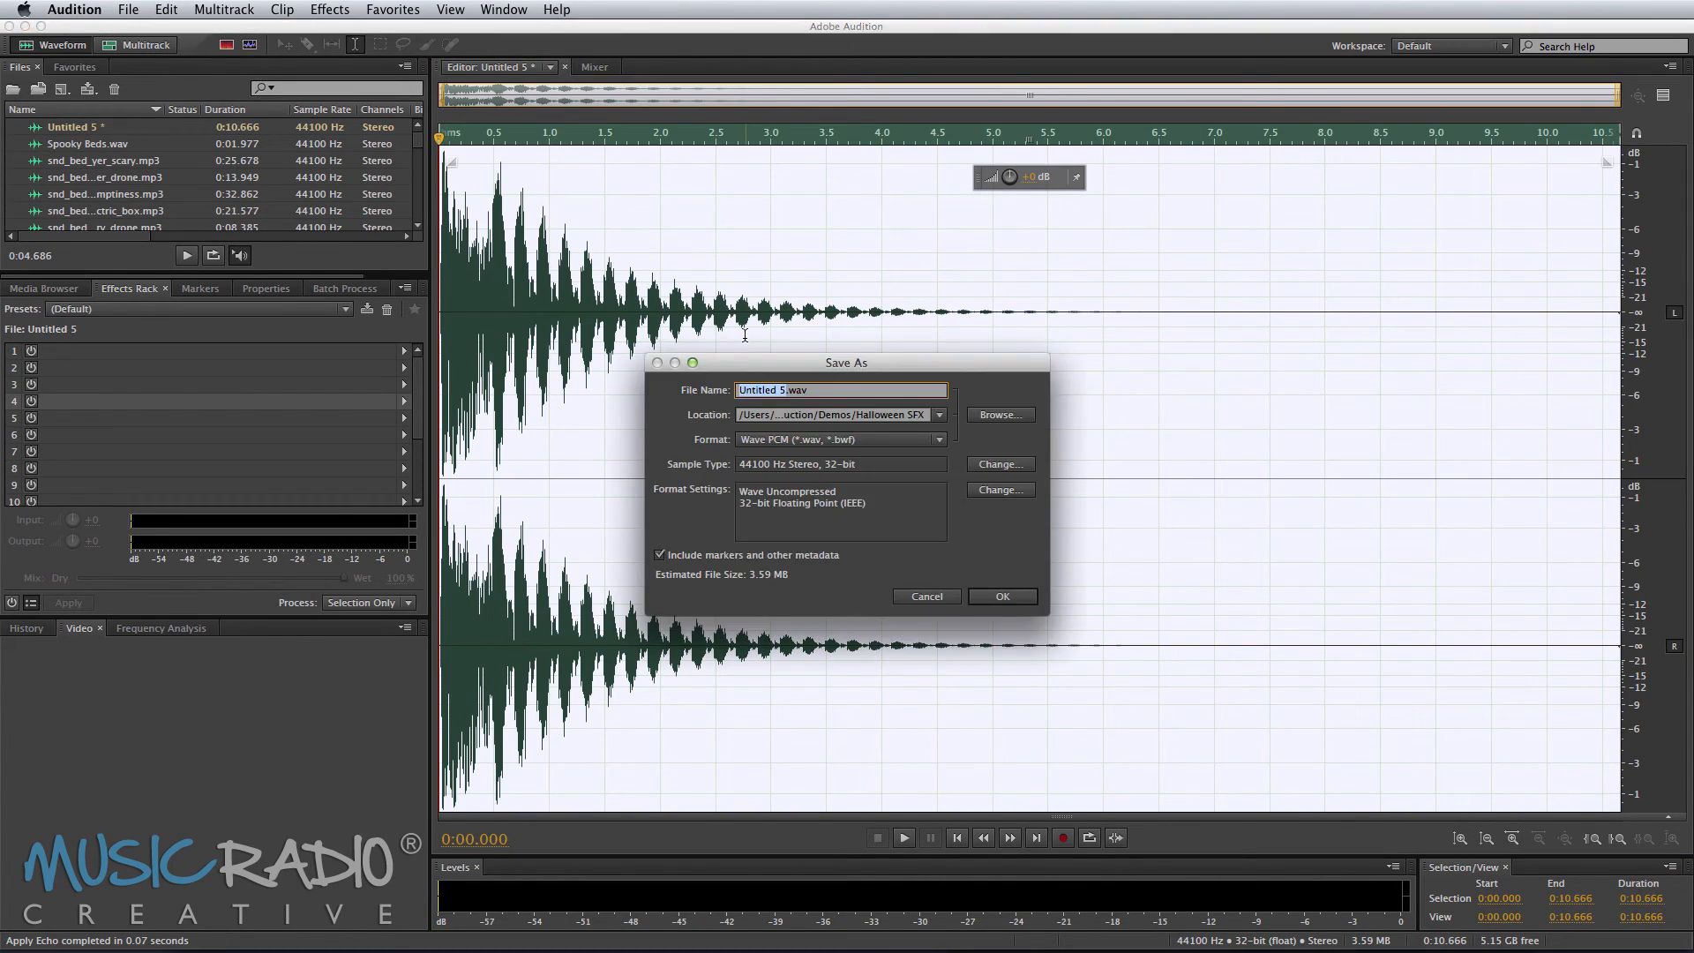
text(Drones Echo)
key(Return)
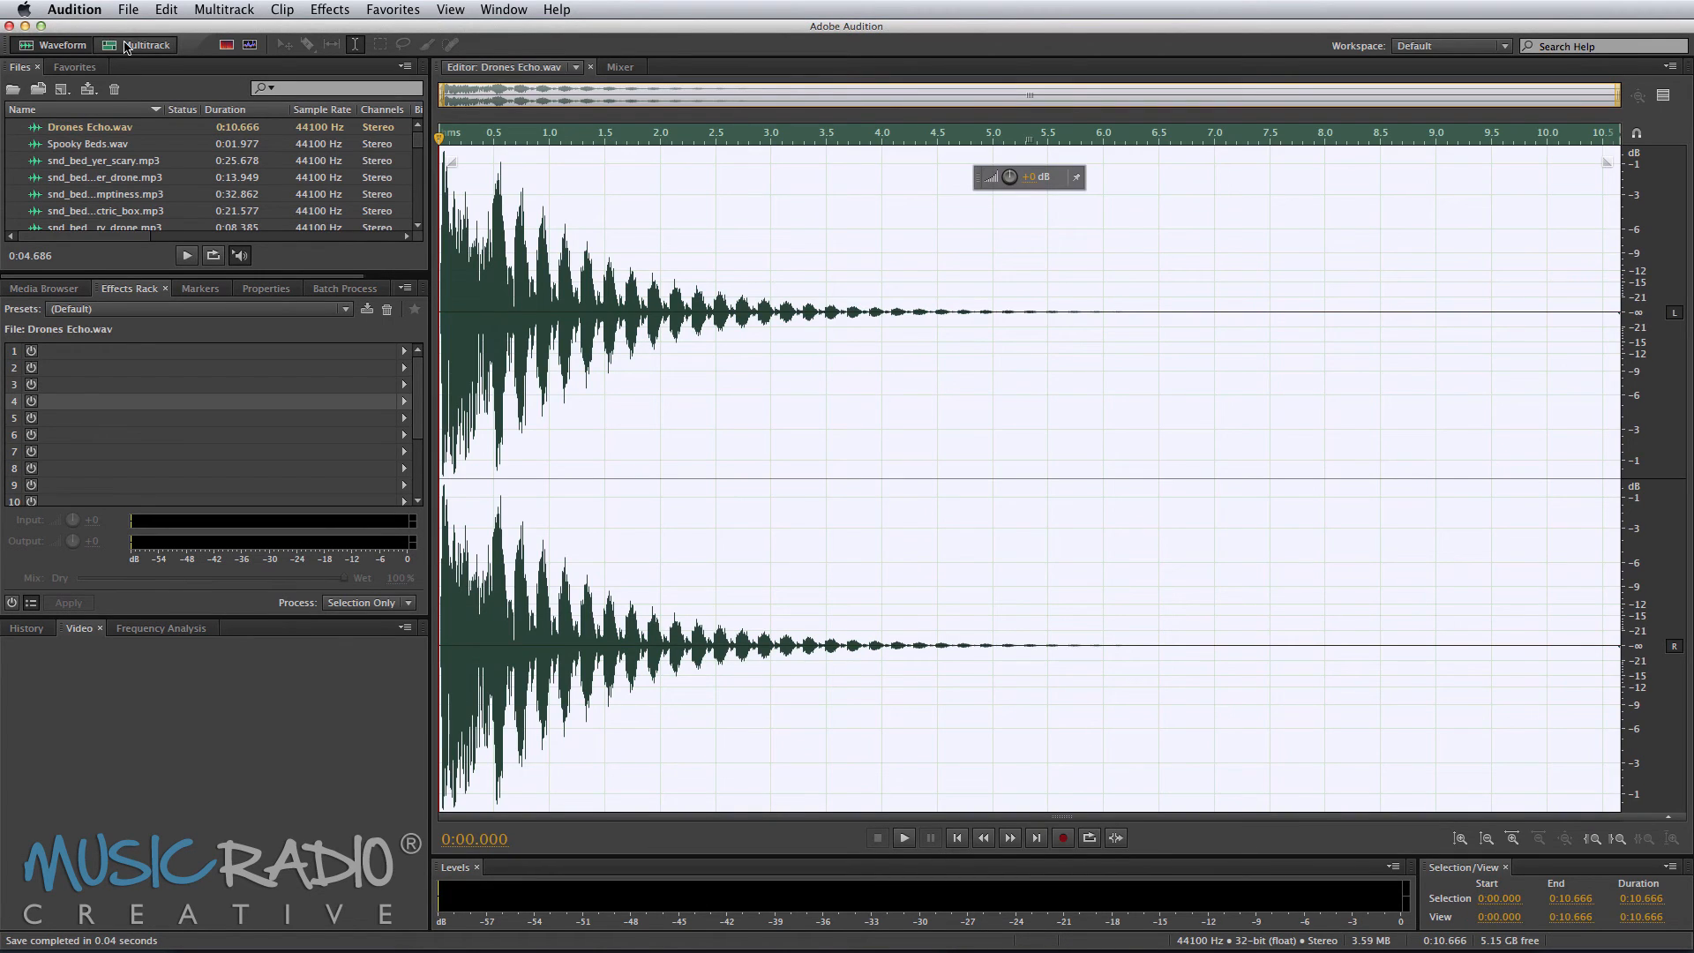
Step: Place the Drones Echo file on Track 5 at about 0:34.4 in the multitrack session
click(126, 46)
scroll(115, 176, down, 5)
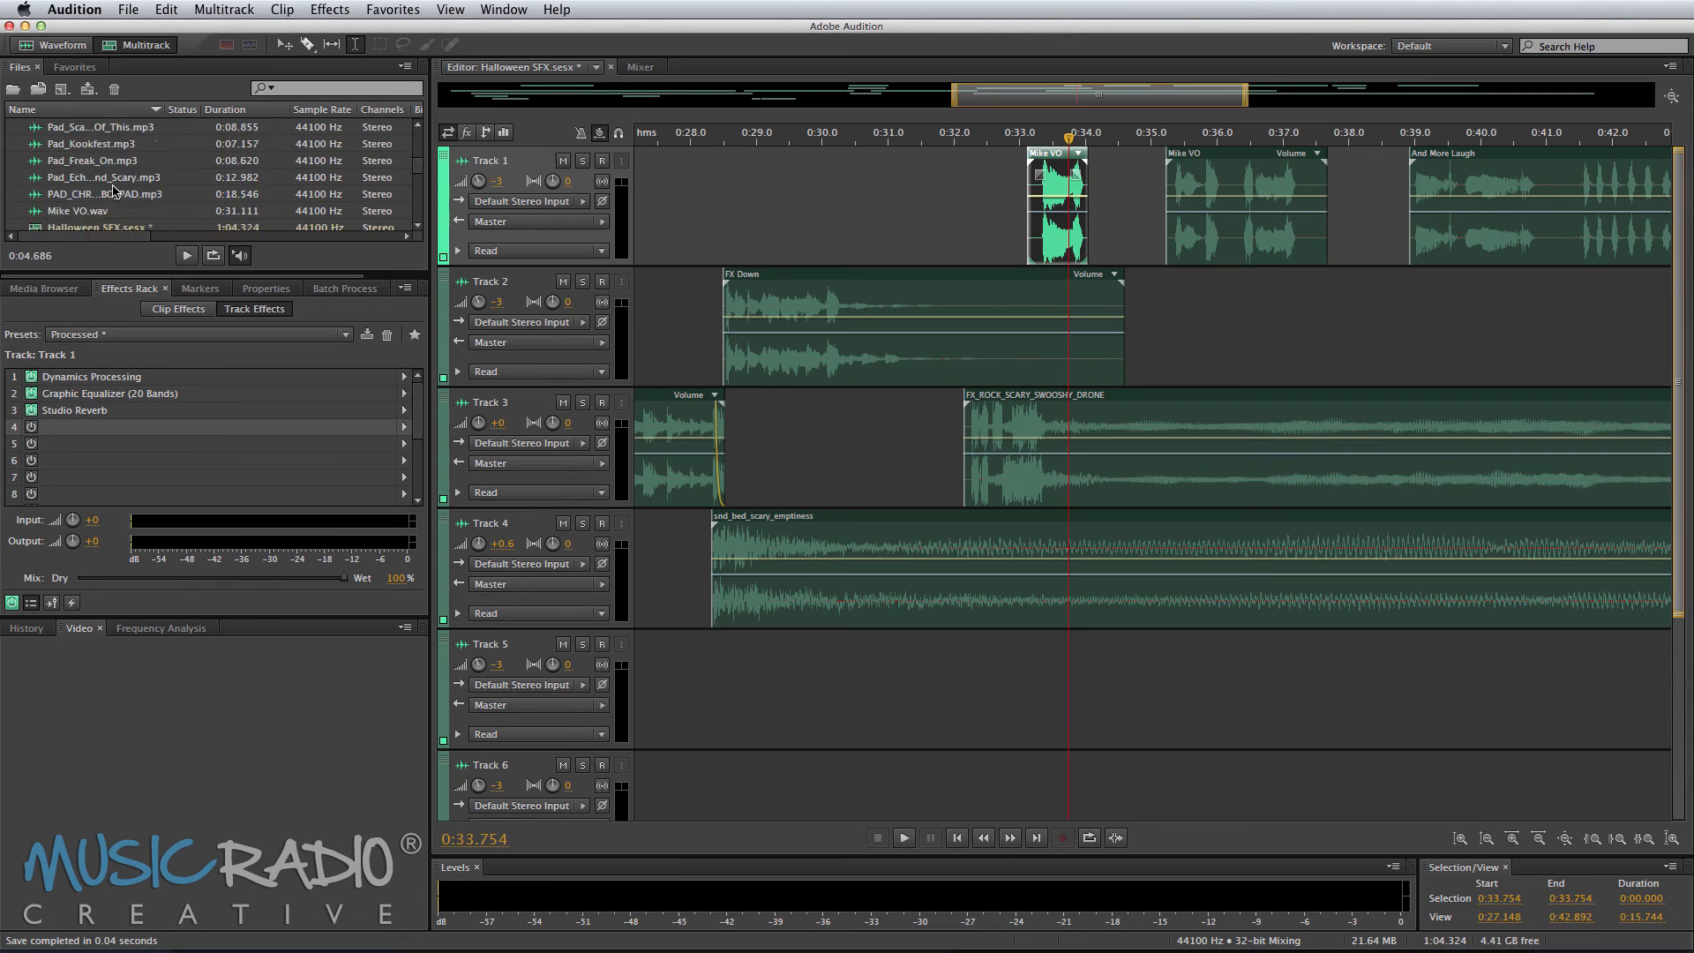
scroll(115, 190, down, 4)
drag(113, 189, 1179, 282)
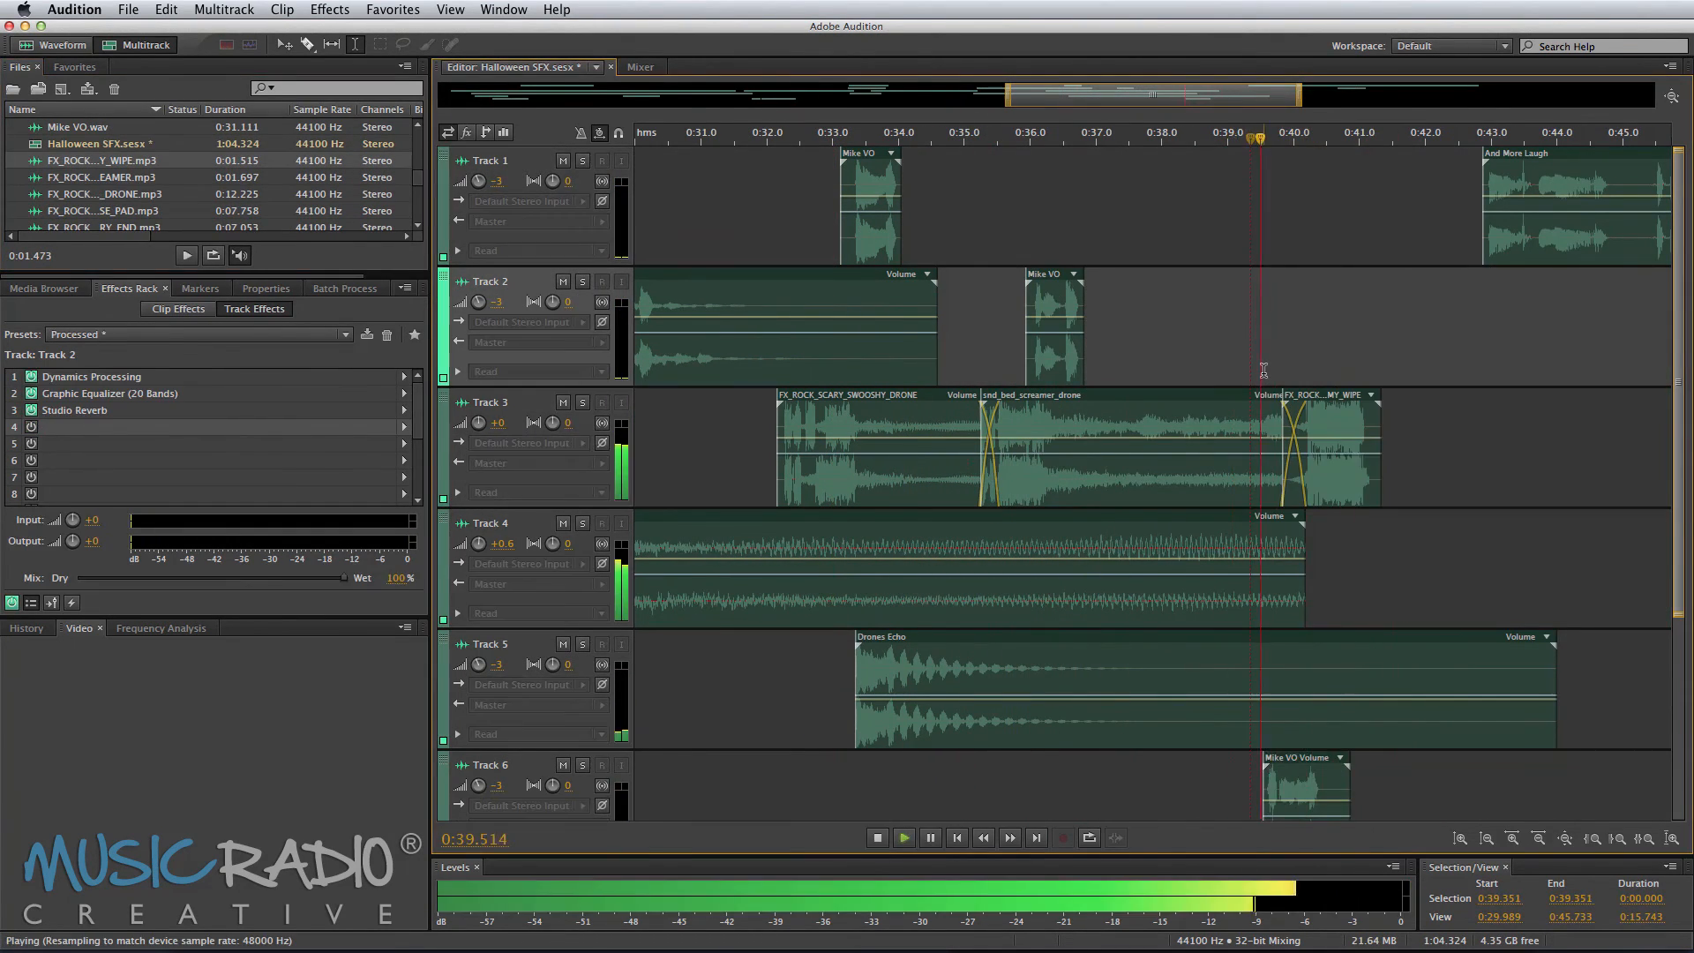
Step: Nudge the And More Laugh clip on Track 1 slightly earlier, near 0:42.4, and preview the passage
key(space)
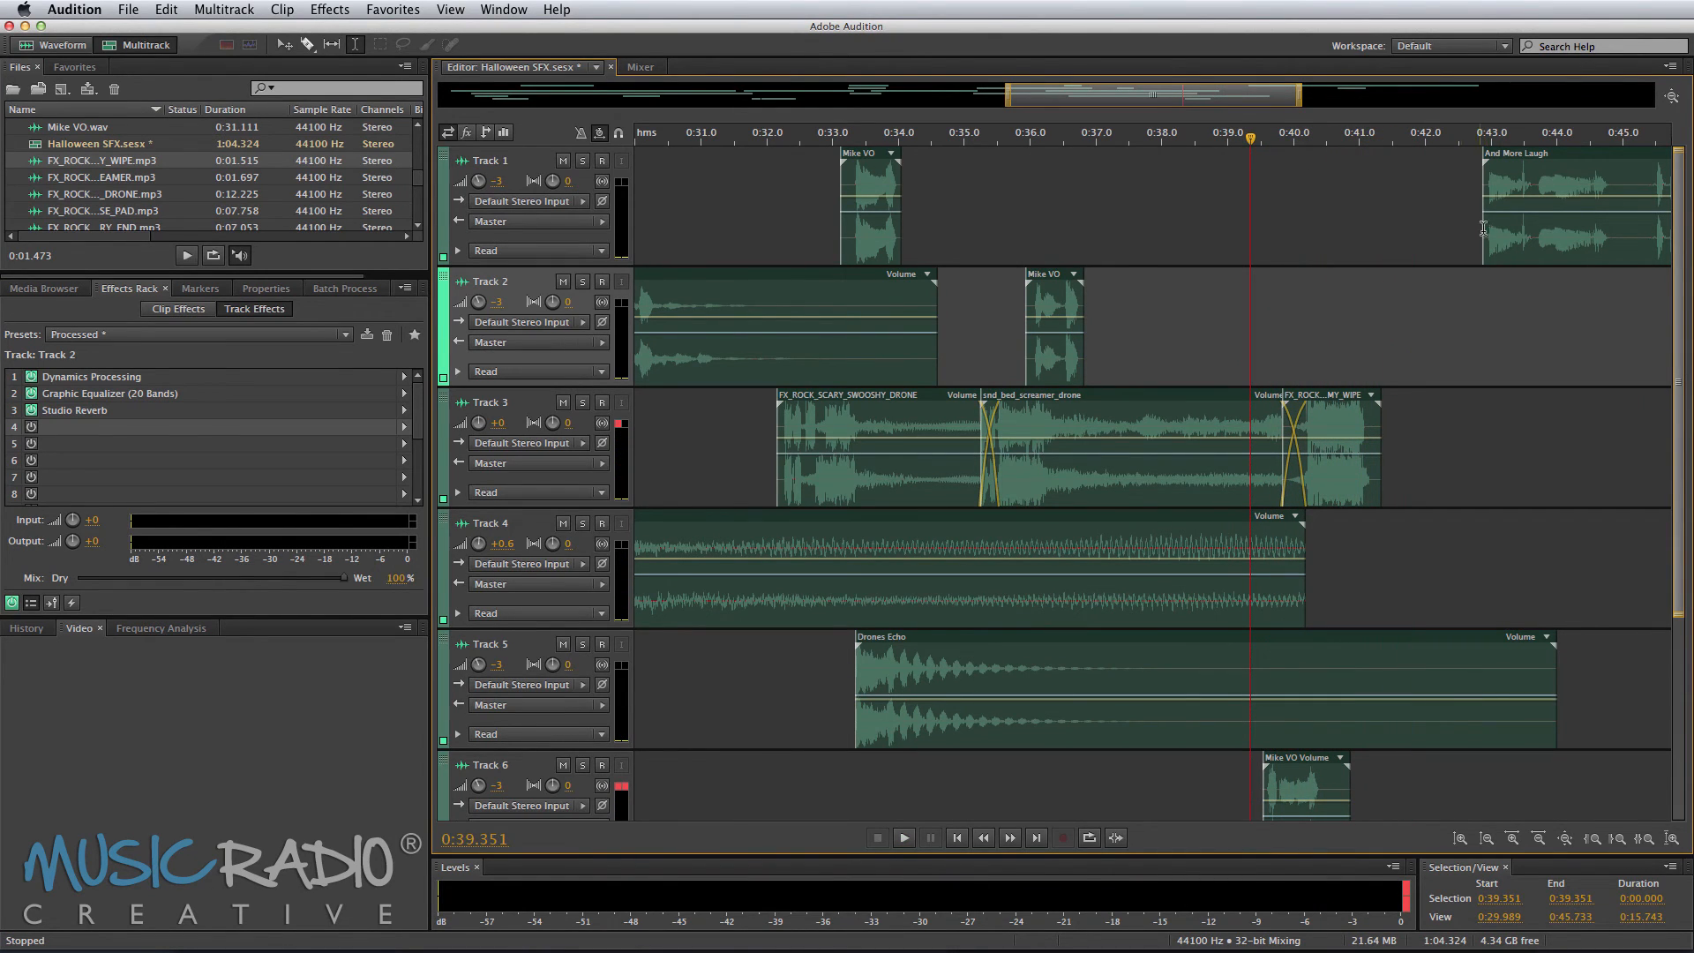
scroll(1336, 289, right, 5)
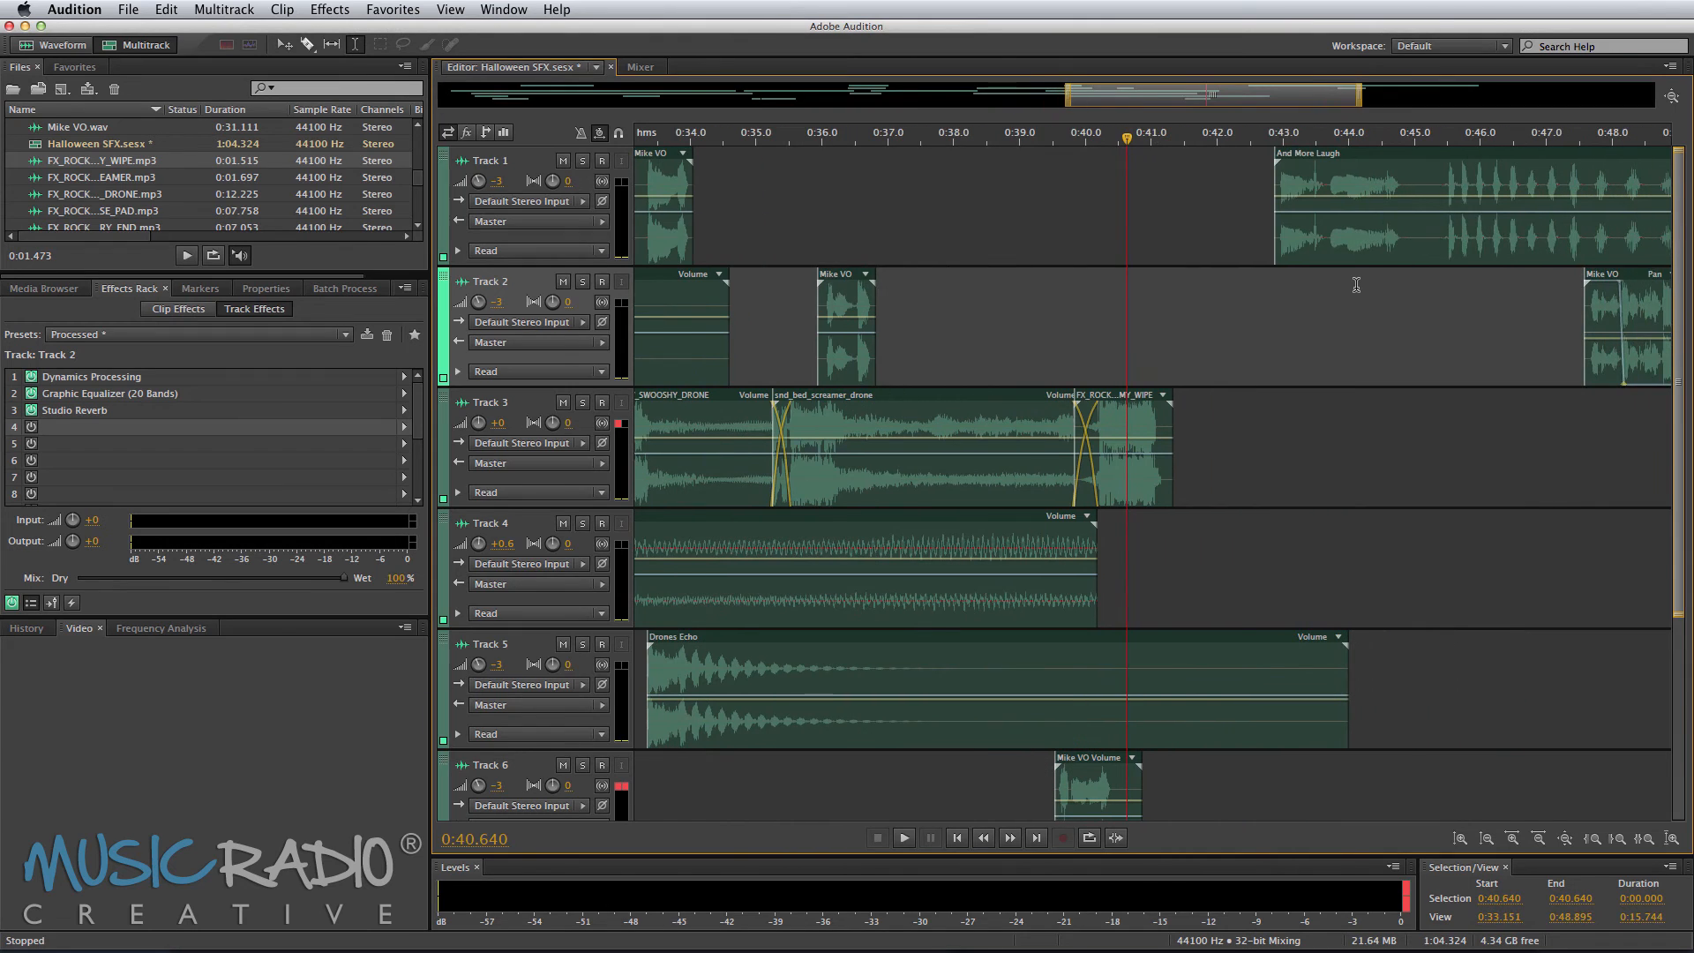
drag(1289, 247, 1254, 240)
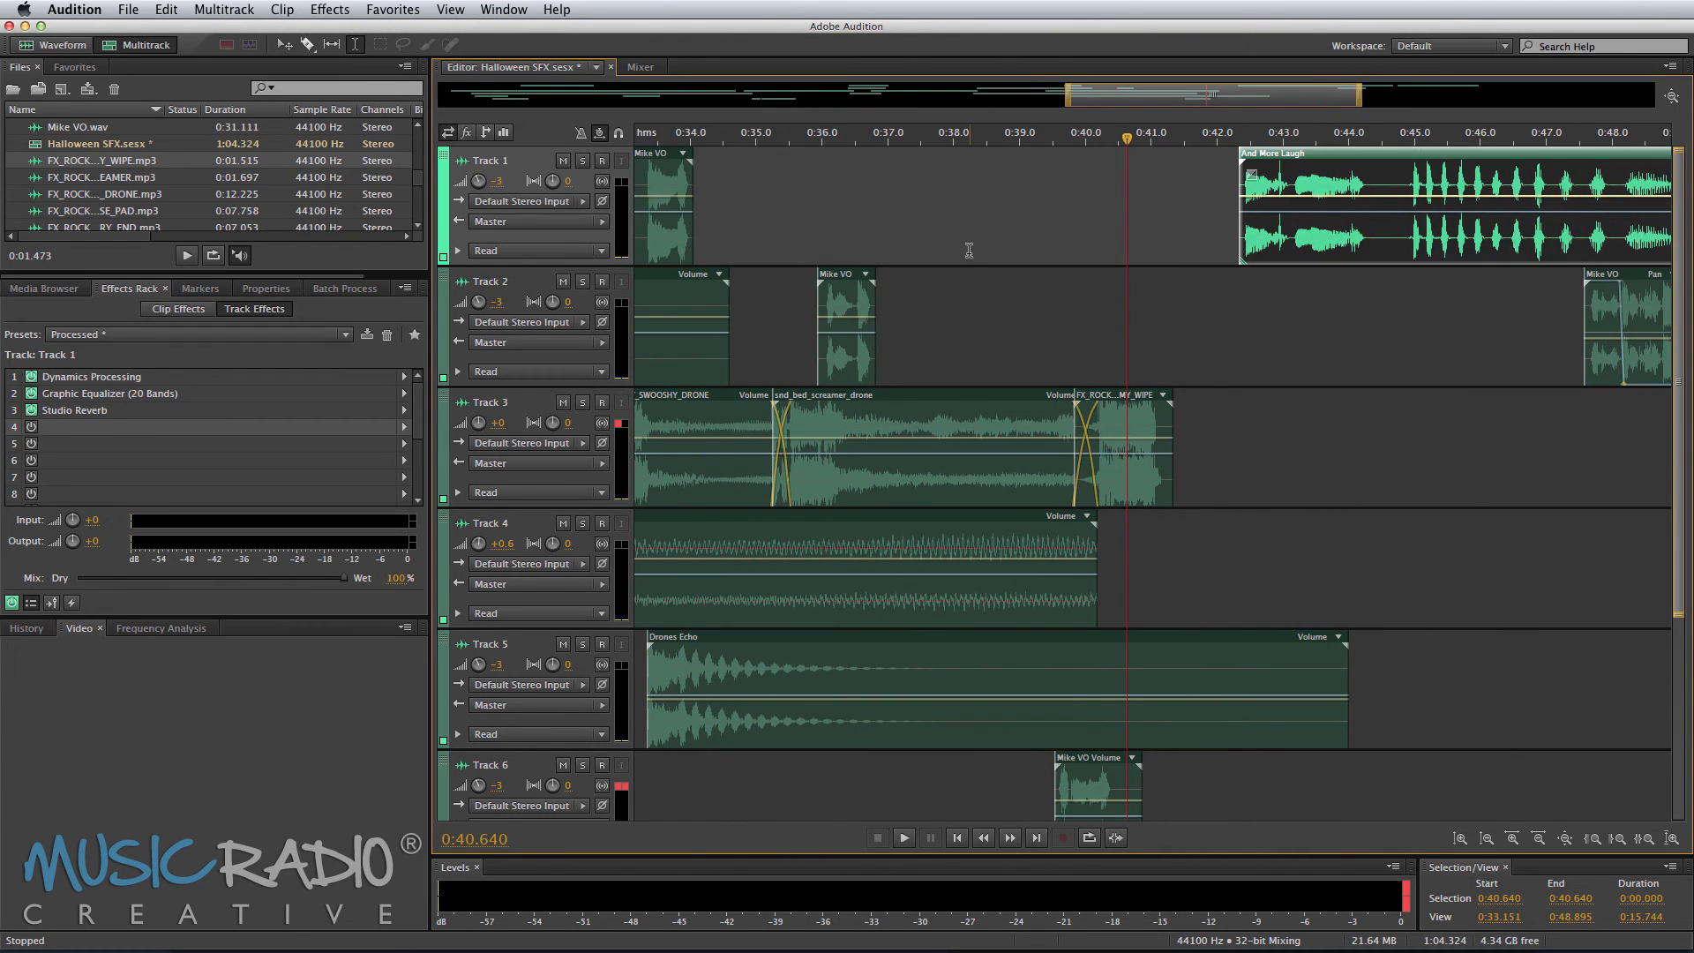
click(969, 251)
key(space)
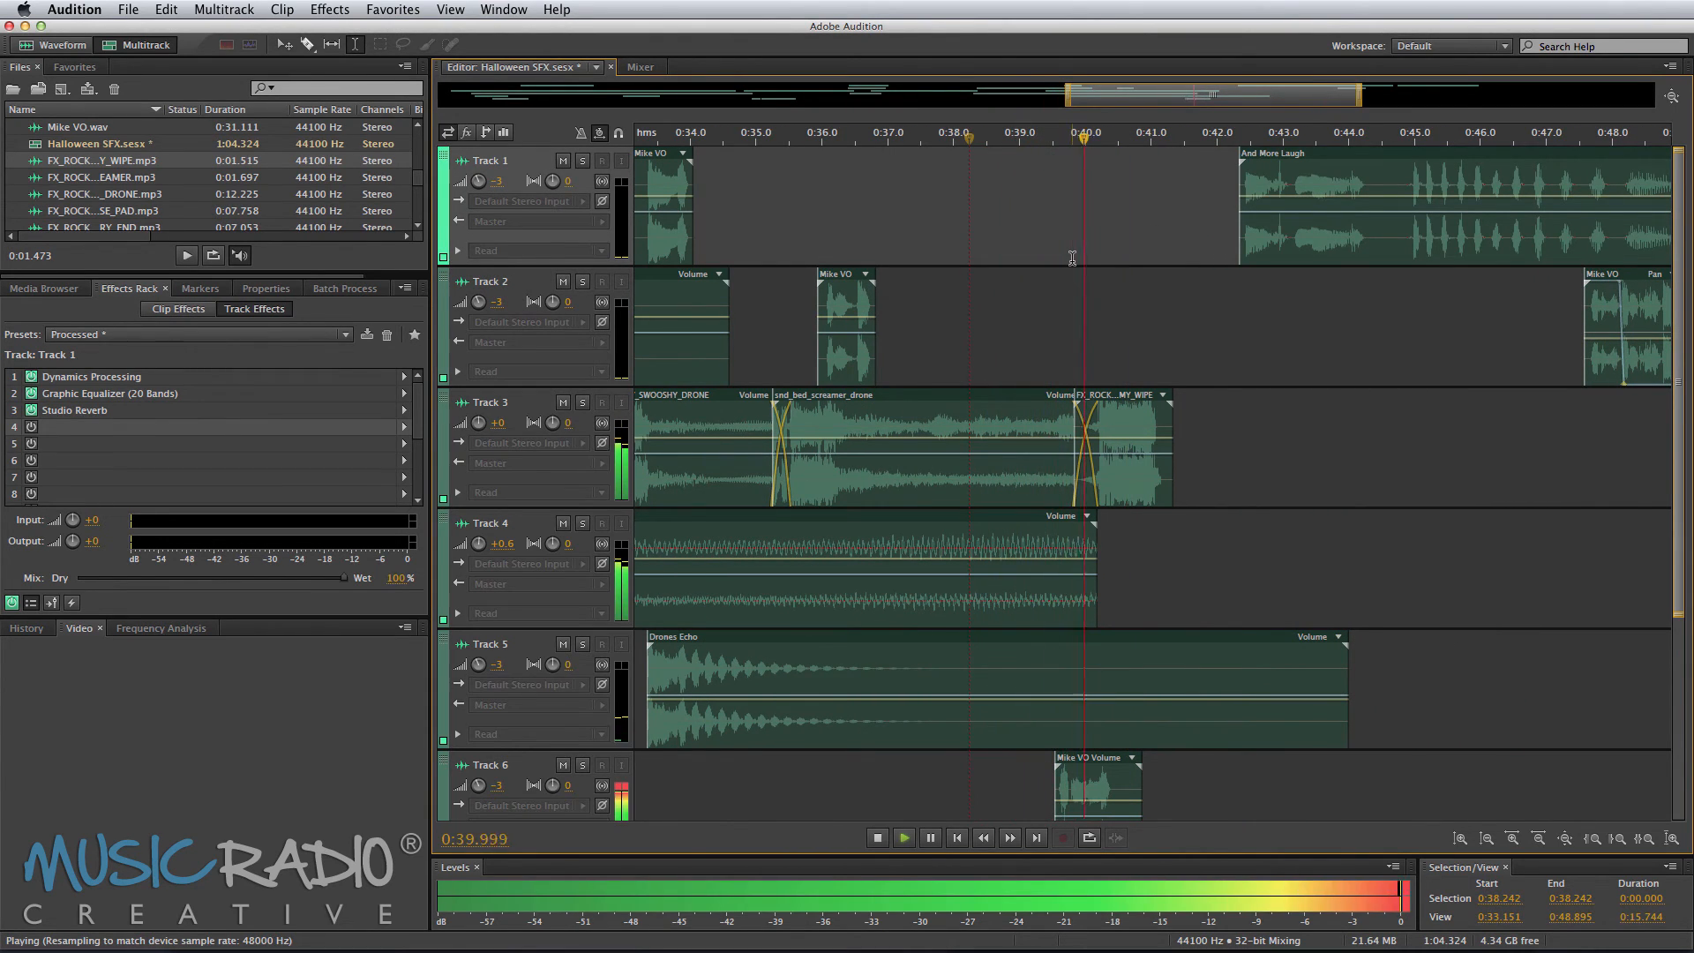
click(1167, 253)
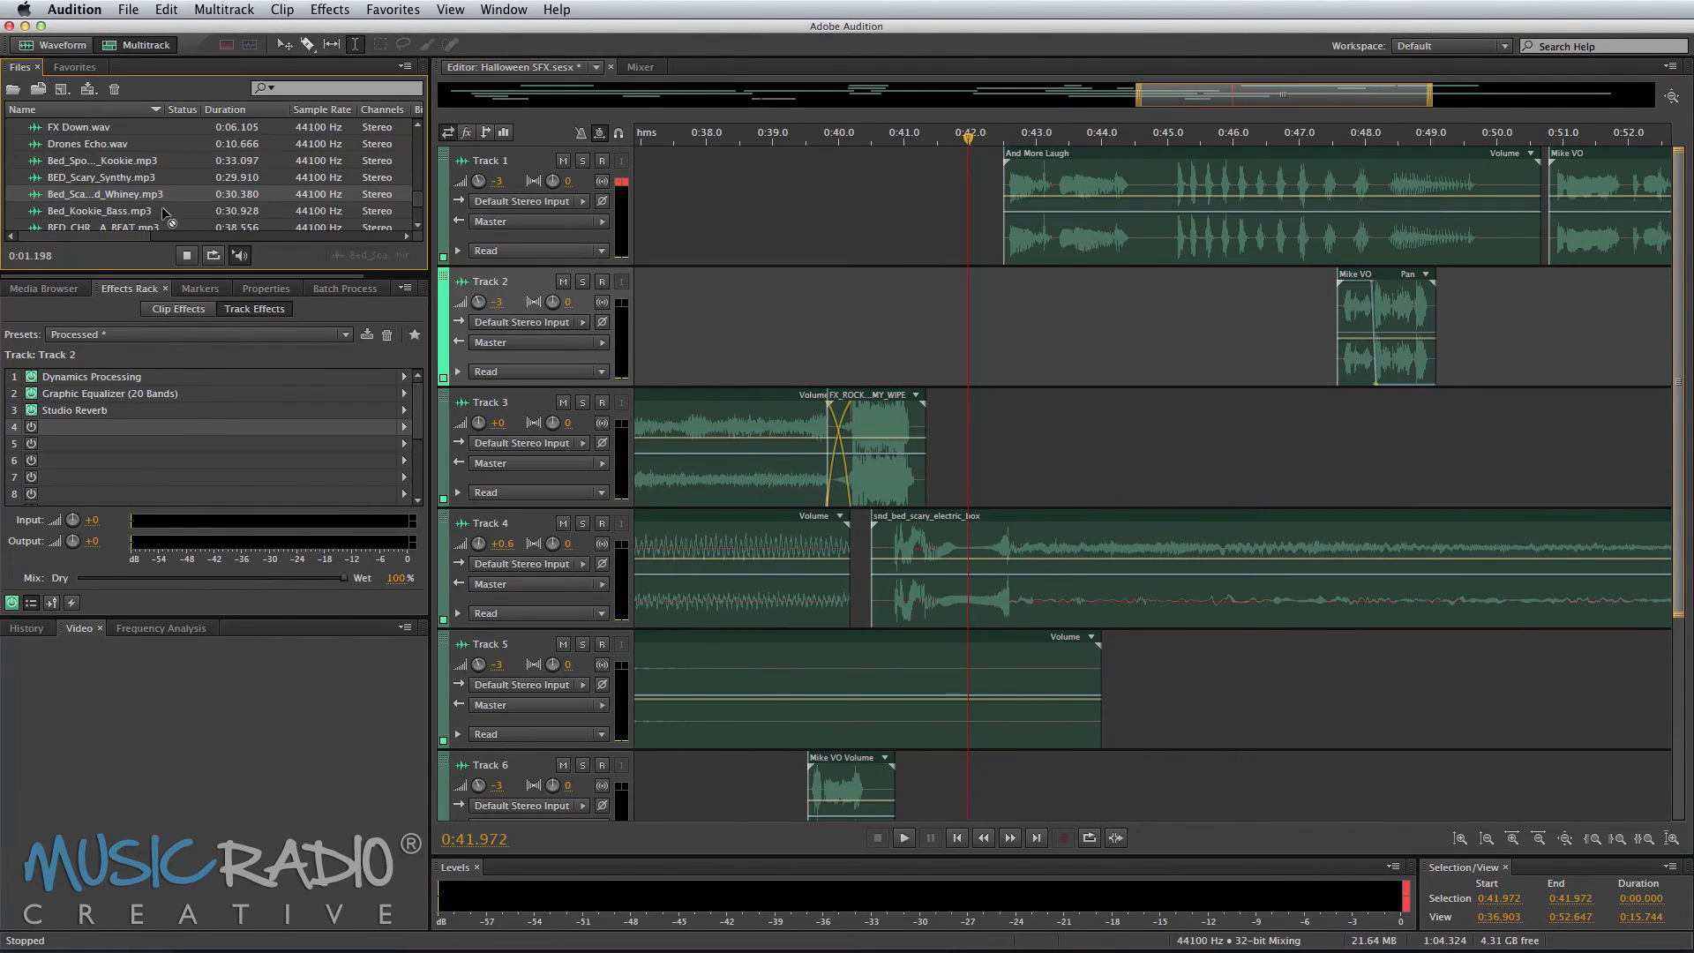
Step: Slide the Track 2 clip near 0:47 about 2.7 seconds later and preview the Track 3 crossfade section
click(994, 362)
key(space)
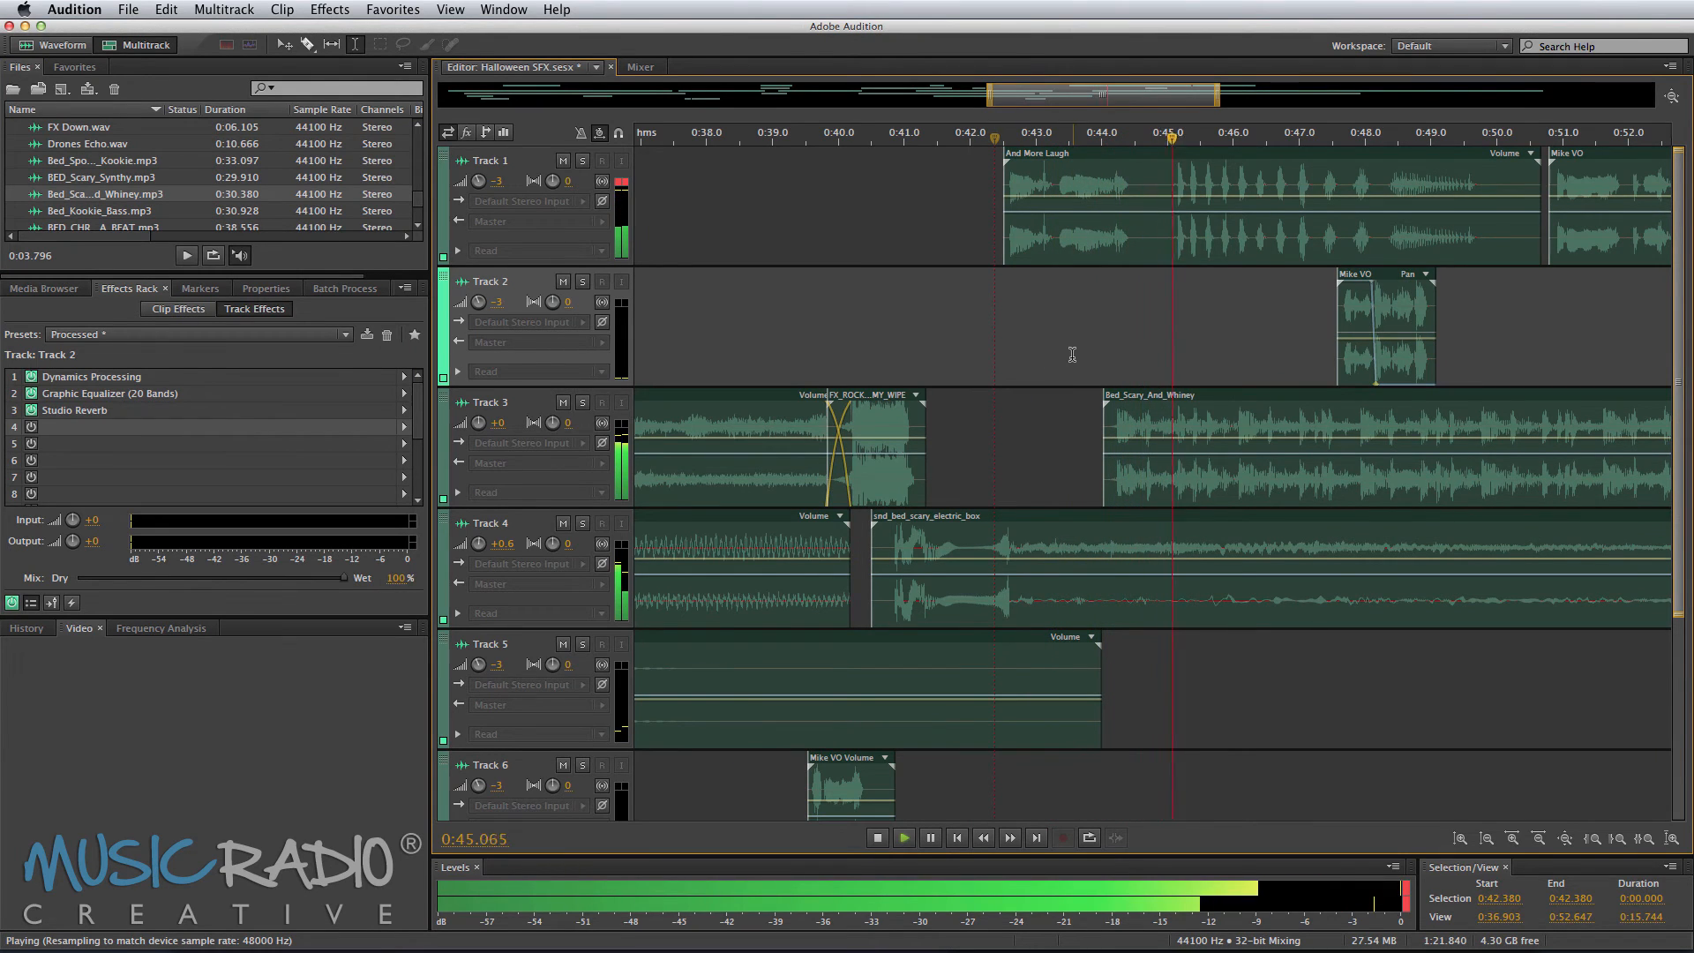
scroll(1230, 345, right, 3)
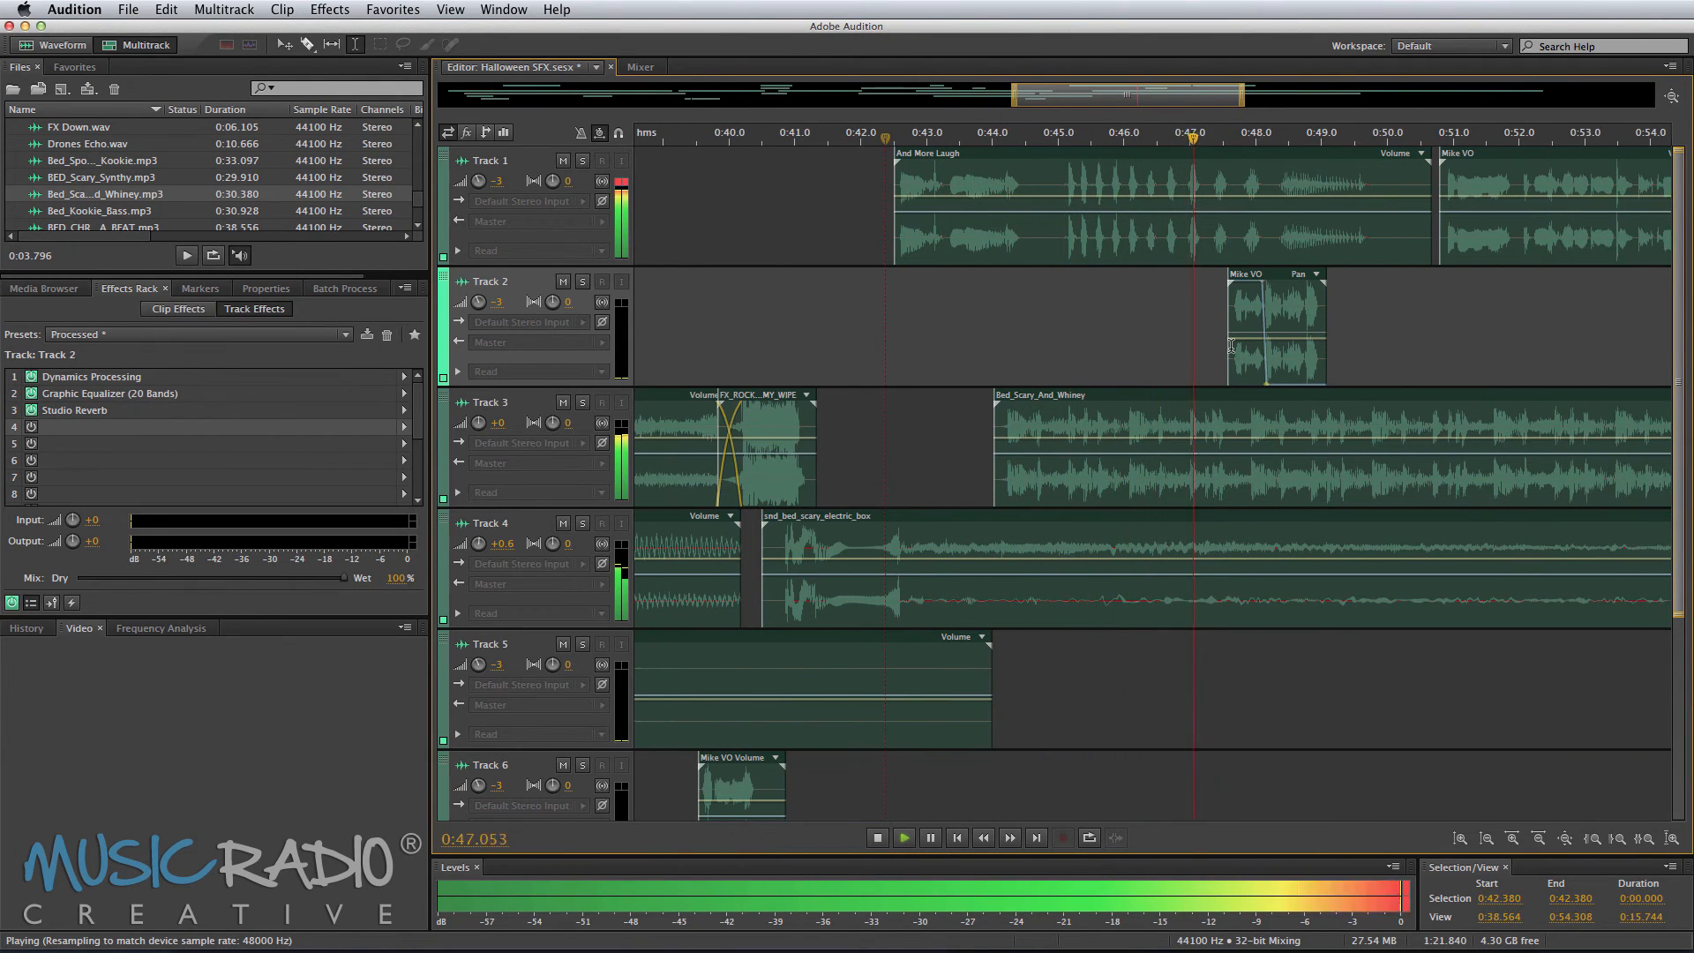
scroll(1231, 345, right, 3)
drag(1187, 371, 1364, 371)
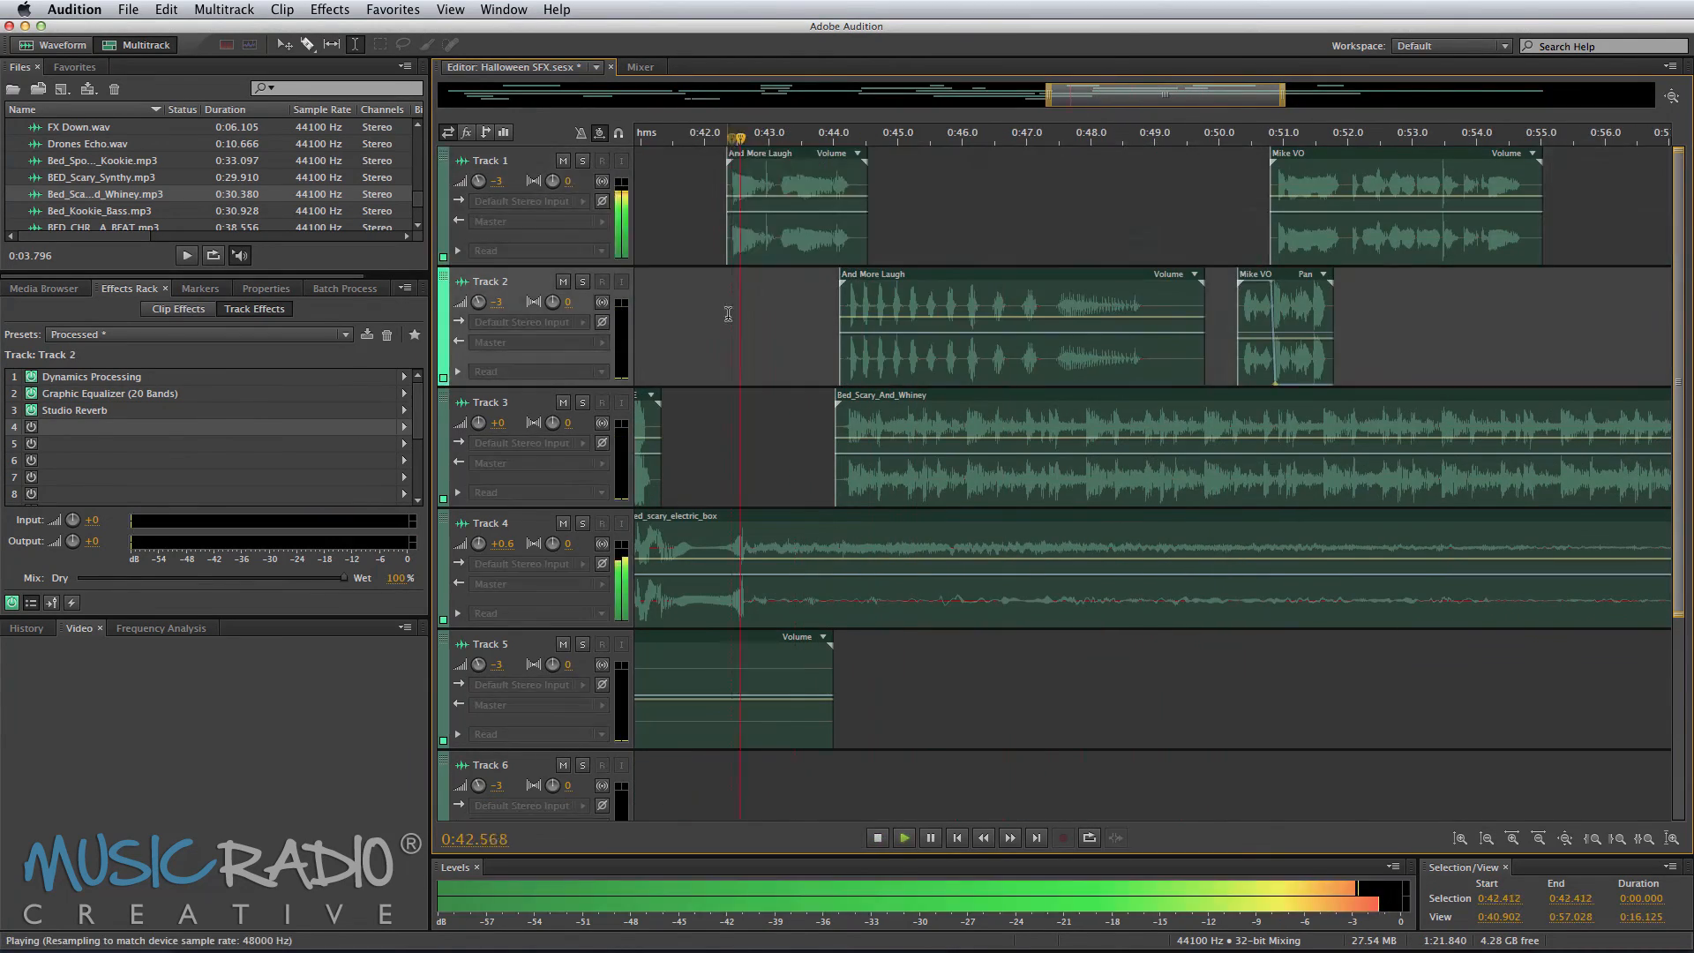
click(1357, 236)
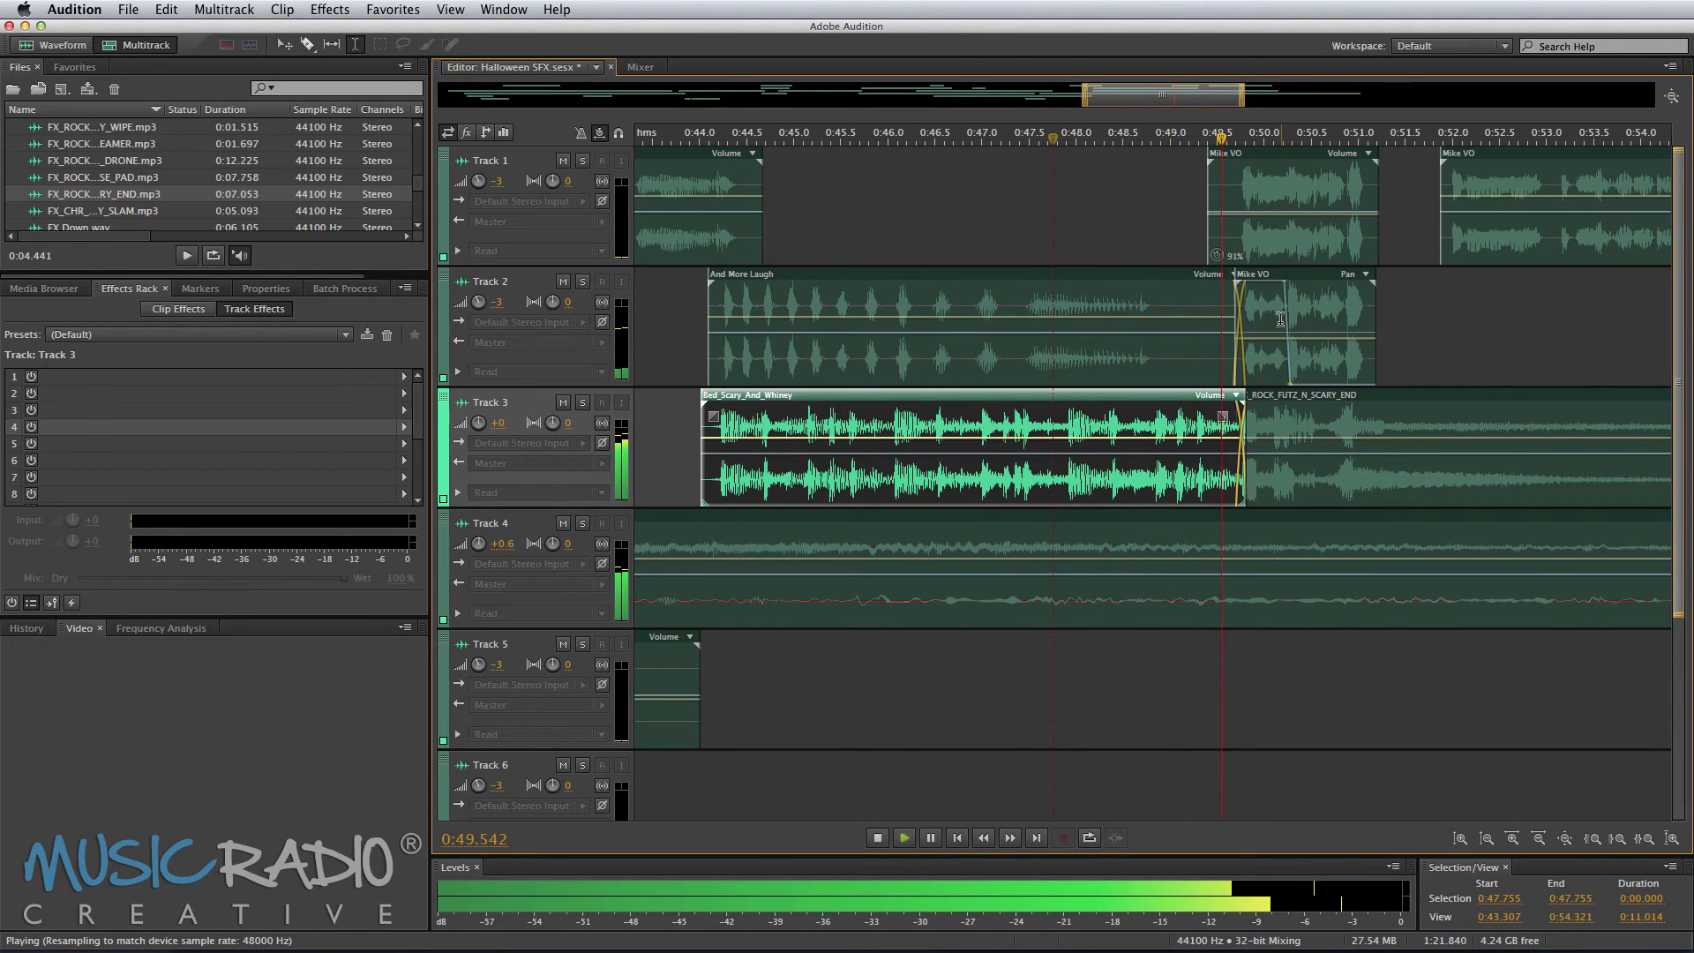
scroll(1282, 320, right, 3)
key(space)
Step: Overlap the Mike VO clip on Track 1 onto the preceding clip near 0:51 to form a crossfade, then preview
click(1399, 255)
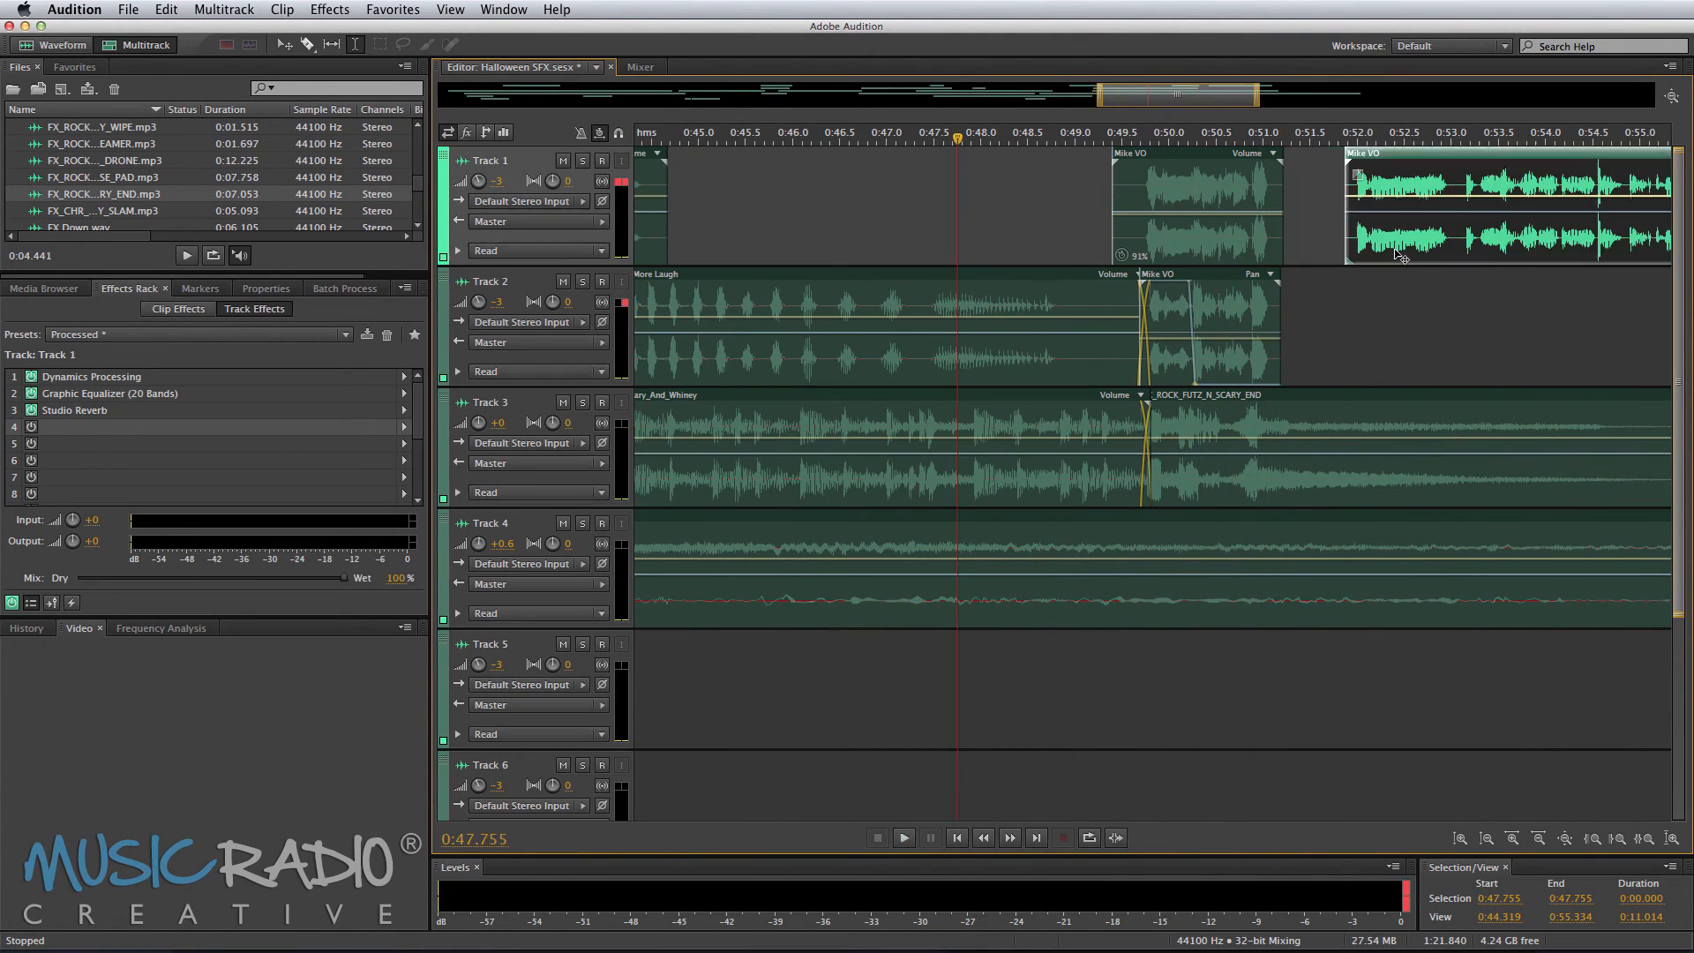
drag(1400, 255, 1321, 232)
click(1233, 221)
key(space)
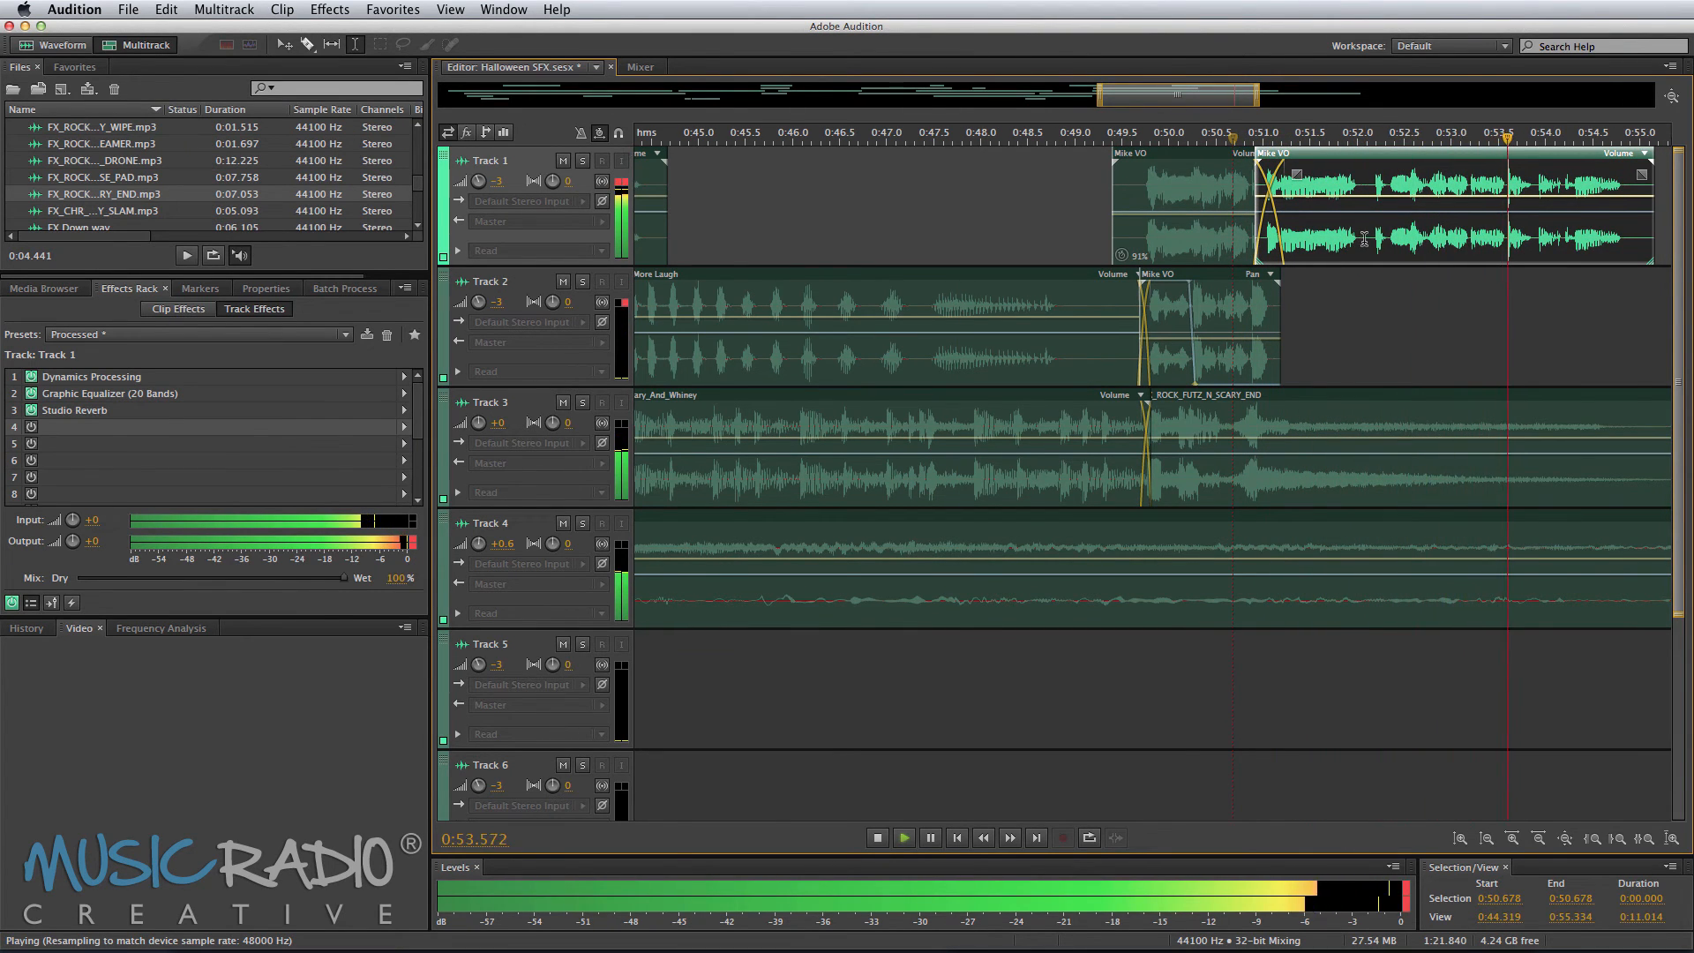
Step: Add a fade-out to the end of the electric box bed clip on Track 4 and preview the ending
scroll(1365, 239, right, 4)
scroll(1374, 142, down, 6)
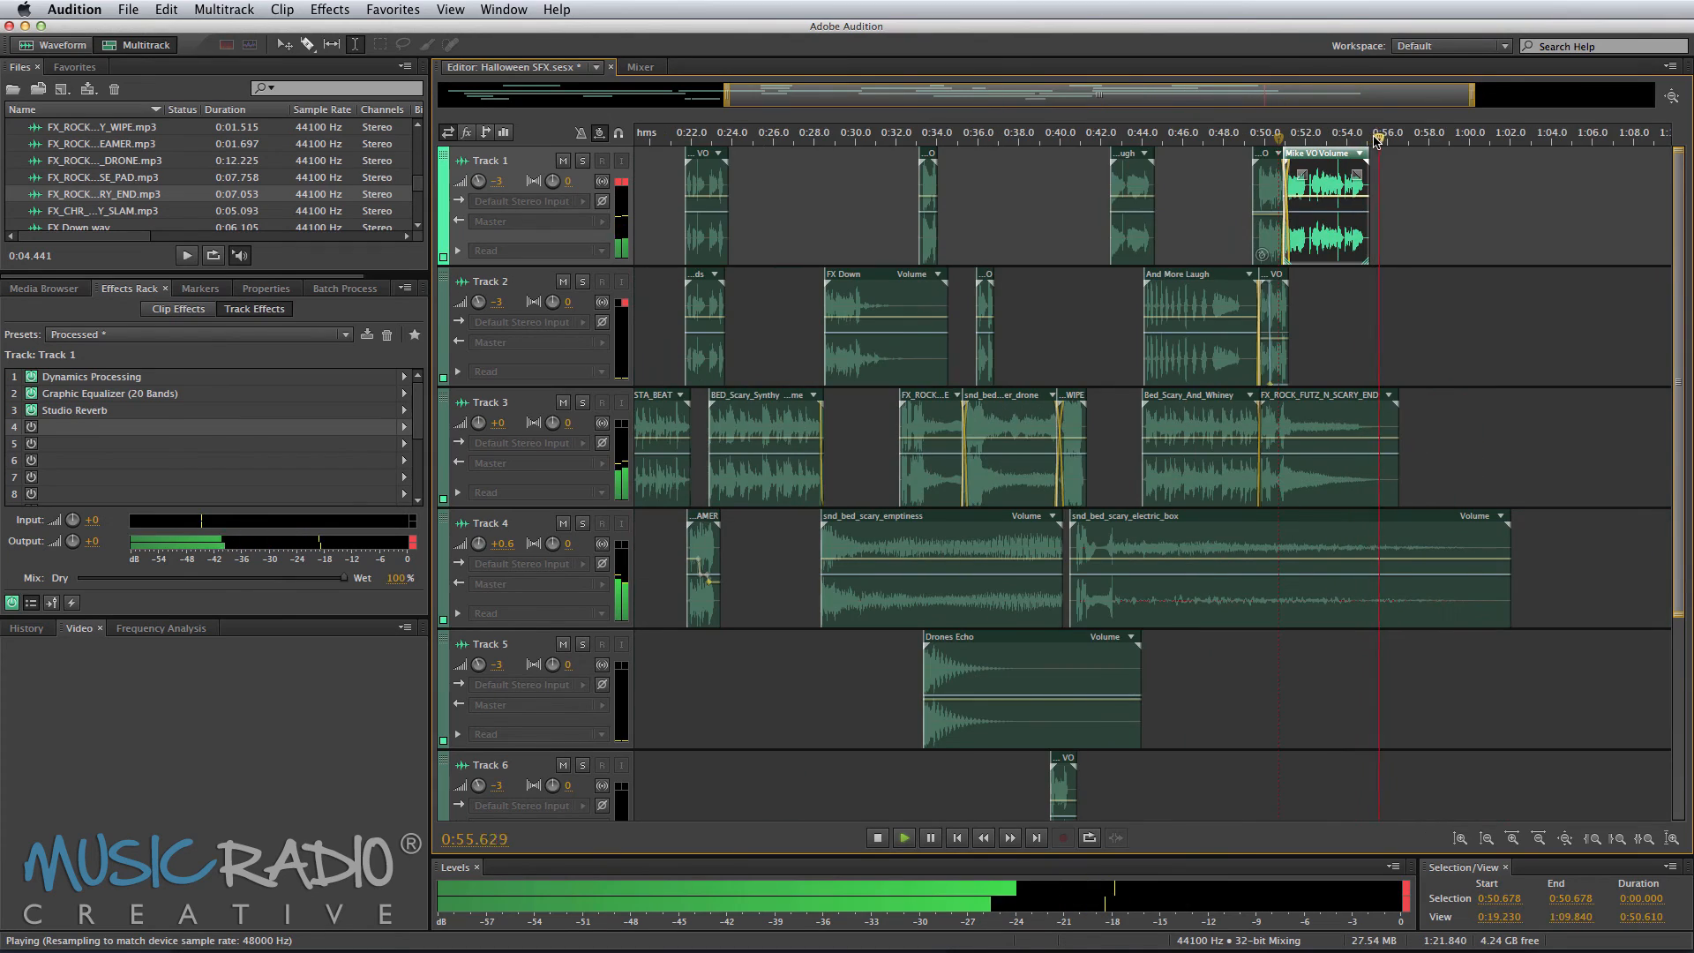
click(1456, 435)
click(647, 212)
scroll(1309, 539, up, 10)
drag(1309, 539, 726, 538)
scroll(1373, 539, down, 5)
click(1225, 473)
scroll(1225, 473, down, 8)
click(1210, 435)
key(space)
key(space)
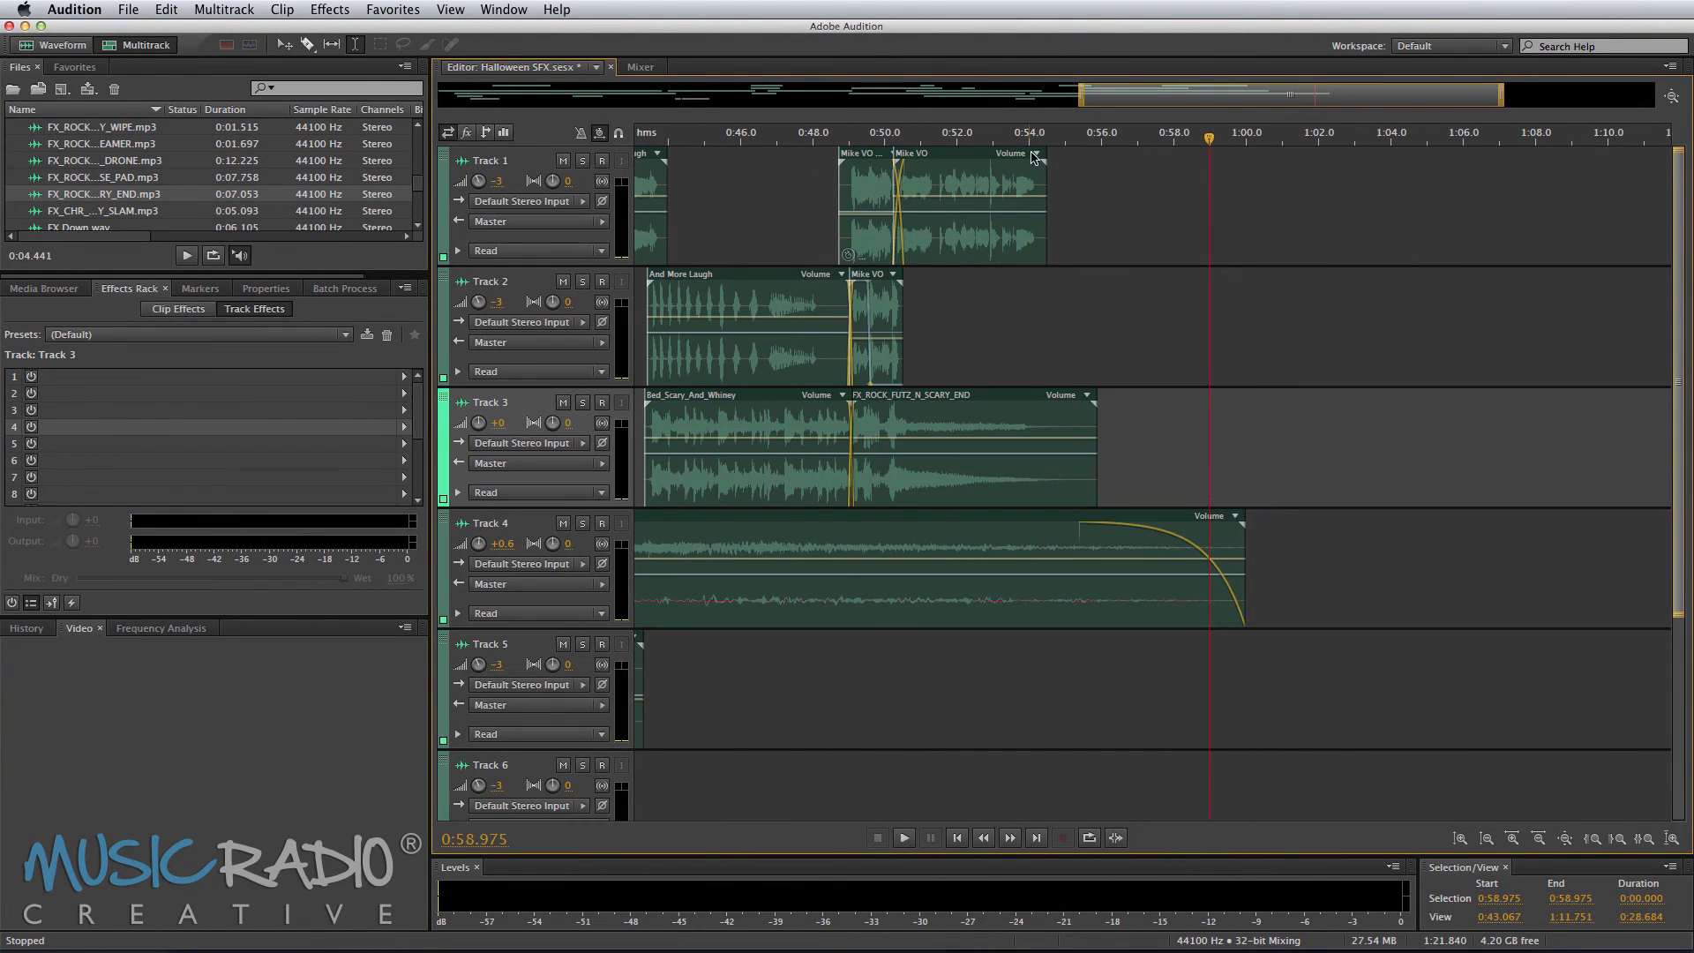
Step: Save the Halloween SFX multitrack session
scroll(1042, 131, down, 5)
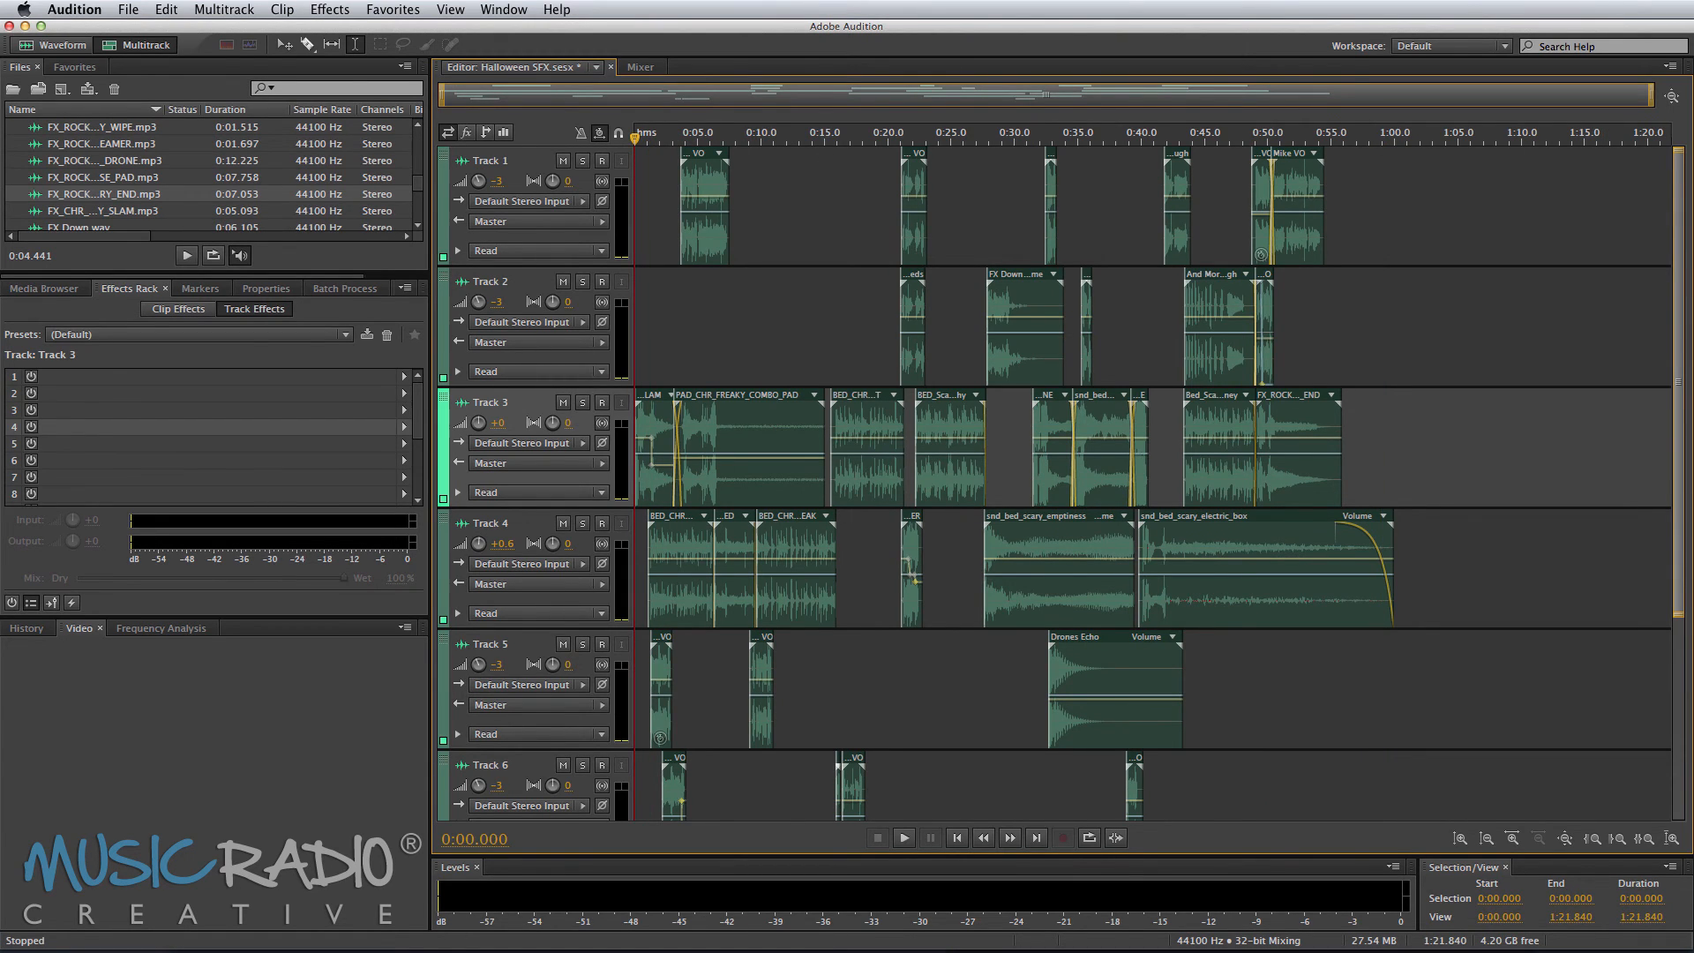
key(cmd+s)
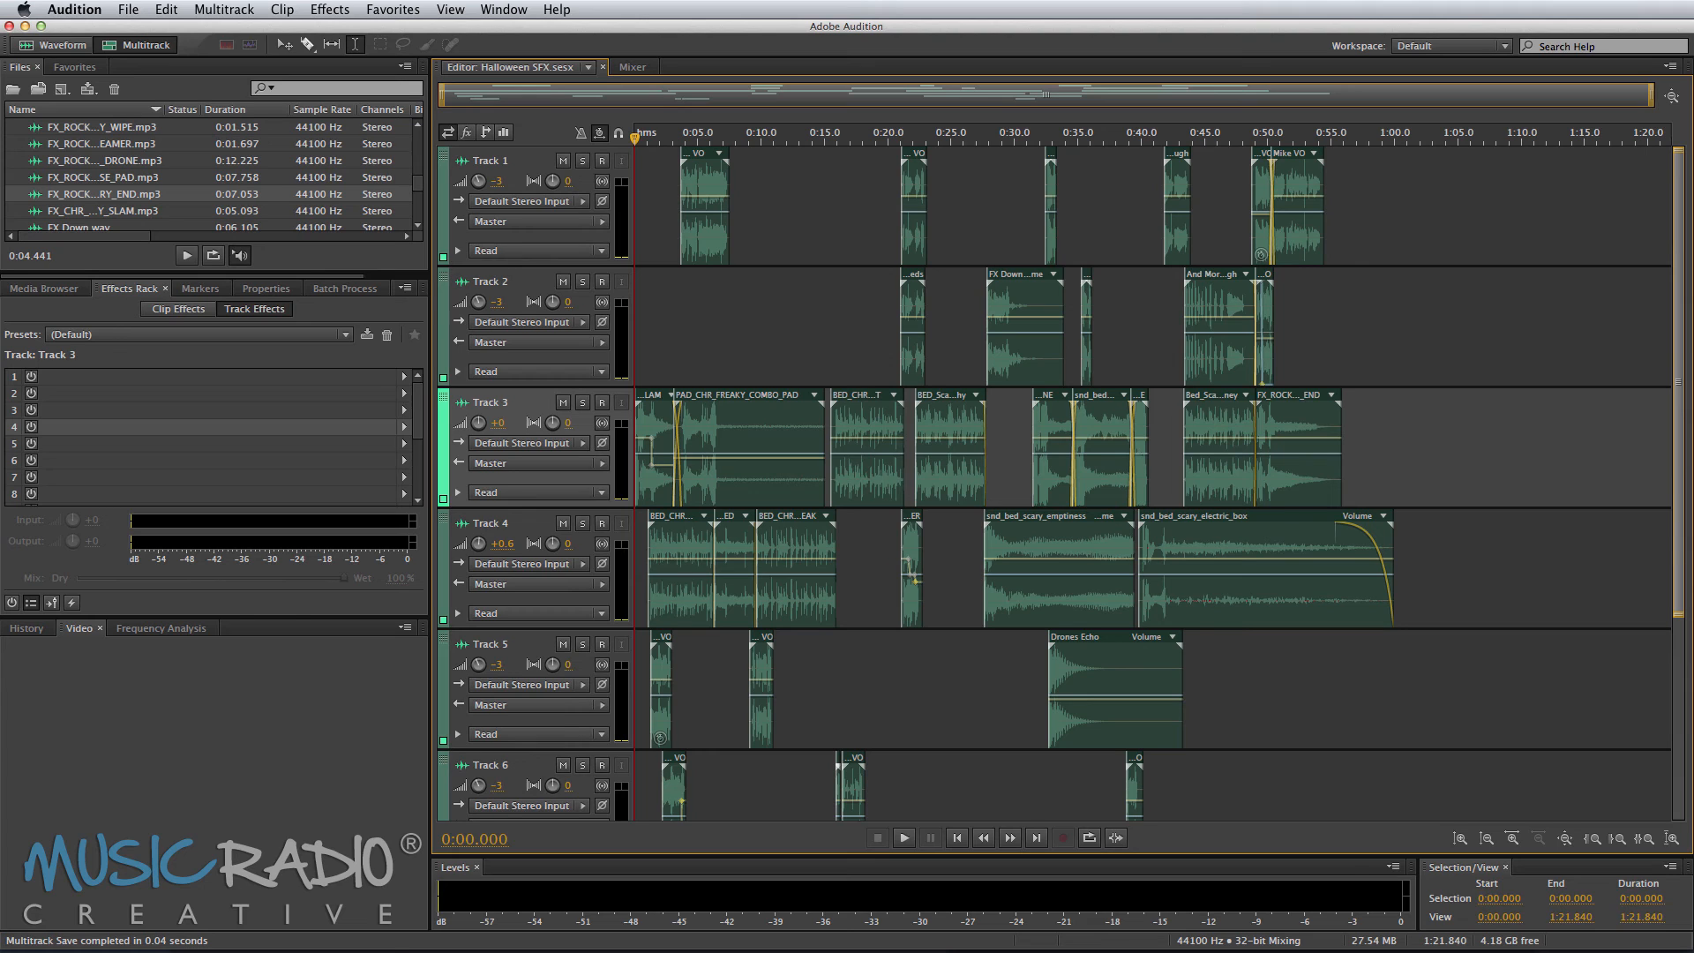
Step: Mix down the entire session to a new file
click(224, 10)
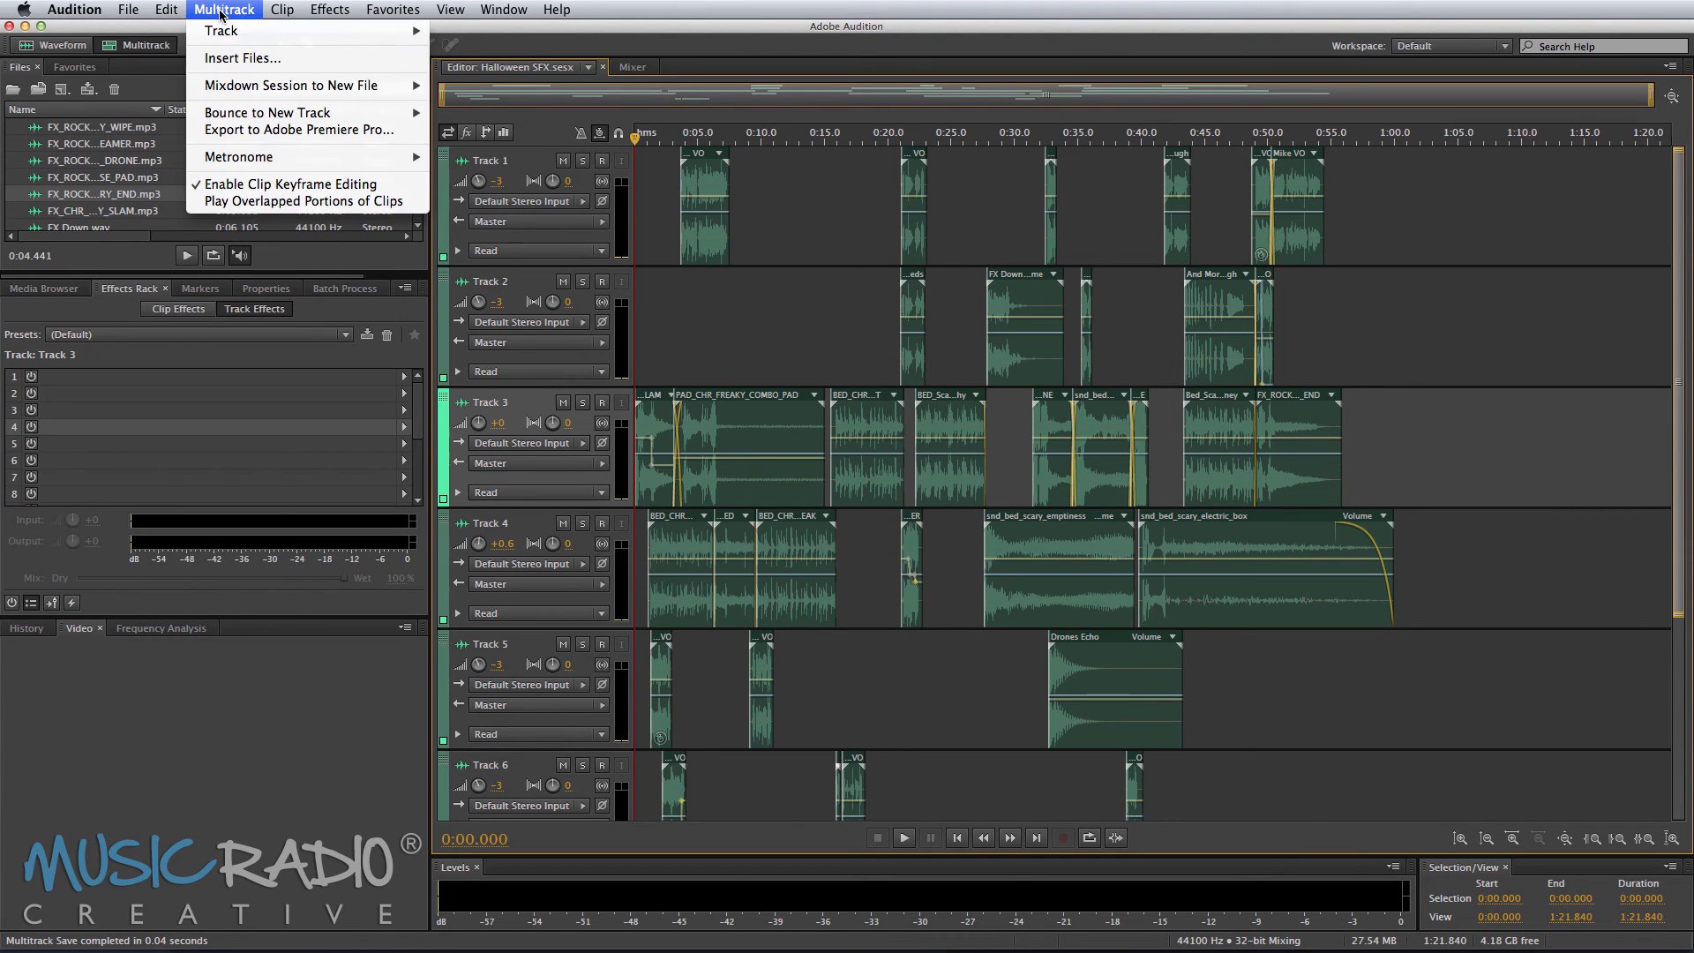
mouse_move(279, 88)
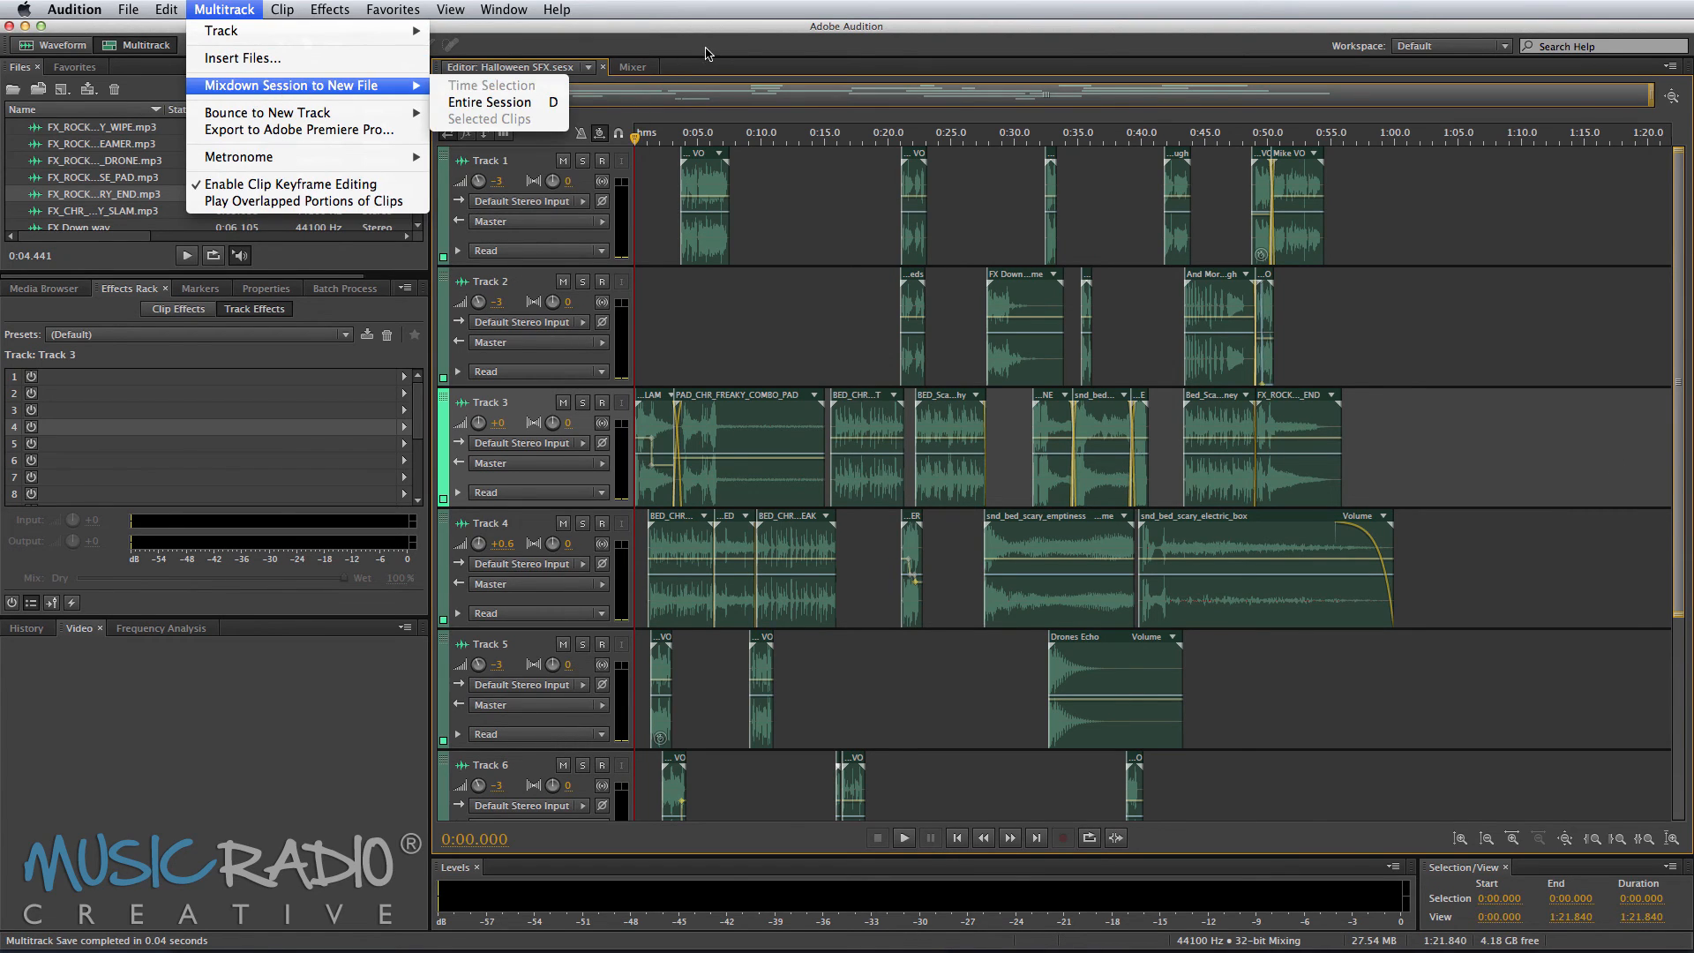
click(709, 54)
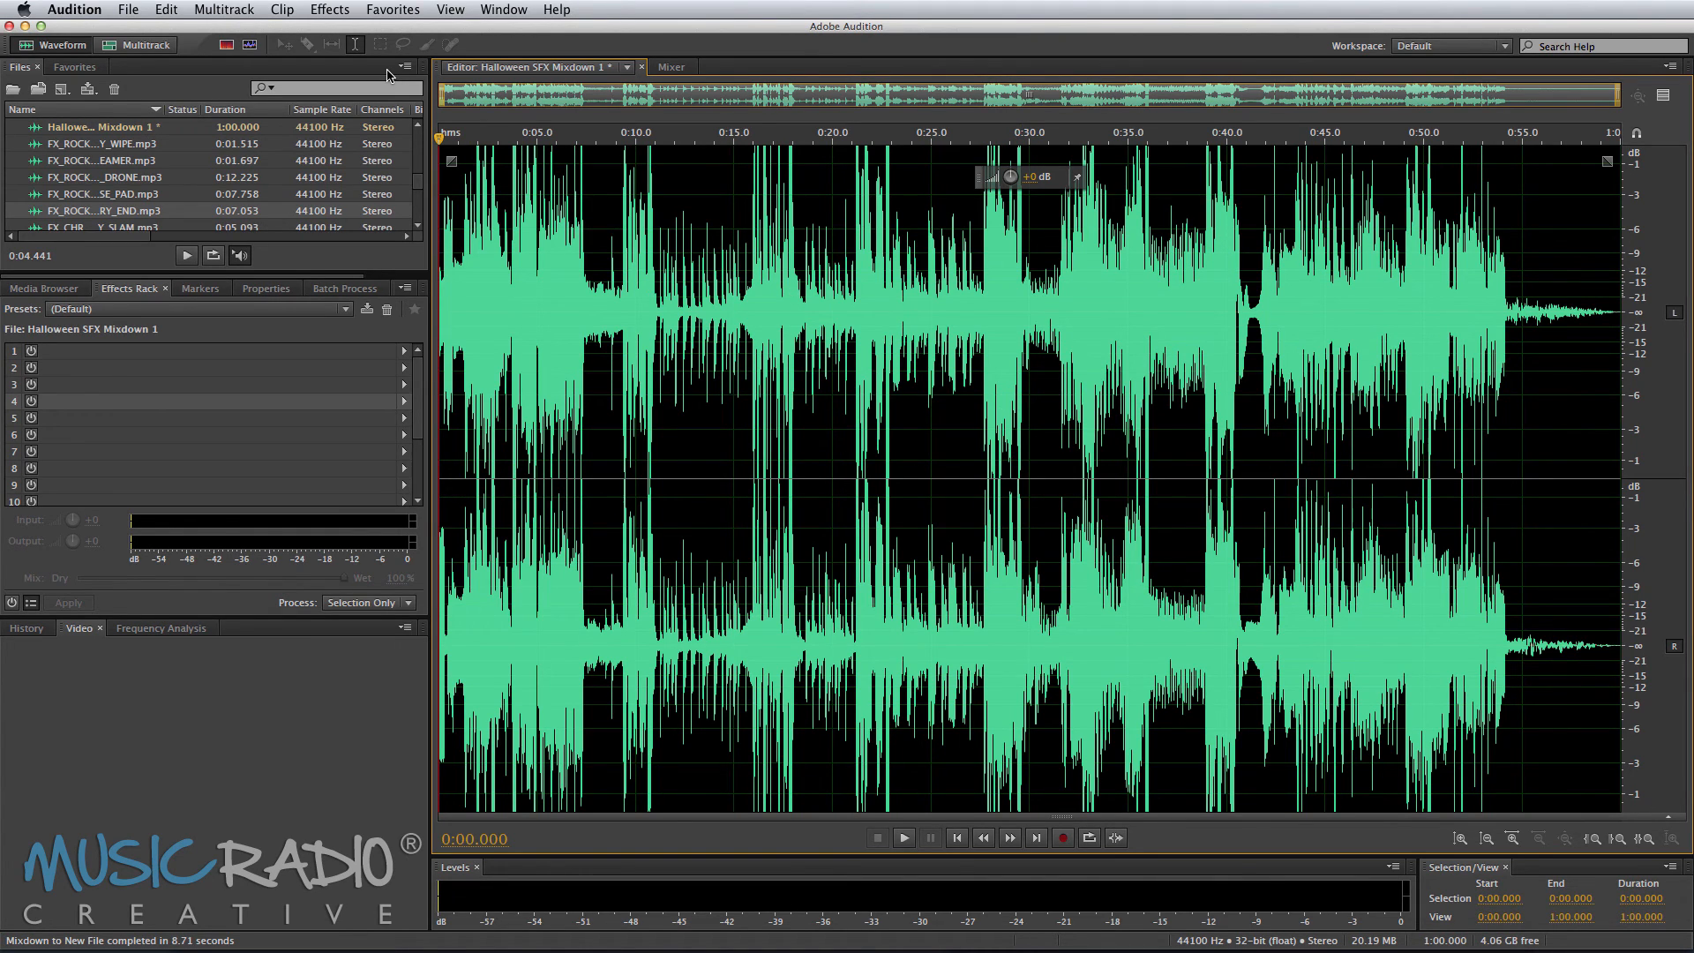
Step: Apply the Mastering effect with the Subtle Clarity preset to the mixdown, previewing it first
click(333, 11)
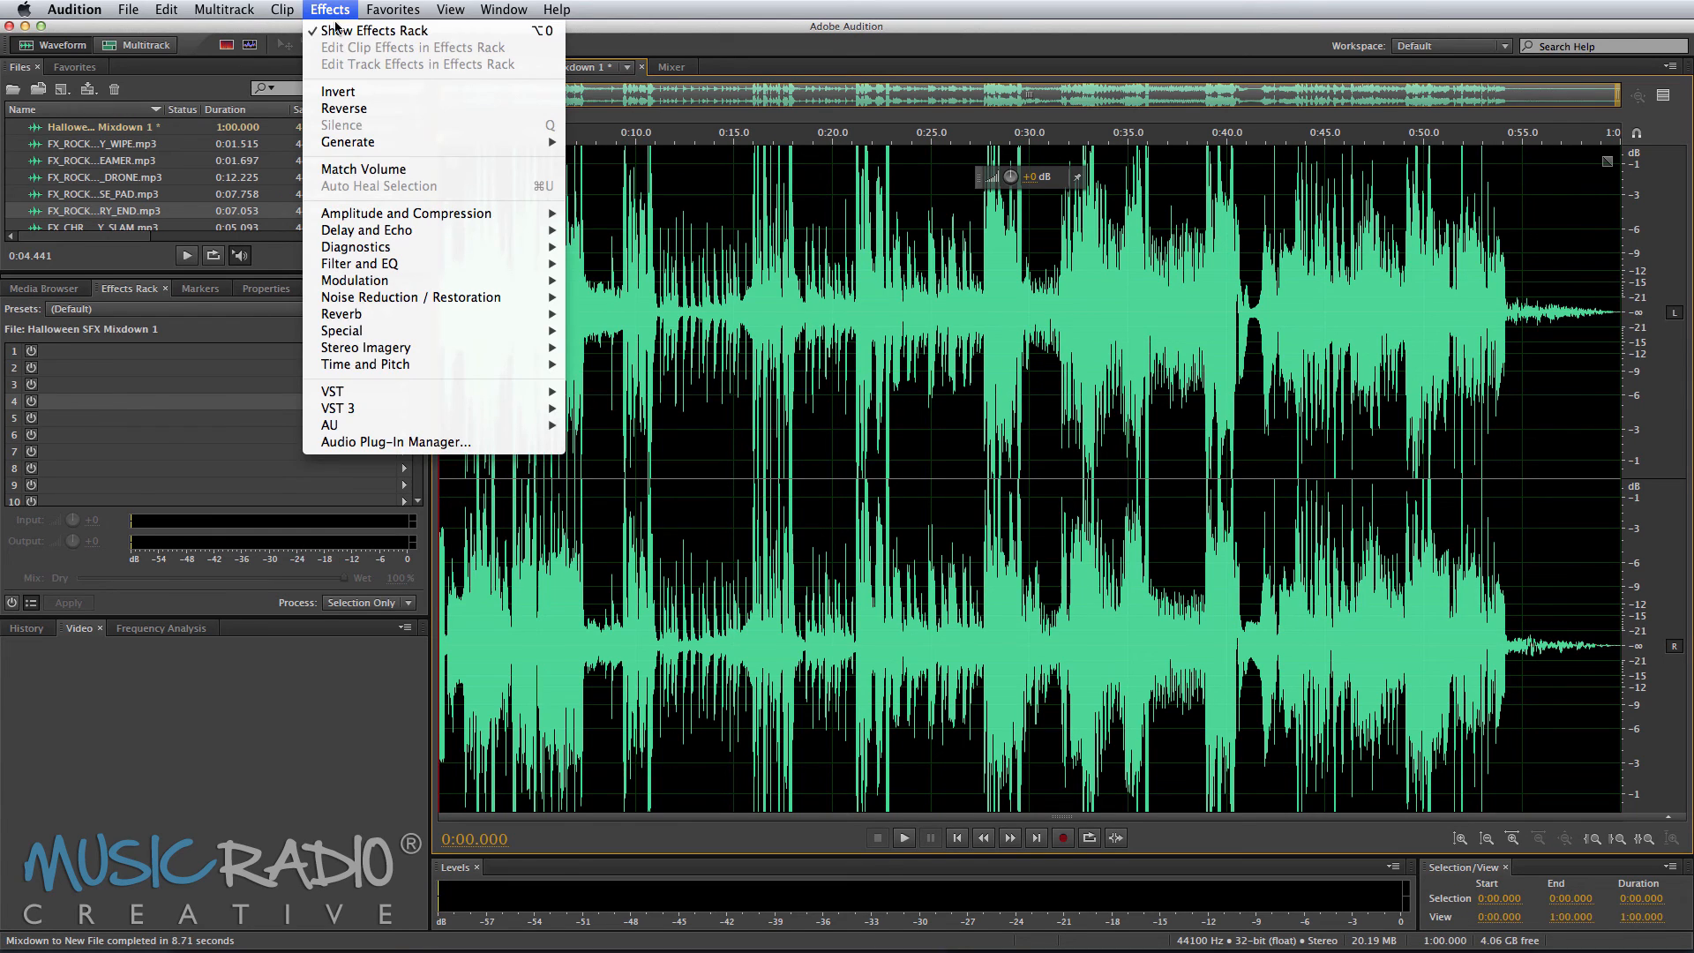
mouse_move(475, 331)
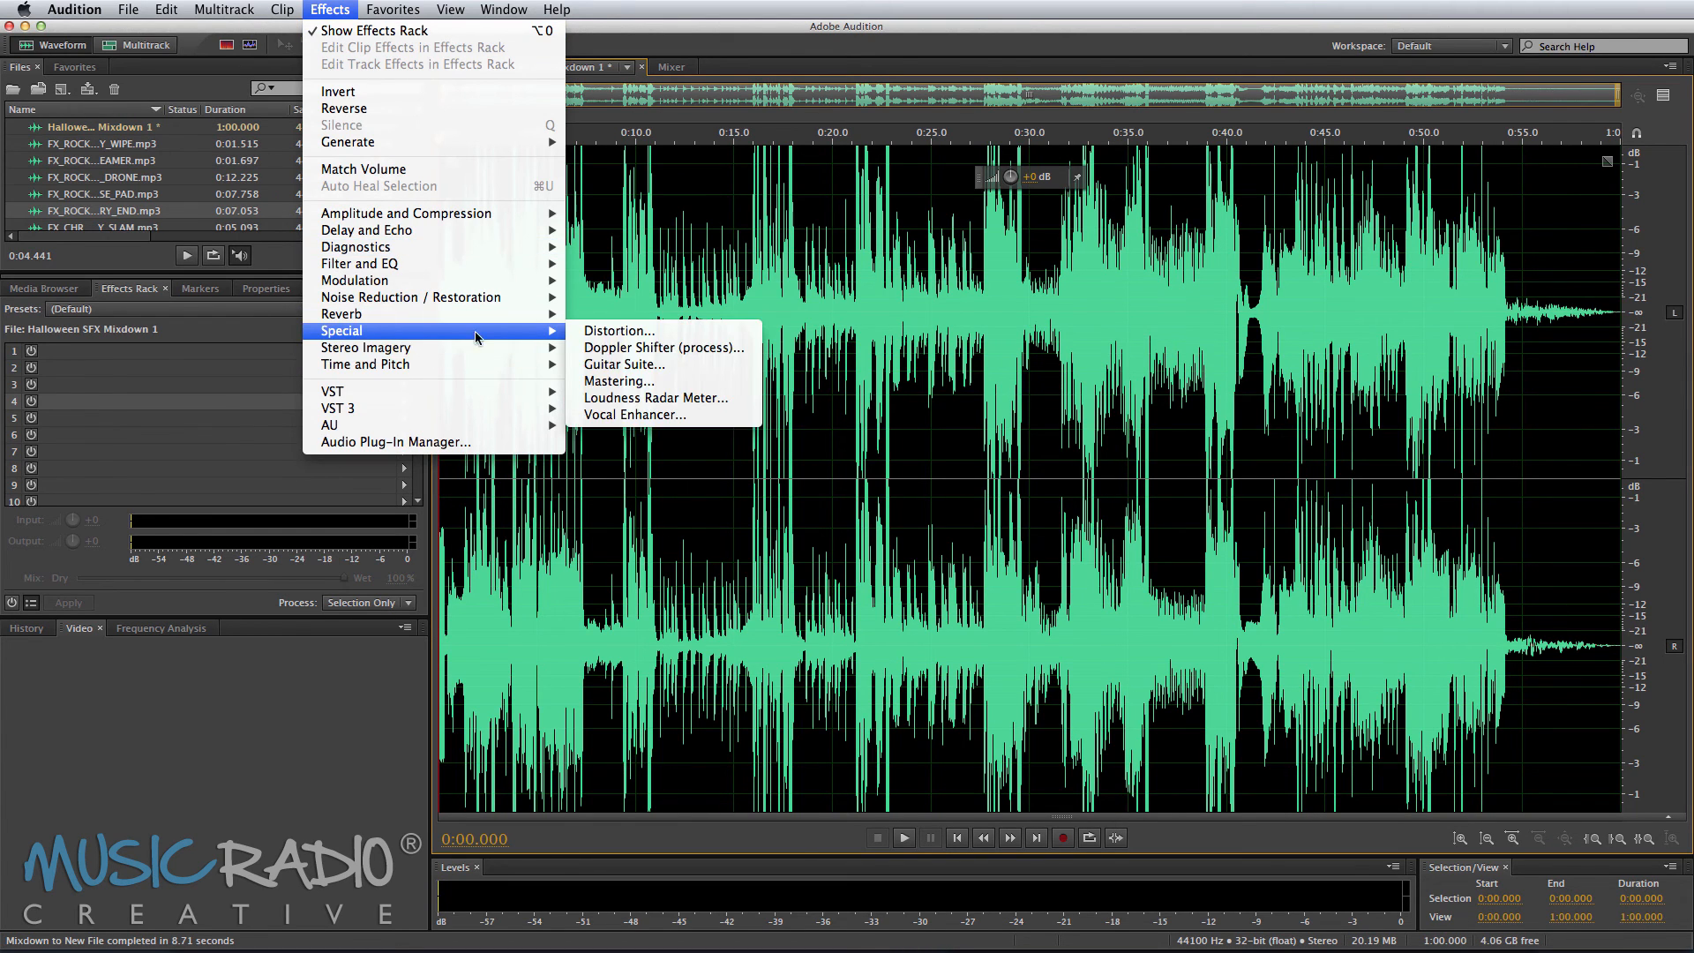
click(649, 381)
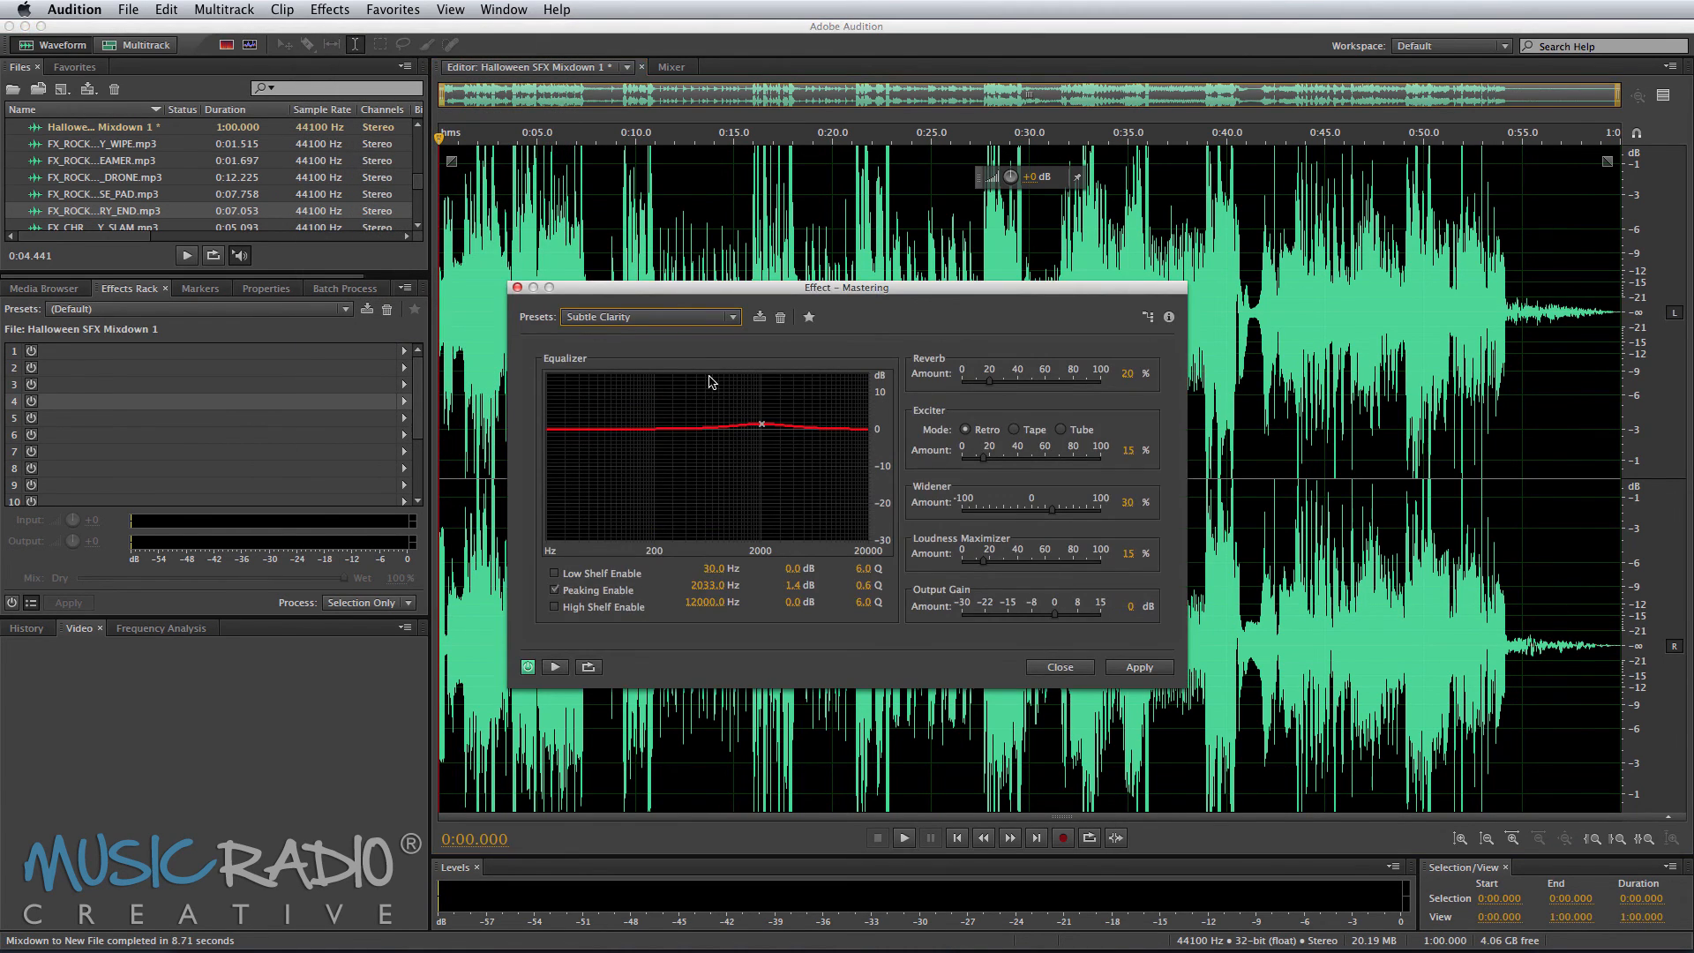
click(553, 667)
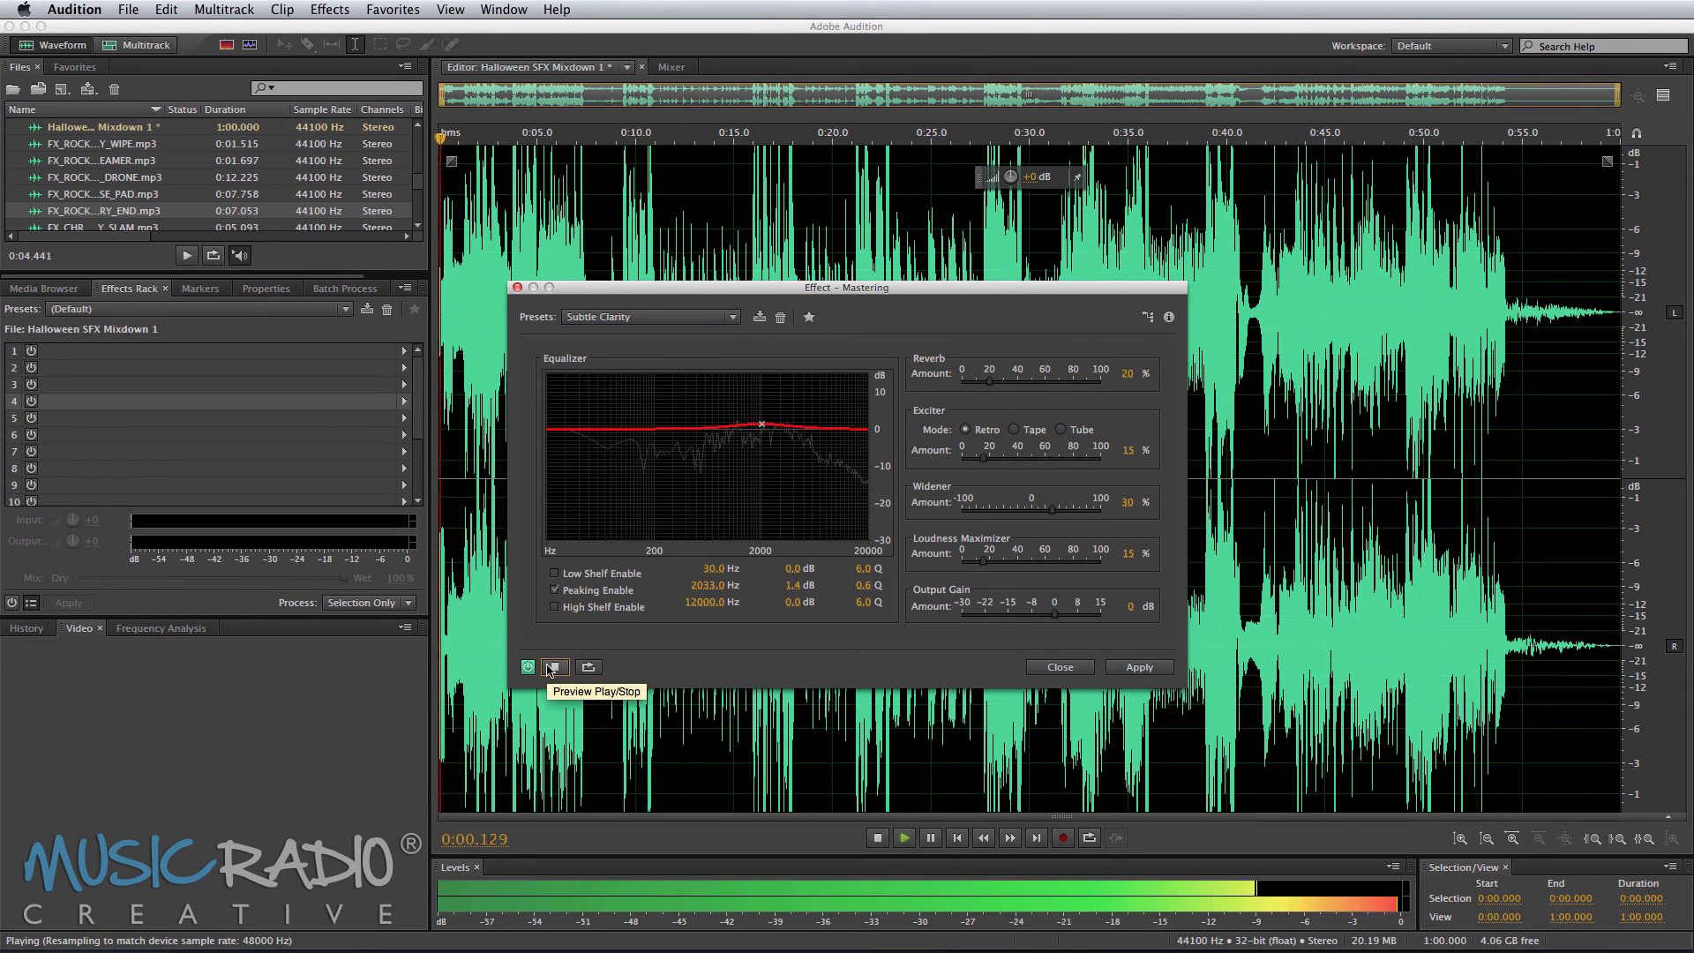
click(1144, 668)
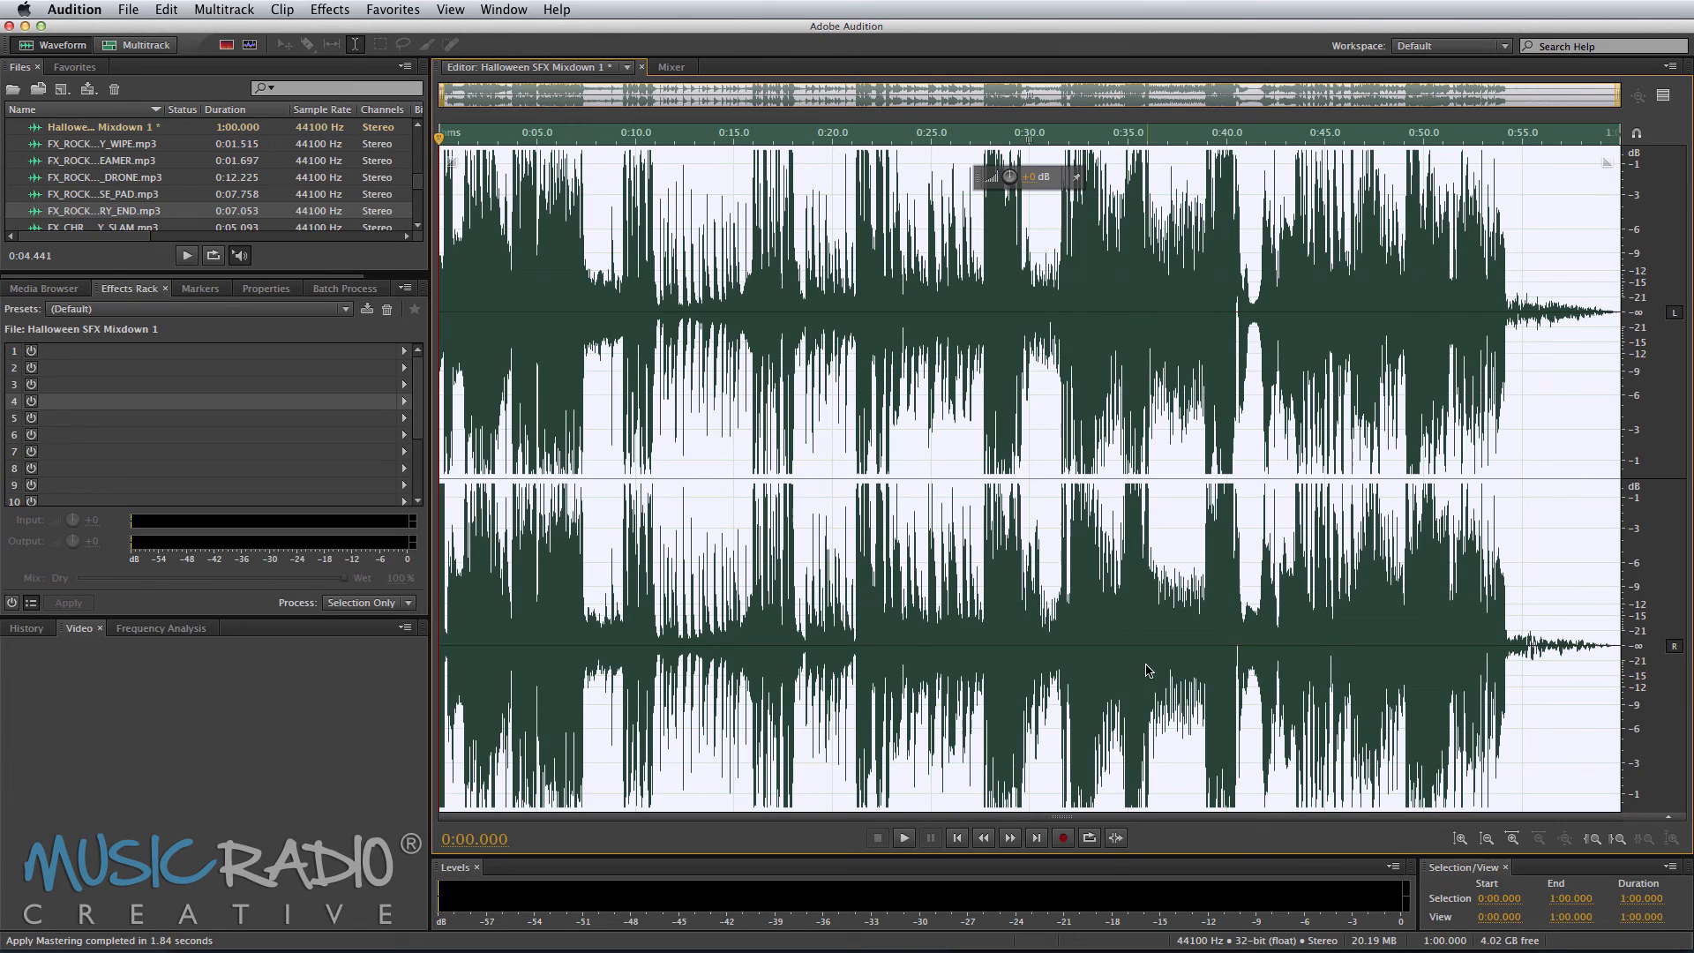
Step: Apply the Multiband Compressor with the Pop Master preset to the mixdown
click(326, 10)
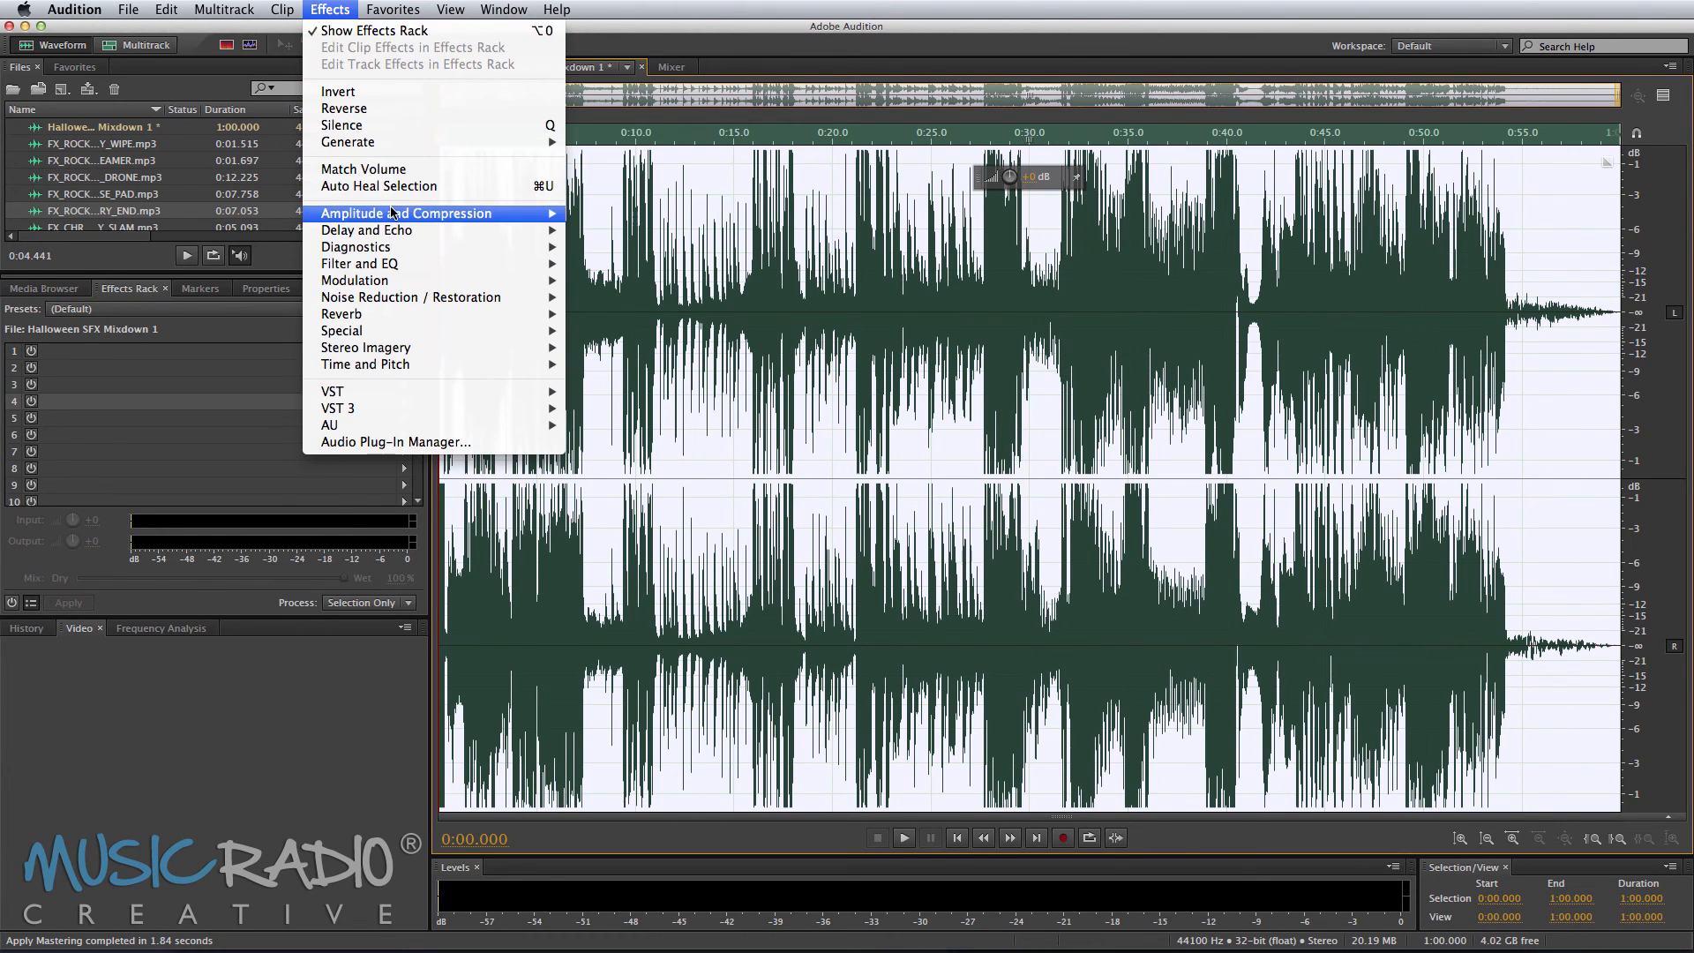
mouse_move(395, 213)
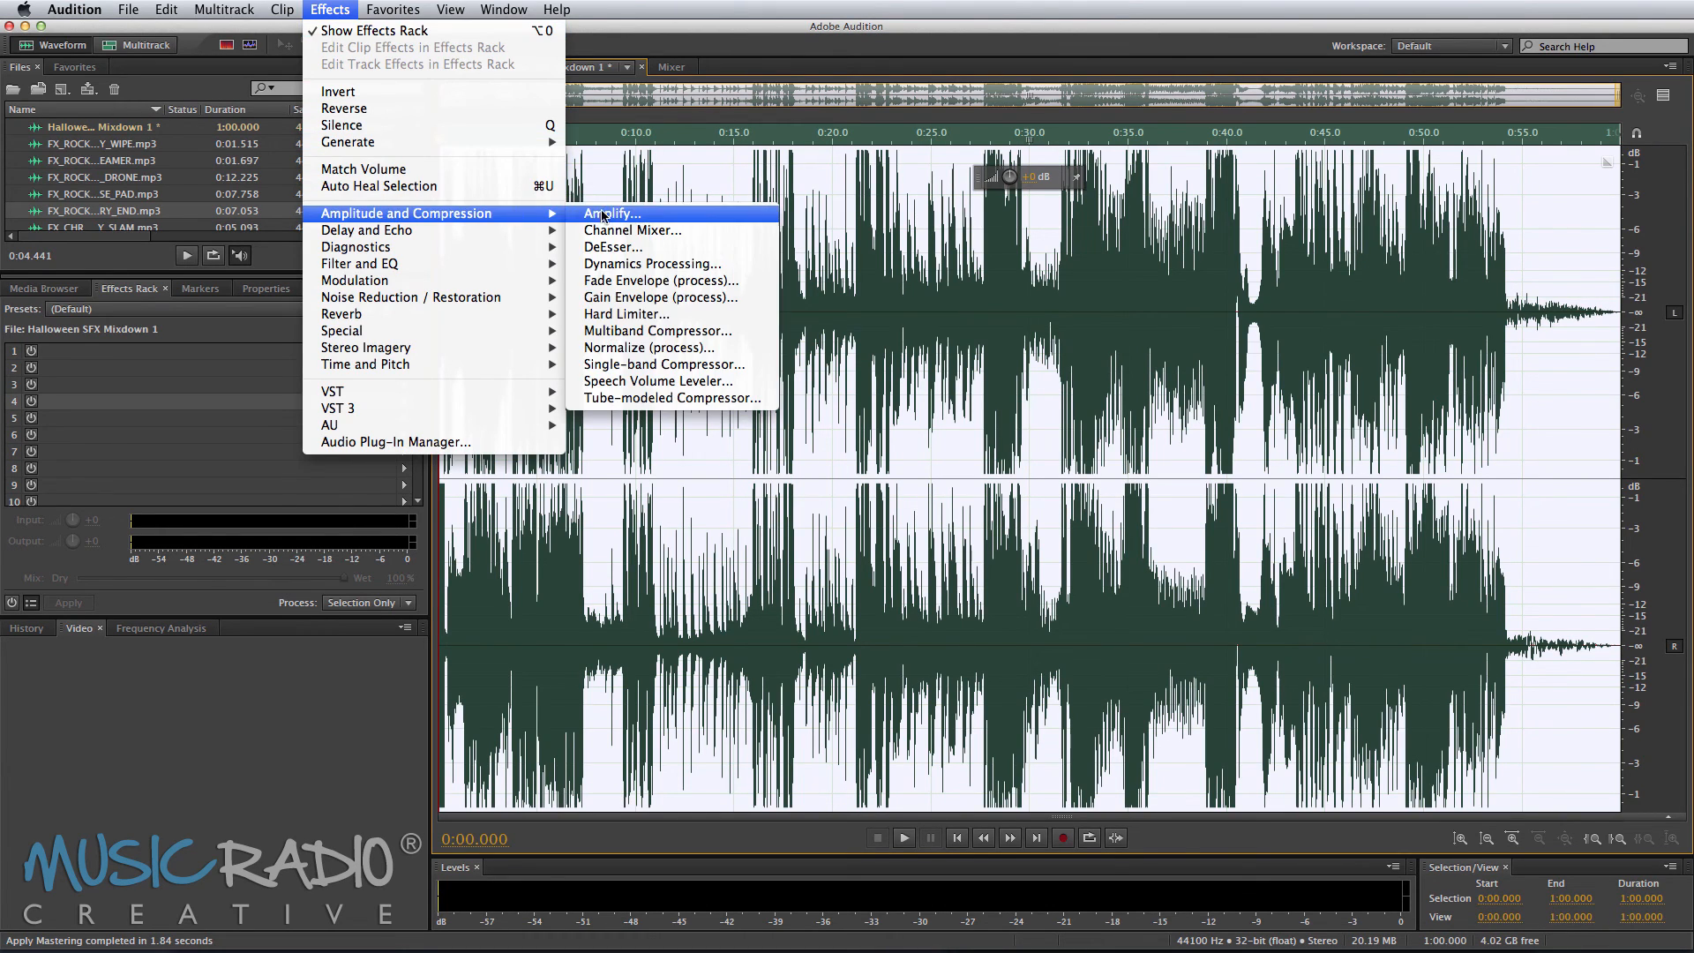
click(698, 331)
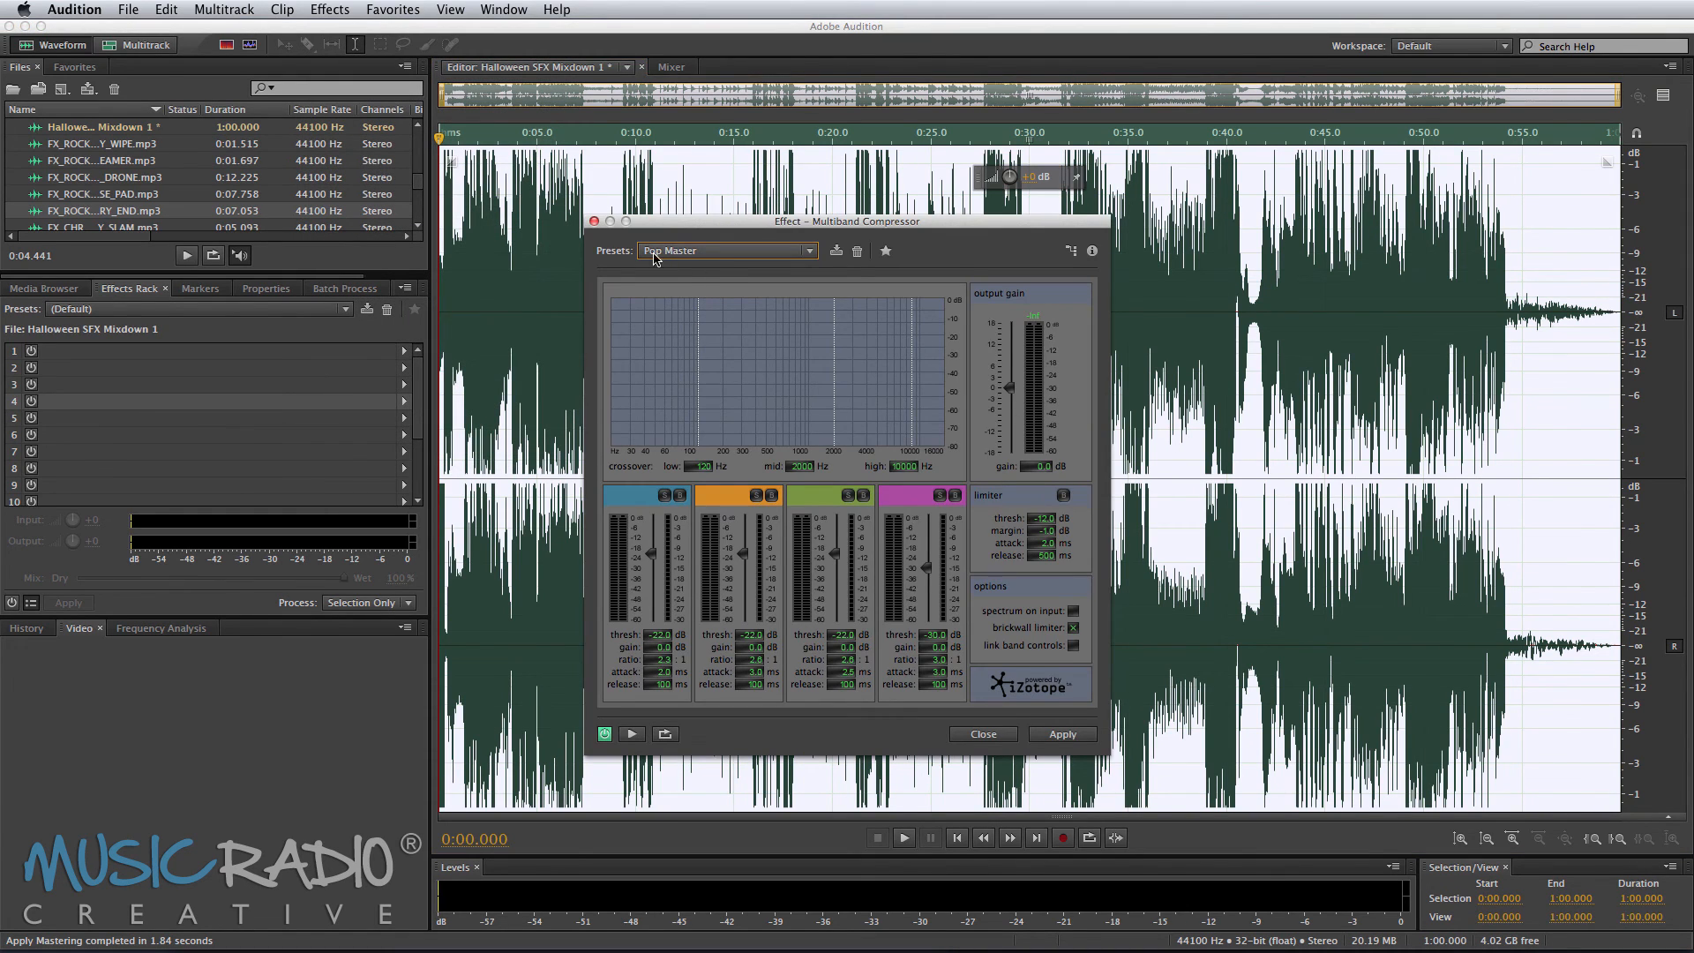
click(1044, 740)
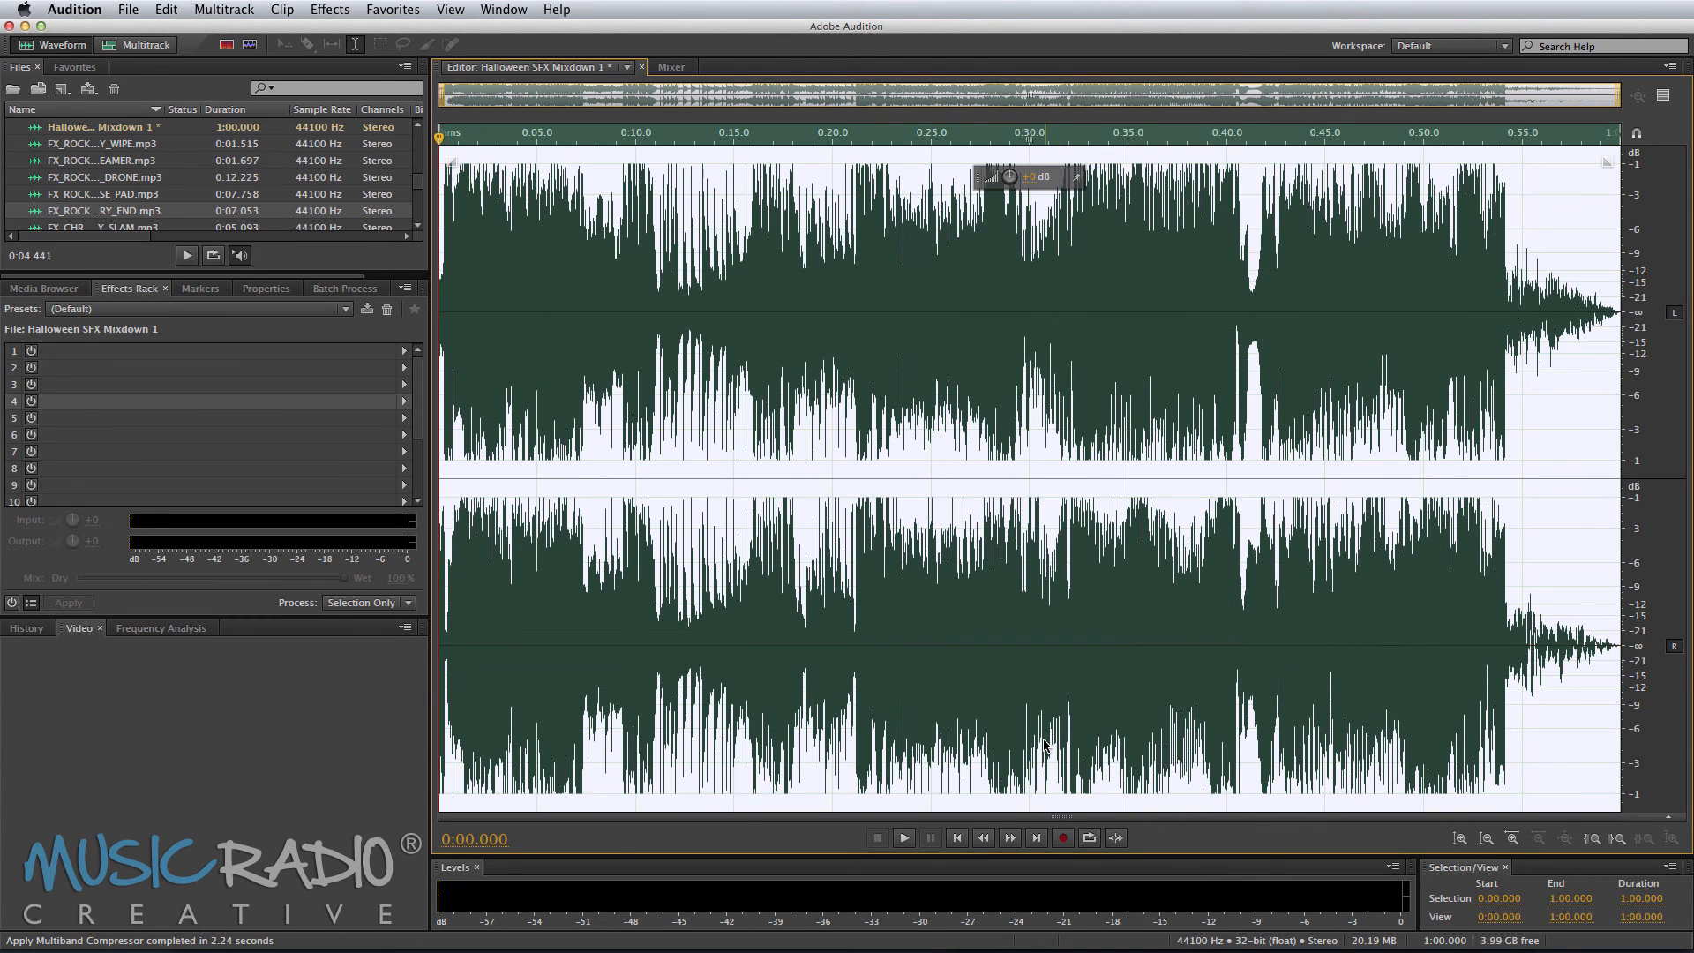
Step: Normalize the mixdown and play it back
key(n)
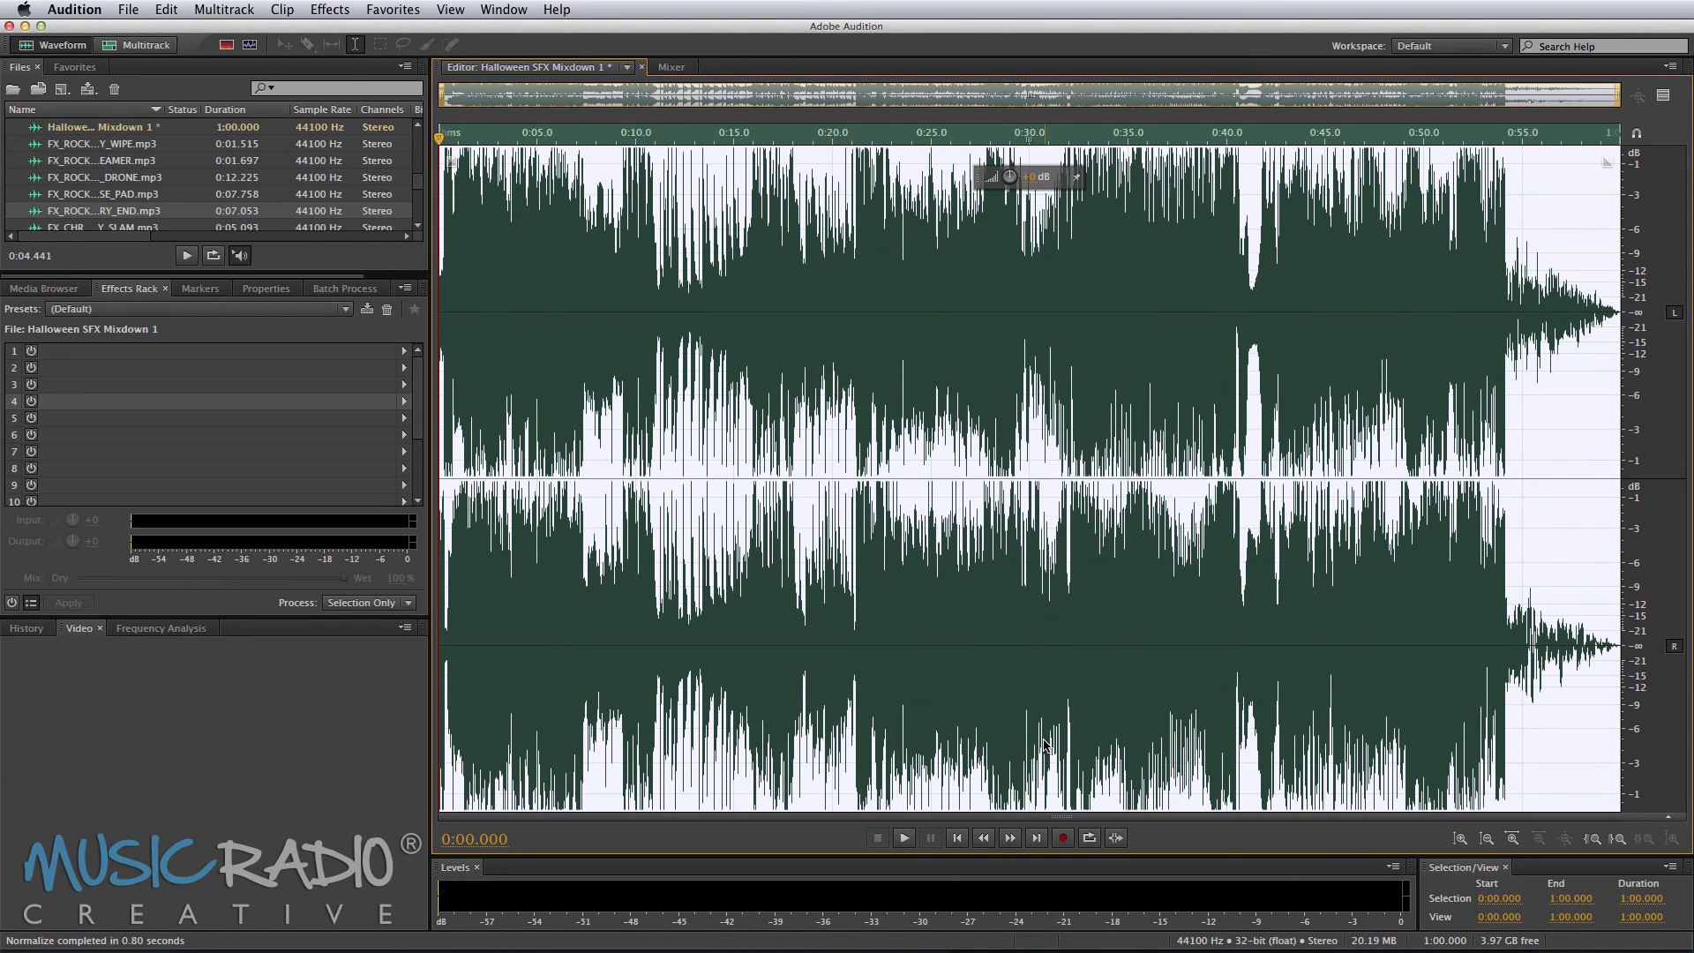
key(space)
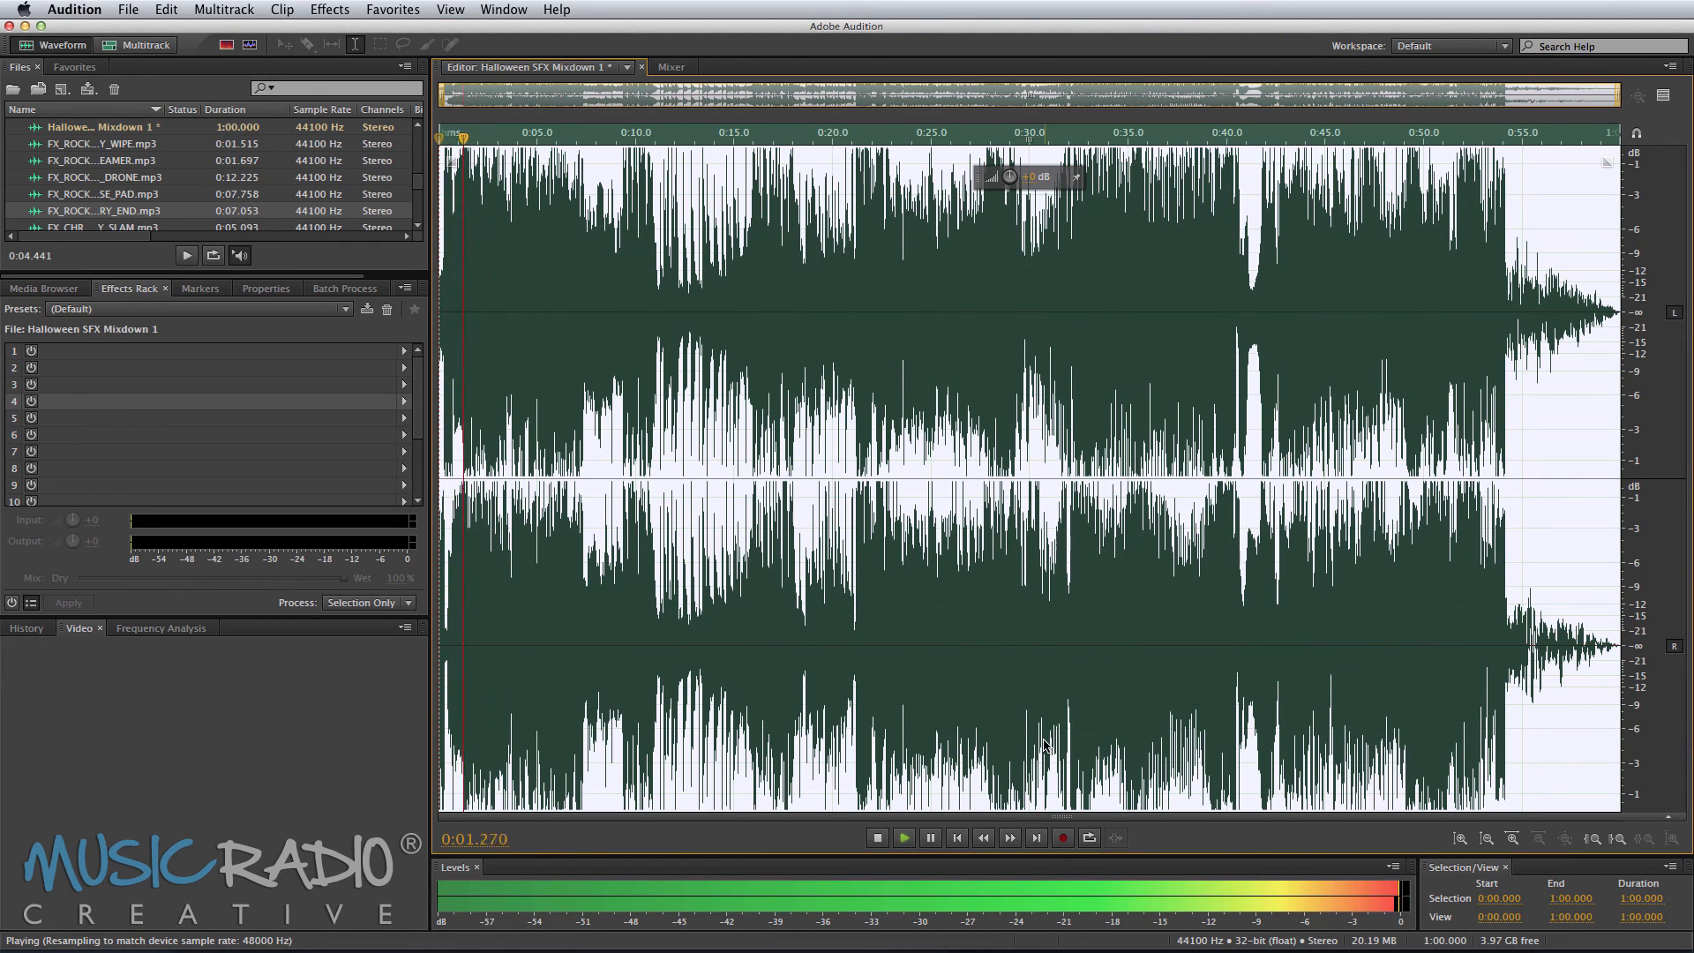